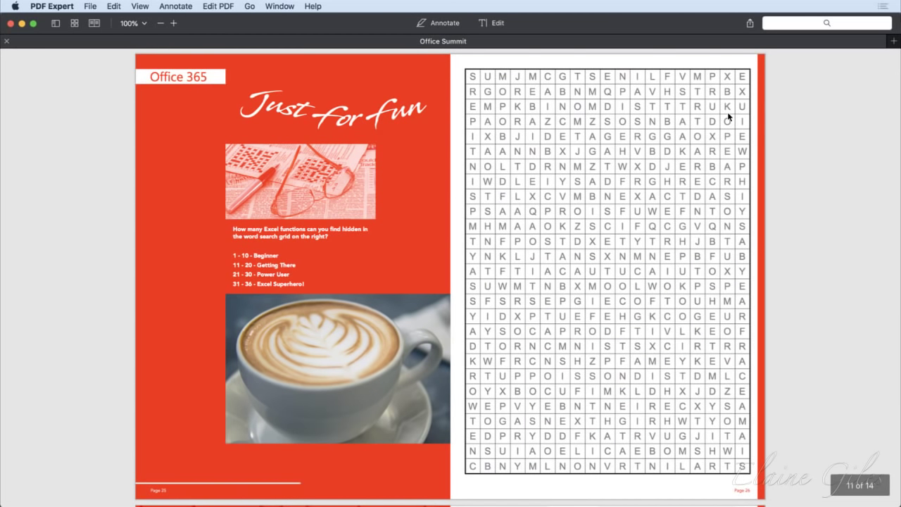
Look through the remaining pages of the Office Summit PDF up to the back cover.
{"action": "key", "text": "super+Right"}
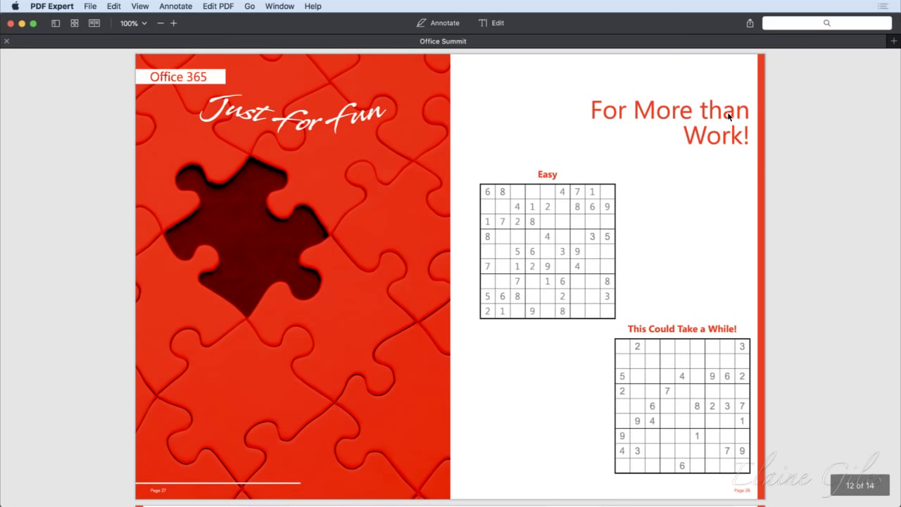
{"action": "key", "text": "super+Right"}
{"action": "key", "text": "super+Right"}
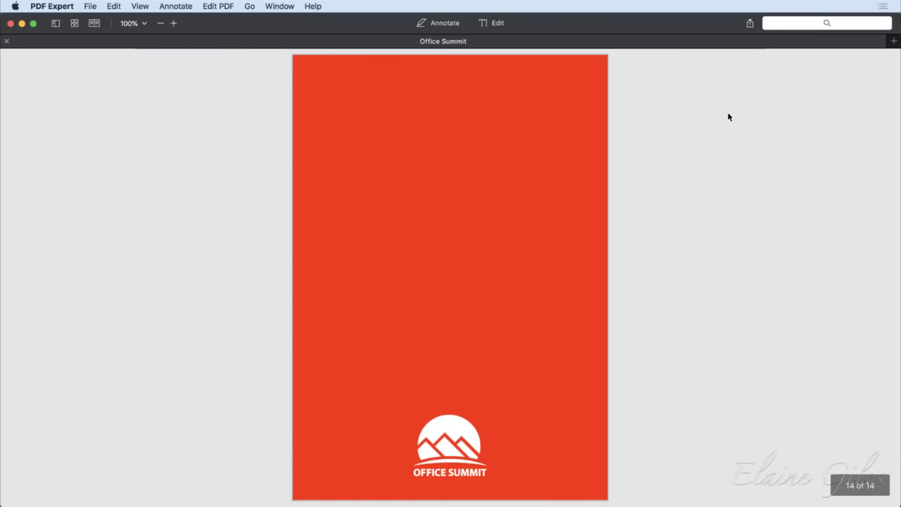
Quit PDF Expert and launch Affinity Publisher Beta.
{"action": "key", "text": "super+q"}
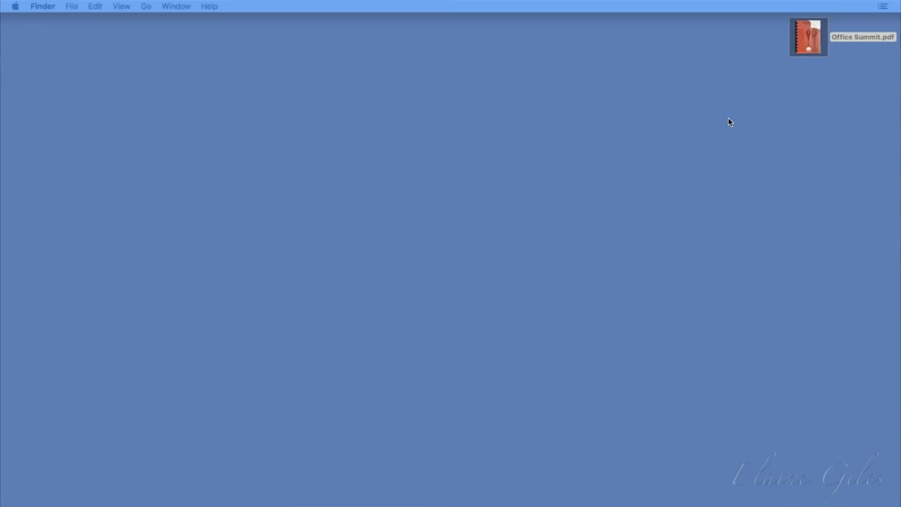
{"action": "key", "text": "alt+space"}
{"action": "type", "text": "pu"}
{"action": "key", "text": "Return"}
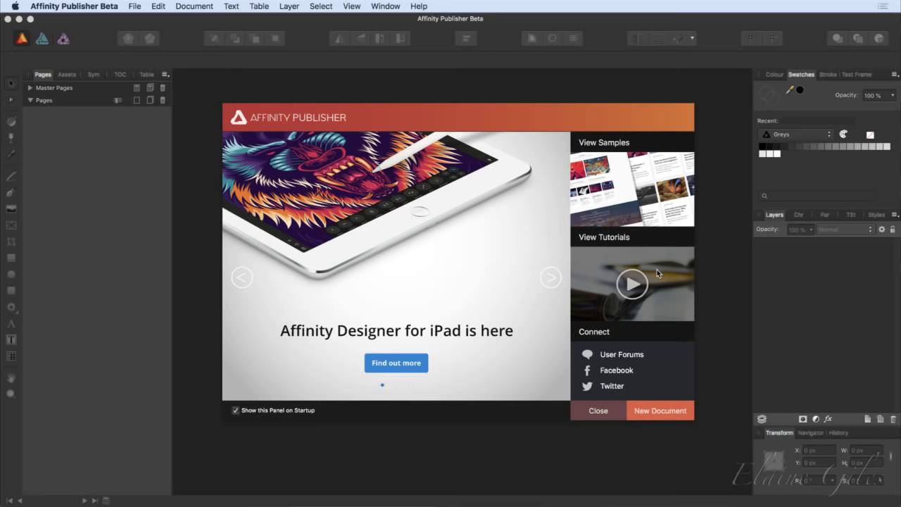
View the welcome panel's sample work, and close the panel with its display on startup turned off.
{"action": "left_click", "coordinate": [639, 203]}
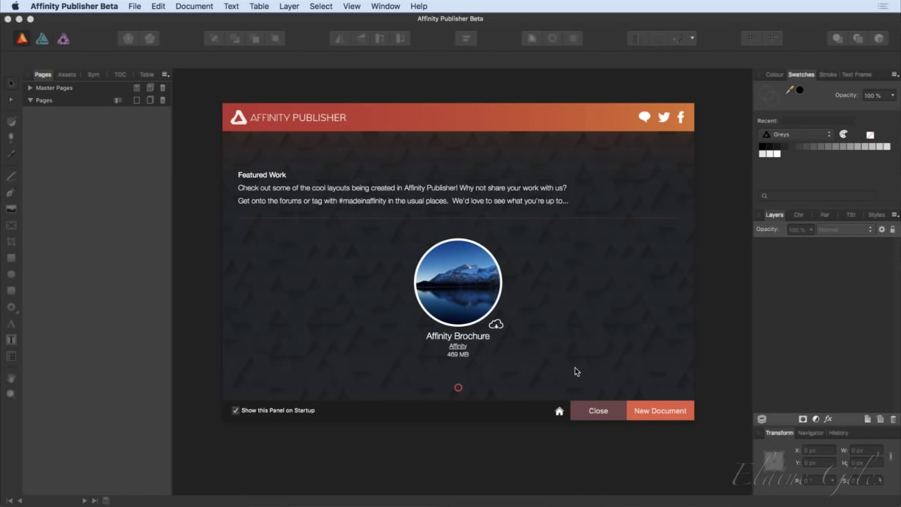
{"action": "left_click", "coordinate": [237, 410]}
{"action": "left_click", "coordinate": [599, 414]}
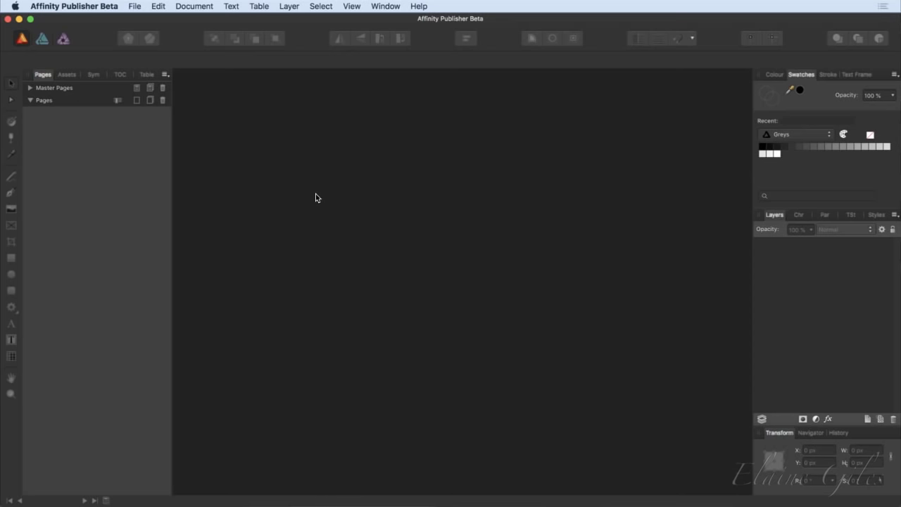
Create a new A4 portrait print document in millimetres with facing pages and 25 mm margins.
{"action": "left_click", "coordinate": [134, 5]}
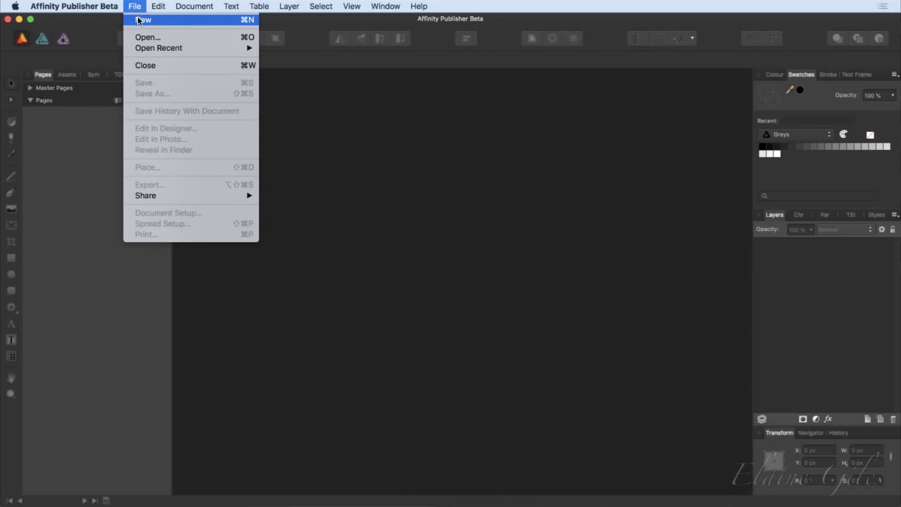
{"action": "left_click", "coordinate": [141, 20]}
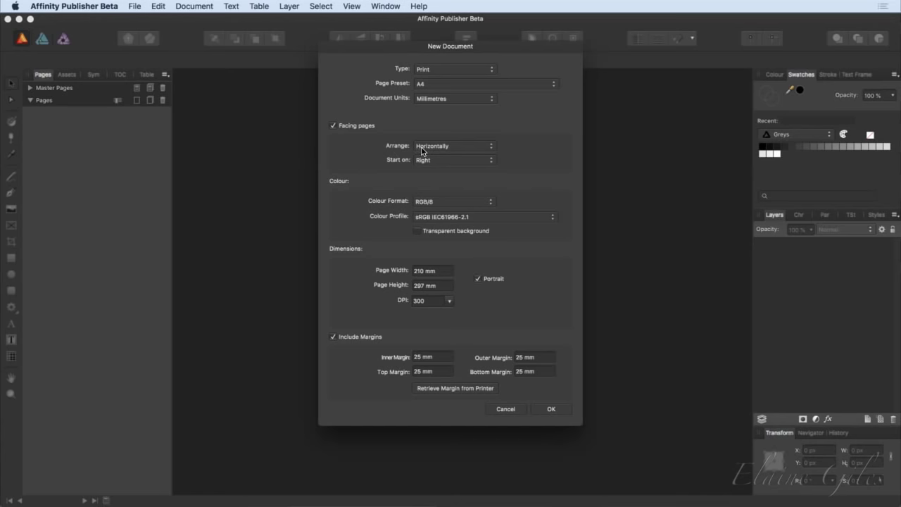
{"action": "left_click", "coordinate": [551, 411]}
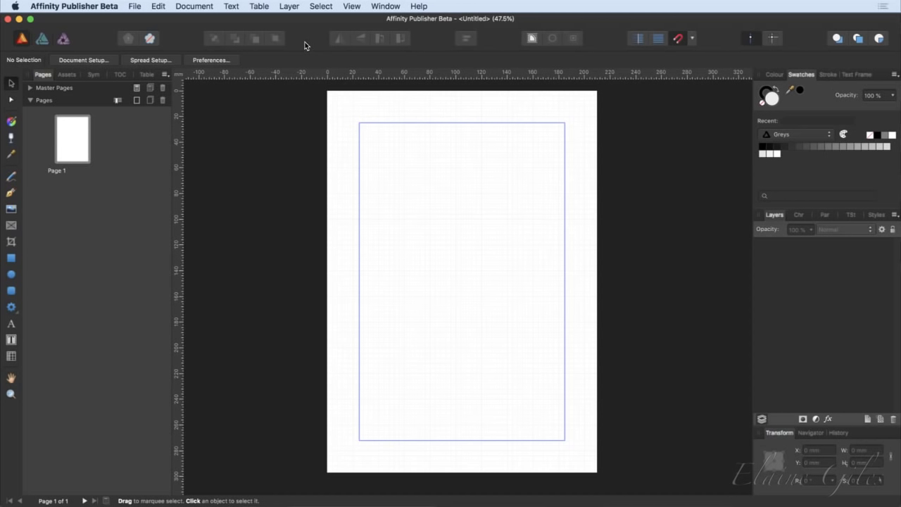
Try to switch to the Vector persona and to the Photo persona.
{"action": "left_click", "coordinate": [42, 40]}
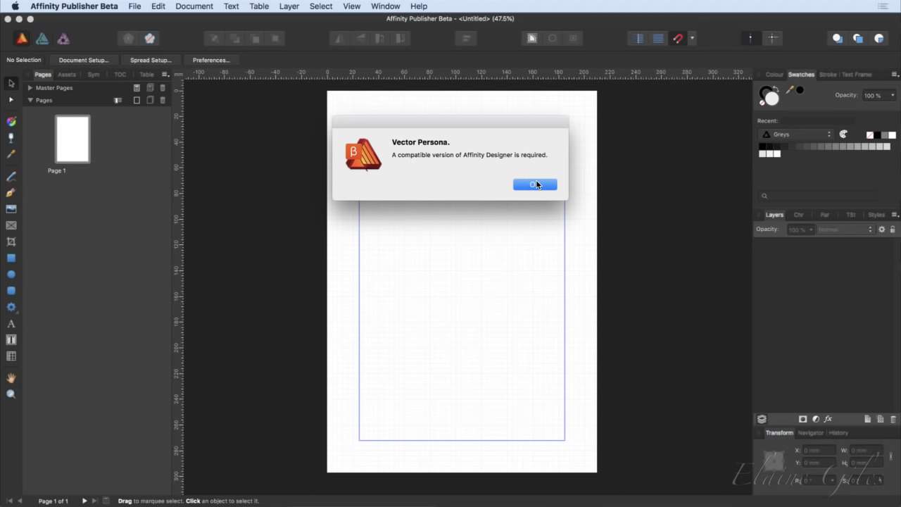
{"action": "left_click", "coordinate": [536, 184]}
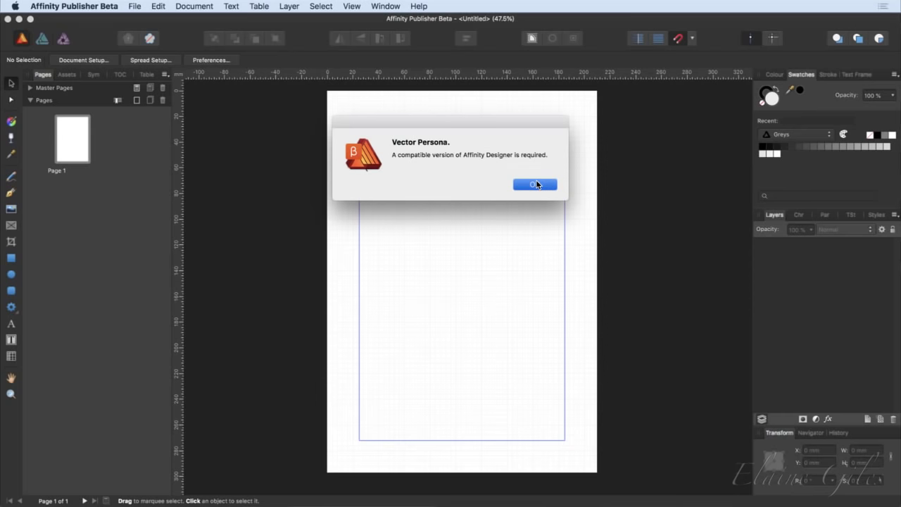
{"action": "left_click", "coordinate": [63, 38]}
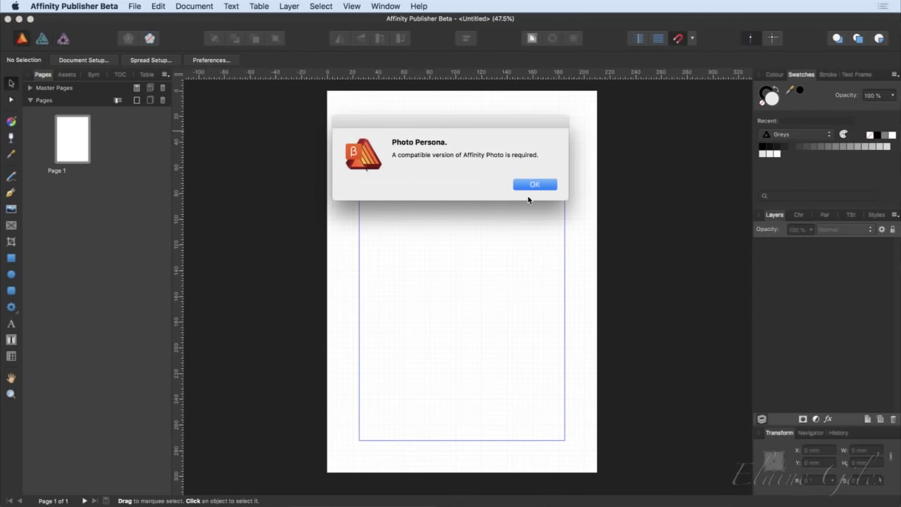
{"action": "left_click", "coordinate": [539, 185]}
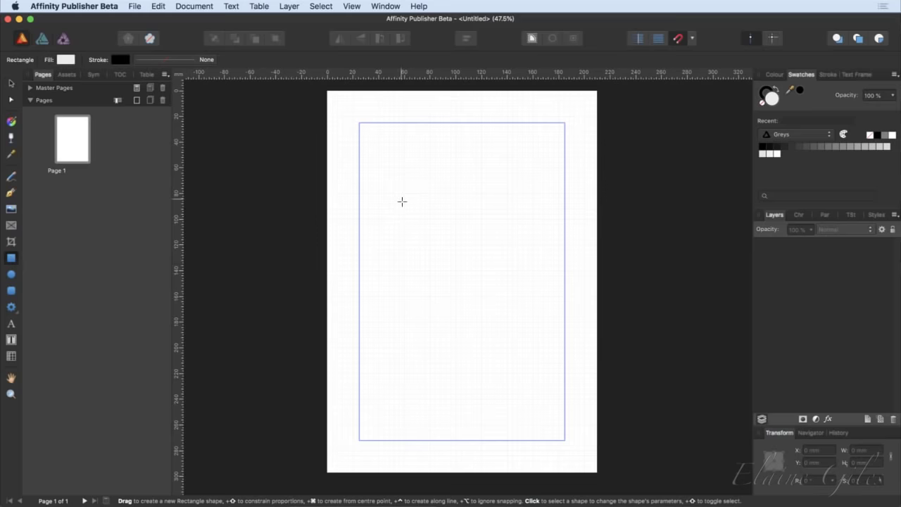
Draw a rectangle about 63 mm wide and 92 mm high in the upper left part of the page.
{"action": "left_click_drag", "start_coordinate": [386, 141], "coordinate": [468, 260]}
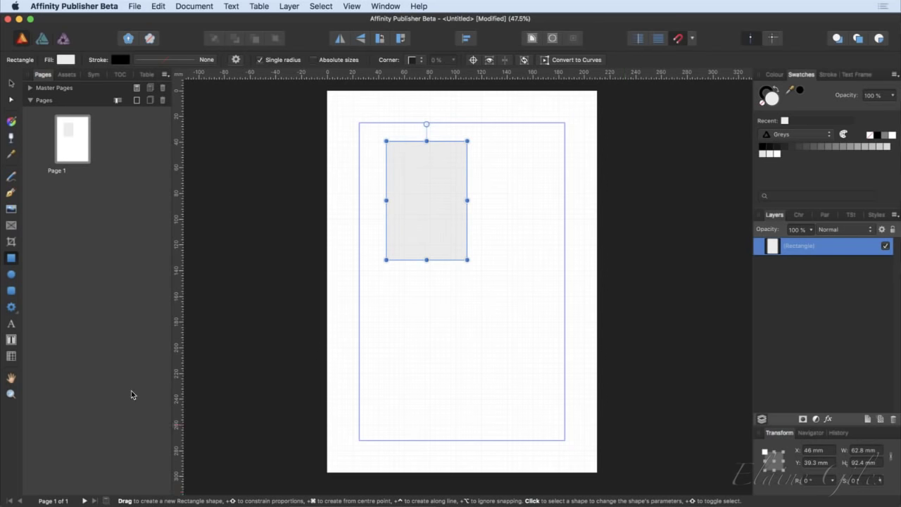
Examine the Assets, Symbols, Table of Contents, Table, Colour, Stroke and Text Frame settings, ending with Pages and Swatches displayed.
{"action": "left_click", "coordinate": [68, 75]}
{"action": "left_click", "coordinate": [96, 74]}
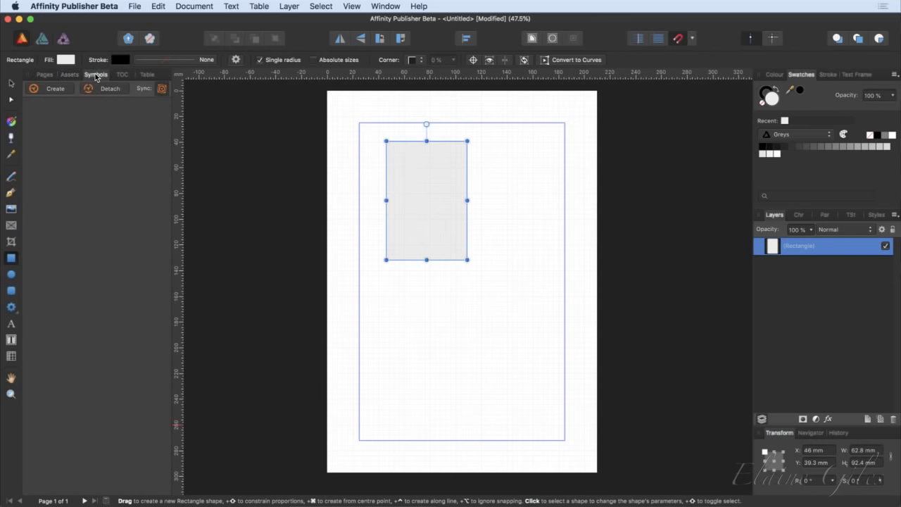
{"action": "left_click", "coordinate": [121, 74]}
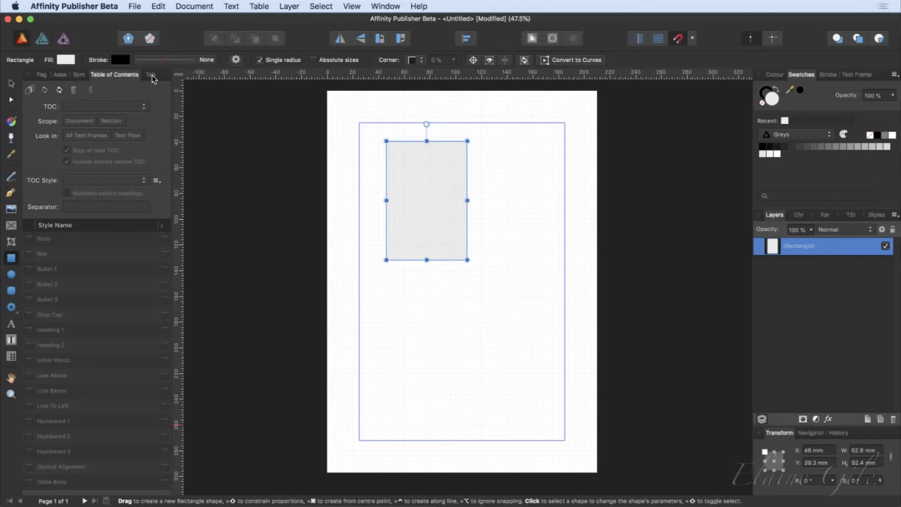
{"action": "left_click", "coordinate": [151, 76]}
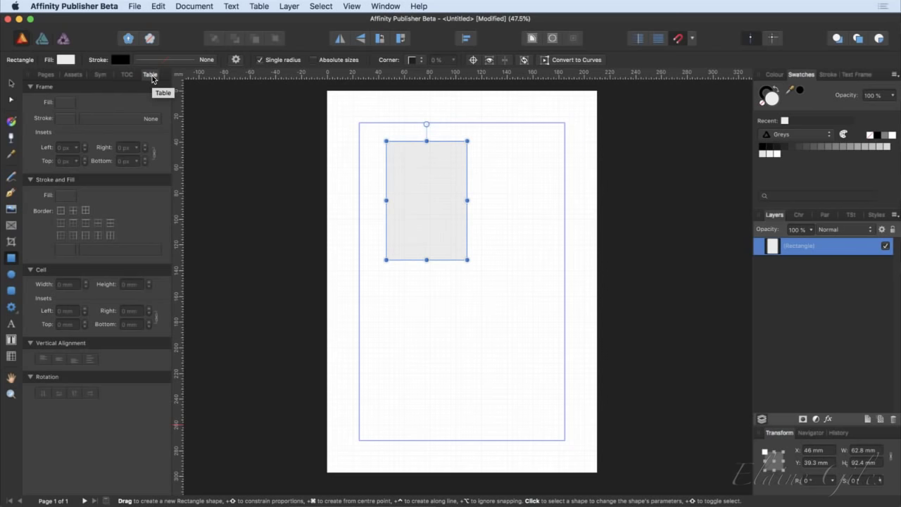
{"action": "left_click", "coordinate": [45, 75]}
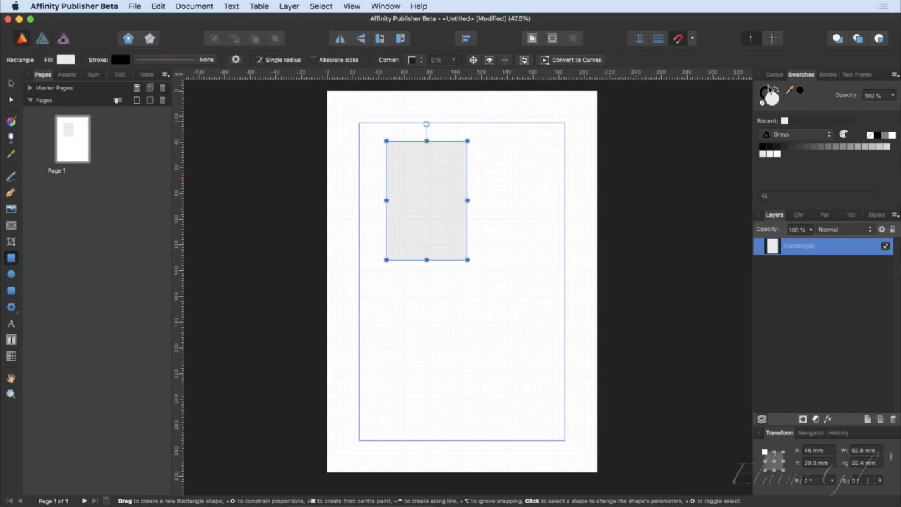
{"action": "left_click", "coordinate": [775, 75]}
{"action": "left_click", "coordinate": [828, 75]}
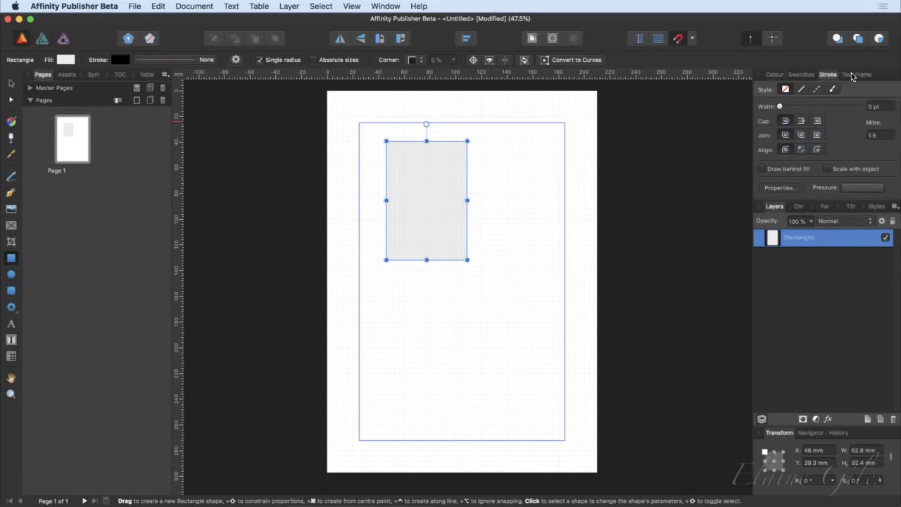
{"action": "left_click", "coordinate": [853, 75]}
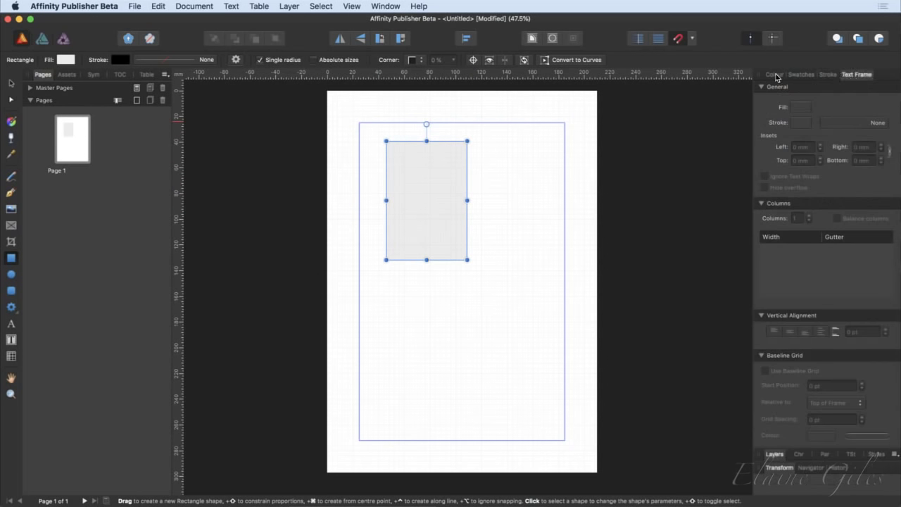
{"action": "left_click", "coordinate": [803, 74]}
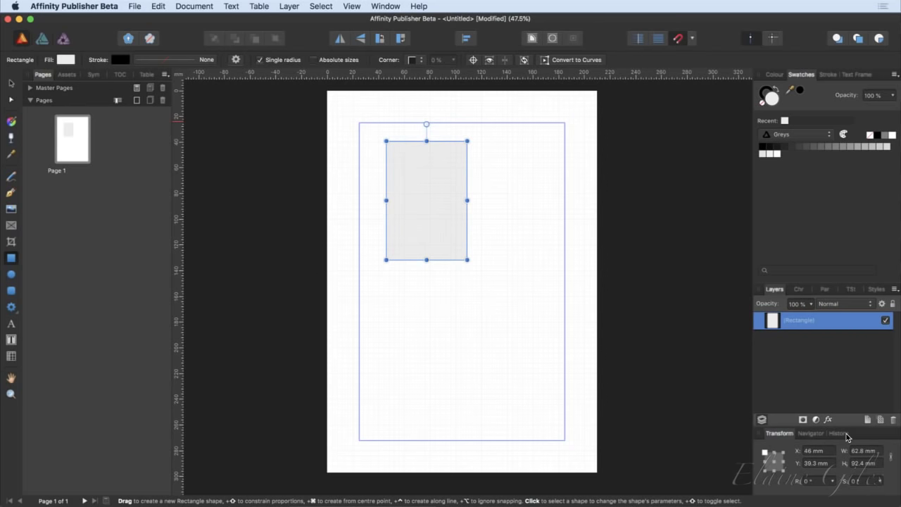
Close the untitled document without saving it.
{"action": "key", "text": "super+w"}
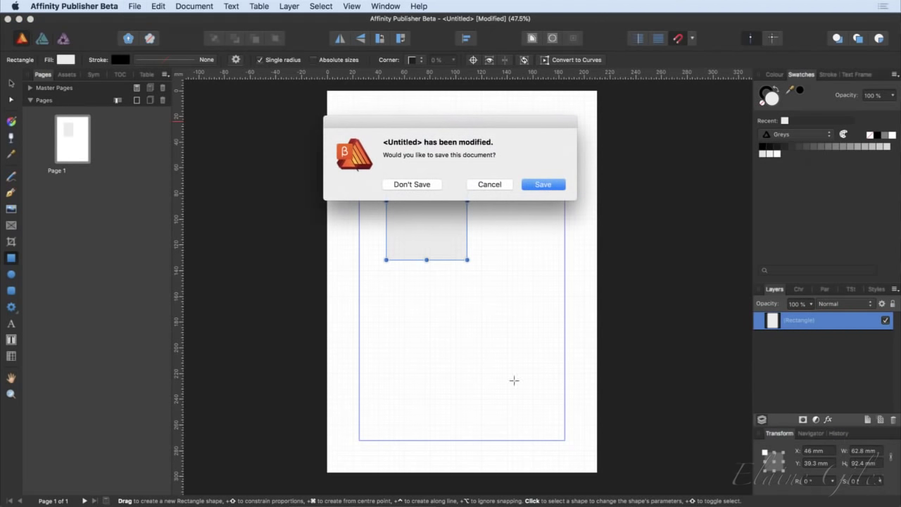
{"action": "left_click", "coordinate": [412, 184]}
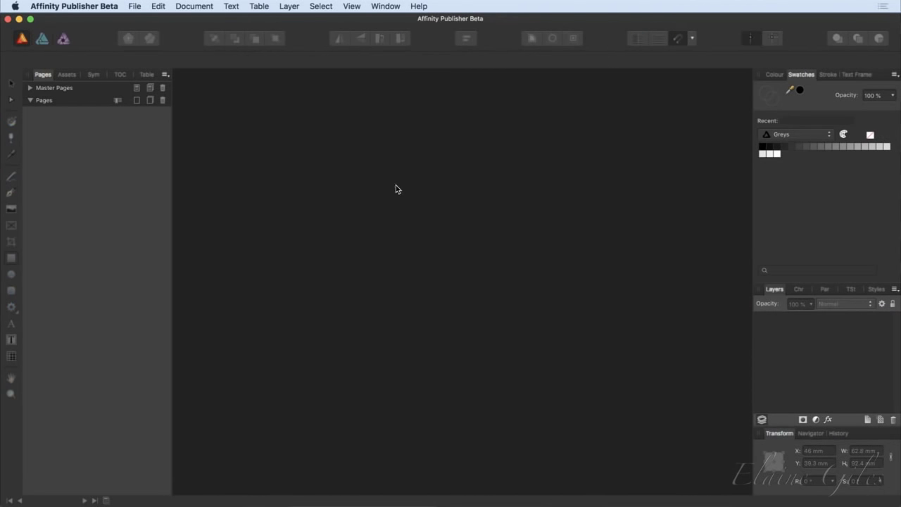
Start setting up another new document and keep its type as Print.
{"action": "left_click", "coordinate": [141, 6]}
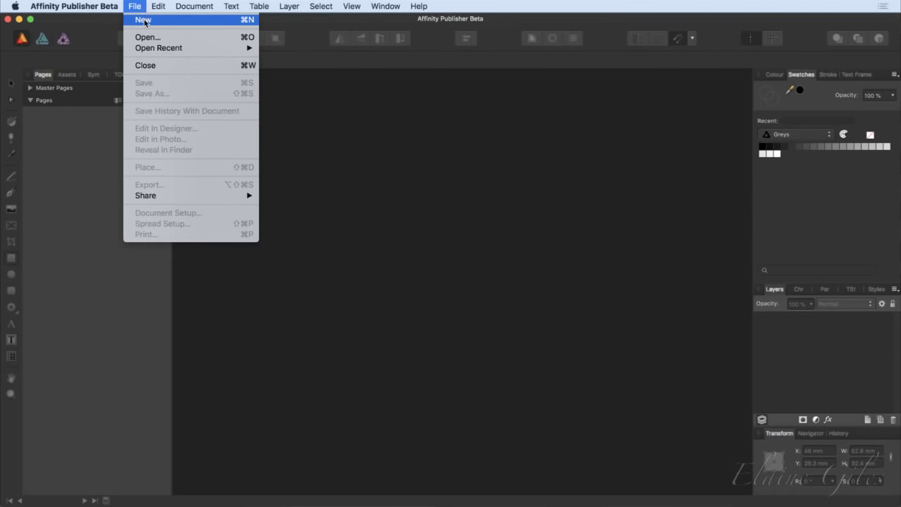
{"action": "left_click", "coordinate": [145, 21]}
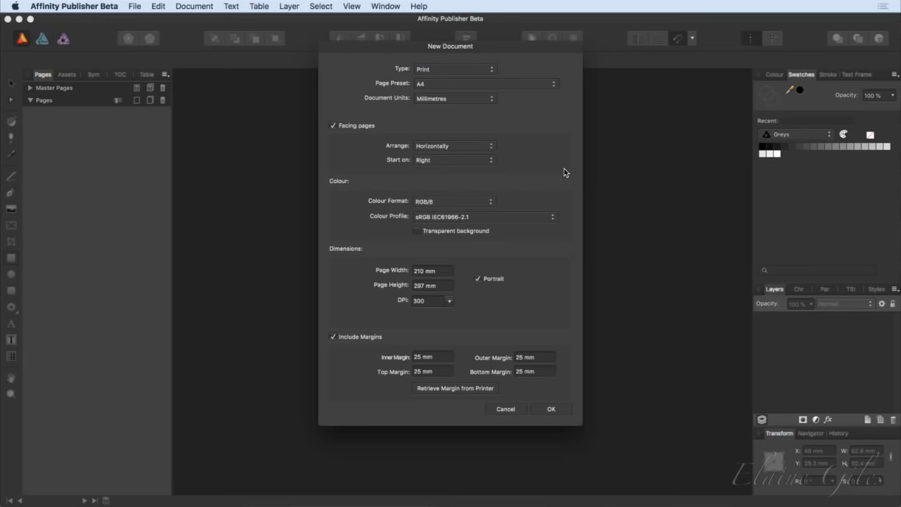
{"action": "left_click", "coordinate": [492, 70]}
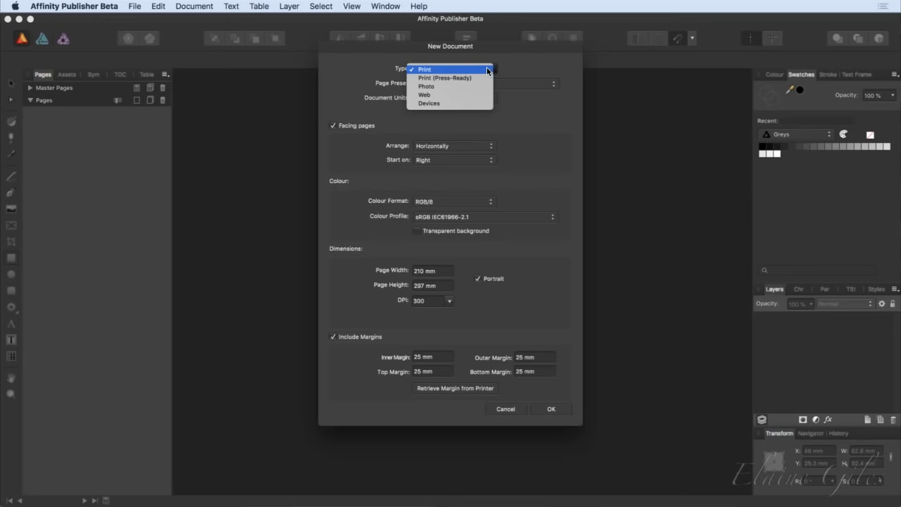
{"action": "left_click", "coordinate": [492, 69]}
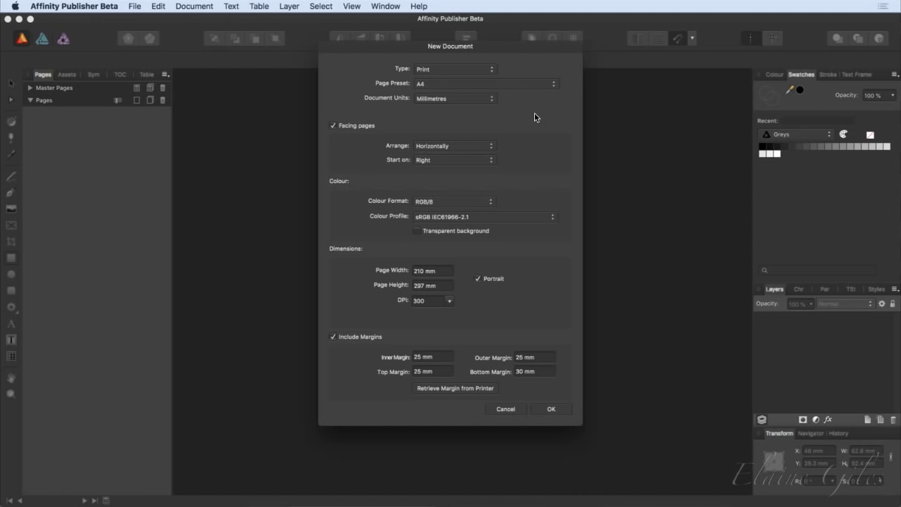
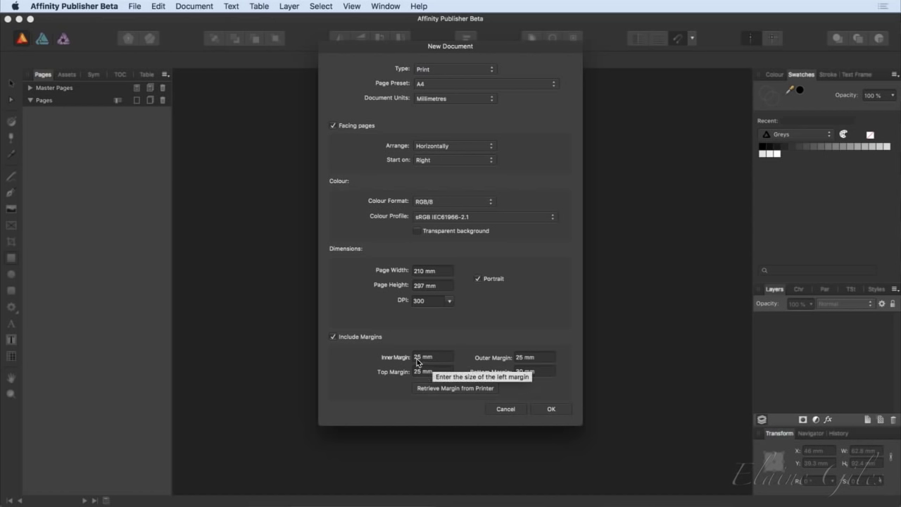
Set the inner, outer, top and bottom margins to 10 mm each and create the A4 document.
{"action": "double_click", "coordinate": [417, 357]}
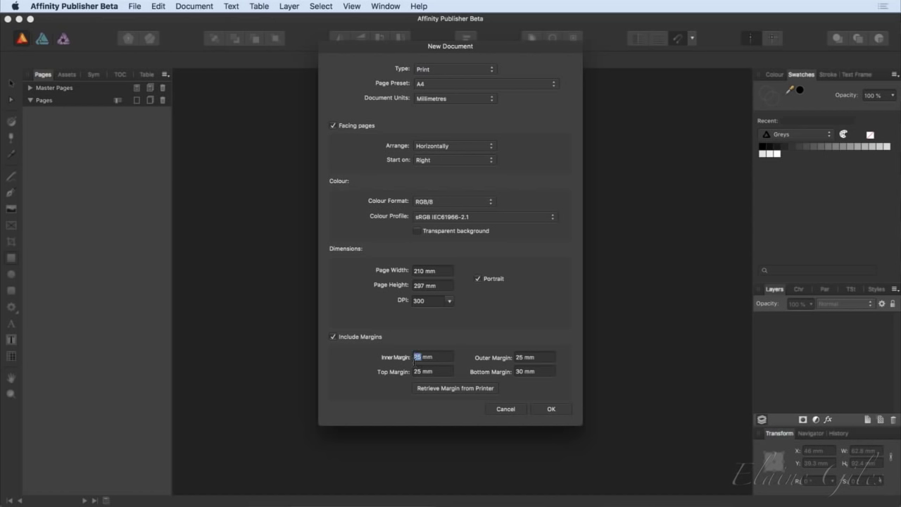
{"action": "type", "text": "10"}
{"action": "key", "text": "Tab"}
{"action": "type", "text": "10"}
{"action": "key", "text": "Tab"}
{"action": "type", "text": "10"}
{"action": "key", "text": "Tab"}
{"action": "type", "text": "10"}
{"action": "key", "text": "Tab"}
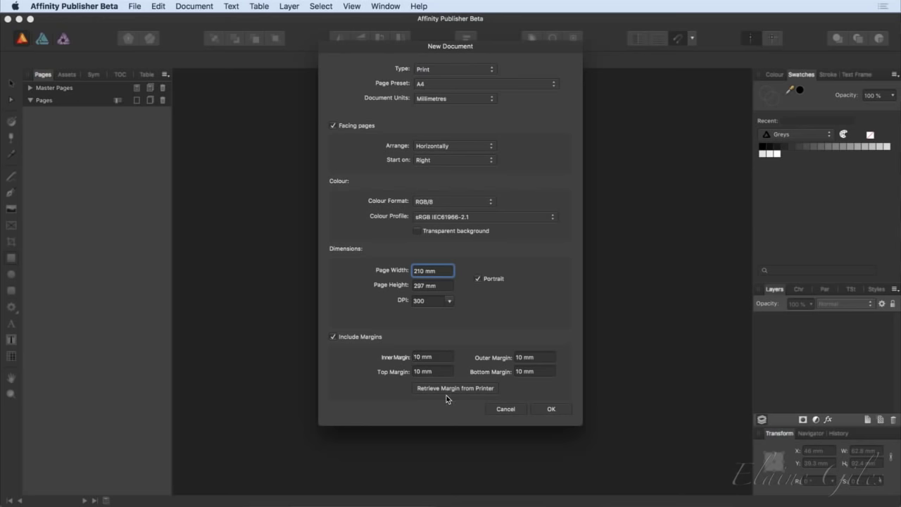
{"action": "left_click", "coordinate": [551, 409]}
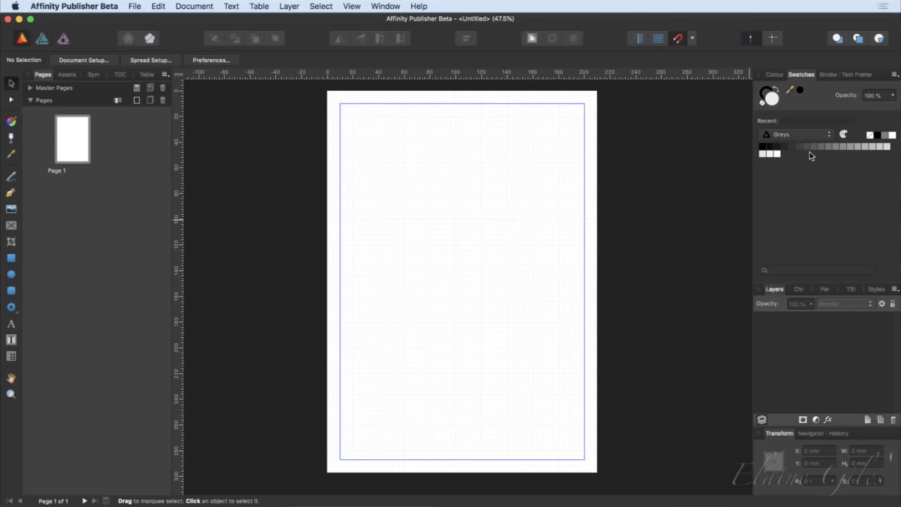
Browse the swatch palettes, viewing Scrivener, Greys and Colours and ending with Gradients.
{"action": "left_click", "coordinate": [826, 136]}
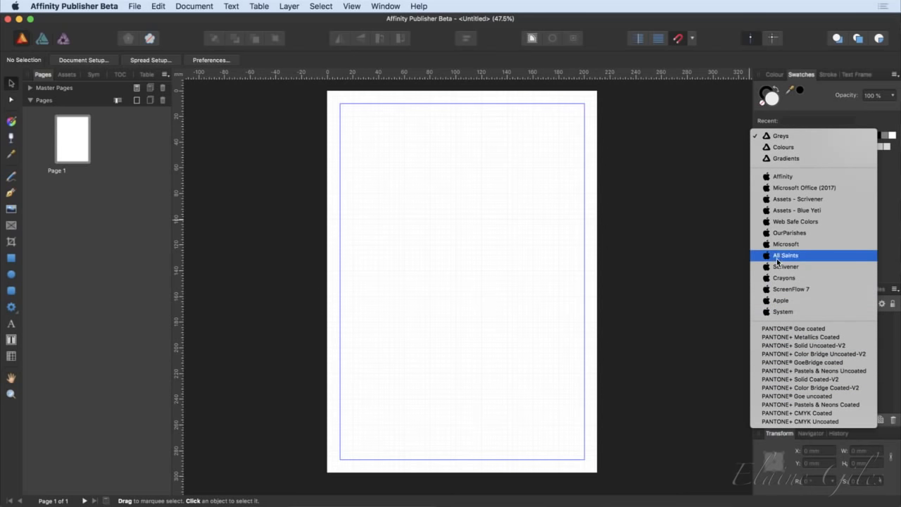
{"action": "left_click", "coordinate": [813, 267]}
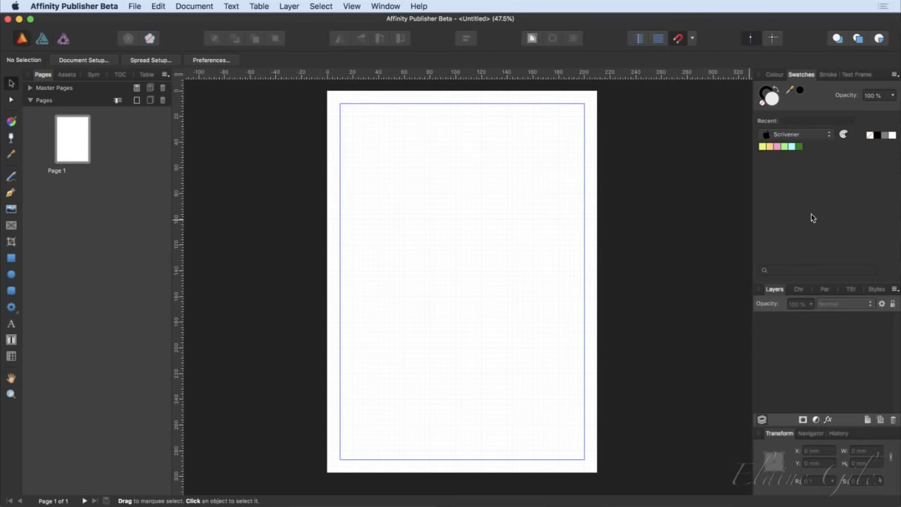
{"action": "left_click", "coordinate": [812, 136]}
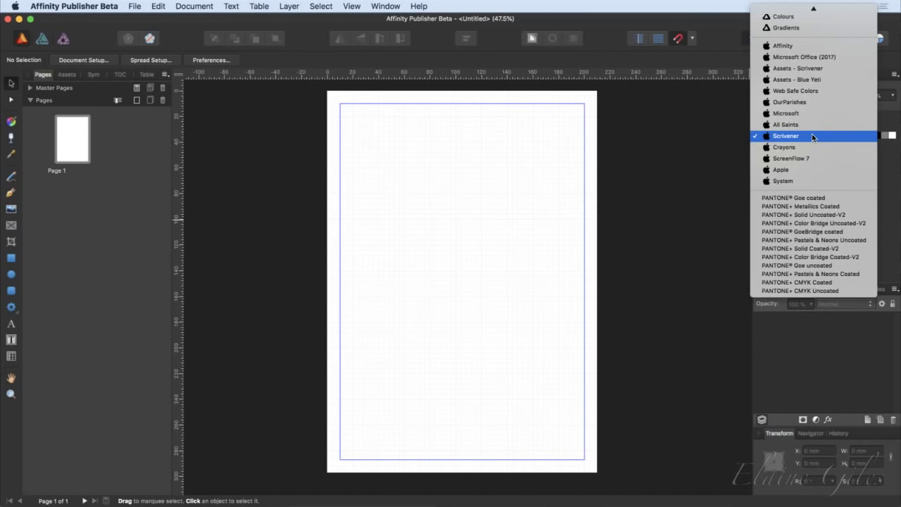
{"action": "scroll", "coordinate": [812, 134], "scroll_direction": "up", "scroll_amount": 1}
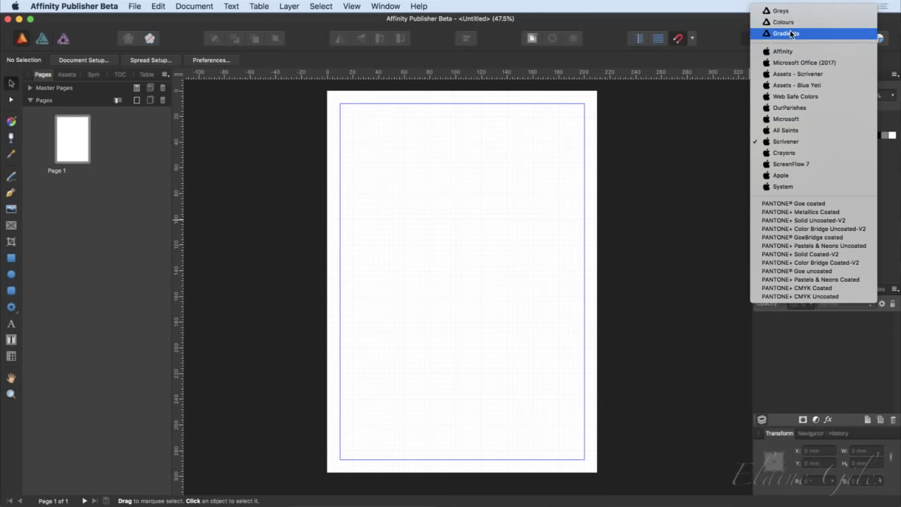
{"action": "left_click", "coordinate": [783, 11]}
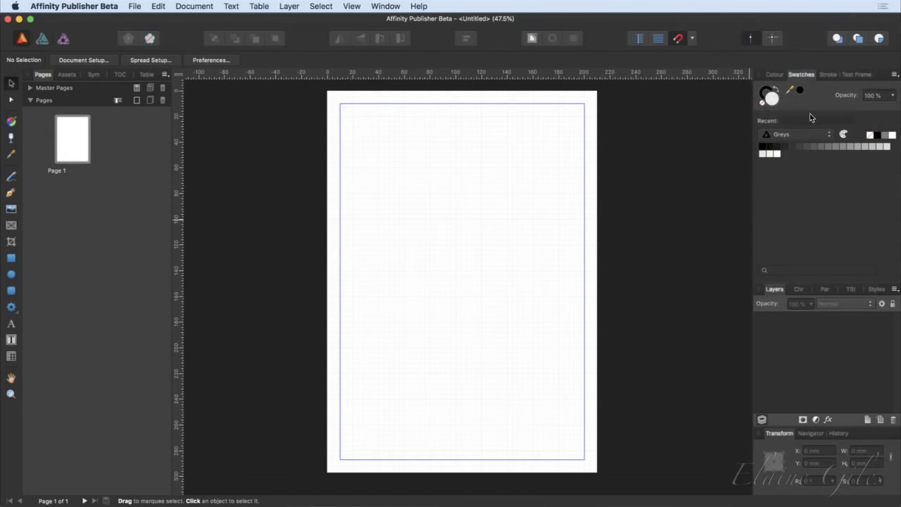
{"action": "left_click", "coordinate": [809, 134]}
{"action": "left_click", "coordinate": [805, 146]}
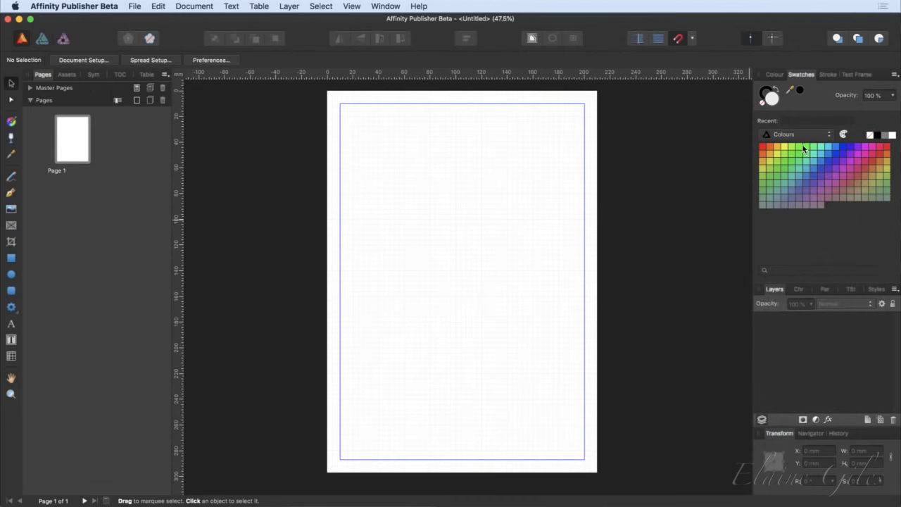
{"action": "left_click", "coordinate": [800, 134]}
{"action": "left_click", "coordinate": [800, 144]}
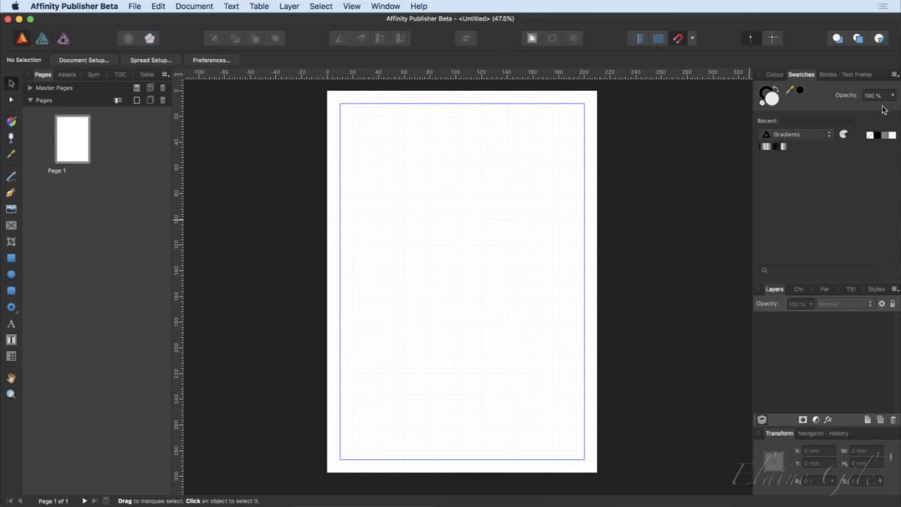
Start importing a document palette and browse iCloud Drive to Affinity Publisher Beta, Office Summit Assets, Colour Palettes.
{"action": "left_click", "coordinate": [895, 75]}
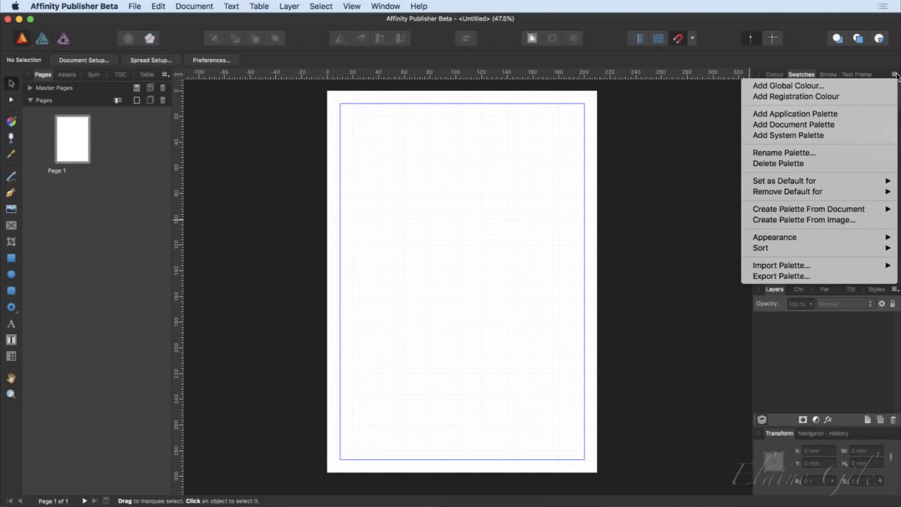
{"action": "mouse_move", "coordinate": [819, 267]}
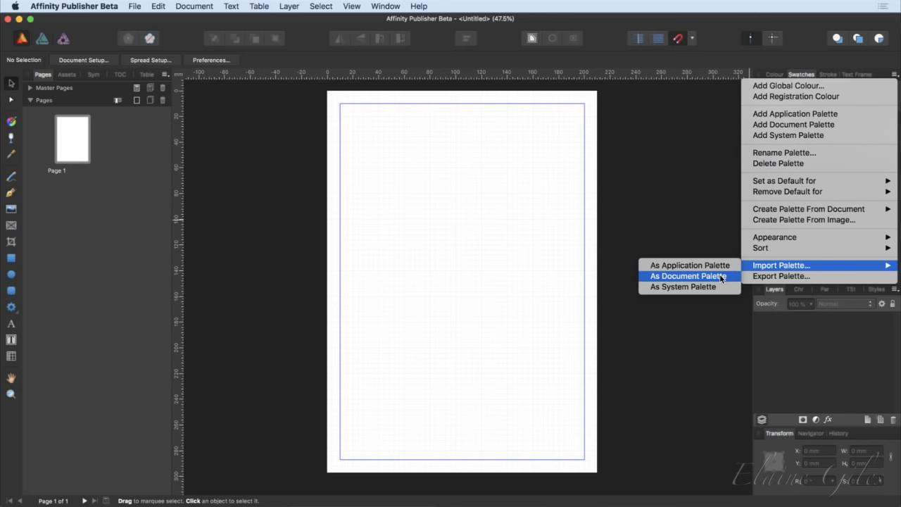
{"action": "left_click", "coordinate": [719, 277]}
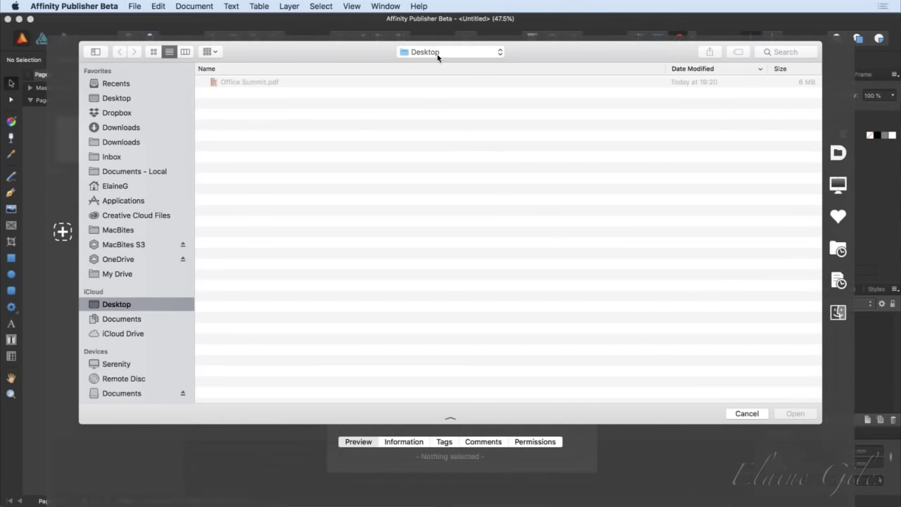
{"action": "left_click", "coordinate": [141, 334]}
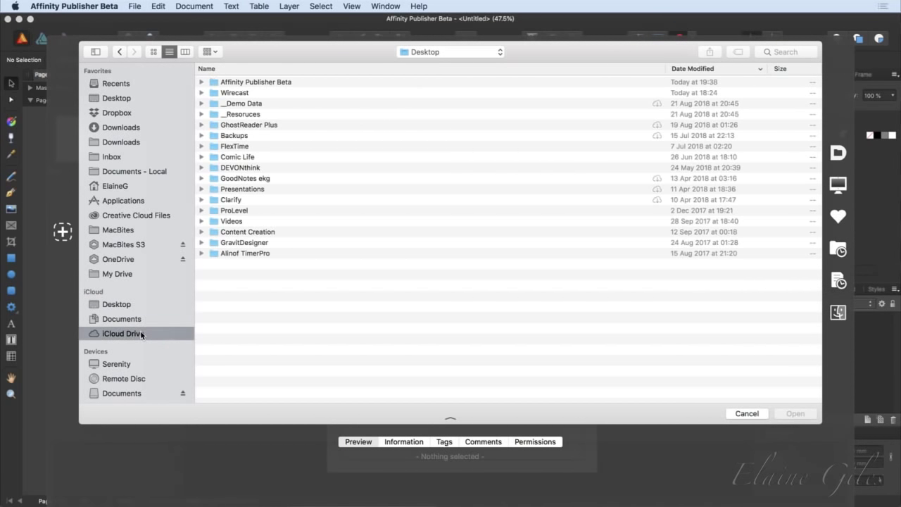
{"action": "double_click", "coordinate": [271, 83]}
{"action": "double_click", "coordinate": [259, 123]}
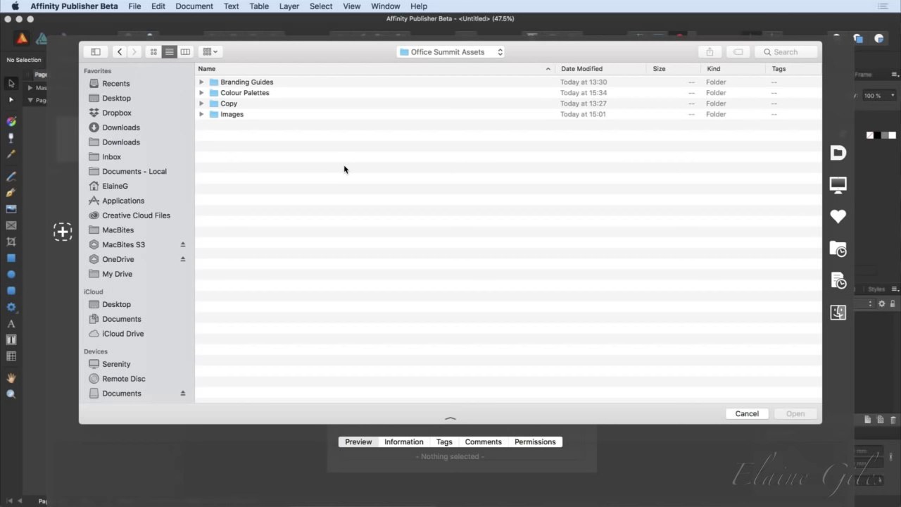
{"action": "double_click", "coordinate": [240, 94]}
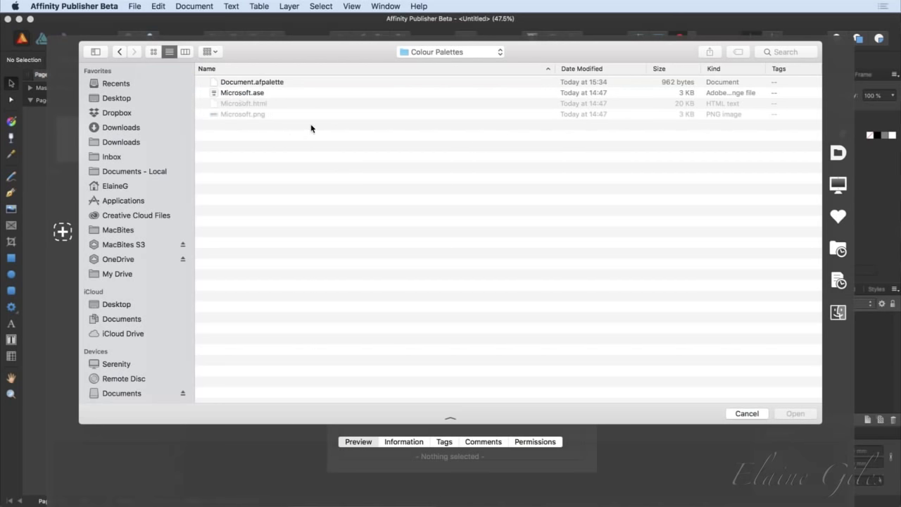
Compare the Document.afpalette and Microsoft.ase files, and import Document.afpalette as the document palette.
{"action": "left_click", "coordinate": [301, 83]}
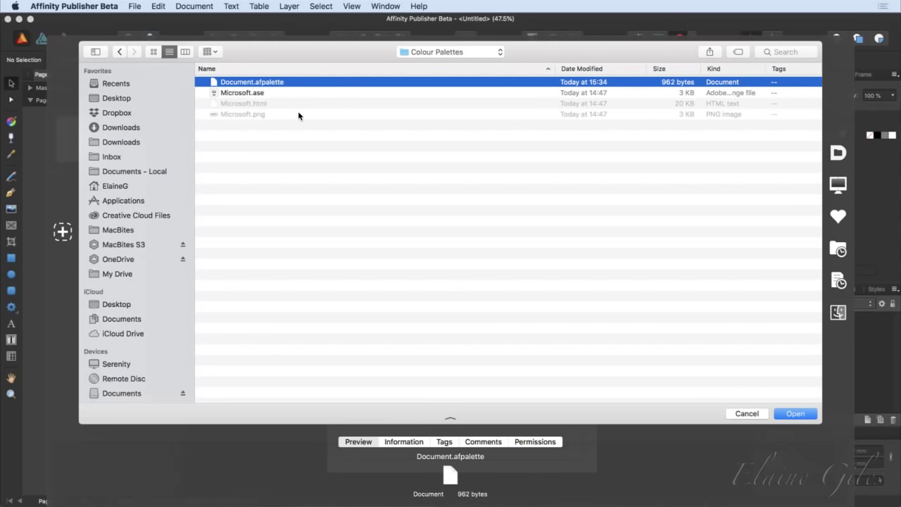
{"action": "left_click", "coordinate": [281, 94]}
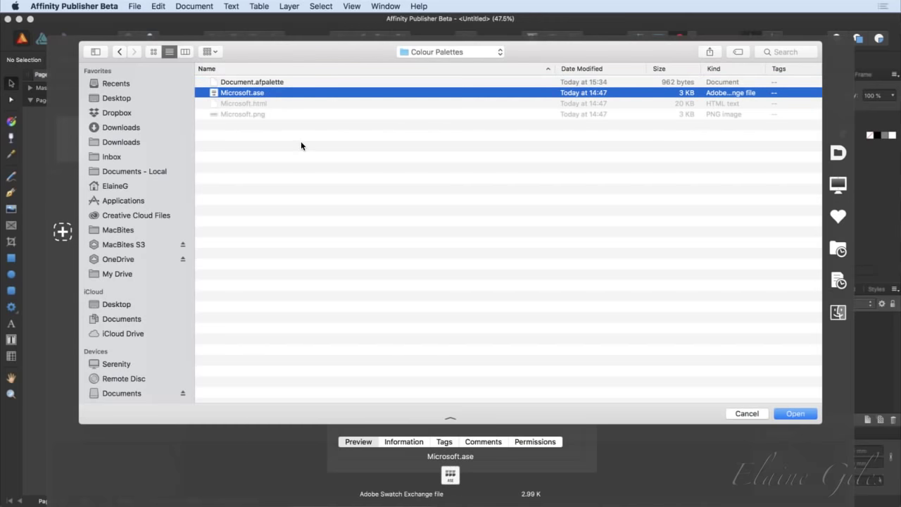
{"action": "left_click", "coordinate": [290, 83]}
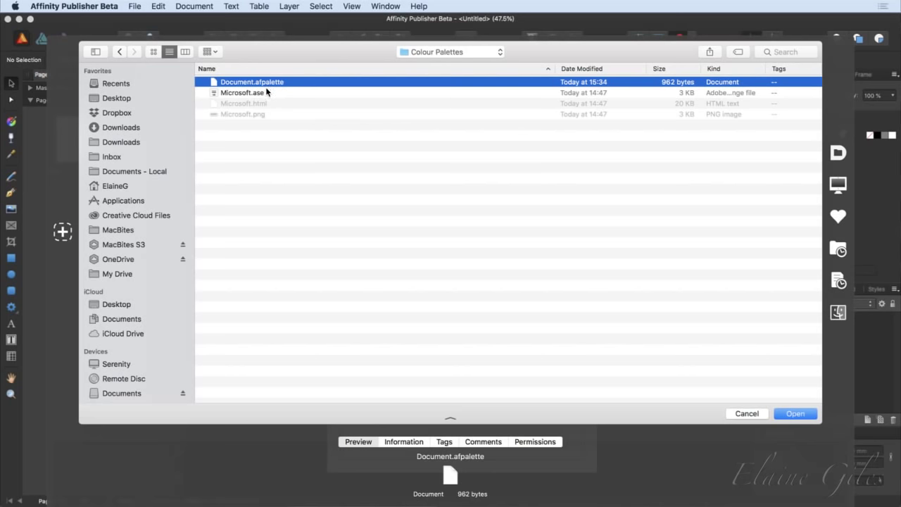
{"action": "left_click", "coordinate": [270, 93]}
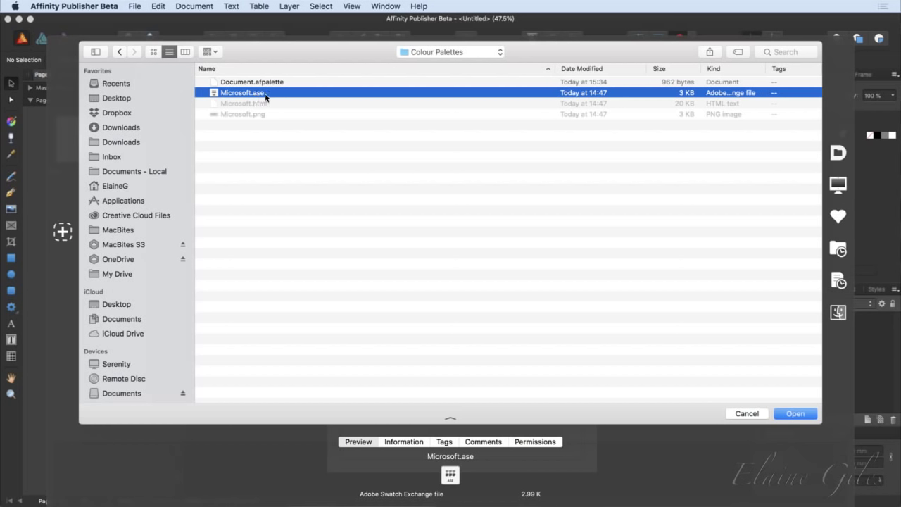
{"action": "left_click", "coordinate": [281, 83]}
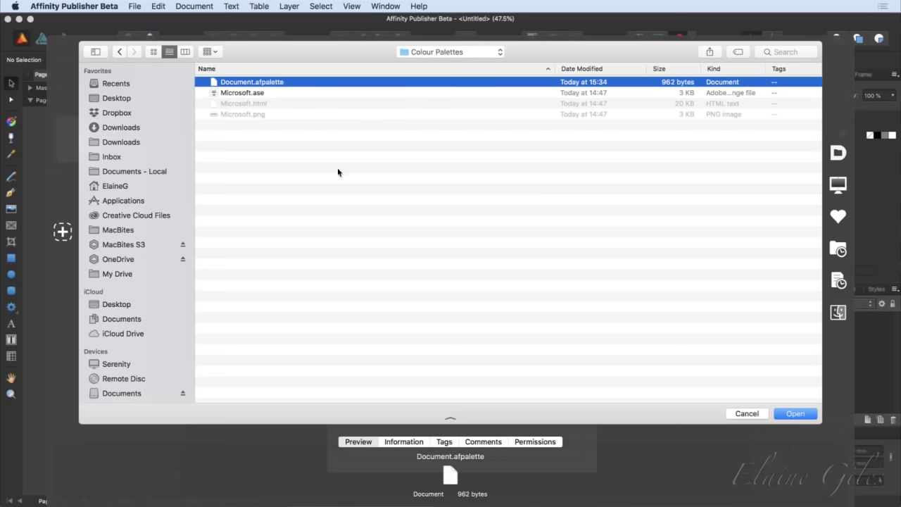
{"action": "left_click", "coordinate": [807, 415]}
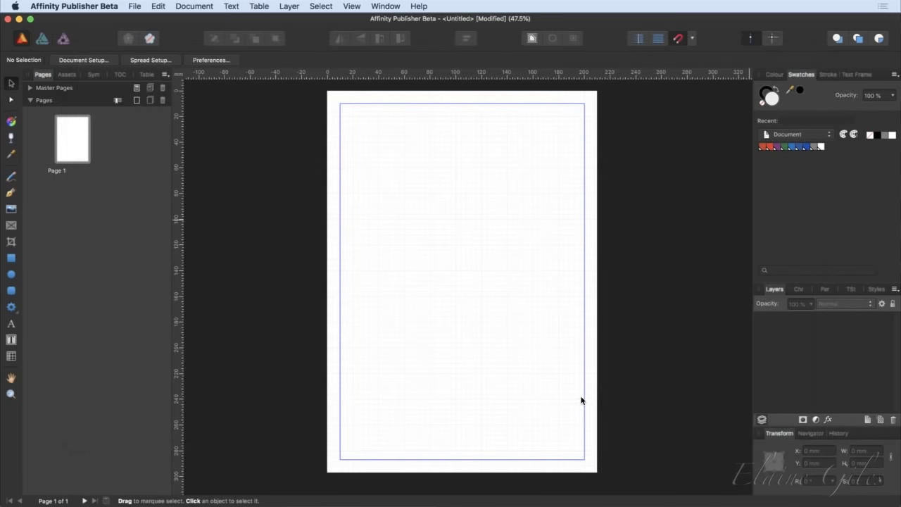
Check the imported Document palette in the list of palettes and show its swatches as a named list.
{"action": "left_click", "coordinate": [832, 135]}
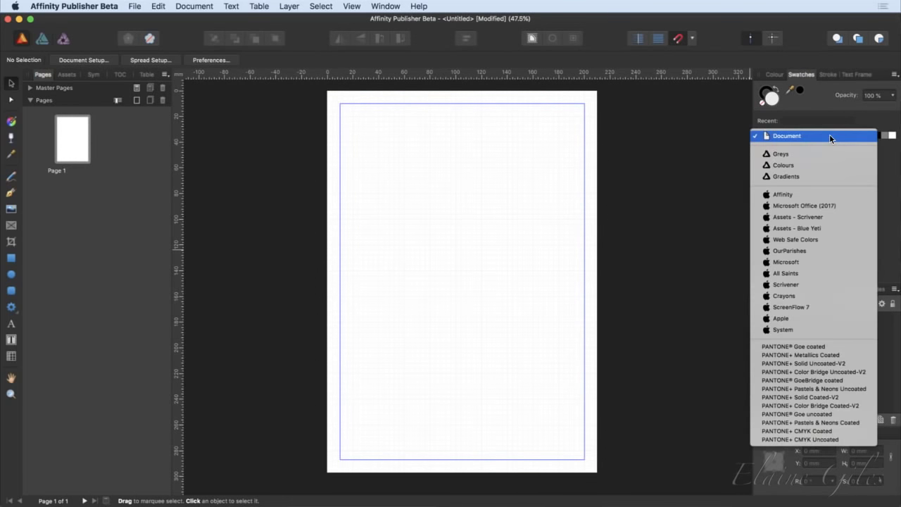
{"action": "left_click", "coordinate": [888, 173]}
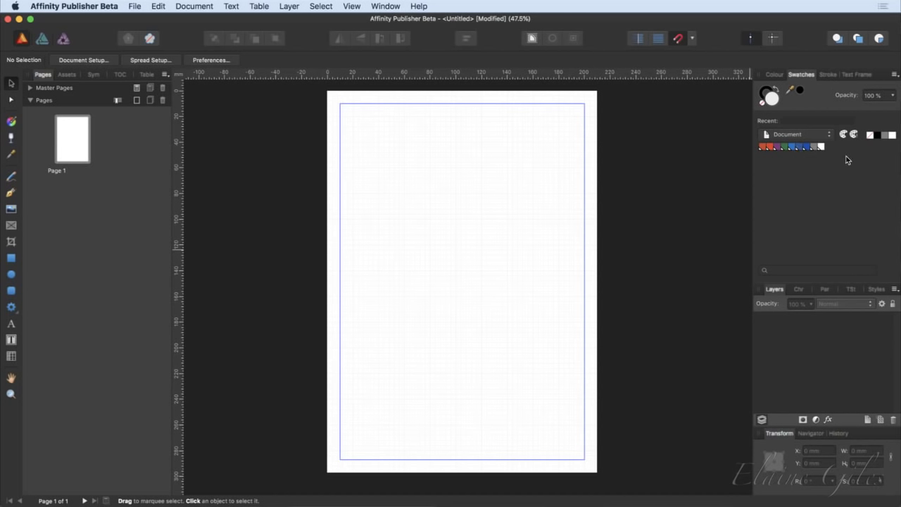
{"action": "left_click", "coordinate": [895, 74]}
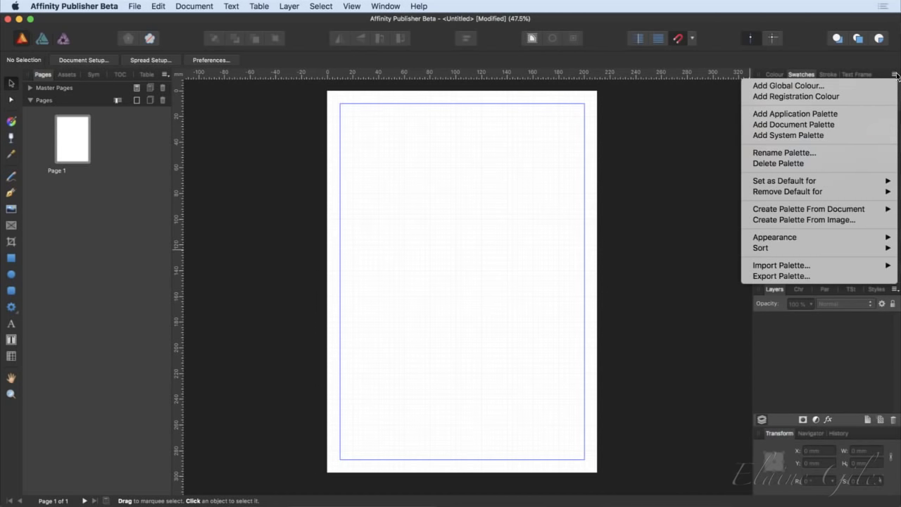
{"action": "mouse_move", "coordinate": [837, 237]}
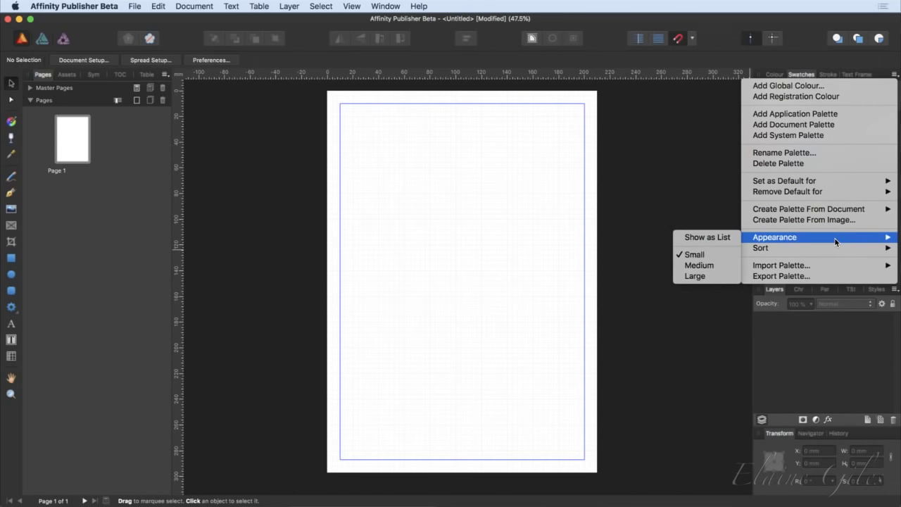
{"action": "left_click", "coordinate": [708, 238]}
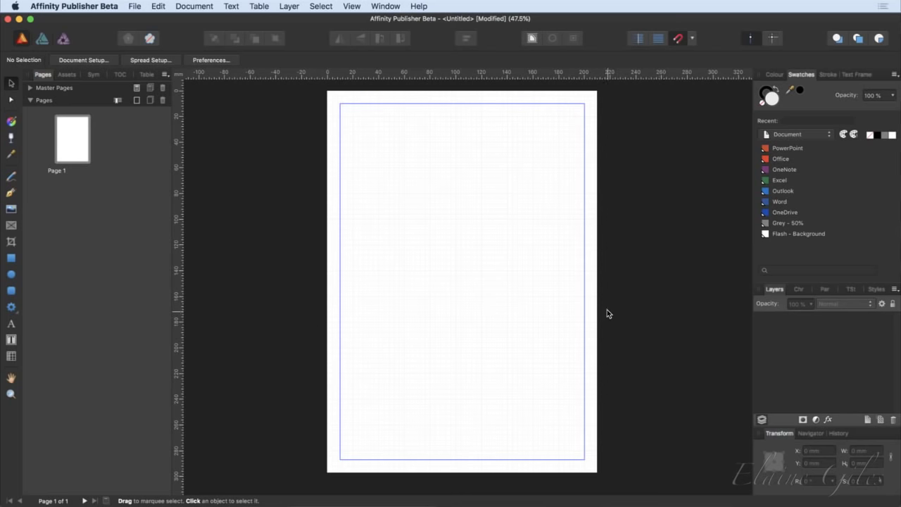
Start placing an image and browse to the Front Matter folder inside Images in Office Summit Assets.
{"action": "left_click", "coordinate": [135, 6]}
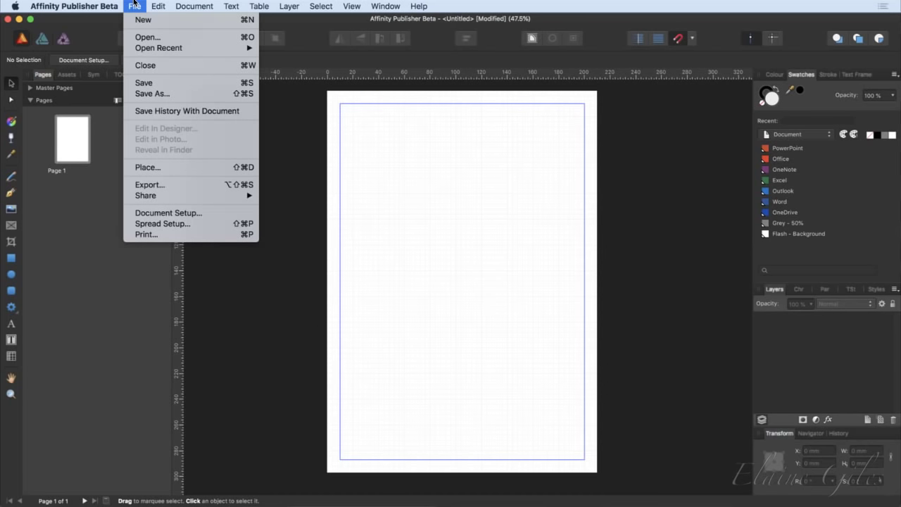
{"action": "left_click", "coordinate": [165, 167]}
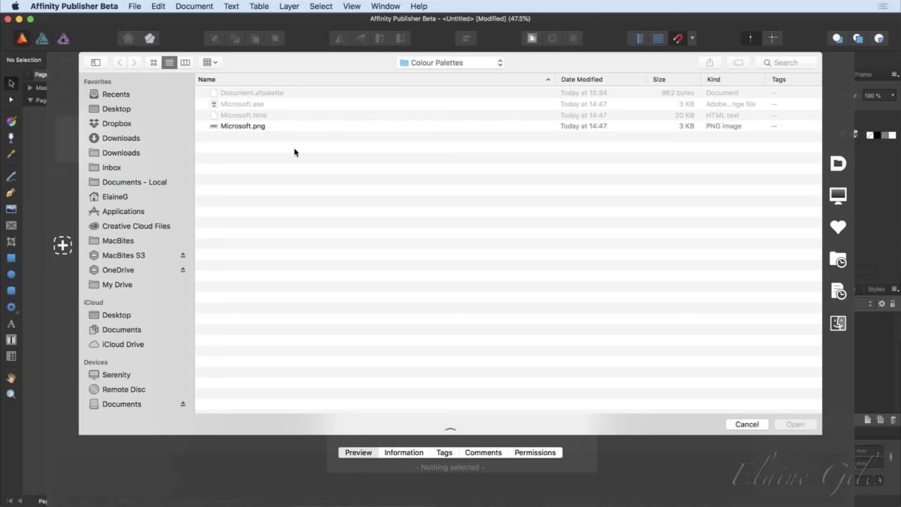
{"action": "left_click", "coordinate": [498, 64]}
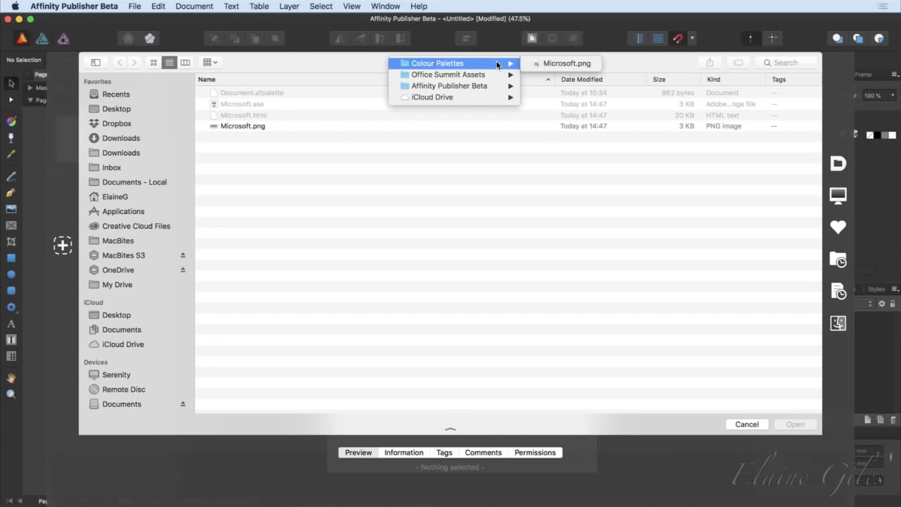
{"action": "mouse_move", "coordinate": [487, 74]}
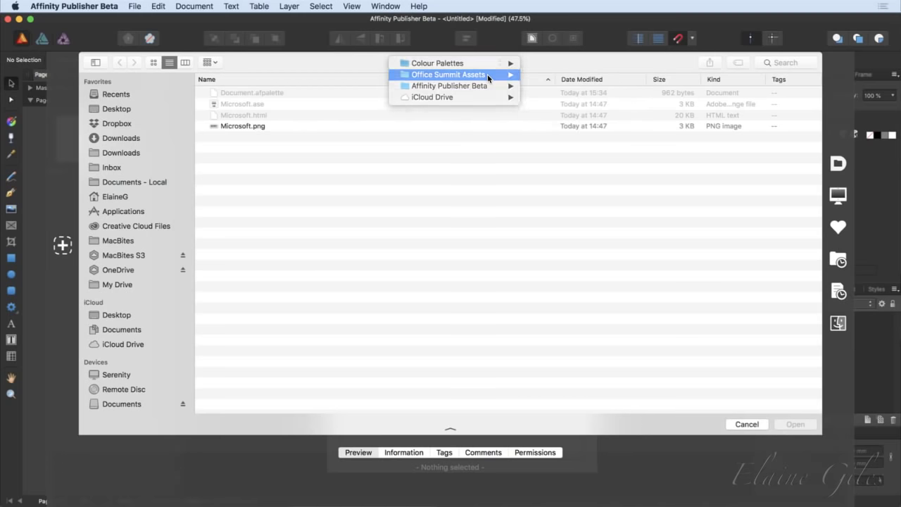
{"action": "left_click", "coordinate": [487, 74]}
{"action": "double_click", "coordinate": [234, 125]}
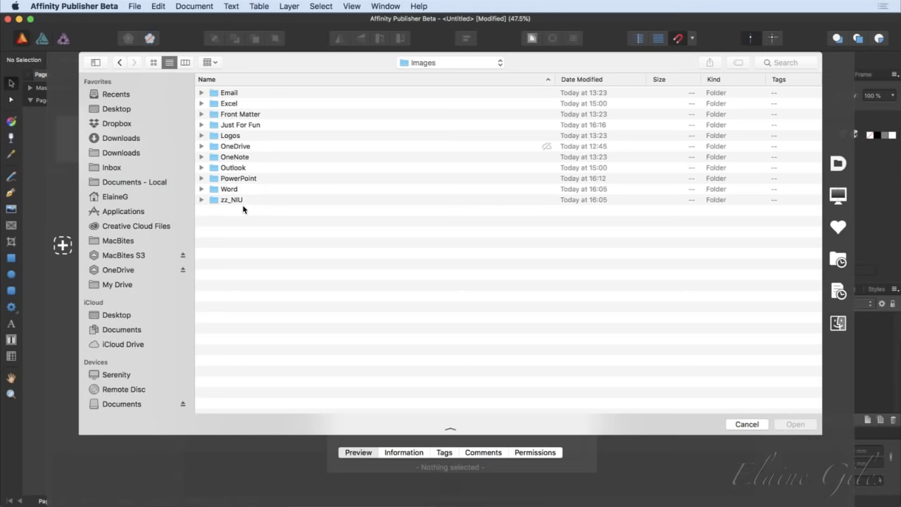
{"action": "double_click", "coordinate": [246, 115]}
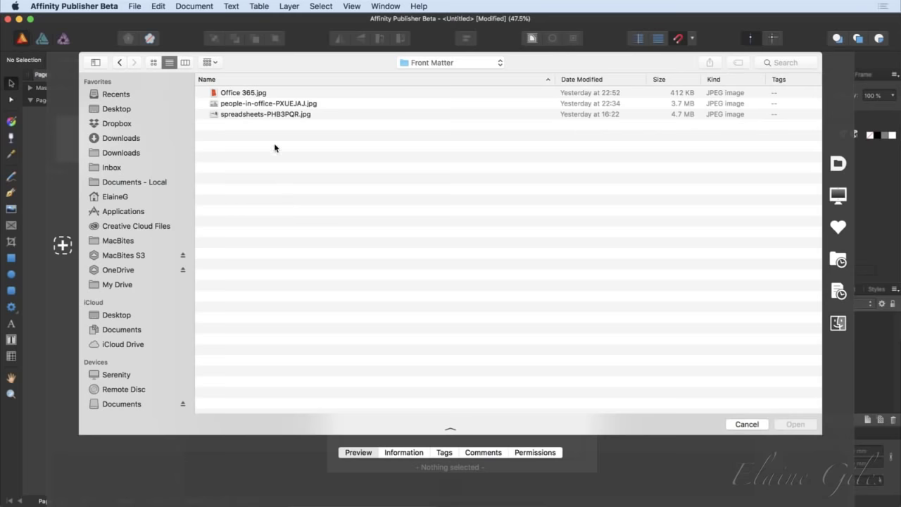
Place people-in-office-PXUEJAJ.jpg from the page's top-left corner at about 344 mm wide and 229 mm high.
{"action": "left_click", "coordinate": [273, 105]}
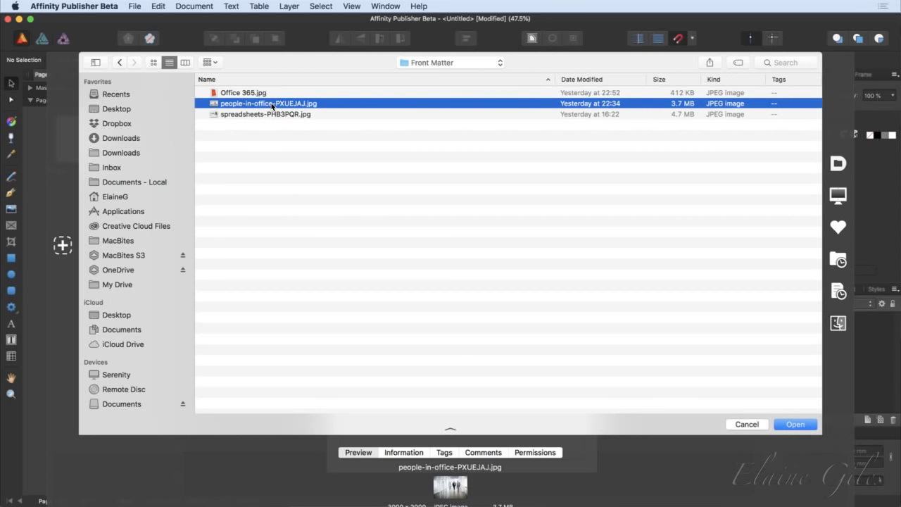
{"action": "left_click", "coordinate": [798, 424]}
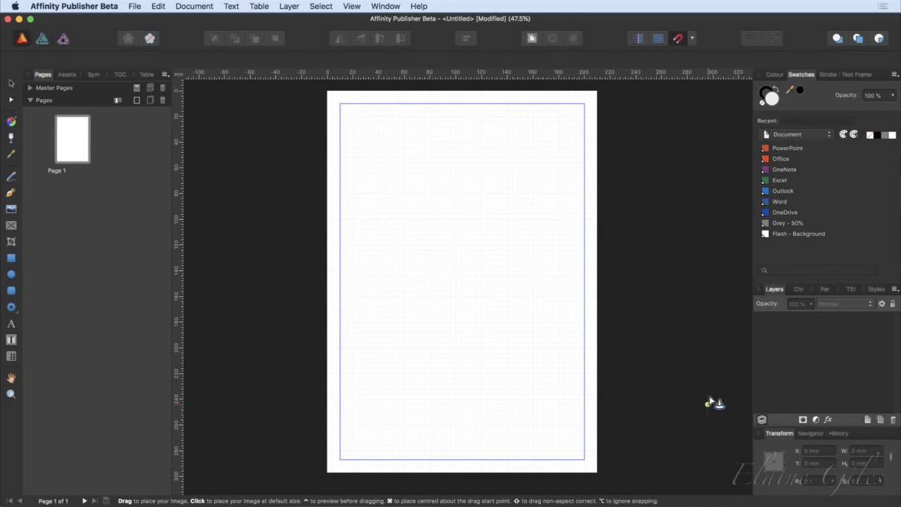
{"action": "left_click", "coordinate": [467, 270]}
{"action": "left_click_drag", "start_coordinate": [328, 90], "coordinate": [708, 491]}
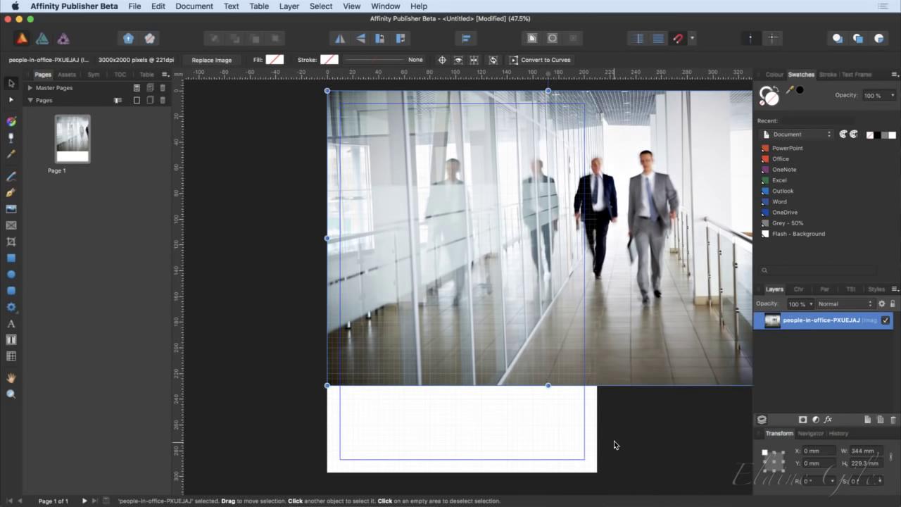
Move the office image to X -76 mm and enlarge it proportionally to the full page height, about 445.5 by 297 mm.
{"action": "left_click_drag", "start_coordinate": [652, 350], "coordinate": [560, 353]}
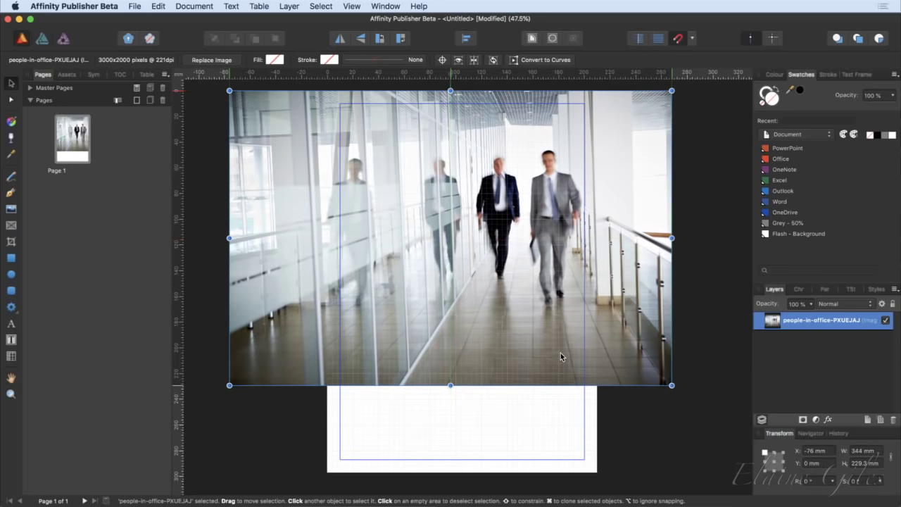
{"action": "left_click_drag", "start_coordinate": [672, 385], "coordinate": [728, 423]}
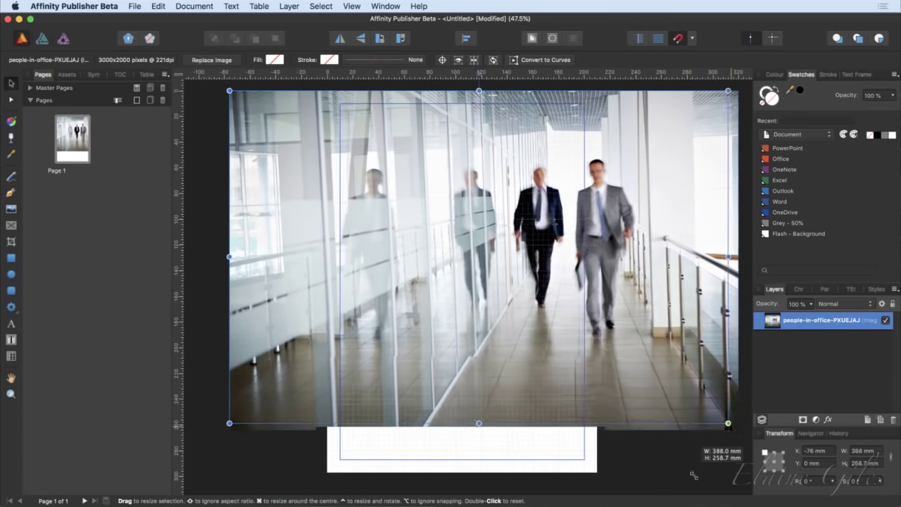
{"action": "left_click_drag", "start_coordinate": [694, 475], "coordinate": [526, 374]}
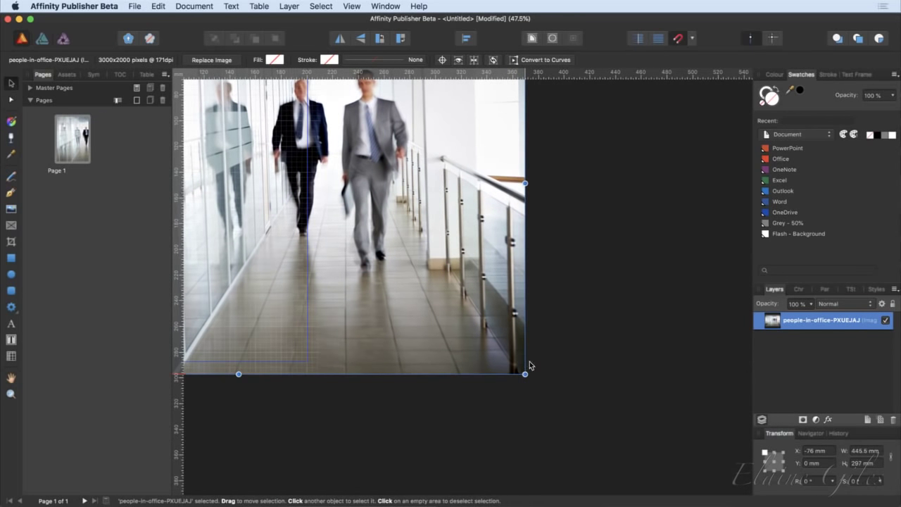
{"action": "scroll", "coordinate": [612, 366], "scroll_direction": "left", "scroll_amount": 10}
{"action": "scroll", "coordinate": [613, 367], "scroll_direction": "up", "scroll_amount": 5}
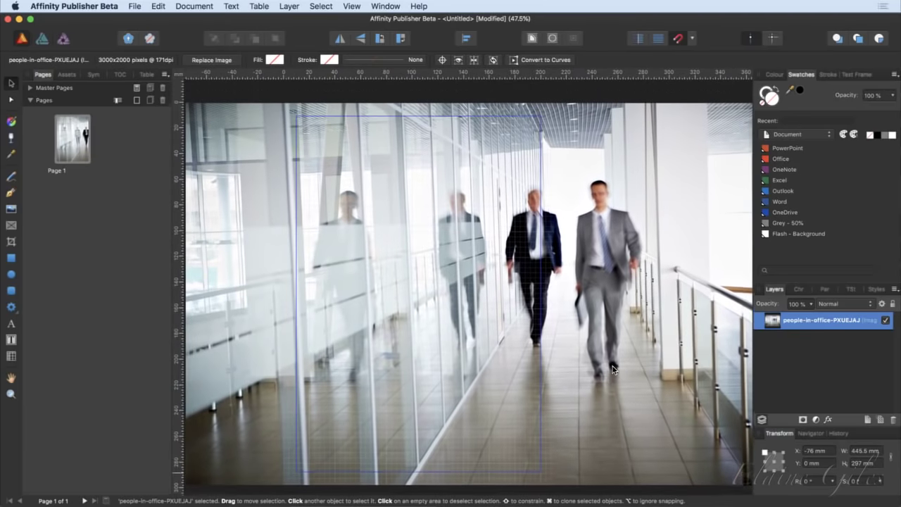
{"action": "scroll", "coordinate": [613, 366], "scroll_direction": "down", "scroll_amount": 2}
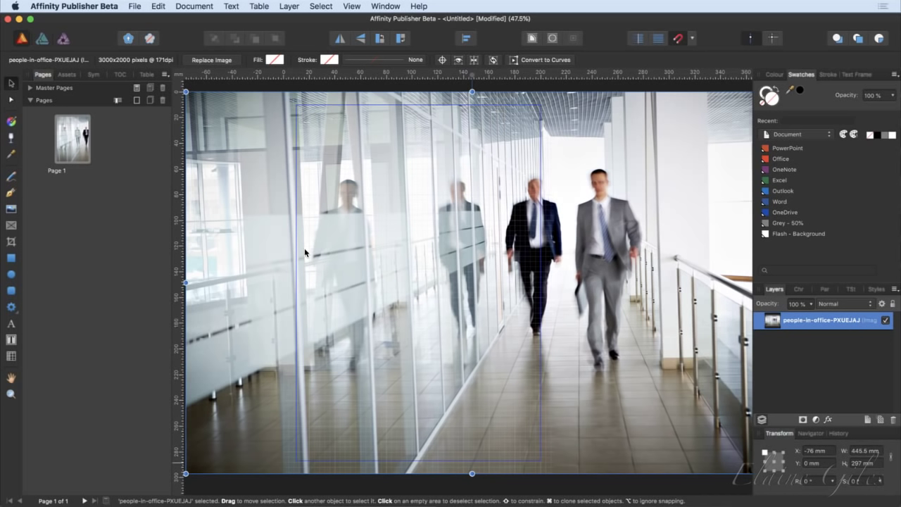
Crop the office image on both sides to the page edges, leaving it 210 mm wide and 297 mm high.
{"action": "left_click", "coordinate": [11, 243]}
{"action": "scroll", "coordinate": [502, 312], "scroll_direction": "right", "scroll_amount": 3}
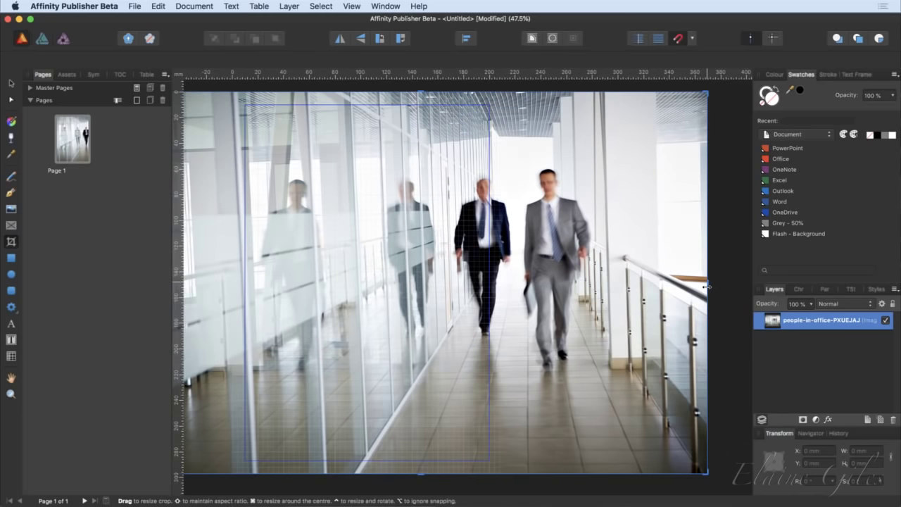
{"action": "left_click_drag", "start_coordinate": [707, 285], "coordinate": [500, 293]}
{"action": "scroll", "coordinate": [603, 312], "scroll_direction": "left", "scroll_amount": 5}
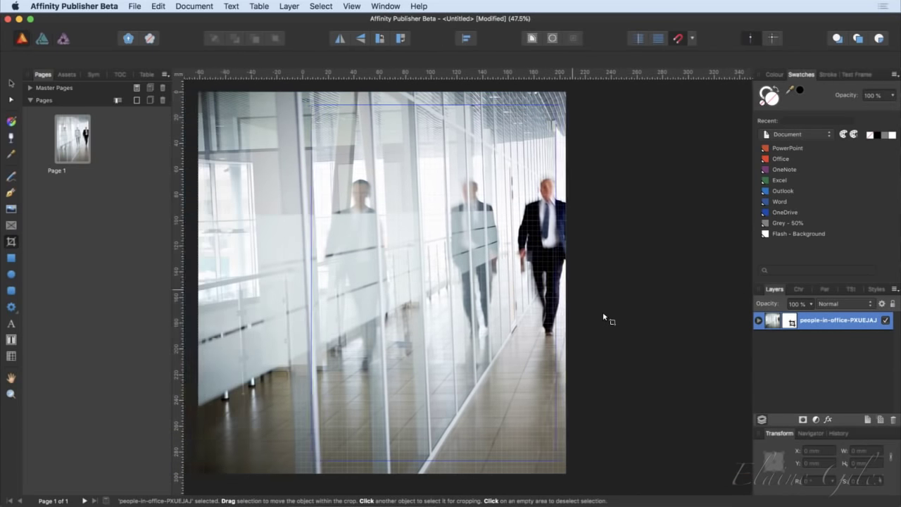
{"action": "left_click_drag", "start_coordinate": [328, 285], "coordinate": [425, 287]}
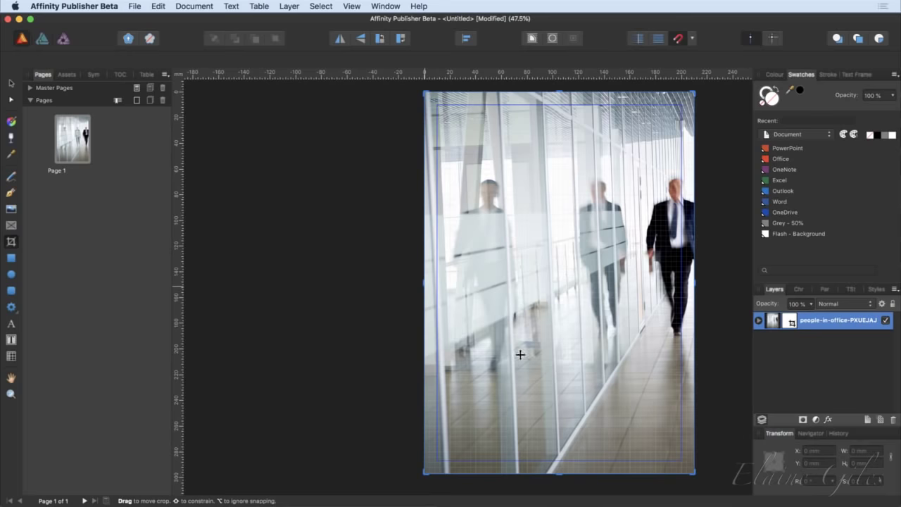
{"action": "left_click", "coordinate": [12, 83]}
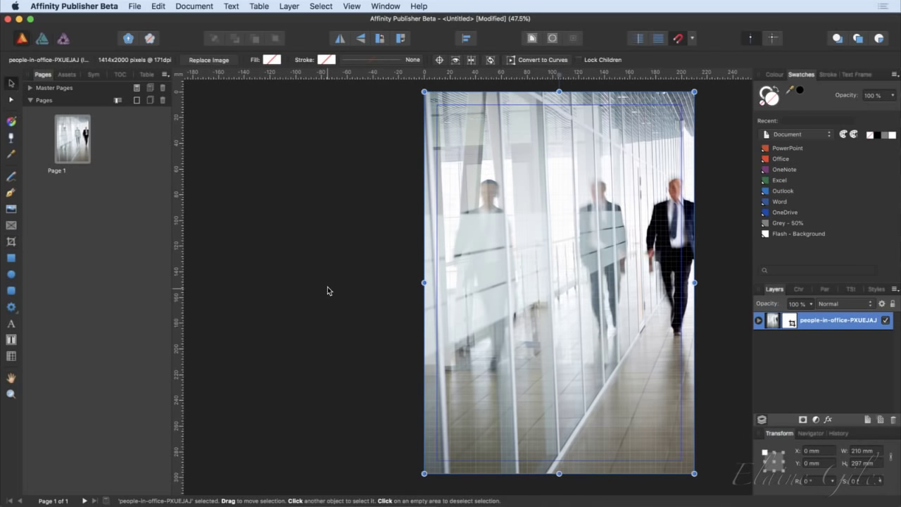
Shift the picture within its crop so both walking men fit inside the page, and deselect it.
{"action": "scroll", "coordinate": [569, 286], "scroll_direction": "right", "scroll_amount": 3}
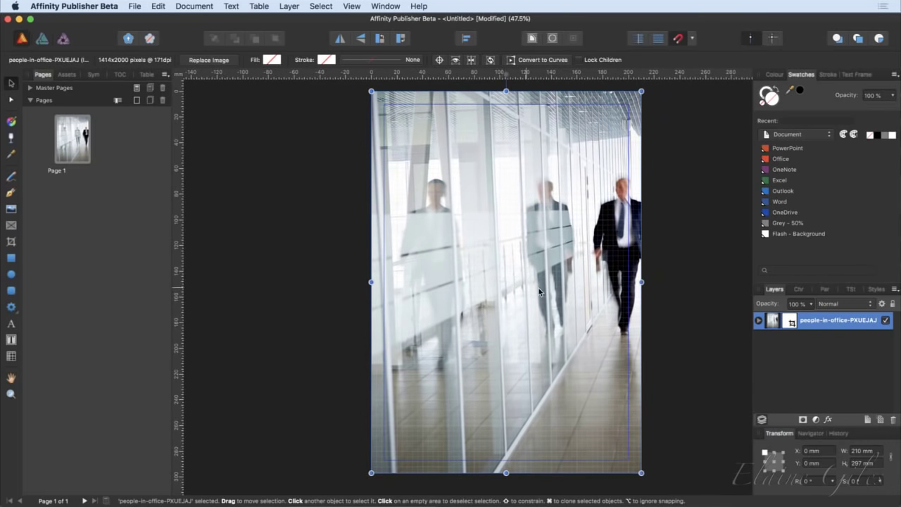
{"action": "left_click", "coordinate": [11, 241]}
{"action": "left_click_drag", "start_coordinate": [574, 329], "coordinate": [462, 332]}
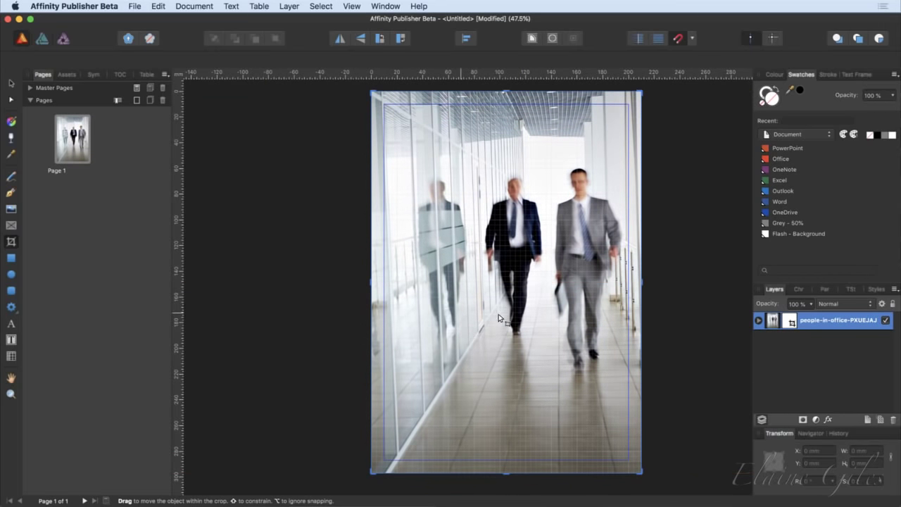
{"action": "mouse_move", "coordinate": [642, 284]}
{"action": "left_mouse_down"}
{"action": "mouse_move", "coordinate": [701, 285]}
{"action": "mouse_move", "coordinate": [641, 285]}
{"action": "left_mouse_up"}
{"action": "mouse_move", "coordinate": [570, 287]}
{"action": "left_mouse_down"}
{"action": "mouse_move", "coordinate": [445, 287]}
{"action": "mouse_move", "coordinate": [580, 289]}
{"action": "mouse_move", "coordinate": [582, 298]}
{"action": "left_mouse_up"}
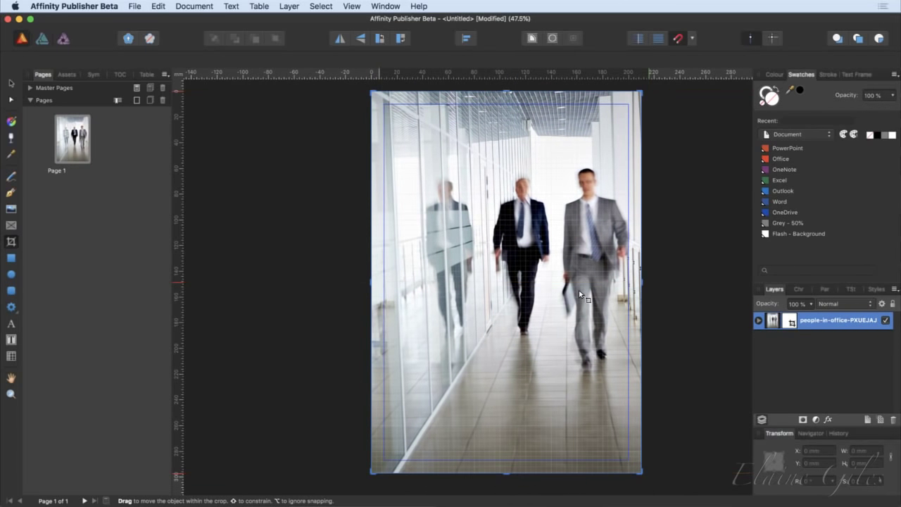
{"action": "key", "text": "v"}
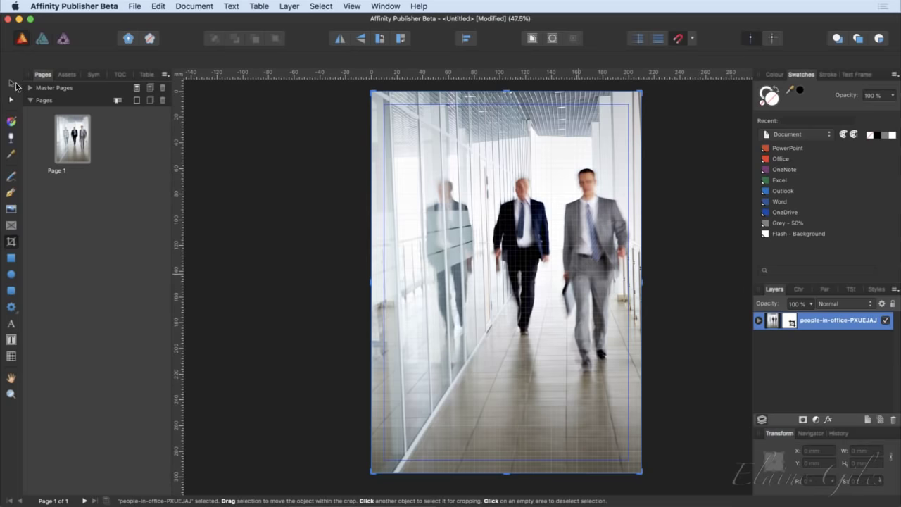
{"action": "left_click", "coordinate": [321, 365]}
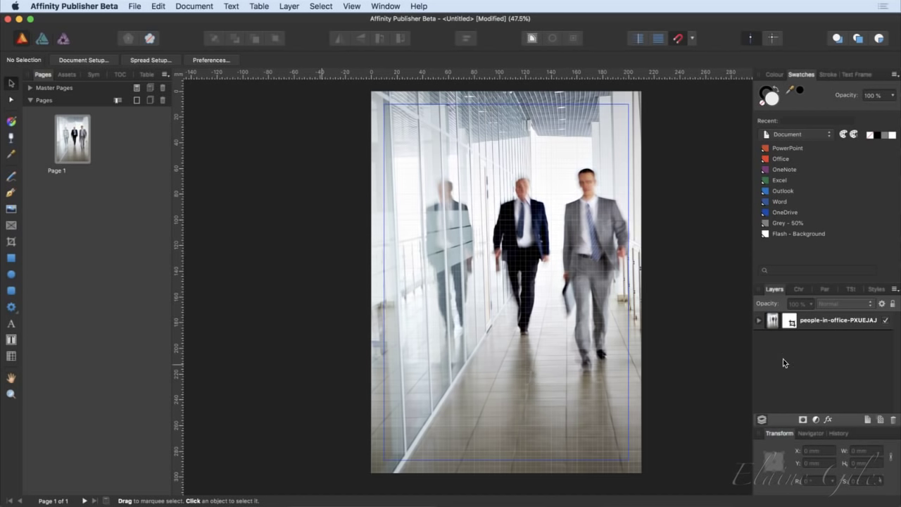
Examine the crop rectangle nested under the people-in-office-PXUEJAJ layer, and collapse the layer again.
{"action": "left_click", "coordinate": [775, 322]}
{"action": "left_click", "coordinate": [759, 321]}
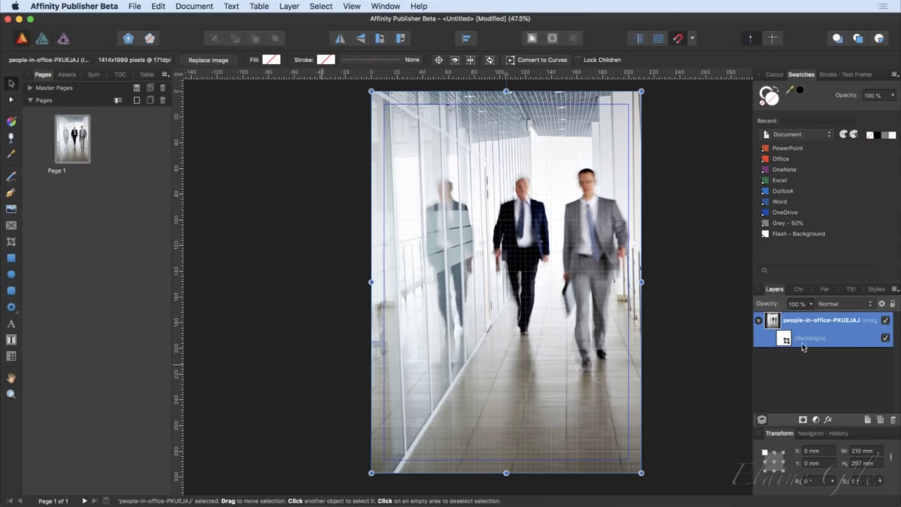
{"action": "double_click", "coordinate": [811, 339]}
{"action": "left_click", "coordinate": [806, 357]}
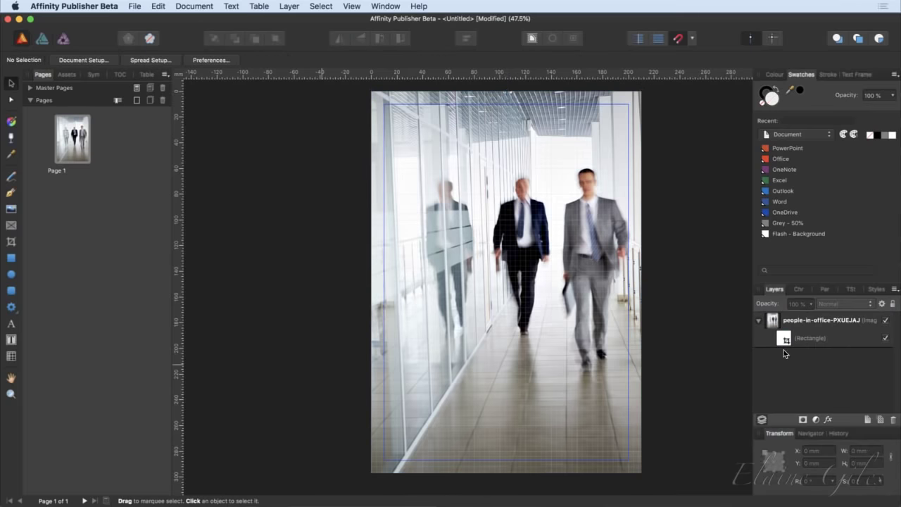
{"action": "left_click", "coordinate": [760, 322]}
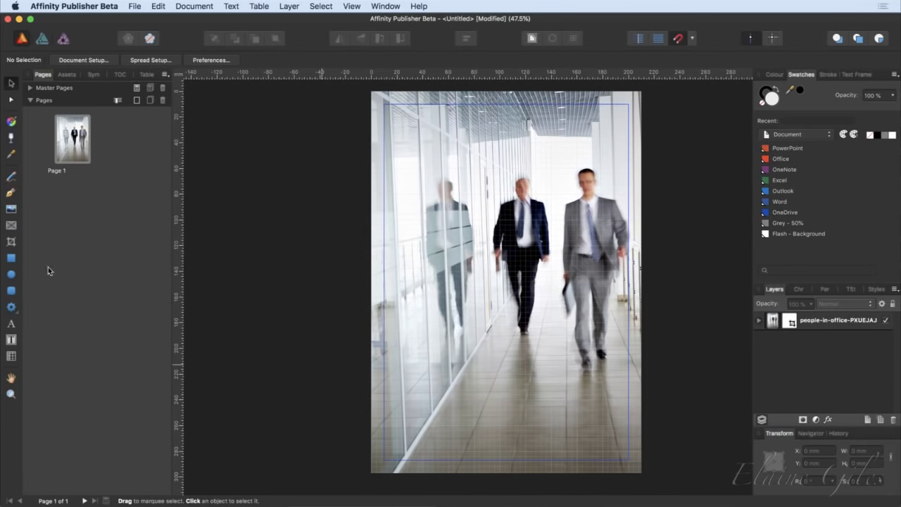
Draw a 210 by 297 mm rectangle covering the whole page and give it a horizontal linear gradient from left edge to right edge.
{"action": "left_click", "coordinate": [11, 258]}
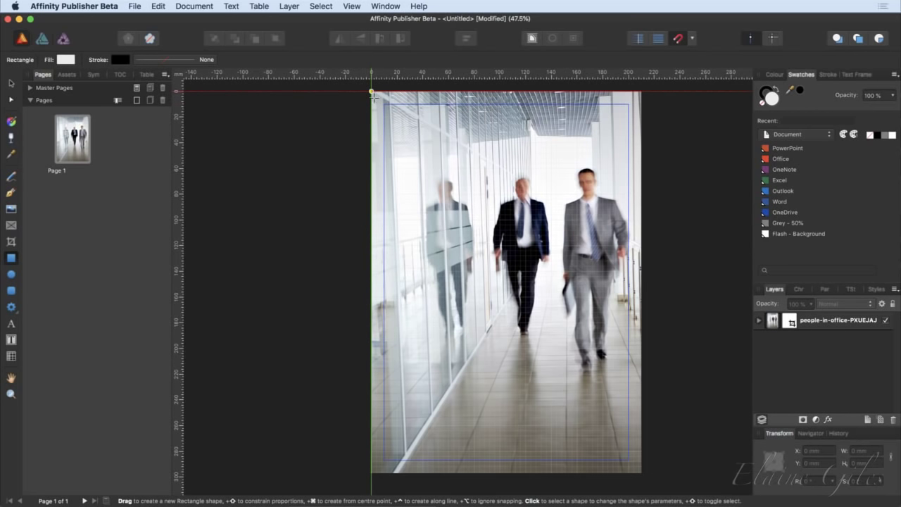
{"action": "left_click_drag", "start_coordinate": [372, 92], "coordinate": [641, 470]}
{"action": "left_click_drag", "start_coordinate": [641, 474], "coordinate": [641, 473]}
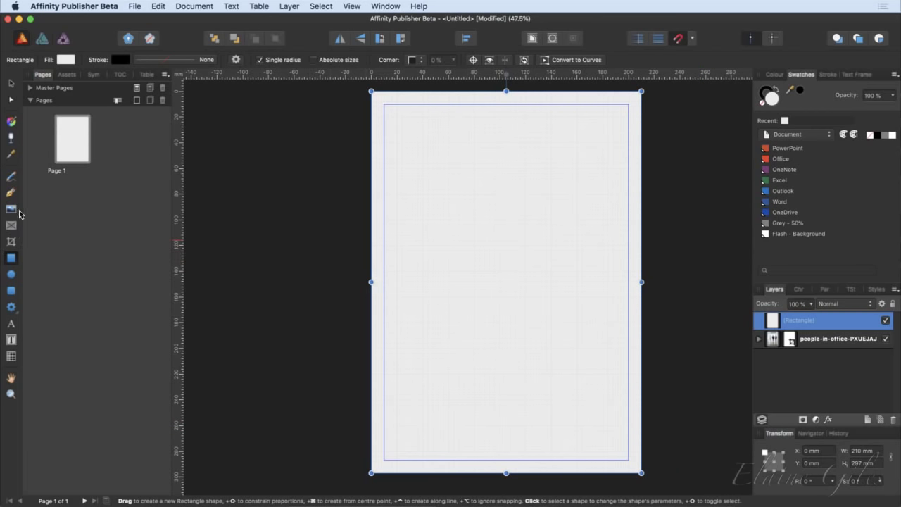
{"action": "left_click", "coordinate": [11, 122]}
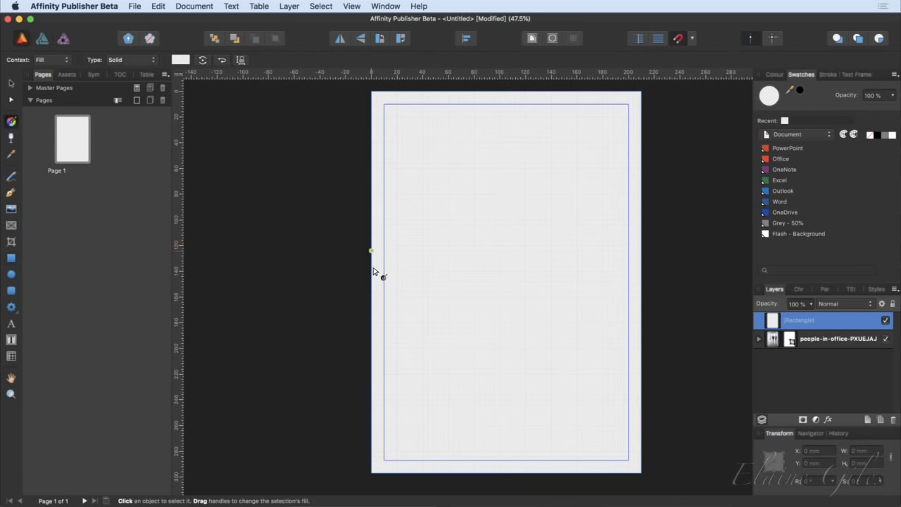
{"action": "left_click_drag", "start_coordinate": [372, 268], "coordinate": [642, 271]}
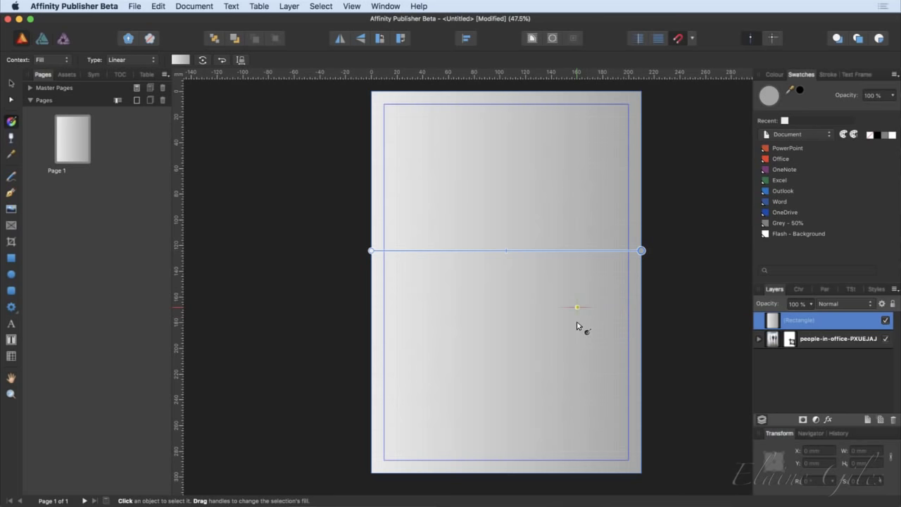
Align the gradient's start stop with the page's left edge and colour it with the Office swatch.
{"action": "left_click", "coordinate": [371, 253]}
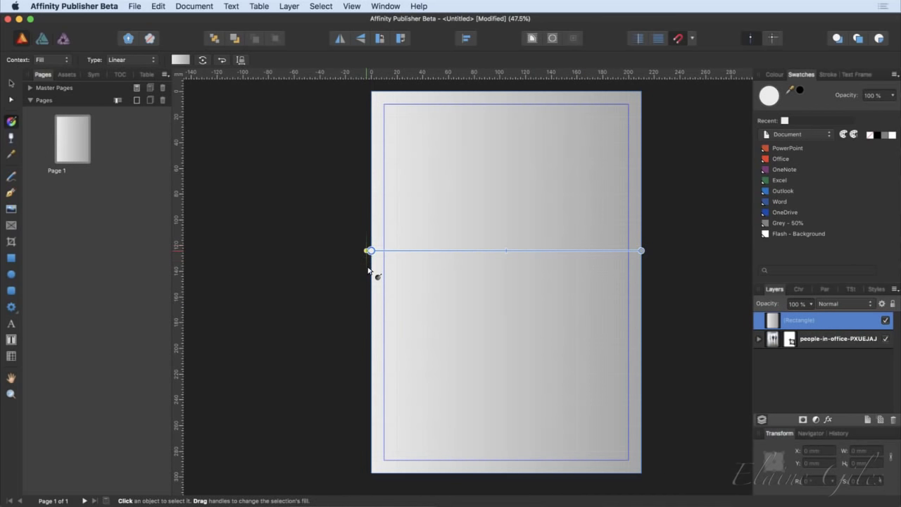
{"action": "scroll", "coordinate": [370, 257], "scroll_direction": "up", "scroll_amount": 10}
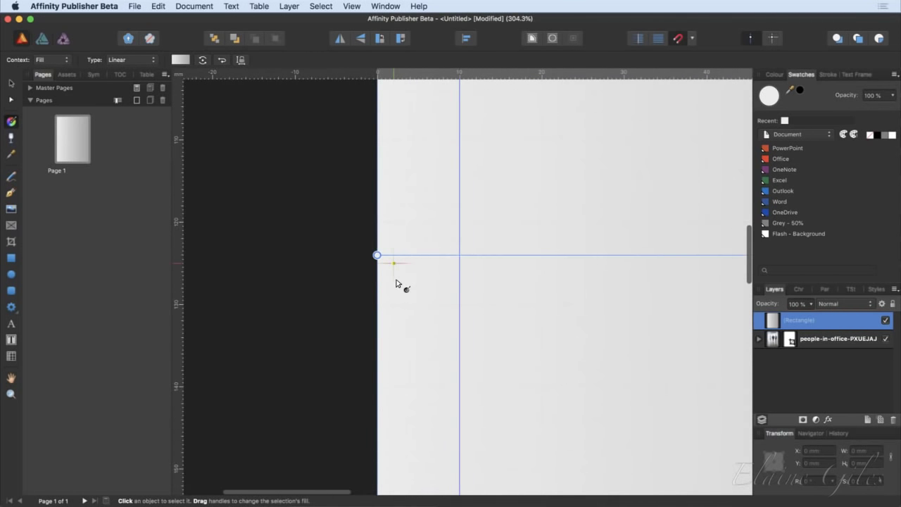
{"action": "scroll", "coordinate": [378, 275], "scroll_direction": "up", "scroll_amount": 3}
{"action": "scroll", "coordinate": [379, 274], "scroll_direction": "up", "scroll_amount": 4}
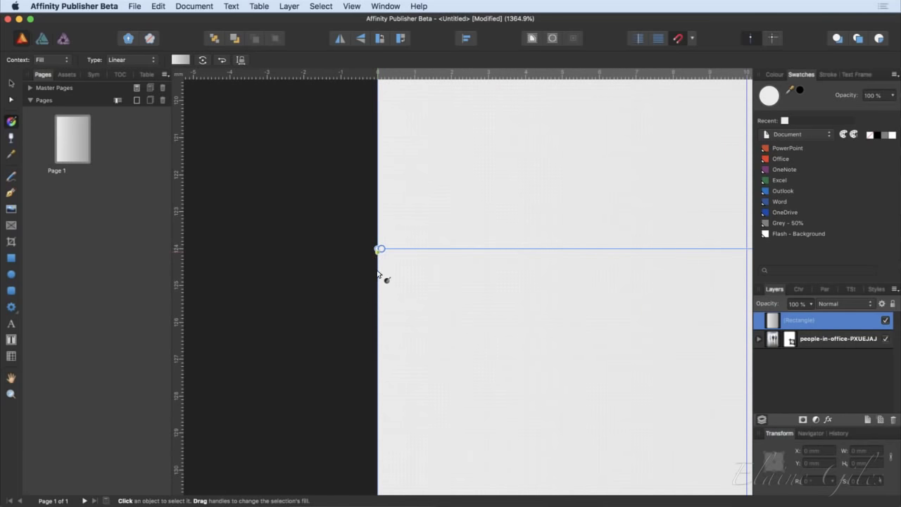
{"action": "key", "text": "super+z"}
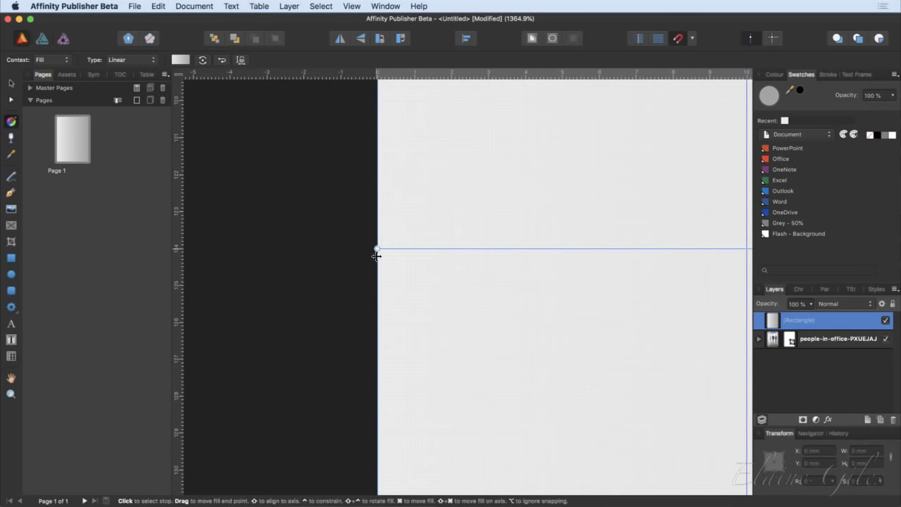
{"action": "left_click", "coordinate": [377, 250]}
{"action": "mouse_move", "coordinate": [377, 250]}
{"action": "left_mouse_down"}
{"action": "mouse_move", "coordinate": [377, 263]}
{"action": "mouse_move", "coordinate": [378, 249]}
{"action": "left_mouse_up"}
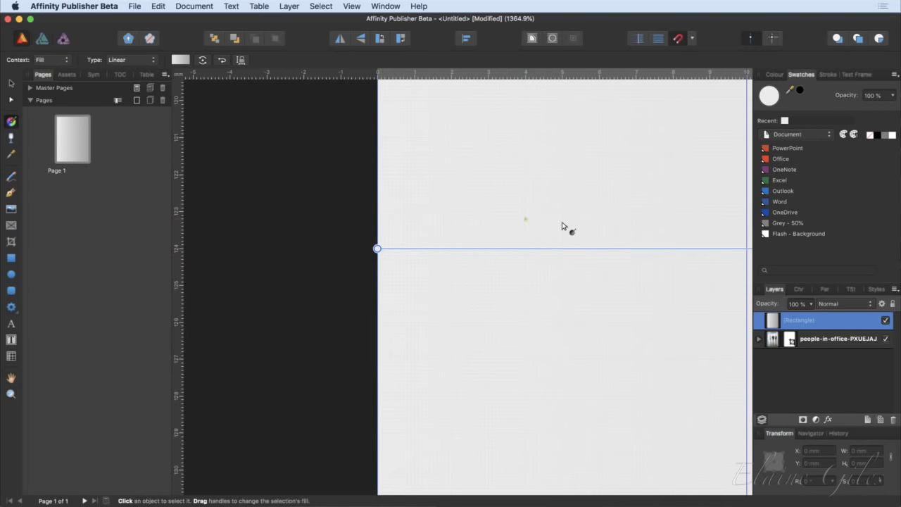
{"action": "left_click", "coordinate": [781, 158]}
Colour the gradient's end stop at the page's right edge with the Office swatch and set its opacity to 0 %.
{"action": "scroll", "coordinate": [706, 209], "scroll_direction": "right", "scroll_amount": 10}
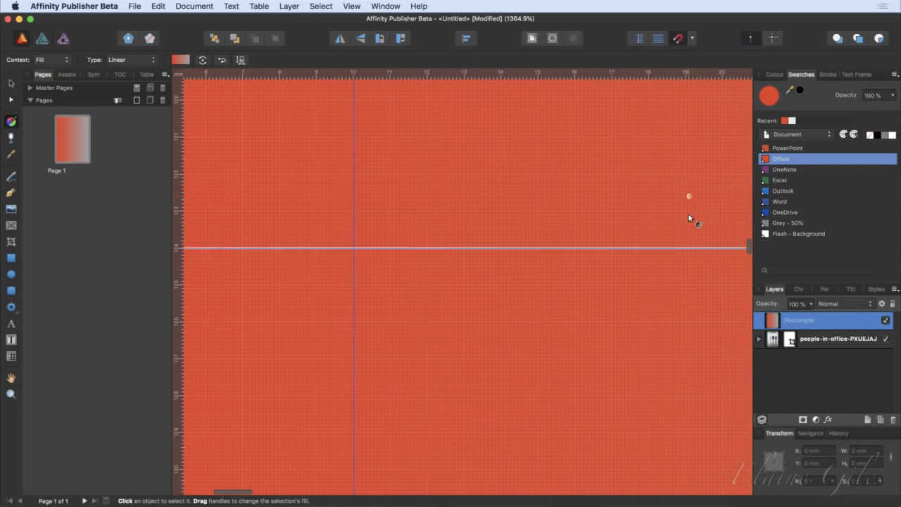
{"action": "scroll", "coordinate": [673, 229], "scroll_direction": "down", "scroll_amount": 5}
{"action": "scroll", "coordinate": [673, 229], "scroll_direction": "right", "scroll_amount": 4}
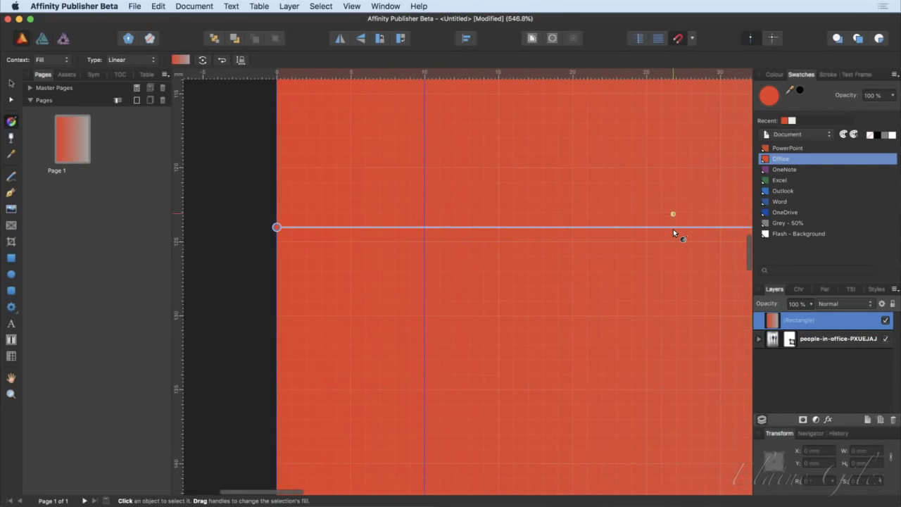
{"action": "scroll", "coordinate": [673, 229], "scroll_direction": "down", "scroll_amount": 3}
{"action": "scroll", "coordinate": [672, 228], "scroll_direction": "right", "scroll_amount": 6}
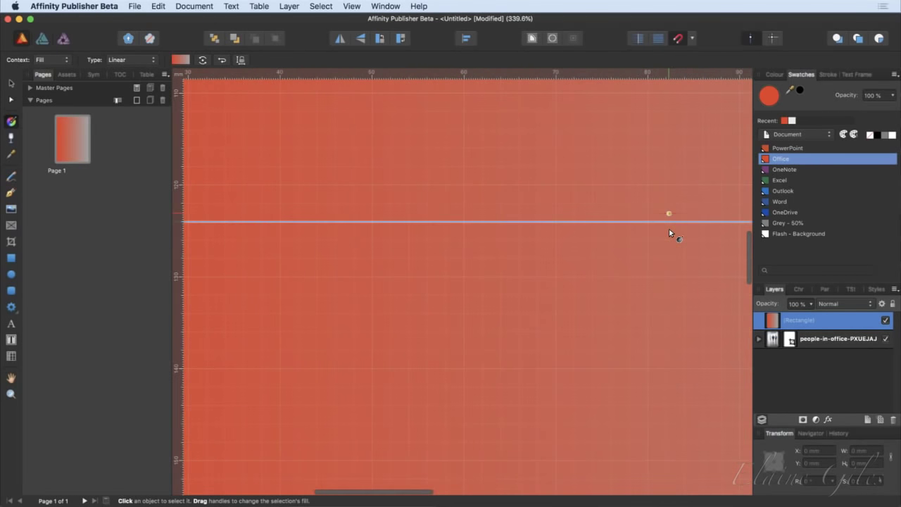
{"action": "scroll", "coordinate": [670, 229], "scroll_direction": "right", "scroll_amount": 3}
{"action": "scroll", "coordinate": [670, 228], "scroll_direction": "down", "scroll_amount": 6}
{"action": "scroll", "coordinate": [670, 229], "scroll_direction": "down", "scroll_amount": 2}
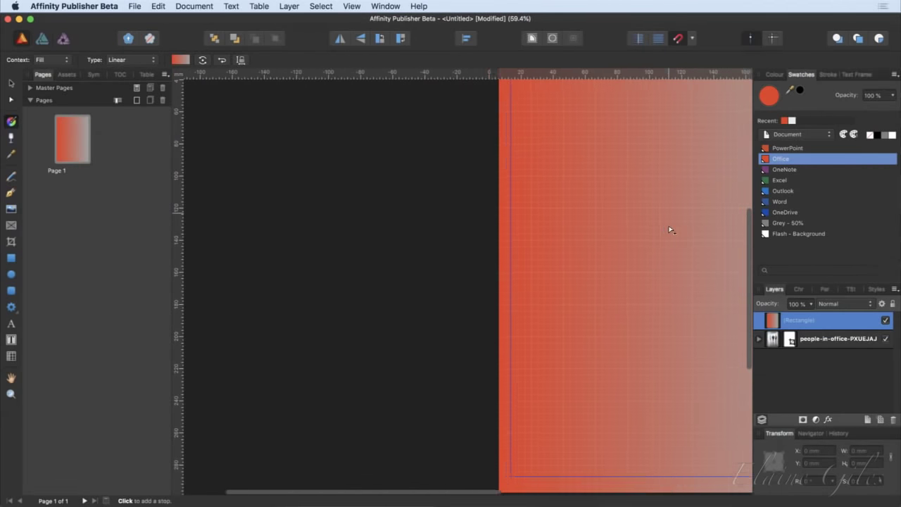
{"action": "scroll", "coordinate": [669, 229], "scroll_direction": "right", "scroll_amount": 5}
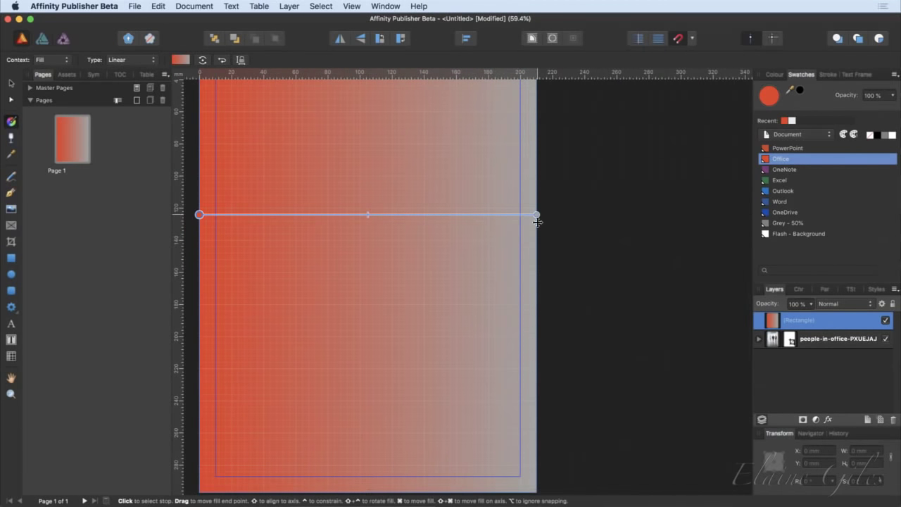
{"action": "left_click", "coordinate": [537, 215]}
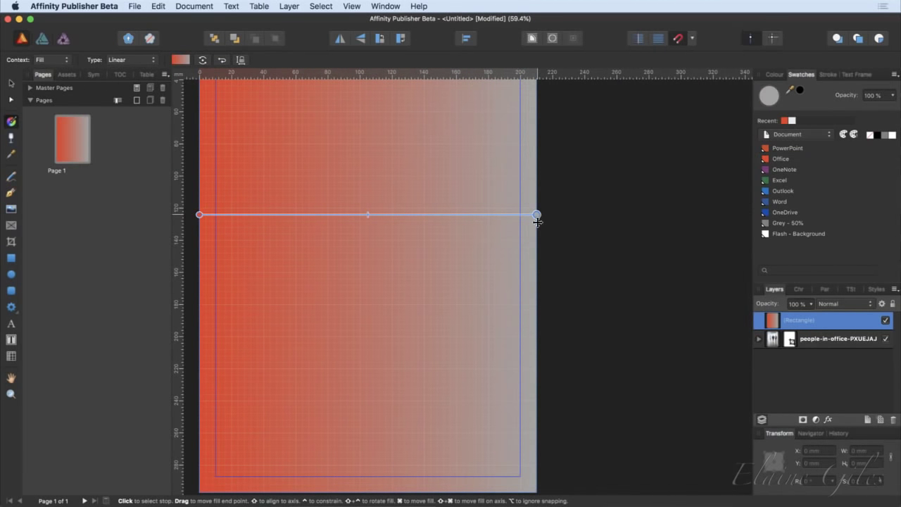
{"action": "left_click", "coordinate": [773, 159]}
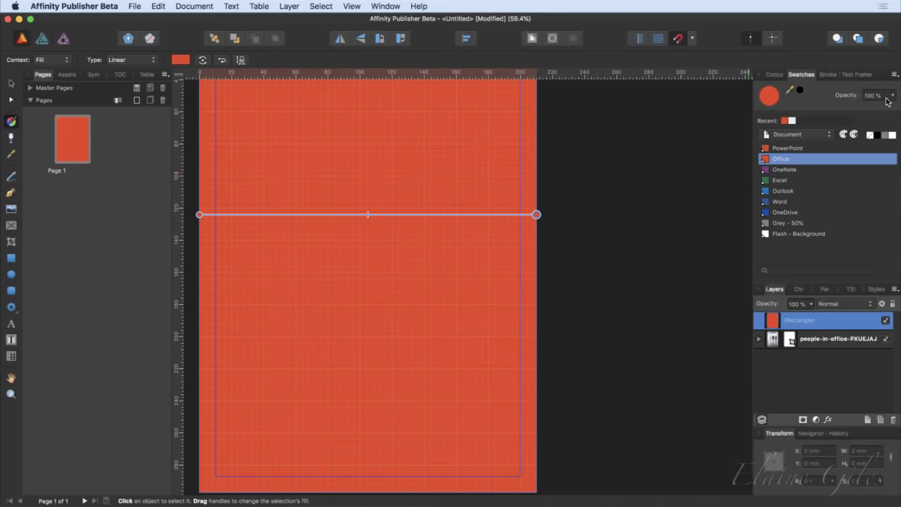
{"action": "left_click", "coordinate": [893, 97]}
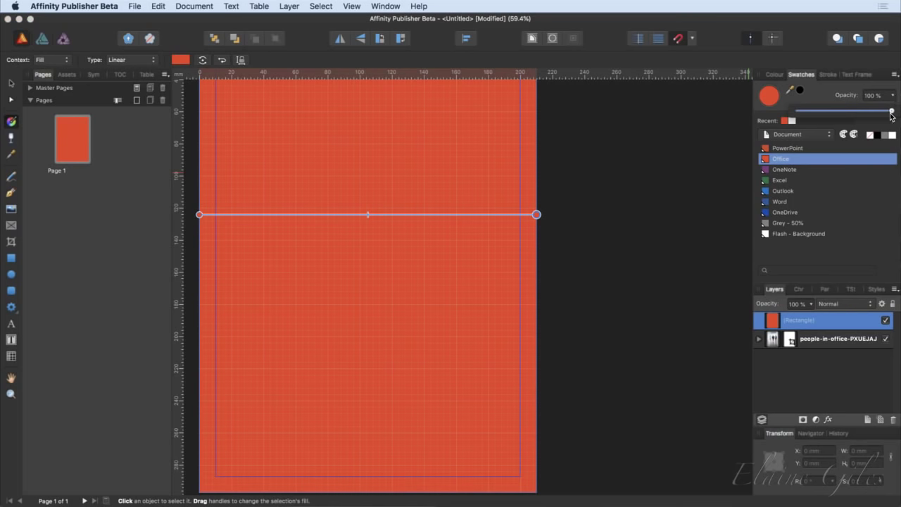
{"action": "left_click_drag", "start_coordinate": [890, 113], "coordinate": [798, 111]}
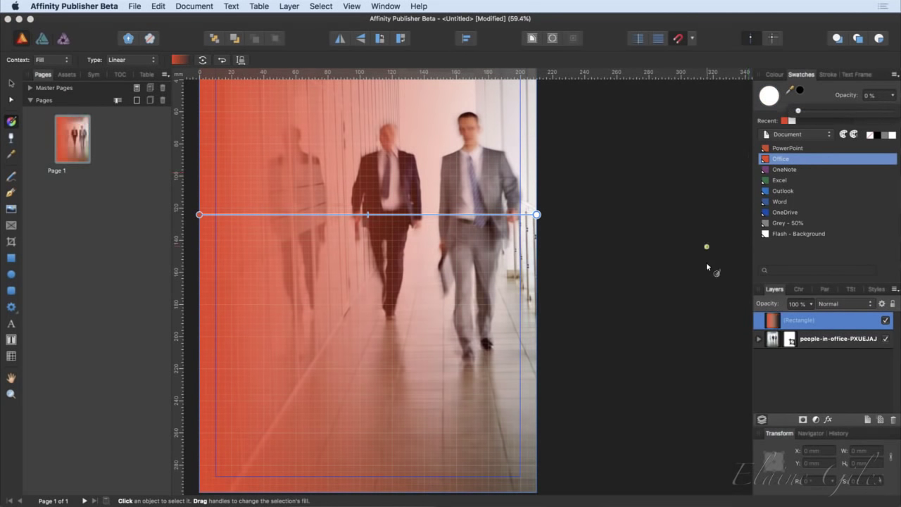
Deselect the gradient rectangle and save the document under the name Demo in the Affinity Publisher Beta folder.
{"action": "left_click", "coordinate": [10, 83]}
{"action": "left_click", "coordinate": [628, 362]}
{"action": "scroll", "coordinate": [626, 358], "scroll_direction": "left", "scroll_amount": 4}
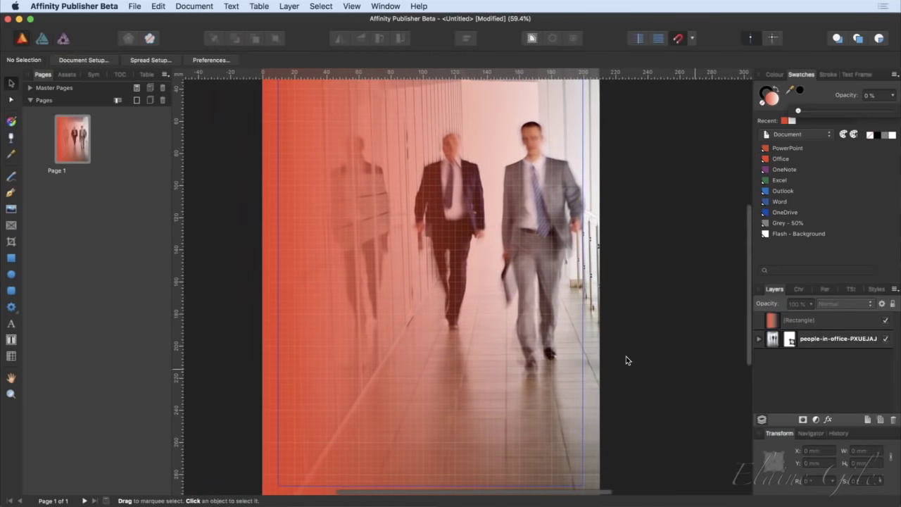
{"action": "scroll", "coordinate": [626, 357], "scroll_direction": "down", "scroll_amount": 2}
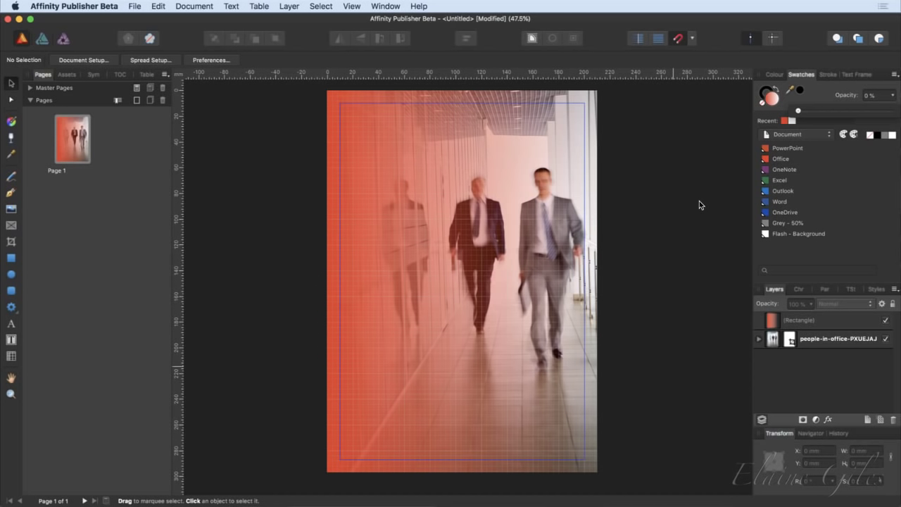
{"action": "key", "text": "super+s"}
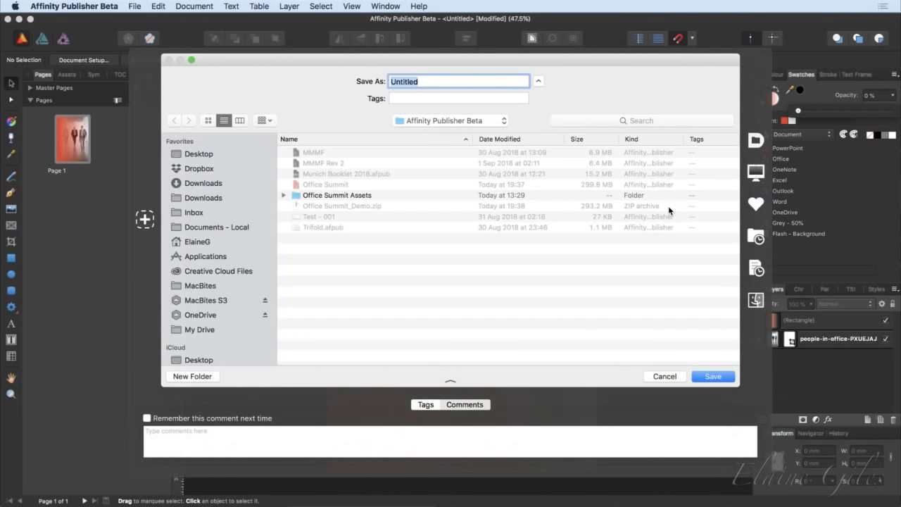
{"action": "type", "text": "Demo"}
{"action": "key", "text": "Return"}
Switch away to the desktop, bring Affinity Publisher Beta back up, and reopen the recent Demo document.
{"action": "key", "text": "super+h"}
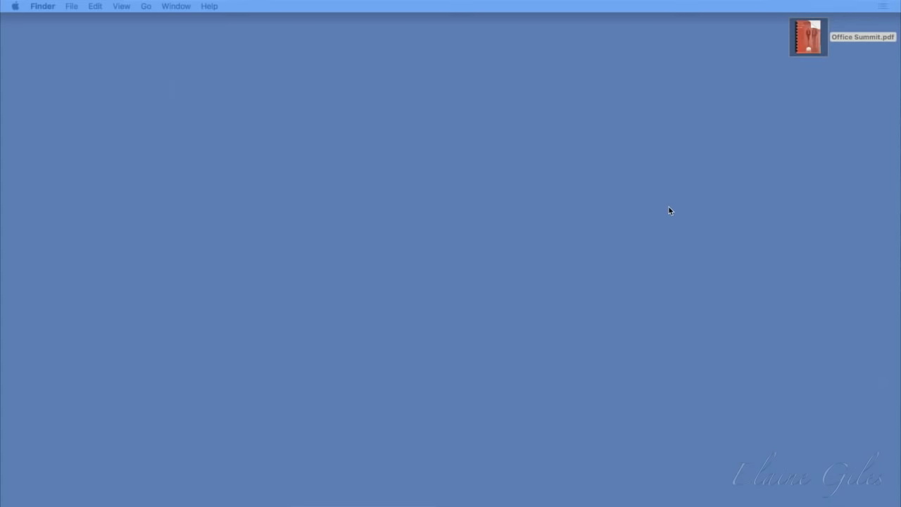
{"action": "key", "text": "alt+space"}
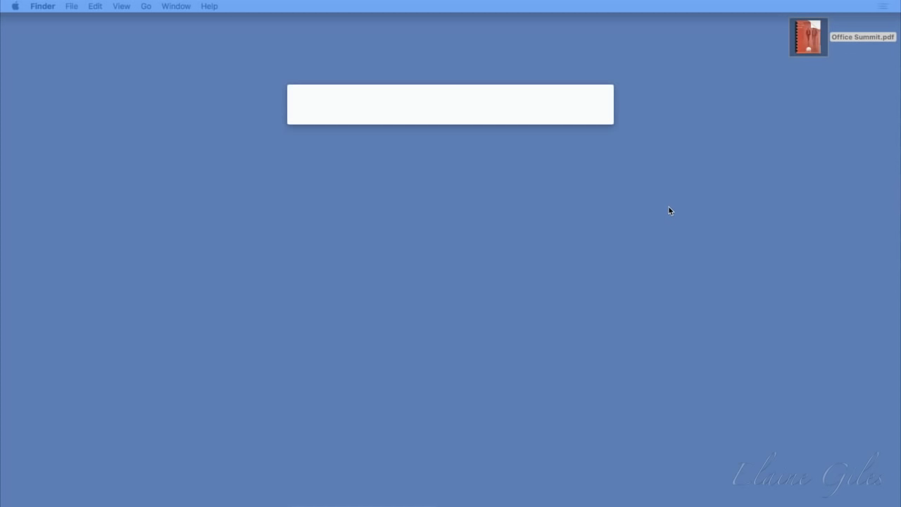
{"action": "type", "text": "pu"}
{"action": "key", "text": "Return"}
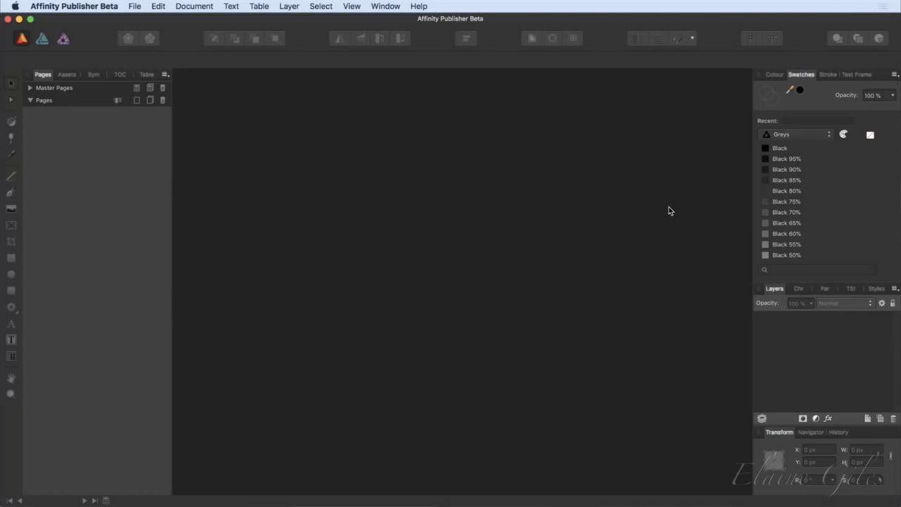
{"action": "left_click", "coordinate": [135, 5]}
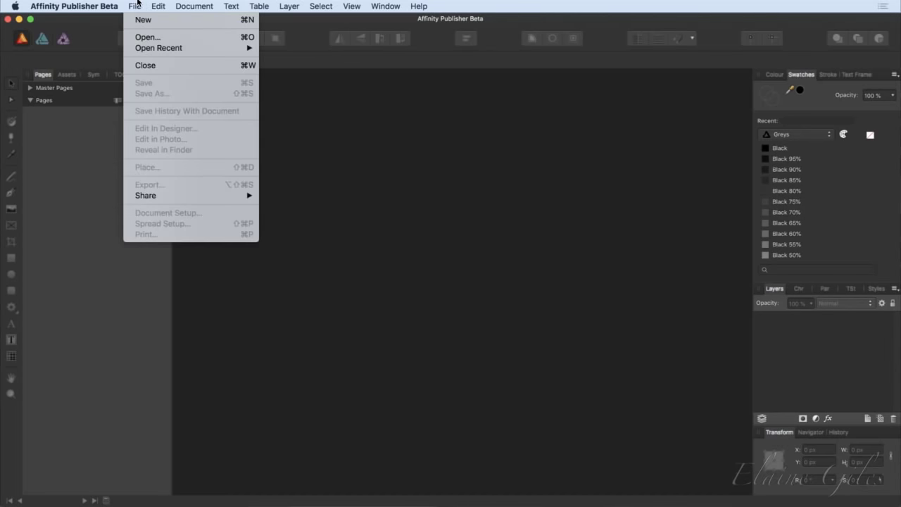
{"action": "mouse_move", "coordinate": [159, 48]}
{"action": "left_click", "coordinate": [296, 46]}
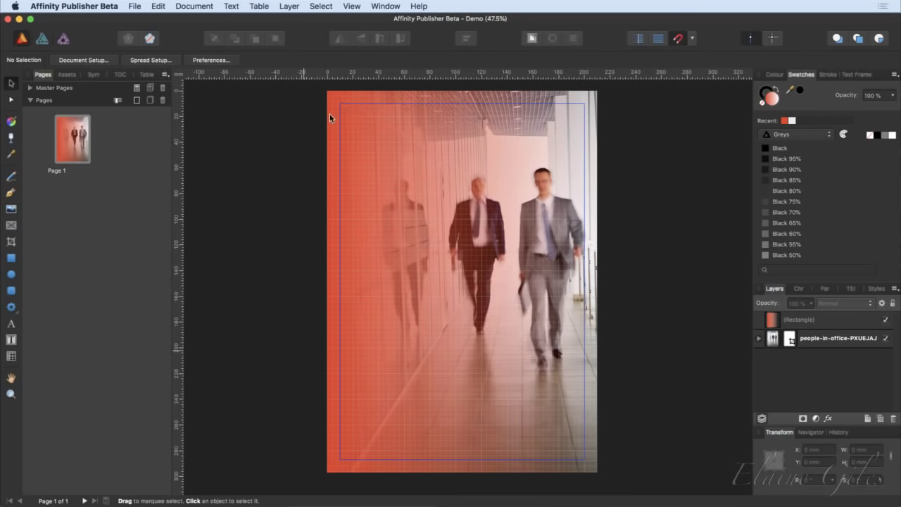
Draw a 190 by 277 mm rectangle along the page margins, starting at X 10 mm, Y 10 mm.
{"action": "left_click", "coordinate": [11, 258]}
{"action": "left_click_drag", "start_coordinate": [341, 103], "coordinate": [585, 459]}
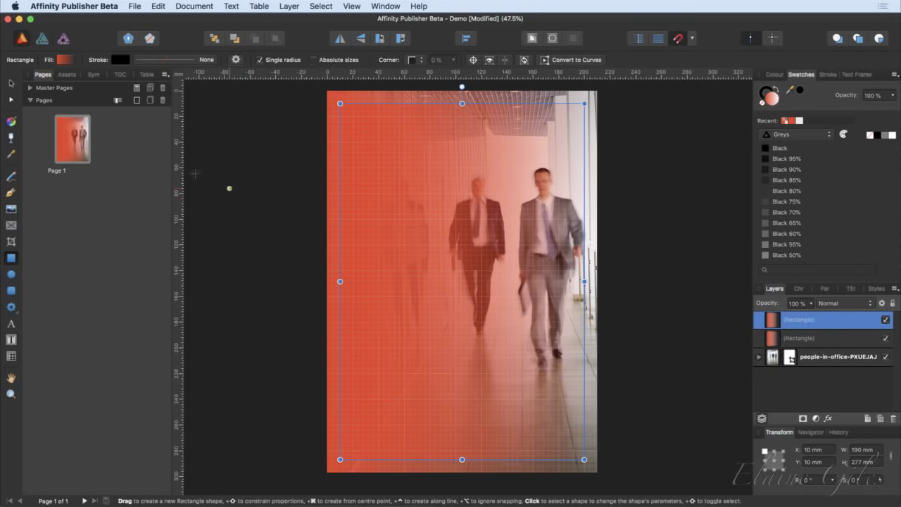
{"action": "key", "text": "v"}
{"action": "mouse_move", "coordinate": [392, 230]}
{"action": "left_mouse_down"}
{"action": "mouse_move", "coordinate": [577, 251]}
{"action": "mouse_move", "coordinate": [600, 242]}
{"action": "mouse_move", "coordinate": [602, 224]}
{"action": "mouse_move", "coordinate": [380, 227]}
{"action": "left_mouse_up"}
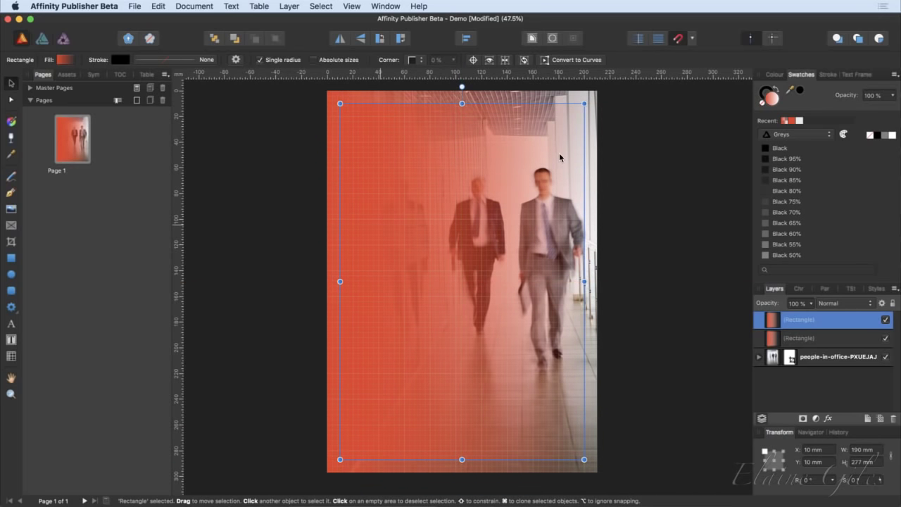
Remove the margin rectangle's fill and give it a white stroke.
{"action": "left_click", "coordinate": [763, 104]}
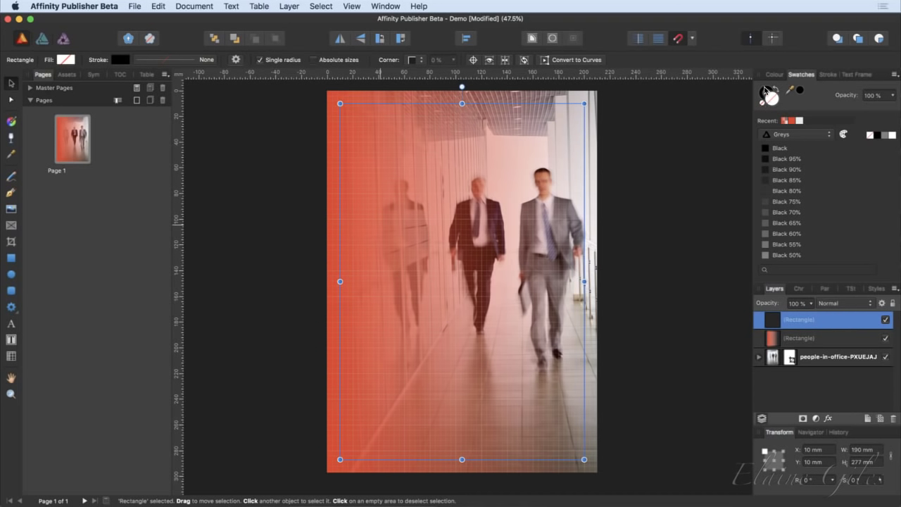
{"action": "left_click", "coordinate": [766, 91]}
{"action": "left_click", "coordinate": [892, 136]}
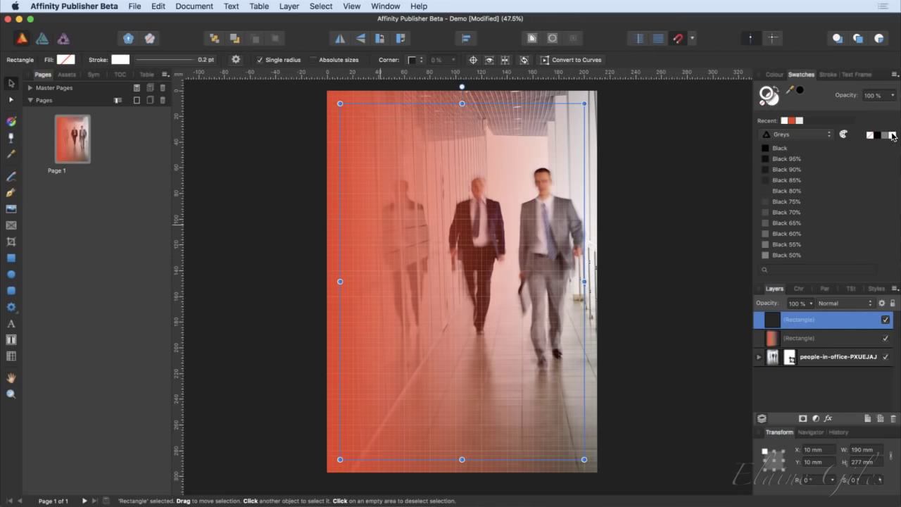
Set the margin rectangle's stroke width to 4.5 pt with a mitre join, and deselect it.
{"action": "left_click", "coordinate": [829, 74]}
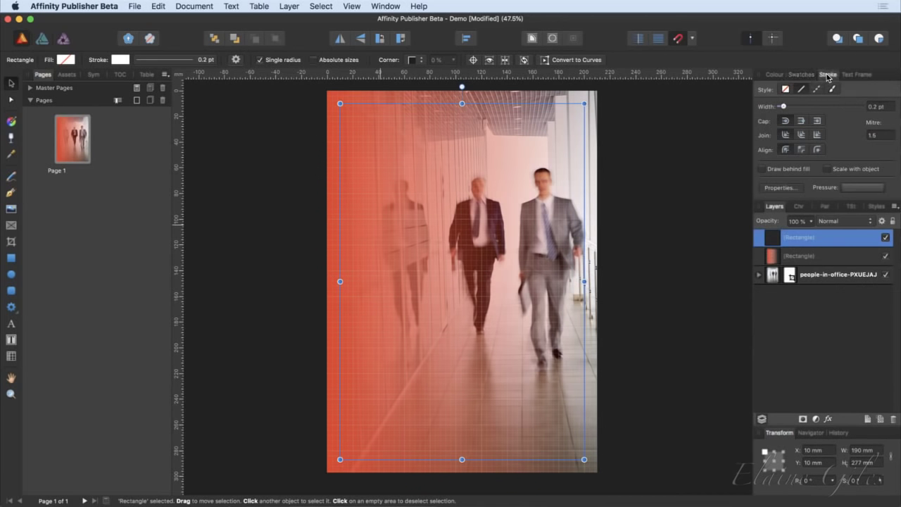
{"action": "mouse_move", "coordinate": [783, 106]}
{"action": "left_mouse_down"}
{"action": "mouse_move", "coordinate": [831, 96]}
{"action": "mouse_move", "coordinate": [803, 99]}
{"action": "left_mouse_up"}
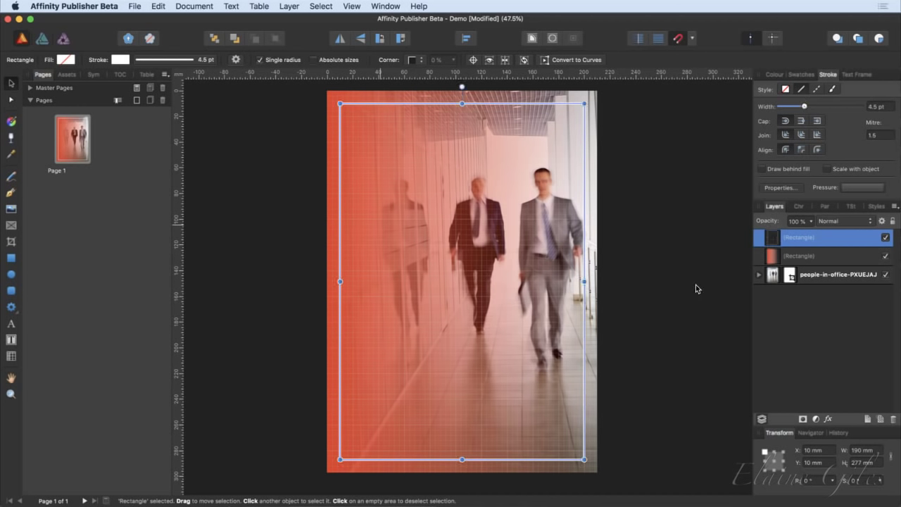
{"action": "left_click", "coordinate": [803, 134]}
{"action": "left_click", "coordinate": [225, 180]}
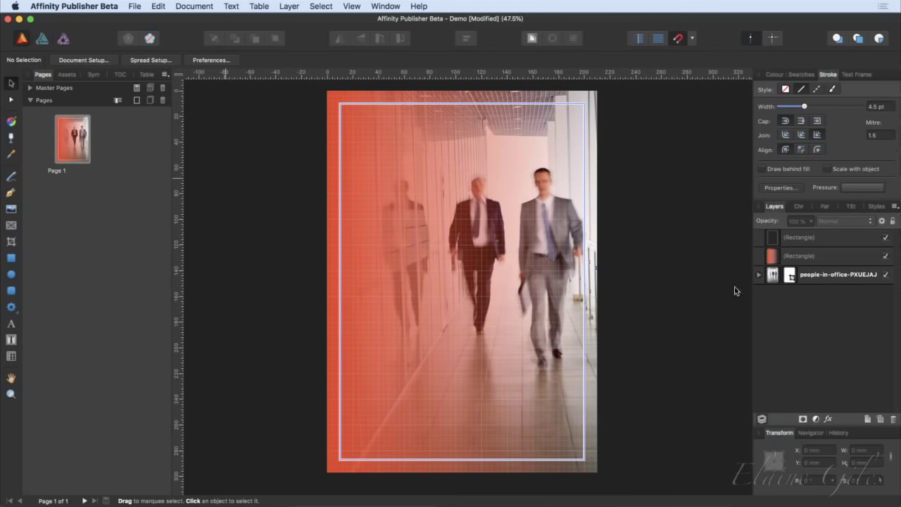
Examine which page object each layer holds, hiding the people-in-office-PXUEJAJ image and showing it again.
{"action": "left_click", "coordinate": [825, 275]}
{"action": "left_click", "coordinate": [825, 257]}
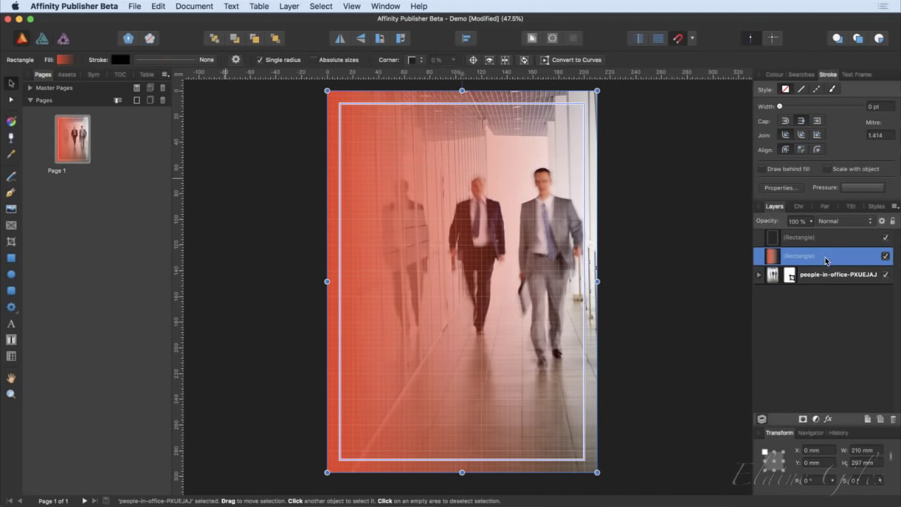
{"action": "left_click", "coordinate": [831, 239]}
{"action": "left_click", "coordinate": [827, 280]}
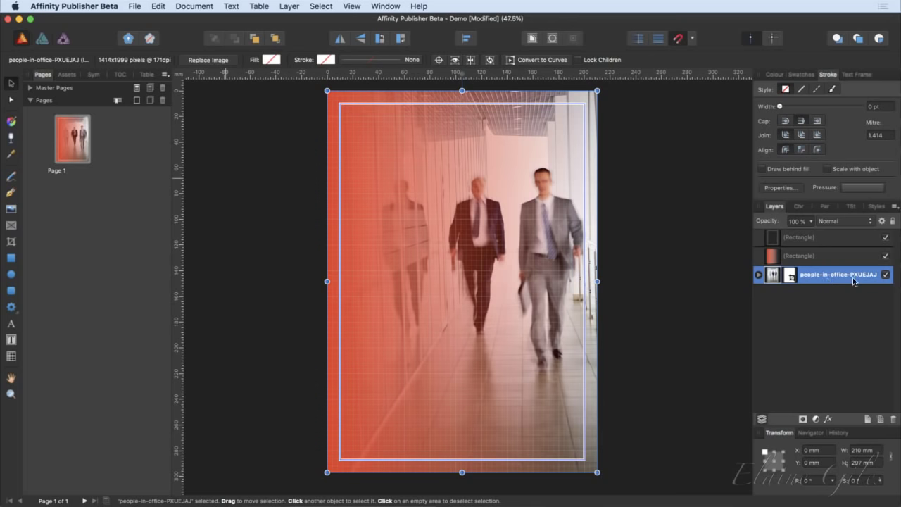
{"action": "left_click", "coordinate": [886, 275]}
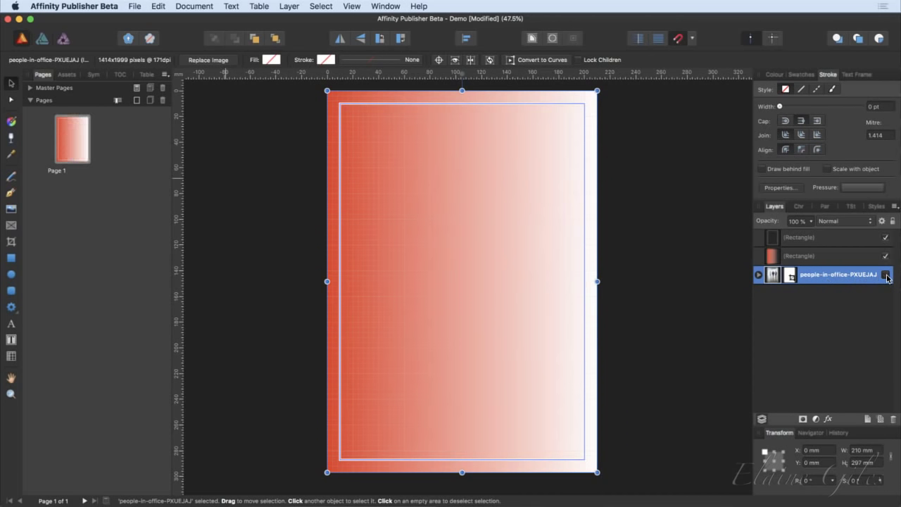
{"action": "left_click", "coordinate": [887, 275]}
Rename the layer of the full-page gradient rectangle as Gradient.
{"action": "left_click", "coordinate": [809, 257]}
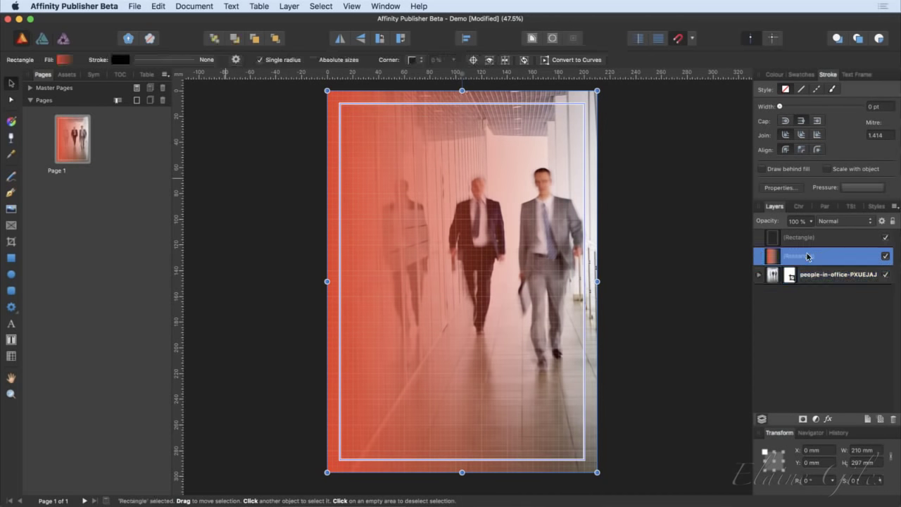
{"action": "double_click", "coordinate": [805, 257]}
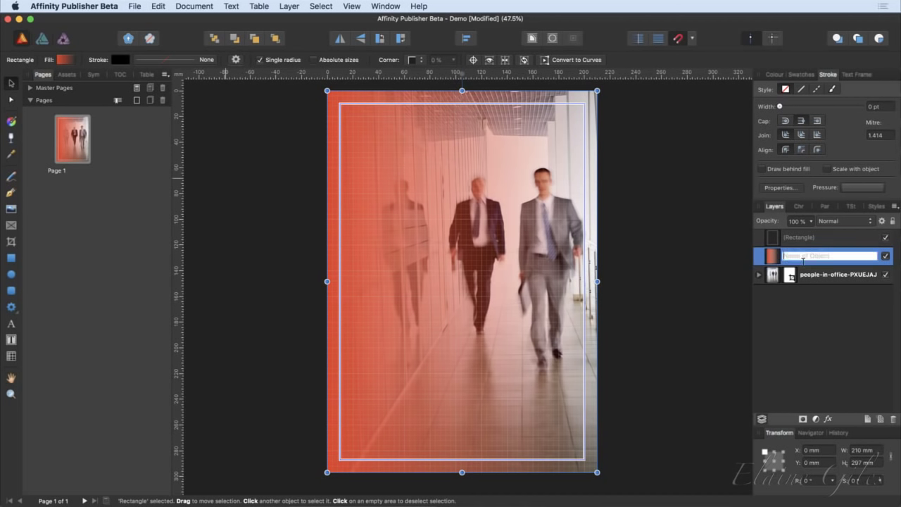
{"action": "type", "text": "Gradient"}
{"action": "key", "text": "Return"}
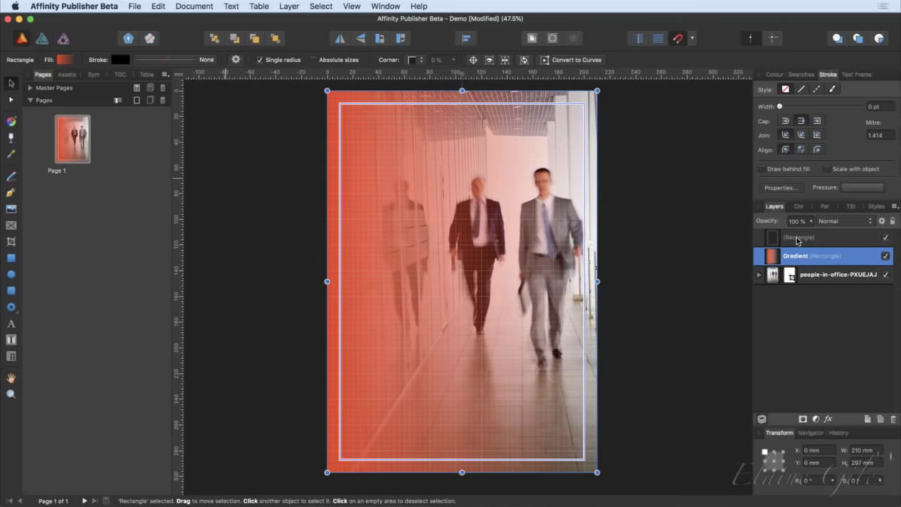
Rename the layer of the white-stroked margin rectangle as Frame and deselect it.
{"action": "double_click", "coordinate": [799, 241]}
{"action": "type", "text": "Frame"}
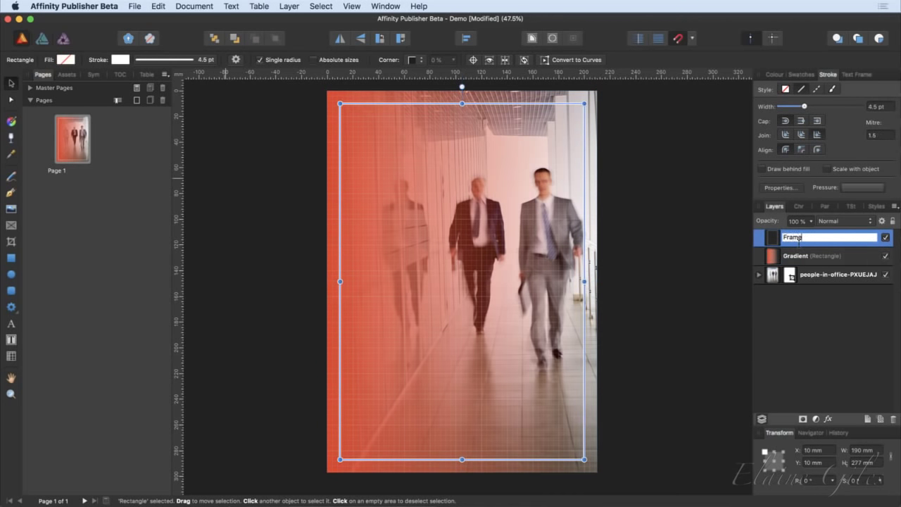
{"action": "key", "text": "Return"}
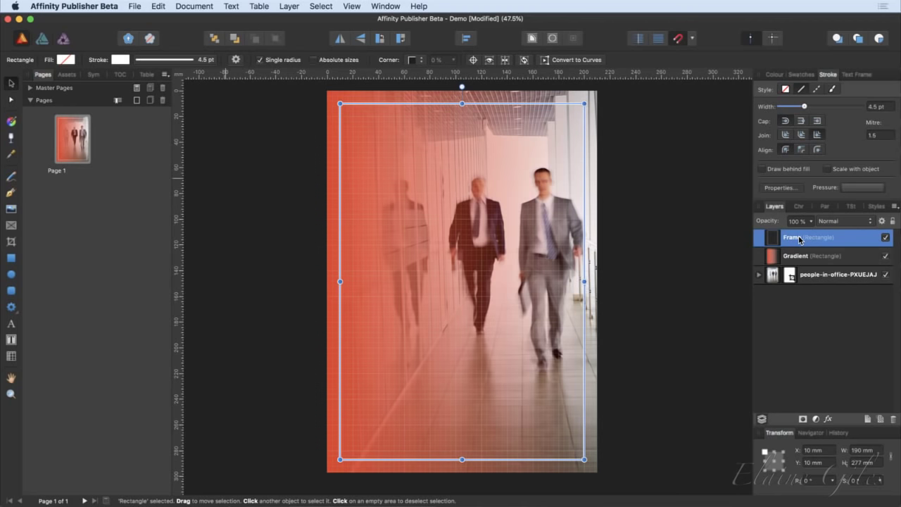
{"action": "left_click", "coordinate": [689, 264]}
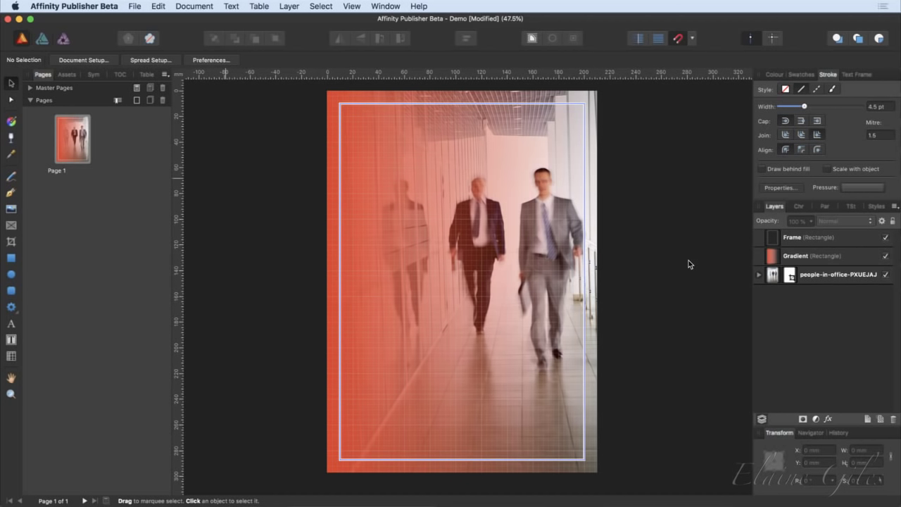
Add 47.5 pt artistic text inside the frame's upper-left corner, reading Online, Autumn and 2018 on three lines.
{"action": "left_click", "coordinate": [12, 325]}
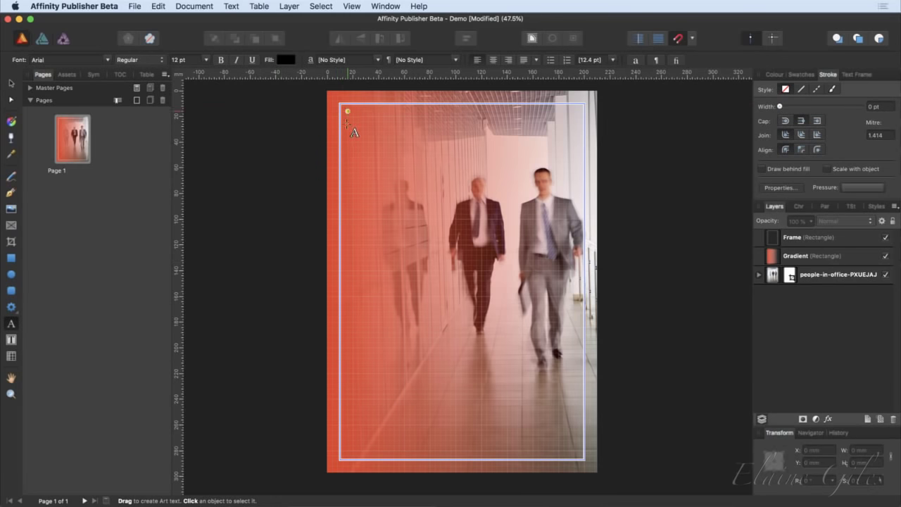
{"action": "left_click_drag", "start_coordinate": [345, 122], "coordinate": [405, 139]}
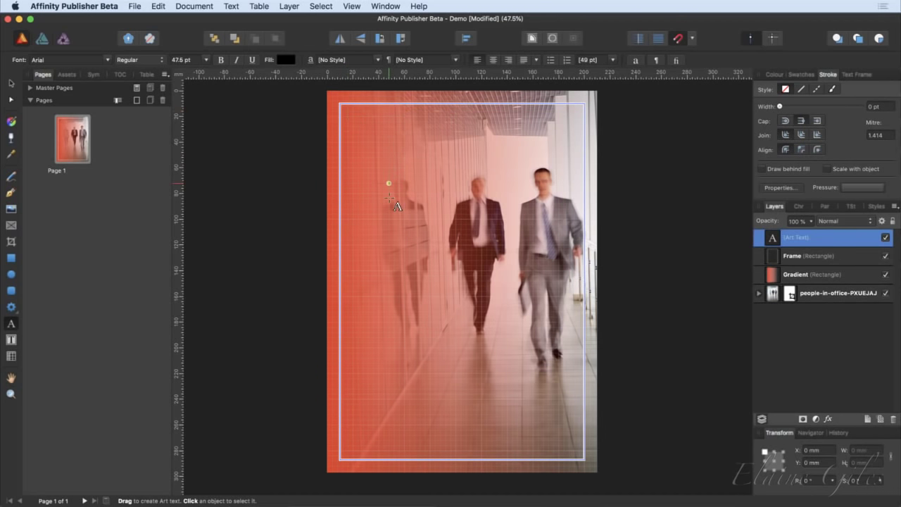
{"action": "type", "text": "Online"}
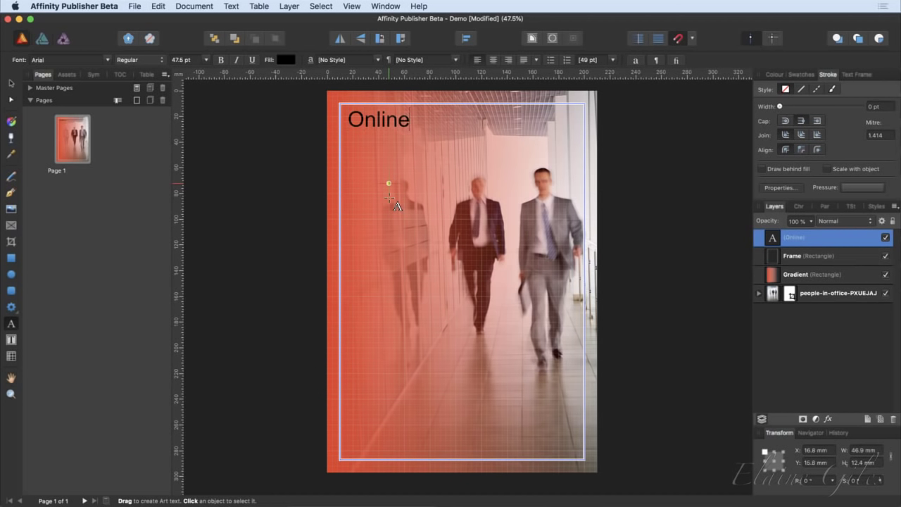
{"action": "key", "text": "Return"}
{"action": "type", "text": "Autumn"}
{"action": "key", "text": "Return"}
{"action": "type", "text": "2018"}
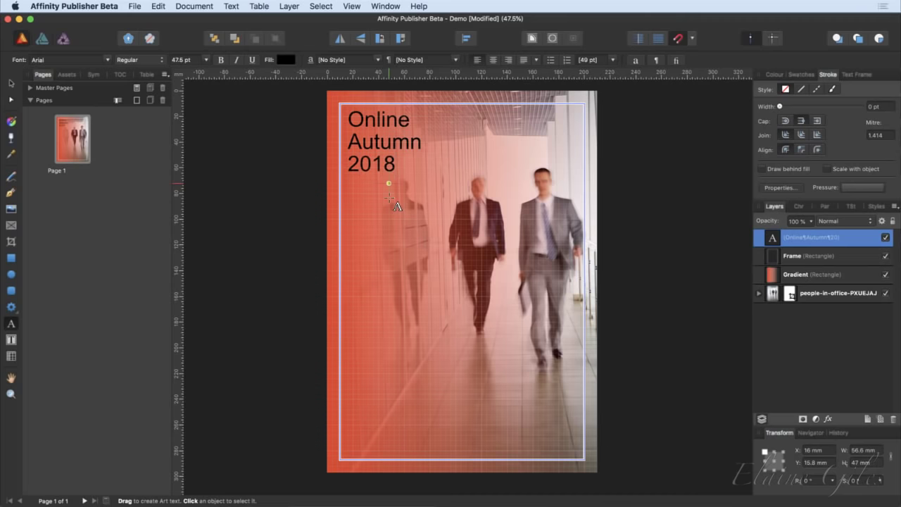
{"action": "key", "text": "Escape"}
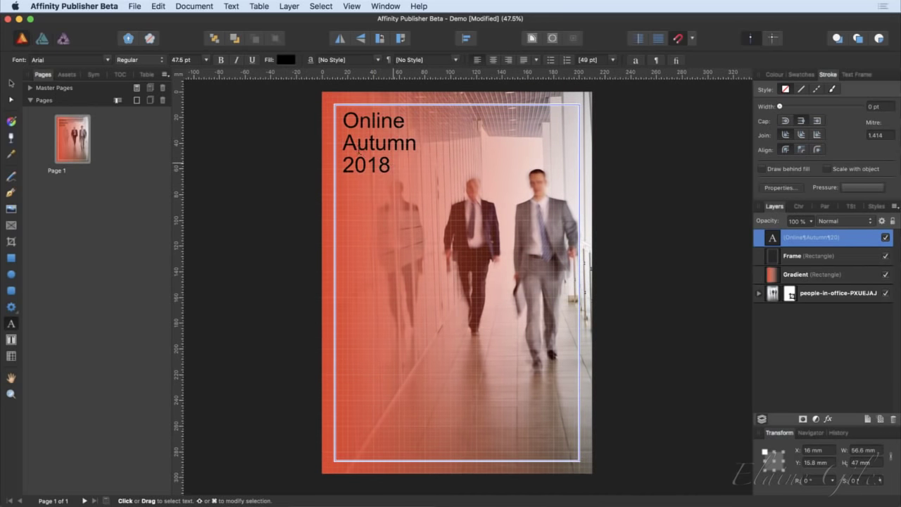
Colour all three lines of the Online Autumn 2018 text white.
{"action": "key", "text": "super+a"}
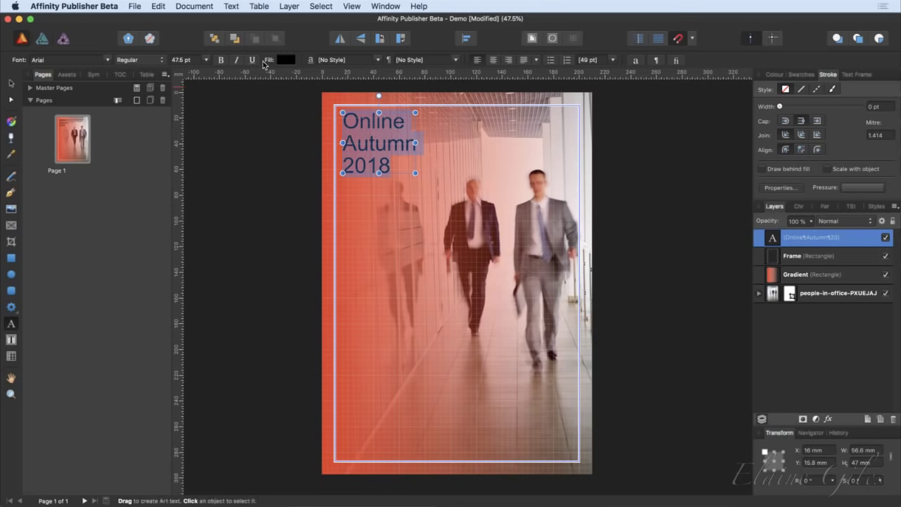
{"action": "left_click", "coordinate": [285, 60]}
{"action": "left_click", "coordinate": [332, 72]}
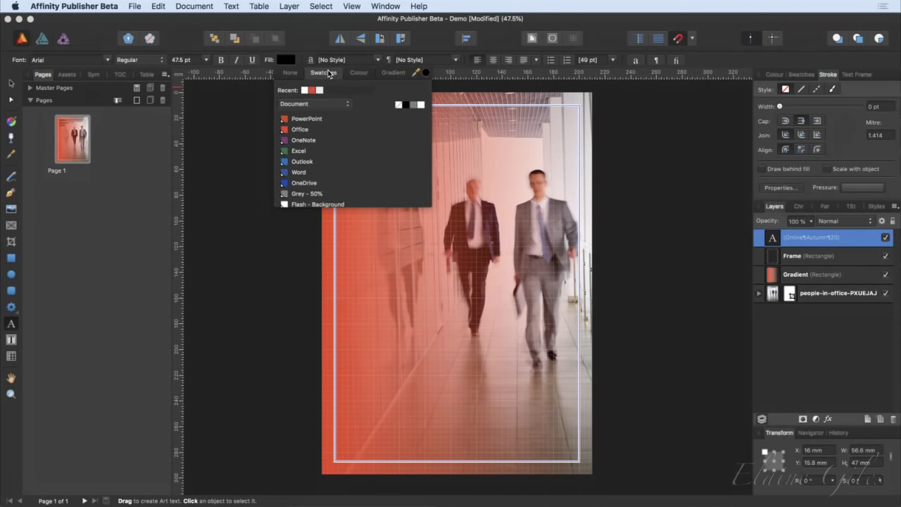
{"action": "left_click", "coordinate": [421, 104]}
{"action": "left_click", "coordinate": [602, 20]}
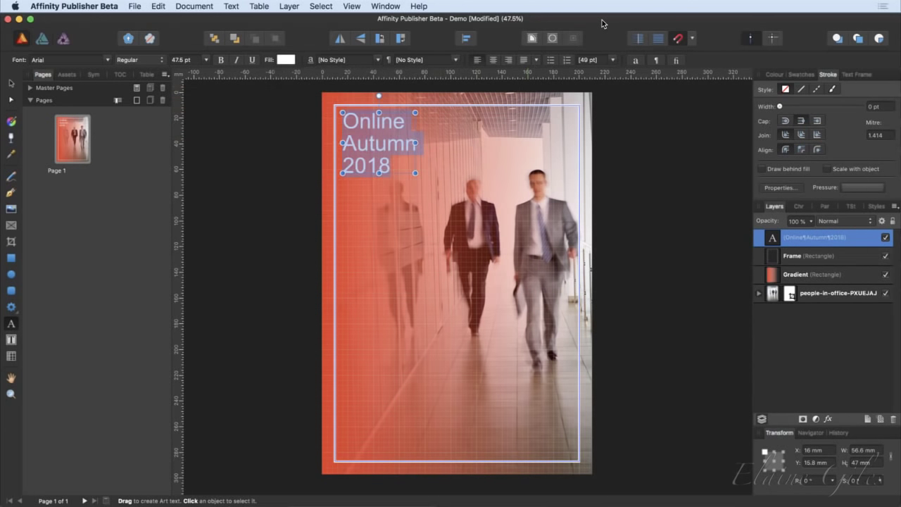
Change the font of the Online Autumn 2018 text to Segoe UI.
{"action": "left_click", "coordinate": [108, 60]}
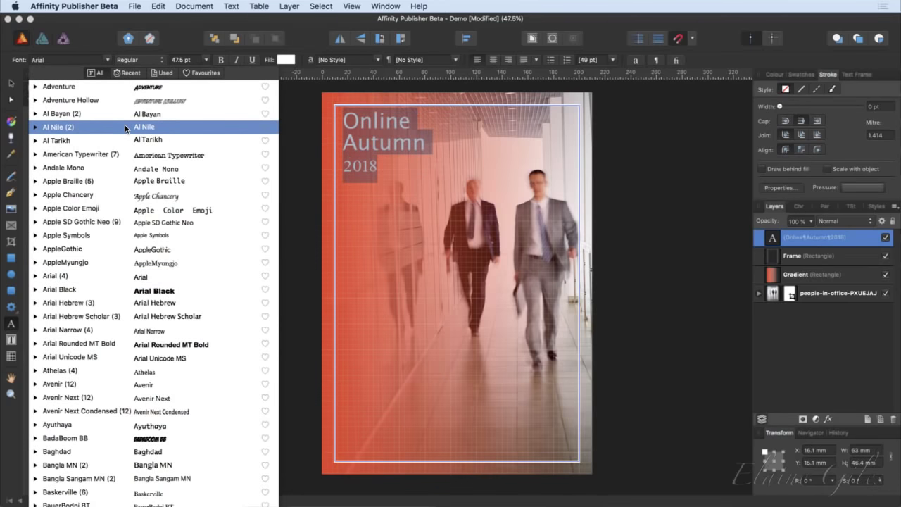
{"action": "type", "text": "seg"}
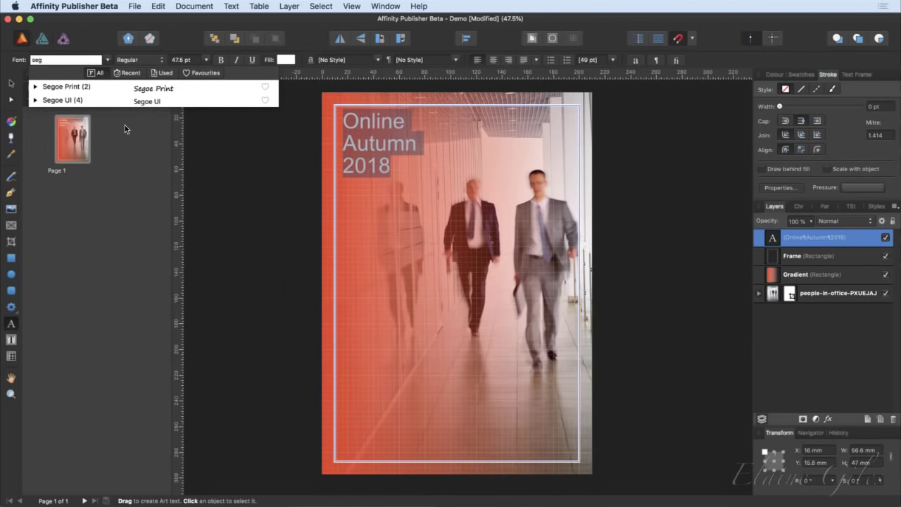
{"action": "left_click", "coordinate": [151, 101]}
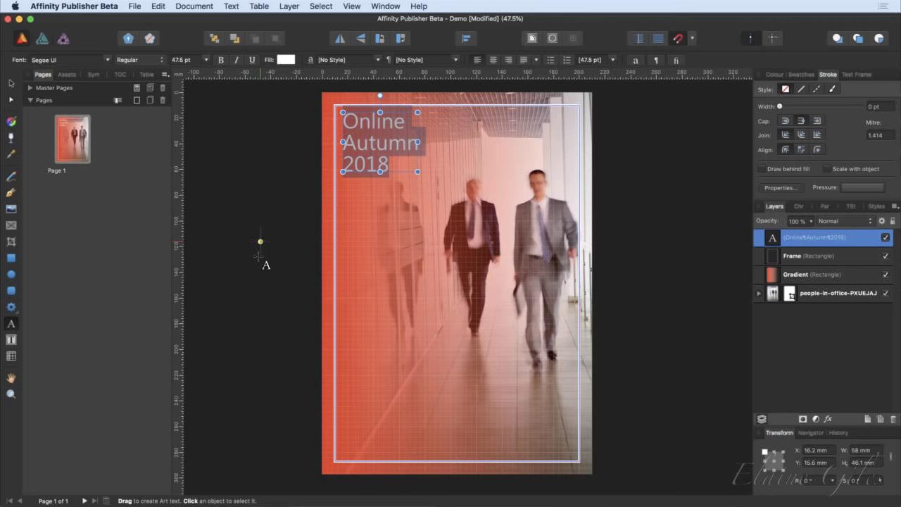
Finish editing the Online Autumn 2018 text and deselect it.
{"action": "left_click", "coordinate": [11, 83]}
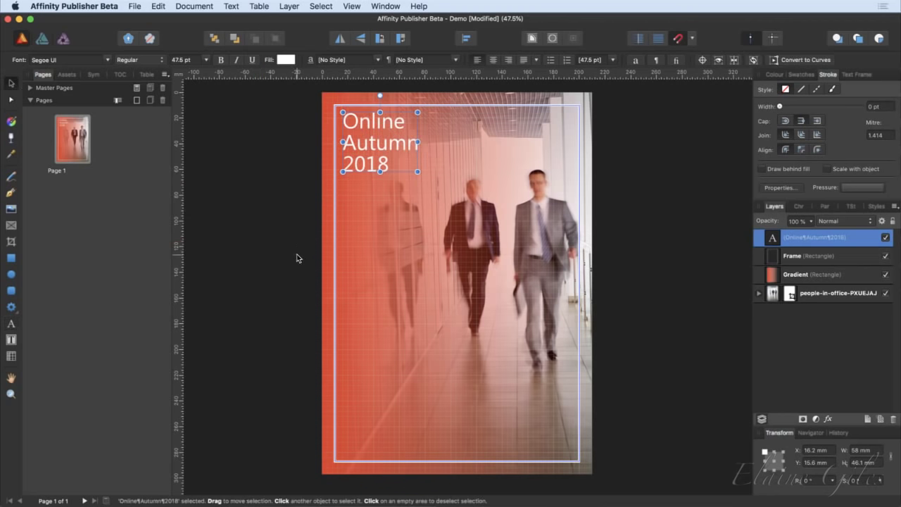
{"action": "left_click", "coordinate": [285, 274]}
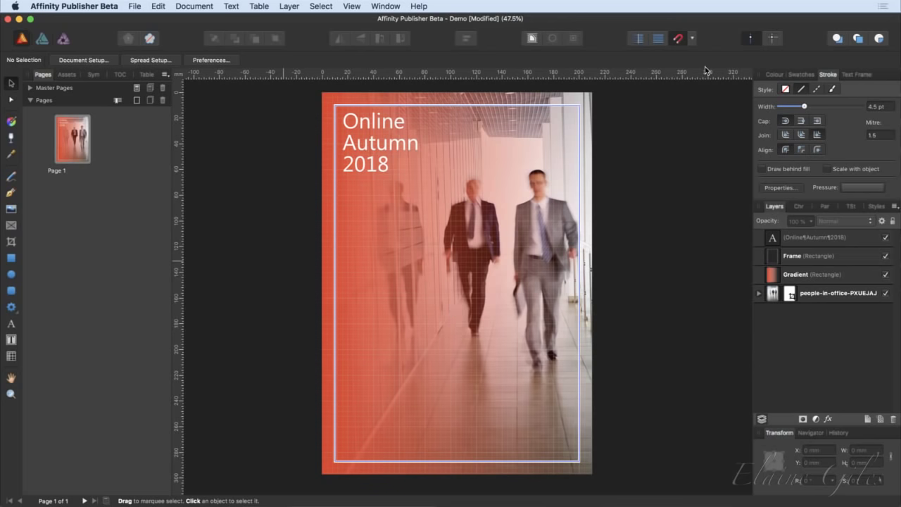
Switch to the Office Summit PDF in PDF Expert and look over its back cover, front cover and contents spread.
{"action": "left_click_drag", "start_coordinate": [720, 40], "coordinate": [668, 37]}
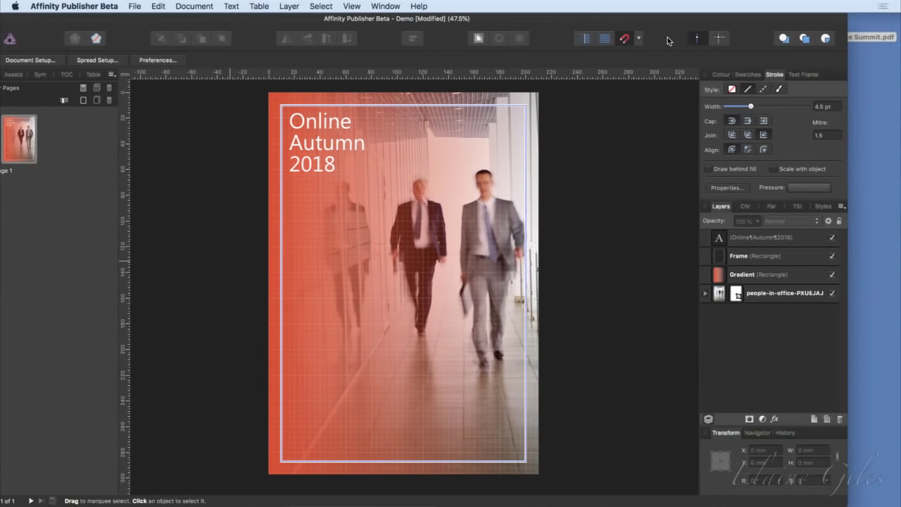
{"action": "left_click", "coordinate": [861, 39]}
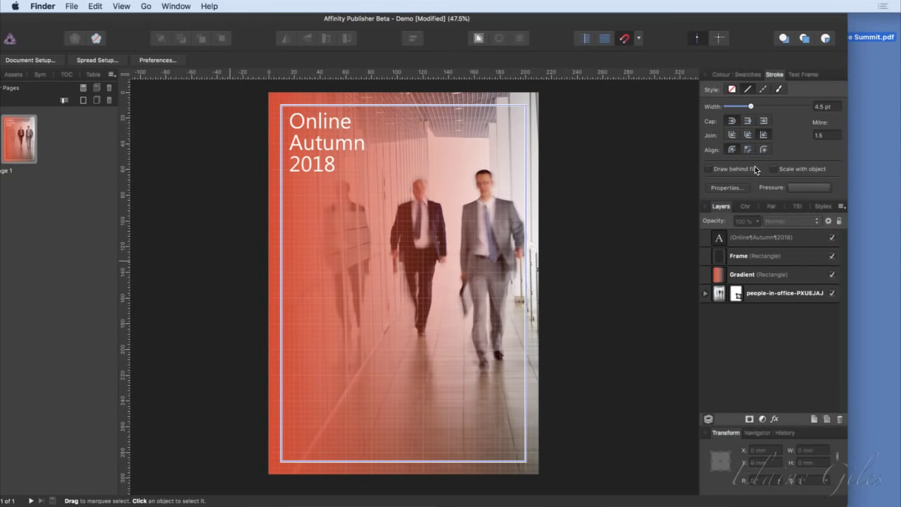
{"action": "key", "text": "super+o"}
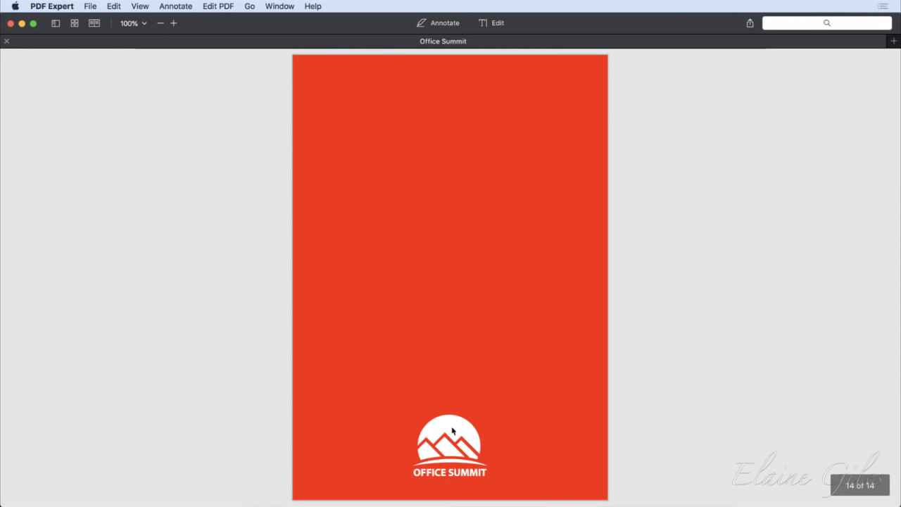
{"action": "scroll", "coordinate": [374, 98], "scroll_direction": "up", "scroll_amount": 20}
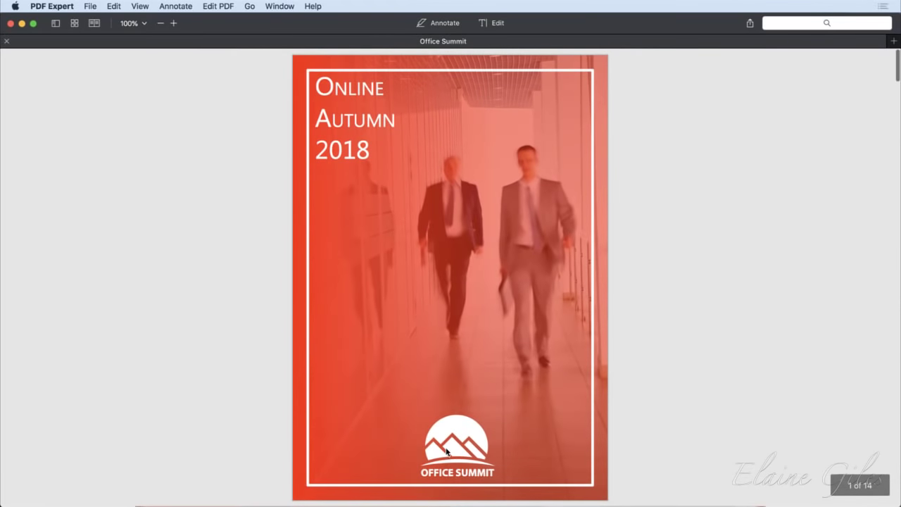
{"action": "scroll", "coordinate": [457, 444], "scroll_direction": "down", "scroll_amount": 10}
{"action": "scroll", "coordinate": [457, 439], "scroll_direction": "down", "scroll_amount": 3}
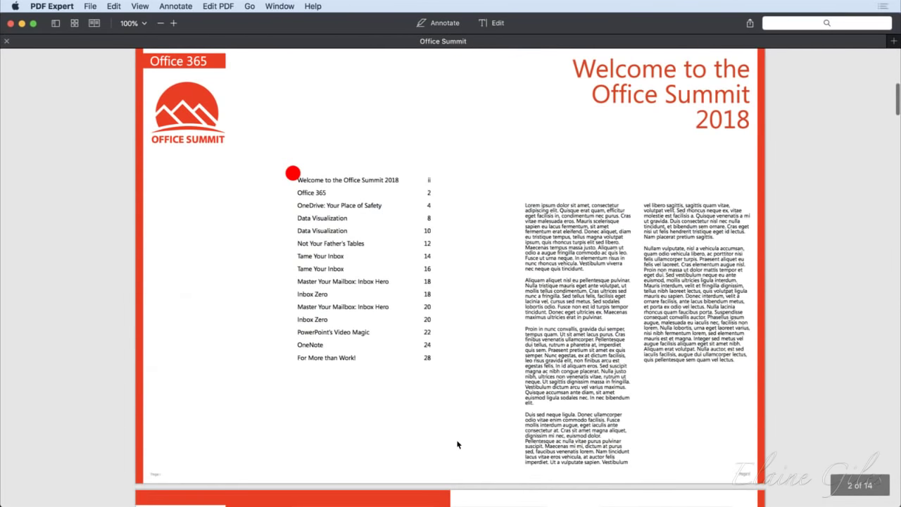
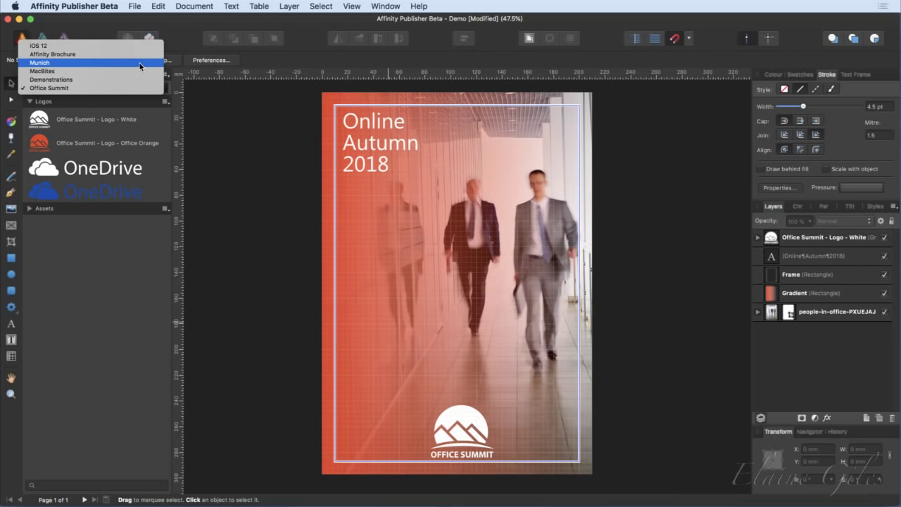
Browse the logos, content snippets and icons in the Affinity Brochure asset category.
{"action": "left_click", "coordinate": [140, 54]}
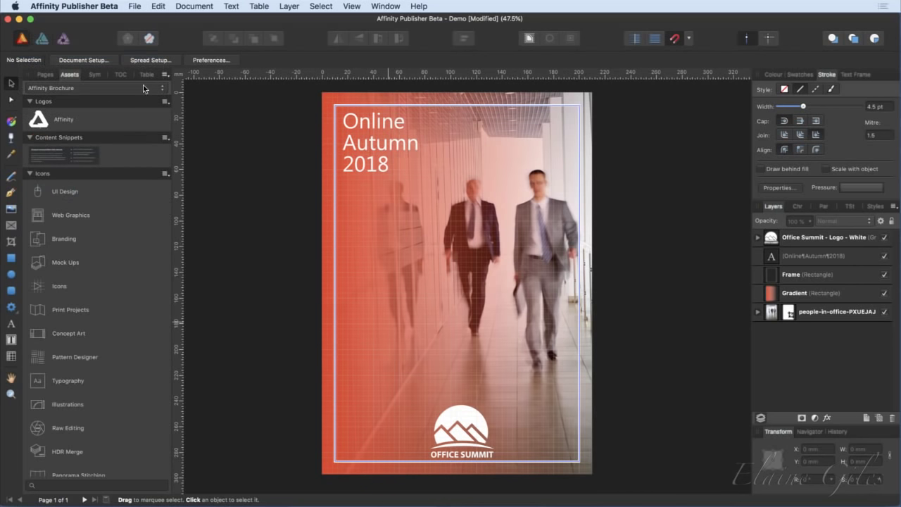
{"action": "scroll", "coordinate": [140, 301], "scroll_direction": "down", "scroll_amount": 10}
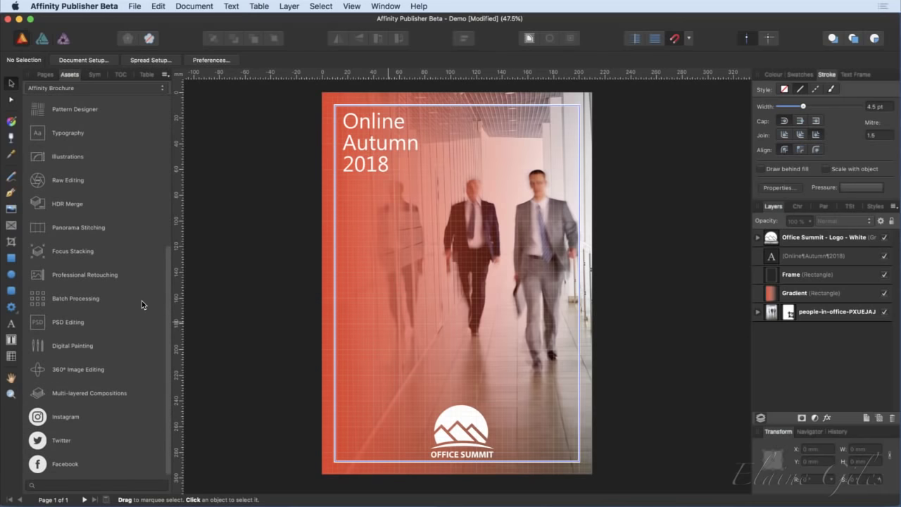
{"action": "scroll", "coordinate": [141, 300], "scroll_direction": "up", "scroll_amount": 10}
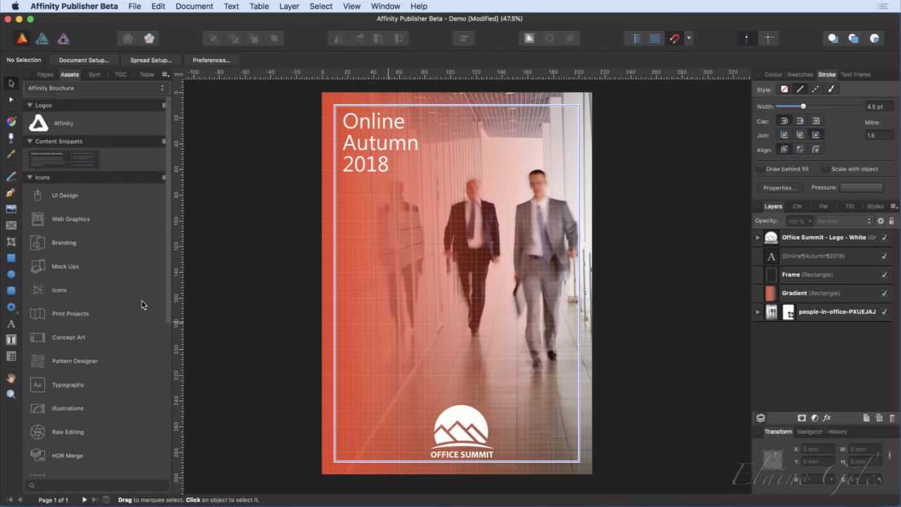
Try placing the MacBites logo in the cover's lower-left corner and the Waves asset across the page from the MacBites assets.
{"action": "left_click", "coordinate": [157, 88]}
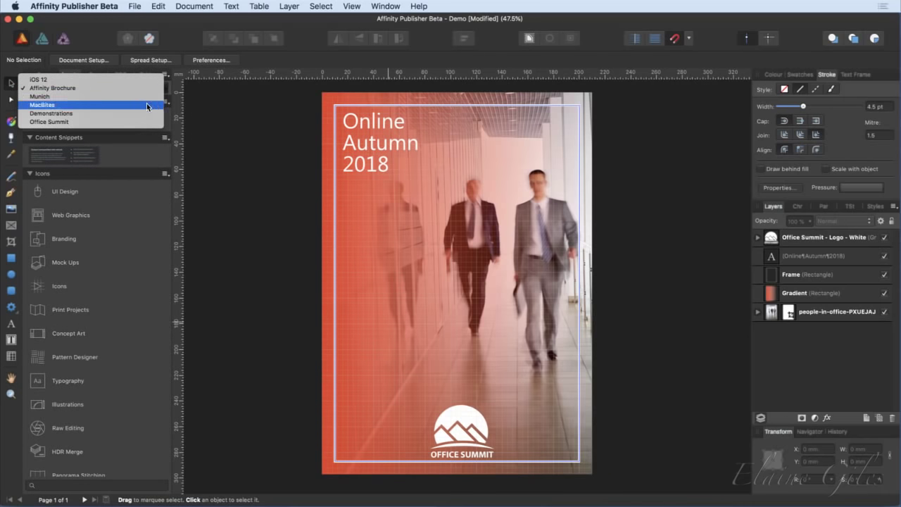
{"action": "left_click", "coordinate": [146, 103]}
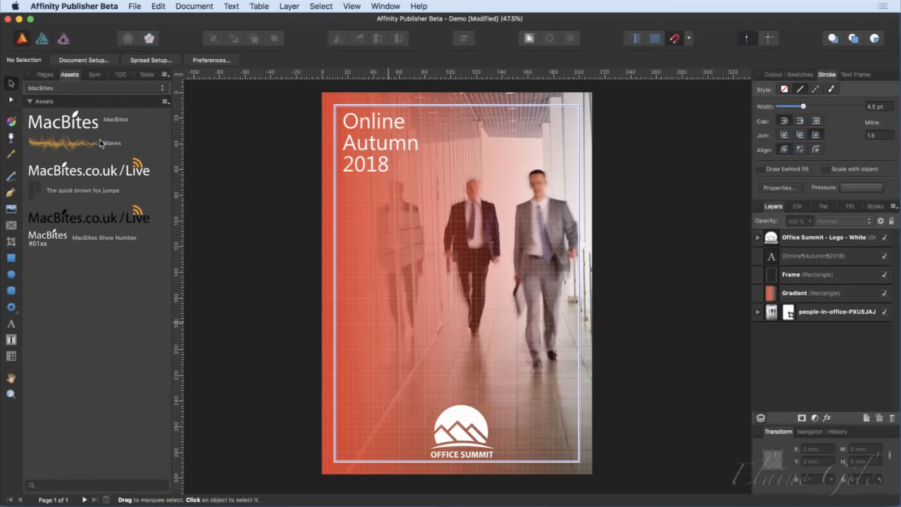
{"action": "left_click_drag", "start_coordinate": [71, 120], "coordinate": [368, 448]}
{"action": "left_click_drag", "start_coordinate": [62, 149], "coordinate": [465, 329]}
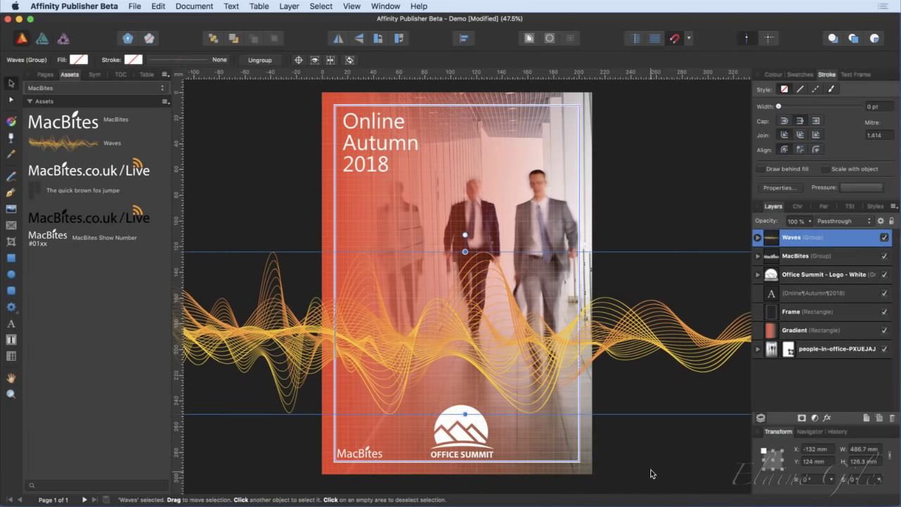
Undo the placement of the Waves and MacBites logo assets on the cover.
{"action": "key", "text": "super+z"}
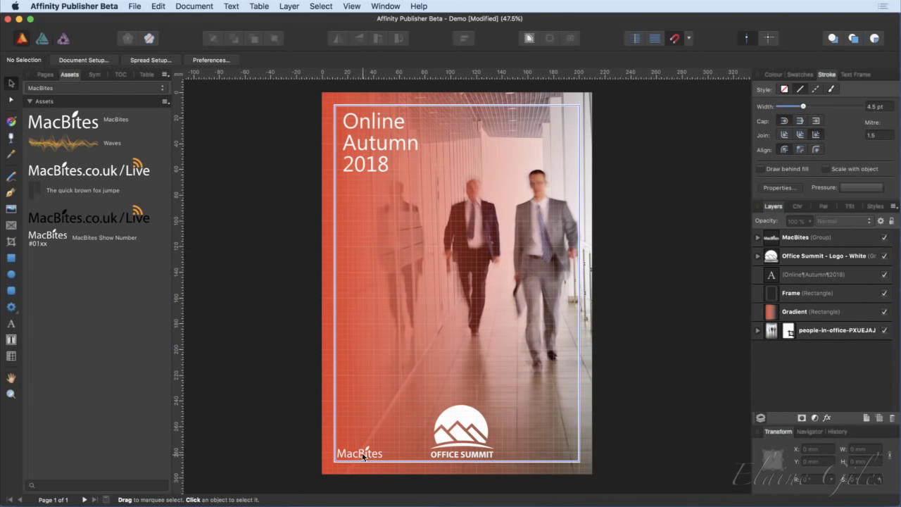
{"action": "left_click", "coordinate": [364, 457]}
{"action": "key", "text": "super+z"}
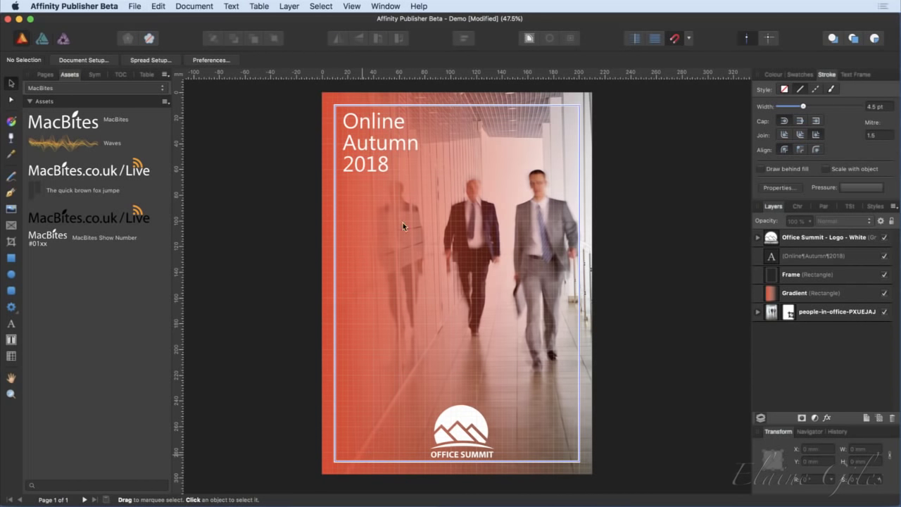
Add the Online Autumn 2018 title text to the Assets group of the Office Summit asset category, and deselect it.
{"action": "left_click", "coordinate": [379, 152]}
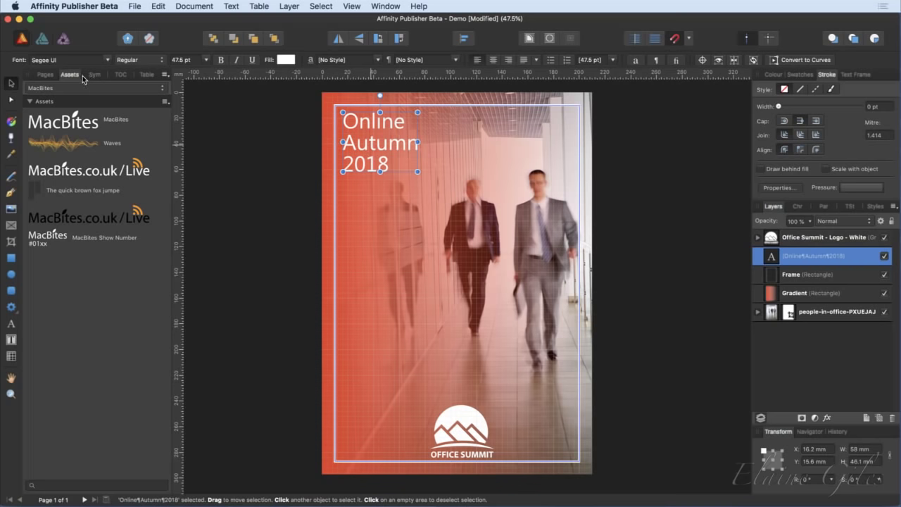
{"action": "left_click", "coordinate": [64, 88]}
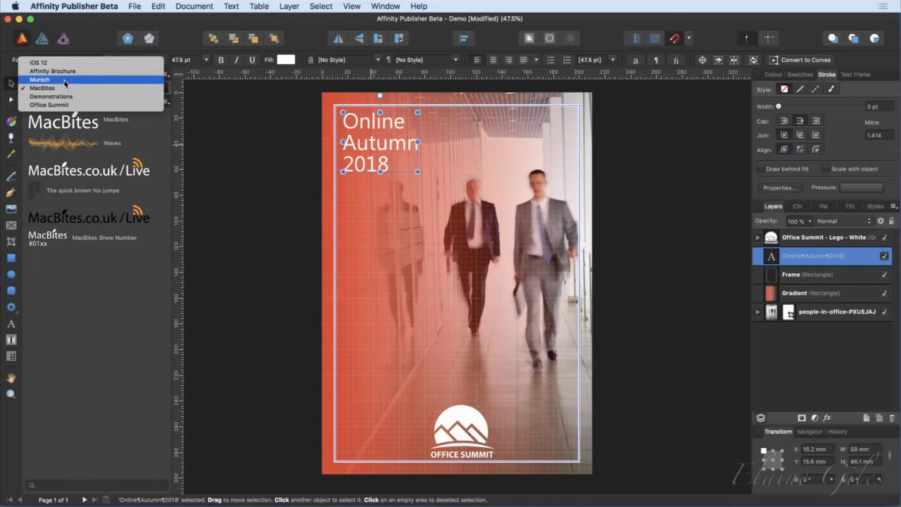
{"action": "left_click", "coordinate": [60, 105]}
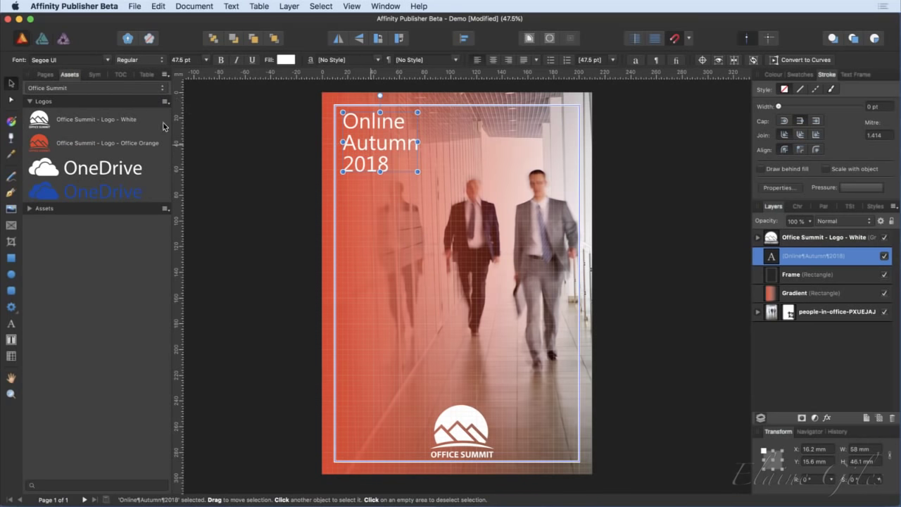
{"action": "right_click", "coordinate": [164, 209]}
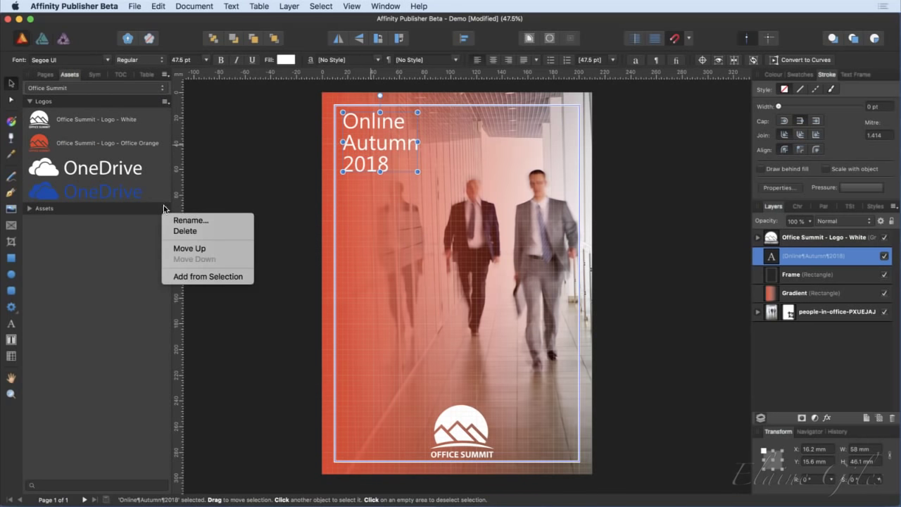
{"action": "left_click", "coordinate": [156, 211]}
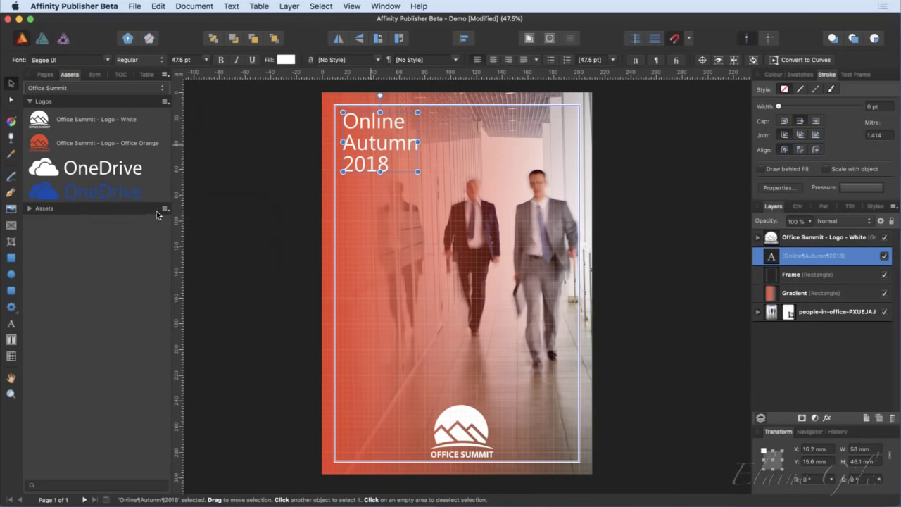
{"action": "left_click", "coordinate": [30, 209]}
{"action": "left_click", "coordinate": [164, 210]}
{"action": "left_click", "coordinate": [178, 276]}
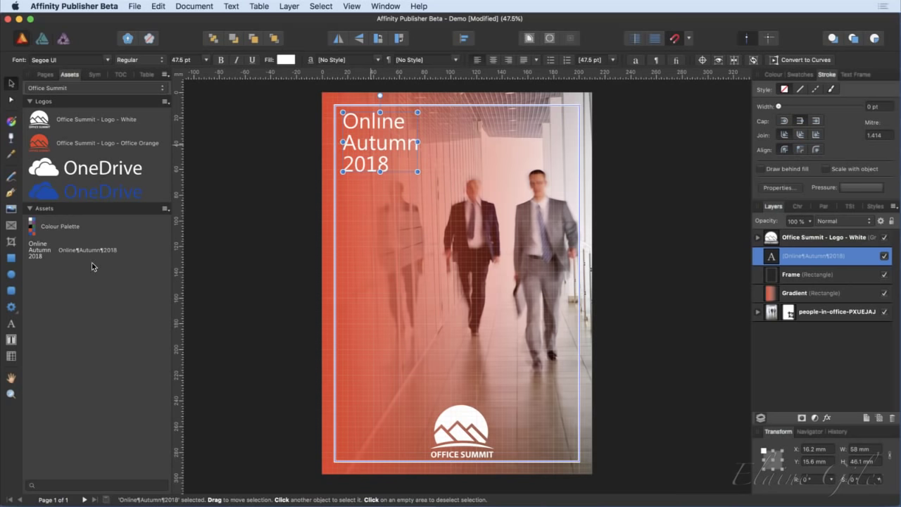
{"action": "left_click", "coordinate": [624, 346]}
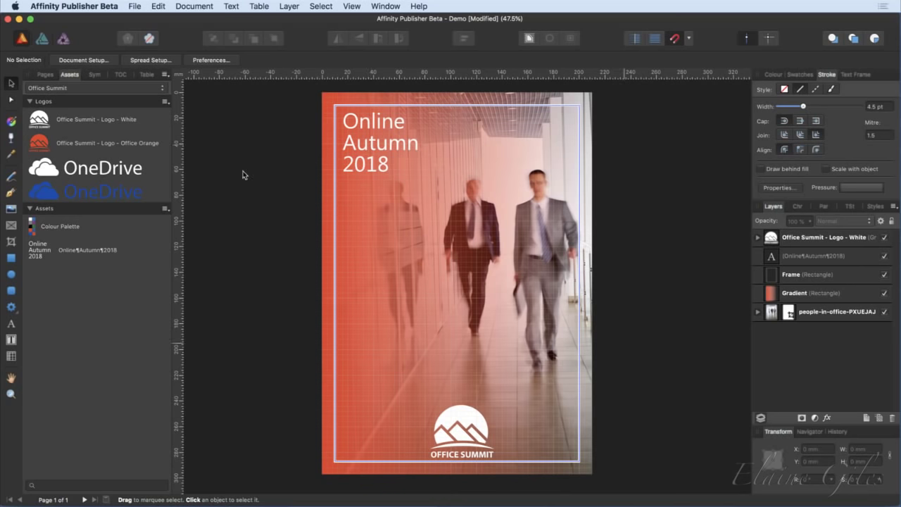
Add 7 pages after page 1 with no master page, and save the document.
{"action": "left_click", "coordinate": [44, 75]}
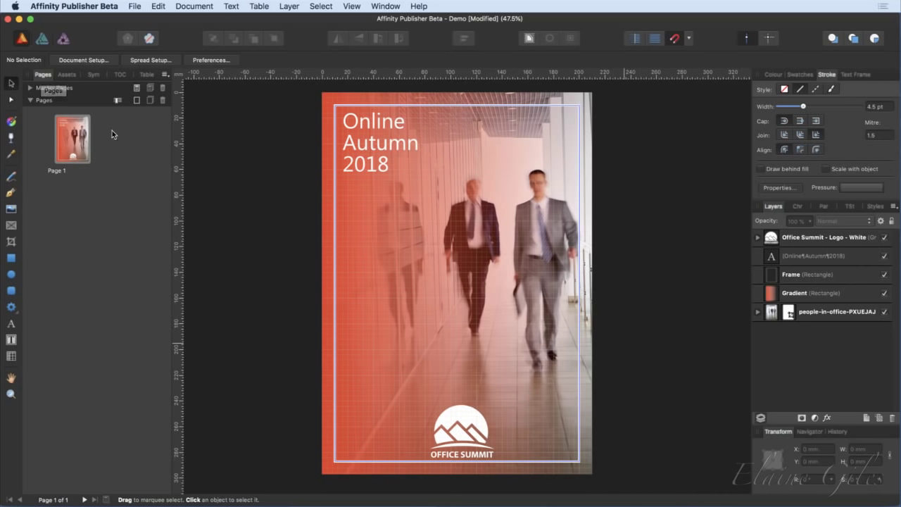
{"action": "left_click", "coordinate": [30, 88]}
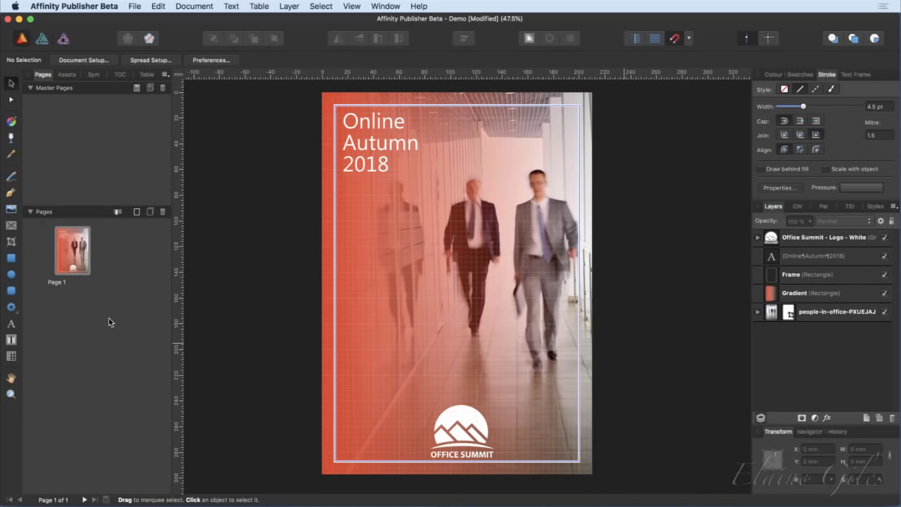
{"action": "left_click", "coordinate": [137, 215]}
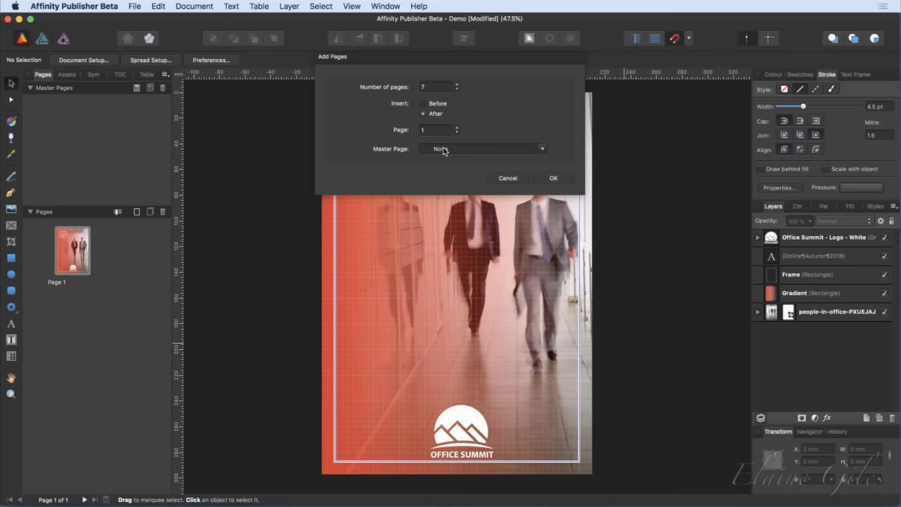
{"action": "left_click", "coordinate": [501, 150]}
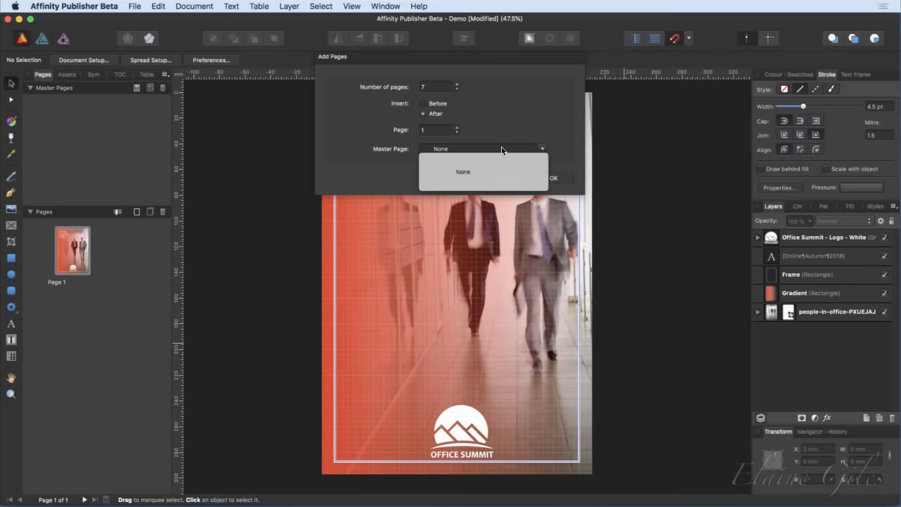
{"action": "left_click", "coordinate": [562, 130]}
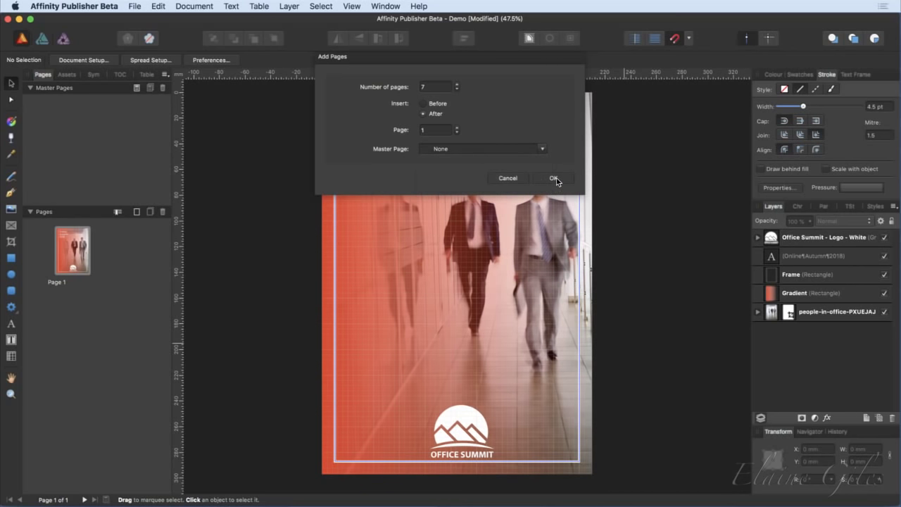
{"action": "left_click", "coordinate": [554, 178]}
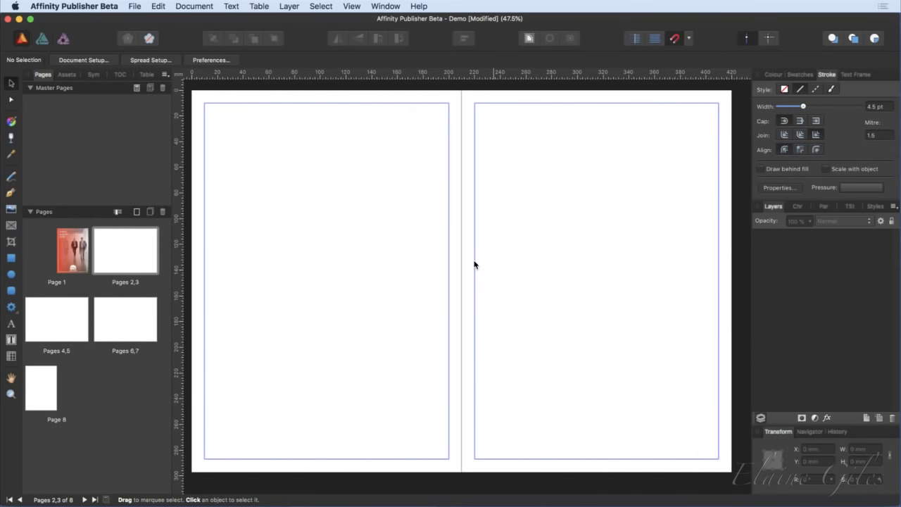
{"action": "key", "text": "super+s"}
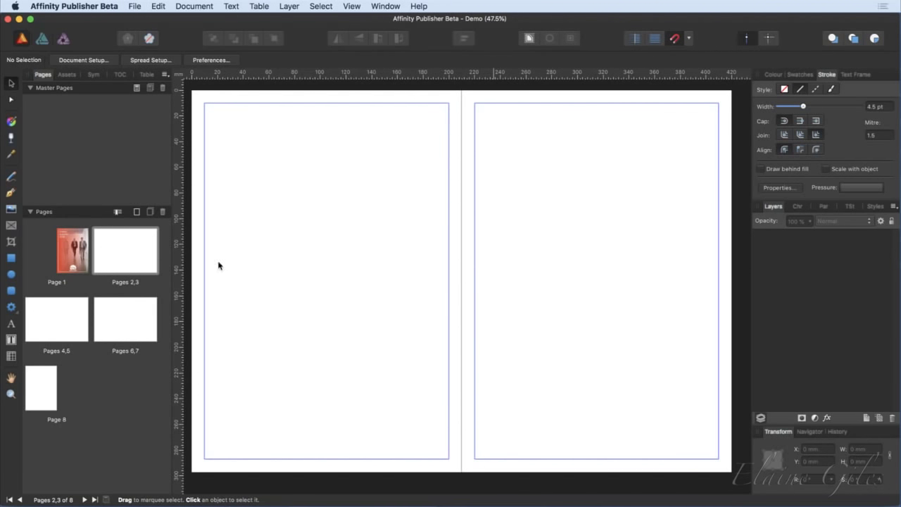
Review the cover, each blank spread and page 8 in turn, and return to the spread of pages 2 and 3.
{"action": "double_click", "coordinate": [76, 264]}
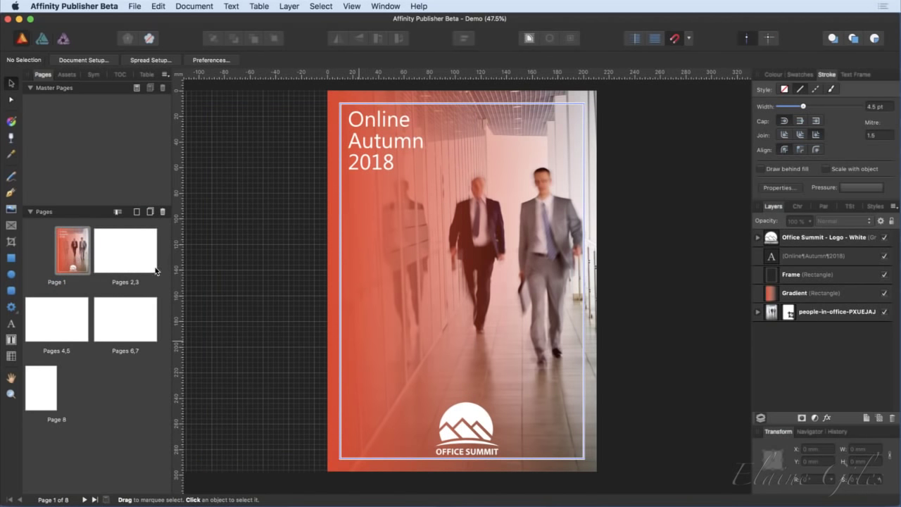
{"action": "double_click", "coordinate": [155, 270]}
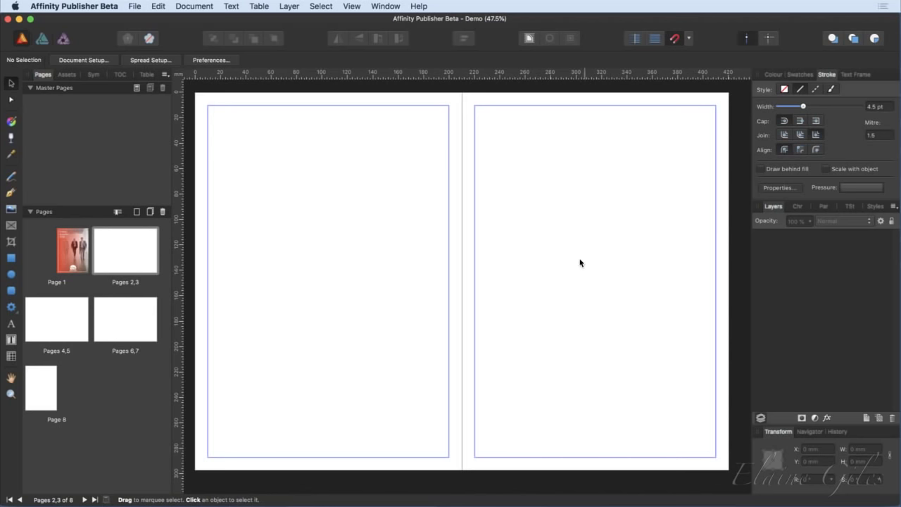
{"action": "double_click", "coordinate": [67, 326]}
{"action": "double_click", "coordinate": [129, 323]}
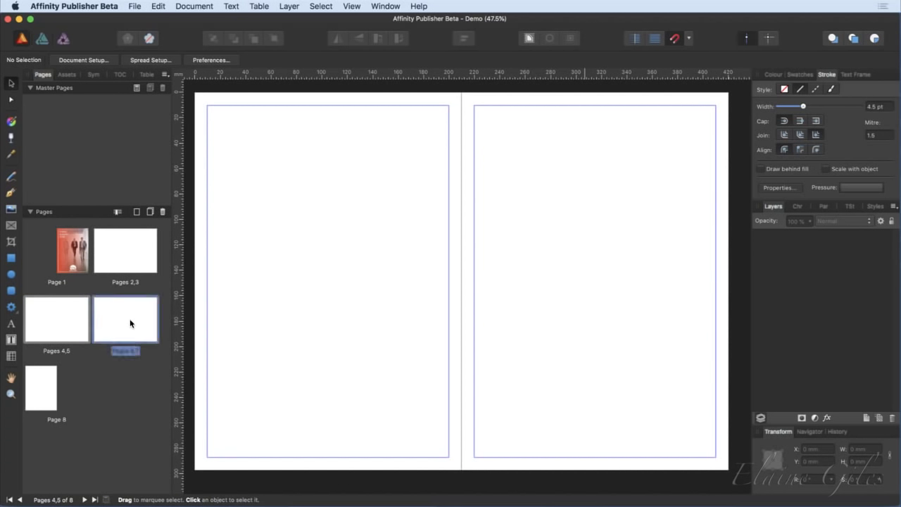
{"action": "double_click", "coordinate": [41, 390]}
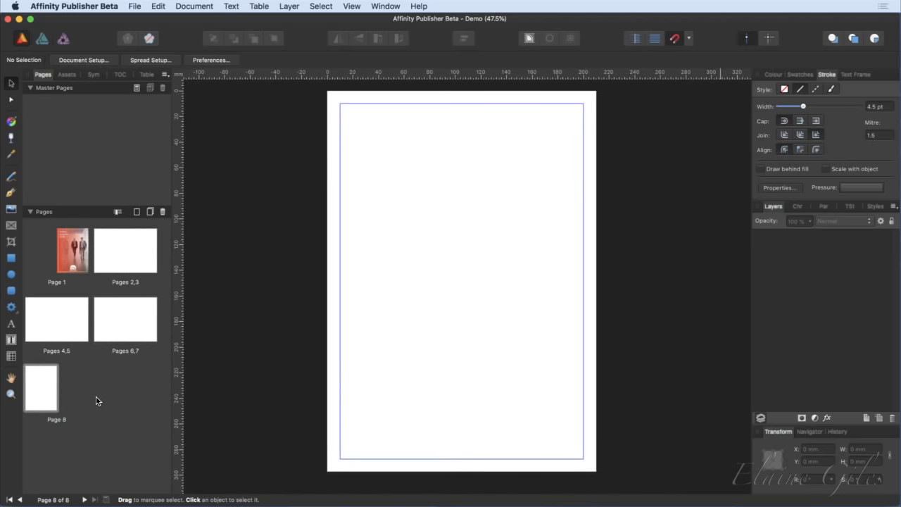
{"action": "double_click", "coordinate": [128, 254]}
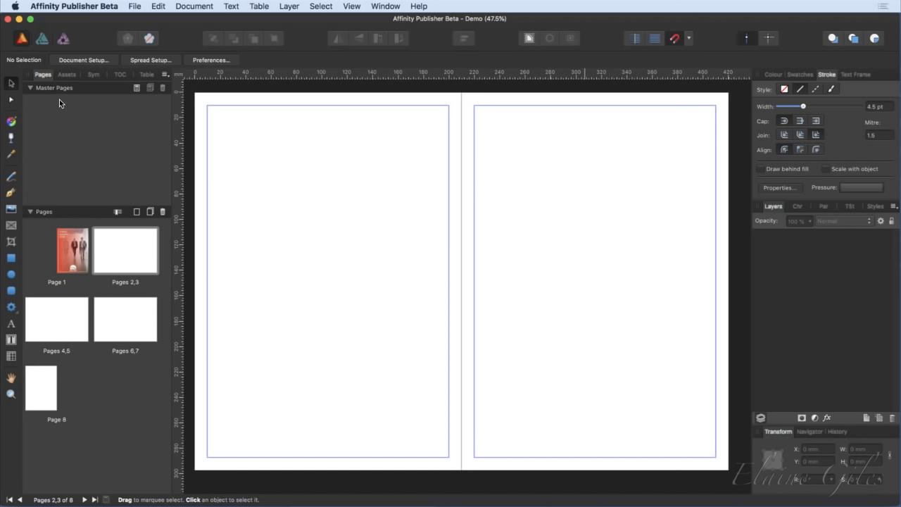
Add a facing A4 portrait master spread named Office.
{"action": "left_click", "coordinate": [136, 89]}
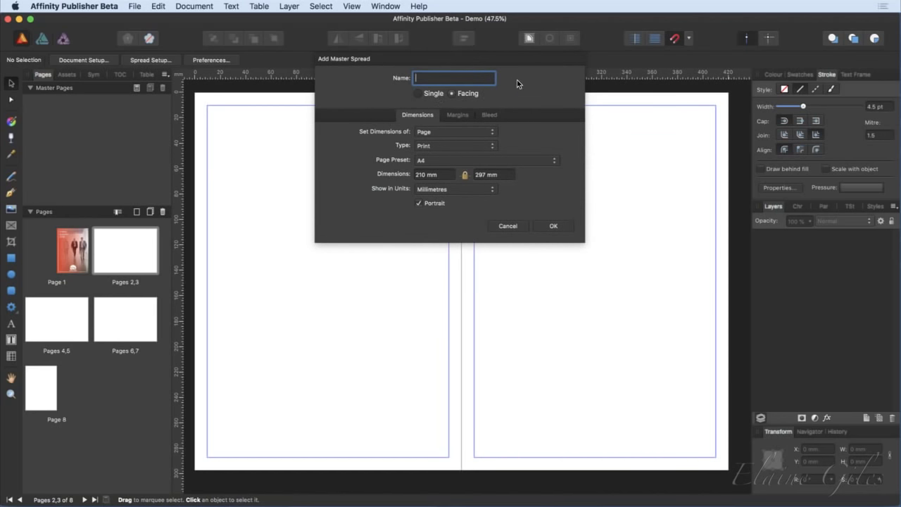
{"action": "type", "text": "Office"}
{"action": "left_click", "coordinate": [560, 227]}
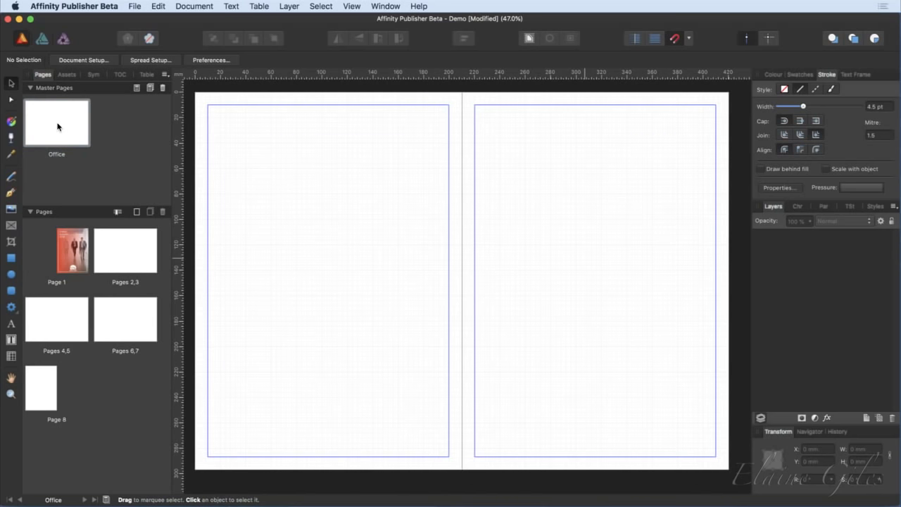
On the Office master, draw a rectangle about 210 × 296 mm over the left-hand page.
{"action": "left_click", "coordinate": [69, 246]}
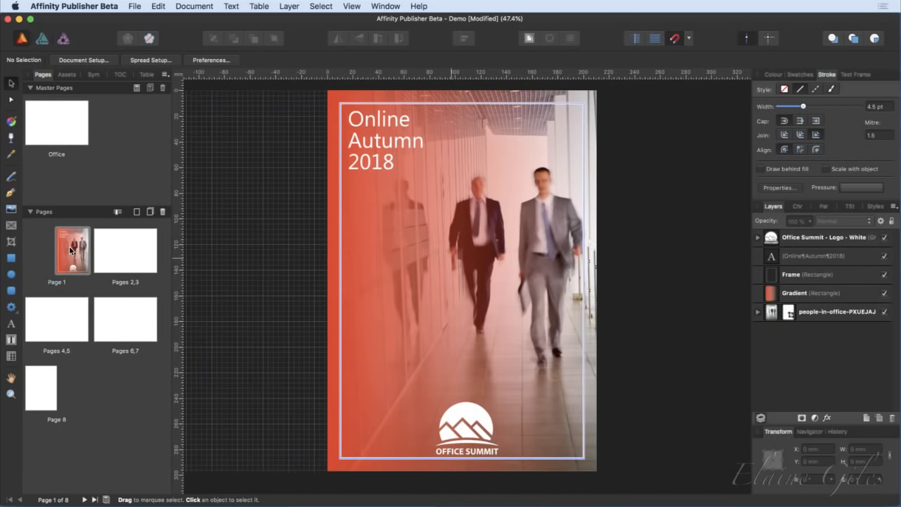
{"action": "left_click", "coordinate": [56, 124]}
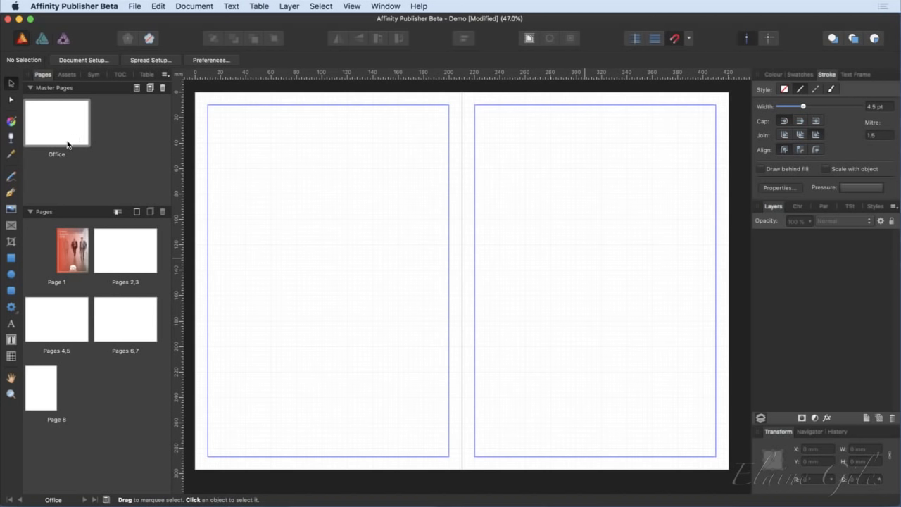
{"action": "left_click", "coordinate": [12, 259]}
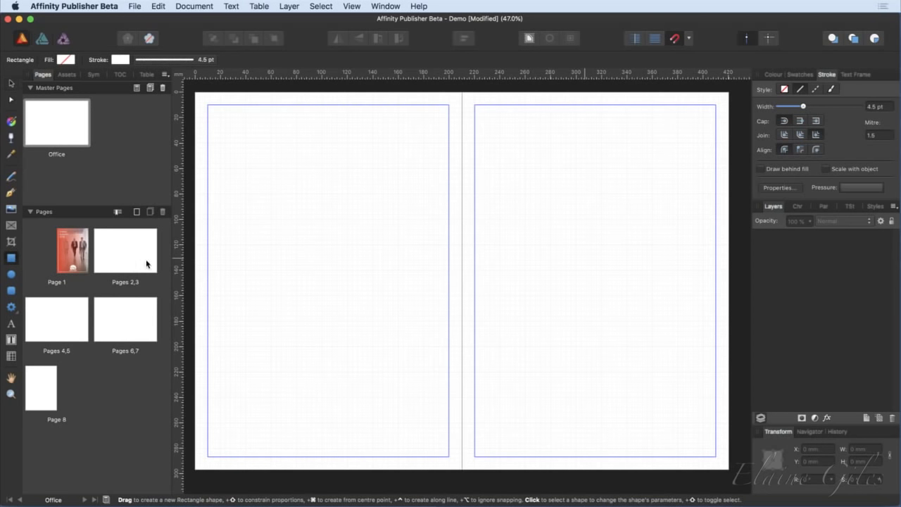
{"action": "mouse_move", "coordinate": [195, 92]}
{"action": "left_mouse_down"}
{"action": "mouse_move", "coordinate": [343, 336]}
{"action": "mouse_move", "coordinate": [461, 475]}
{"action": "left_mouse_up"}
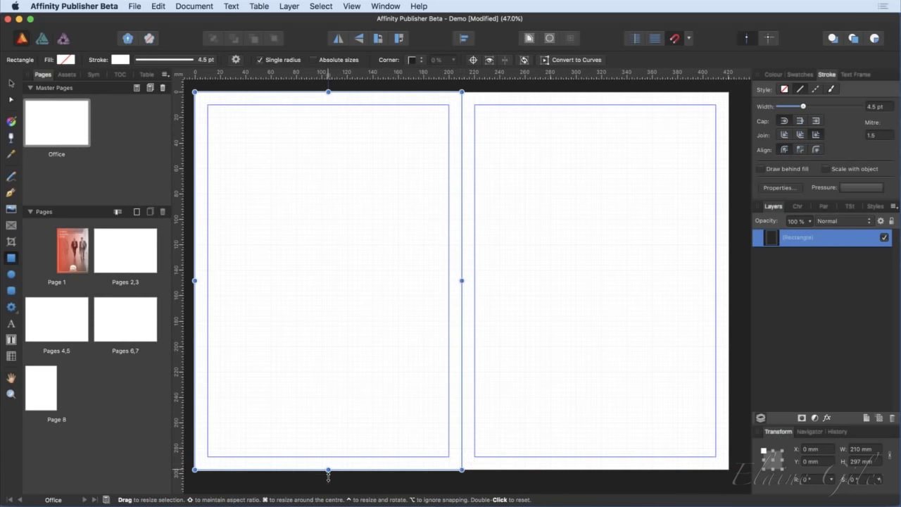
{"action": "left_click_drag", "start_coordinate": [329, 477], "coordinate": [330, 476]}
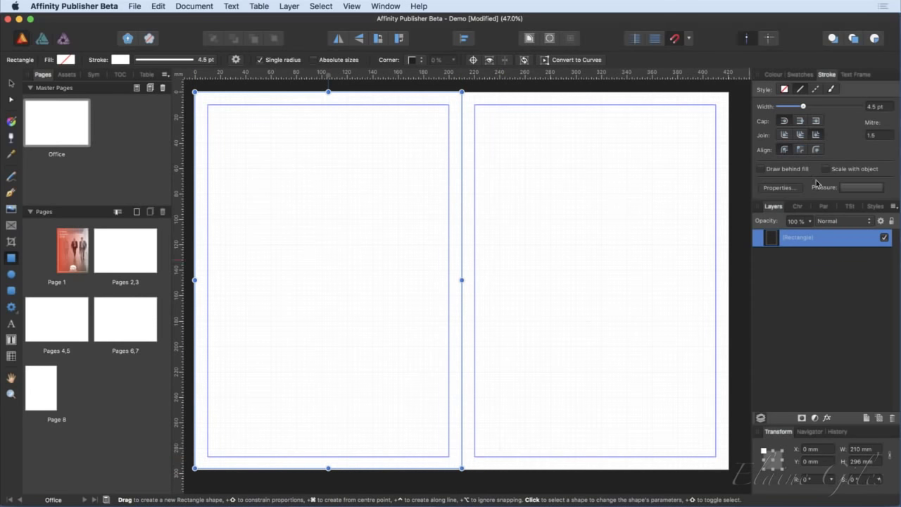
Remove the rectangle's stroke and fill it with the Office swatch from the document palette.
{"action": "left_click", "coordinate": [784, 89]}
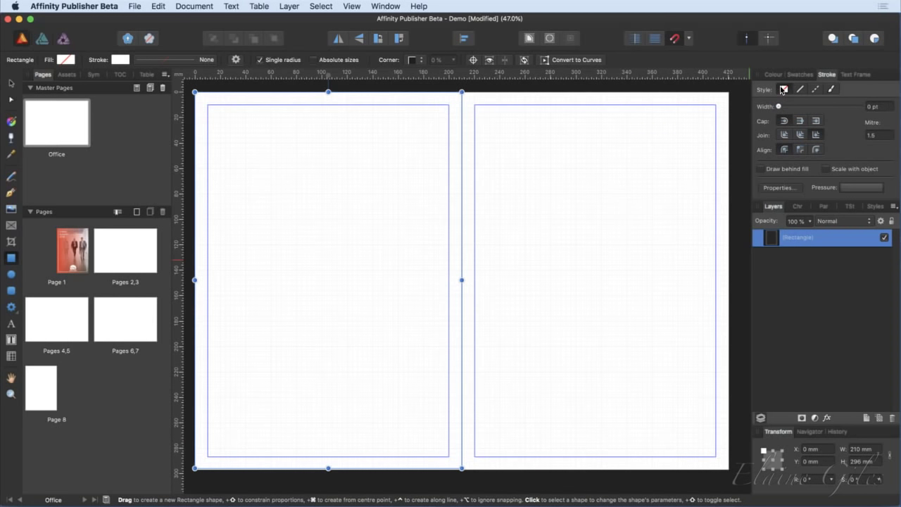
{"action": "left_click", "coordinate": [800, 76]}
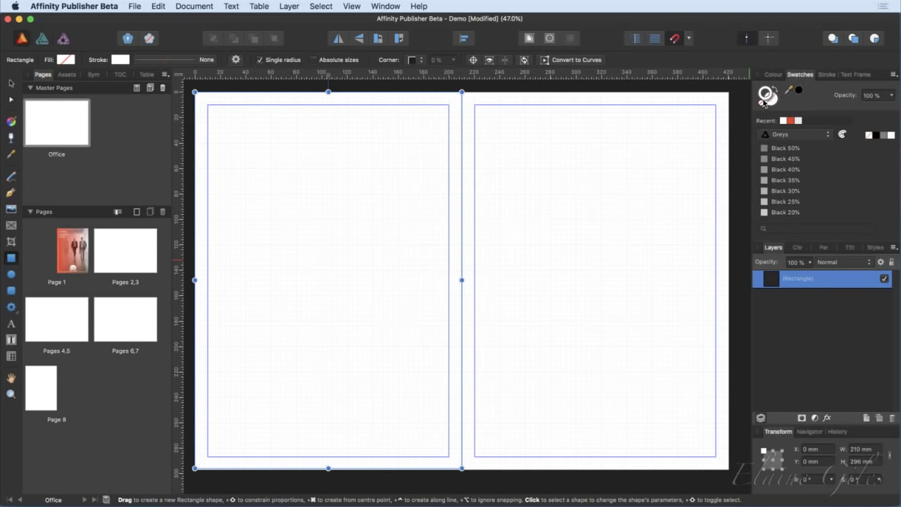
{"action": "left_click", "coordinate": [763, 103]}
{"action": "left_click", "coordinate": [810, 135]}
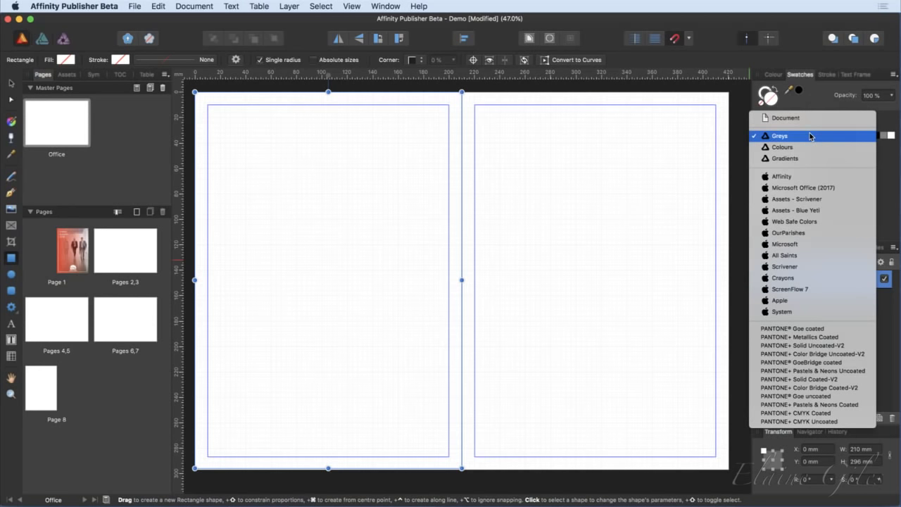
{"action": "left_click", "coordinate": [803, 119]}
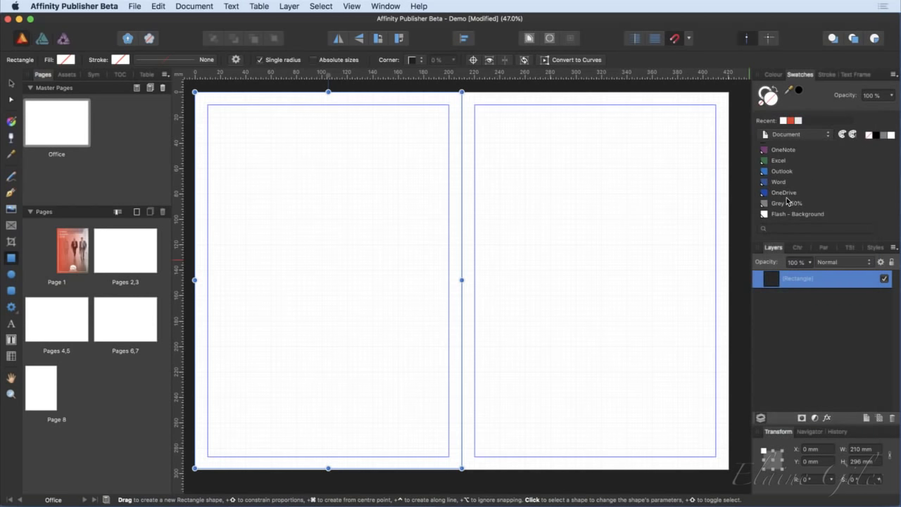
{"action": "scroll", "coordinate": [788, 203], "scroll_direction": "up", "scroll_amount": 2}
{"action": "left_click", "coordinate": [782, 159]}
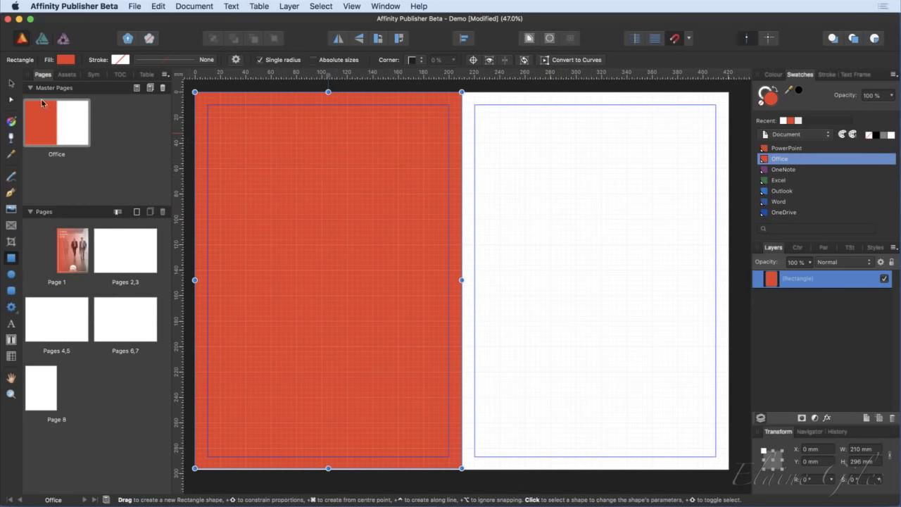
Extend the red rectangle down to the page's lower edge so it is 297 mm high.
{"action": "key", "text": "v"}
{"action": "left_click", "coordinate": [496, 199]}
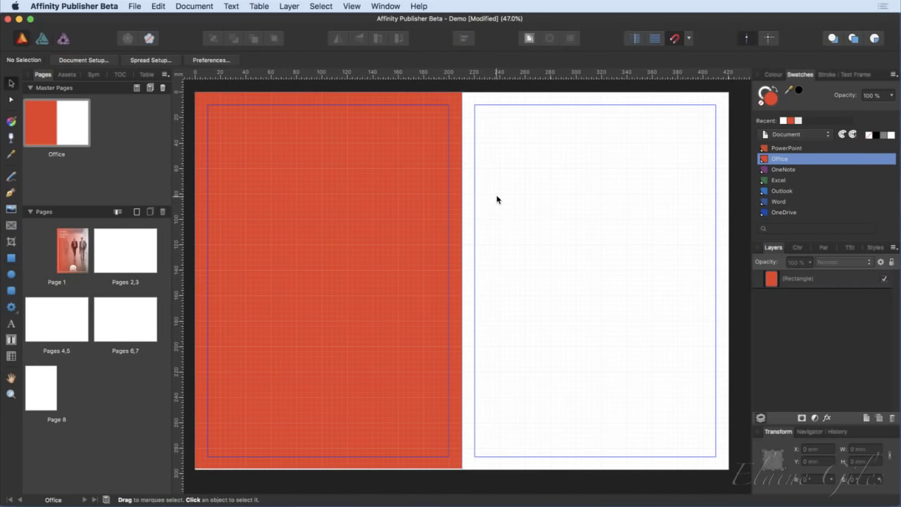
{"action": "left_click", "coordinate": [332, 403]}
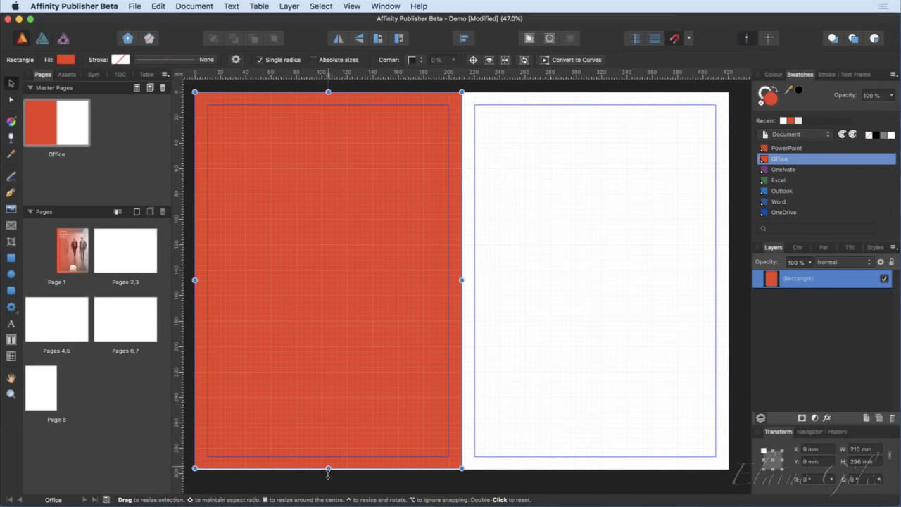
{"action": "left_click_drag", "start_coordinate": [329, 470], "coordinate": [328, 472]}
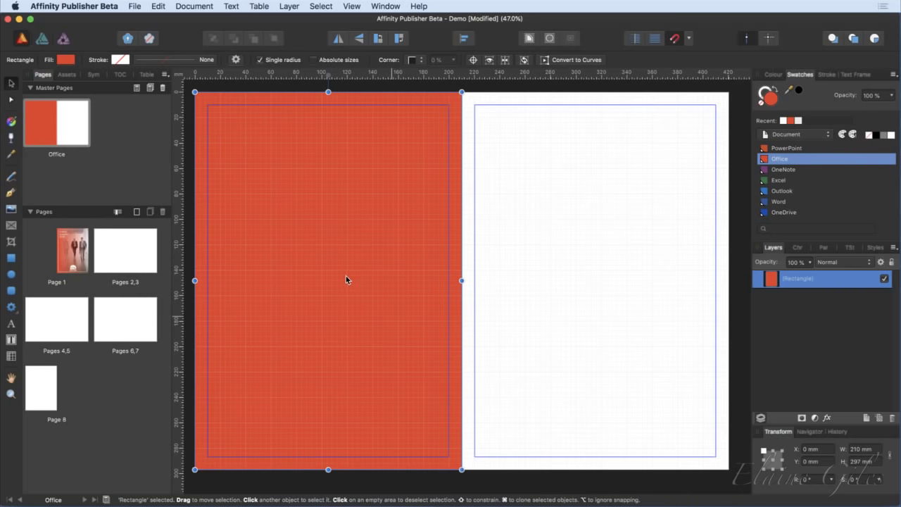
Duplicate the red rectangle and align the copy with the right-hand page of the master at X 210 mm.
{"action": "mouse_move", "coordinate": [296, 272]}
{"action": "left_mouse_down"}
{"action": "mouse_move", "coordinate": [422, 294]}
{"action": "mouse_move", "coordinate": [561, 295]}
{"action": "mouse_move", "coordinate": [583, 281]}
{"action": "mouse_move", "coordinate": [583, 268]}
{"action": "mouse_move", "coordinate": [567, 304]}
{"action": "mouse_move", "coordinate": [556, 281]}
{"action": "left_mouse_up"}
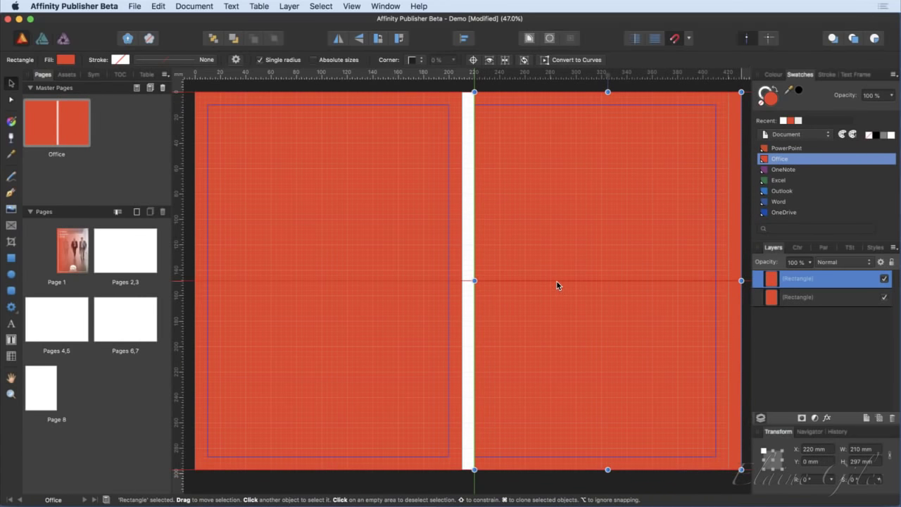
{"action": "left_click_drag", "start_coordinate": [557, 280], "coordinate": [542, 281]}
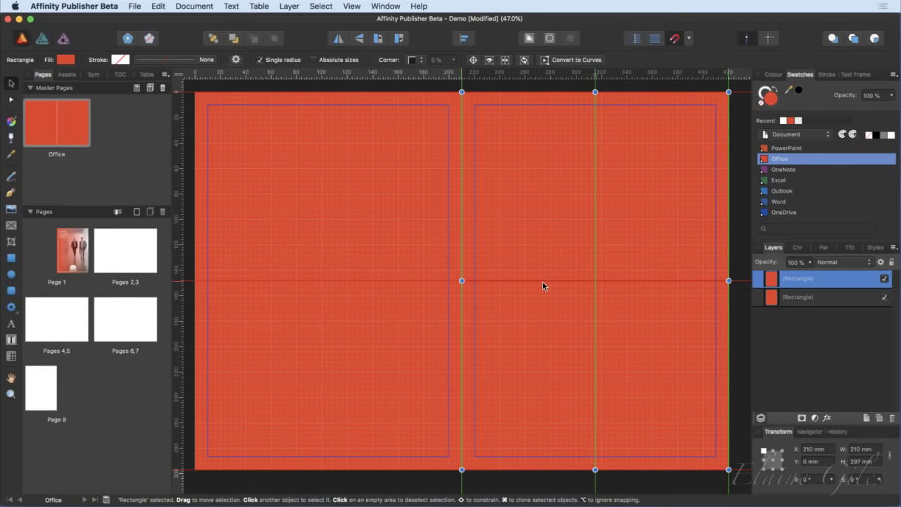
{"action": "left_click_drag", "start_coordinate": [542, 282], "coordinate": [542, 281]}
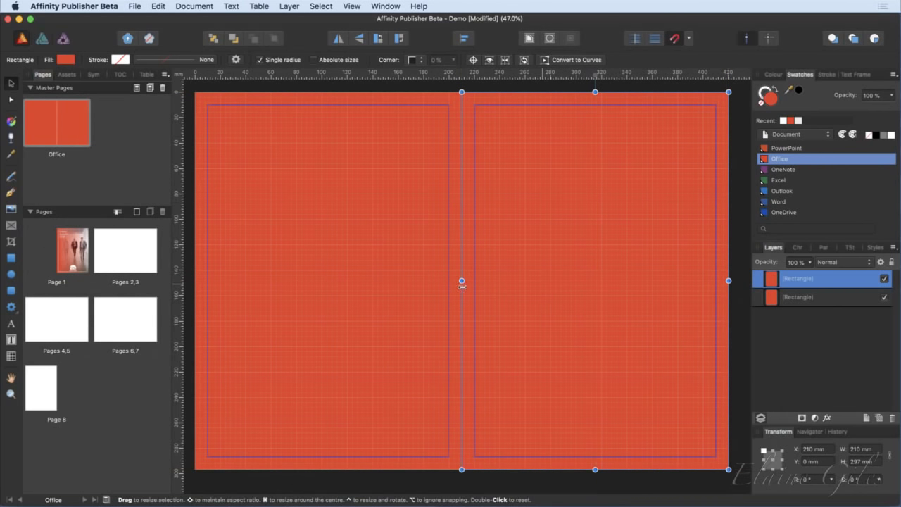
Narrow the right-hand page's rectangle to a 5 mm wide strip, align it with the page's outer edge, and deselect it.
{"action": "left_click_drag", "start_coordinate": [462, 282], "coordinate": [721, 288]}
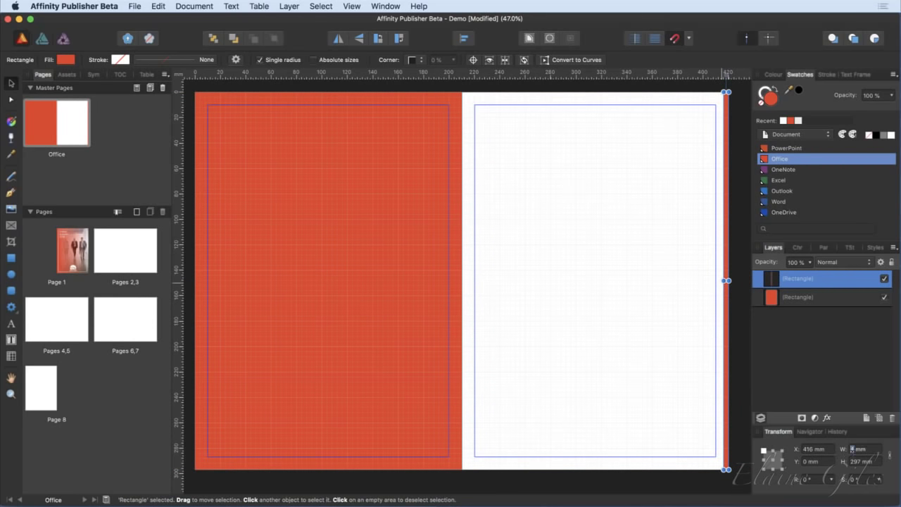
{"action": "type", "text": "5"}
{"action": "key", "text": "Return"}
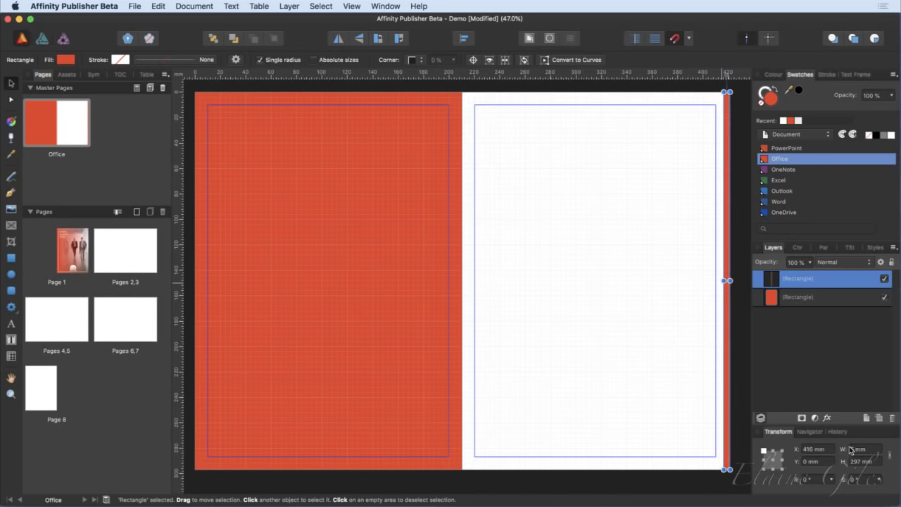
{"action": "left_click_drag", "start_coordinate": [725, 349], "coordinate": [725, 349]}
{"action": "left_click", "coordinate": [744, 376]}
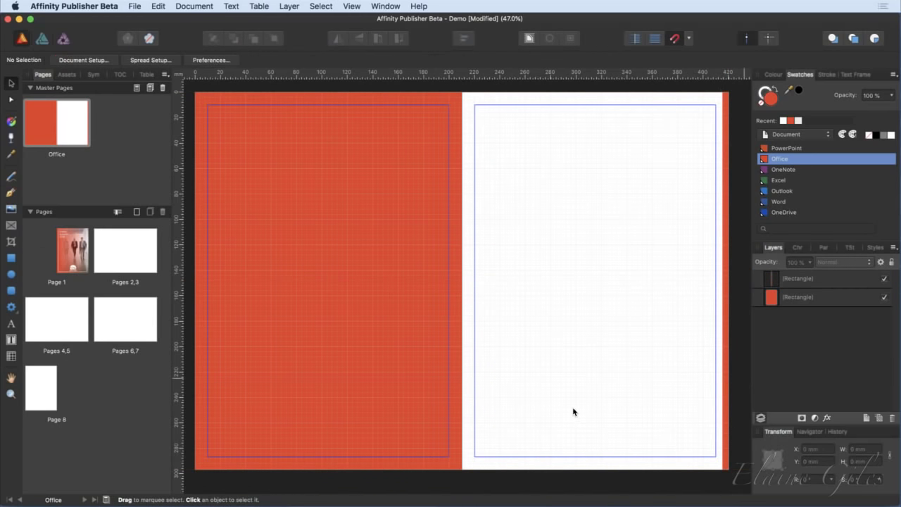
Save the document and apply the Office master to the spreads of pages 2–3 and pages 4–5.
{"action": "scroll", "coordinate": [493, 344], "scroll_direction": "left", "scroll_amount": 1}
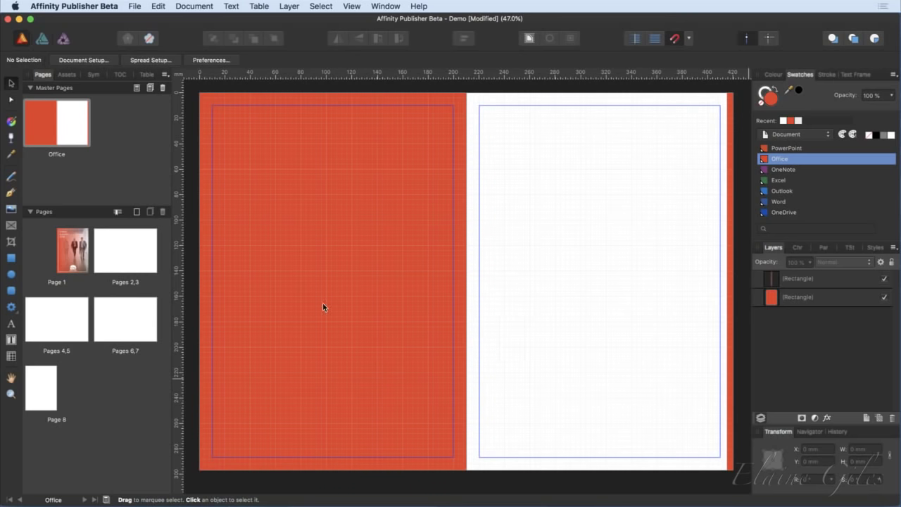
{"action": "left_click", "coordinate": [117, 253]}
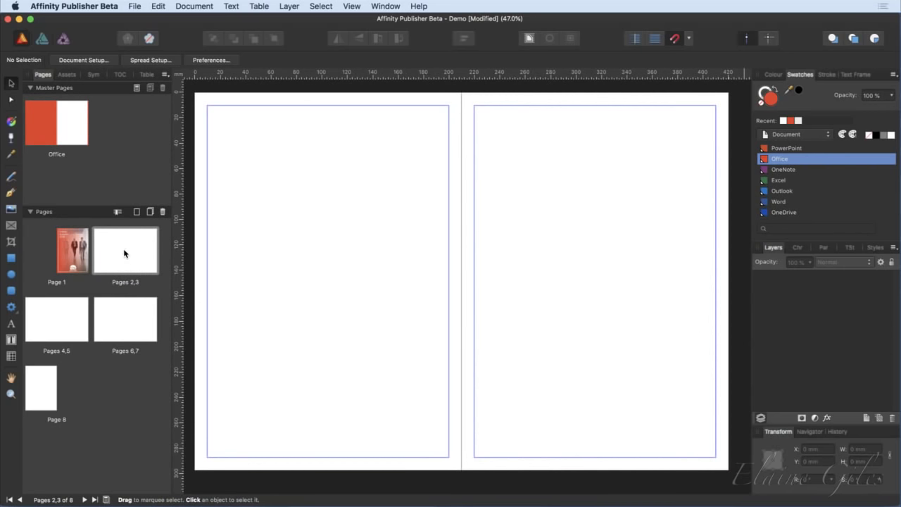
{"action": "key", "text": "super+s"}
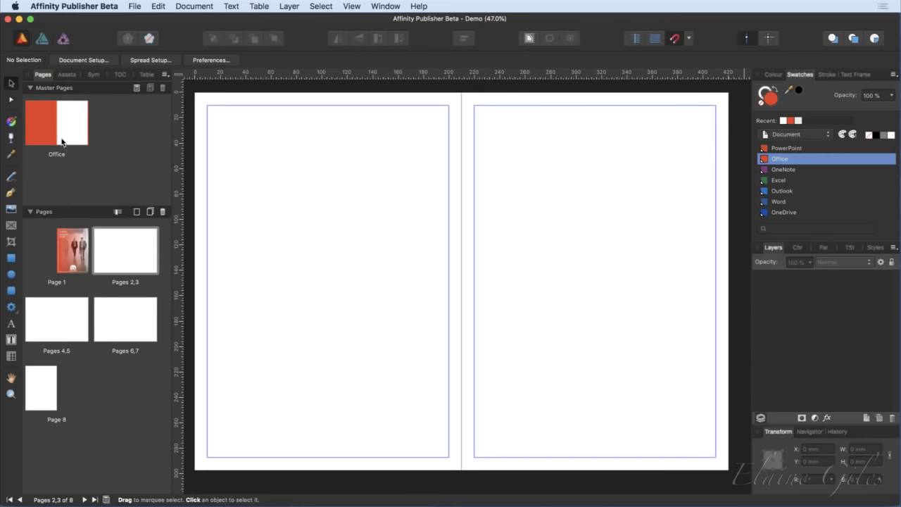
{"action": "left_click_drag", "start_coordinate": [56, 125], "coordinate": [125, 255]}
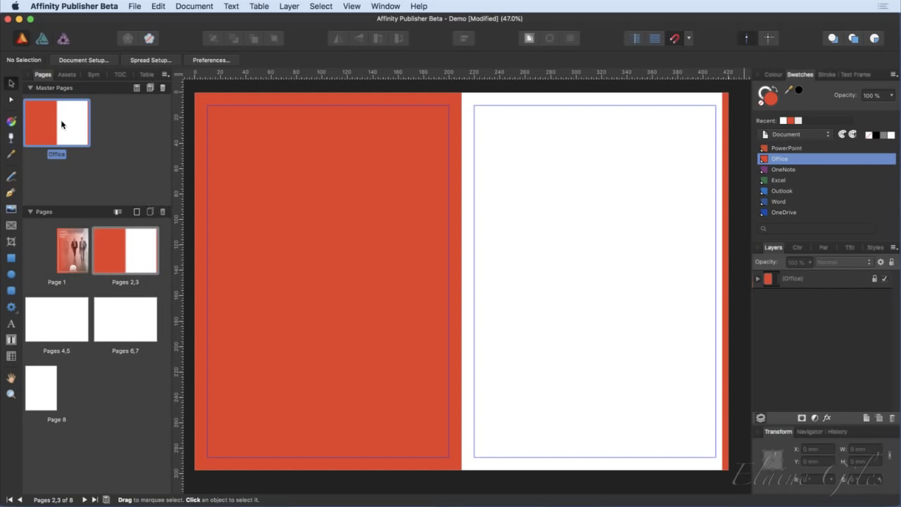
{"action": "left_click", "coordinate": [131, 260]}
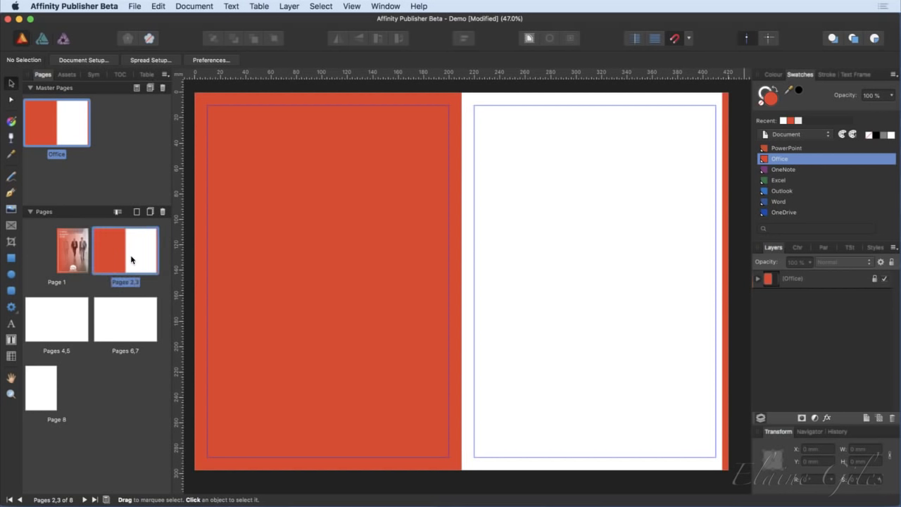
{"action": "left_click_drag", "start_coordinate": [60, 121], "coordinate": [56, 312]}
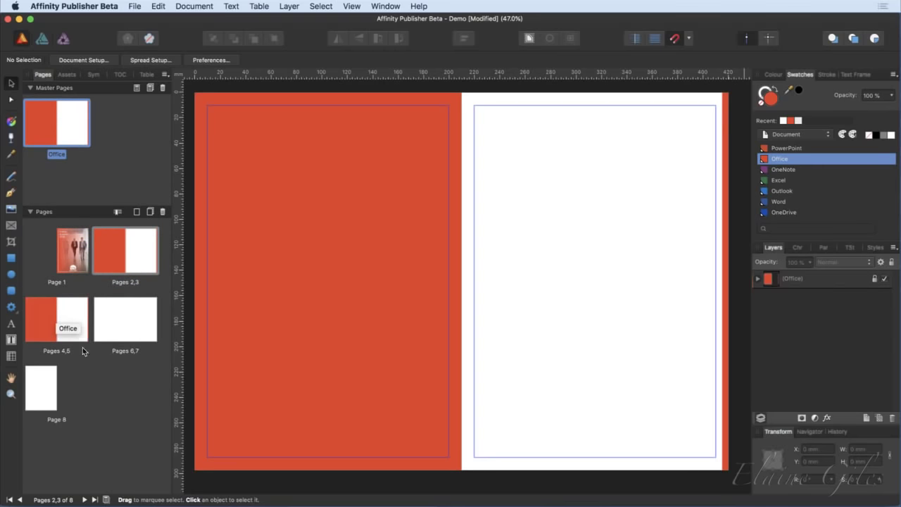
{"action": "left_click", "coordinate": [70, 321]}
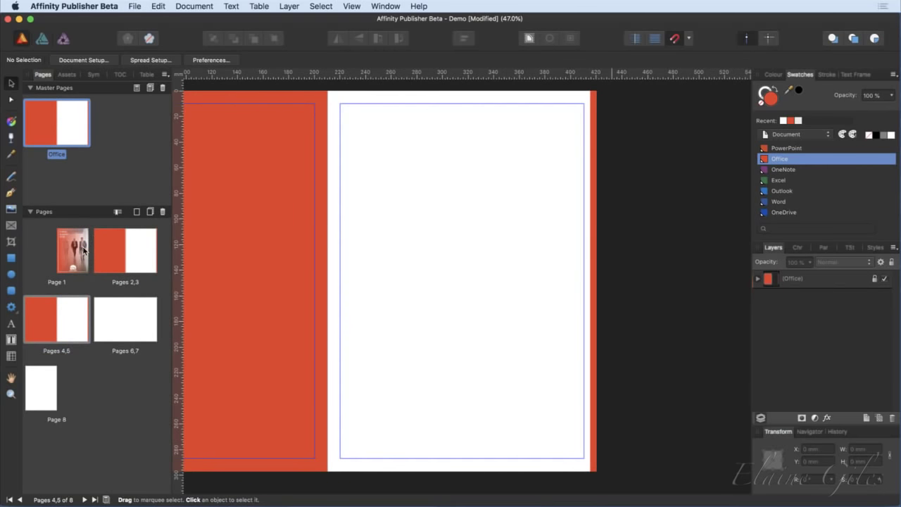
{"action": "left_click", "coordinate": [127, 253]}
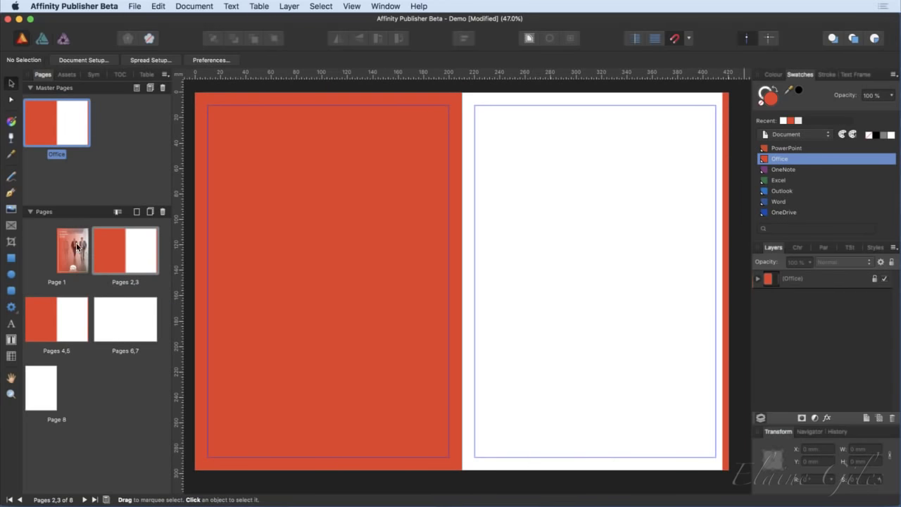
{"action": "left_click", "coordinate": [65, 238]}
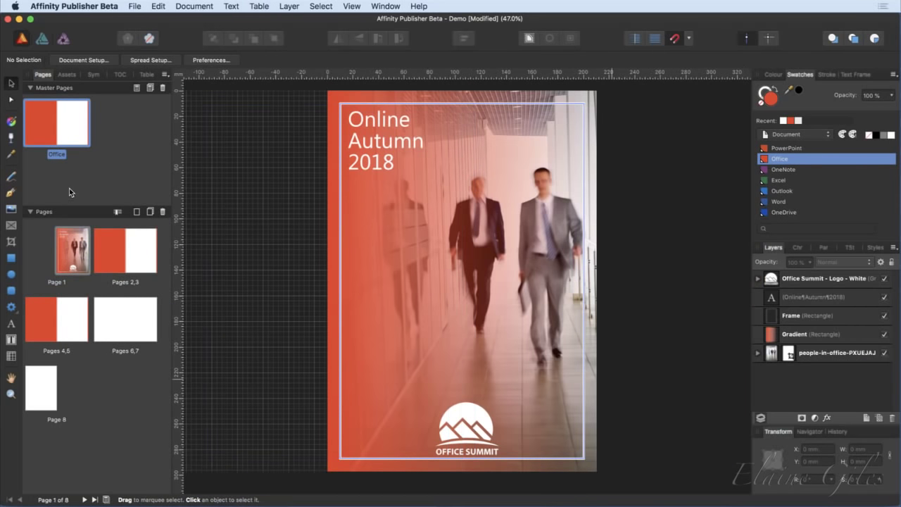
On the Office master's left-hand page, draw a 60 × 10 mm rectangle at X 0, Y 10 mm and fill it white.
{"action": "double_click", "coordinate": [56, 121]}
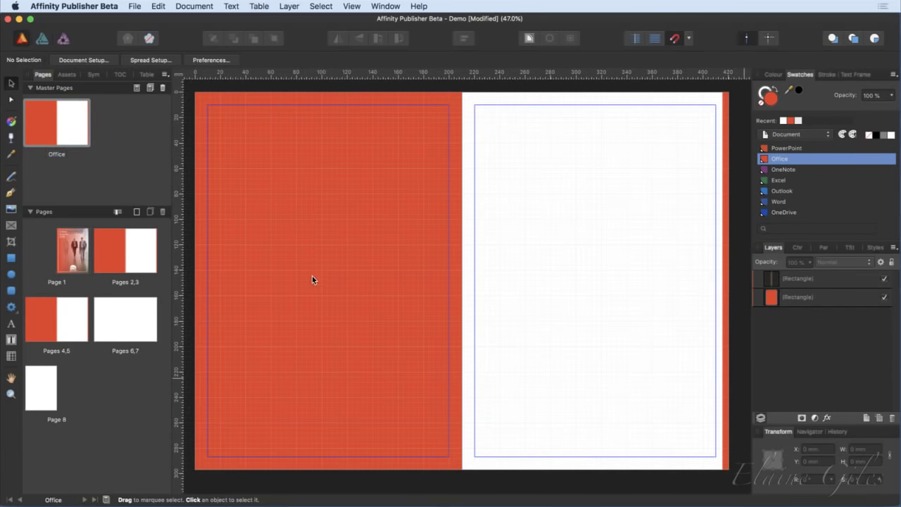
{"action": "left_click", "coordinate": [10, 257]}
{"action": "left_click_drag", "start_coordinate": [195, 106], "coordinate": [271, 118]}
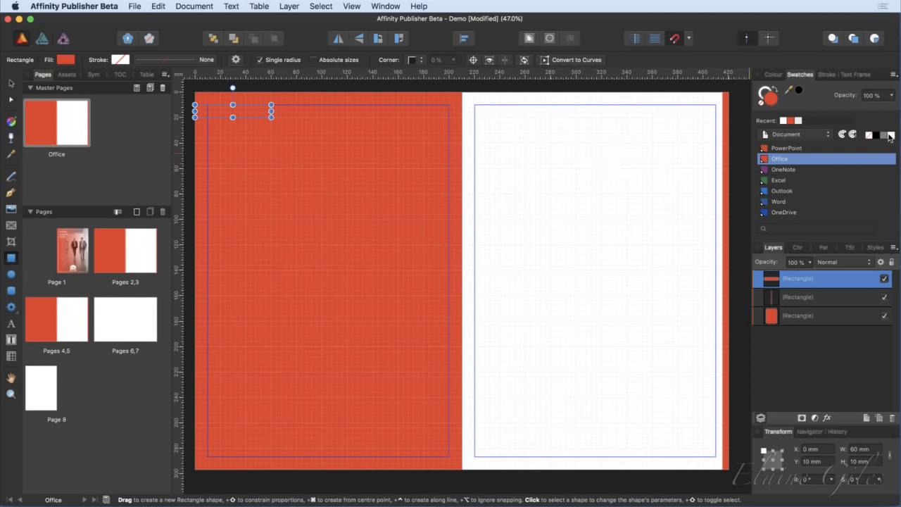
{"action": "left_click", "coordinate": [892, 135]}
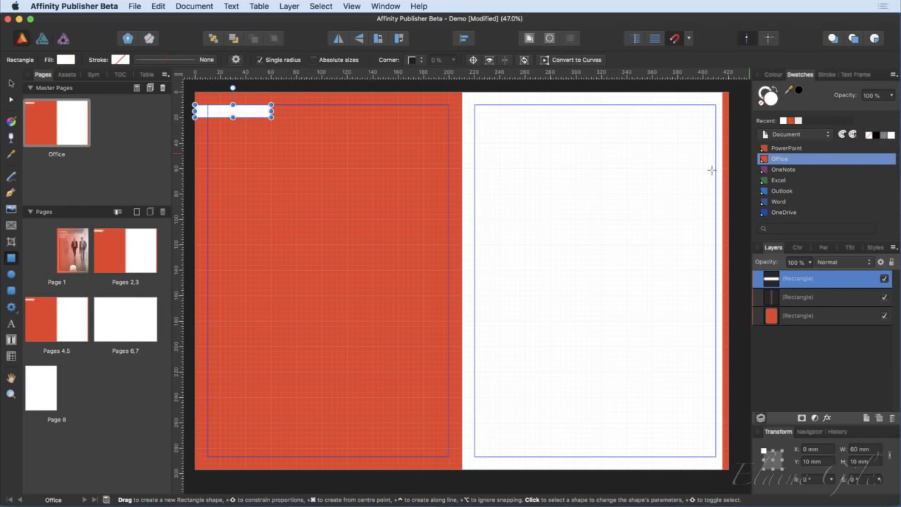
{"action": "left_click", "coordinate": [11, 326]}
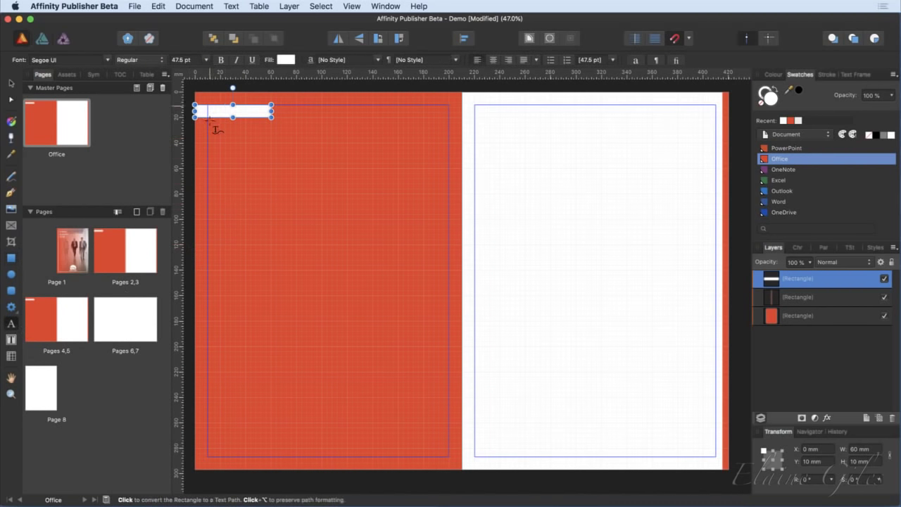
{"action": "mouse_move", "coordinate": [210, 112]}
{"action": "left_mouse_down"}
{"action": "mouse_move", "coordinate": [216, 128]}
{"action": "mouse_move", "coordinate": [231, 130]}
{"action": "left_mouse_up"}
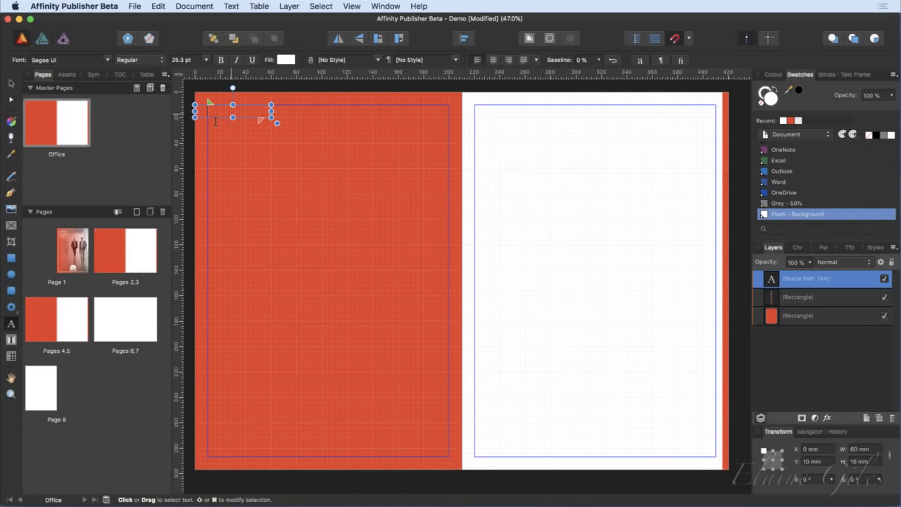
{"action": "scroll", "coordinate": [218, 131], "scroll_direction": "up", "scroll_amount": 3}
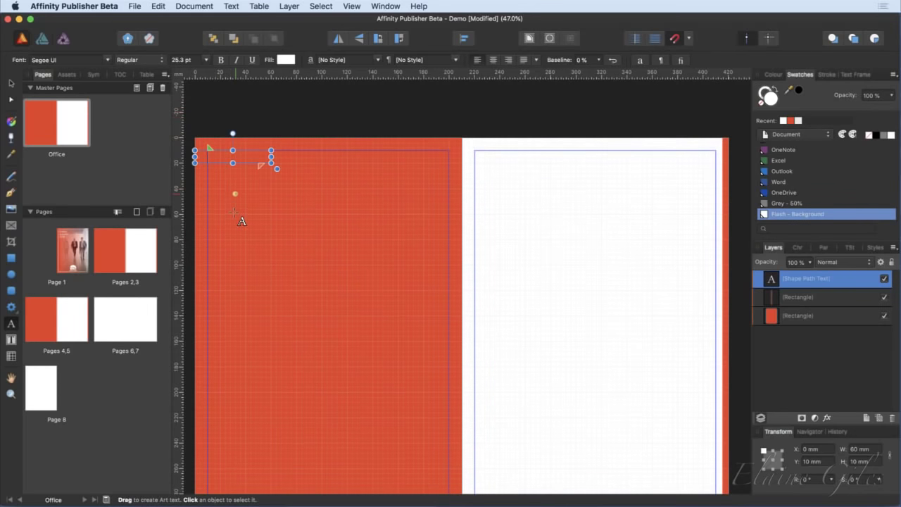
{"action": "key", "text": "Escape"}
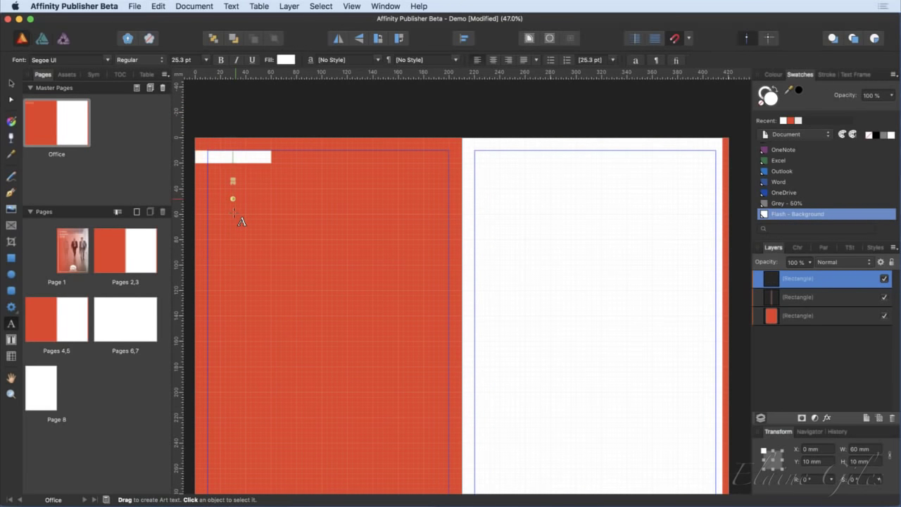
Draw a text frame about 38 × 8 mm at X 10, Y 12 mm over the white rectangle and enter "Office".
{"action": "left_click", "coordinate": [11, 340]}
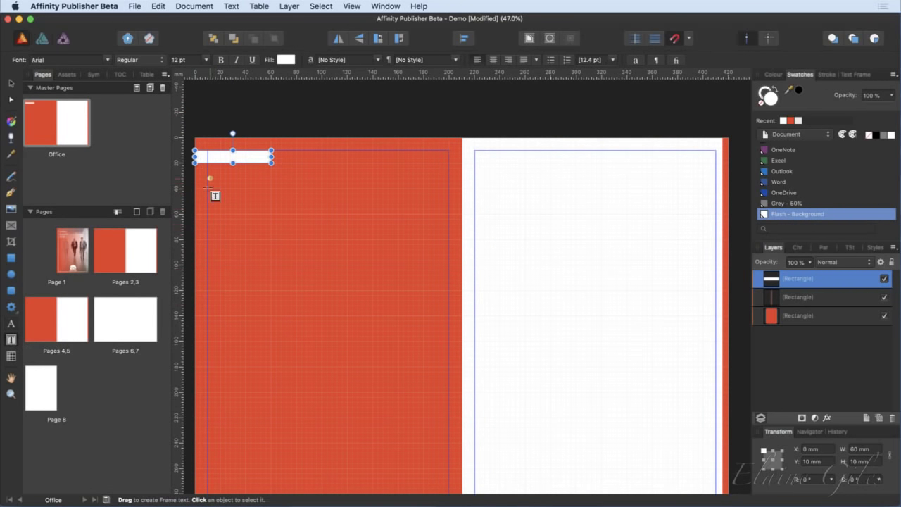
{"action": "left_click_drag", "start_coordinate": [208, 161], "coordinate": [256, 177]}
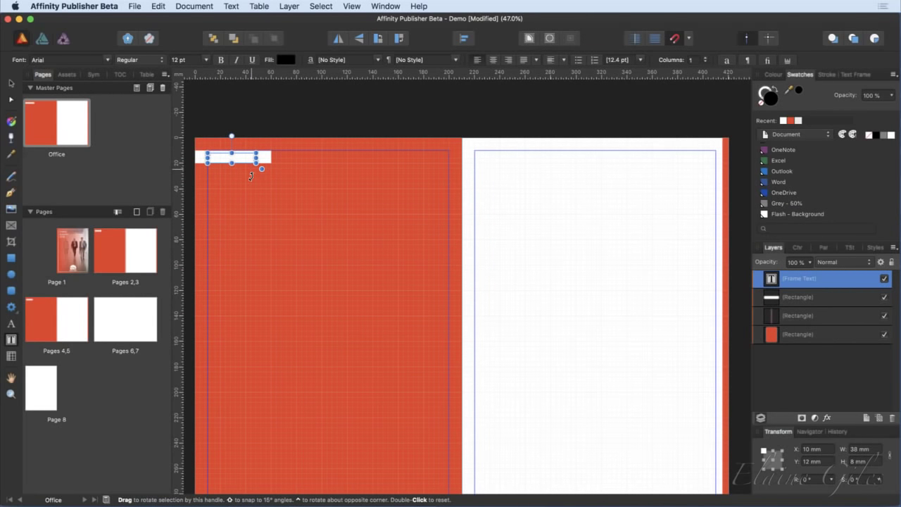
{"action": "type", "text": "Office"}
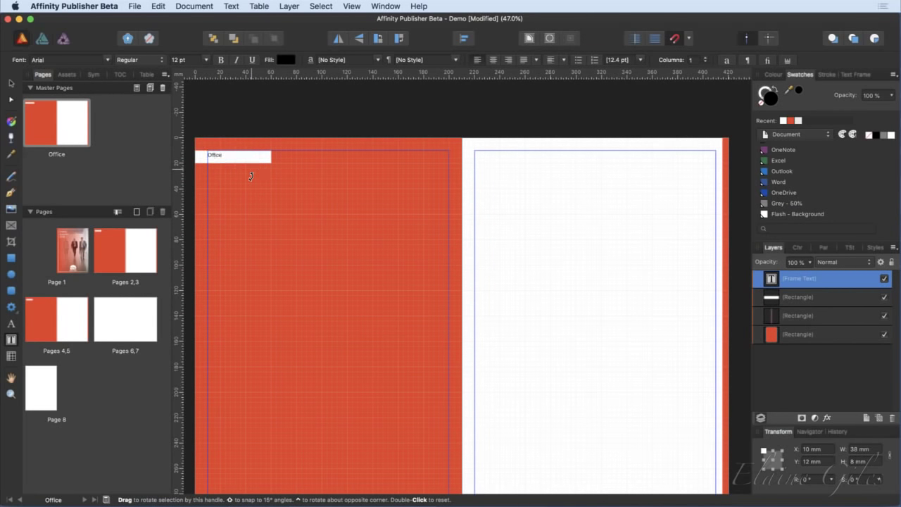
Format all of the "Office" label's text as 20 pt Segoe UI.
{"action": "key", "text": "super+a"}
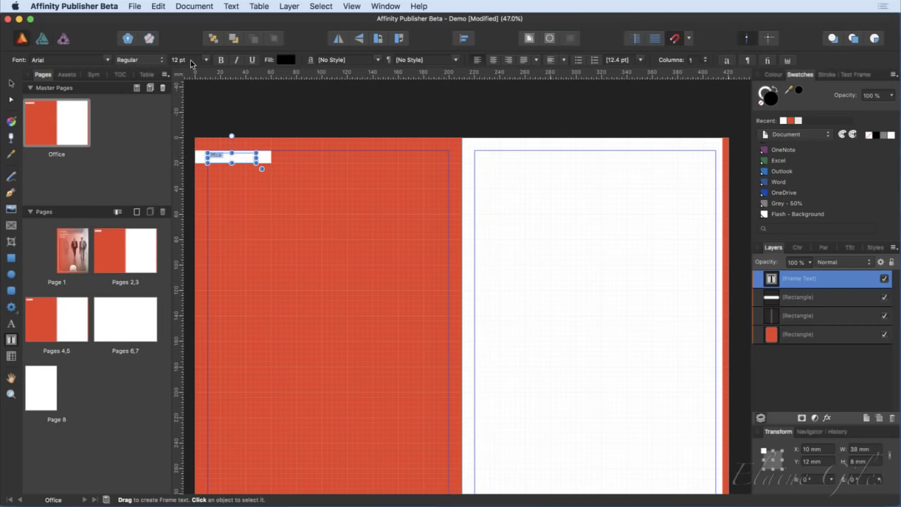
{"action": "left_click", "coordinate": [207, 60]}
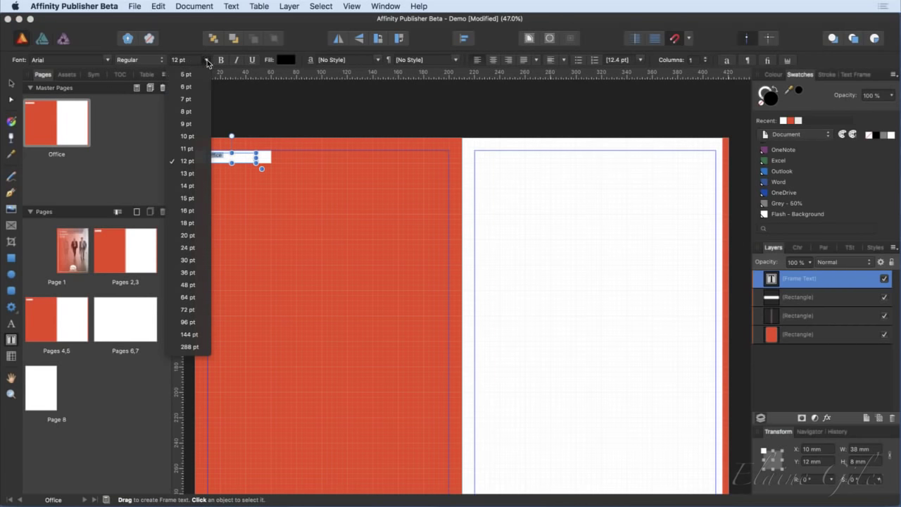
{"action": "left_click", "coordinate": [195, 235]}
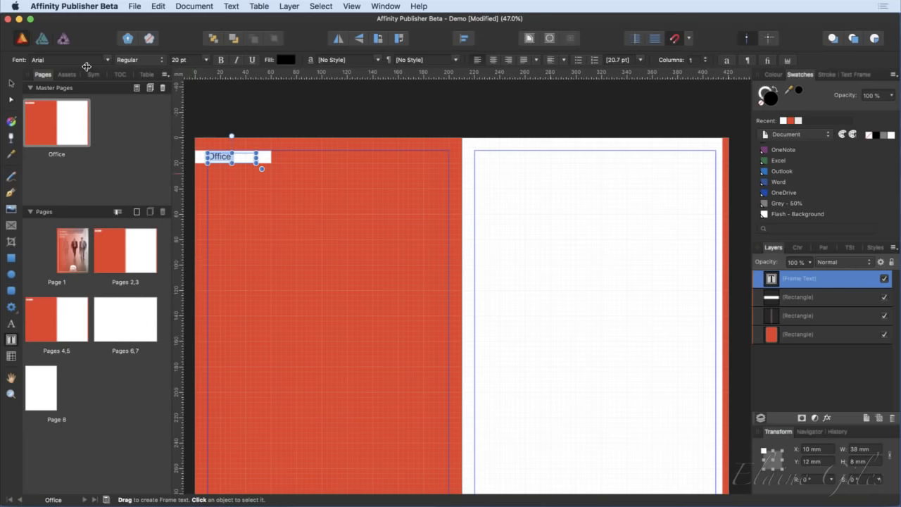
{"action": "left_click", "coordinate": [108, 61]}
{"action": "left_click", "coordinate": [84, 60]}
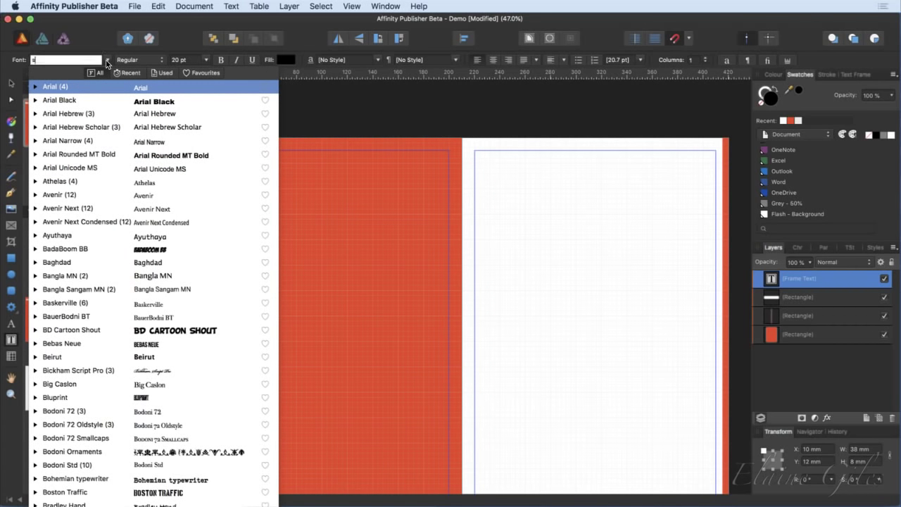
{"action": "type", "text": "seg"}
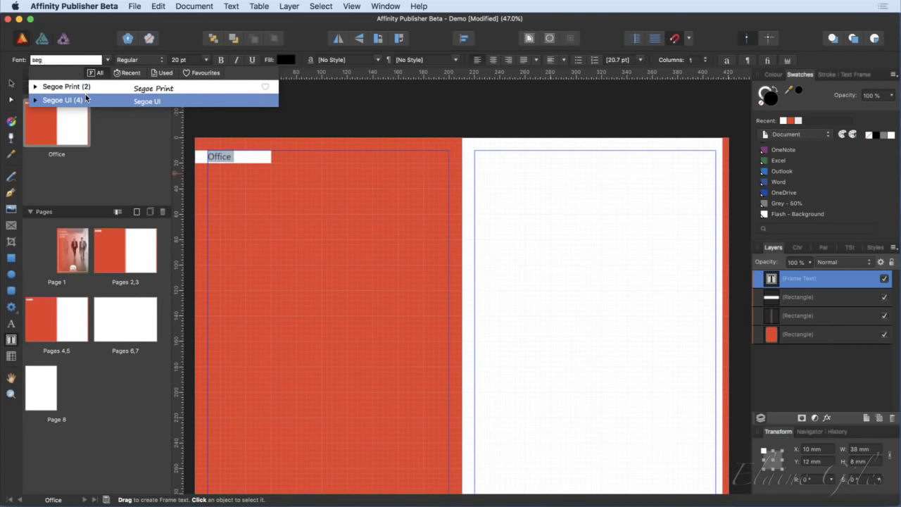
{"action": "left_click", "coordinate": [83, 100]}
Colour the "Office" label with the red Office swatch, deselect it, and check the label on the spreads of pages 2–3 and 4–5.
{"action": "left_click", "coordinate": [11, 83]}
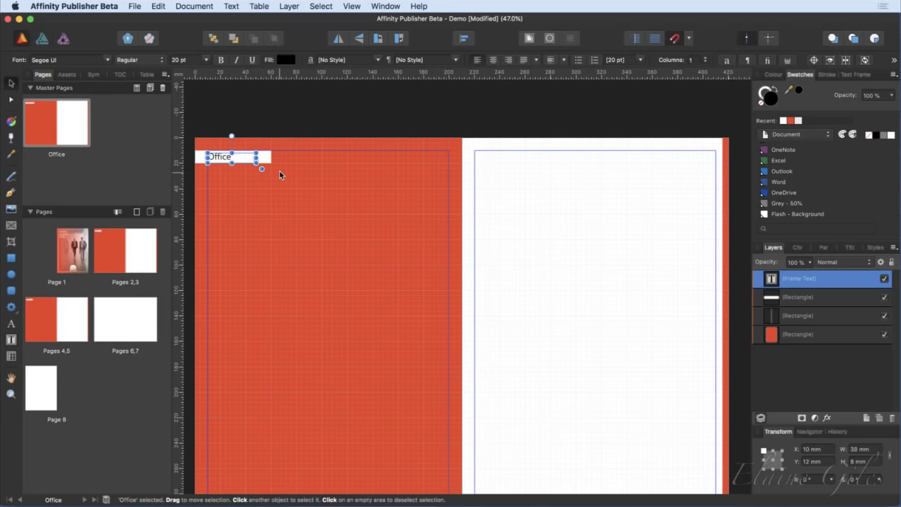
{"action": "scroll", "coordinate": [282, 172], "scroll_direction": "down", "scroll_amount": 3}
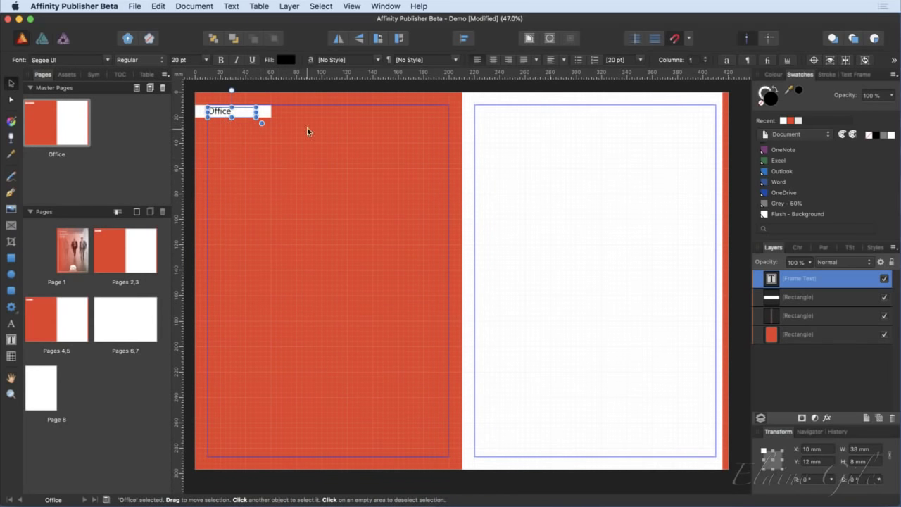
{"action": "scroll", "coordinate": [787, 167], "scroll_direction": "up", "scroll_amount": 2}
{"action": "left_click", "coordinate": [774, 160]}
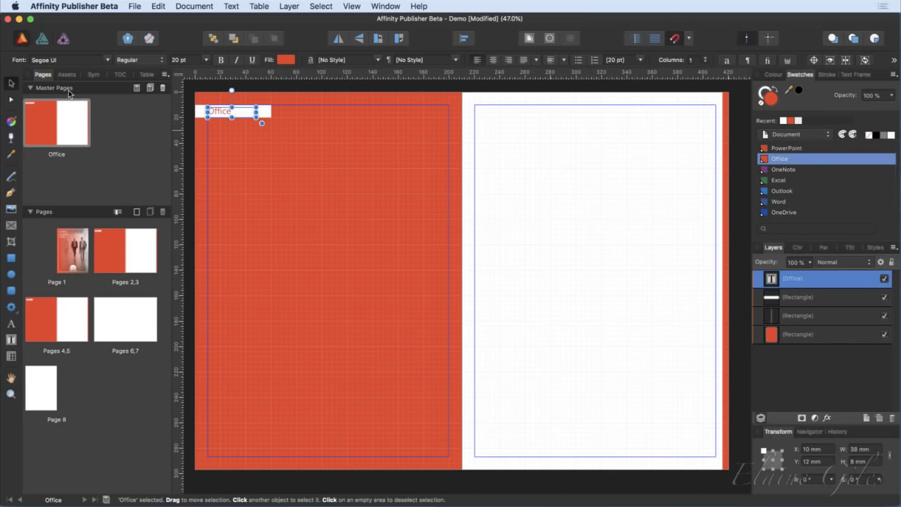
{"action": "left_click", "coordinate": [670, 89]}
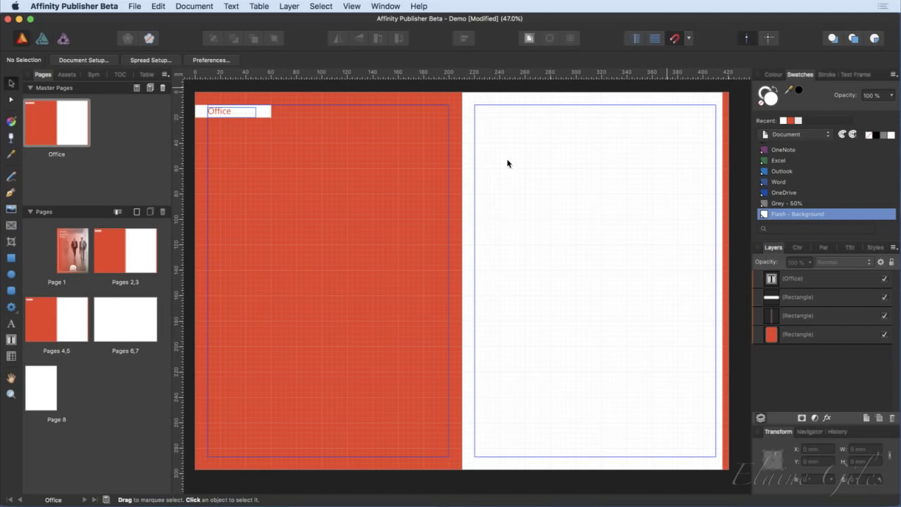
{"action": "left_click", "coordinate": [123, 259]}
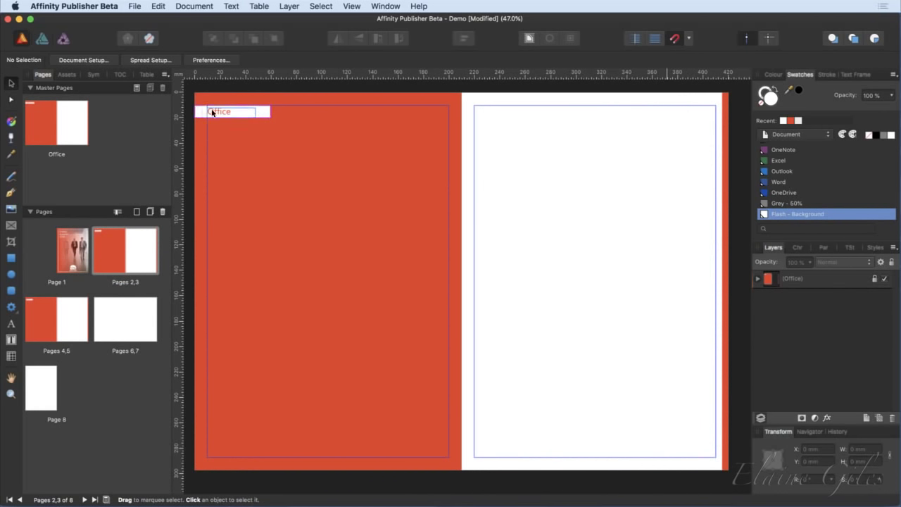
{"action": "left_click", "coordinate": [48, 317]}
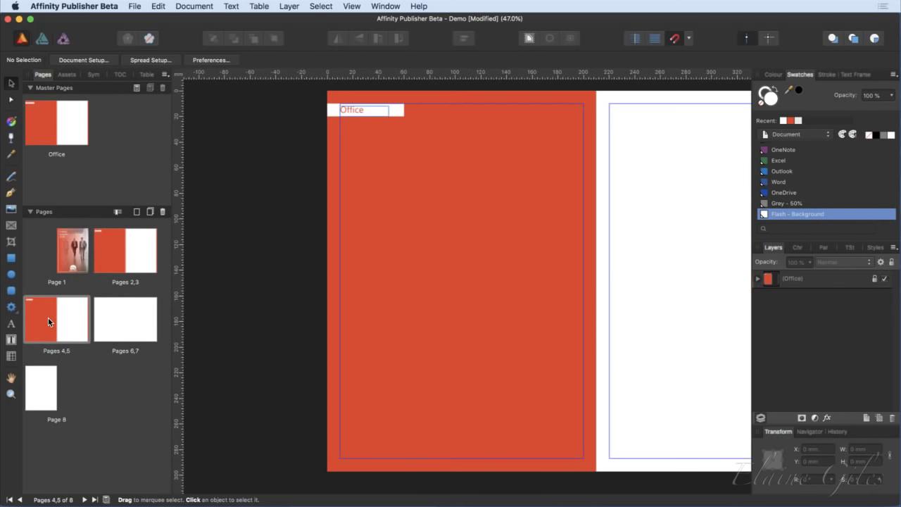
Below the Office master's left-hand margin, add a 50 × 5 mm frame at X 10, Y 290 mm with white "Page 1" text and check both applied spreads.
{"action": "left_click", "coordinate": [52, 117]}
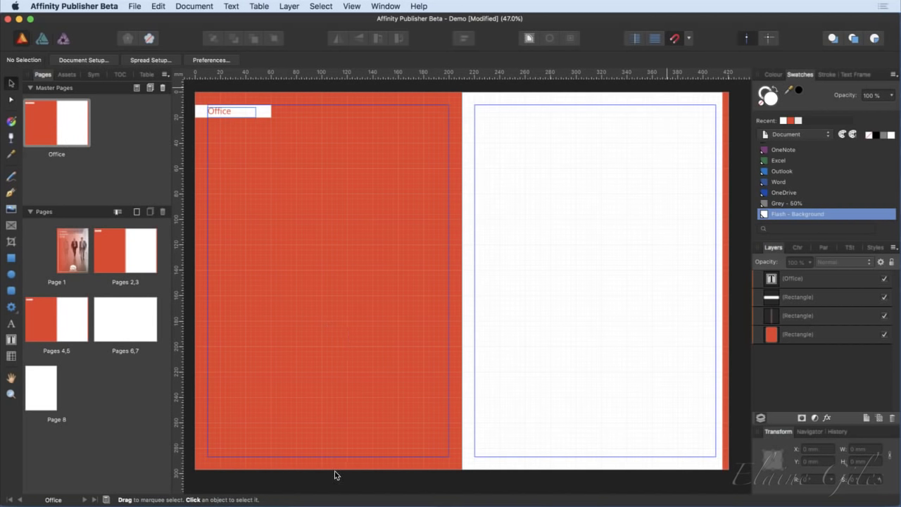
{"action": "scroll", "coordinate": [194, 486], "scroll_direction": "up", "scroll_amount": 5}
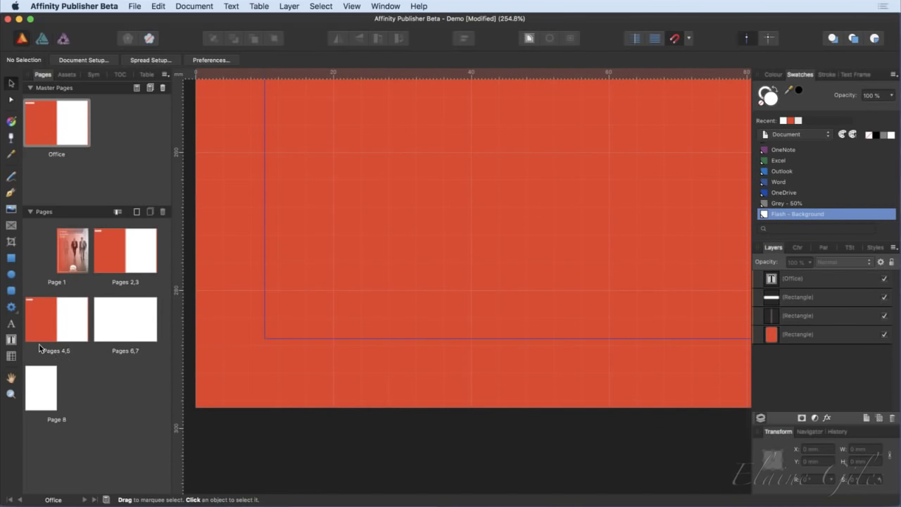
{"action": "left_click", "coordinate": [11, 340]}
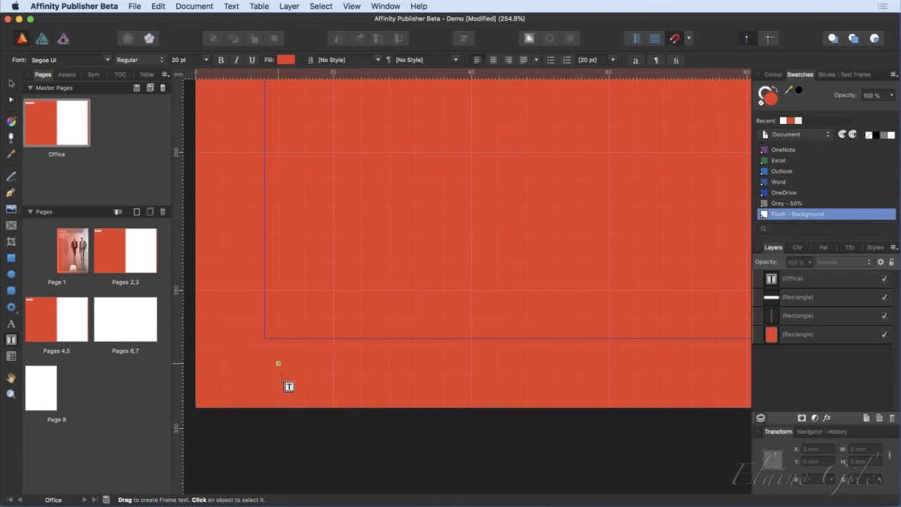
{"action": "left_click_drag", "start_coordinate": [265, 375], "coordinate": [609, 393]}
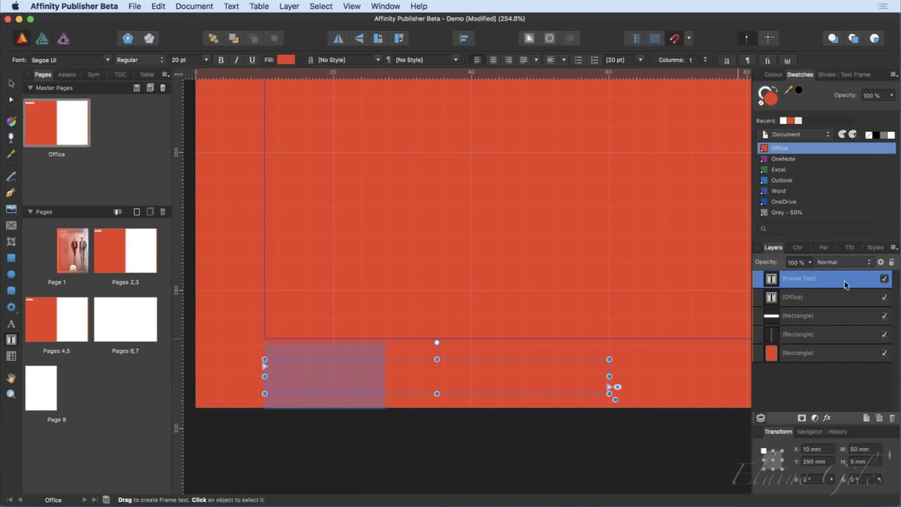
{"action": "left_click", "coordinate": [891, 135]}
{"action": "type", "text": "Page"}
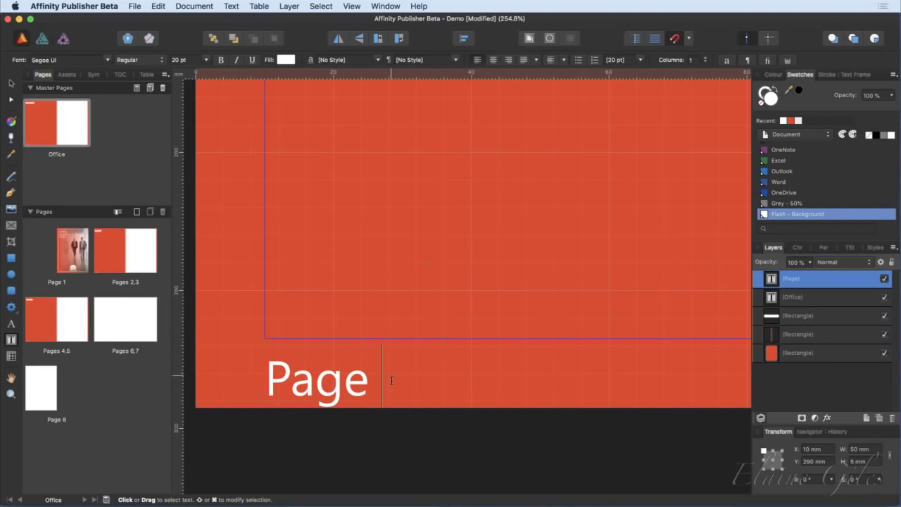
{"action": "type", "text": "1"}
{"action": "key", "text": "Escape"}
{"action": "double_click", "coordinate": [118, 255]}
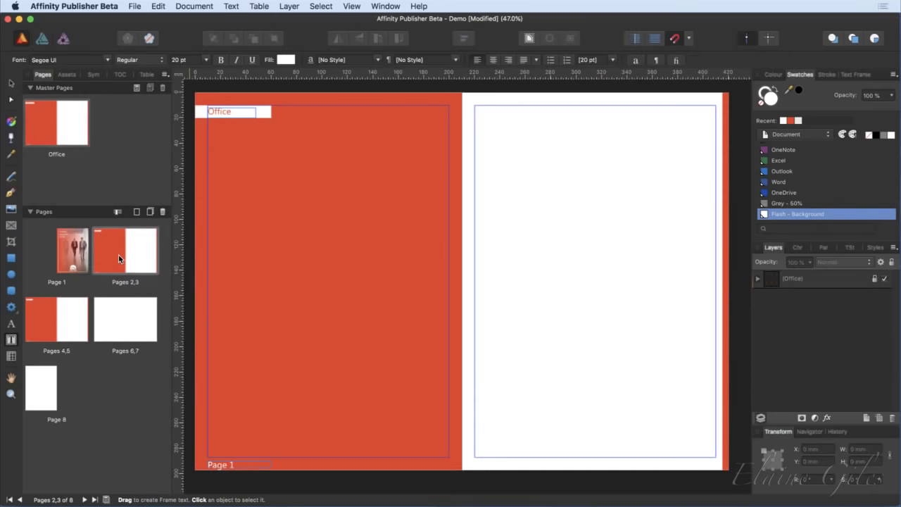
{"action": "double_click", "coordinate": [55, 330]}
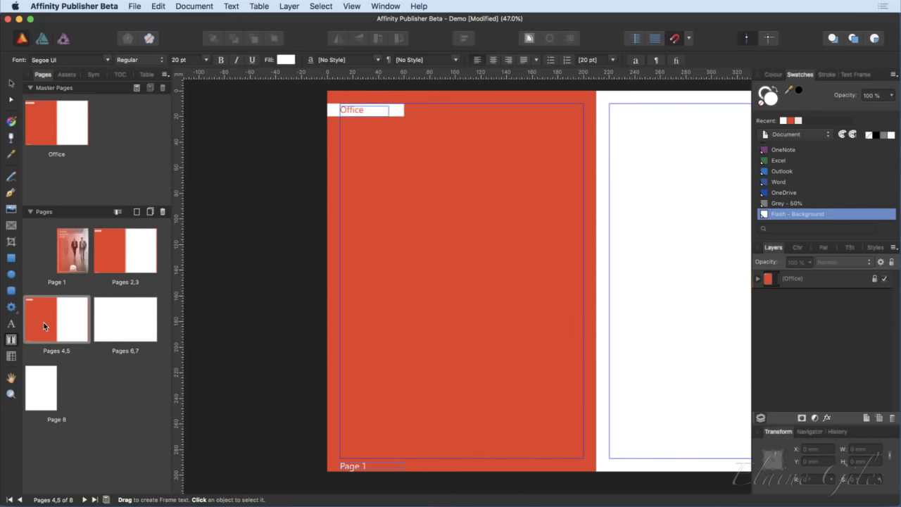
Replace the typed 1 in the Office master's footer with a Page Number field and check the numbering on pages 2–3 and 4–5.
{"action": "double_click", "coordinate": [57, 121]}
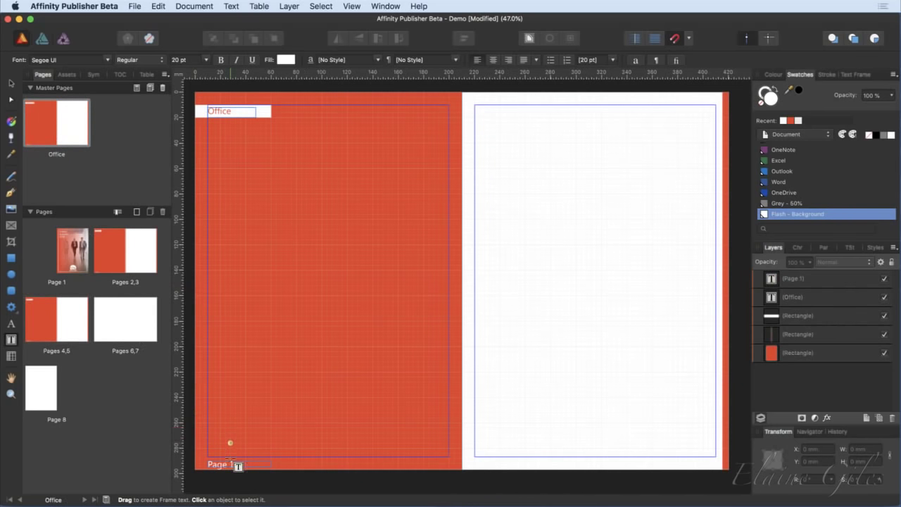
{"action": "scroll", "coordinate": [238, 466], "scroll_direction": "up", "scroll_amount": 10}
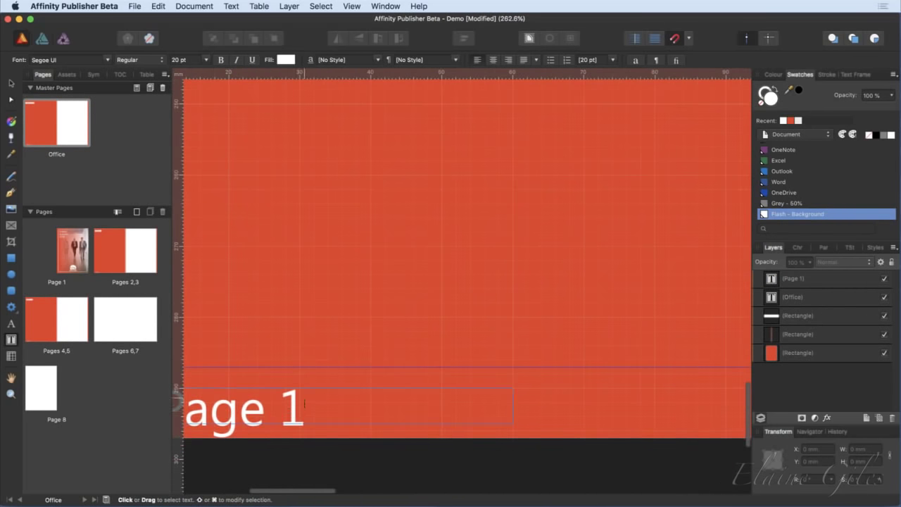
{"action": "double_click", "coordinate": [304, 403]}
{"action": "key", "text": "BackSpace"}
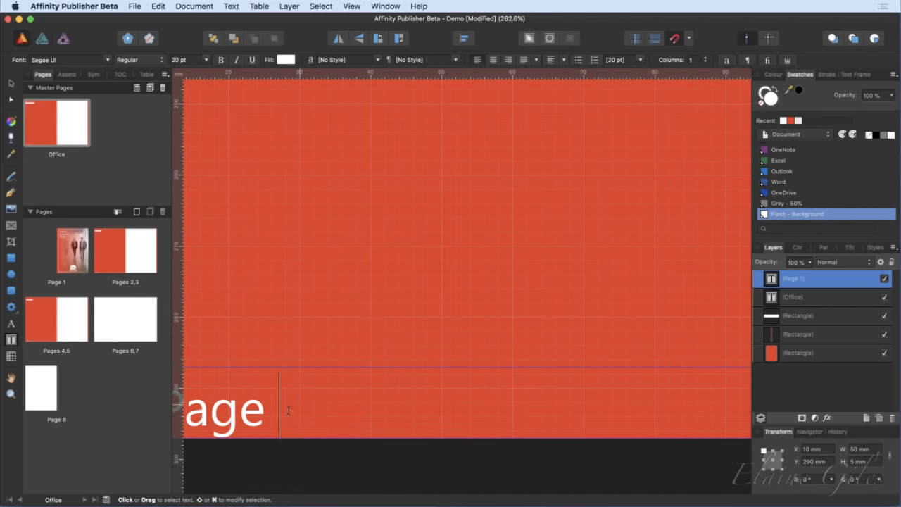
{"action": "key", "text": "Escape"}
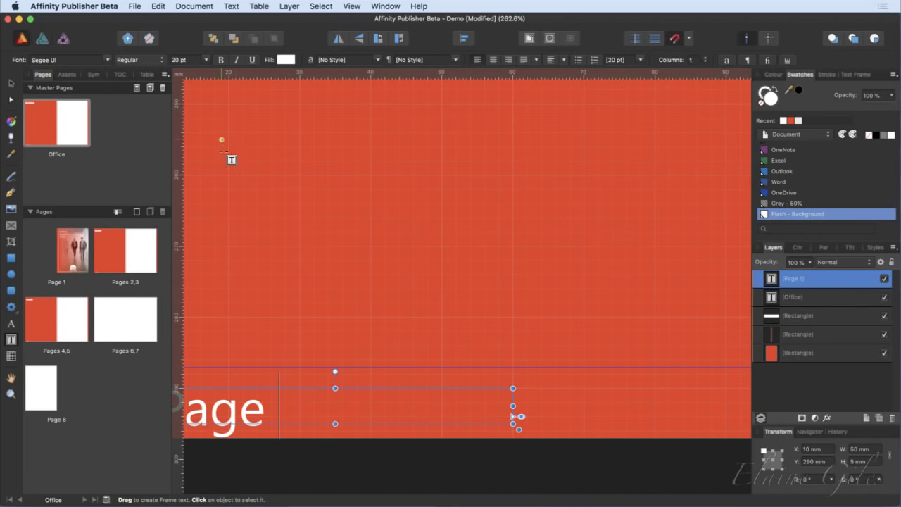
{"action": "left_click", "coordinate": [232, 6]}
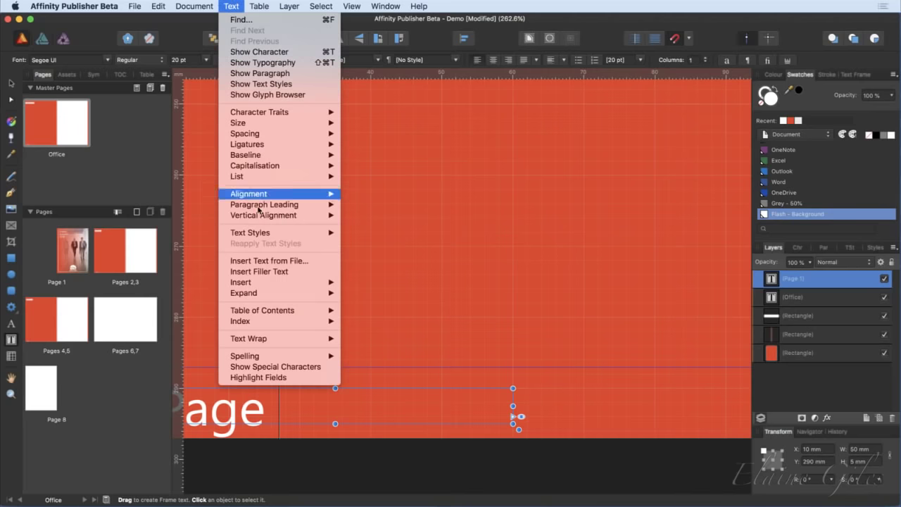
{"action": "mouse_move", "coordinate": [286, 285]}
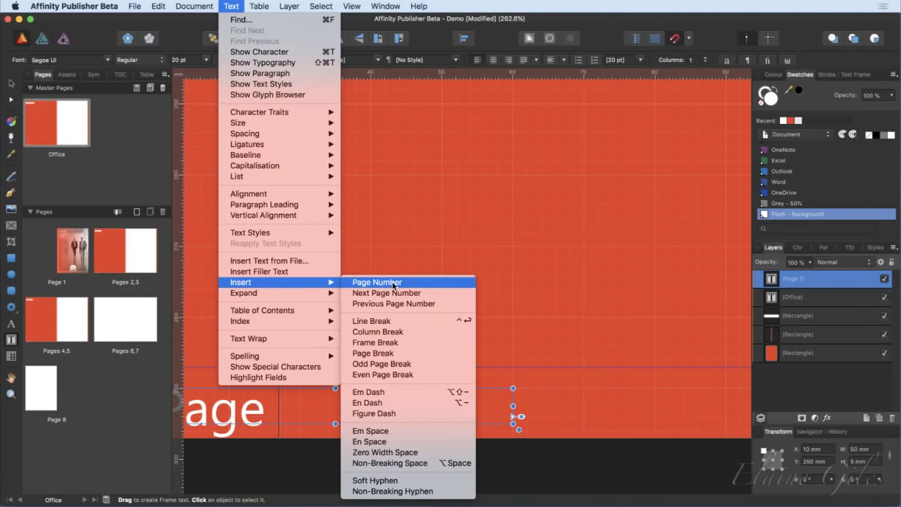
{"action": "left_click", "coordinate": [392, 282]}
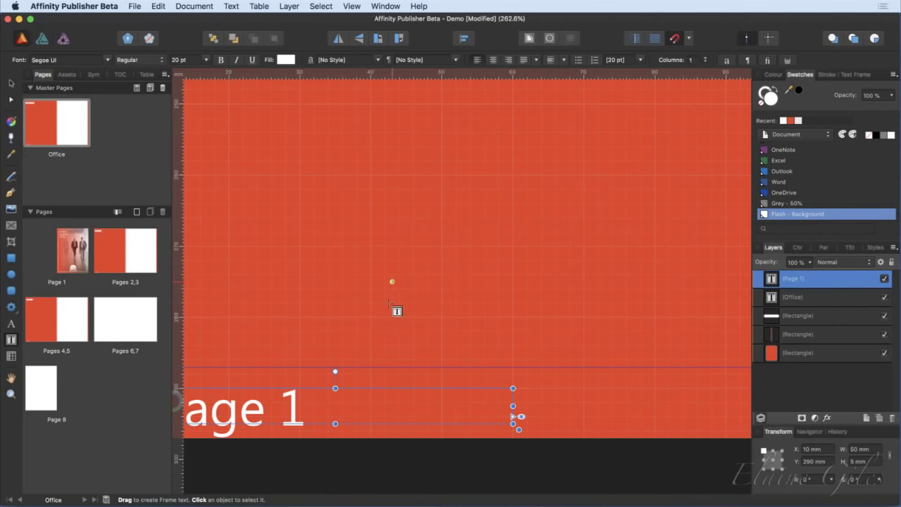
{"action": "left_click", "coordinate": [117, 256]}
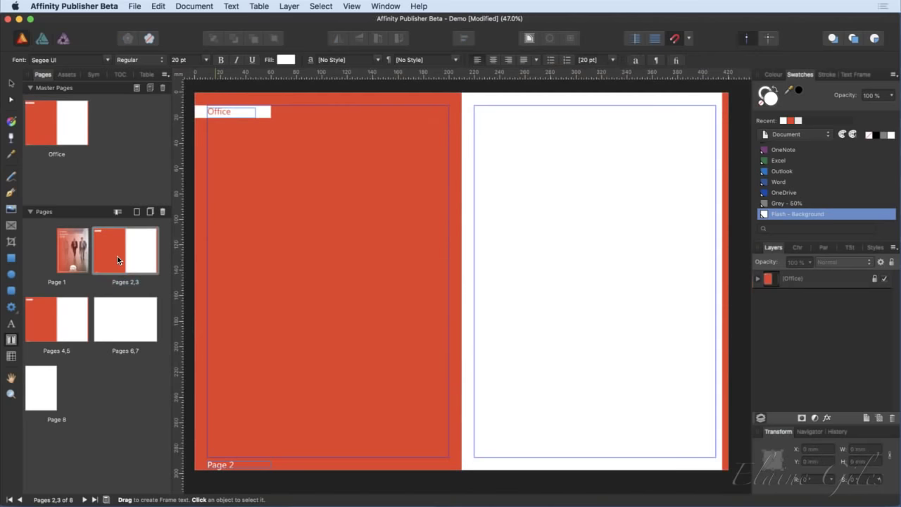
{"action": "scroll", "coordinate": [204, 478], "scroll_direction": "up", "scroll_amount": 5}
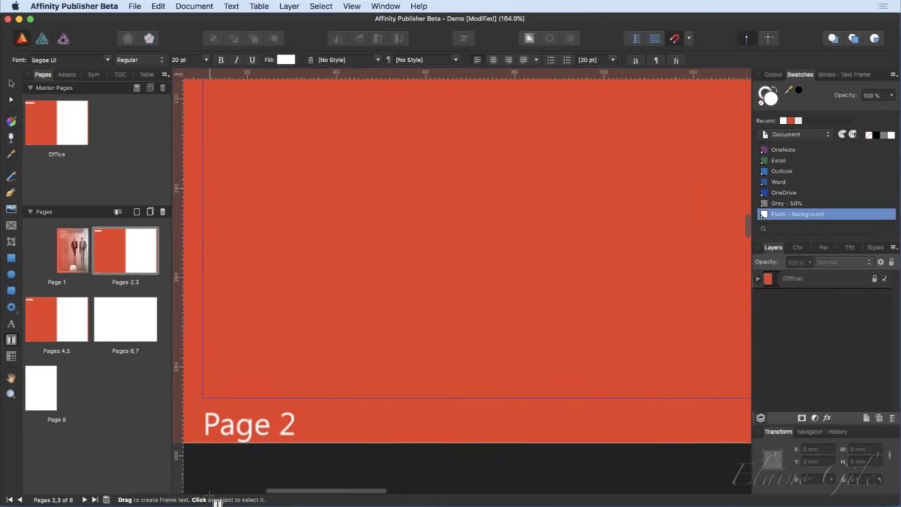
{"action": "left_click", "coordinate": [51, 323]}
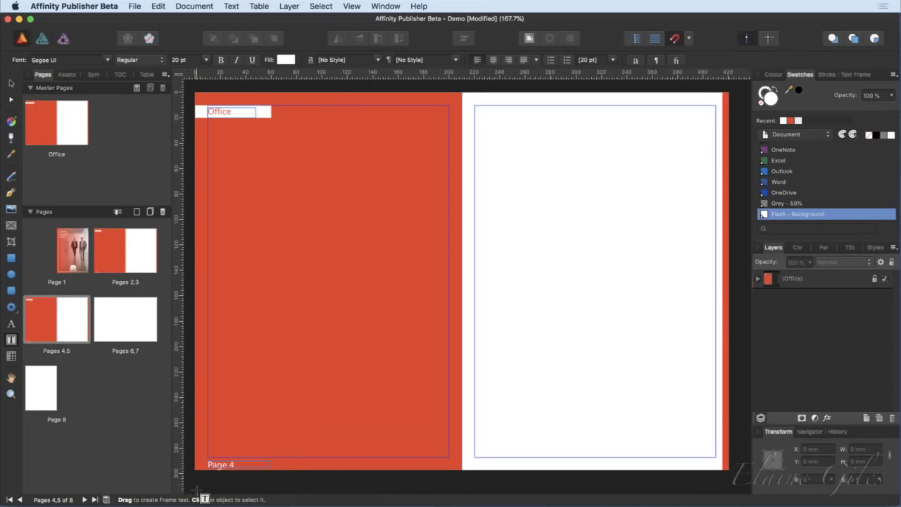
Reduce the "Page" number footer text on the Office master's red page to 11 pt and deselect it.
{"action": "scroll", "coordinate": [199, 492], "scroll_direction": "up", "scroll_amount": 5}
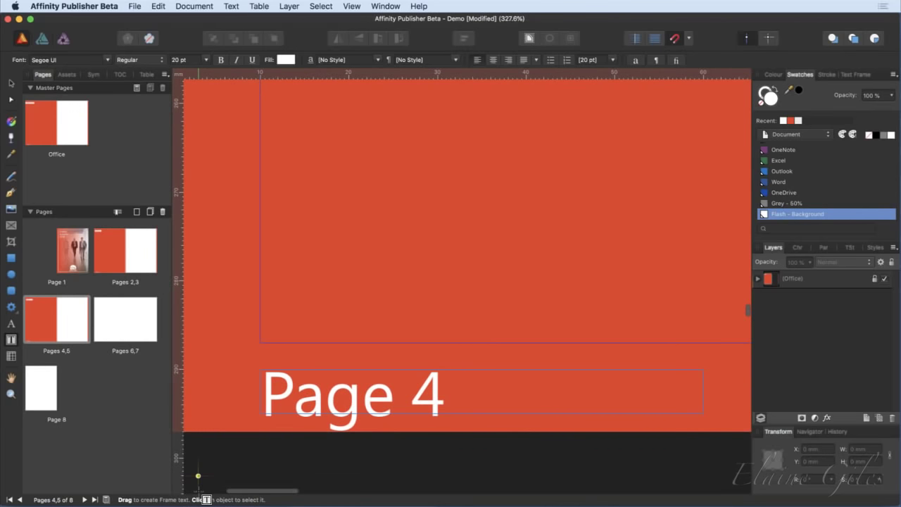
{"action": "double_click", "coordinate": [66, 139]}
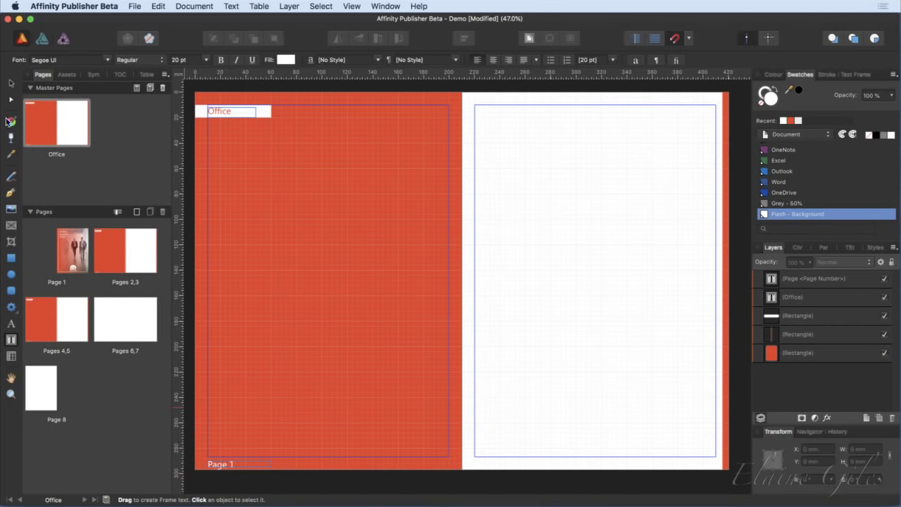
{"action": "left_click", "coordinate": [10, 83]}
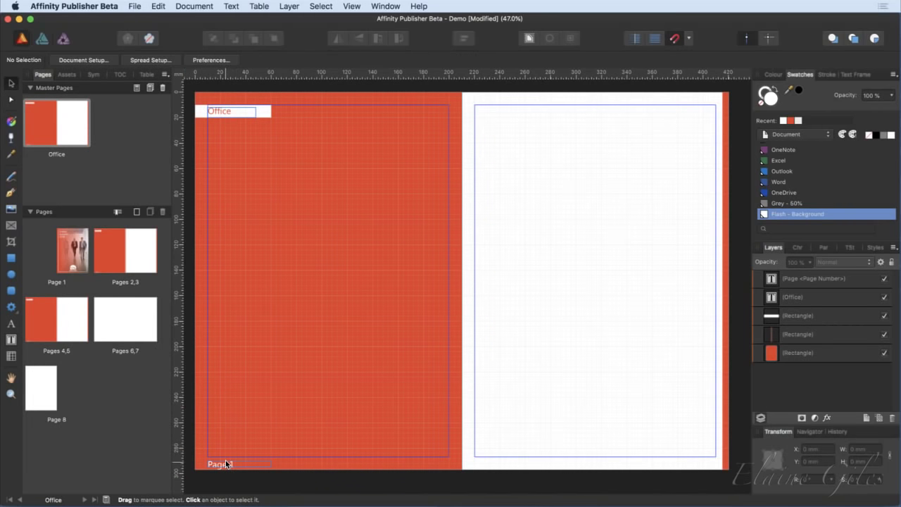
{"action": "left_click", "coordinate": [225, 460]}
{"action": "left_click", "coordinate": [179, 59]}
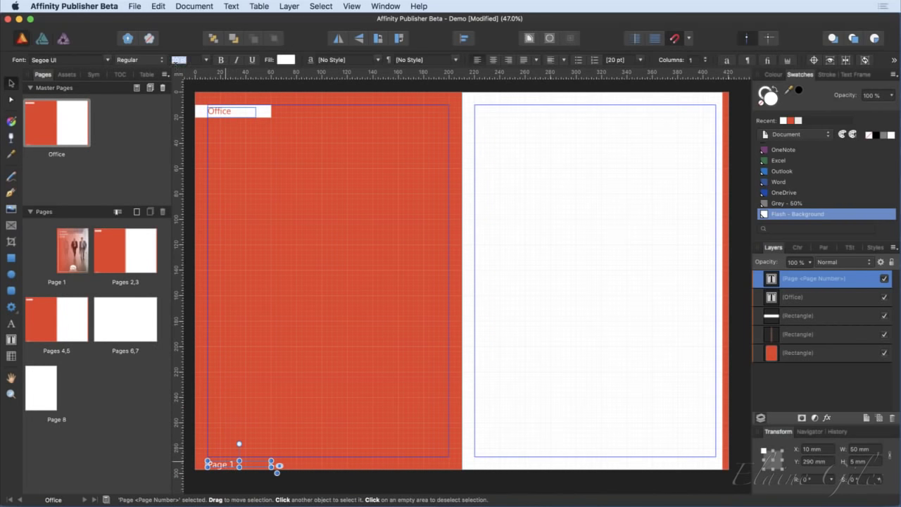
{"action": "type", "text": "11"}
{"action": "key", "text": "Return"}
{"action": "left_click", "coordinate": [618, 315]}
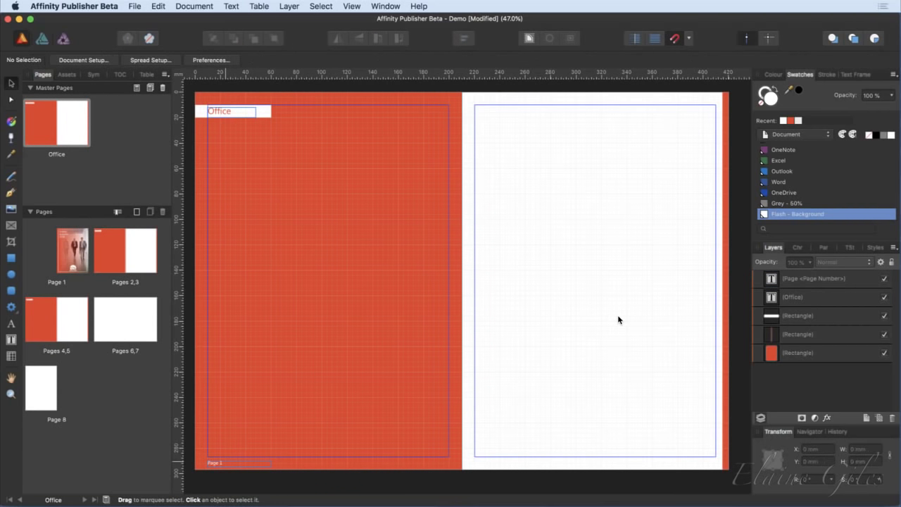
Copy the page-number footer to the master's white page at X 360, Y 289.5 mm, coloured with the Office swatch and right-aligned.
{"action": "left_click", "coordinate": [218, 465]}
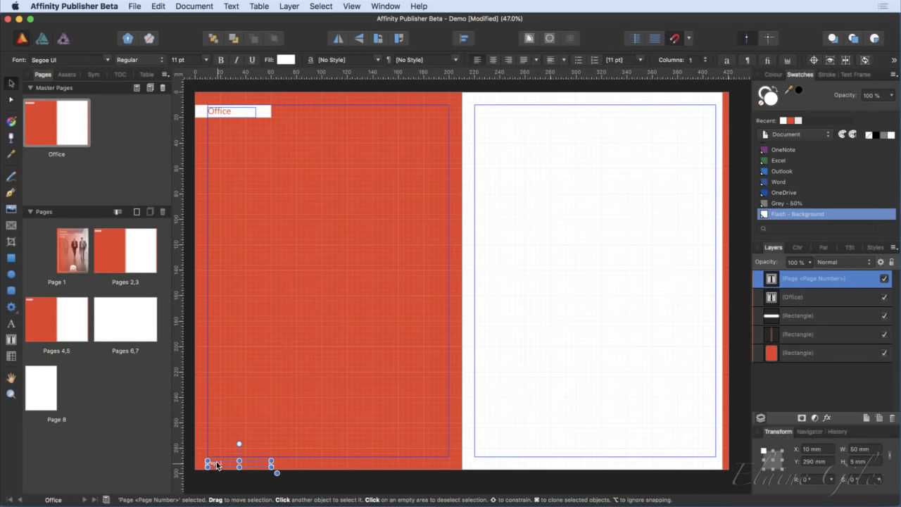
{"action": "left_click_drag", "start_coordinate": [218, 465], "coordinate": [667, 464]}
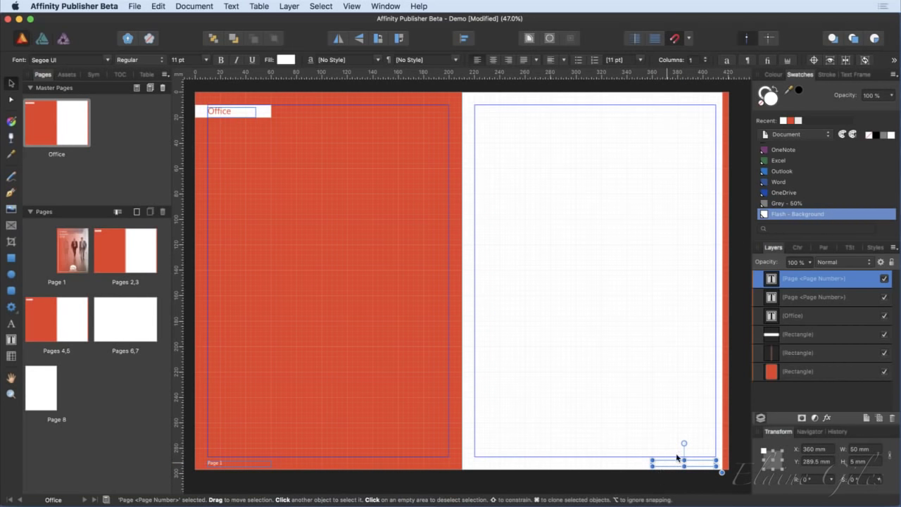
{"action": "scroll", "coordinate": [788, 156], "scroll_direction": "up", "scroll_amount": 2}
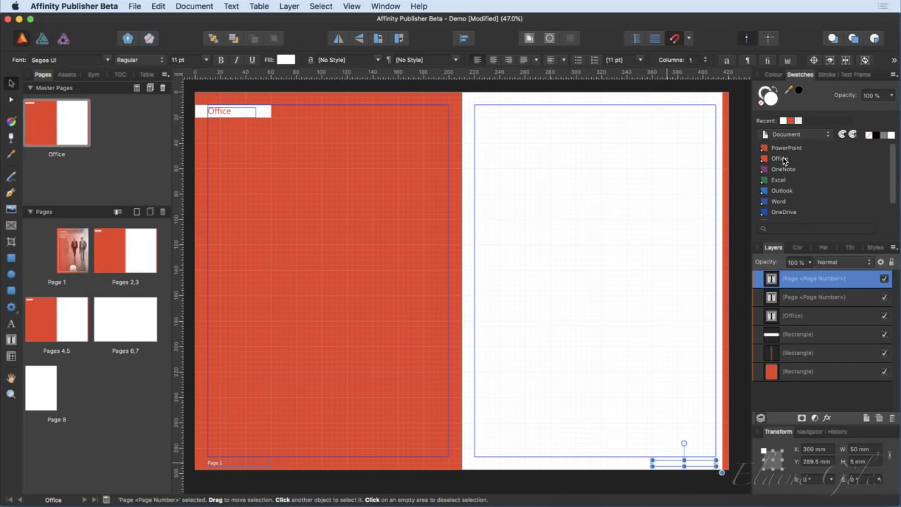
{"action": "left_click", "coordinate": [784, 160]}
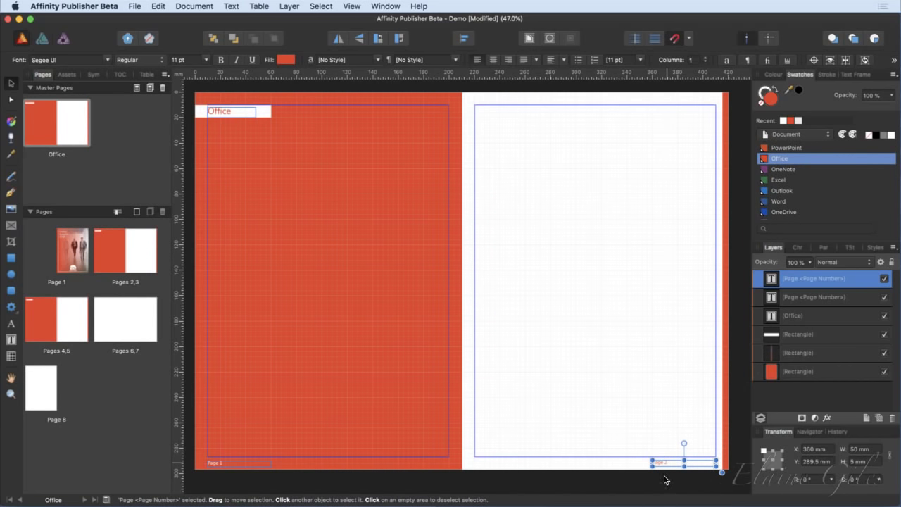
{"action": "left_click", "coordinate": [509, 60]}
{"action": "left_click", "coordinate": [693, 479]}
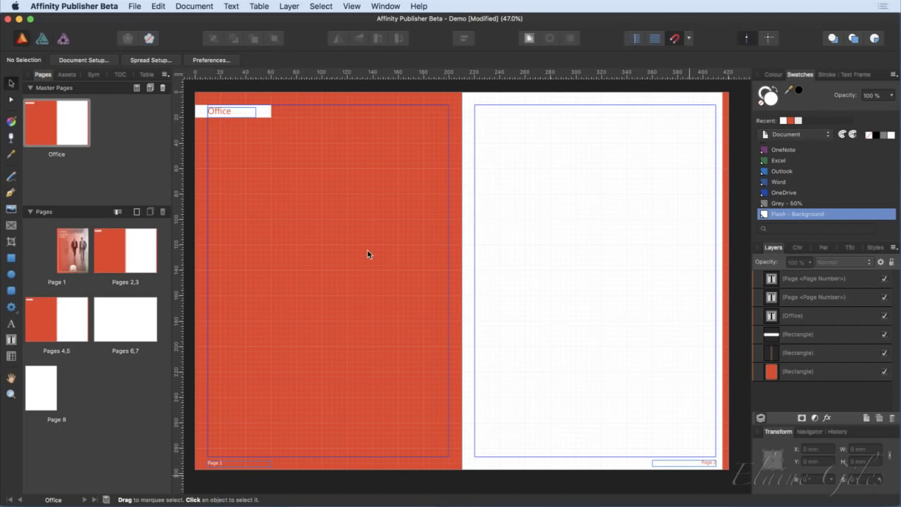
Replace the automatic grid with a basic 10 mm grid with 1 division, and save the document.
{"action": "left_click", "coordinate": [354, 4]}
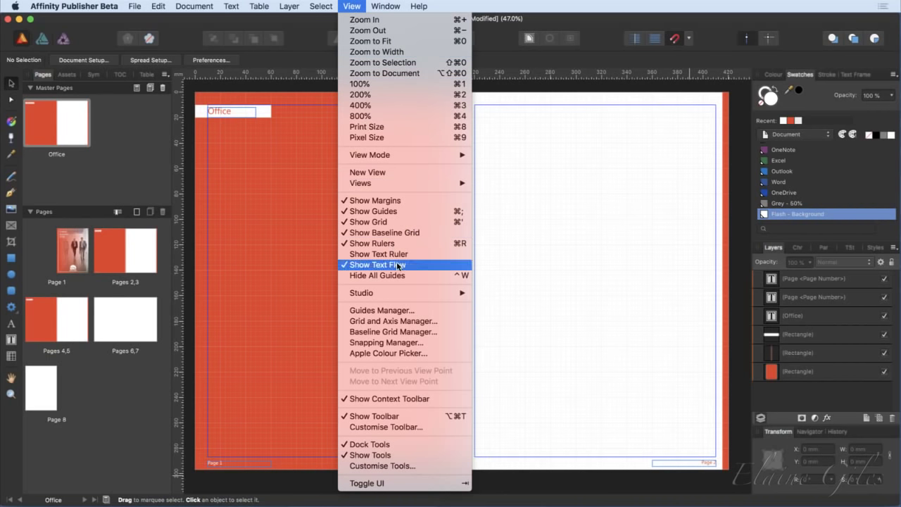
{"action": "left_click", "coordinate": [381, 320]}
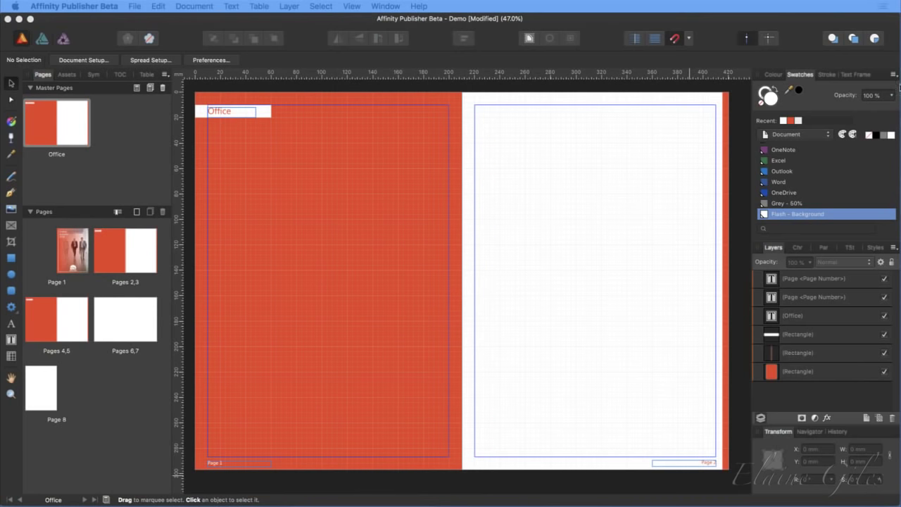
{"action": "left_click_drag", "start_coordinate": [476, 158], "coordinate": [444, 156]}
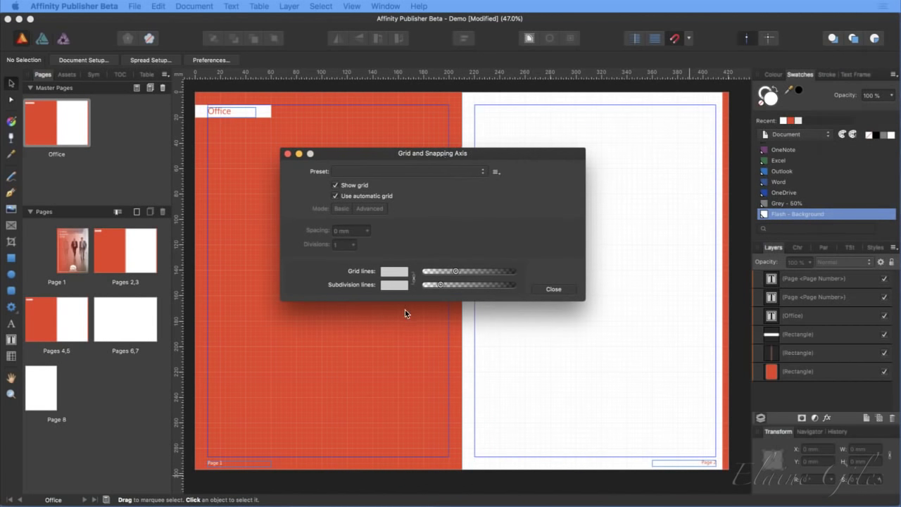
{"action": "left_click", "coordinate": [336, 195]}
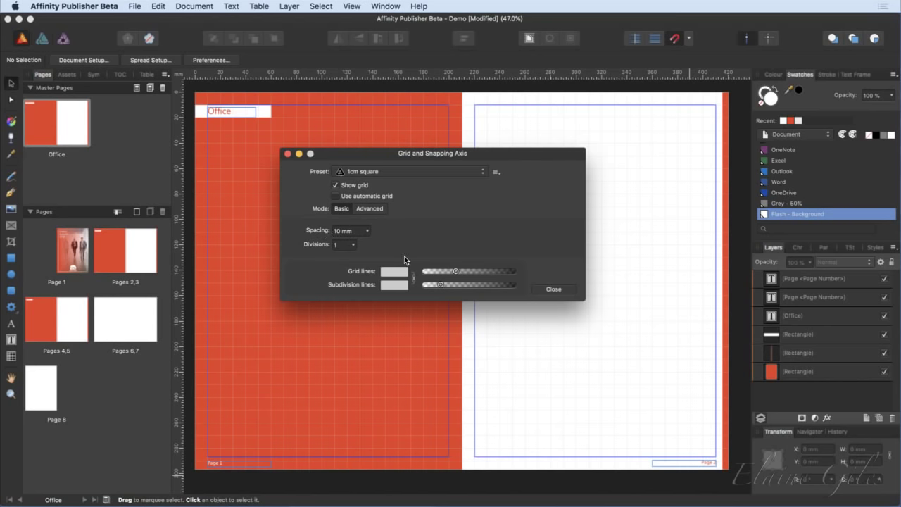
{"action": "left_click", "coordinate": [554, 289]}
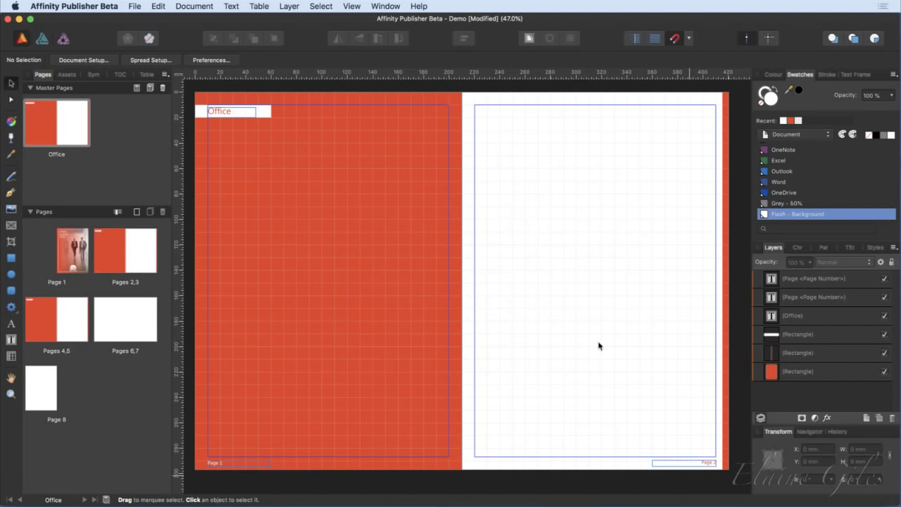
{"action": "key", "text": "super+s"}
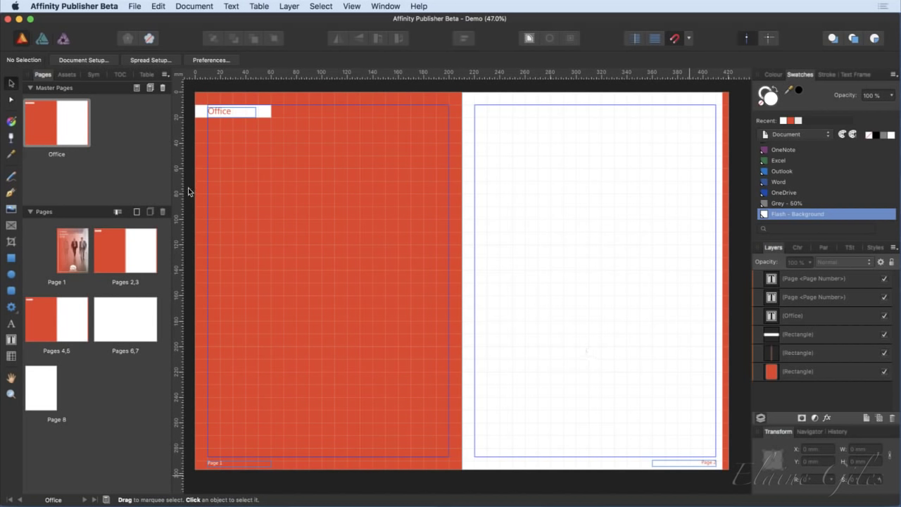
Add vertical guides to the Office master at about 60, 110, 160, 260, 310 and 360 mm.
{"action": "left_click_drag", "start_coordinate": [178, 192], "coordinate": [272, 199]}
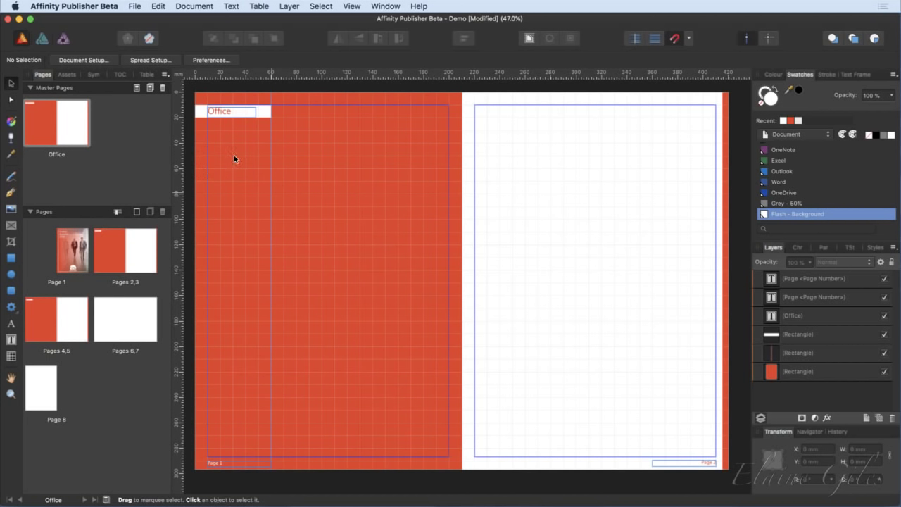
{"action": "left_click_drag", "start_coordinate": [180, 171], "coordinate": [336, 170]}
{"action": "left_click_drag", "start_coordinate": [179, 185], "coordinate": [398, 189]}
{"action": "left_click_drag", "start_coordinate": [180, 195], "coordinate": [651, 200]}
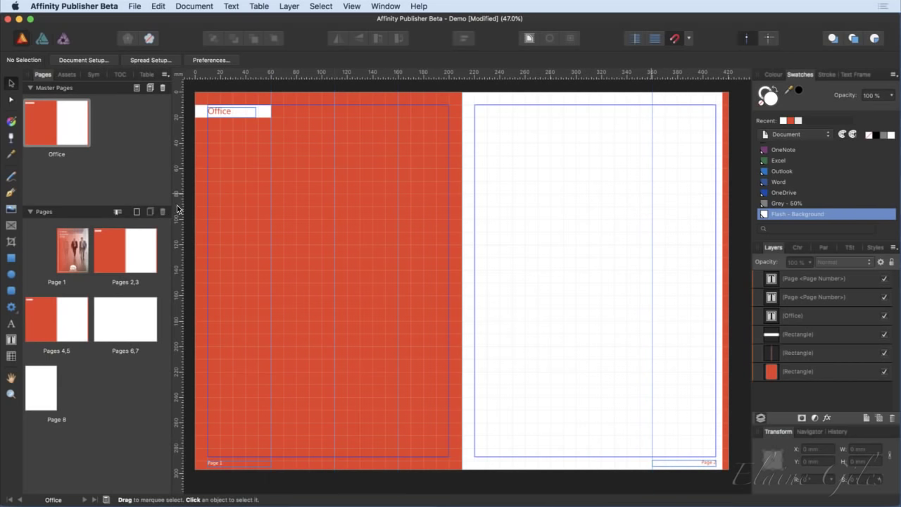
{"action": "left_click_drag", "start_coordinate": [180, 210], "coordinate": [590, 226]}
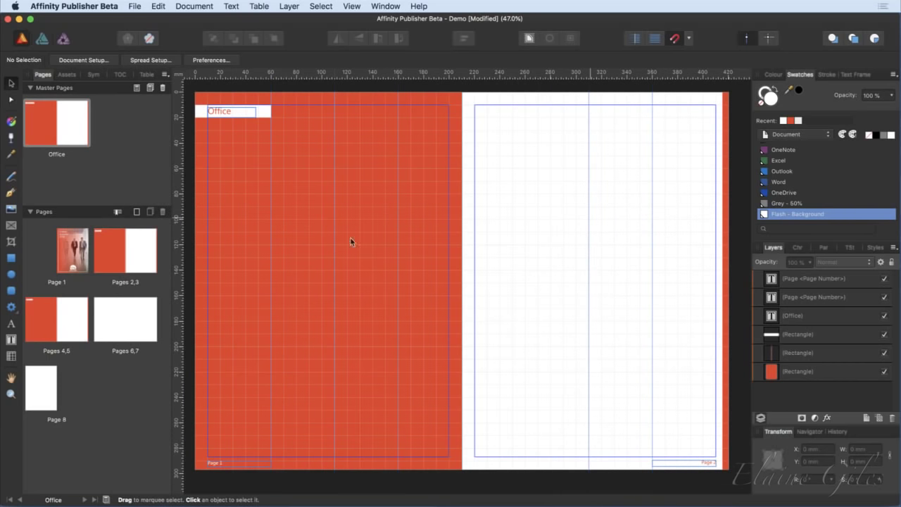
{"action": "left_click_drag", "start_coordinate": [178, 223], "coordinate": [528, 242]}
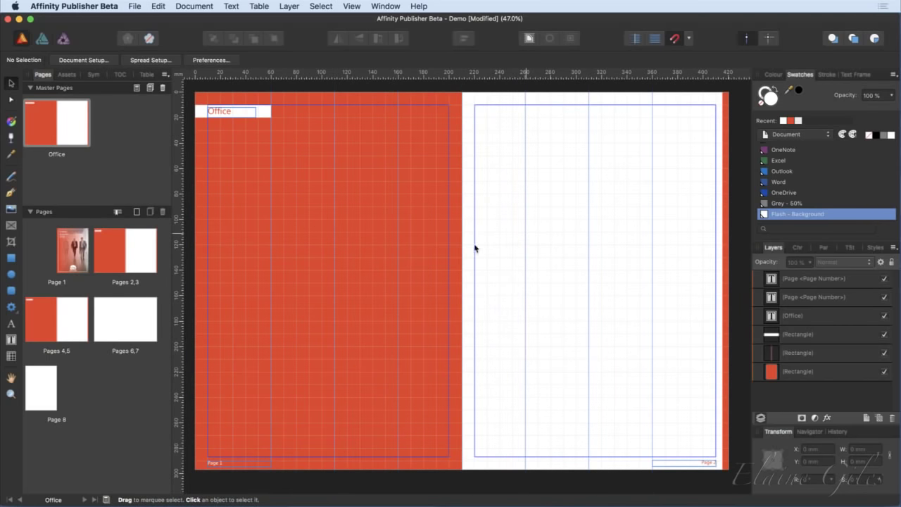
Add horizontal guides across the Office master at about 60, 110, 160, 210 and 260 mm, and check them on pages 2–3.
{"action": "left_click_drag", "start_coordinate": [443, 76], "coordinate": [443, 174]}
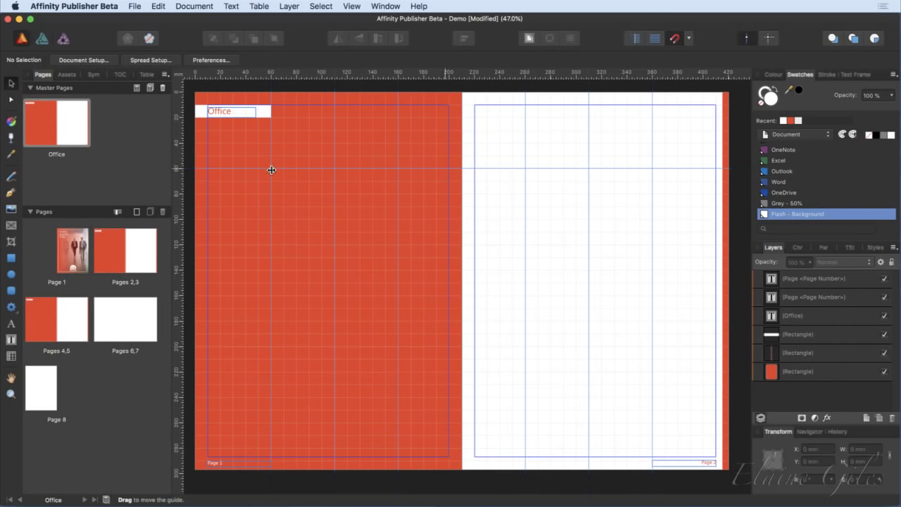
{"action": "scroll", "coordinate": [267, 107], "scroll_direction": "up", "scroll_amount": 3}
{"action": "scroll", "coordinate": [268, 106], "scroll_direction": "up", "scroll_amount": 2}
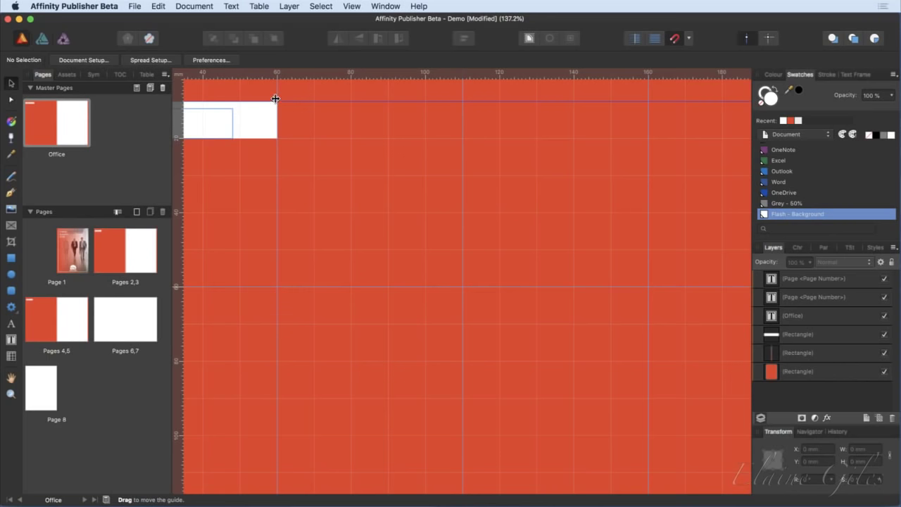
{"action": "key", "text": "super+0"}
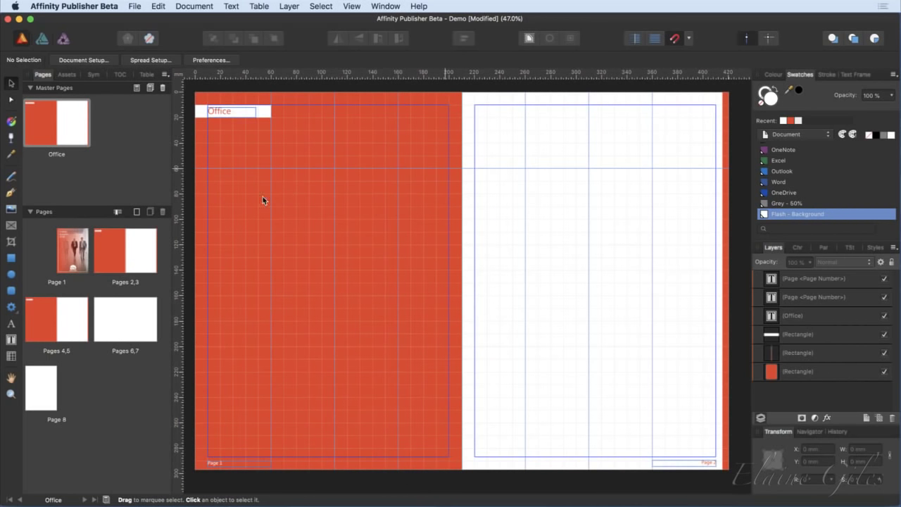
{"action": "left_click_drag", "start_coordinate": [316, 75], "coordinate": [317, 232]}
{"action": "left_click_drag", "start_coordinate": [367, 74], "coordinate": [375, 299]}
{"action": "left_click_drag", "start_coordinate": [399, 78], "coordinate": [399, 360]}
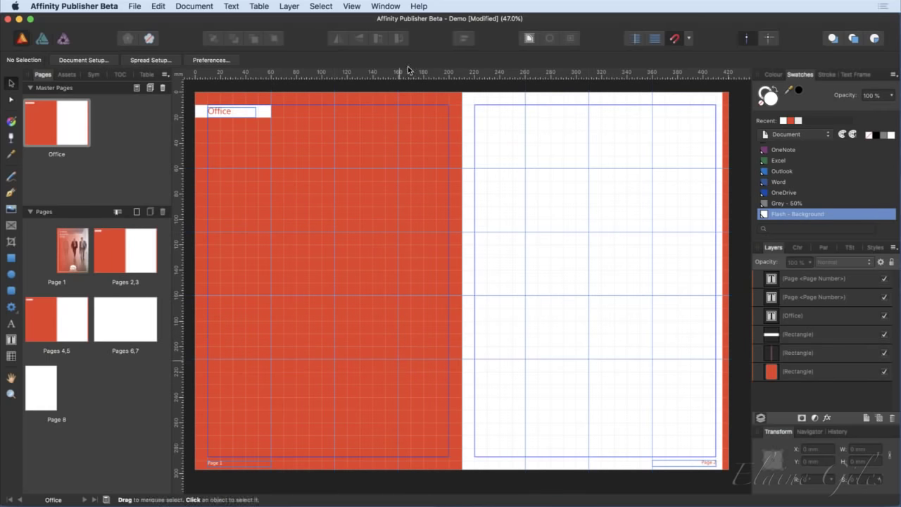
{"action": "left_click_drag", "start_coordinate": [409, 73], "coordinate": [410, 435]}
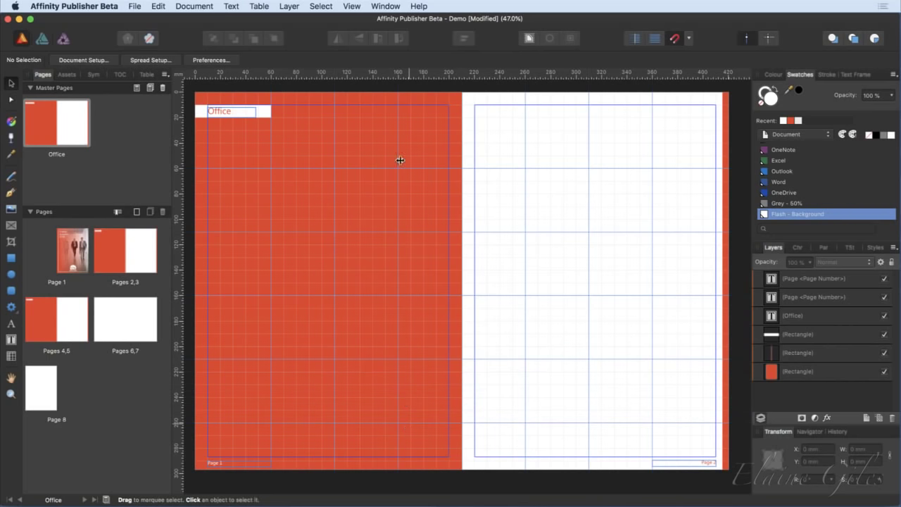
{"action": "left_click", "coordinate": [124, 251]}
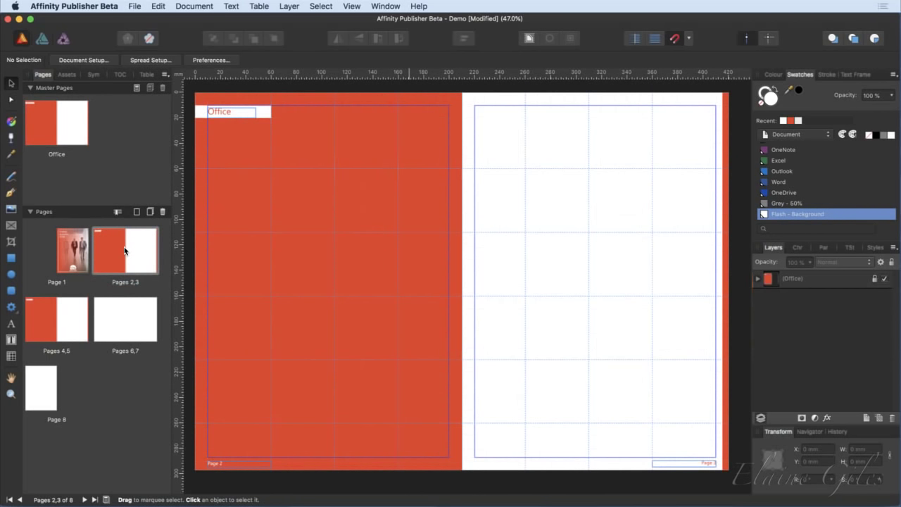
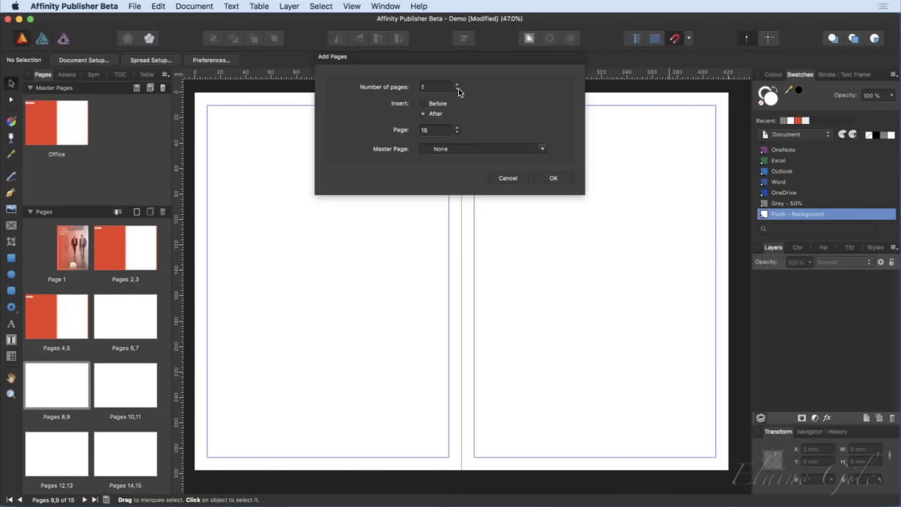
Add 1 page without a master after page 15, and look over the spreads of pages 6–7 and 2–3.
{"action": "left_click", "coordinate": [553, 178]}
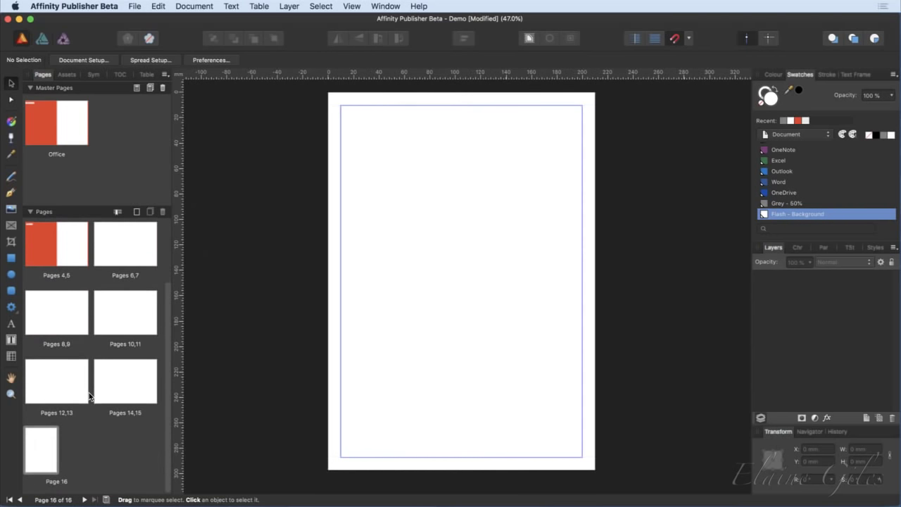
{"action": "scroll", "coordinate": [92, 441], "scroll_direction": "up", "scroll_amount": 3}
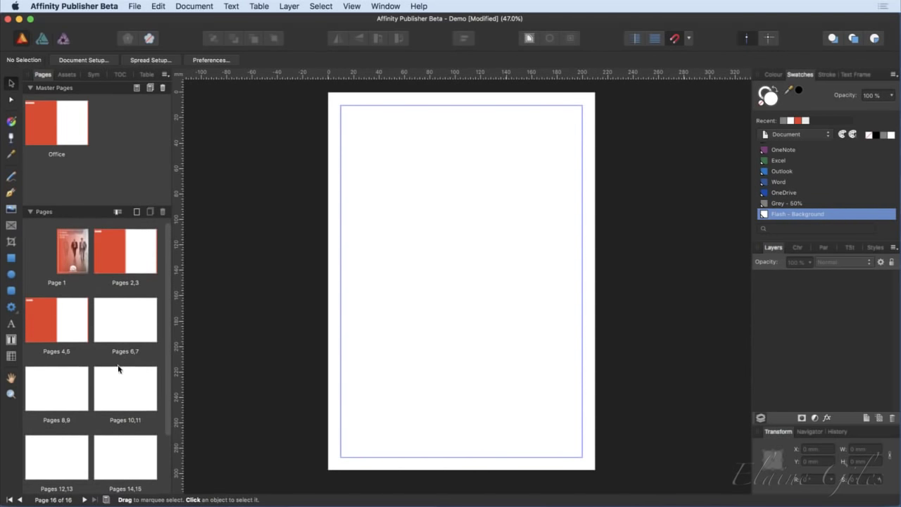
{"action": "left_click", "coordinate": [120, 319]}
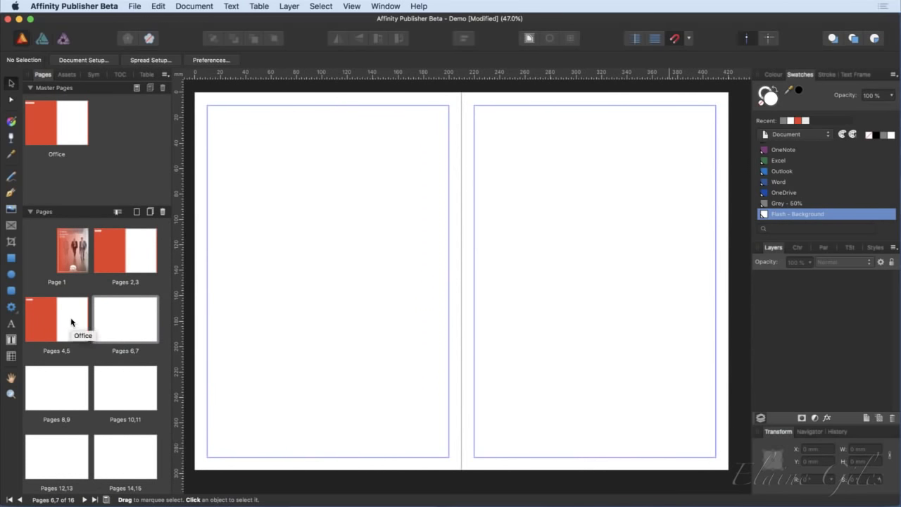
{"action": "left_click", "coordinate": [124, 259]}
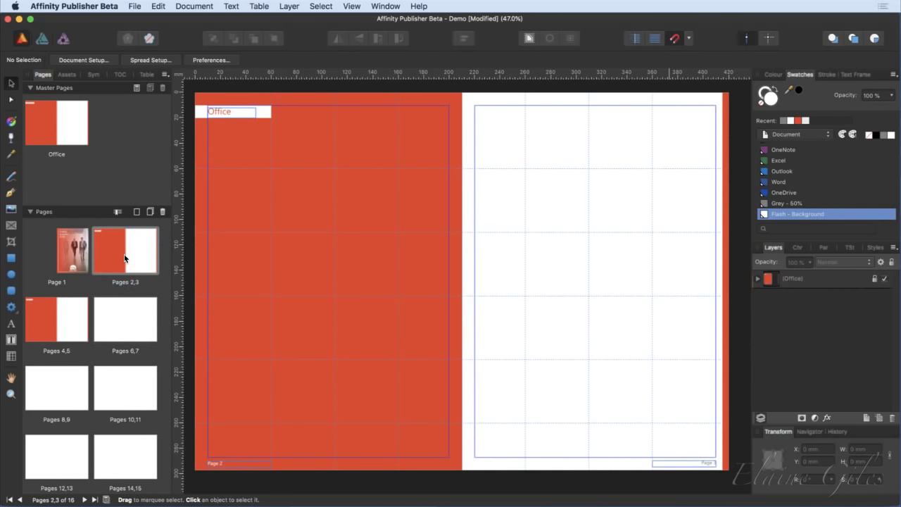
Save the document, duplicate the Office master spread, and rename the copy Excel.
{"action": "left_click", "coordinate": [60, 128]}
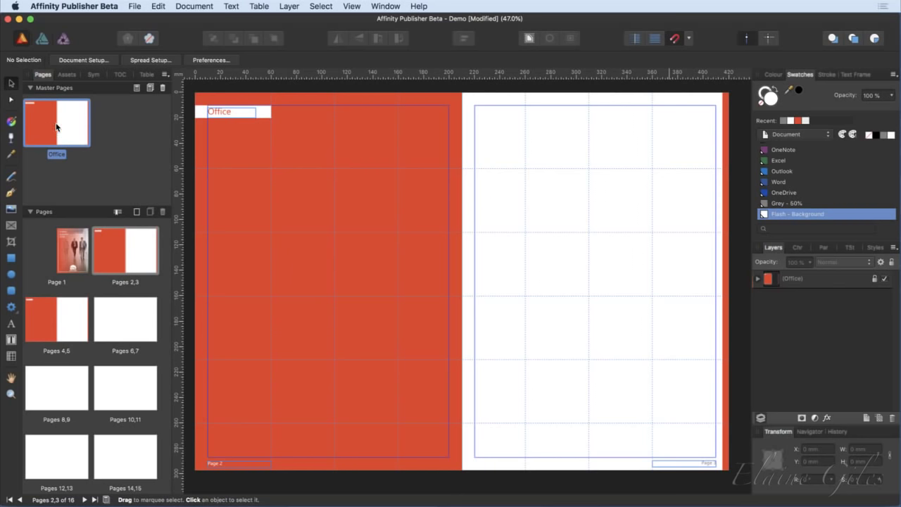
{"action": "key", "text": "super+s"}
{"action": "right_click", "coordinate": [56, 127]}
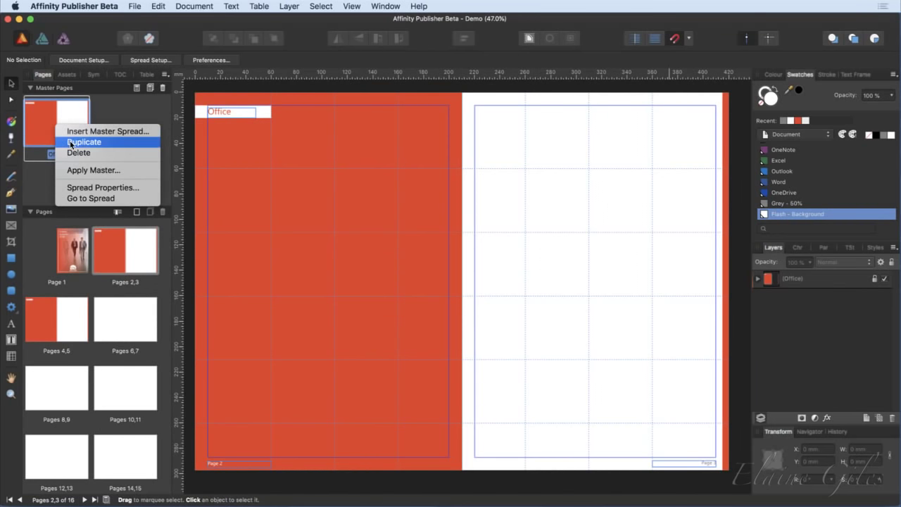
{"action": "left_click", "coordinate": [71, 144]}
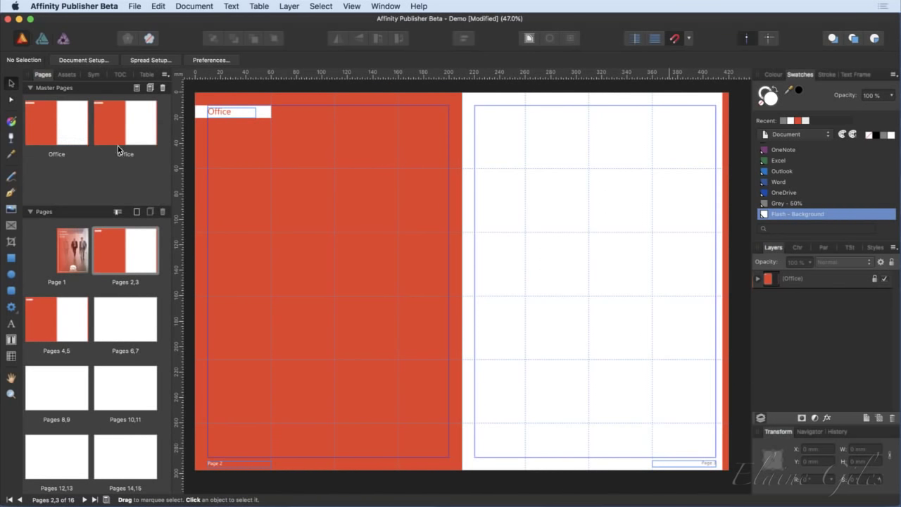
{"action": "left_click", "coordinate": [126, 130]}
{"action": "left_click", "coordinate": [124, 153]}
{"action": "type", "text": "Excel"}
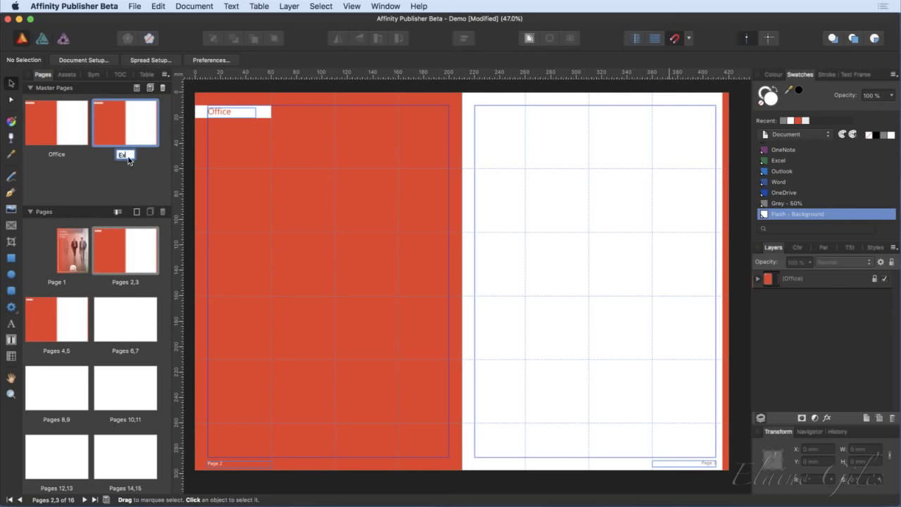
{"action": "key", "text": "Return"}
Recolour the left-page background and right-edge strip on the Excel master with the Excel green swatch.
{"action": "double_click", "coordinate": [118, 122]}
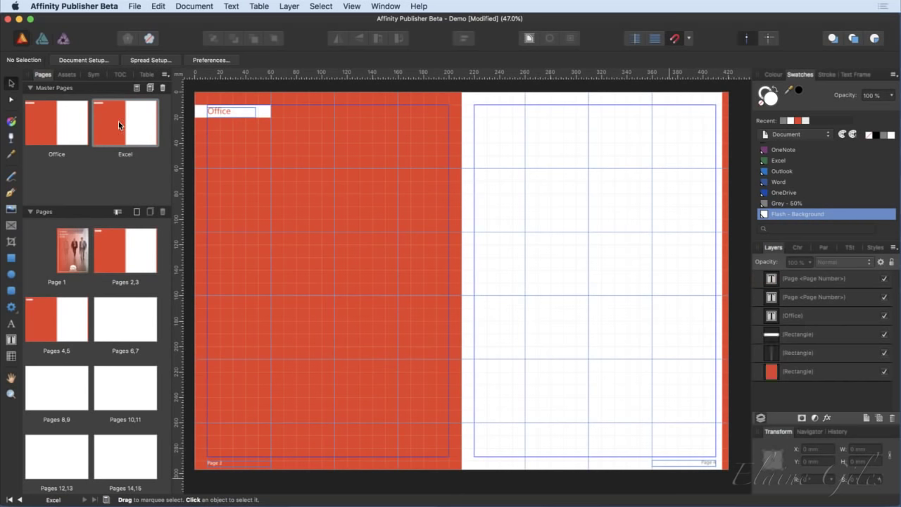
{"action": "left_click", "coordinate": [391, 130]}
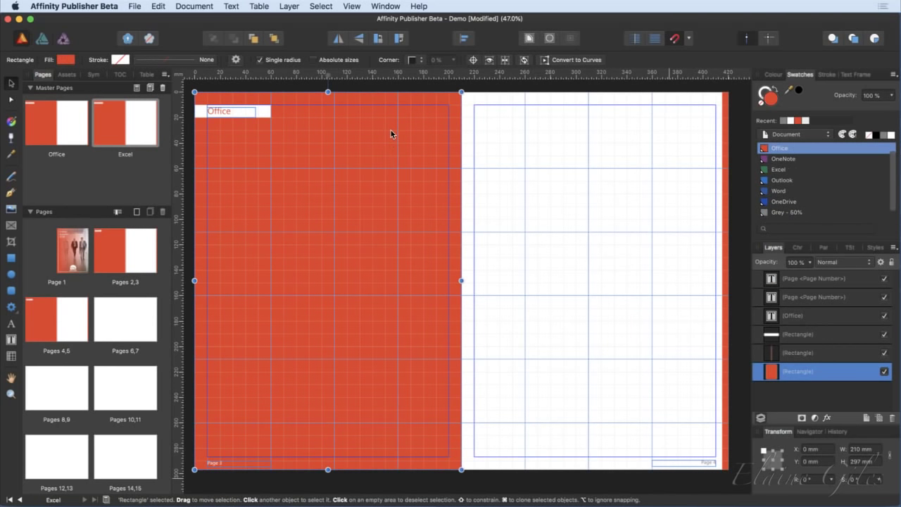
{"action": "left_click", "coordinate": [725, 125], "text": "shift"}
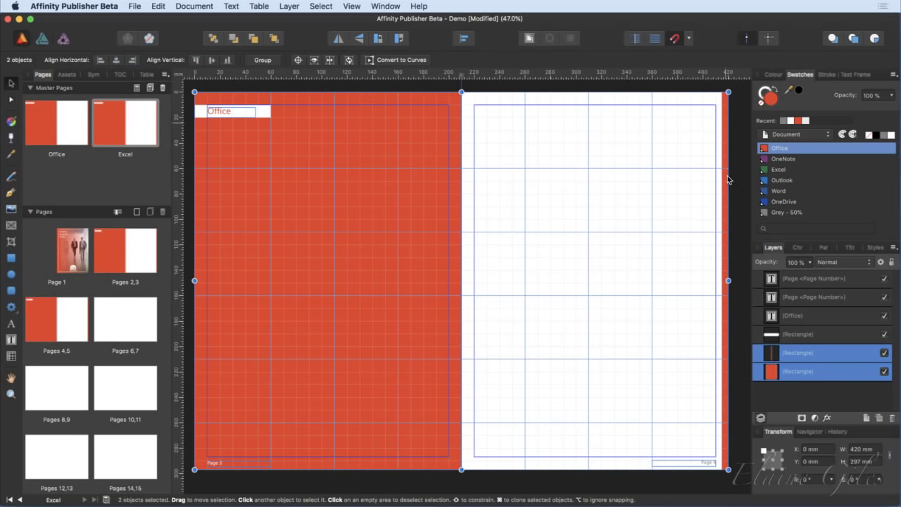
{"action": "left_click", "coordinate": [774, 171]}
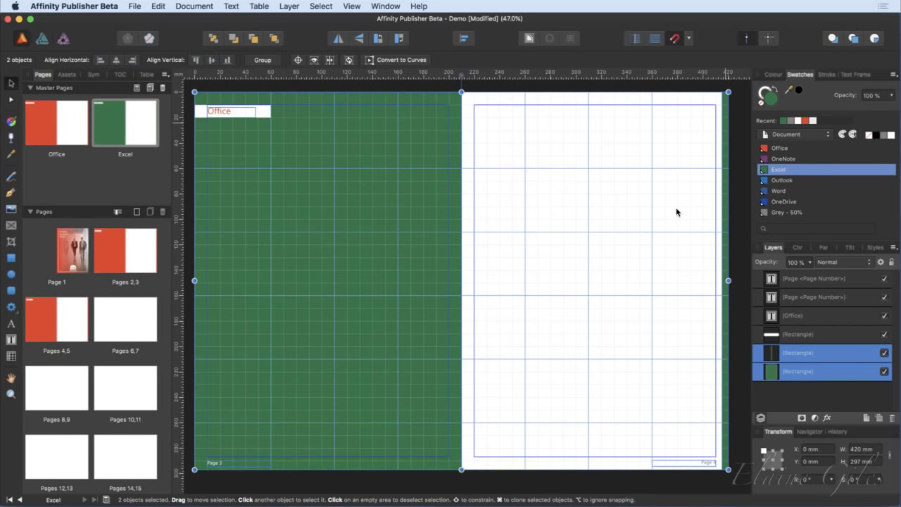
Replace the Excel master's heading text with "Excel" and fill it with the Excel swatch.
{"action": "left_click", "coordinate": [221, 113]}
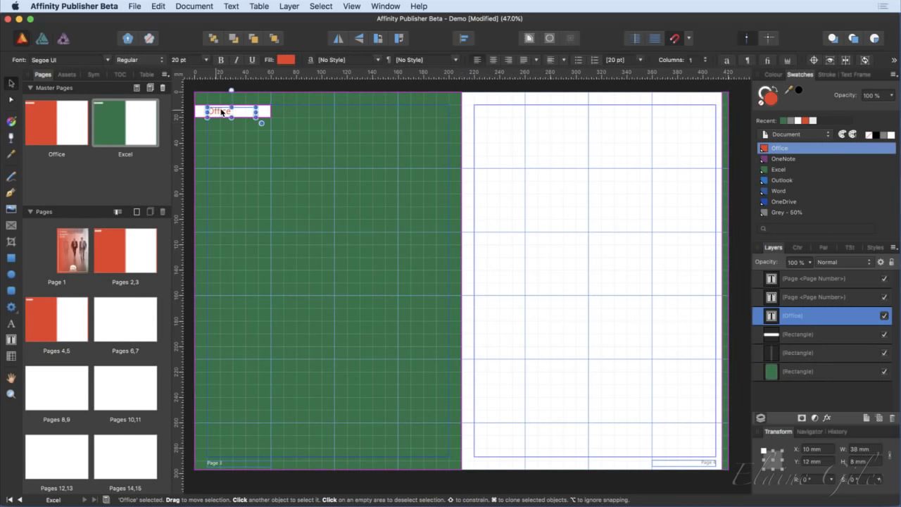
{"action": "double_click", "coordinate": [221, 113]}
{"action": "double_click", "coordinate": [221, 113]}
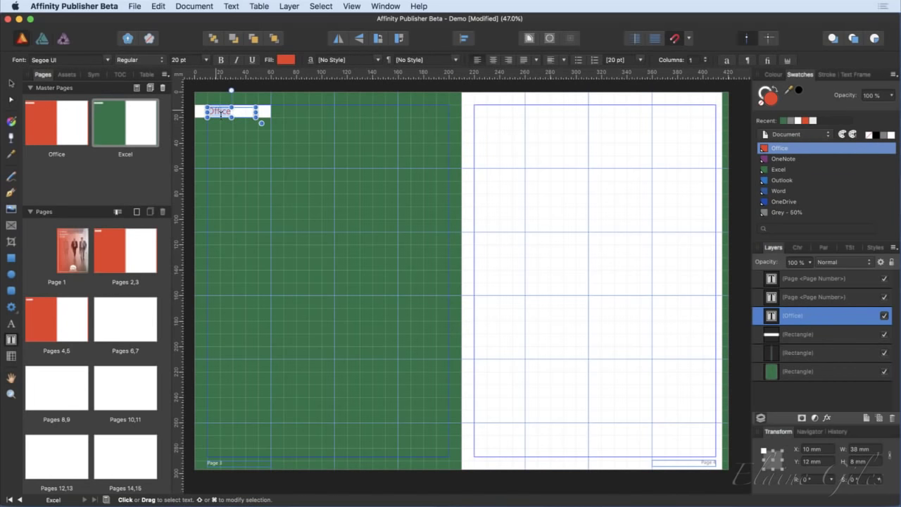
{"action": "type", "text": "Excel"}
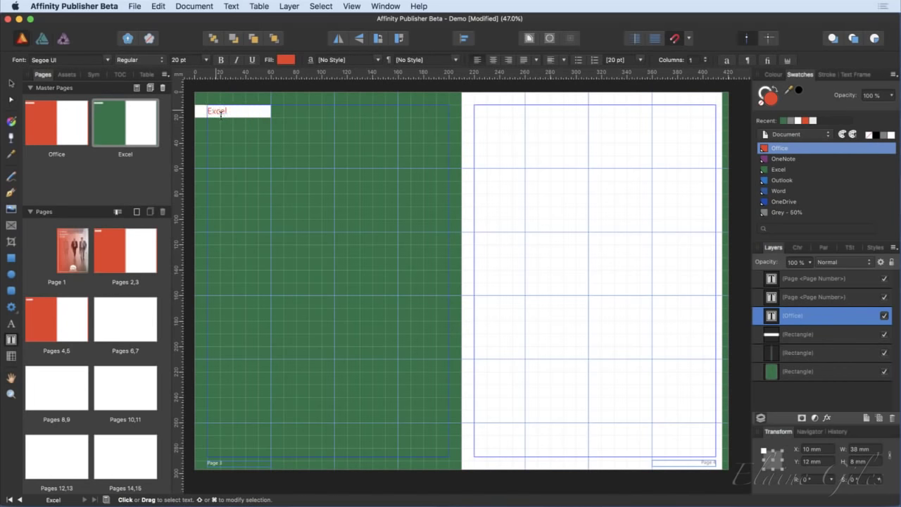
{"action": "double_click", "coordinate": [221, 112]}
{"action": "left_click", "coordinate": [775, 174]}
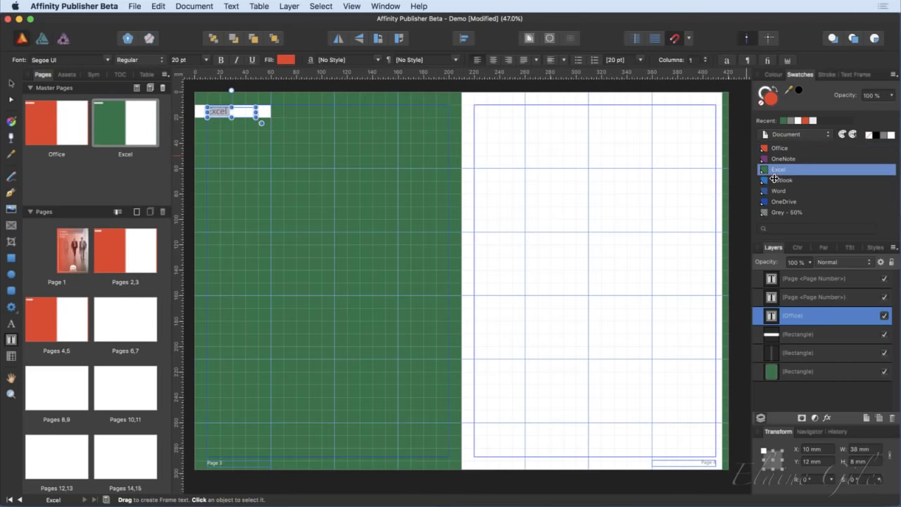
{"action": "key", "text": "Escape"}
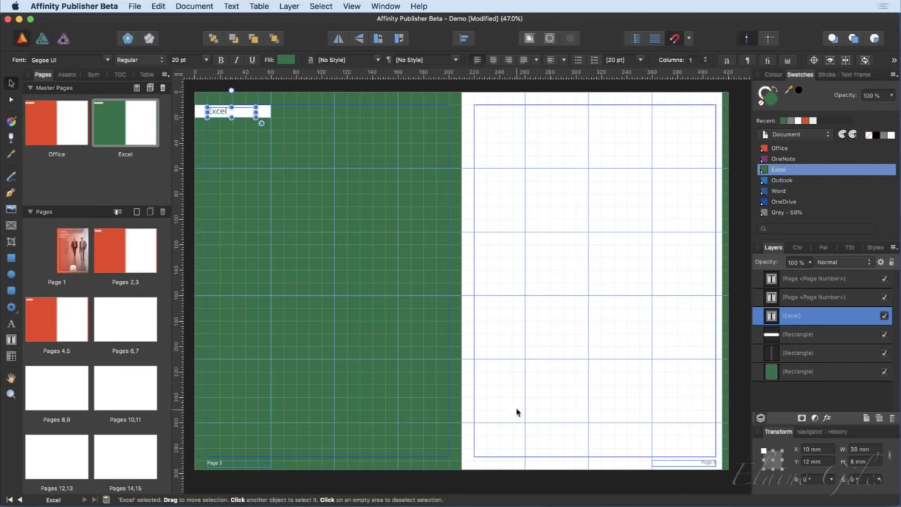
{"action": "left_click", "coordinate": [586, 484]}
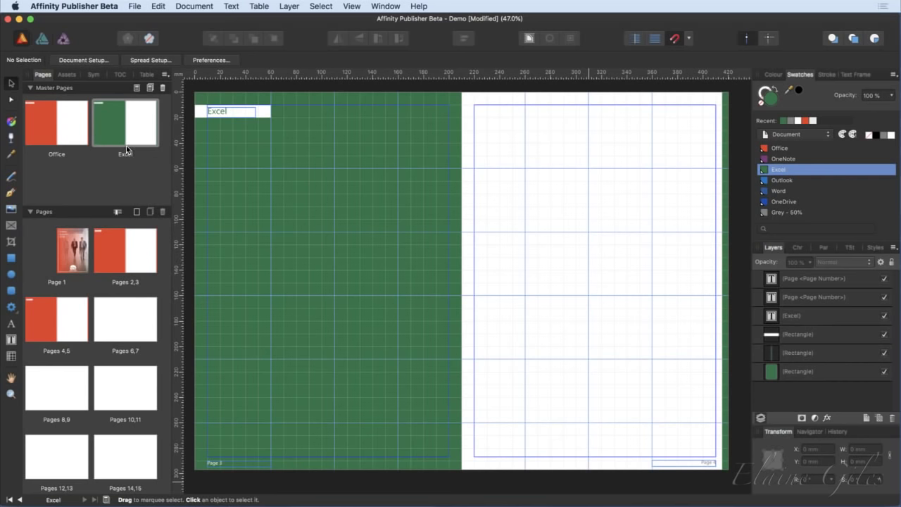
Apply the Excel master to pages 6–7 and 10–11, and save the document.
{"action": "left_click_drag", "start_coordinate": [126, 123], "coordinate": [124, 307]}
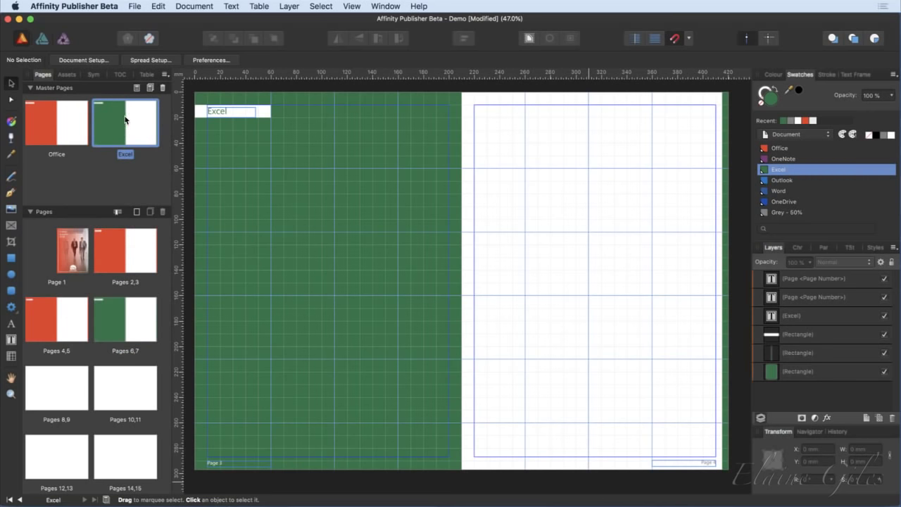
{"action": "left_click_drag", "start_coordinate": [125, 124], "coordinate": [125, 386]}
{"action": "key", "text": "super+s"}
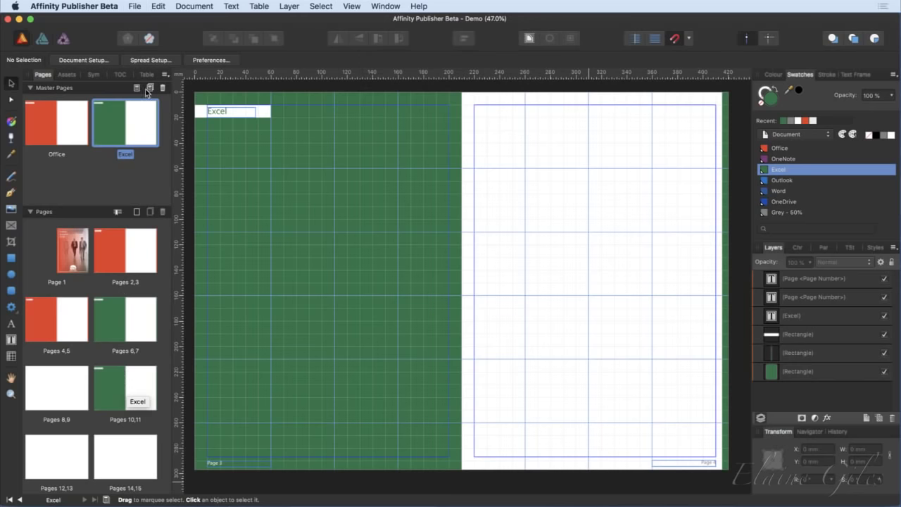
Duplicate the Excel master, change the copy's heading to "OneNote", and fill the text with the OneNote swatch.
{"action": "right_click", "coordinate": [126, 124]}
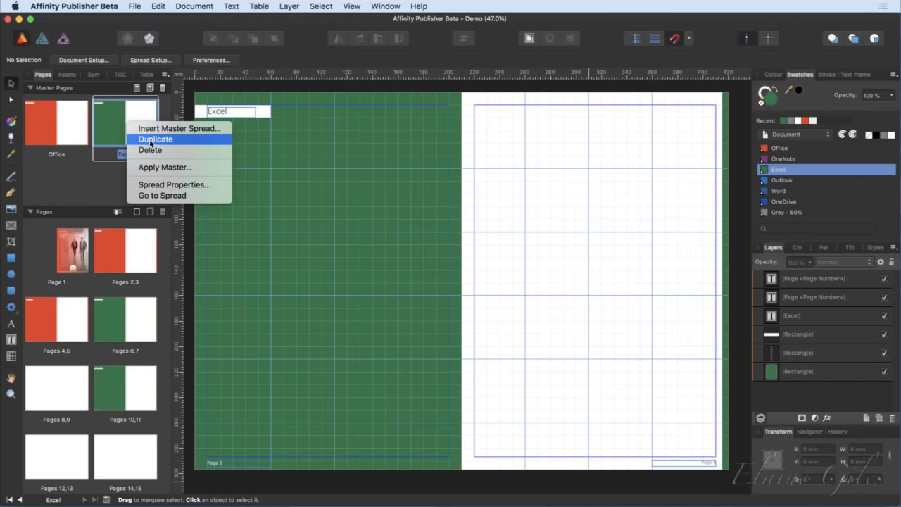
{"action": "left_click", "coordinate": [153, 139]}
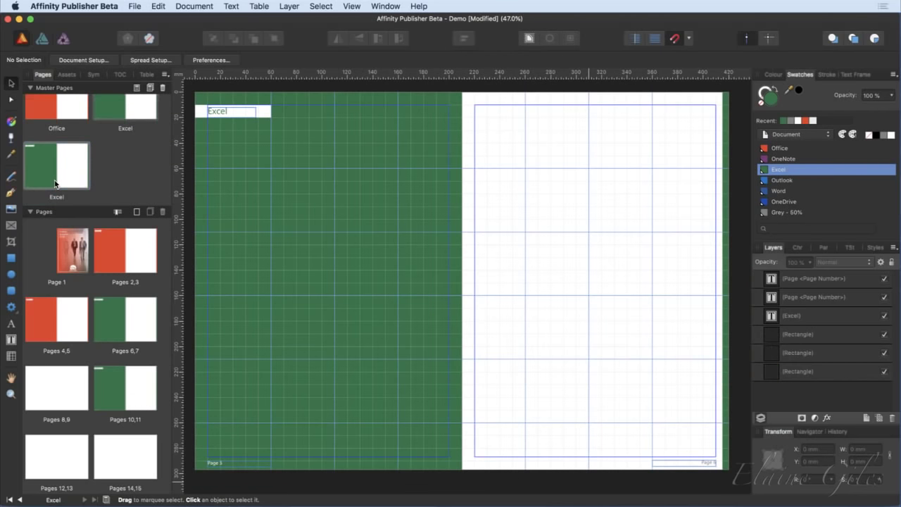
{"action": "left_click", "coordinate": [216, 116]}
{"action": "left_click", "coordinate": [218, 114]}
{"action": "double_click", "coordinate": [218, 112]}
{"action": "type", "text": "OneNote"}
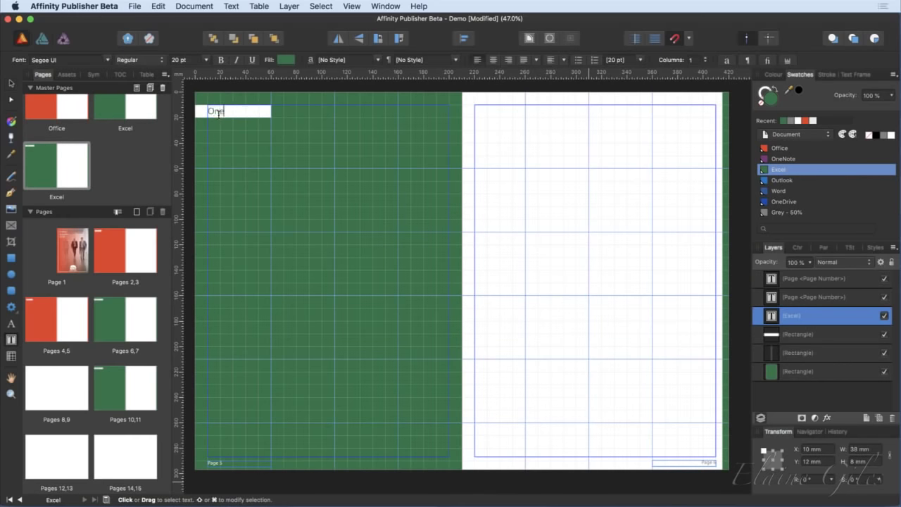
{"action": "double_click", "coordinate": [218, 113]}
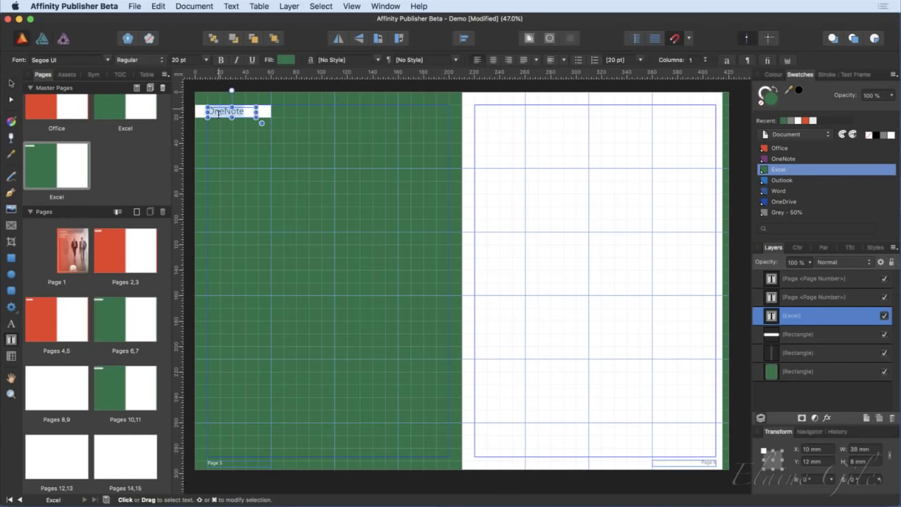
{"action": "left_click", "coordinate": [791, 161]}
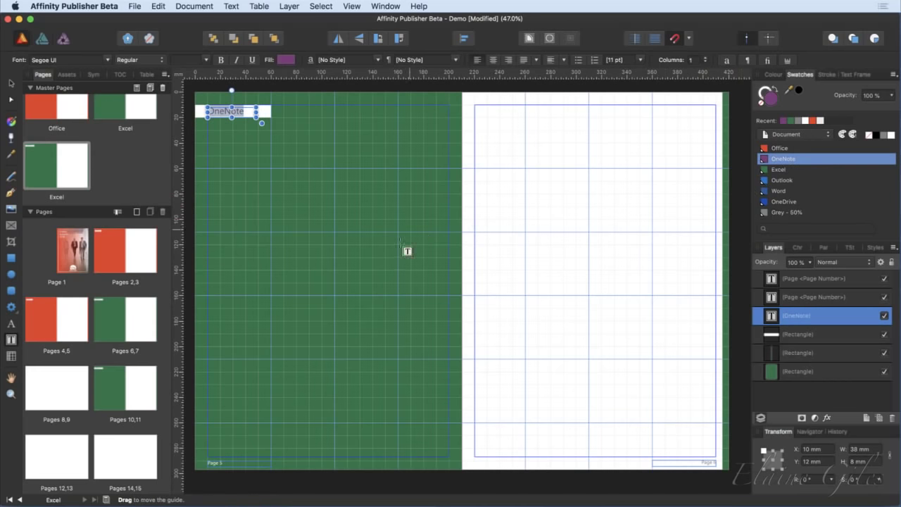
{"action": "left_click", "coordinate": [11, 83]}
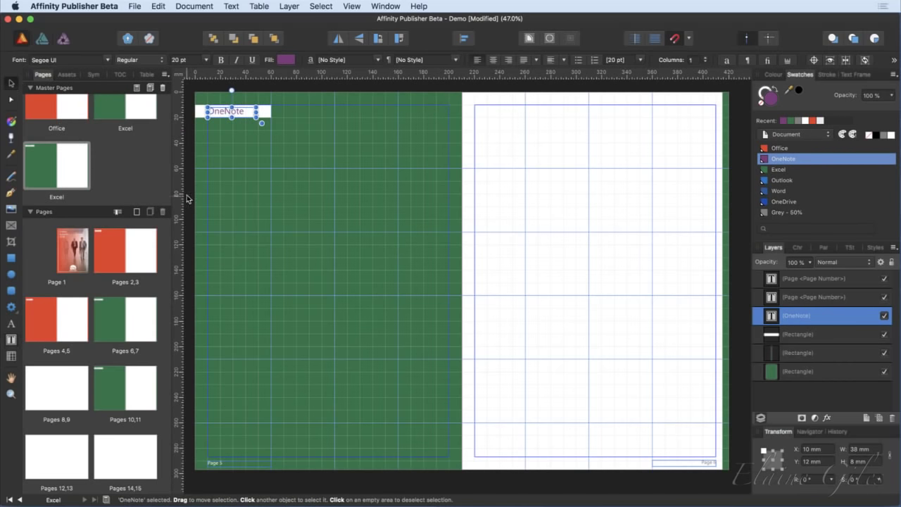
Recolour the left-page background and right-edge strip of the duplicated master with the OneNote purple swatch.
{"action": "left_click", "coordinate": [312, 217]}
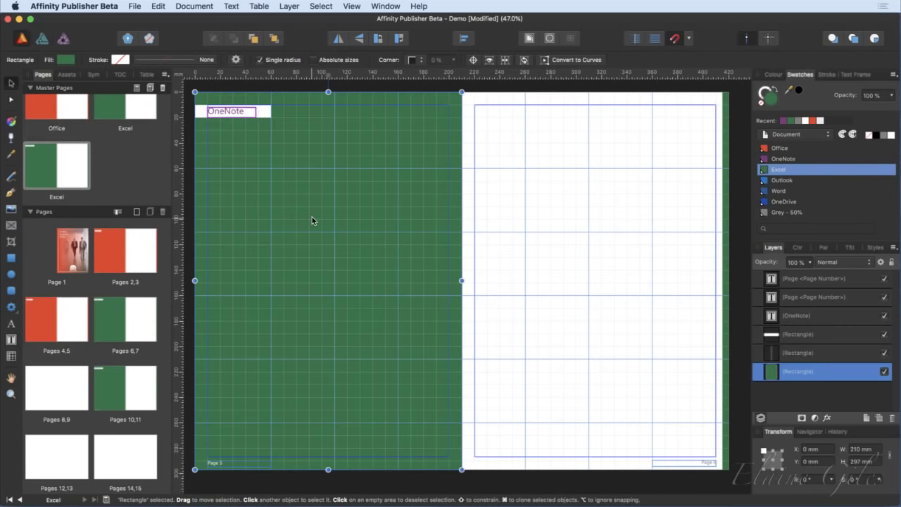
{"action": "left_click", "coordinate": [728, 250], "text": "shift"}
{"action": "left_click", "coordinate": [782, 159]}
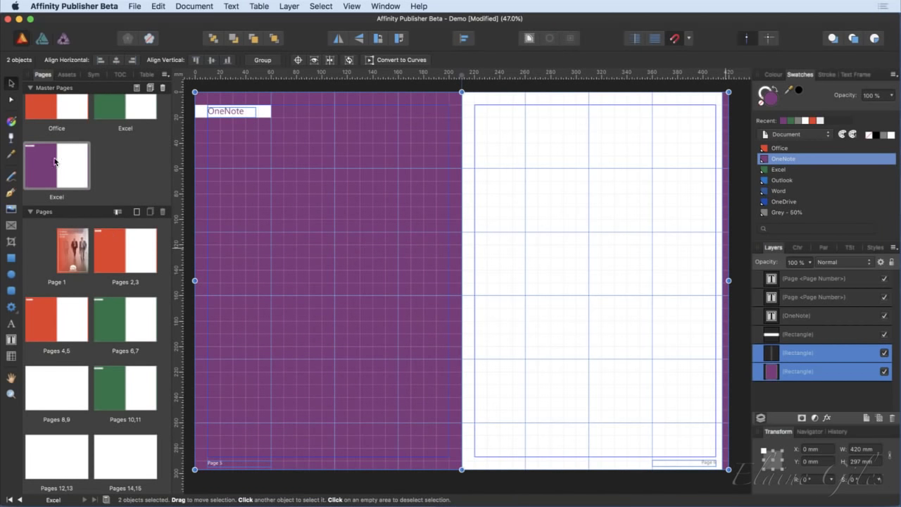
Rename the purple master spread OneNote and save the document.
{"action": "double_click", "coordinate": [57, 197]}
{"action": "type", "text": "Exc"}
{"action": "key", "text": "BackSpace"}
{"action": "key", "text": "BackSpace"}
{"action": "key", "text": "BackSpace"}
{"action": "type", "text": "OneNote"}
{"action": "key", "text": "Return"}
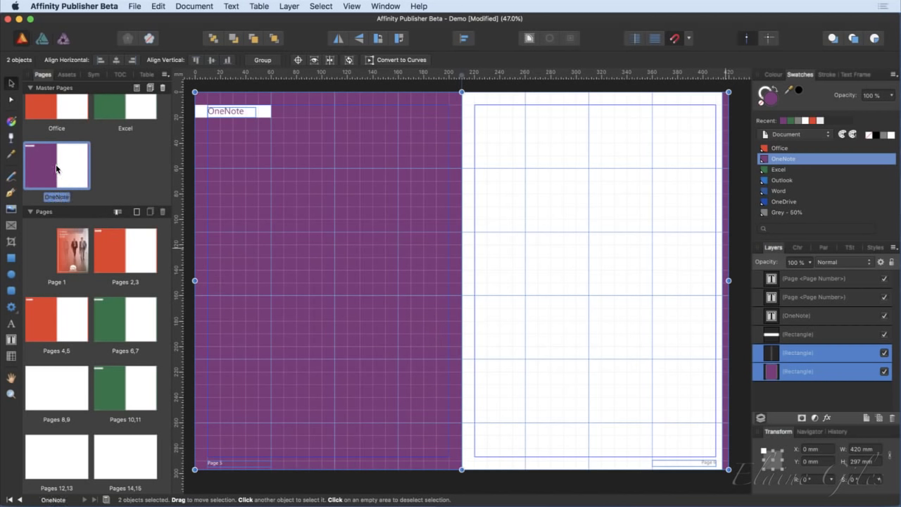
{"action": "key", "text": "super+s"}
Apply the OneNote master to pages 8–9, replacing any existing master, then view that spread and save the document.
{"action": "right_click", "coordinate": [54, 388]}
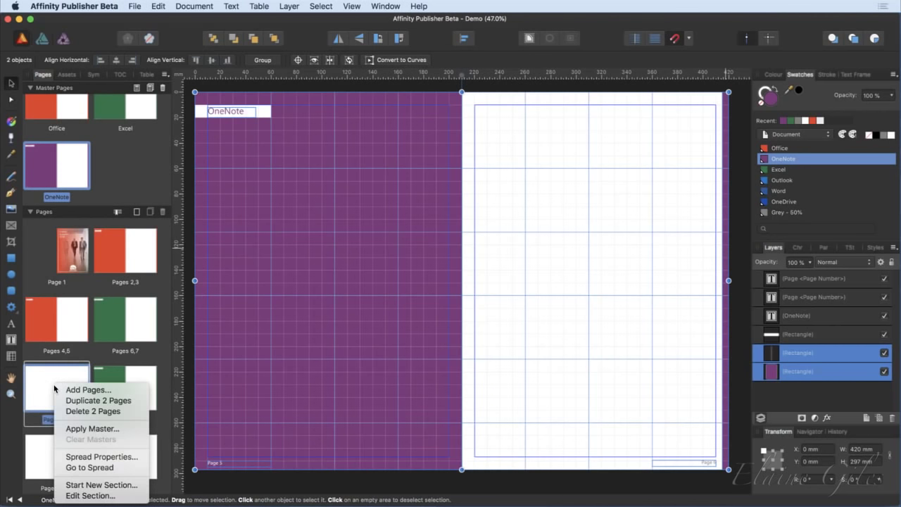
{"action": "left_click", "coordinate": [73, 427]}
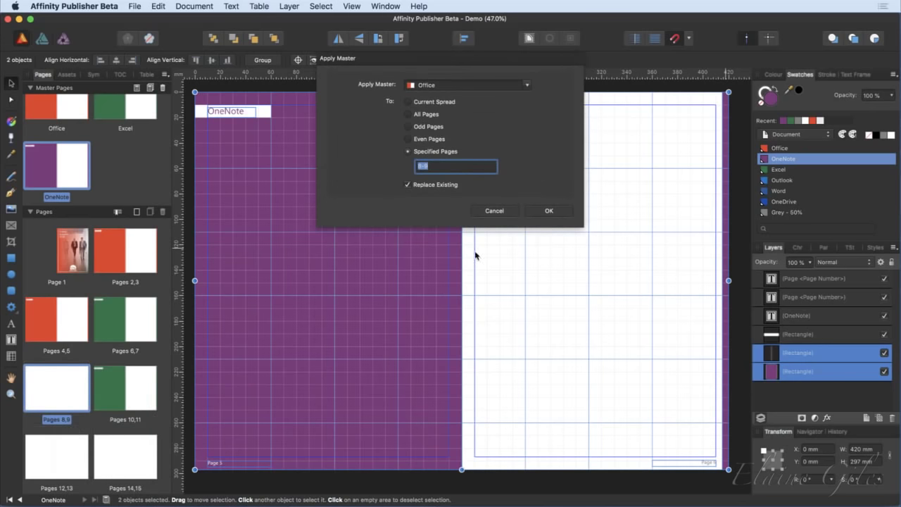
{"action": "left_click", "coordinate": [528, 86]}
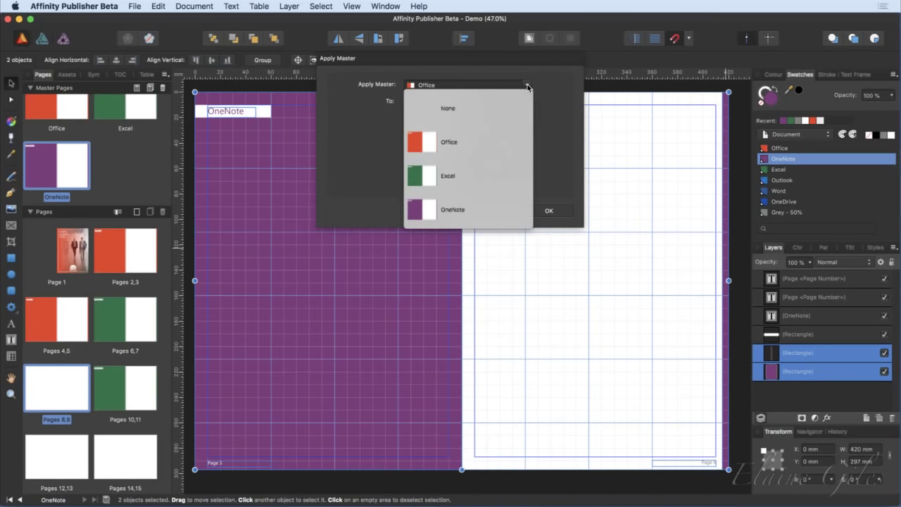
{"action": "left_click", "coordinate": [478, 209]}
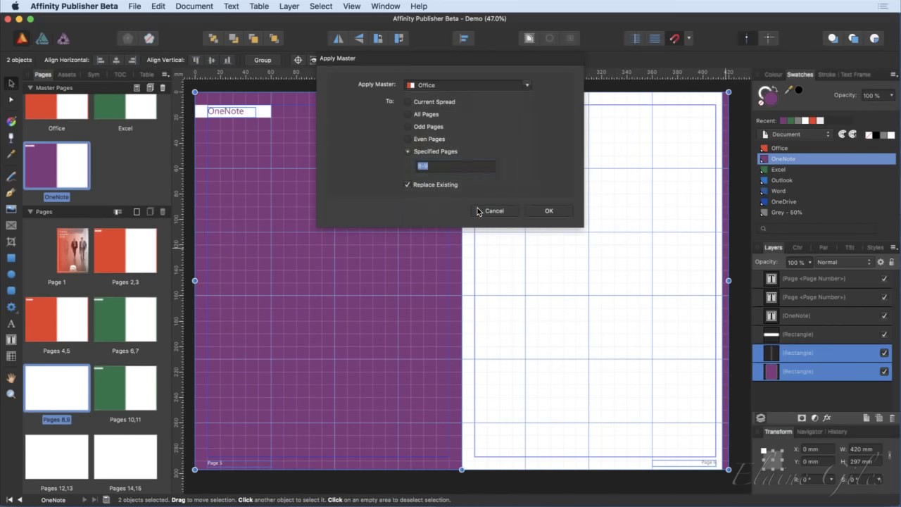
{"action": "left_click", "coordinate": [557, 211]}
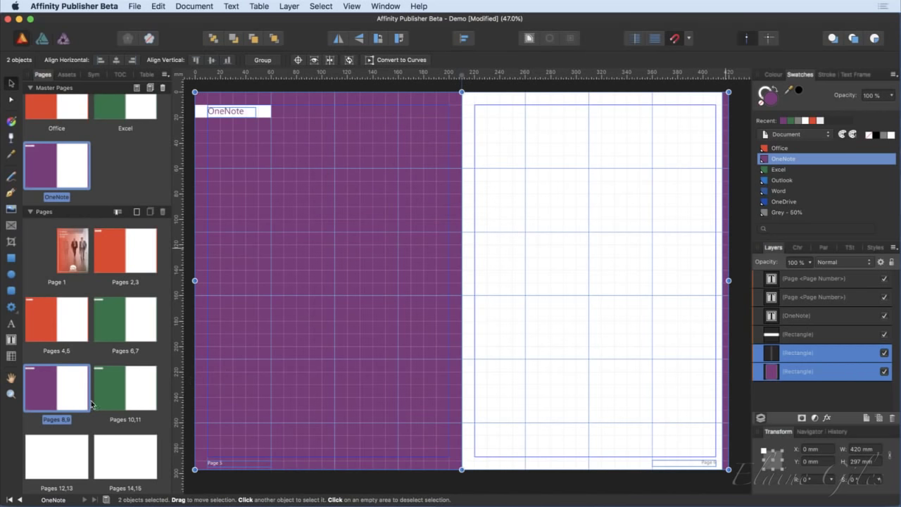
{"action": "left_click", "coordinate": [51, 391]}
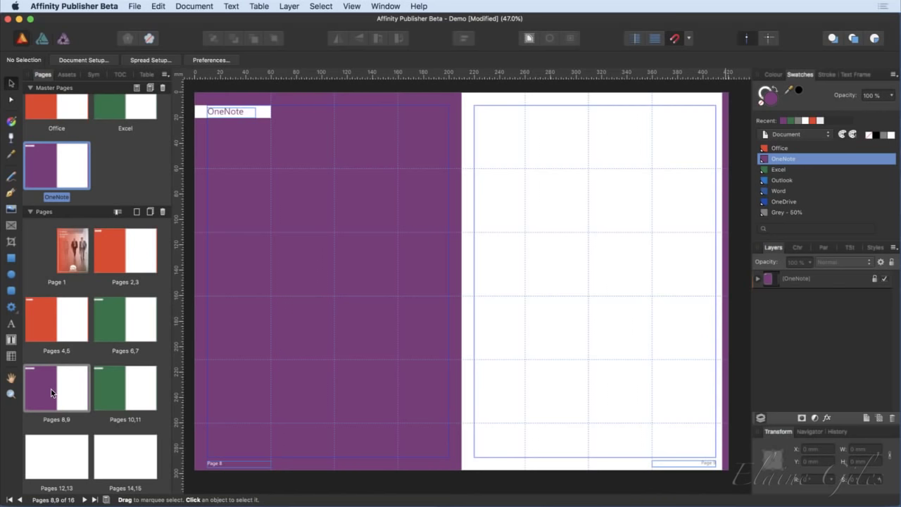
{"action": "key", "text": "super+s"}
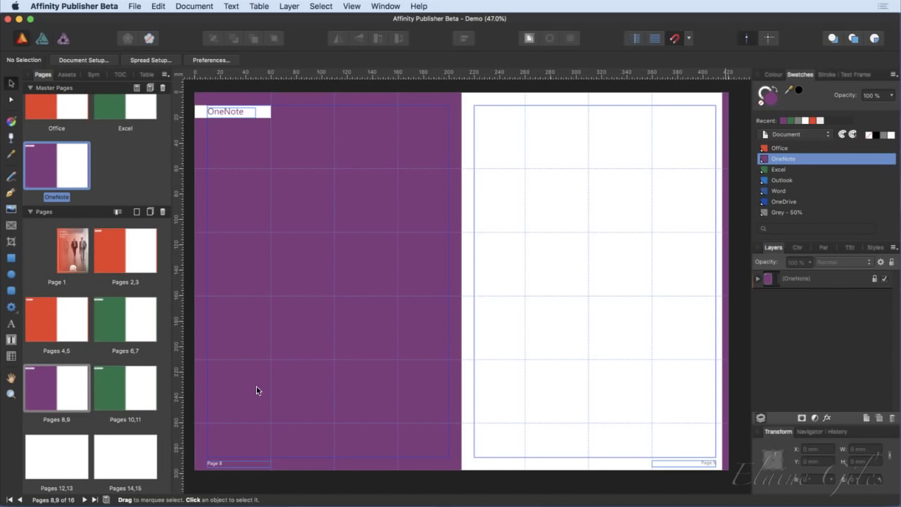
Bring up the list of recently opened documents.
{"action": "left_click", "coordinate": [133, 6]}
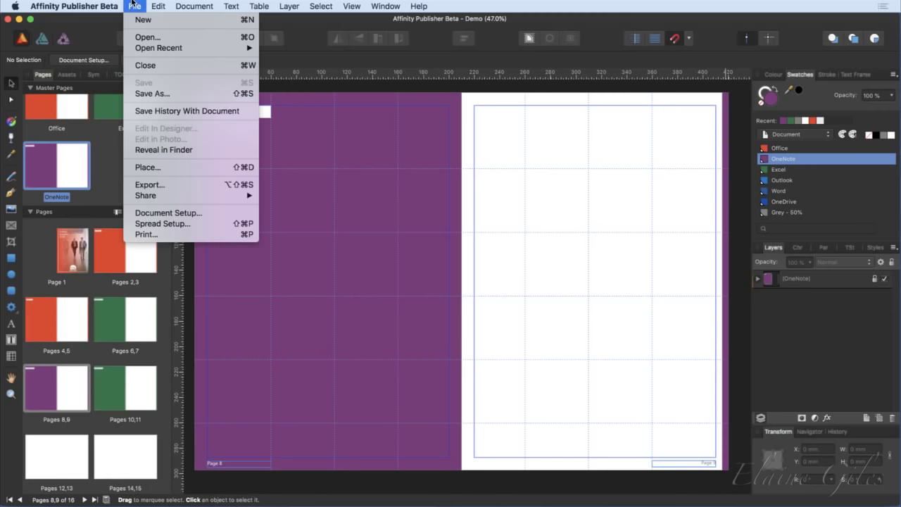
{"action": "mouse_move", "coordinate": [158, 49]}
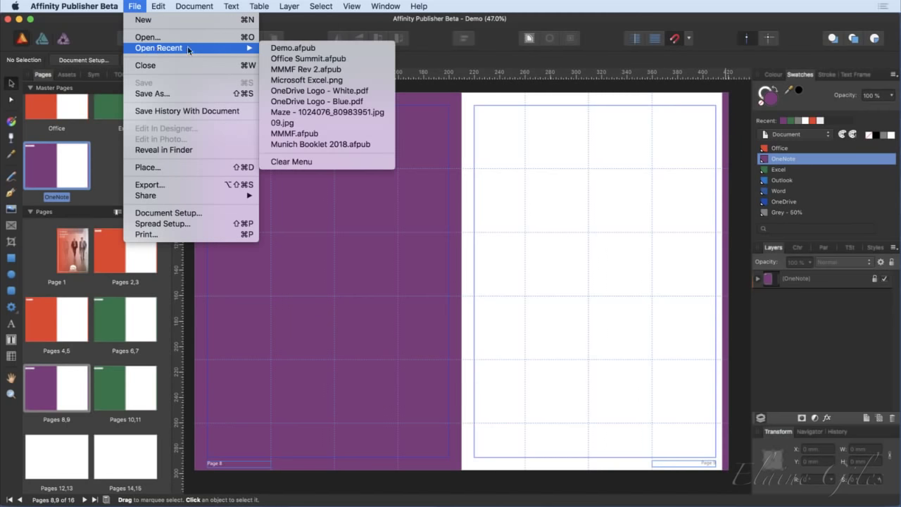
Open the recent document Office Summit.afpub and view its Office Continuation and Office Continuation Plain master pages.
{"action": "left_click", "coordinate": [312, 60]}
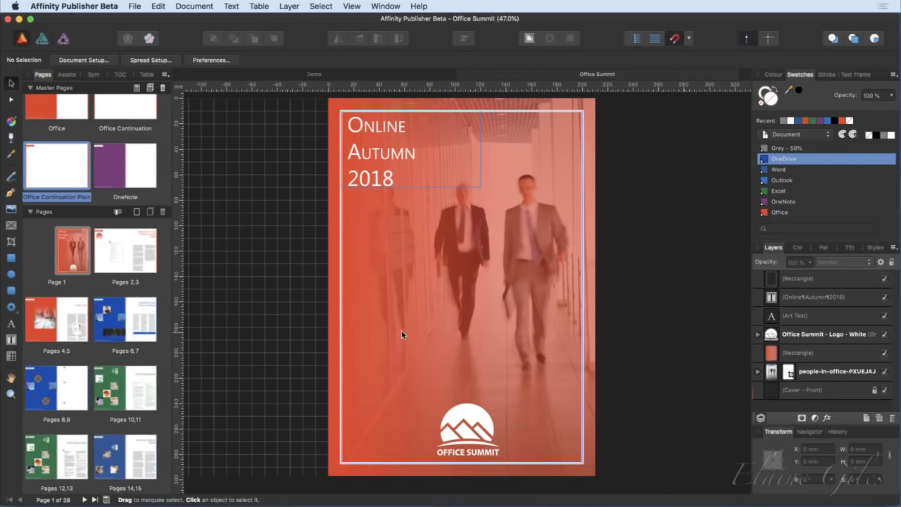
{"action": "scroll", "coordinate": [83, 146], "scroll_direction": "up", "scroll_amount": 3}
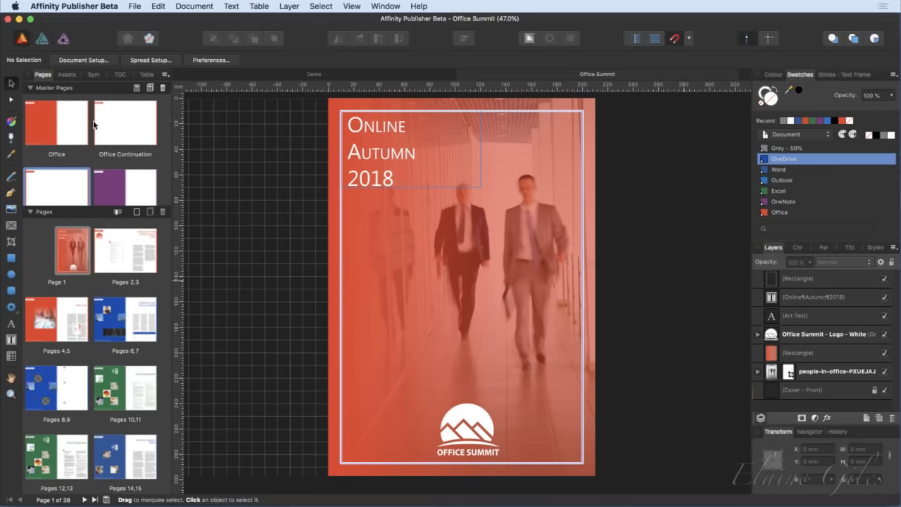
{"action": "double_click", "coordinate": [123, 119]}
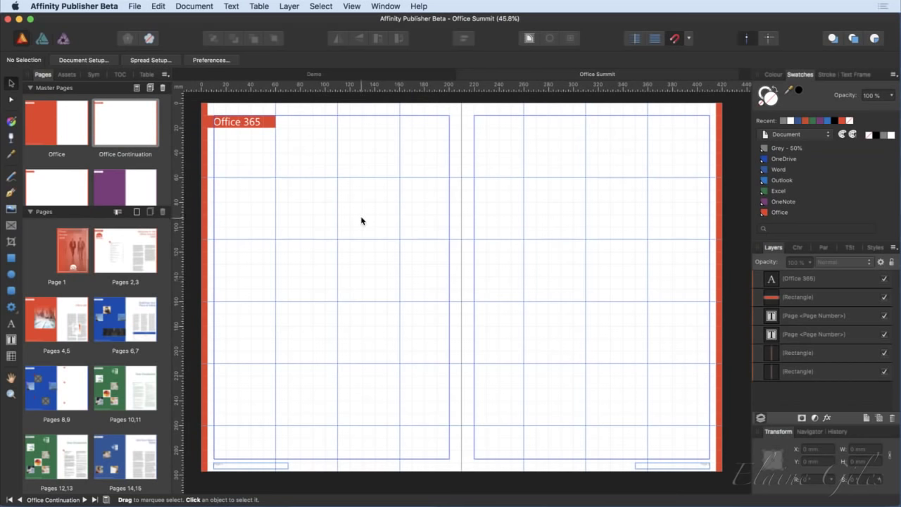
{"action": "scroll", "coordinate": [56, 186], "scroll_direction": "down", "scroll_amount": 2}
{"action": "double_click", "coordinate": [57, 187]}
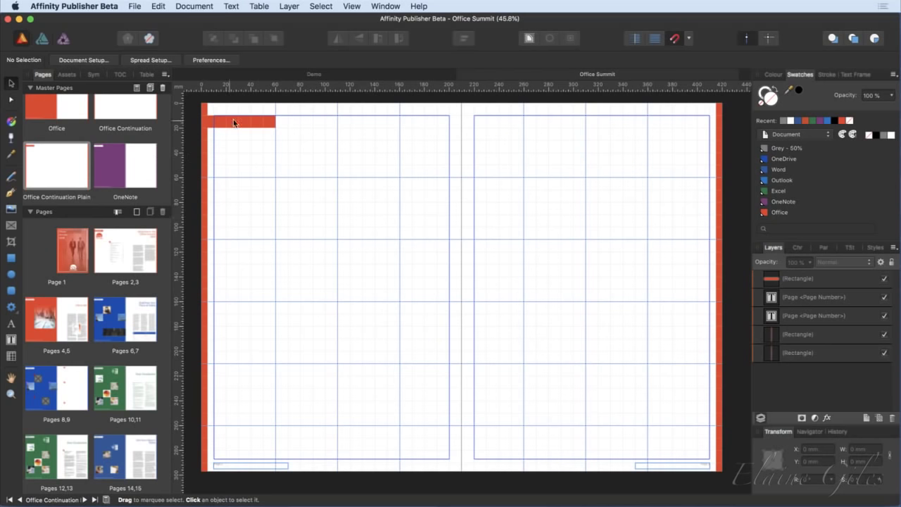
View the OneNote, Excel, Outlook, OneDrive and Word master pages one after another.
{"action": "double_click", "coordinate": [119, 162]}
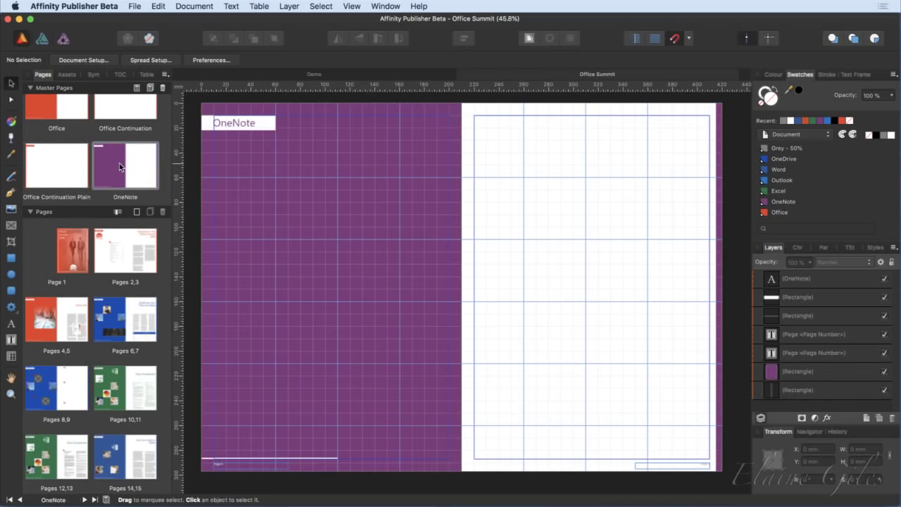
{"action": "scroll", "coordinate": [119, 163], "scroll_direction": "down", "scroll_amount": 5}
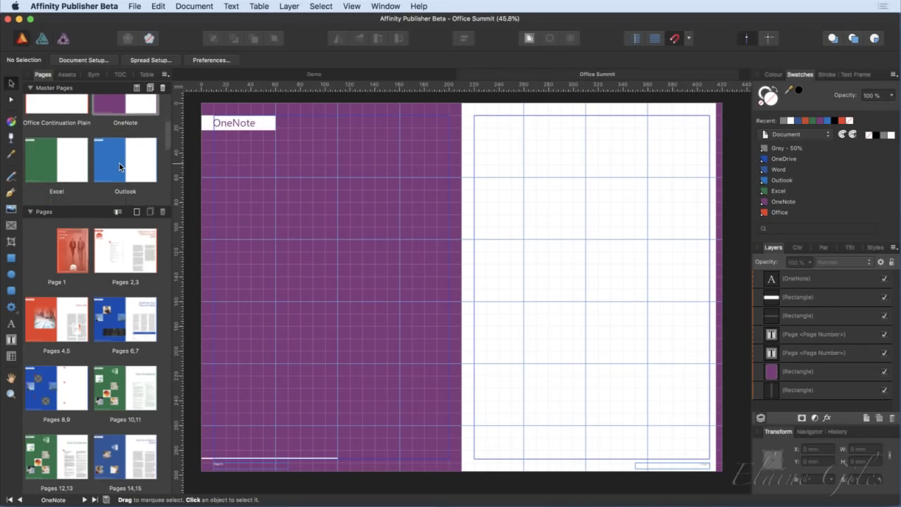
{"action": "double_click", "coordinate": [61, 161]}
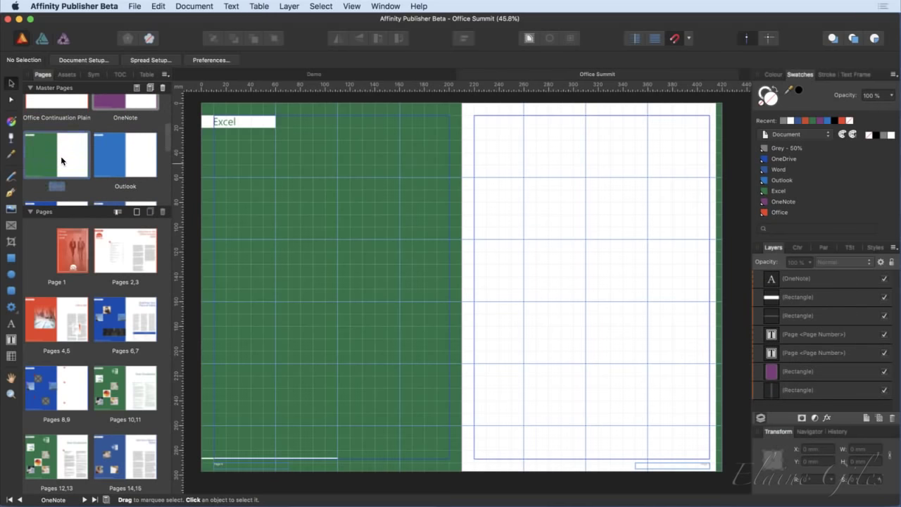
{"action": "double_click", "coordinate": [128, 162]}
{"action": "scroll", "coordinate": [128, 162], "scroll_direction": "down", "scroll_amount": 2}
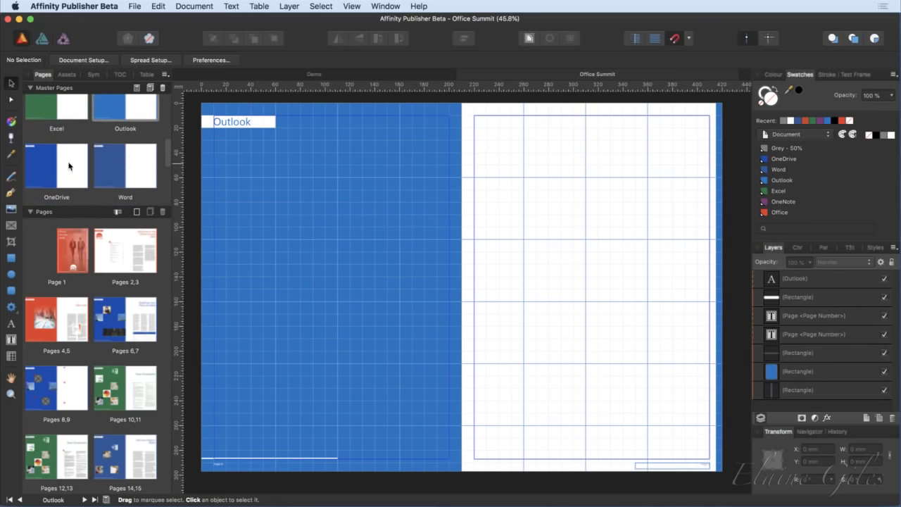
{"action": "double_click", "coordinate": [67, 166]}
{"action": "double_click", "coordinate": [128, 168]}
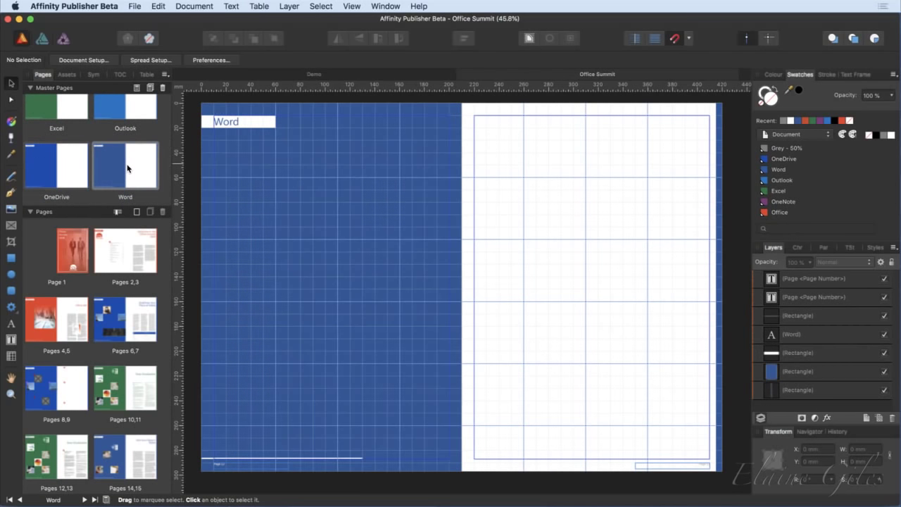
View the PowerPoint, Black, Cover - Front and Cover - Back master pages, and return to the start of the master list.
{"action": "scroll", "coordinate": [126, 169], "scroll_direction": "down", "scroll_amount": 3}
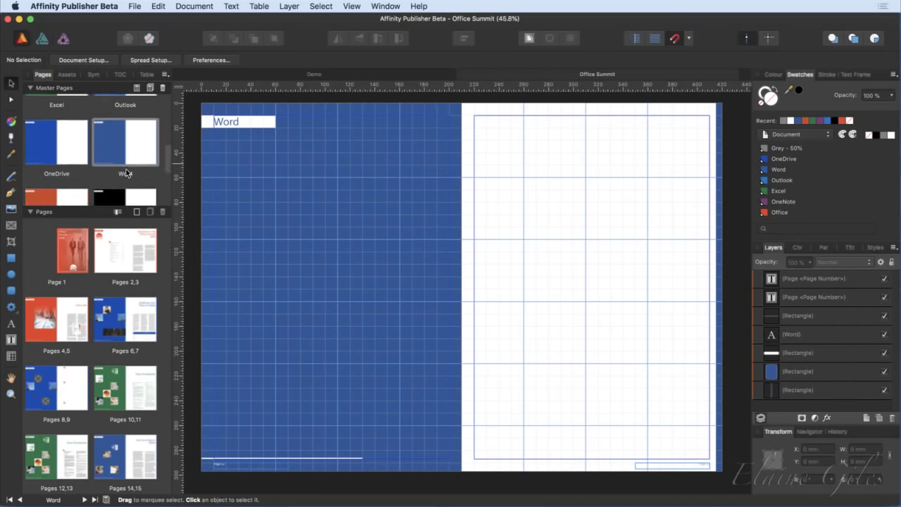
{"action": "left_click", "coordinate": [58, 113]}
{"action": "double_click", "coordinate": [58, 113]}
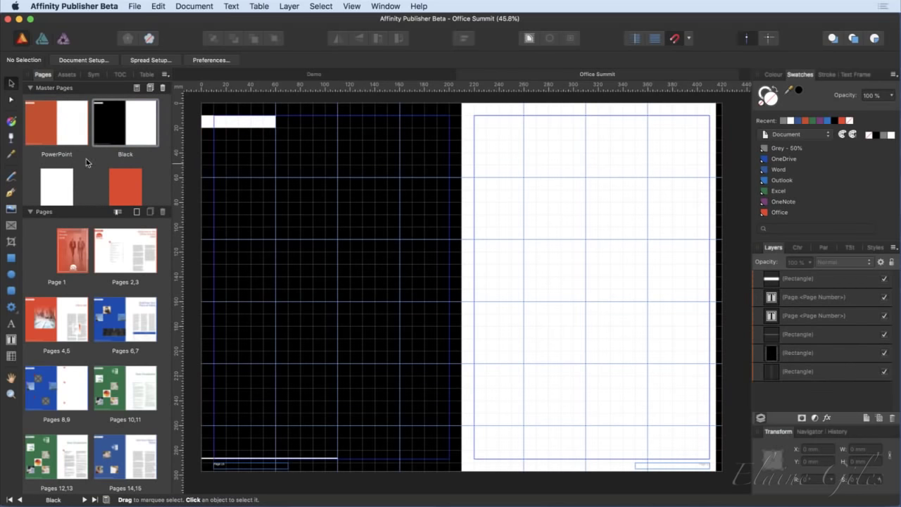
{"action": "scroll", "coordinate": [56, 169], "scroll_direction": "down", "scroll_amount": 1}
{"action": "left_click", "coordinate": [55, 164]}
{"action": "double_click", "coordinate": [56, 163]}
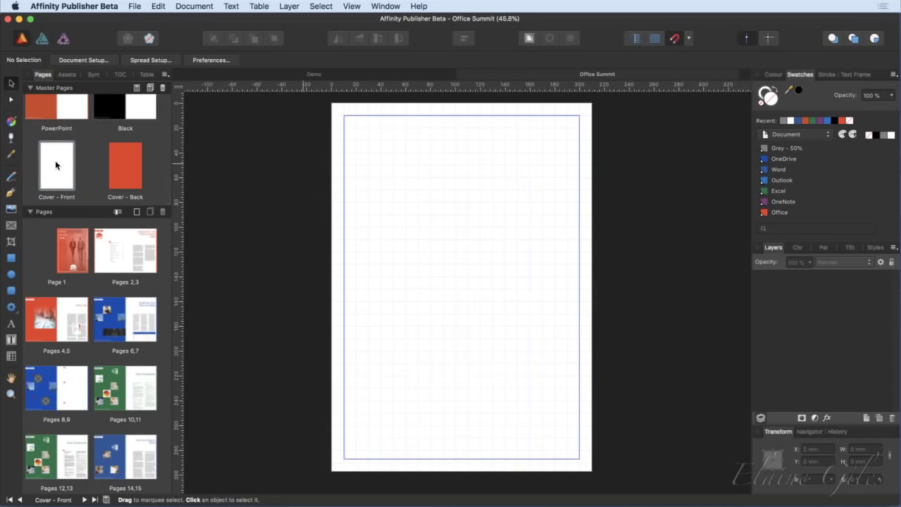
{"action": "double_click", "coordinate": [125, 173]}
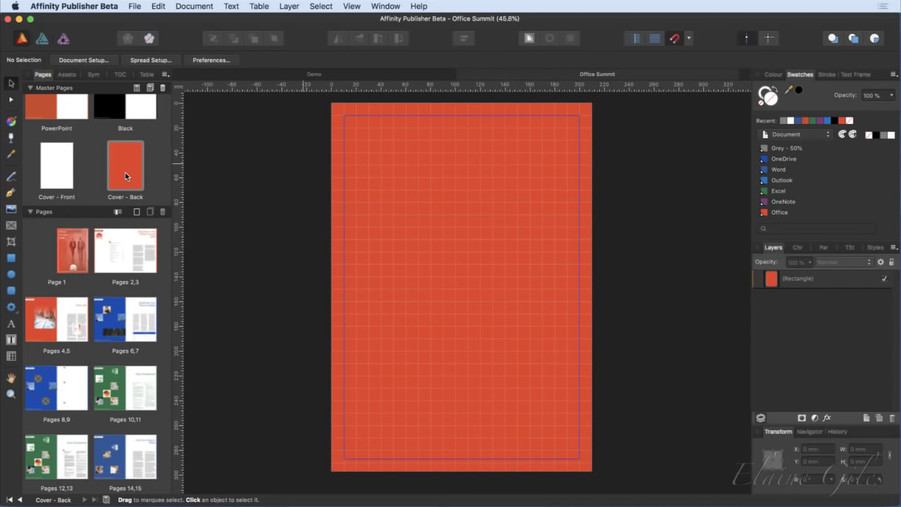
{"action": "scroll", "coordinate": [126, 176], "scroll_direction": "down", "scroll_amount": 5}
{"action": "scroll", "coordinate": [125, 176], "scroll_direction": "down", "scroll_amount": 4}
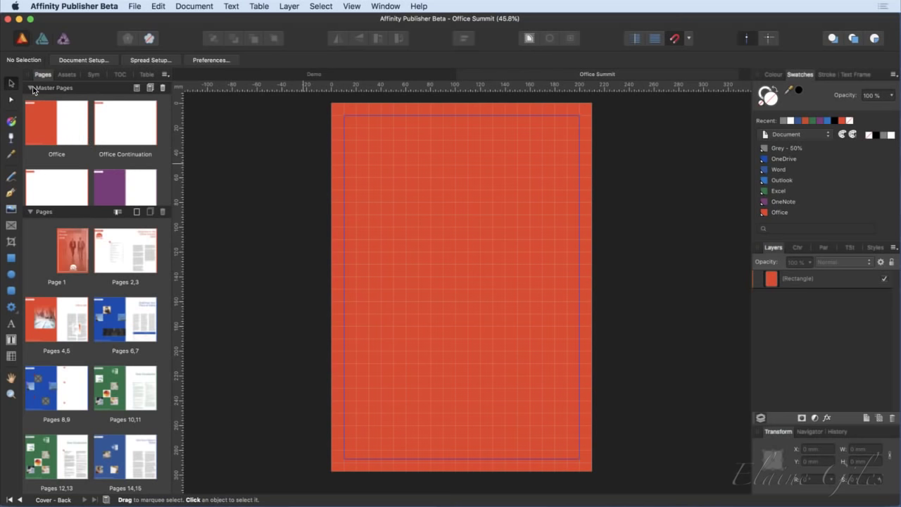
{"action": "scroll", "coordinate": [46, 227], "scroll_direction": "down", "scroll_amount": 1}
{"action": "scroll", "coordinate": [46, 227], "scroll_direction": "up", "scroll_amount": 1}
View page 1, and on pages 2,3 inspect the logo, table of contents, body text frame and welcome heading.
{"action": "left_click", "coordinate": [68, 245]}
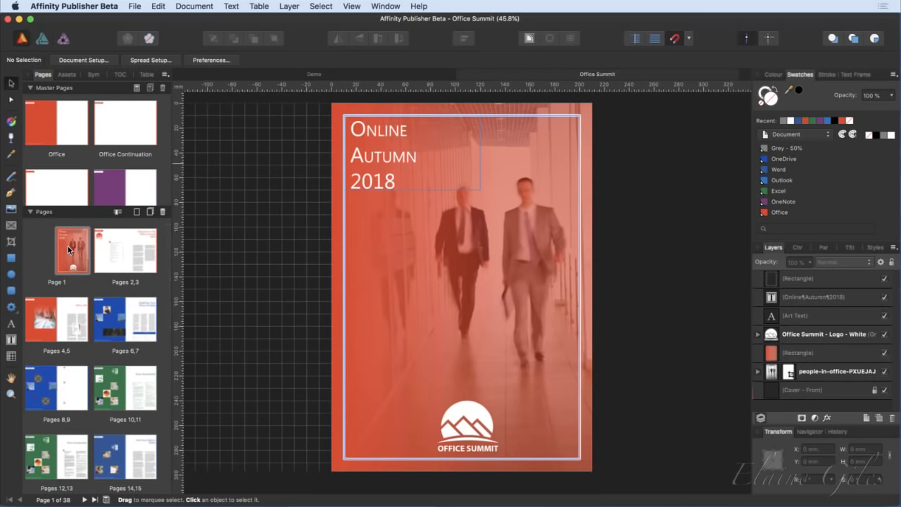
{"action": "left_click", "coordinate": [143, 259]}
{"action": "scroll", "coordinate": [430, 323], "scroll_direction": "left", "scroll_amount": 3}
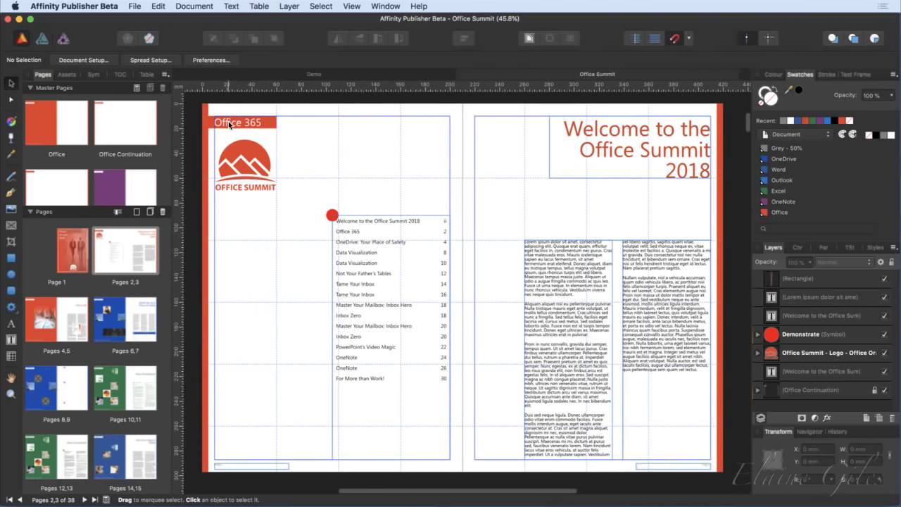
{"action": "left_click", "coordinate": [246, 168]}
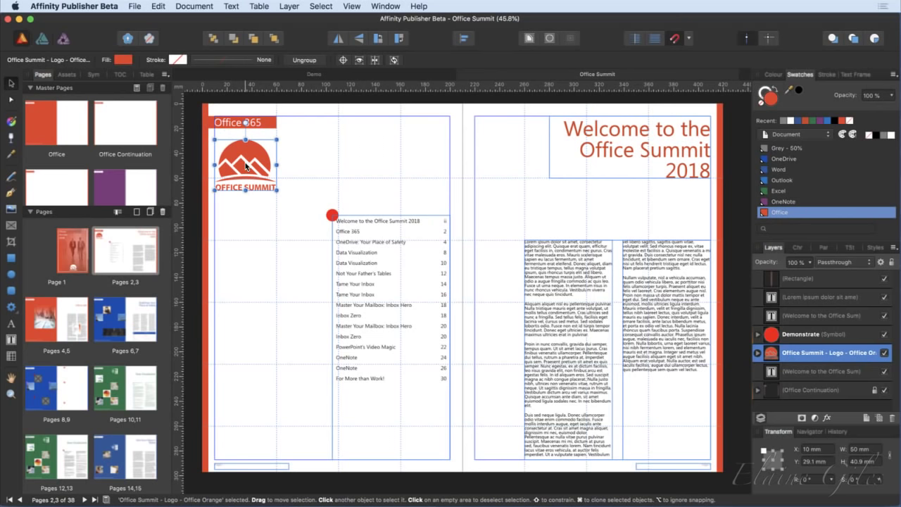
{"action": "left_click", "coordinate": [351, 262]}
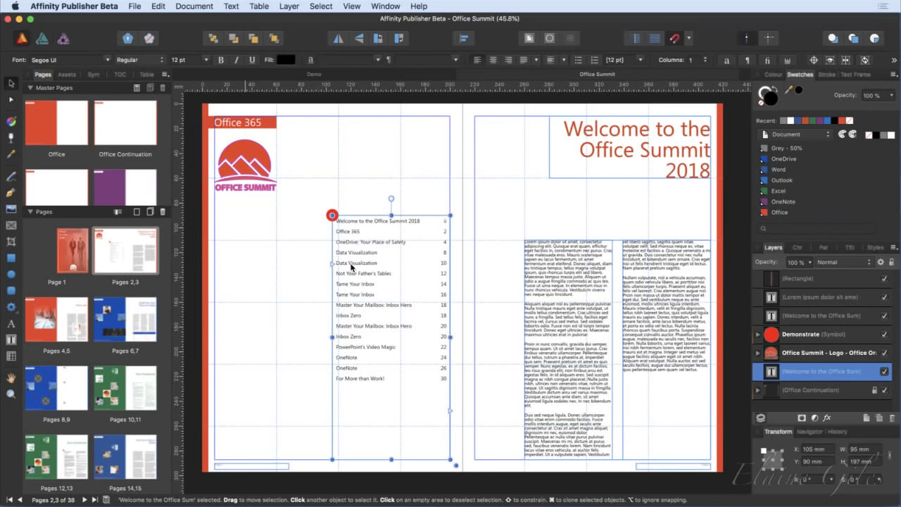
{"action": "left_click", "coordinate": [572, 306]}
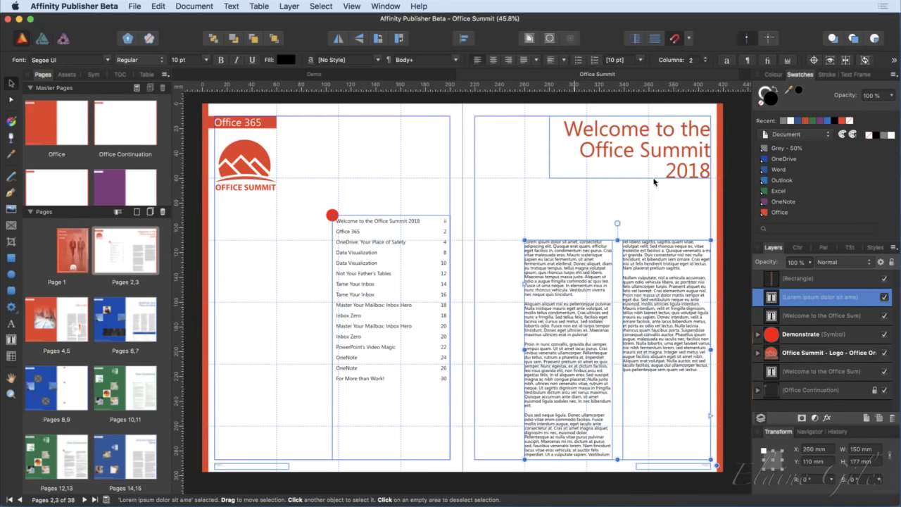
{"action": "left_click", "coordinate": [669, 149]}
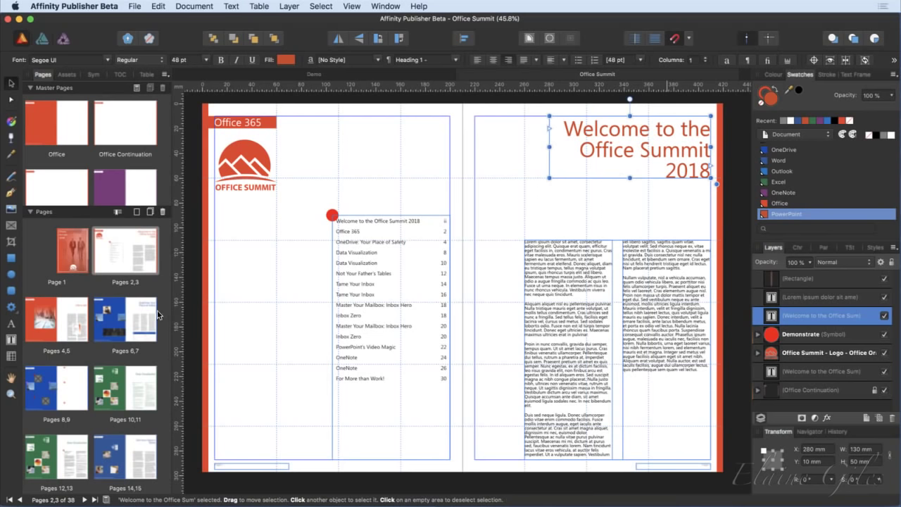
On pages 4,5, widen the meeting photo and its red gradient rectangle to the inner edge of the red page.
{"action": "left_click", "coordinate": [68, 326]}
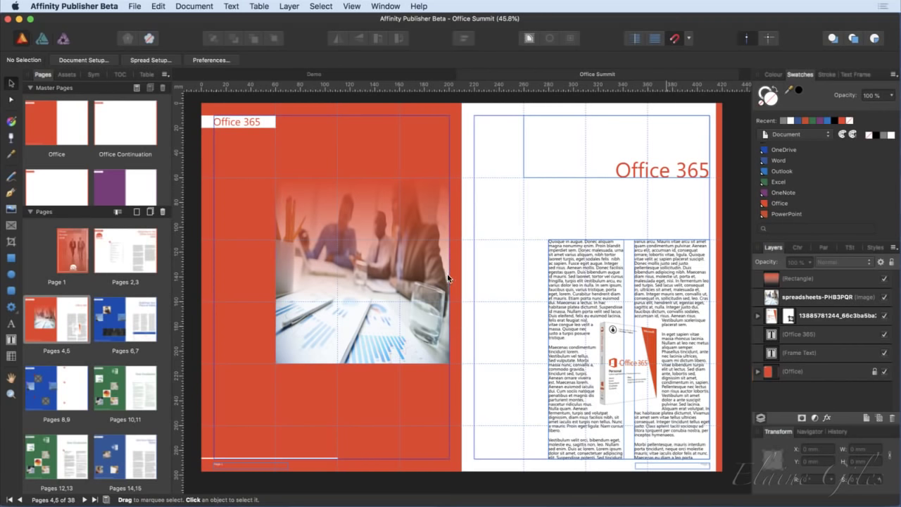
{"action": "left_click", "coordinate": [442, 329]}
{"action": "left_click_drag", "start_coordinate": [449, 270], "coordinate": [462, 270]}
{"action": "left_click", "coordinate": [425, 236]}
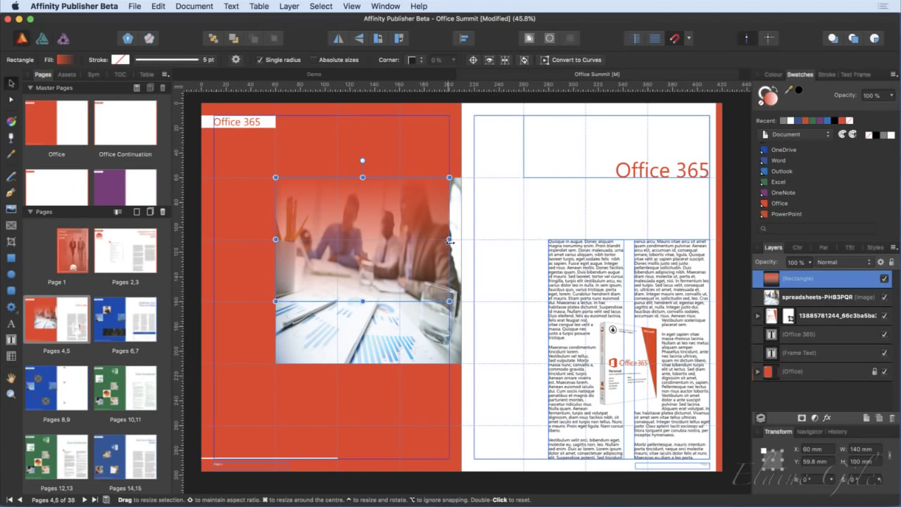
{"action": "left_click_drag", "start_coordinate": [449, 240], "coordinate": [462, 239]}
{"action": "left_click", "coordinate": [414, 401]}
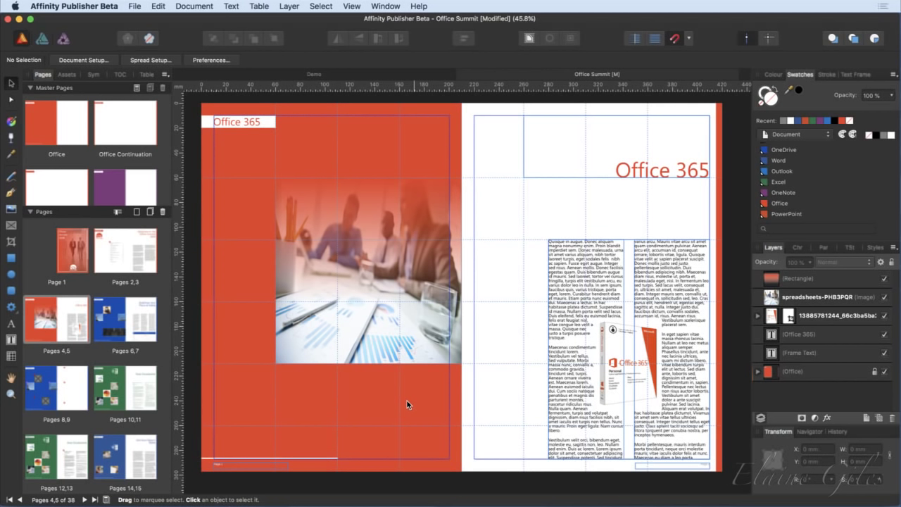
Inspect the four picture frames on the OneDrive spread, pages 6,7, and save the document.
{"action": "left_click", "coordinate": [110, 327]}
{"action": "scroll", "coordinate": [547, 327], "scroll_direction": "right", "scroll_amount": 5}
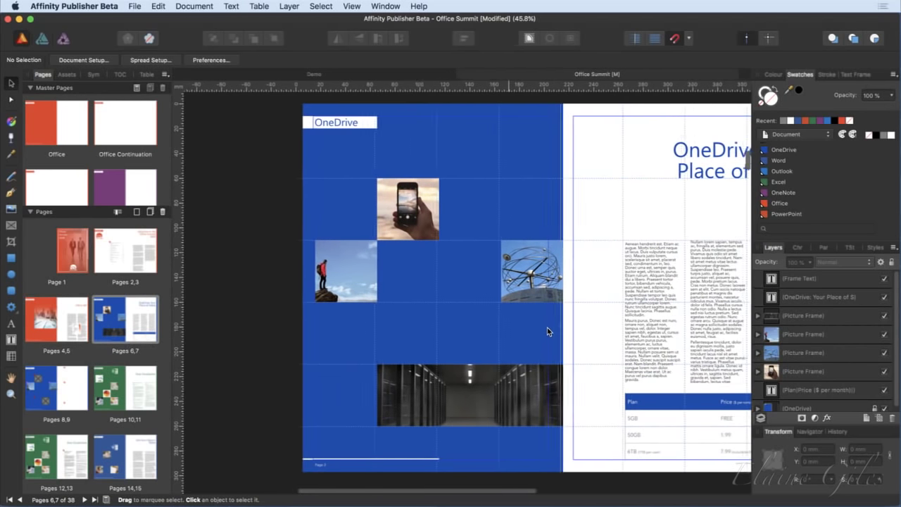
{"action": "left_click", "coordinate": [309, 215]}
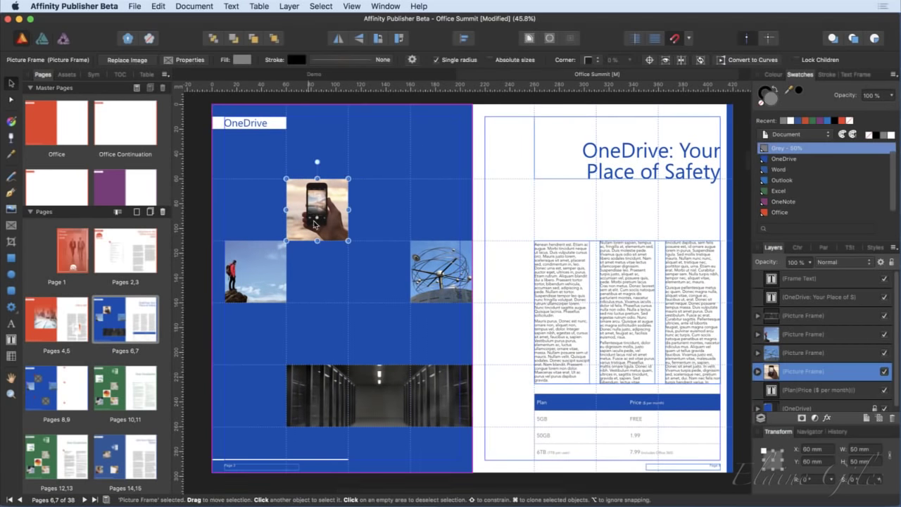
{"action": "left_click", "coordinate": [441, 271]}
{"action": "left_click", "coordinate": [270, 282]}
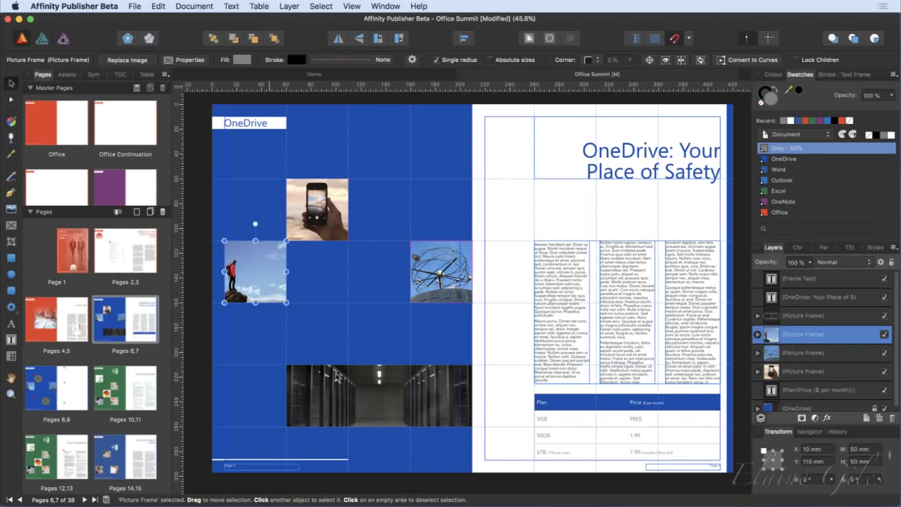
{"action": "left_click", "coordinate": [376, 395]}
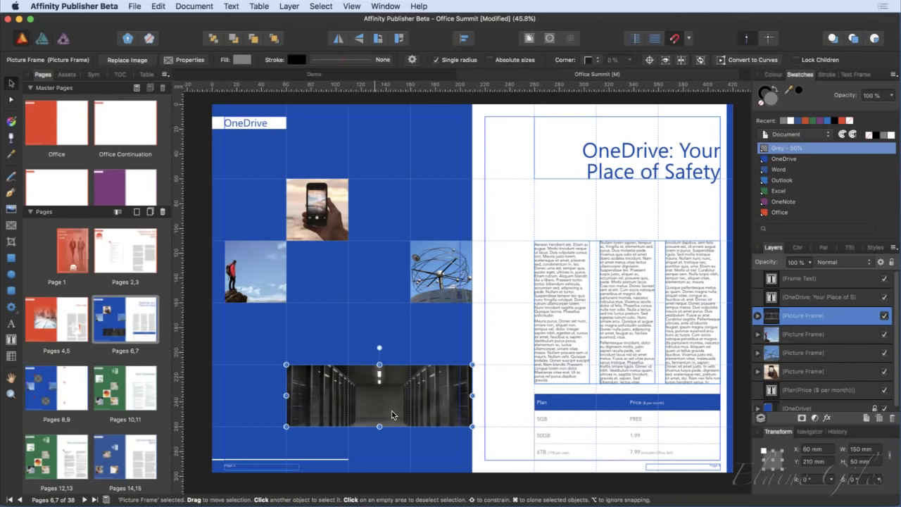
{"action": "key", "text": "super+s"}
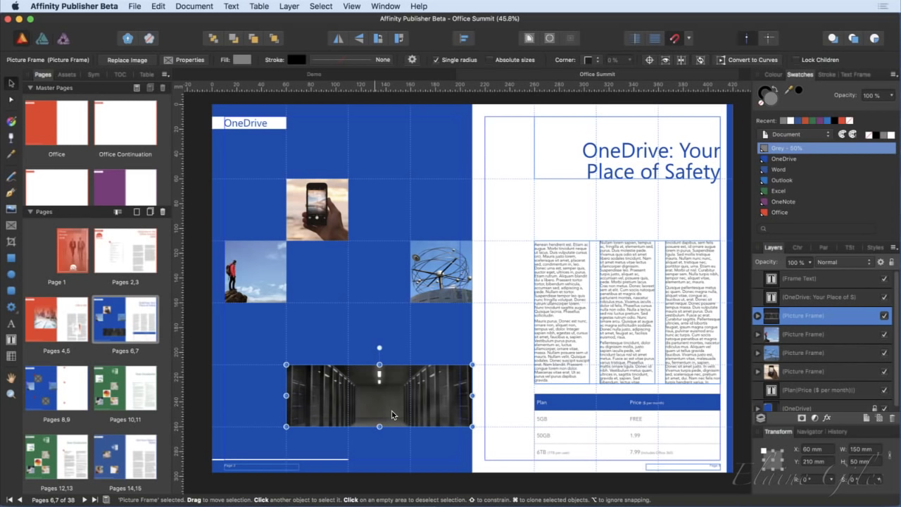
Compare the OneDrive spreads on pages 8,9 and 6,7, and examine the session text on the Excel spread, pages 10,11.
{"action": "left_click", "coordinate": [69, 396]}
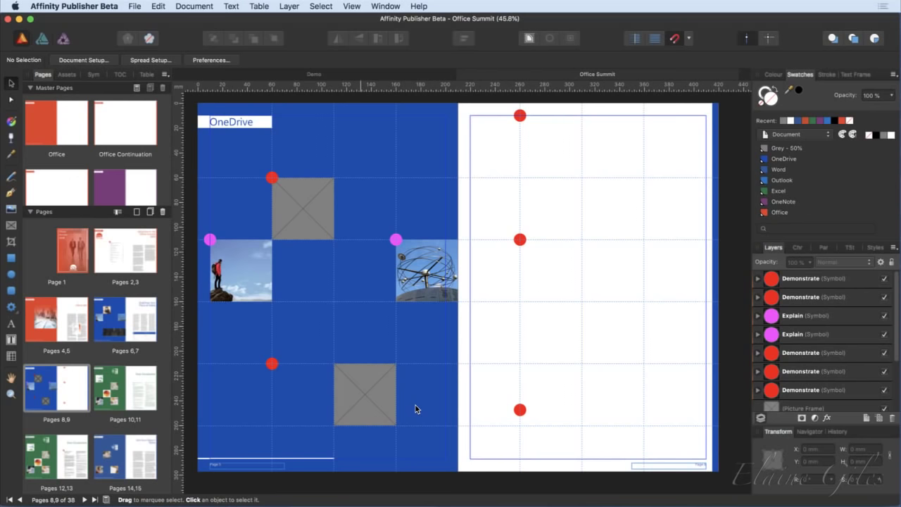
{"action": "left_click", "coordinate": [128, 311]}
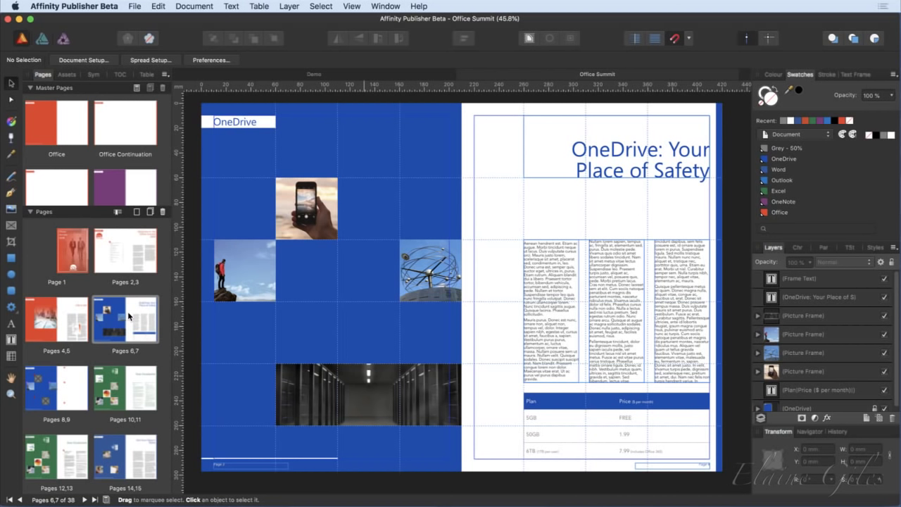
{"action": "left_click", "coordinate": [121, 386]}
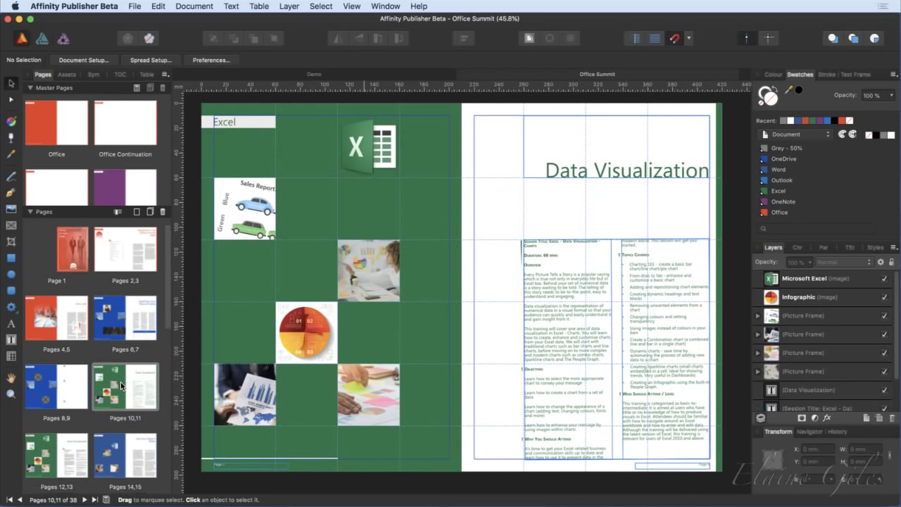
{"action": "scroll", "coordinate": [120, 386], "scroll_direction": "down", "scroll_amount": 3}
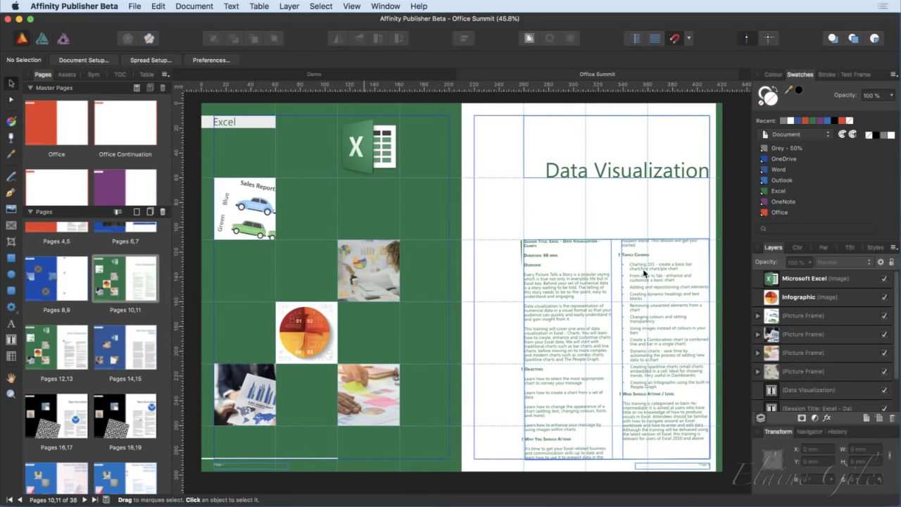
{"action": "scroll", "coordinate": [664, 259], "scroll_direction": "up", "scroll_amount": 5}
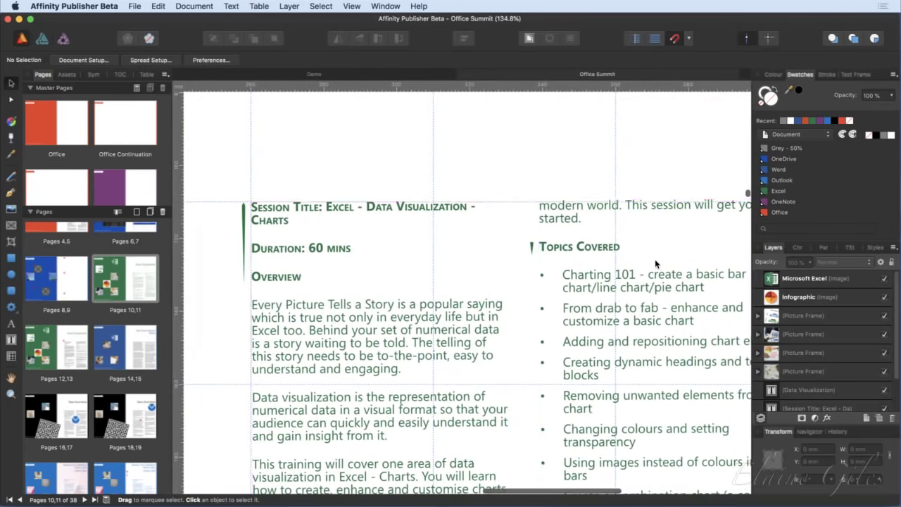
{"action": "scroll", "coordinate": [237, 285], "scroll_direction": "up", "scroll_amount": 3}
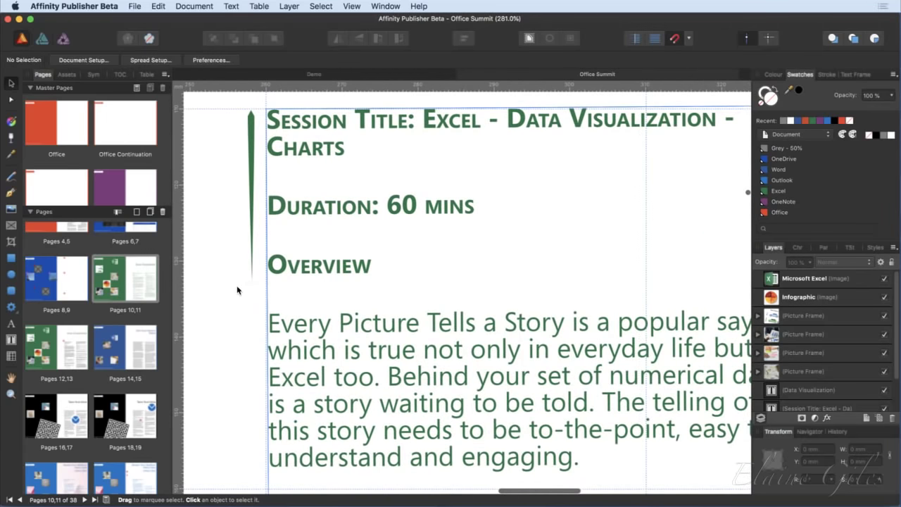
{"action": "scroll", "coordinate": [236, 285], "scroll_direction": "down", "scroll_amount": 5}
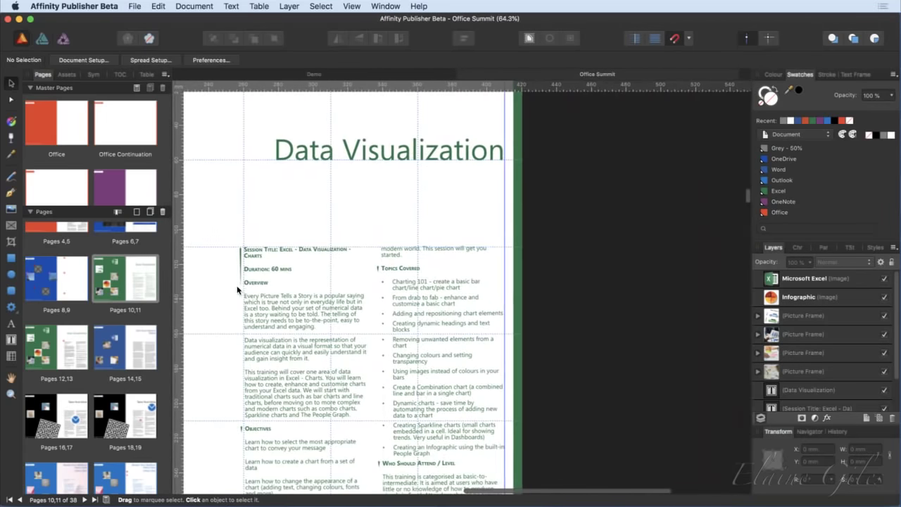
View pages 16,17, and on pages 18,19 move the blue envelope circle between the two text columns, at X 310 mm, Y 140 mm.
{"action": "scroll", "coordinate": [247, 290], "scroll_direction": "down", "scroll_amount": 2}
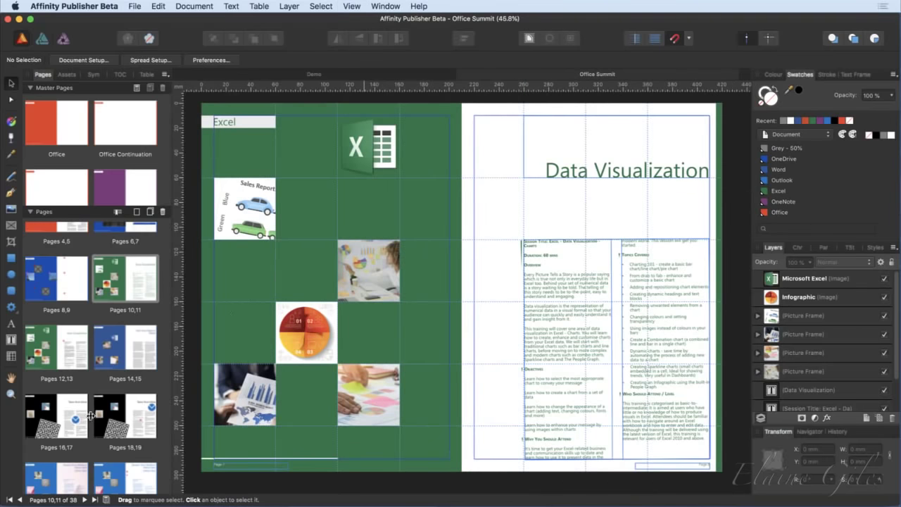
{"action": "scroll", "coordinate": [88, 406], "scroll_direction": "down", "scroll_amount": 1}
{"action": "scroll", "coordinate": [88, 403], "scroll_direction": "down", "scroll_amount": 2}
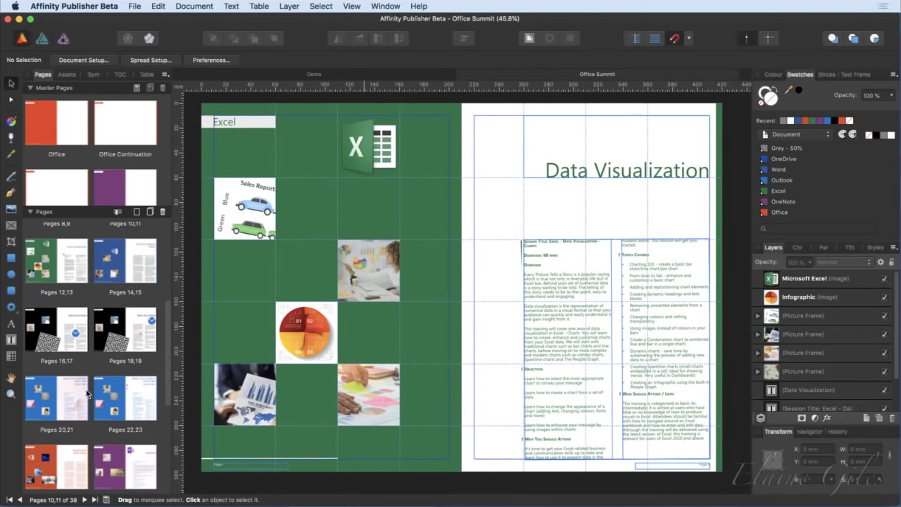
{"action": "left_click", "coordinate": [53, 332]}
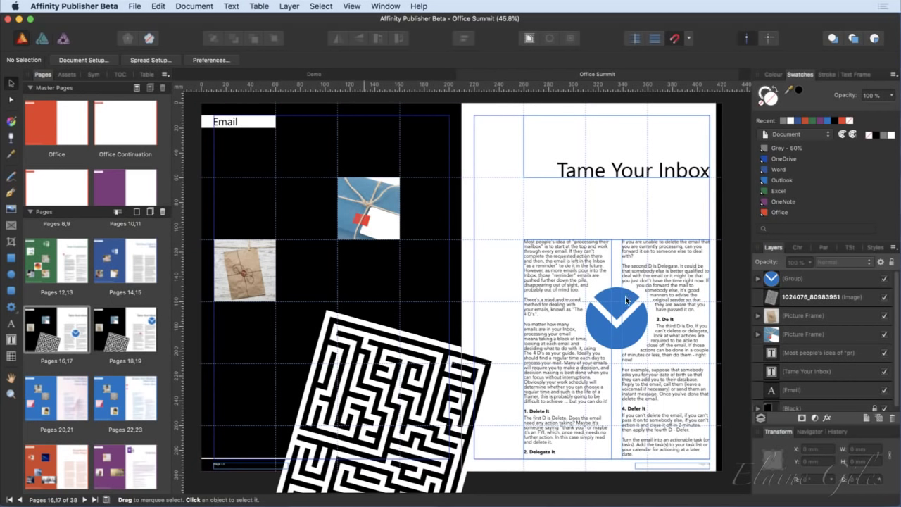
{"action": "left_click", "coordinate": [128, 334]}
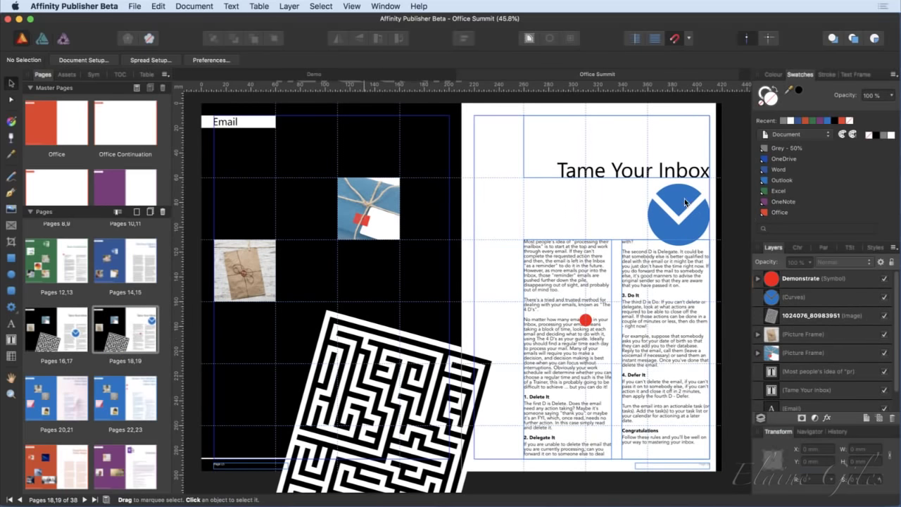
{"action": "left_click_drag", "start_coordinate": [684, 205], "coordinate": [622, 299]}
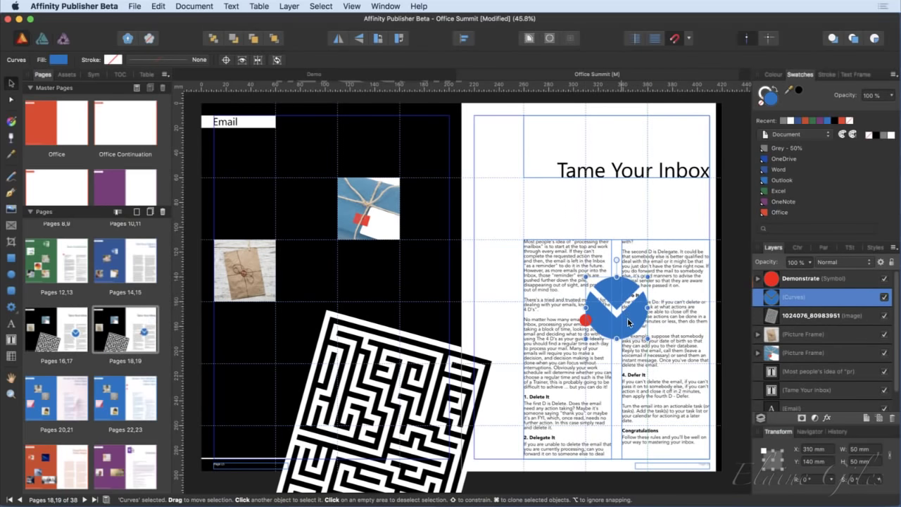
Compare the Outlook spreads on pages 20,21 and 22,23, and examine the session text and bulleted topics over the pink background image.
{"action": "left_click", "coordinate": [56, 400]}
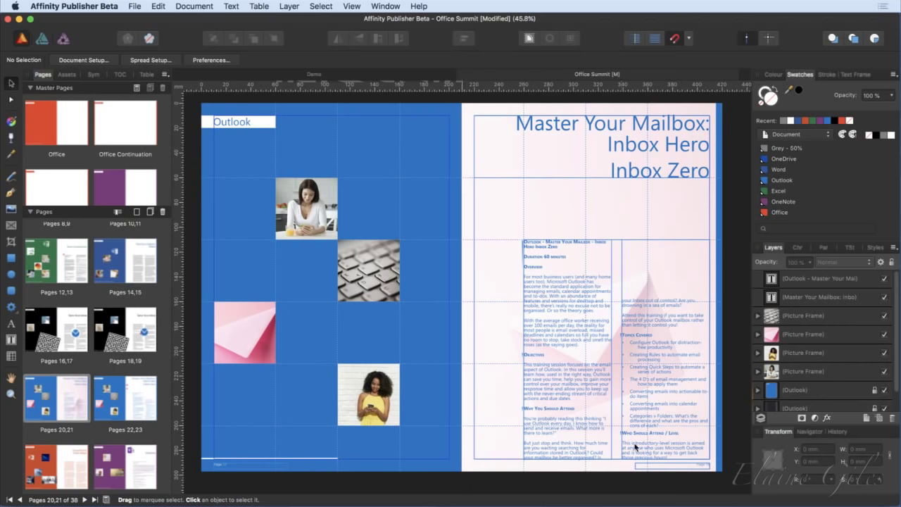
{"action": "scroll", "coordinate": [719, 432], "scroll_direction": "up", "scroll_amount": 5}
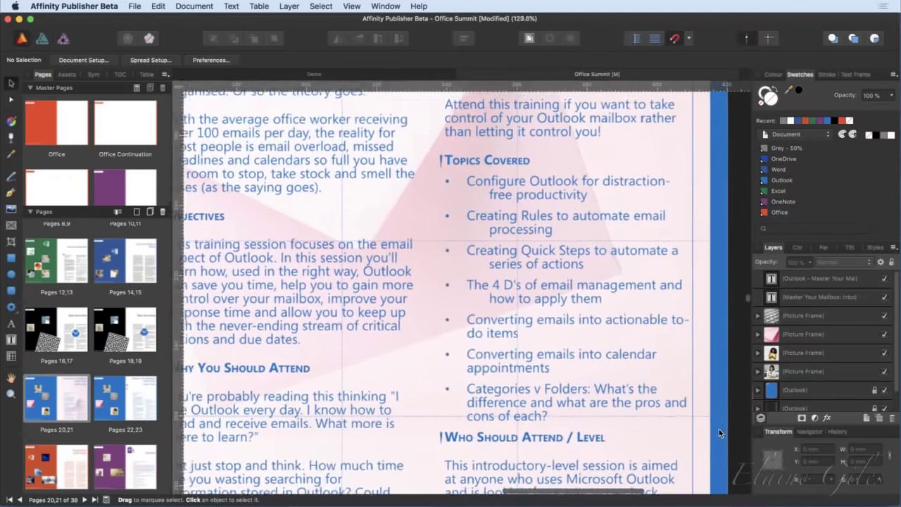
{"action": "scroll", "coordinate": [709, 474], "scroll_direction": "down", "scroll_amount": 3}
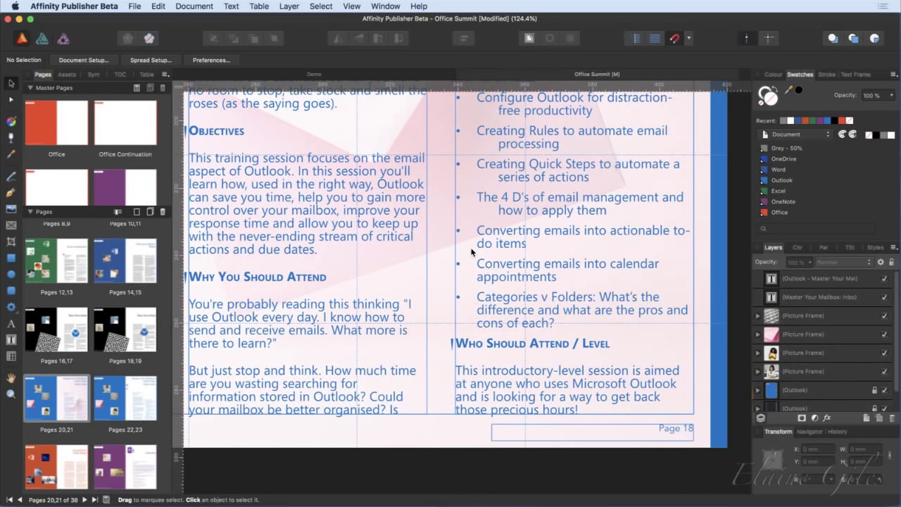
{"action": "left_click", "coordinate": [127, 394]}
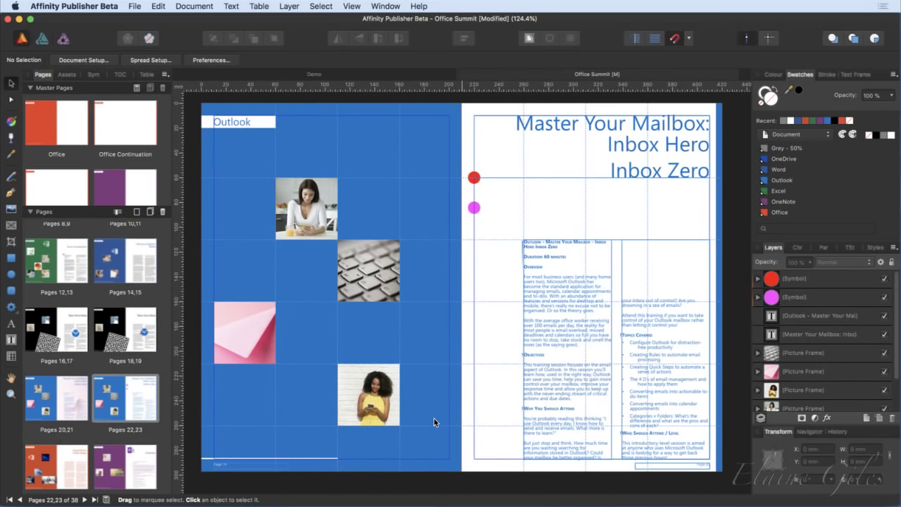
{"action": "left_click", "coordinate": [56, 392]}
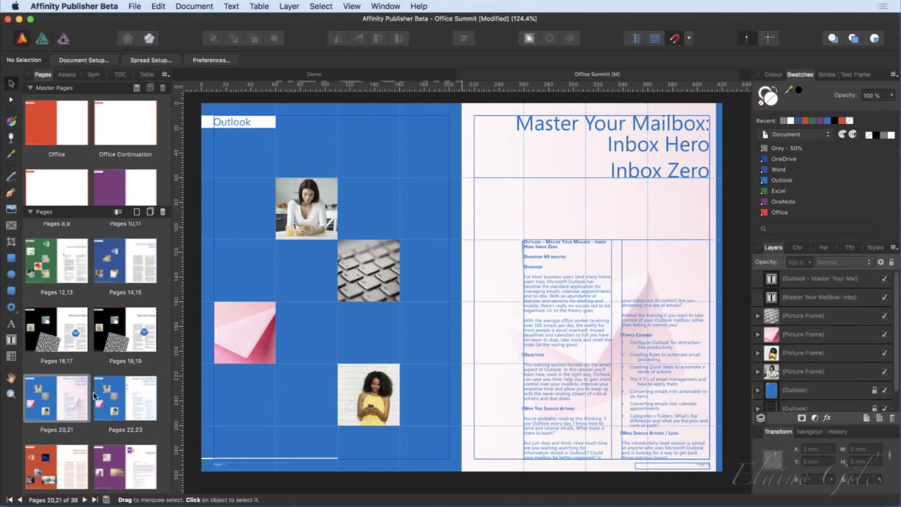
{"action": "left_click", "coordinate": [120, 394]}
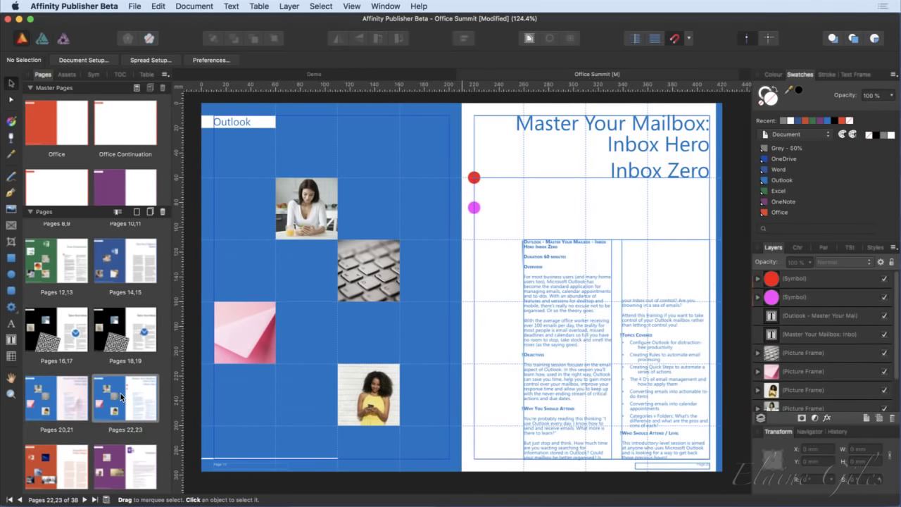
View the PowerPoint spread on pages 24,25 and compare the OneNote spreads on pages 26,27 and 28,29.
{"action": "scroll", "coordinate": [112, 402], "scroll_direction": "down", "scroll_amount": 3}
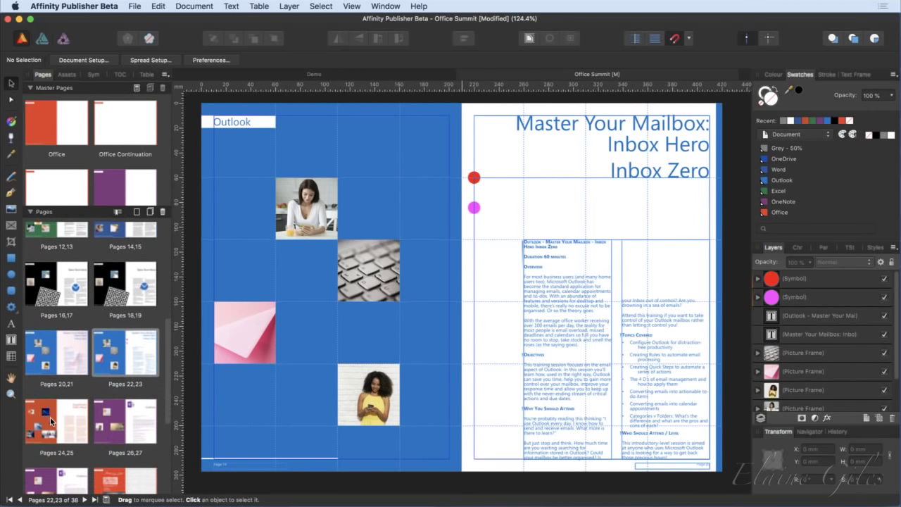
{"action": "left_click", "coordinate": [54, 421]}
{"action": "scroll", "coordinate": [123, 430], "scroll_direction": "down", "scroll_amount": 10}
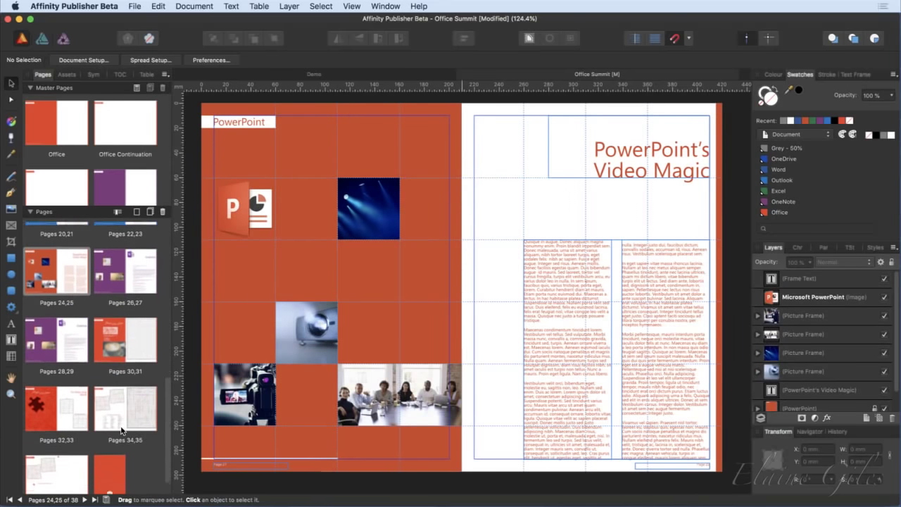
{"action": "left_click", "coordinate": [143, 254]}
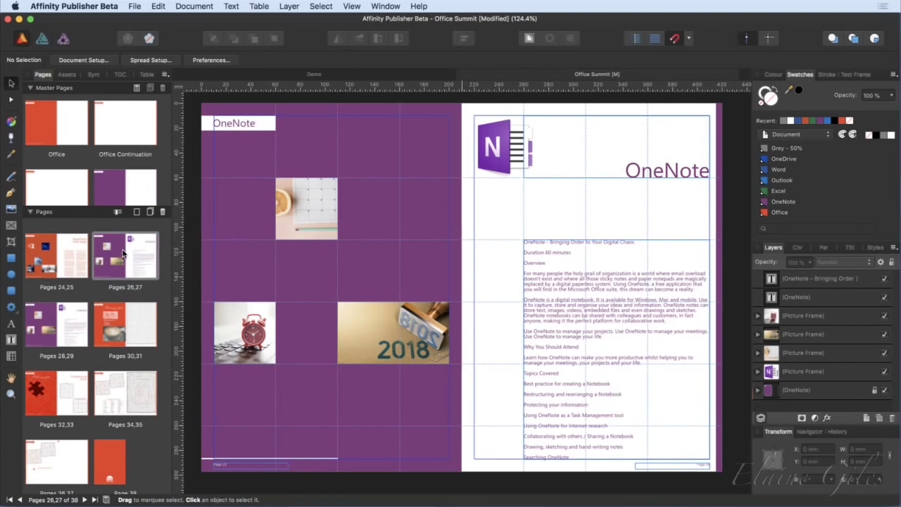
{"action": "left_click", "coordinate": [55, 326]}
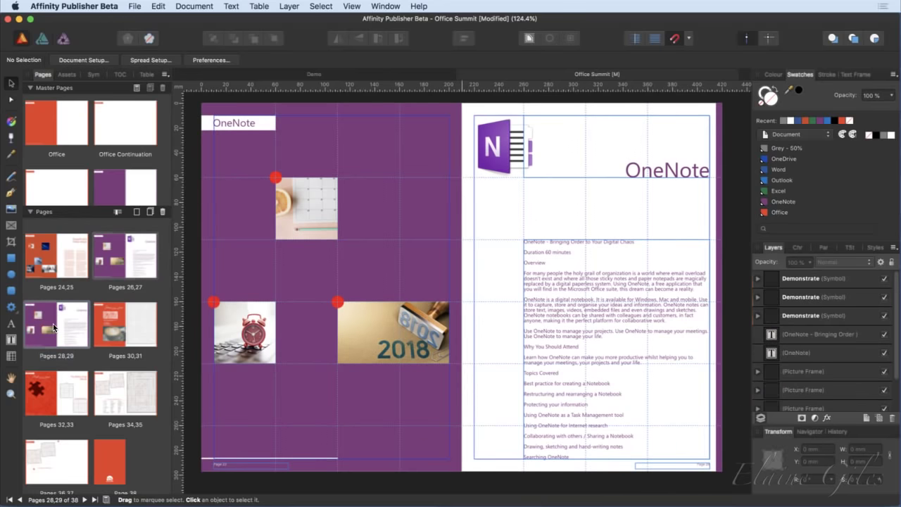
{"action": "scroll", "coordinate": [77, 384], "scroll_direction": "down", "scroll_amount": 1}
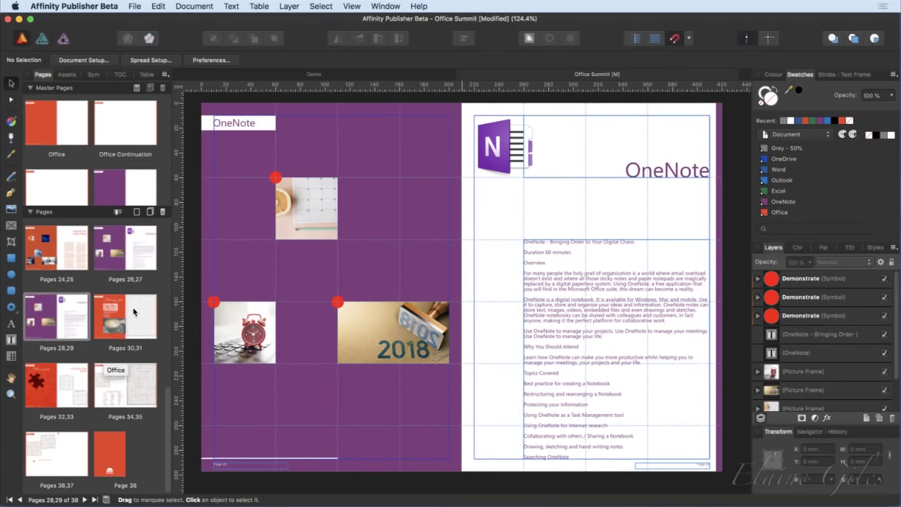
Check the finished OneDrive spread on pages 6,7, and delete the two magenta Explain symbols from pages 8,9.
{"action": "scroll", "coordinate": [114, 315], "scroll_direction": "up", "scroll_amount": 10}
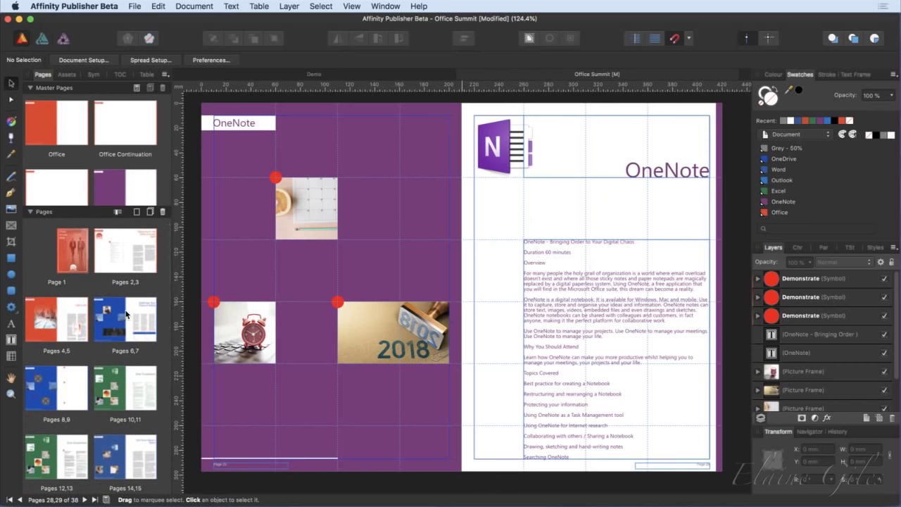
{"action": "double_click", "coordinate": [133, 341]}
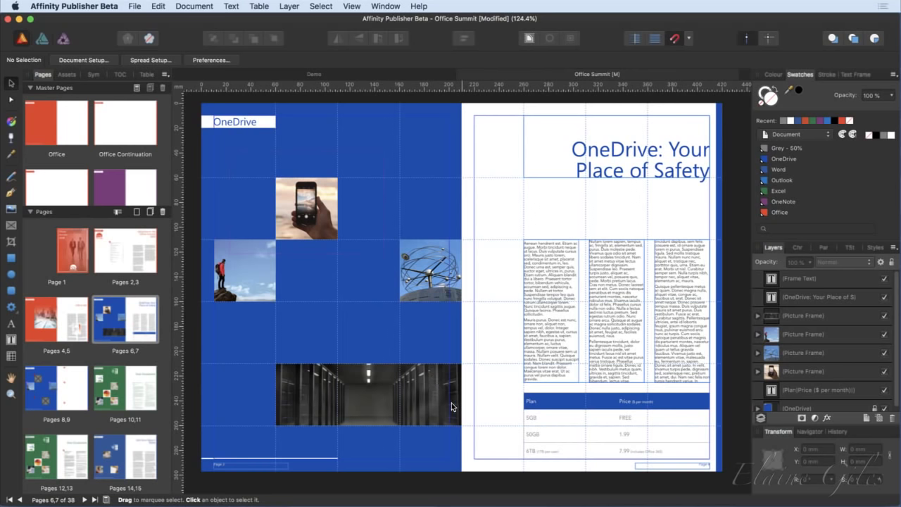
{"action": "left_click", "coordinate": [55, 386]}
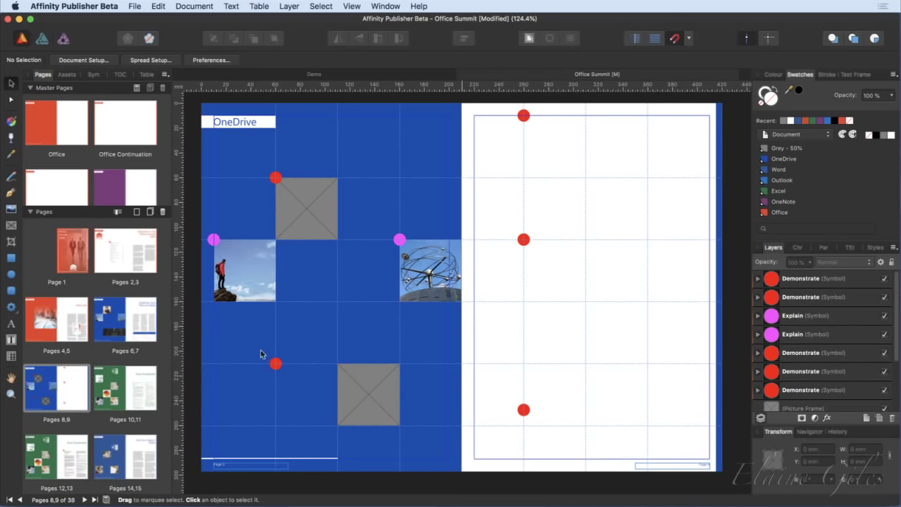
{"action": "left_click", "coordinate": [215, 239]}
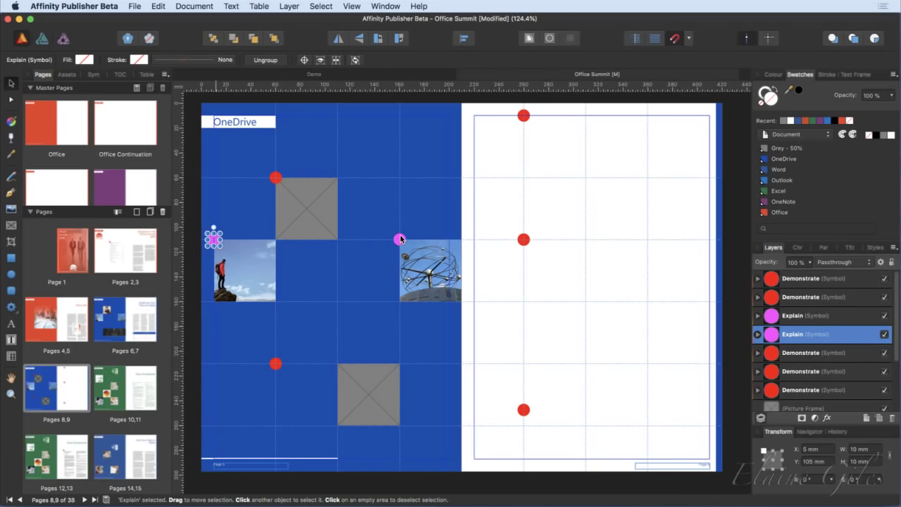
{"action": "key", "text": "Delete"}
{"action": "key", "text": "Delete"}
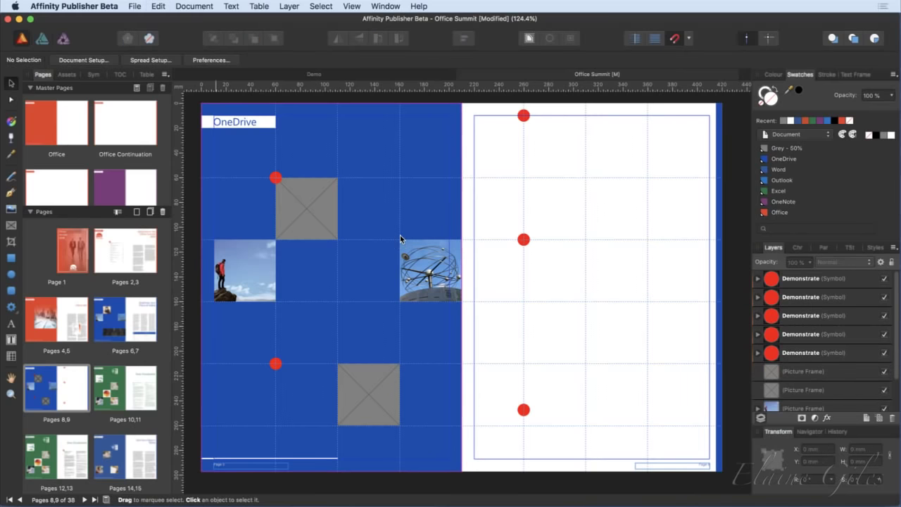
Delete the two red Demonstrate symbols from the blue page of the OneDrive spread, pages 8,9.
{"action": "left_click", "coordinate": [252, 267]}
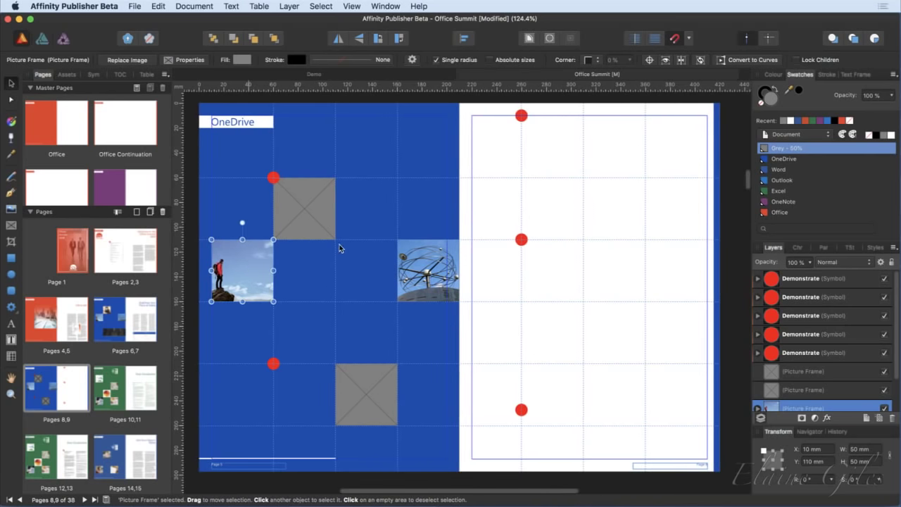
{"action": "scroll", "coordinate": [298, 201], "scroll_direction": "down", "scroll_amount": 1}
{"action": "scroll", "coordinate": [241, 218], "scroll_direction": "down", "scroll_amount": 1}
{"action": "left_click", "coordinate": [274, 169]}
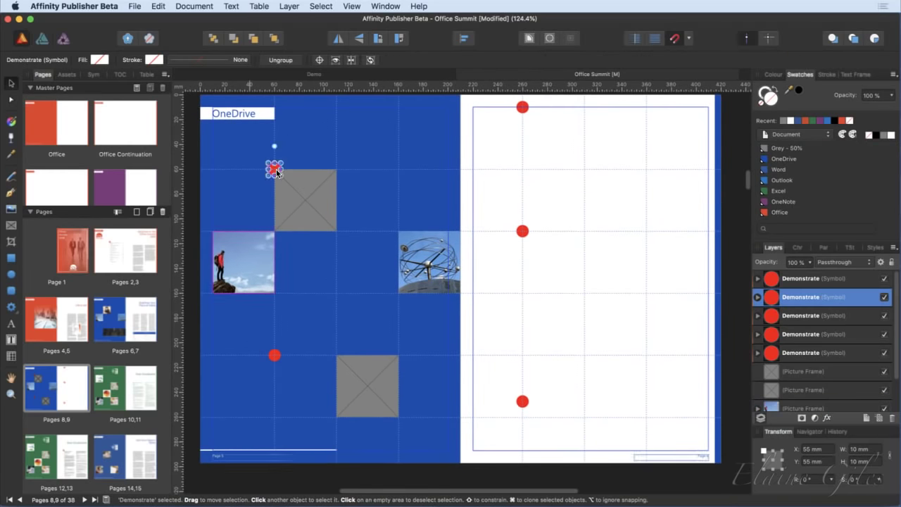
{"action": "key", "text": "Delete"}
{"action": "left_click", "coordinate": [274, 355]}
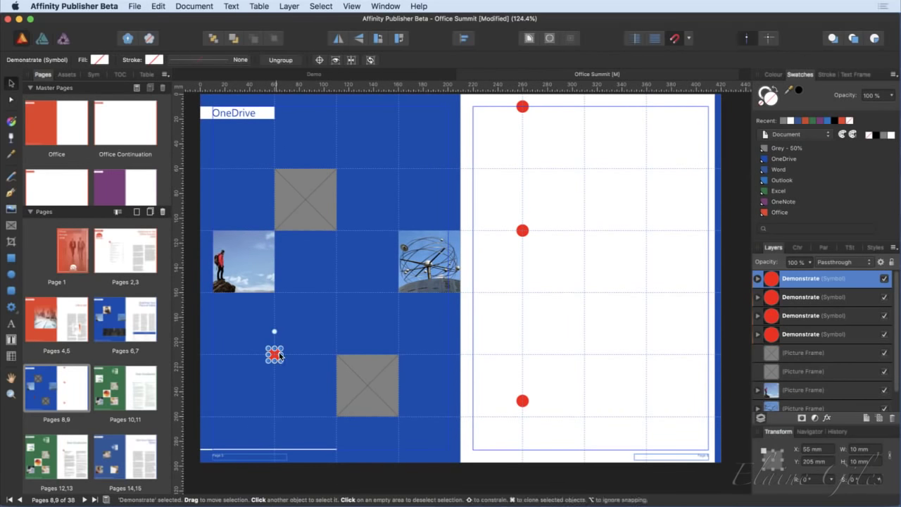
{"action": "key", "text": "Delete"}
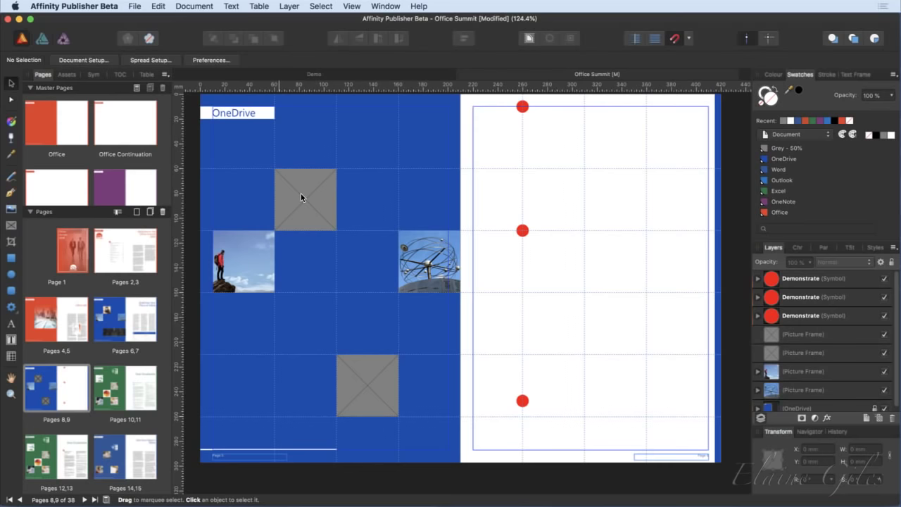
Place repetition.jpg from the OneDrive folder of the Office Summit Assets images into the upper empty picture frame on pages 8,9.
{"action": "left_click", "coordinate": [301, 197]}
{"action": "left_click", "coordinate": [364, 373]}
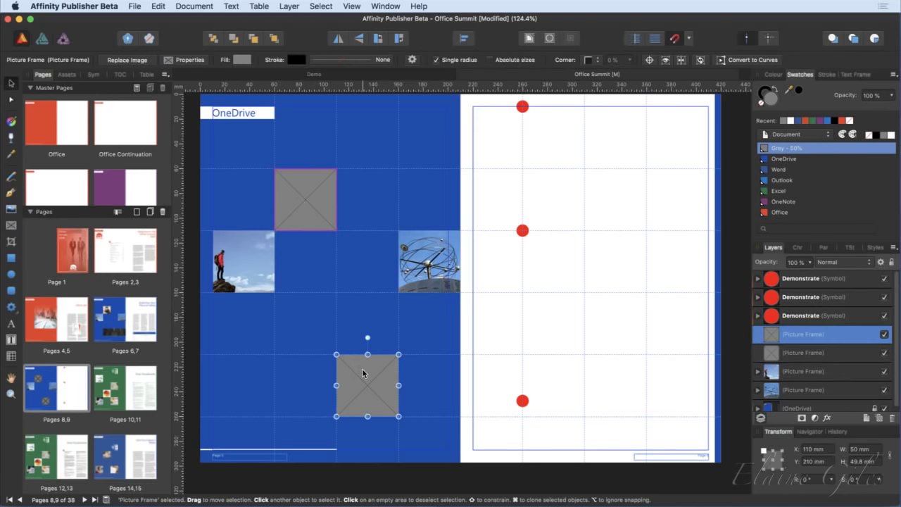
{"action": "left_click", "coordinate": [293, 187]}
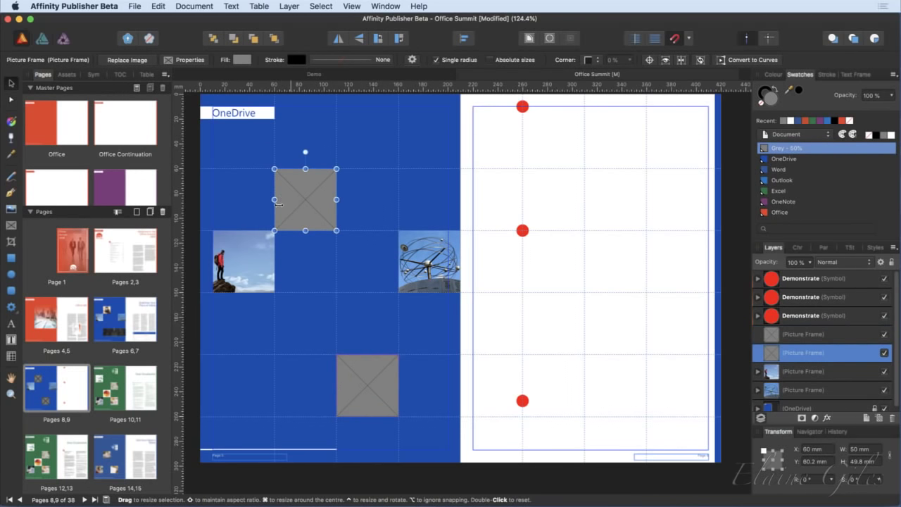
{"action": "scroll", "coordinate": [294, 204], "scroll_direction": "up", "scroll_amount": 1}
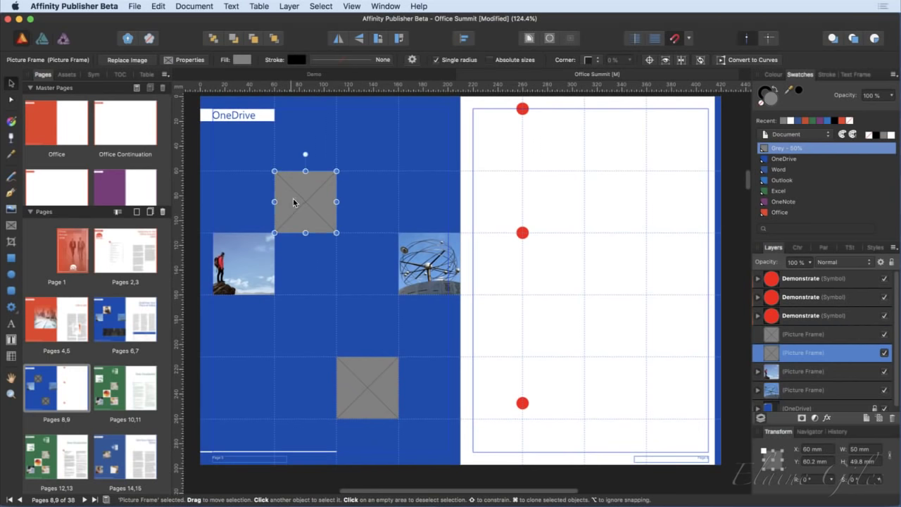
{"action": "left_click", "coordinate": [134, 3]}
{"action": "left_click", "coordinate": [157, 166]}
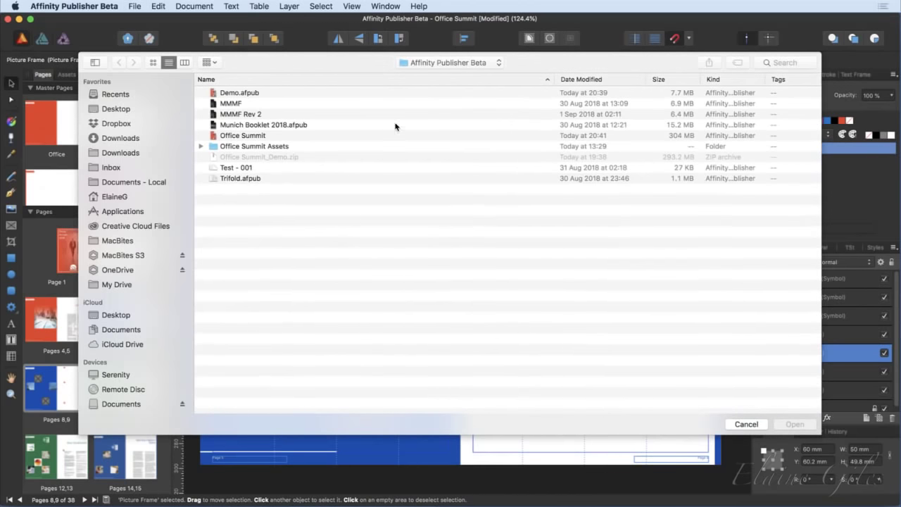
{"action": "left_click", "coordinate": [401, 102]}
{"action": "double_click", "coordinate": [253, 146]}
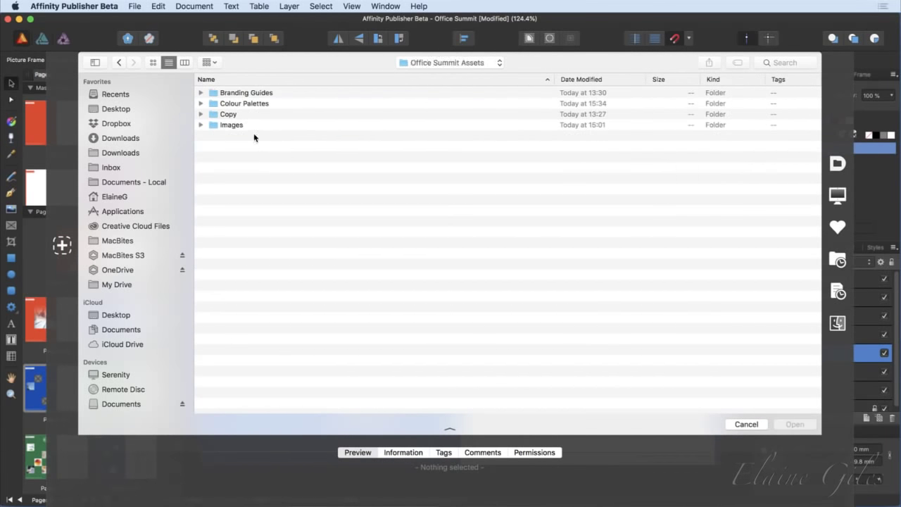
{"action": "double_click", "coordinate": [231, 125]}
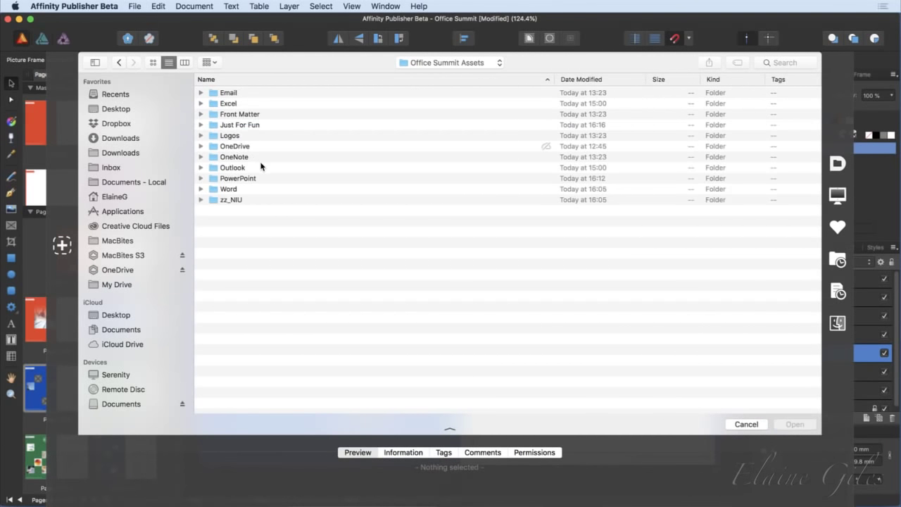
{"action": "double_click", "coordinate": [238, 146]}
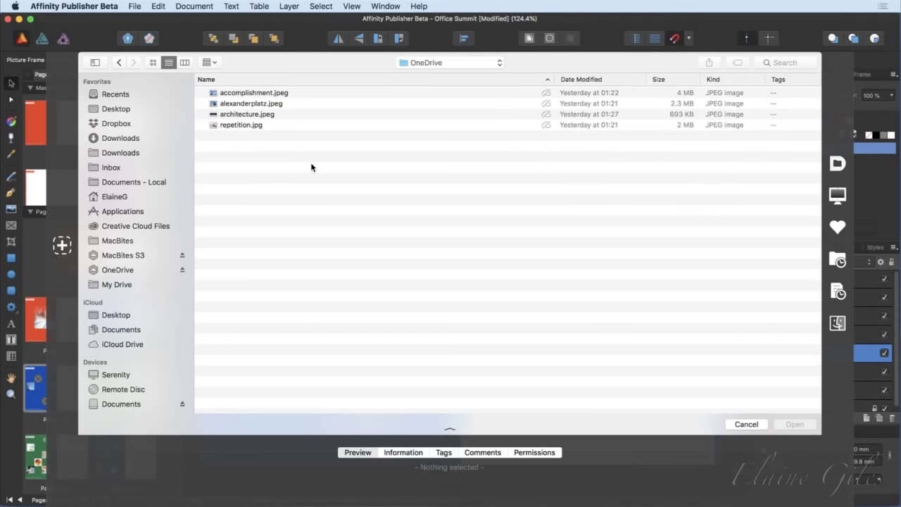
{"action": "left_click", "coordinate": [237, 126]}
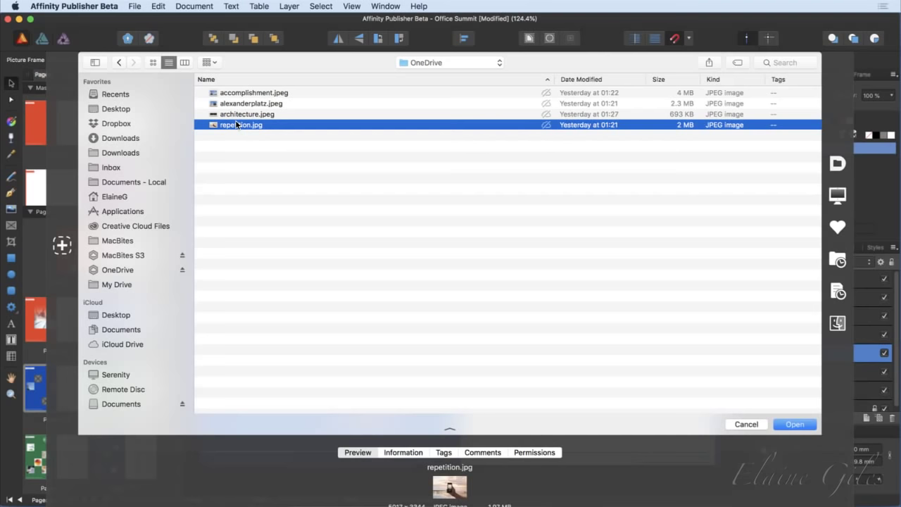
{"action": "left_click", "coordinate": [801, 424]}
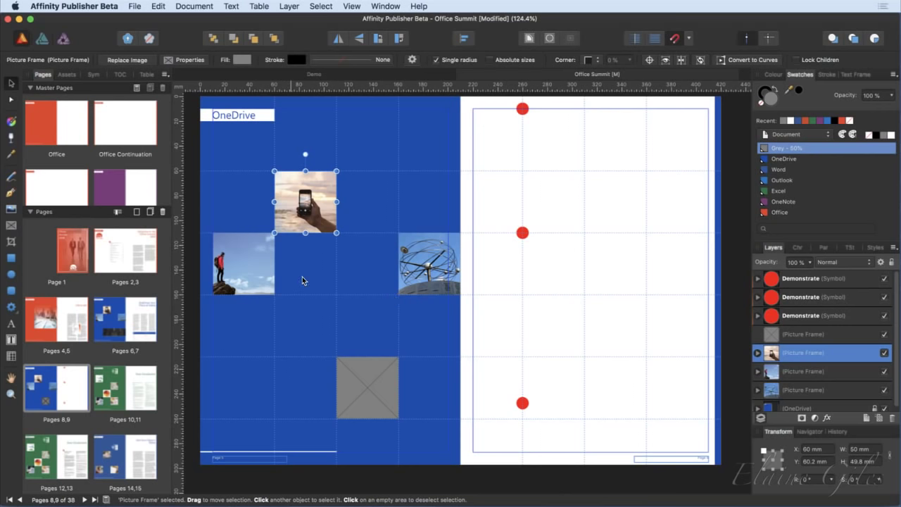
Place architecture.jpeg from the OneDrive images folder into the lower empty picture frame on pages 8,9.
{"action": "left_click", "coordinate": [376, 375]}
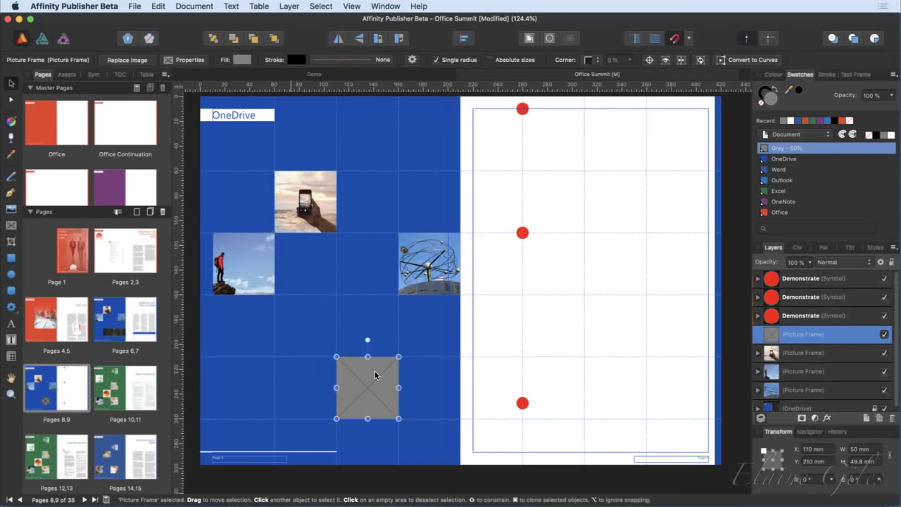
{"action": "left_click", "coordinate": [135, 5]}
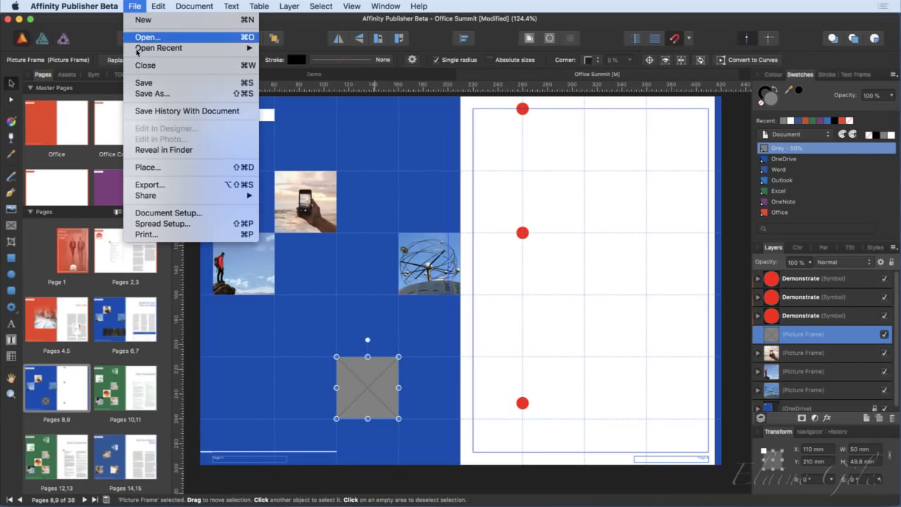
{"action": "left_click", "coordinate": [172, 169]}
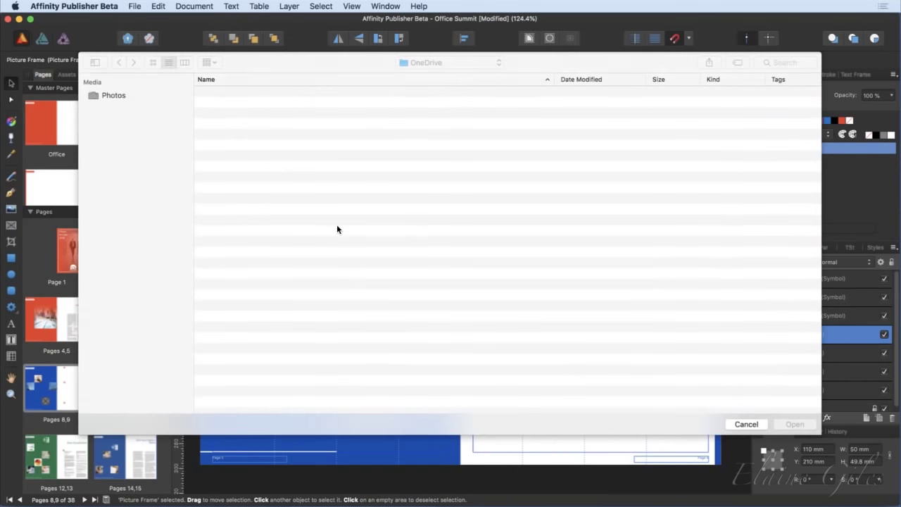
{"action": "left_click", "coordinate": [283, 126]}
{"action": "left_click", "coordinate": [284, 115]}
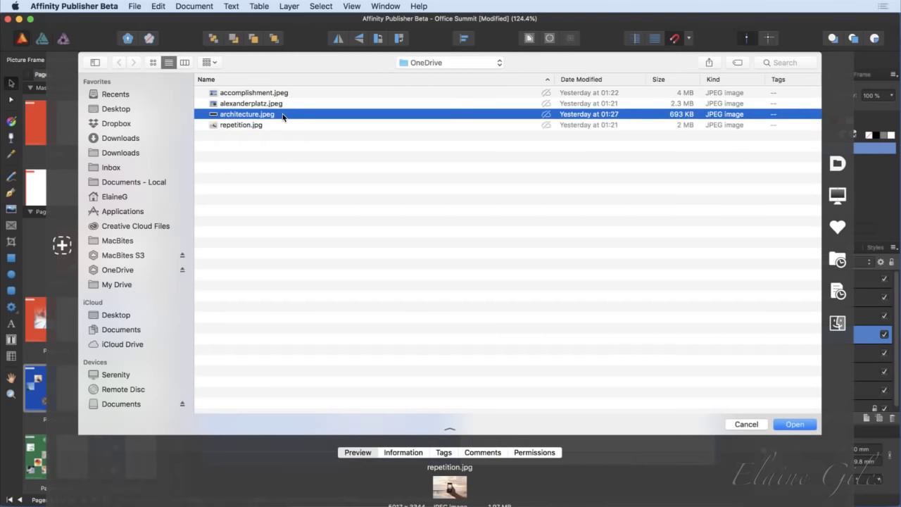
{"action": "left_click", "coordinate": [794, 424]}
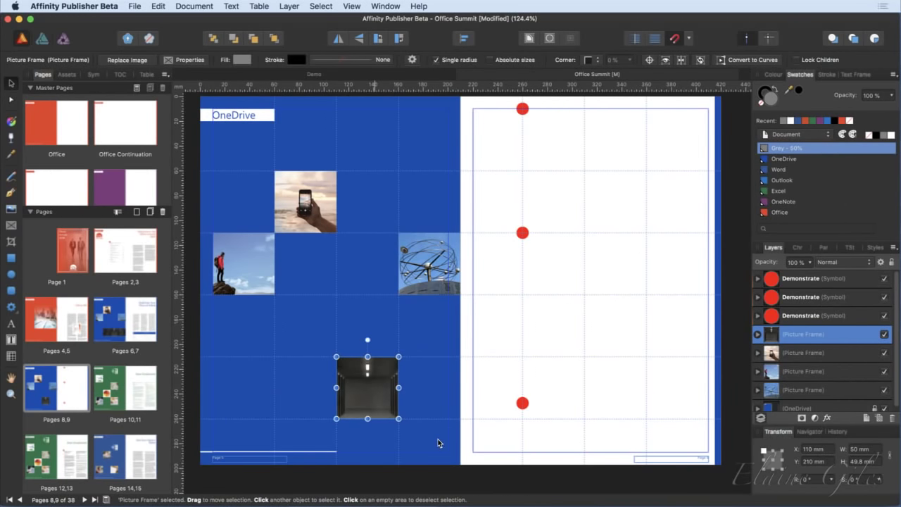
{"action": "left_click", "coordinate": [348, 329]}
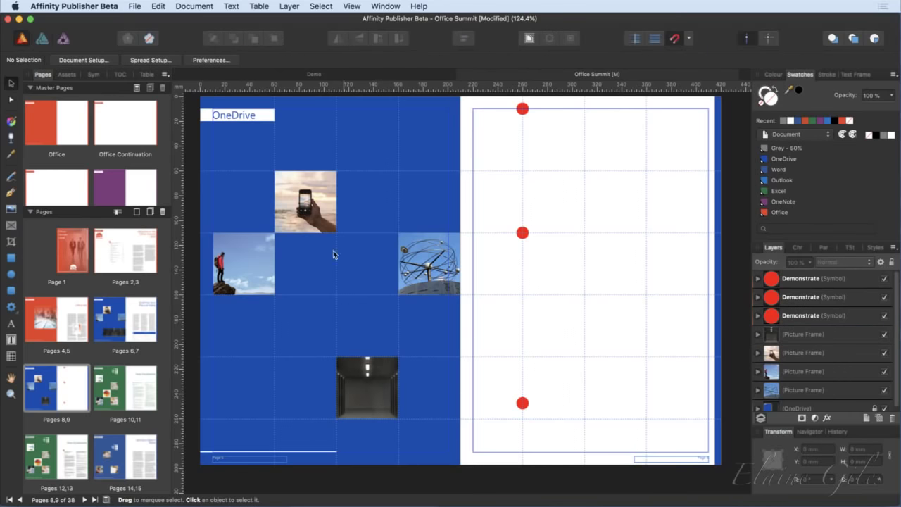
Try enlarging the phone picture's frame to 100 mm wide together with its image, and undo the resize.
{"action": "left_click", "coordinate": [305, 198]}
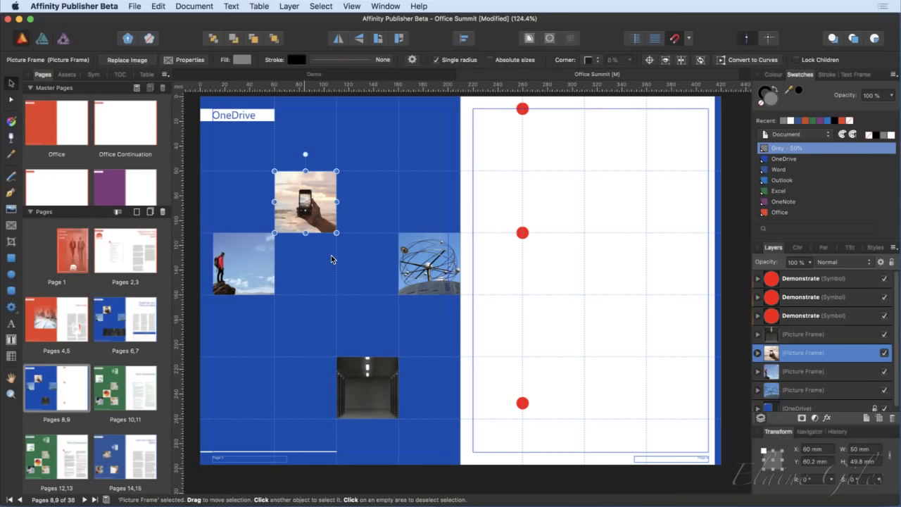
{"action": "double_click", "coordinate": [311, 202]}
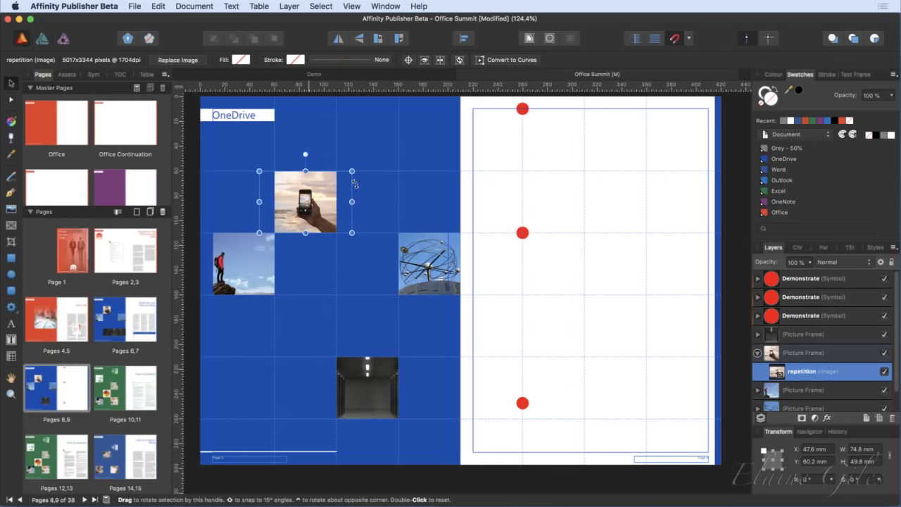
{"action": "left_click", "coordinate": [378, 197]}
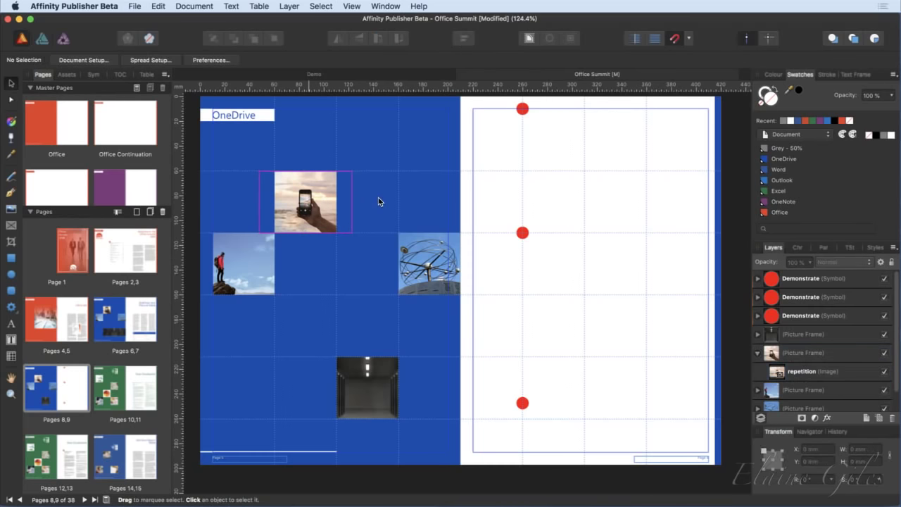
{"action": "left_click", "coordinate": [298, 196]}
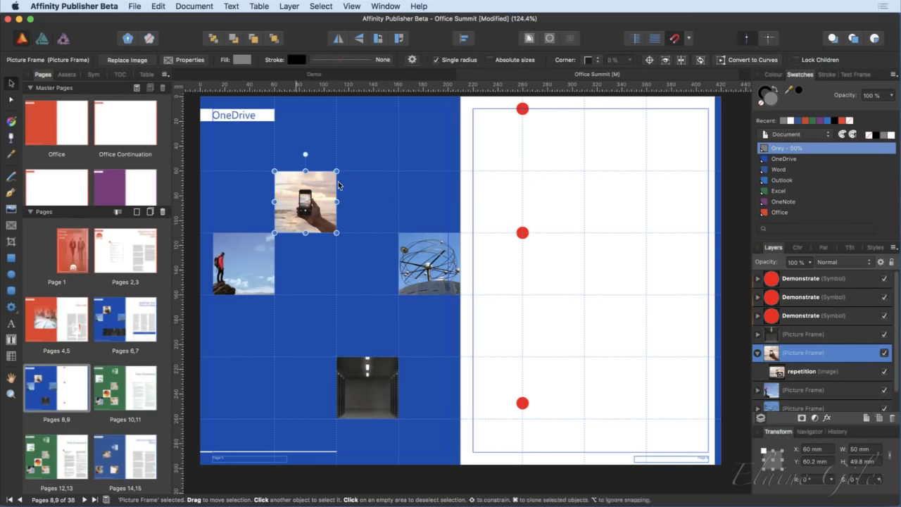
{"action": "left_click_drag", "start_coordinate": [337, 233], "coordinate": [399, 294]}
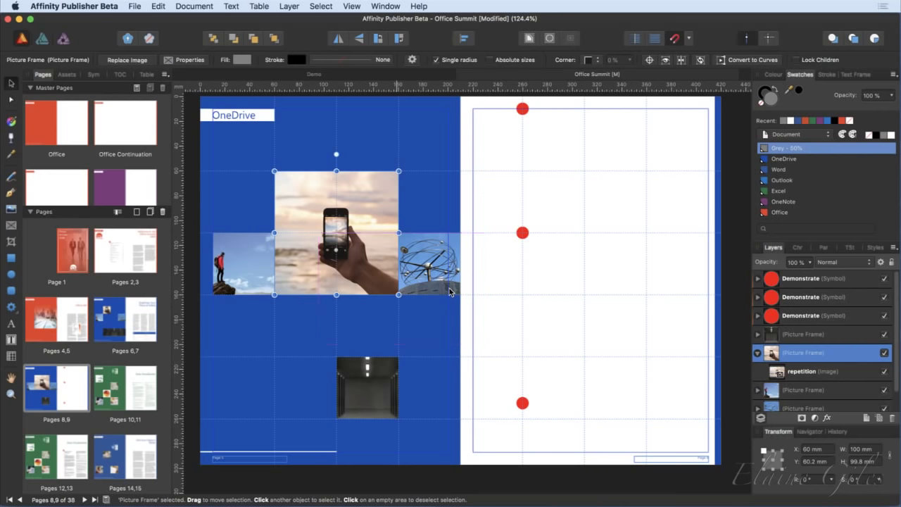
{"action": "key", "text": "super+z"}
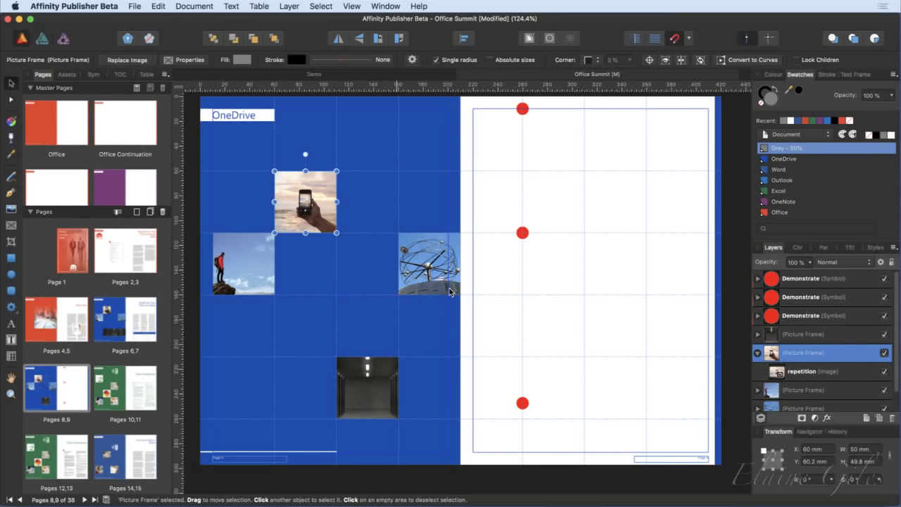
Enlarge the repetition image inside its frame to about 120 by 80 mm and recentre the phone within the frame.
{"action": "double_click", "coordinate": [305, 203]}
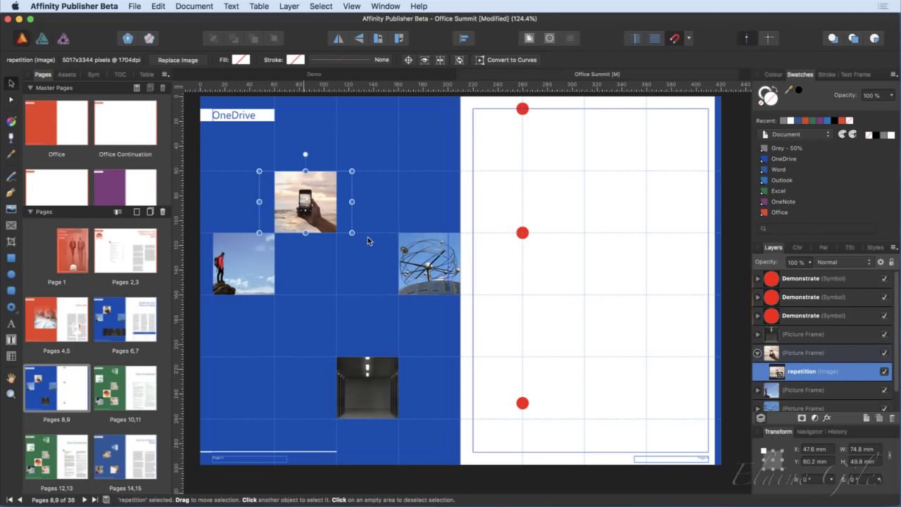
{"action": "left_click_drag", "start_coordinate": [352, 235], "coordinate": [420, 262]}
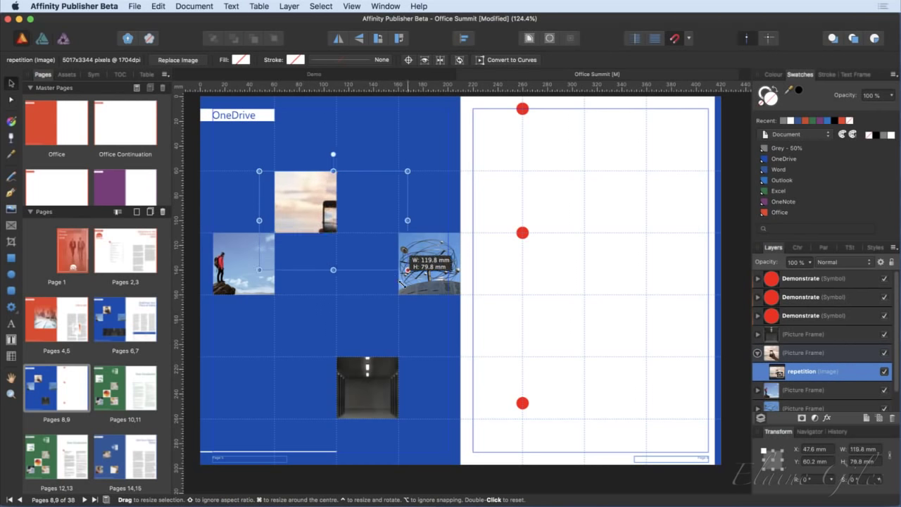
{"action": "left_click_drag", "start_coordinate": [306, 203], "coordinate": [294, 199]}
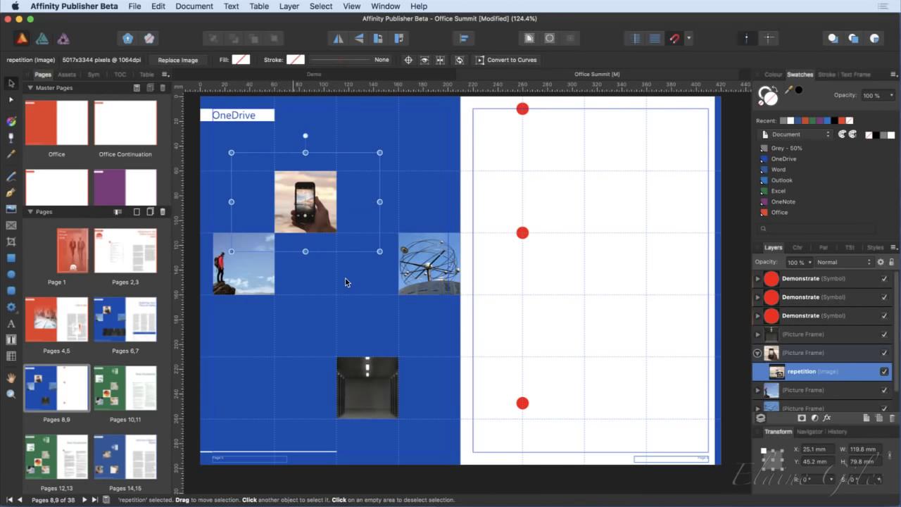
{"action": "left_click", "coordinate": [345, 281]}
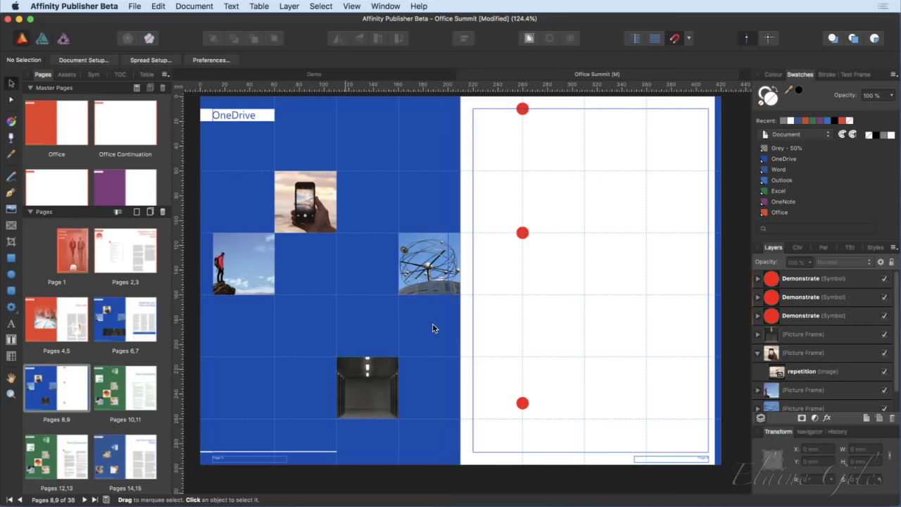
Try shrinking the architecture image inside its frame to about 96 mm wide, and undo the resize.
{"action": "left_click", "coordinate": [372, 392]}
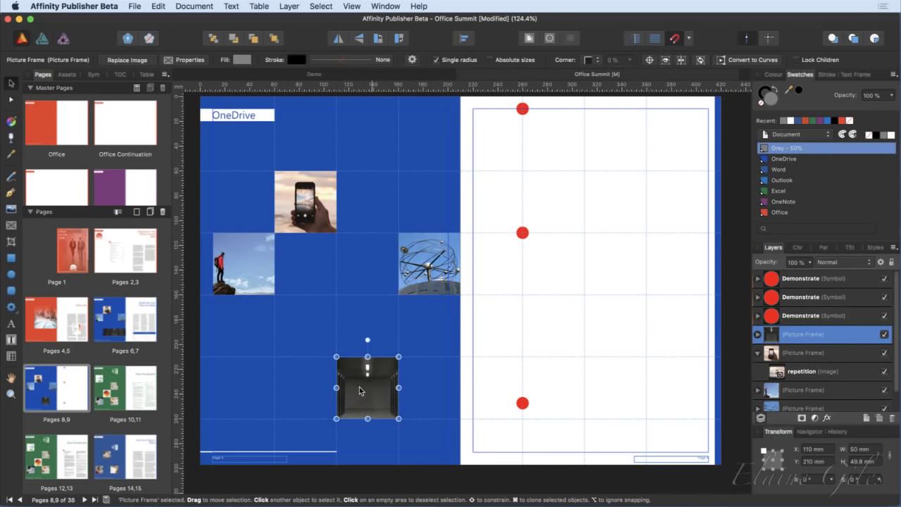
{"action": "double_click", "coordinate": [370, 392]}
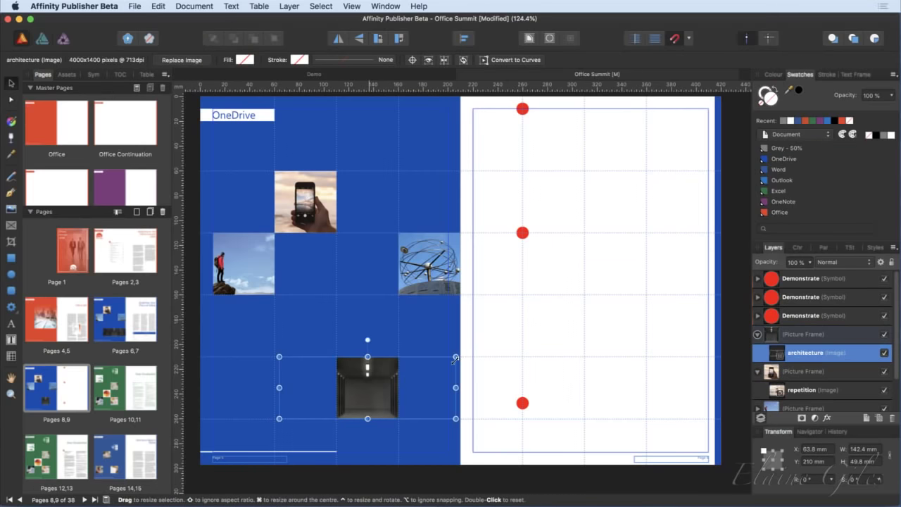
{"action": "left_click_drag", "start_coordinate": [457, 357], "coordinate": [401, 395]}
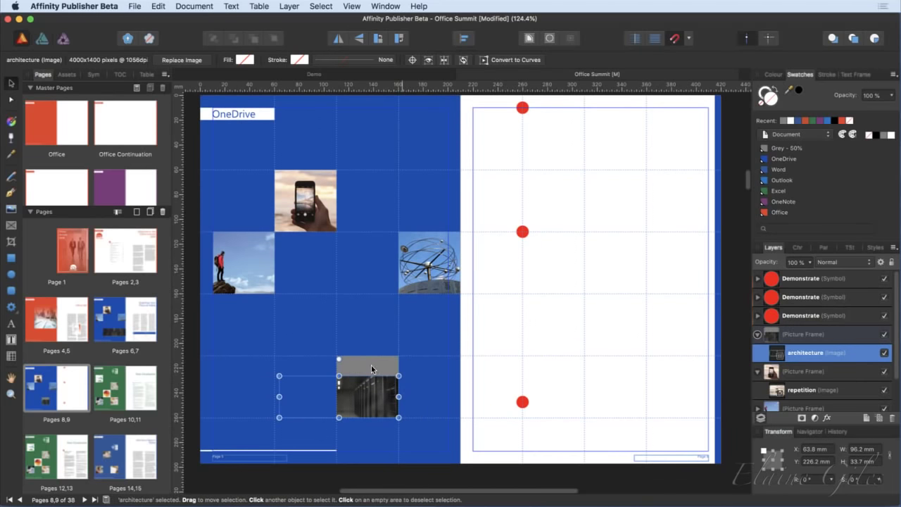
{"action": "left_click", "coordinate": [433, 380]}
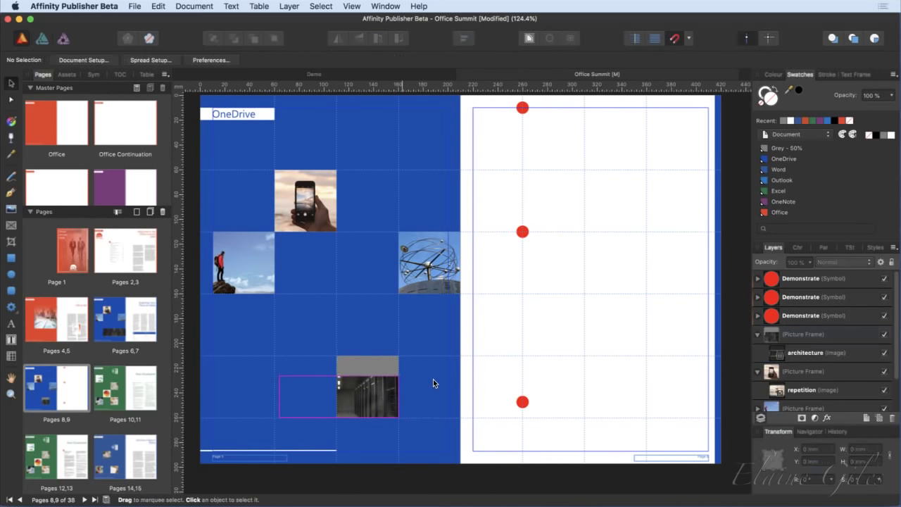
{"action": "key", "text": "ctrl+z"}
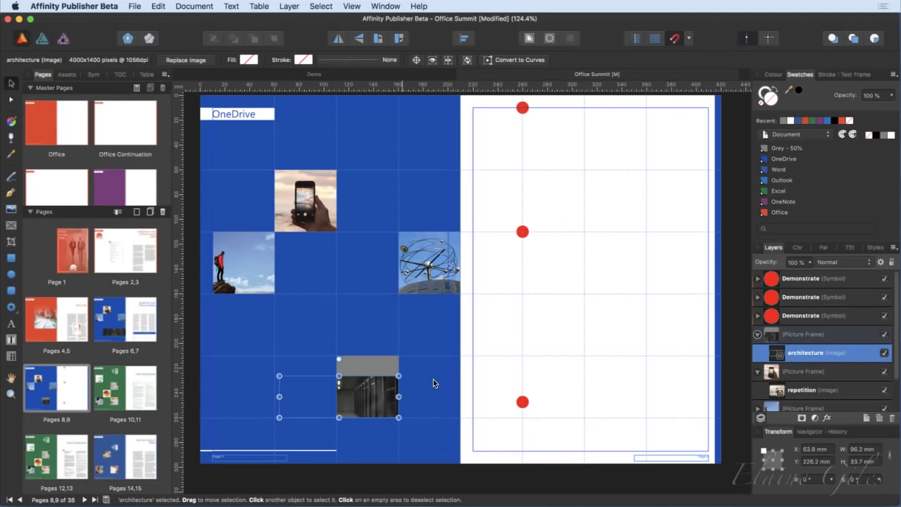
{"action": "key", "text": "ctrl+z"}
{"action": "left_click", "coordinate": [447, 326]}
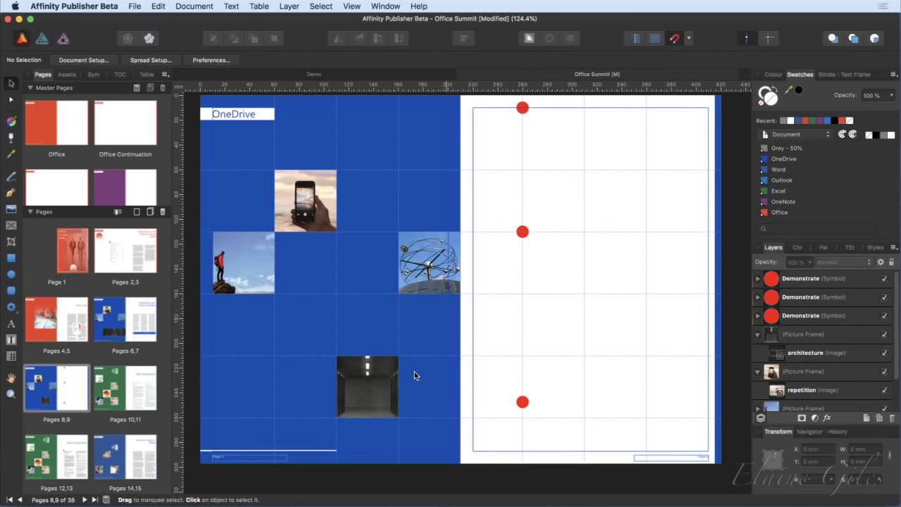
Widen the architecture picture frame by one grid column on each side, to 150 mm wide.
{"action": "left_click", "coordinate": [363, 378]}
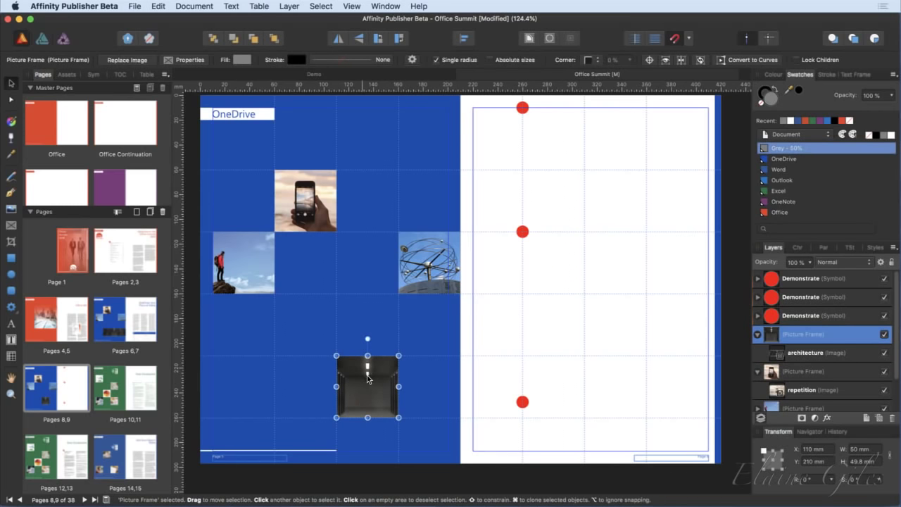
{"action": "left_click", "coordinate": [378, 327]}
{"action": "left_click", "coordinate": [377, 396]}
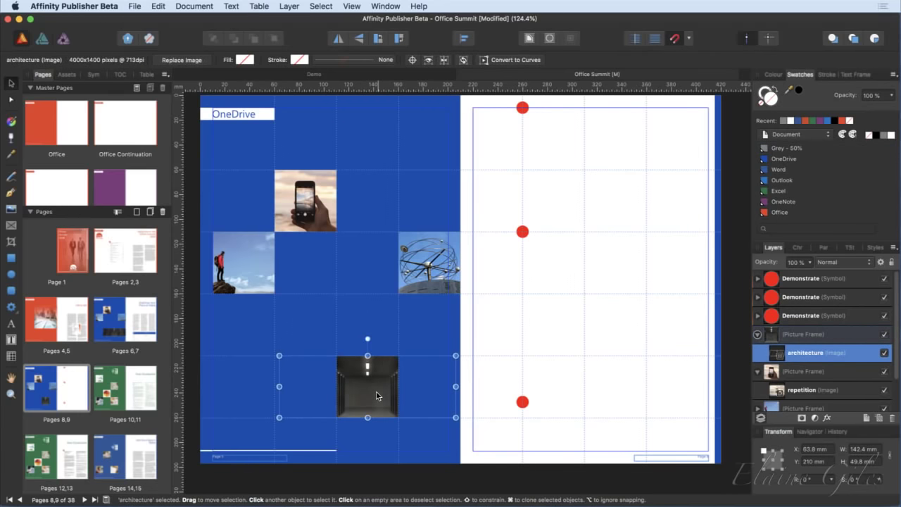
{"action": "left_click", "coordinate": [398, 327]}
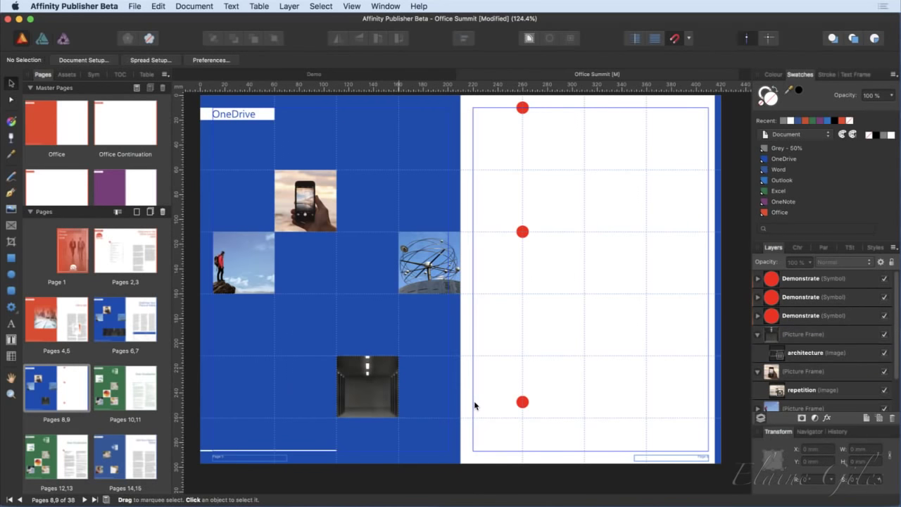
{"action": "left_click", "coordinate": [356, 386]}
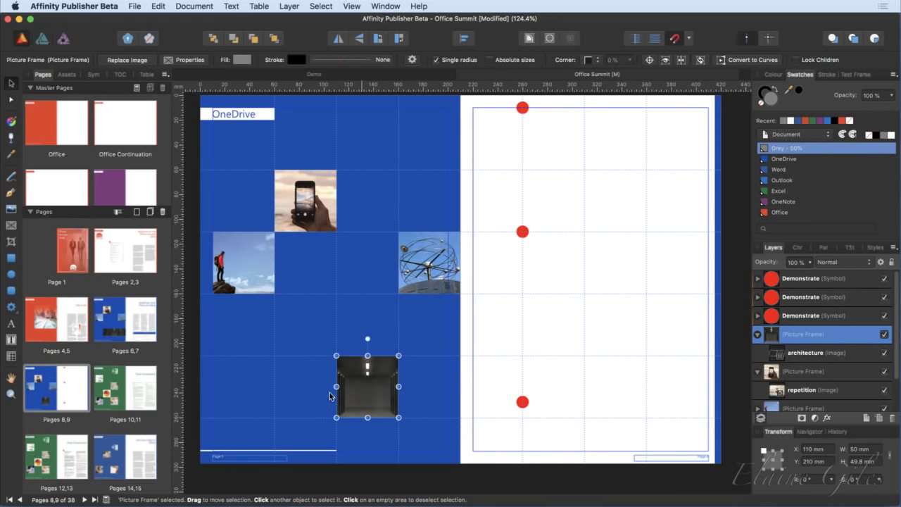
{"action": "left_click_drag", "start_coordinate": [336, 387], "coordinate": [274, 386]}
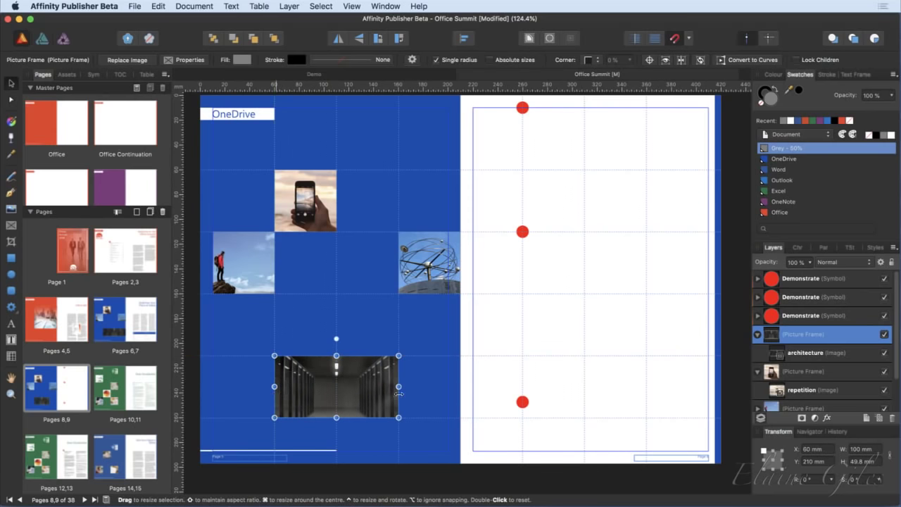
{"action": "left_click_drag", "start_coordinate": [398, 390], "coordinate": [459, 392]}
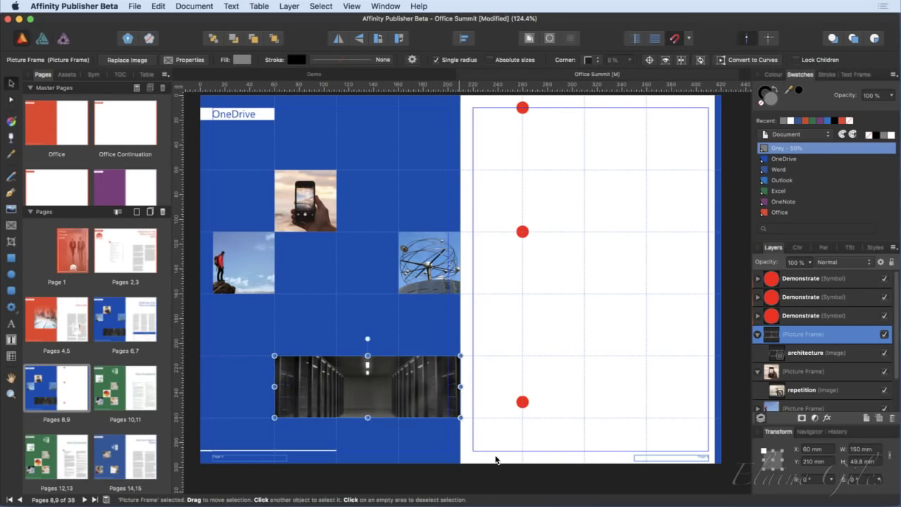
{"action": "left_click", "coordinate": [407, 431]}
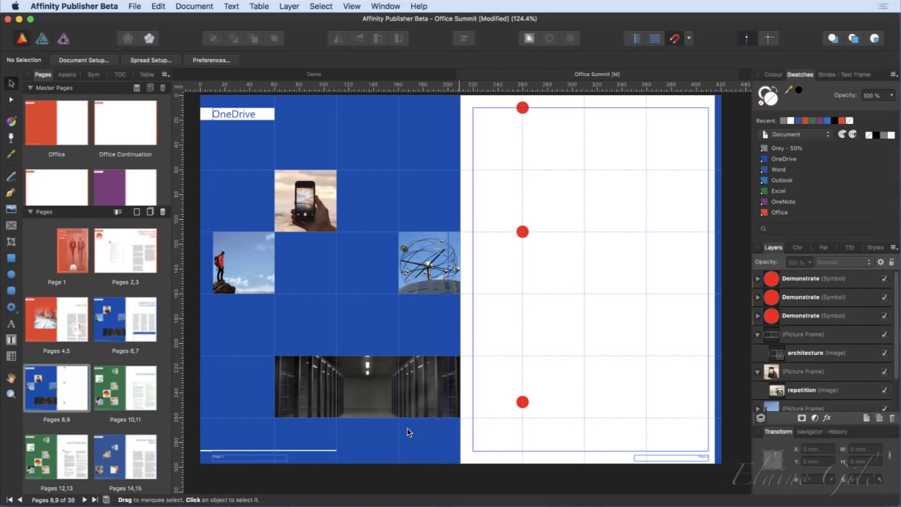
Delete the calendar, alarm clock and 2018 stamp picture frames from the purple page of the OneNote spread, pages 28,29.
{"action": "scroll", "coordinate": [114, 434], "scroll_direction": "down", "scroll_amount": 10}
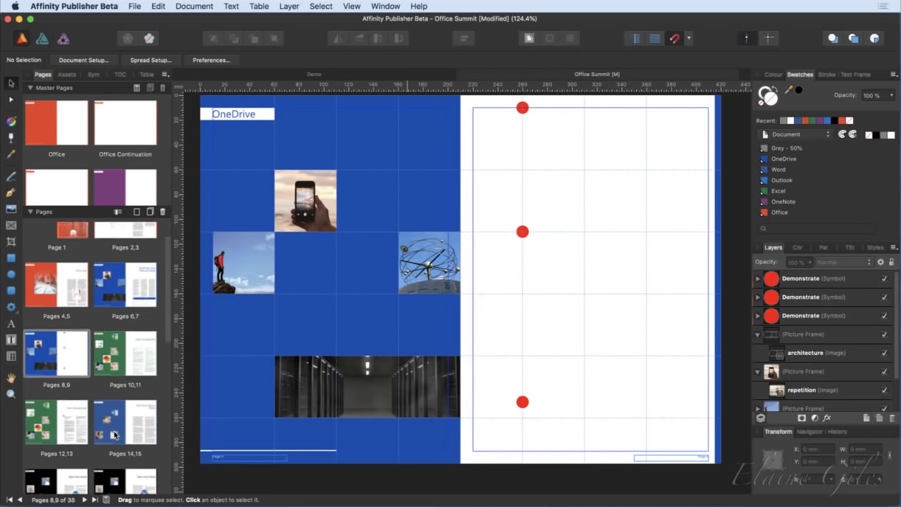
{"action": "scroll", "coordinate": [114, 431], "scroll_direction": "down", "scroll_amount": 2}
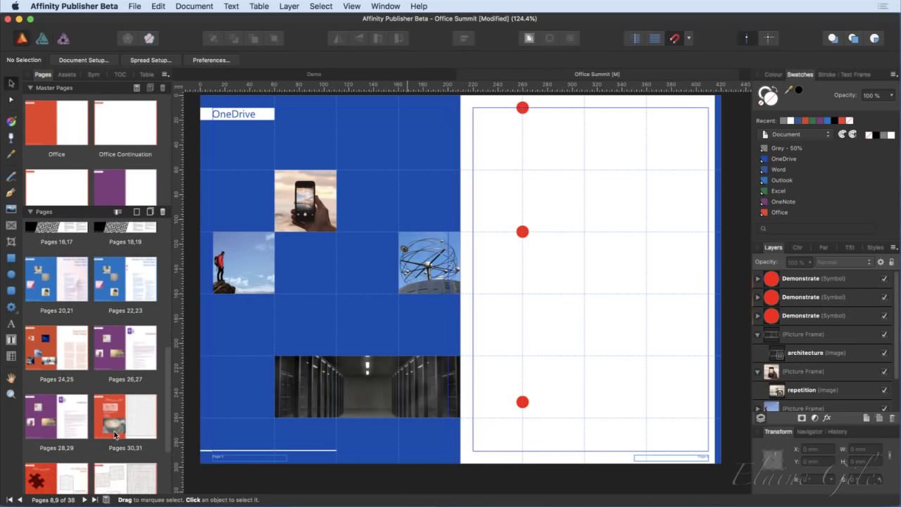
{"action": "left_click", "coordinate": [45, 421]}
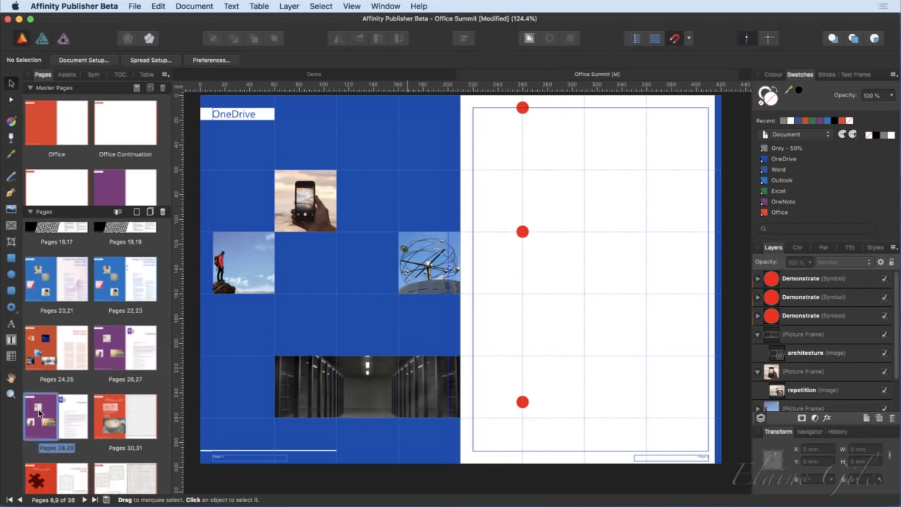
{"action": "double_click", "coordinate": [38, 414]}
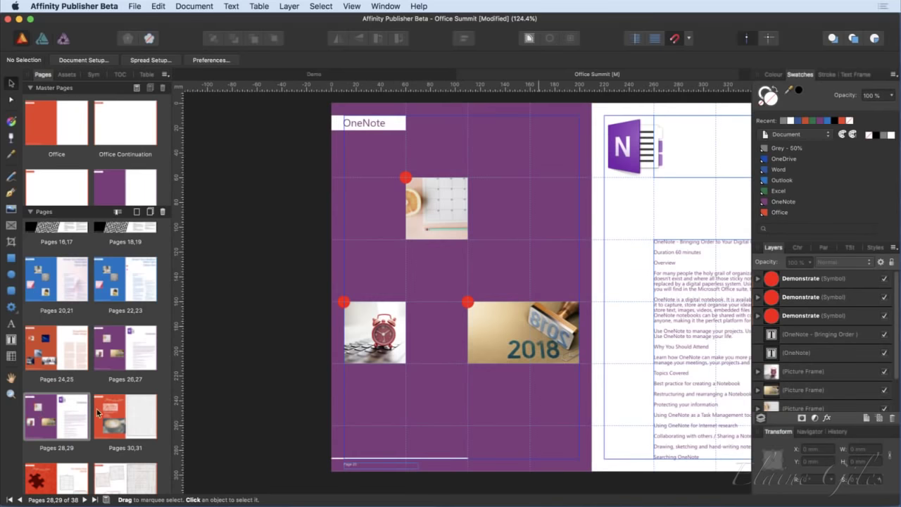
{"action": "left_click", "coordinate": [430, 221]}
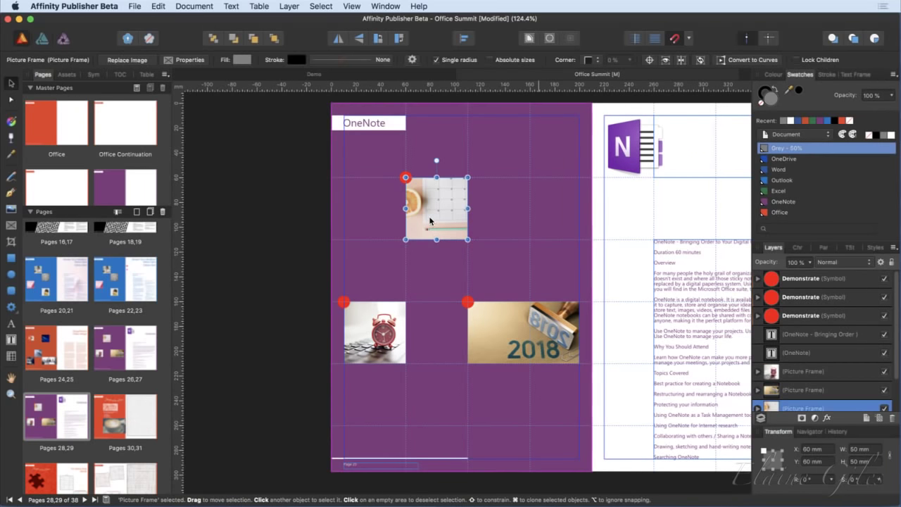
{"action": "key", "text": "Delete"}
{"action": "left_click", "coordinate": [384, 325]}
{"action": "key", "text": "Delete"}
{"action": "left_click", "coordinate": [475, 312]}
{"action": "key", "text": "Delete"}
Delete the three red Demonstrate symbol markers from the purple page.
{"action": "left_click", "coordinate": [467, 303]}
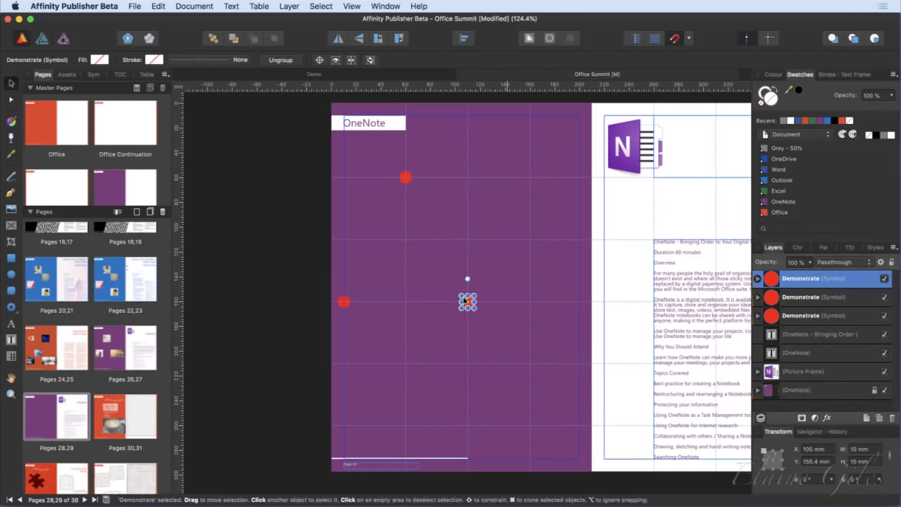
{"action": "key", "text": "Delete"}
{"action": "left_click", "coordinate": [343, 300]}
{"action": "key", "text": "Delete"}
{"action": "left_click", "coordinate": [405, 177]}
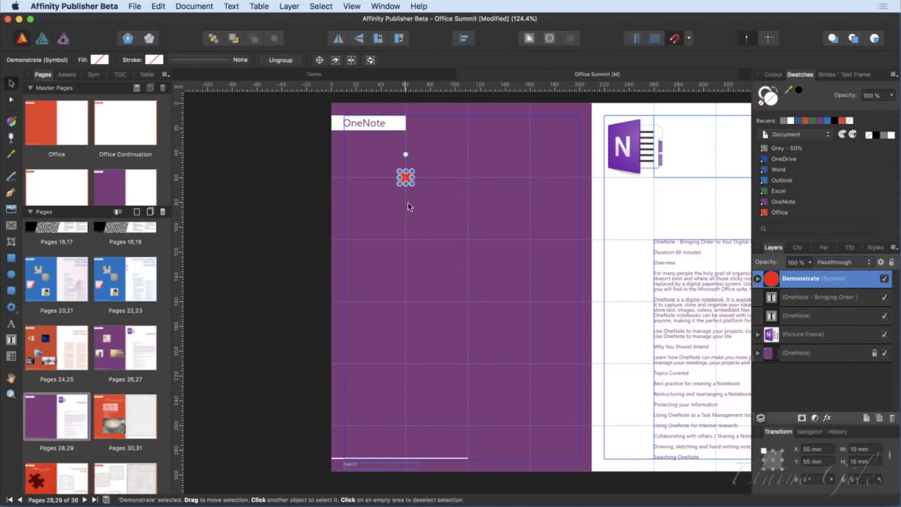
{"action": "key", "text": "Delete"}
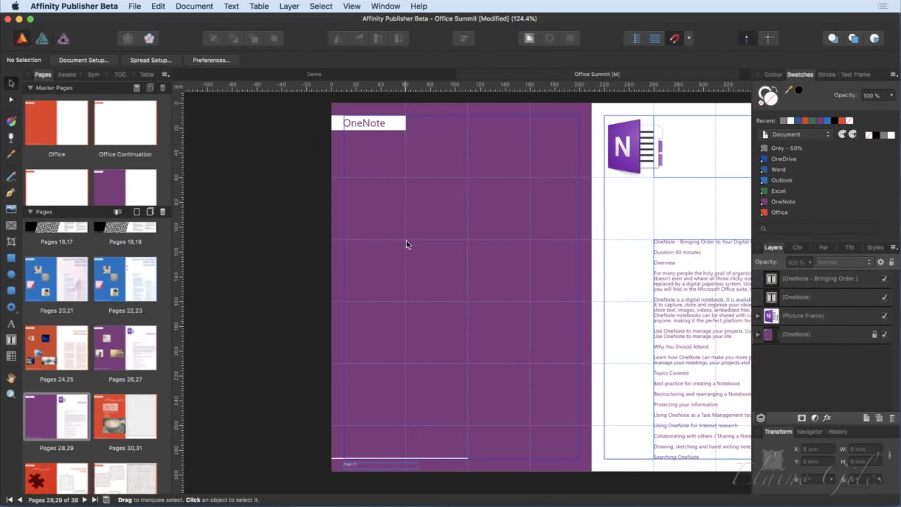
Start placing images and browse to the OneNote folder within the Images folder.
{"action": "left_click", "coordinate": [134, 6]}
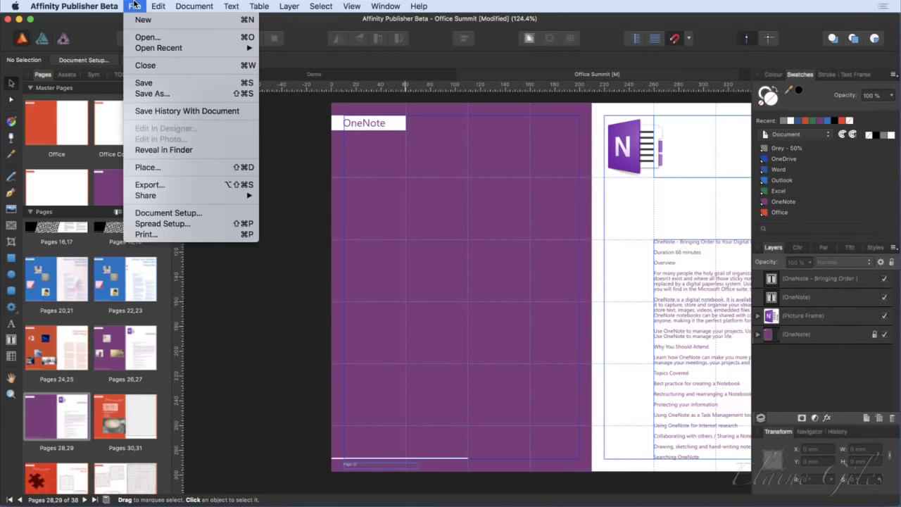
{"action": "left_click", "coordinate": [156, 167]}
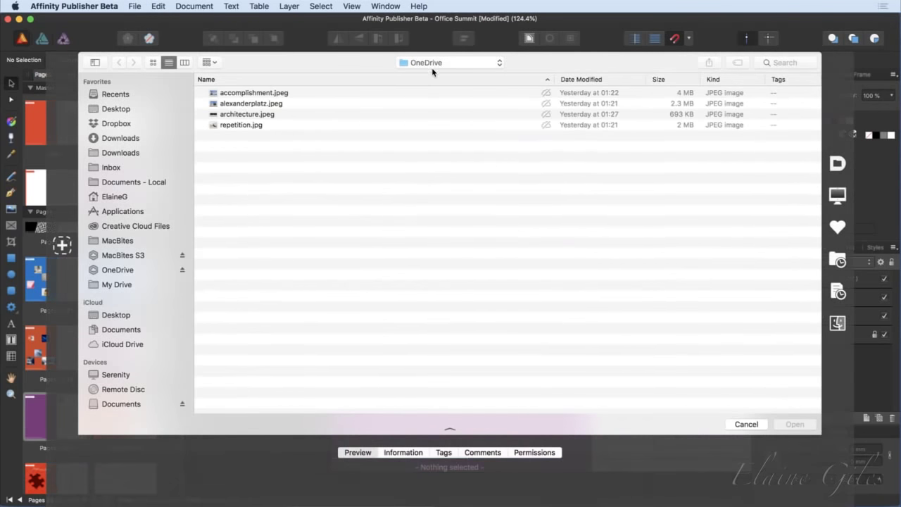
{"action": "left_click", "coordinate": [431, 63]}
{"action": "mouse_move", "coordinate": [431, 75]}
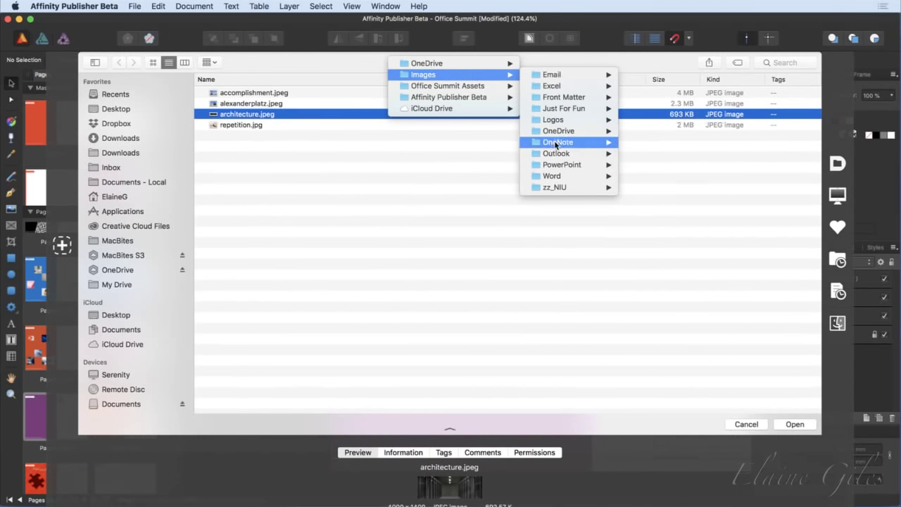
{"action": "left_click", "coordinate": [558, 131]}
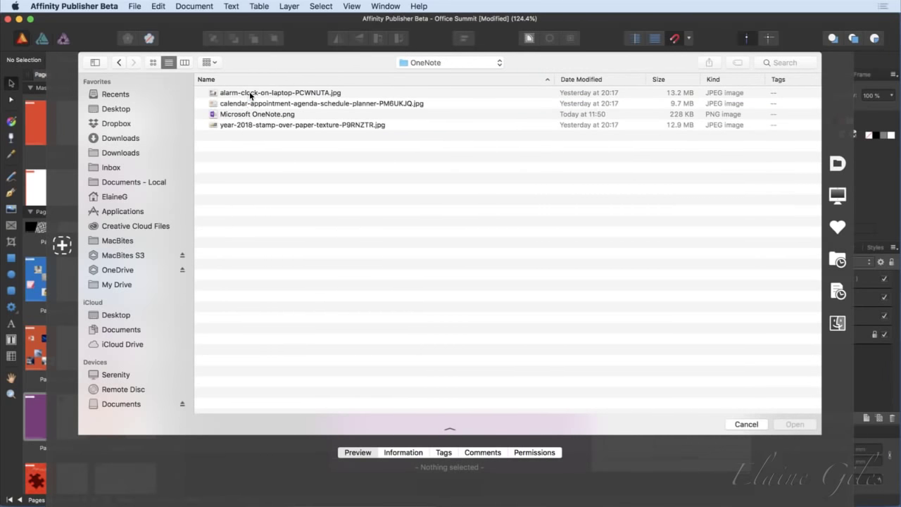
{"action": "left_click", "coordinate": [251, 93]}
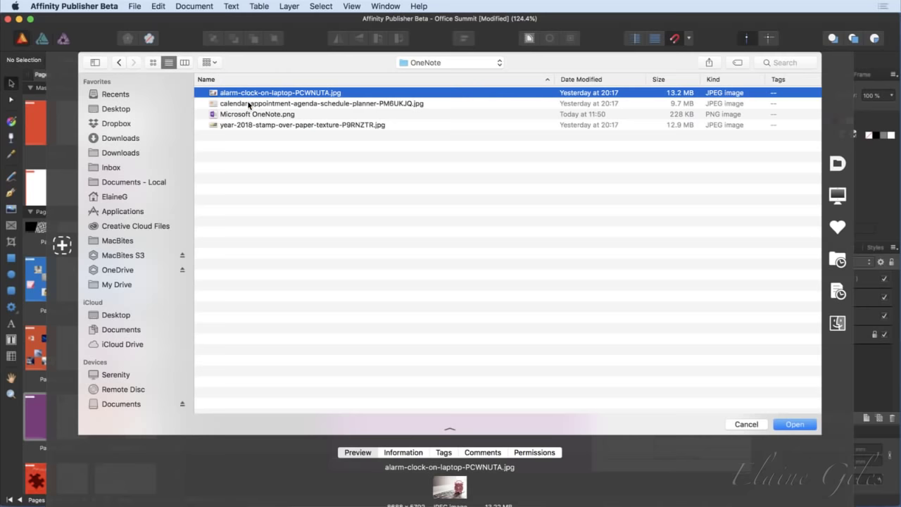
{"action": "left_click", "coordinate": [250, 106]}
{"action": "left_click", "coordinate": [249, 115]}
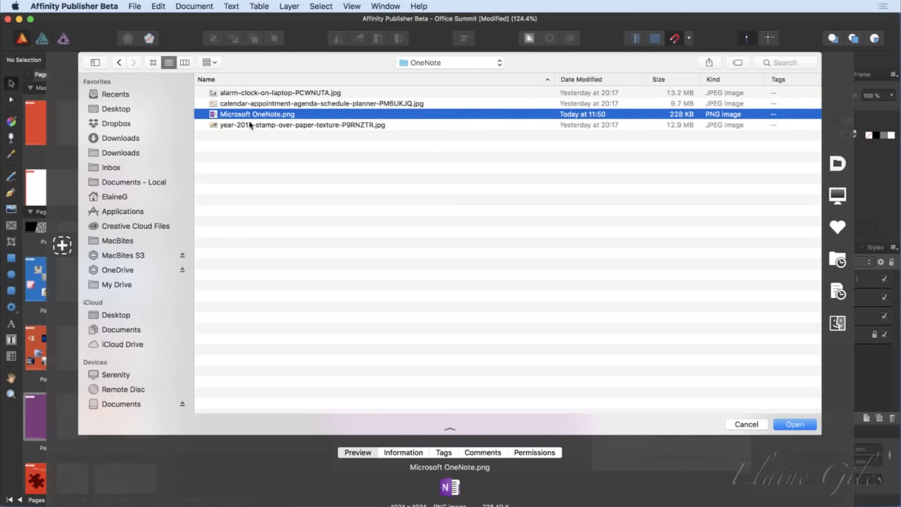
{"action": "left_click", "coordinate": [250, 125]}
{"action": "left_click", "coordinate": [252, 115], "text": "shift"}
{"action": "left_click", "coordinate": [253, 103], "text": "shift"}
{"action": "left_click", "coordinate": [254, 94], "text": "shift"}
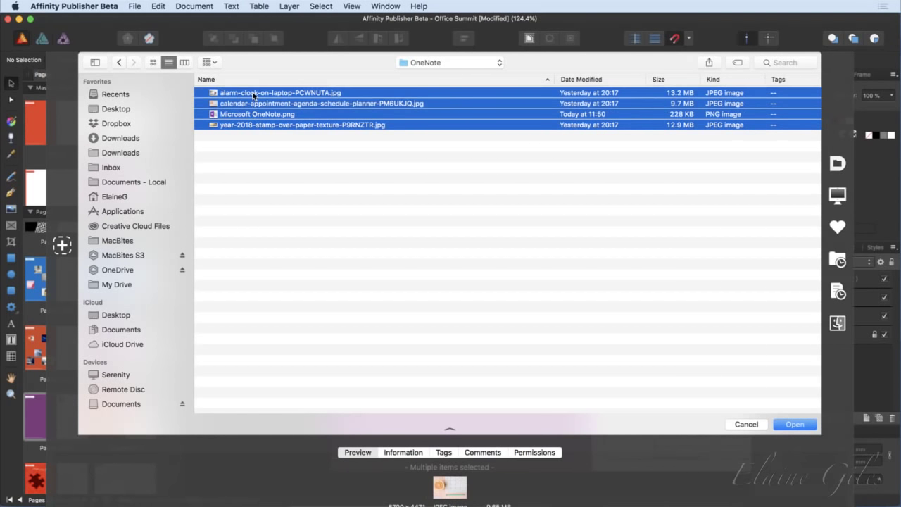
{"action": "left_click", "coordinate": [287, 146]}
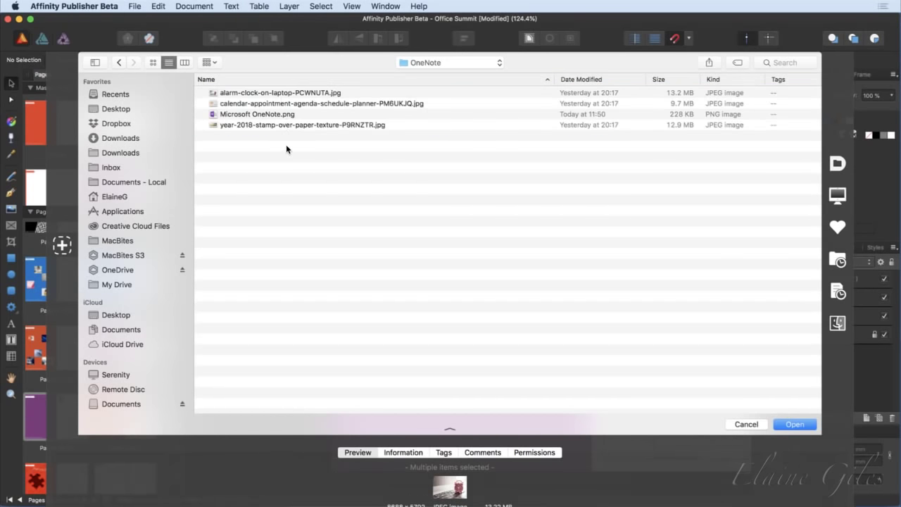
{"action": "left_click", "coordinate": [281, 94]}
{"action": "left_click", "coordinate": [284, 125], "text": "shift"}
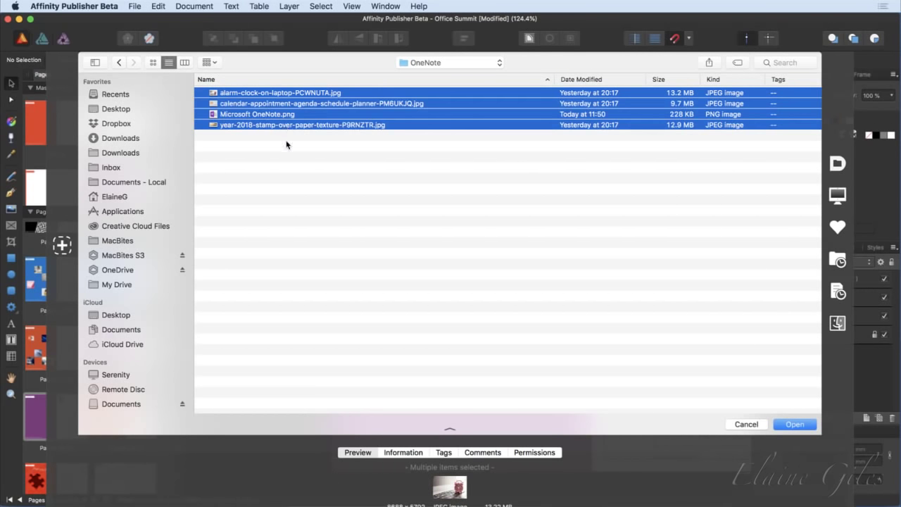
{"action": "left_click", "coordinate": [287, 147]}
Load all four OneNote folder images together for placing: the alarm clock, calendar, Microsoft OneNote logo and 2018 stamp.
{"action": "left_click", "coordinate": [290, 94]}
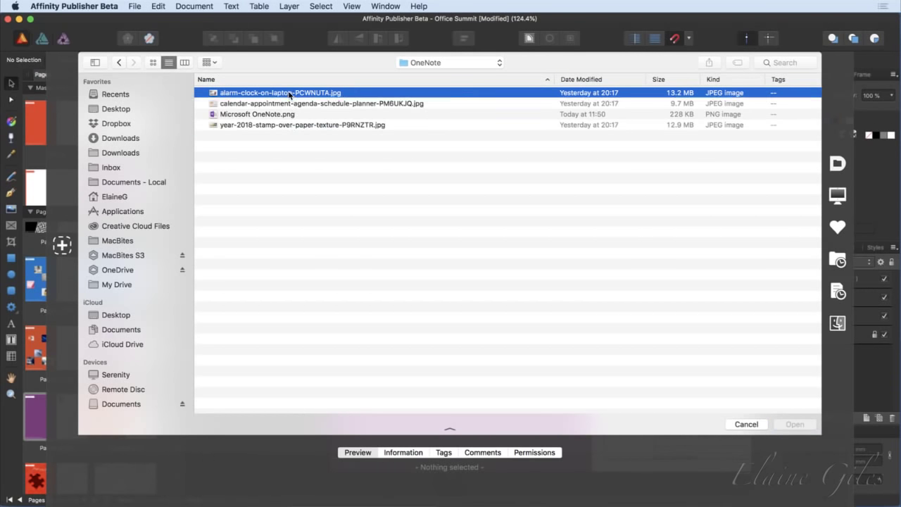
{"action": "left_click", "coordinate": [284, 116], "text": "super"}
{"action": "left_click", "coordinate": [287, 104], "text": "super"}
{"action": "left_click", "coordinate": [289, 126], "text": "super"}
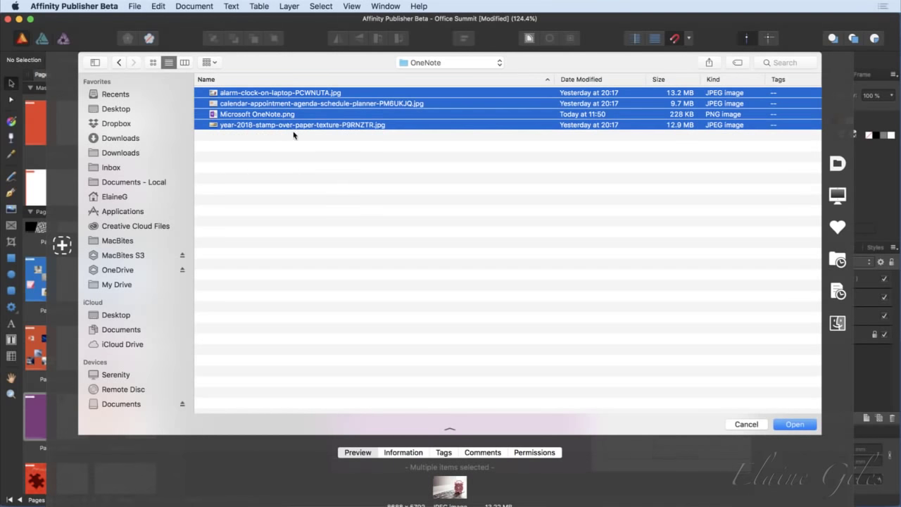
{"action": "left_click", "coordinate": [795, 424]}
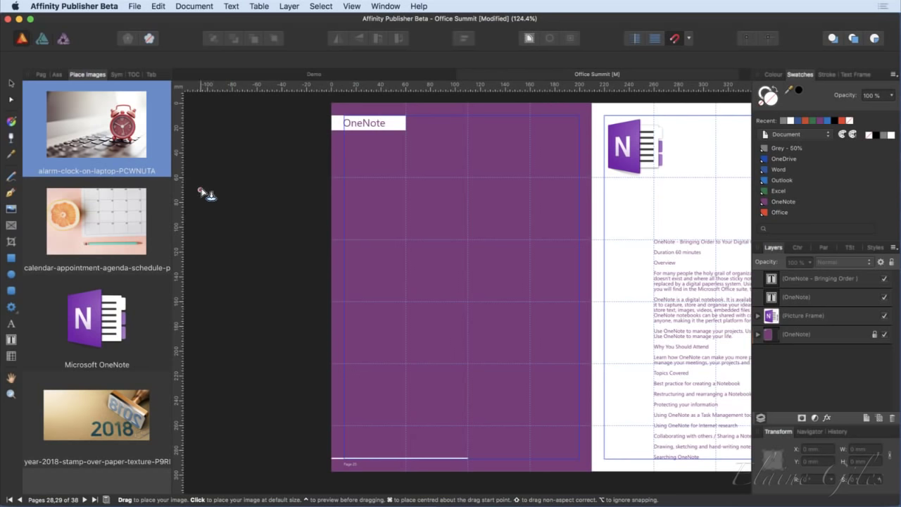
Place the calendar image from the loaded set at X 60, Y 60 mm on the purple page, about 75 by 50 mm.
{"action": "left_click", "coordinate": [119, 224]}
{"action": "left_click", "coordinate": [102, 308]}
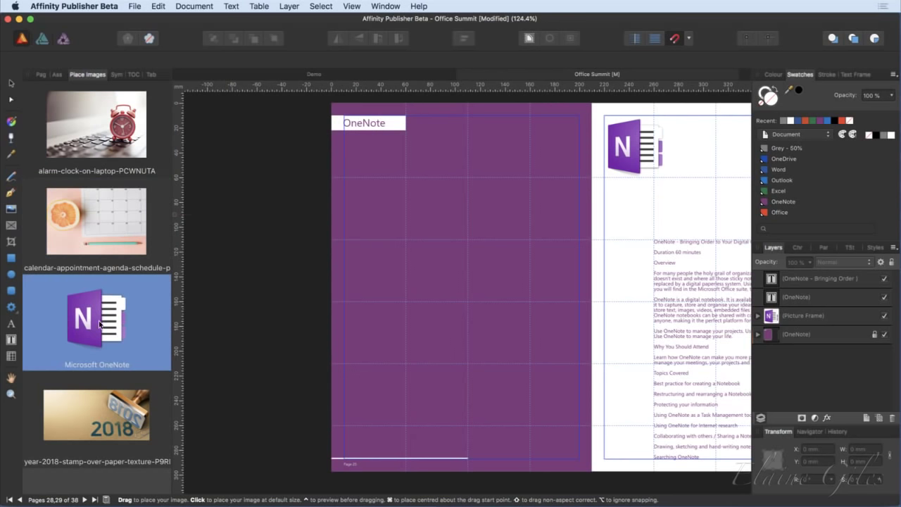
{"action": "left_click", "coordinate": [97, 415]}
{"action": "left_click", "coordinate": [114, 156]}
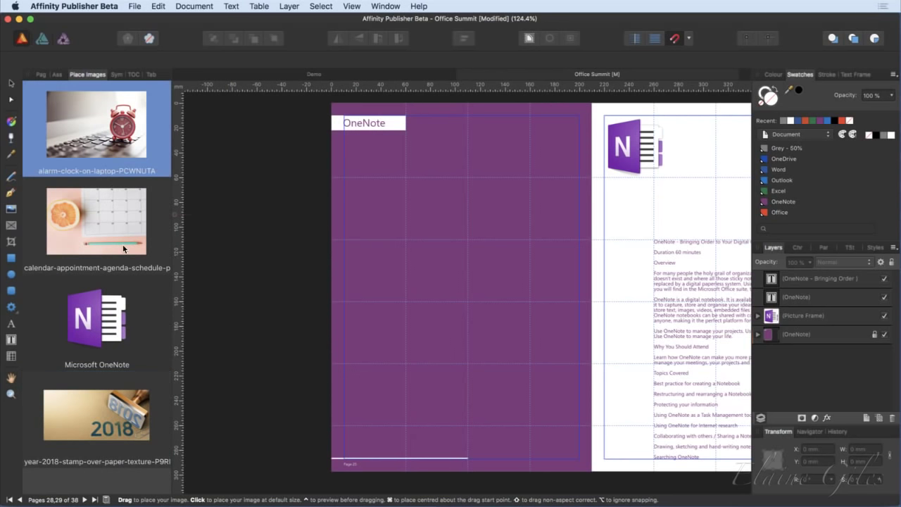
{"action": "left_click", "coordinate": [123, 266]}
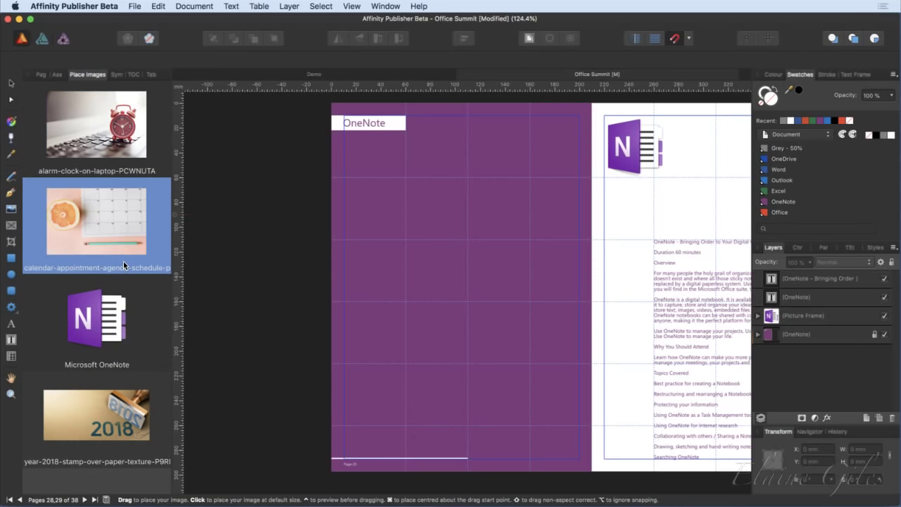
{"action": "left_click_drag", "start_coordinate": [407, 178], "coordinate": [497, 240]}
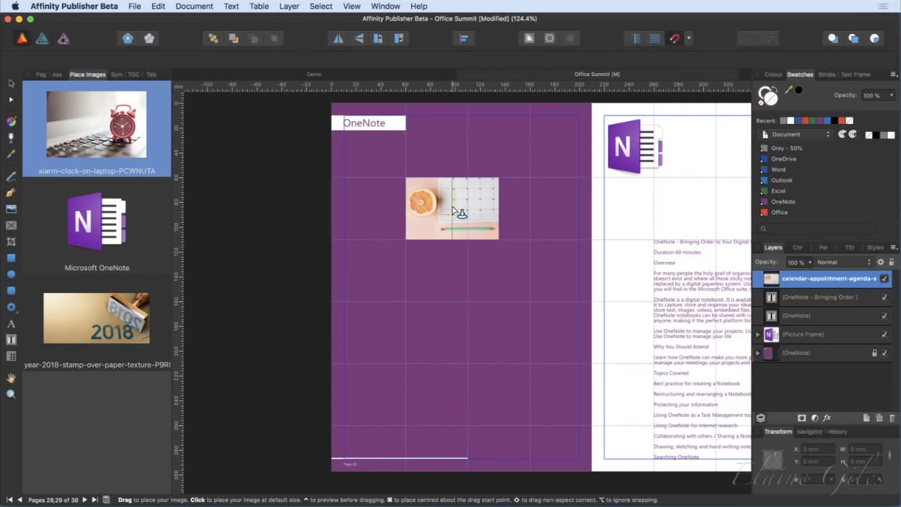
Place the Microsoft OneNote logo at default size on the upper purple page and the alarm clock at X 60, Y 160 mm, about 75 by 50 mm.
{"action": "left_click", "coordinate": [97, 231]}
{"action": "left_click", "coordinate": [472, 121]}
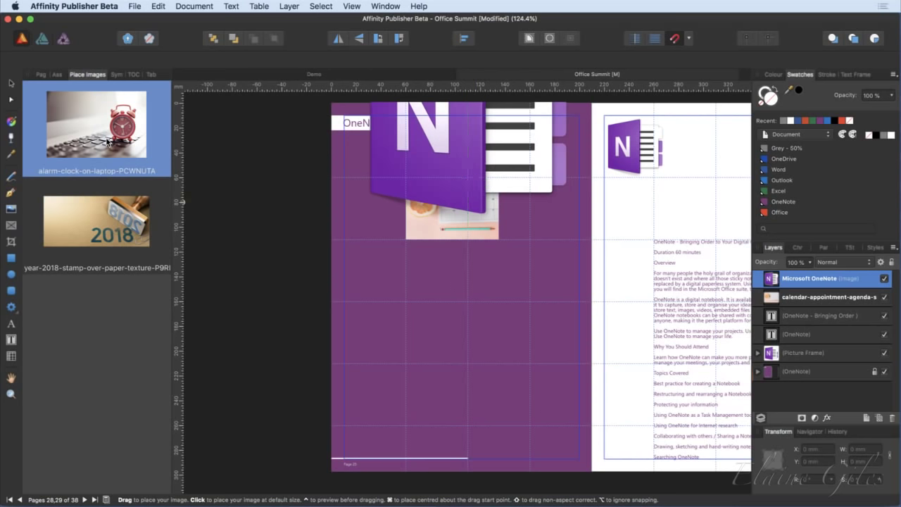
{"action": "left_click_drag", "start_coordinate": [407, 302], "coordinate": [493, 373]}
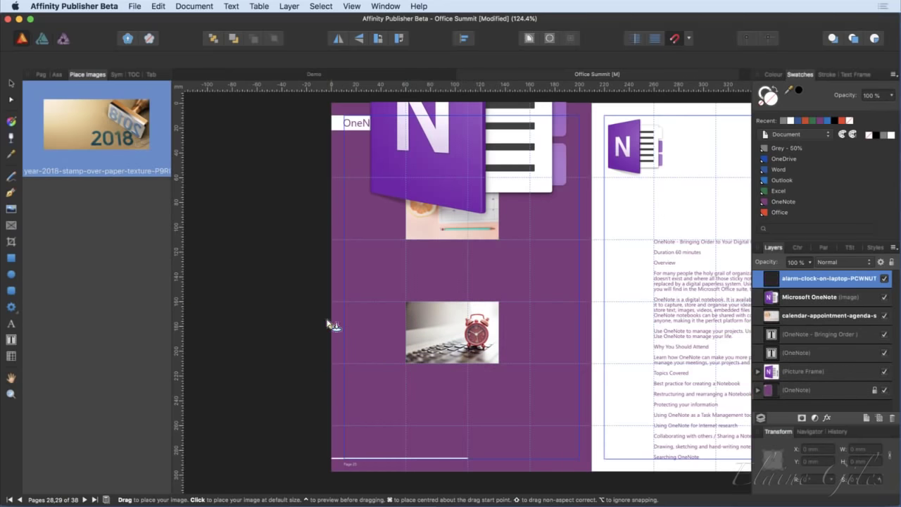
Place the 2018 stamp image at its default size on the purple page, then undo and redo the placement.
{"action": "left_click", "coordinate": [485, 456]}
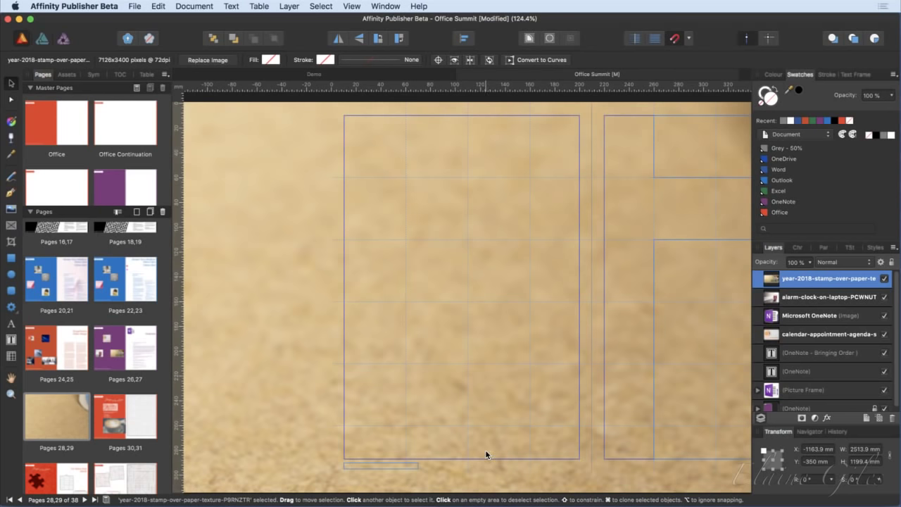
{"action": "key", "text": "super+z"}
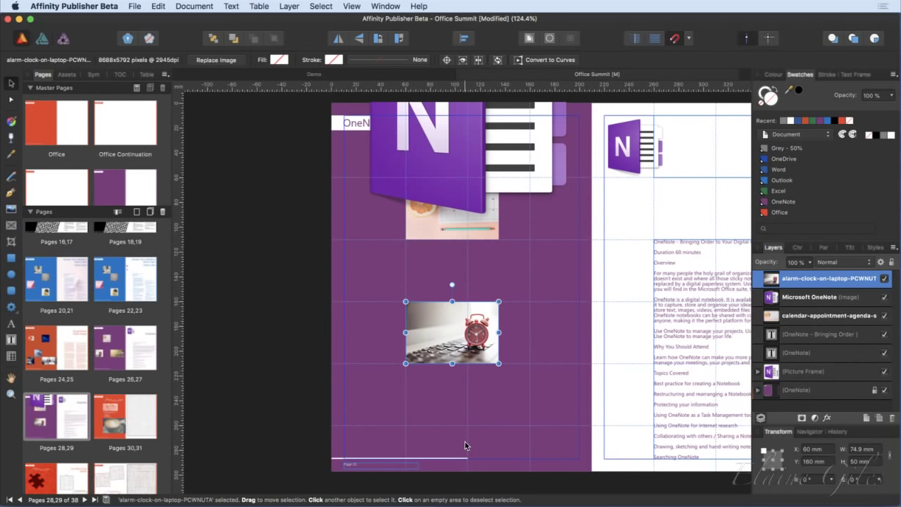
{"action": "key", "text": "super+shift+z"}
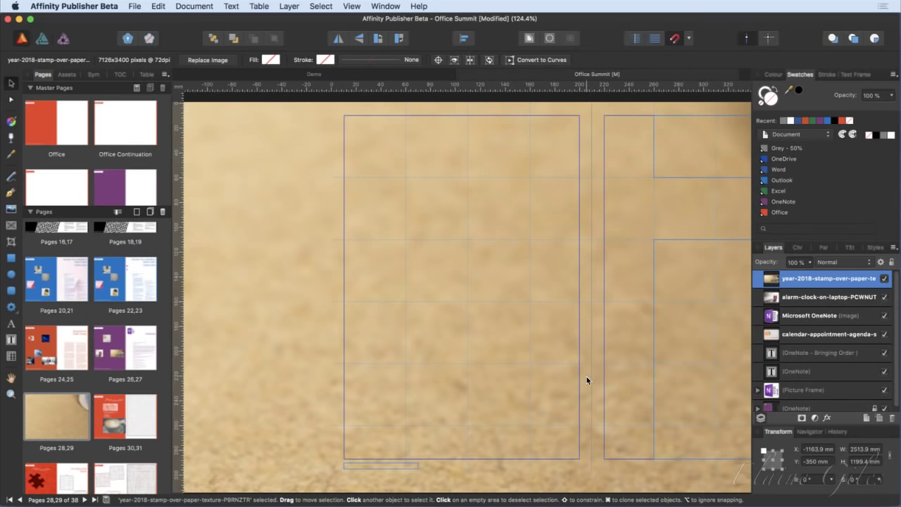
Shrink the oversized 2018 stamp image to about 140 by 67 mm and the placed OneNote logo to about 101 mm square.
{"action": "scroll", "coordinate": [608, 387], "scroll_direction": "down", "scroll_amount": 10}
{"action": "scroll", "coordinate": [609, 392], "scroll_direction": "down", "scroll_amount": 4}
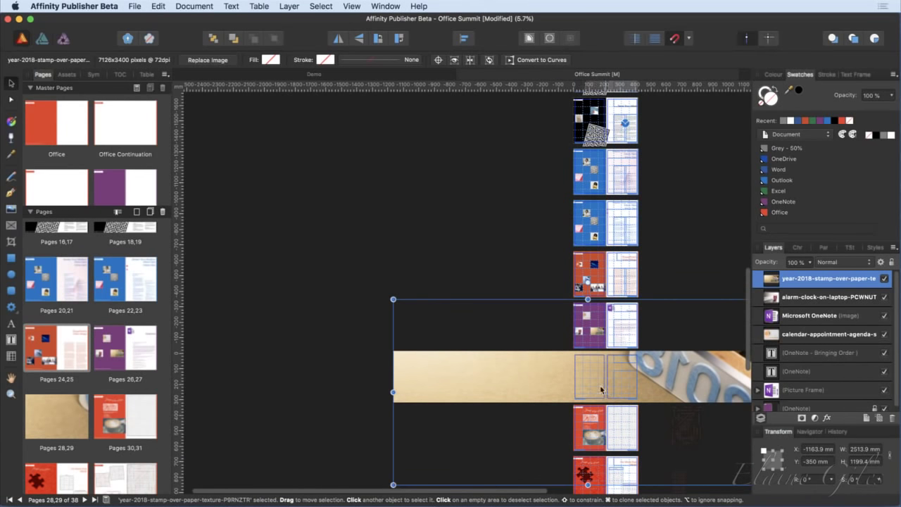
{"action": "left_click_drag", "start_coordinate": [394, 300], "coordinate": [590, 393]}
{"action": "left_click", "coordinate": [593, 361]}
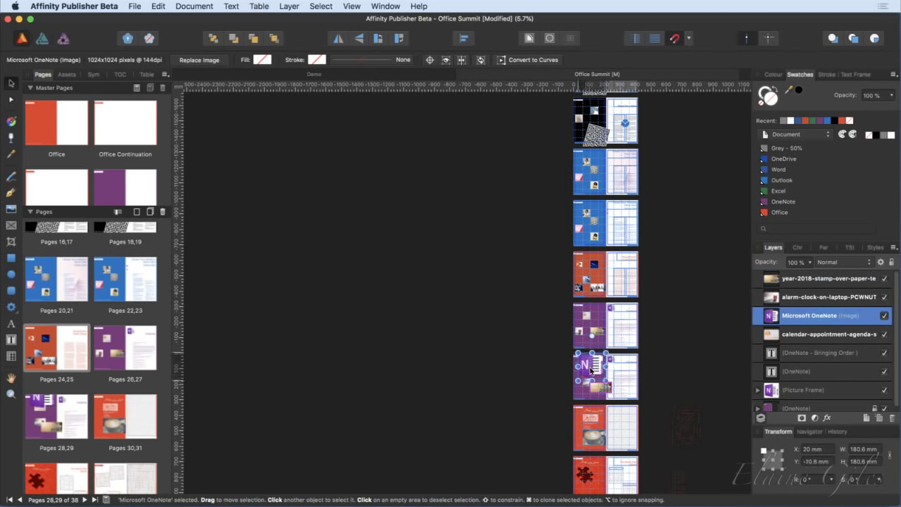
{"action": "left_click_drag", "start_coordinate": [592, 385], "coordinate": [595, 381]}
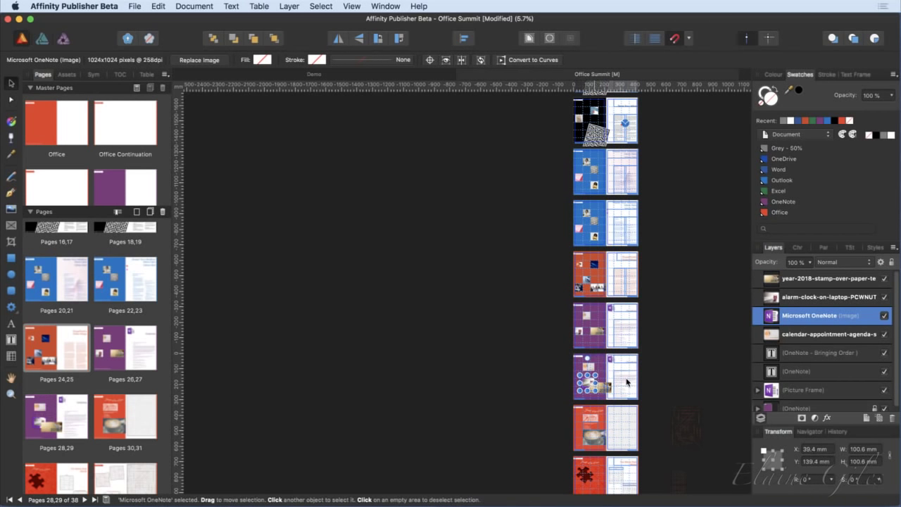
Fit the 2018 stamp image to the grid at X 110, Y 160 mm, sized 90 by 50 mm and ending at the page margin.
{"action": "scroll", "coordinate": [641, 380], "scroll_direction": "up", "scroll_amount": 6}
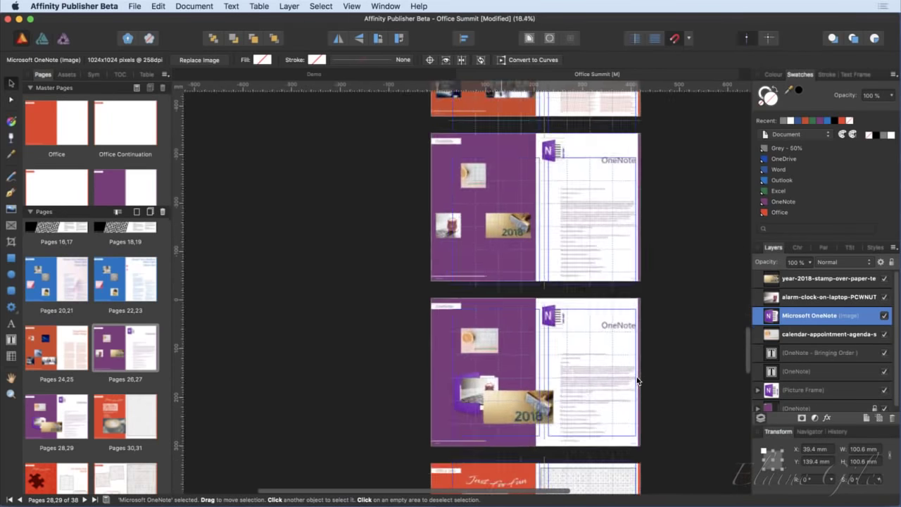
{"action": "scroll", "coordinate": [284, 431], "scroll_direction": "up", "scroll_amount": 3}
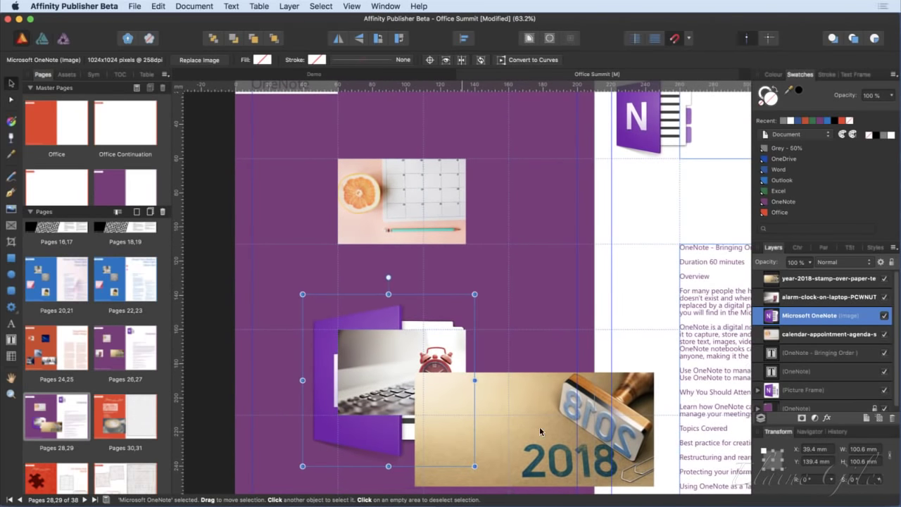
{"action": "left_click_drag", "start_coordinate": [539, 427], "coordinate": [517, 384]}
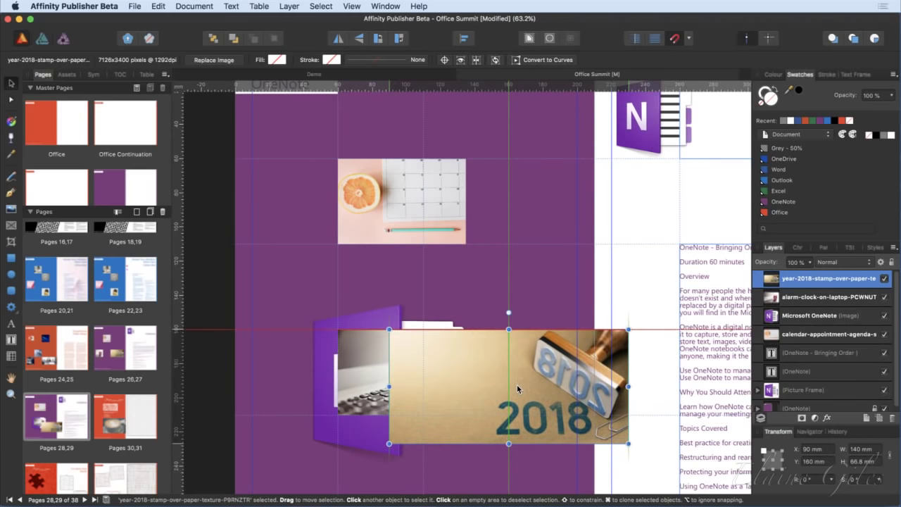
{"action": "left_click_drag", "start_coordinate": [390, 447], "coordinate": [438, 402]}
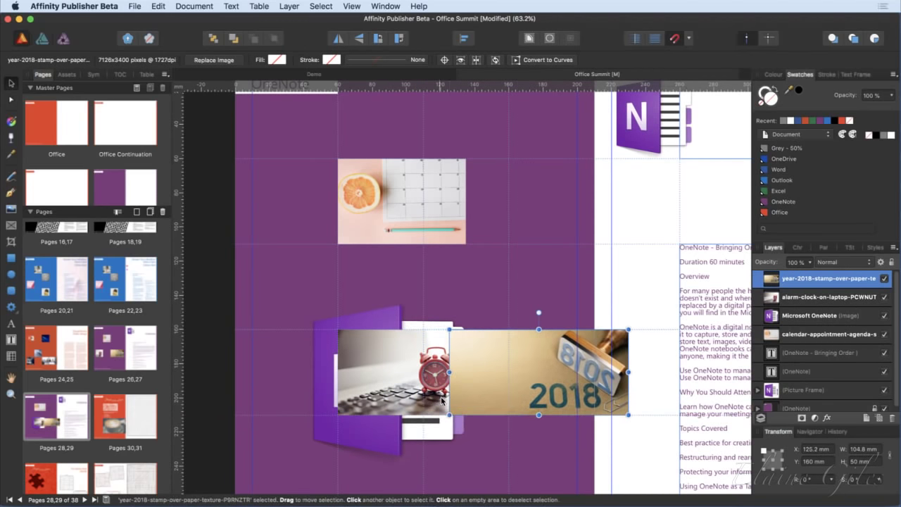
{"action": "left_click_drag", "start_coordinate": [554, 384], "coordinate": [492, 383]}
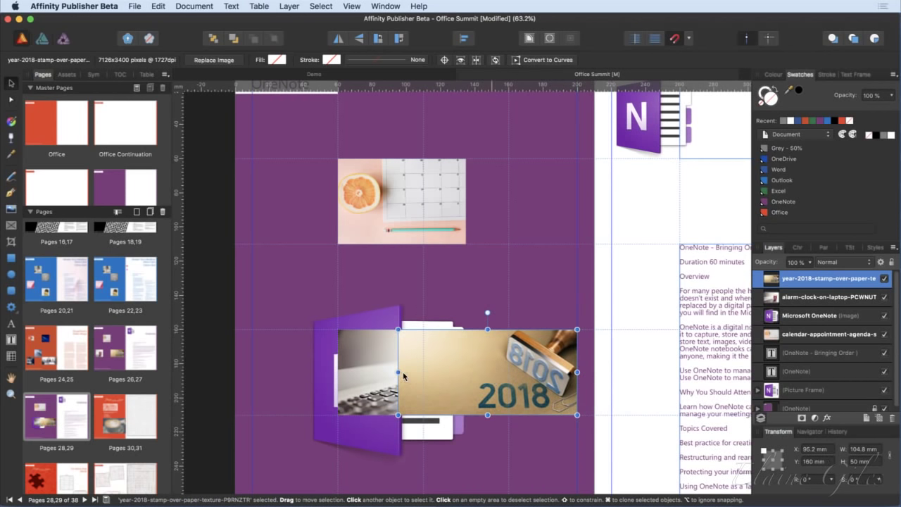
{"action": "left_click_drag", "start_coordinate": [398, 372], "coordinate": [421, 374]}
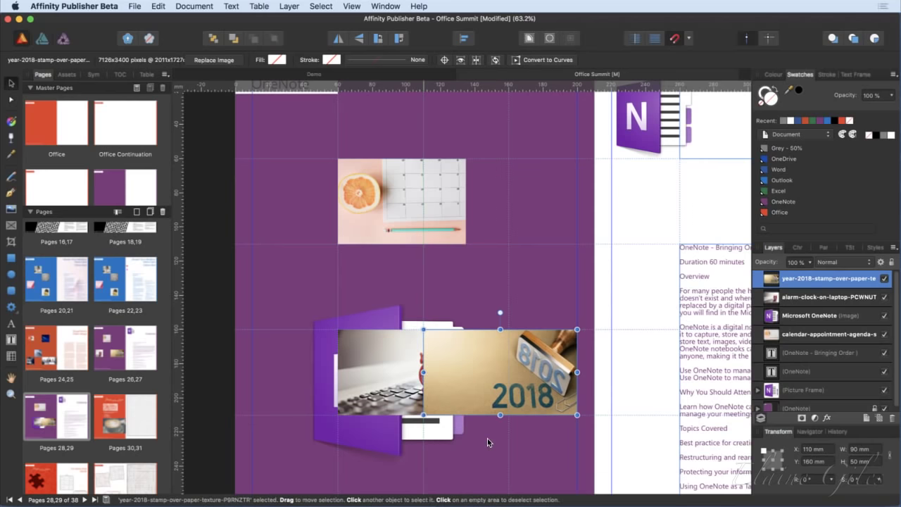
Shrink the placed OneNote logo to about half its size and move it just above the calendar image.
{"action": "left_click", "coordinate": [330, 420]}
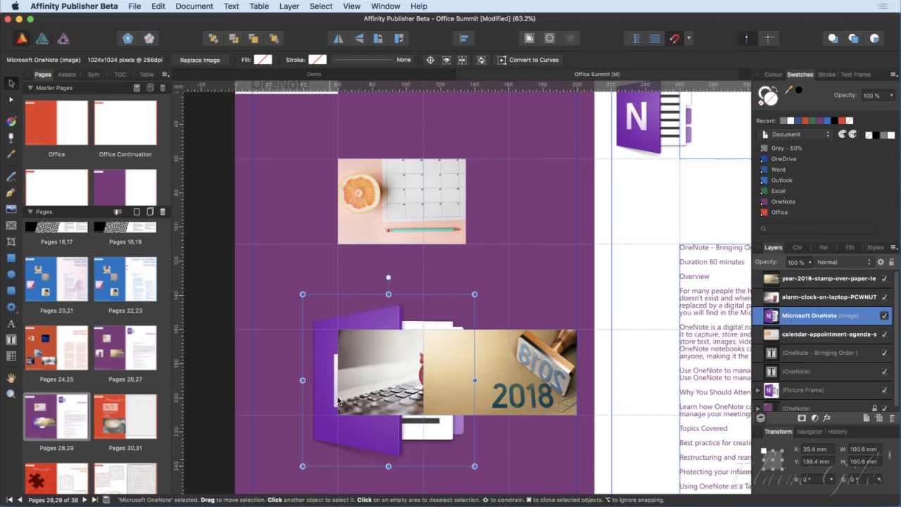
{"action": "left_click_drag", "start_coordinate": [475, 296], "coordinate": [389, 381]}
{"action": "left_click_drag", "start_coordinate": [343, 411], "coordinate": [448, 133]}
Narrow the calendar image to 50 mm square and place the alarm clock image at X 10, Y 110 mm, also narrowed to 50 mm square.
{"action": "left_click", "coordinate": [372, 214]}
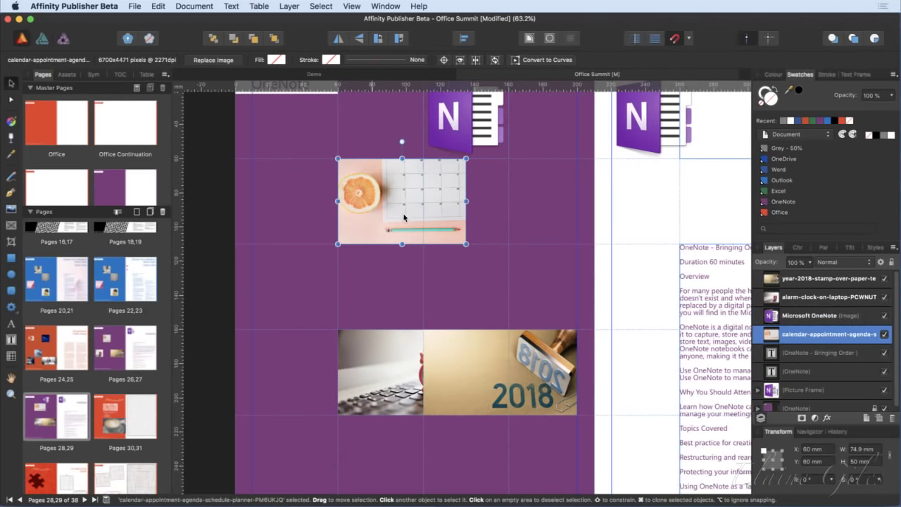
{"action": "left_click_drag", "start_coordinate": [466, 202], "coordinate": [423, 202]}
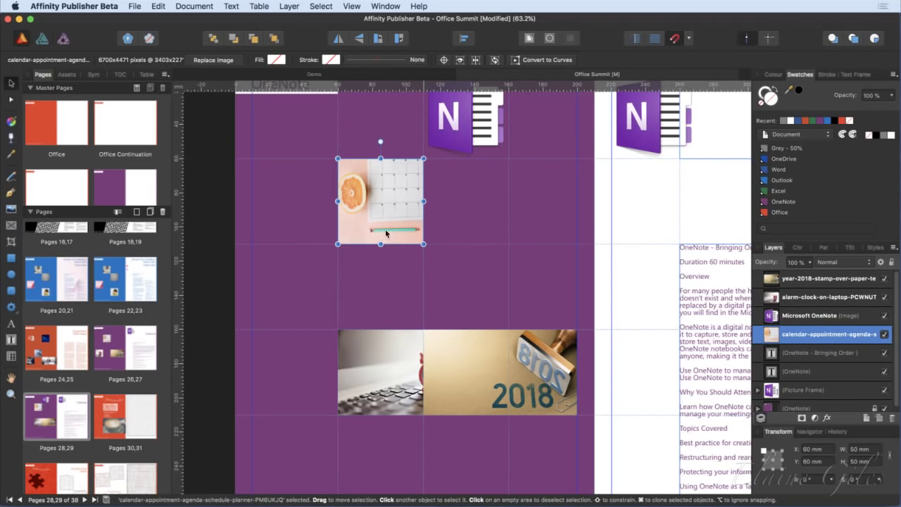
{"action": "left_click_drag", "start_coordinate": [390, 365], "coordinate": [298, 279]}
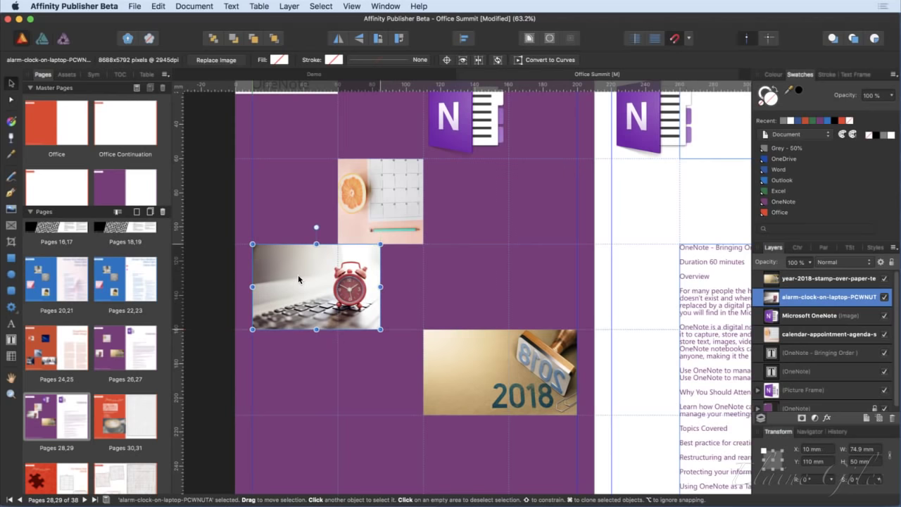
{"action": "left_click_drag", "start_coordinate": [380, 289], "coordinate": [338, 290]}
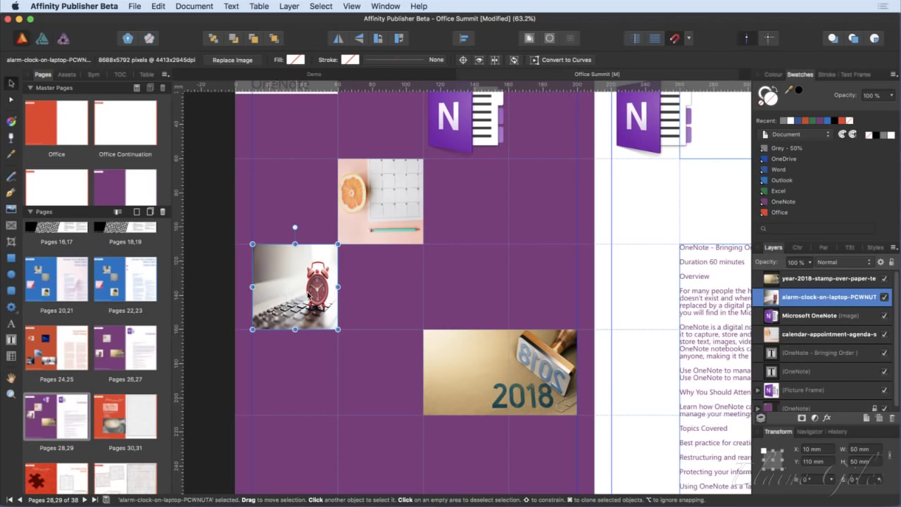
{"action": "left_click", "coordinate": [368, 313]}
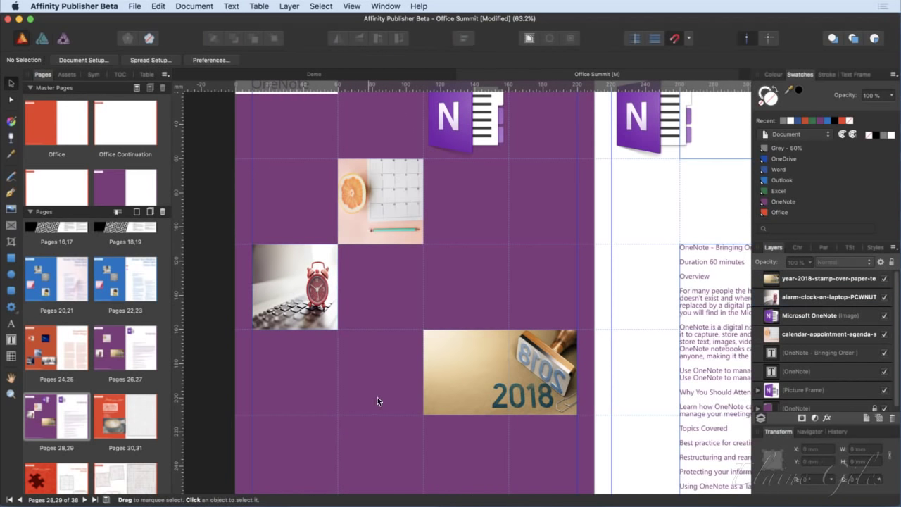
{"action": "scroll", "coordinate": [383, 395], "scroll_direction": "up", "scroll_amount": 3}
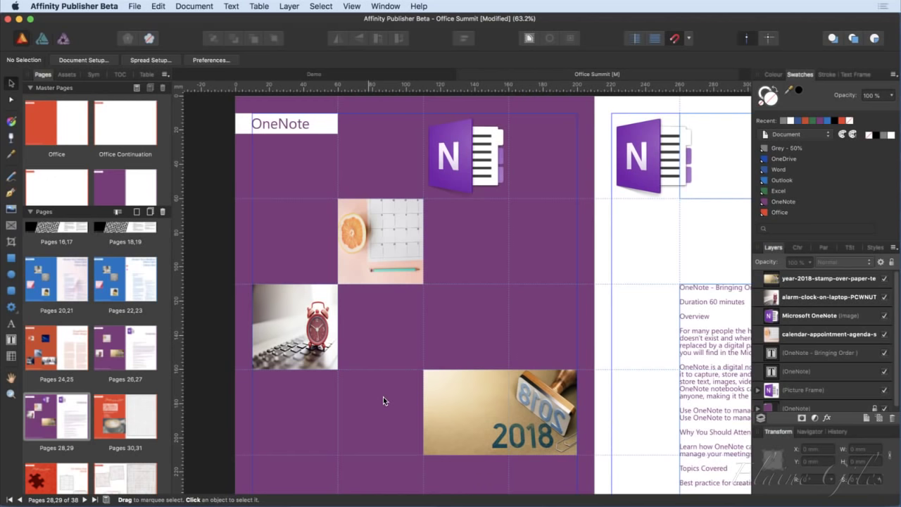
{"action": "scroll", "coordinate": [375, 400], "scroll_direction": "up", "scroll_amount": 2}
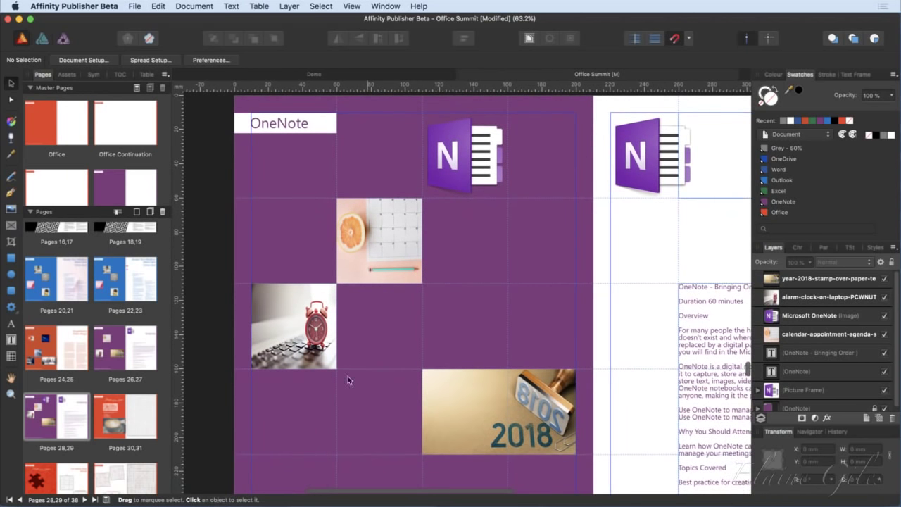
{"action": "scroll", "coordinate": [133, 349], "scroll_direction": "up", "scroll_amount": 1}
Examine the finished OneDrive spread on pages 6,7 and select its heading frame to check its position and size.
{"action": "scroll", "coordinate": [133, 349], "scroll_direction": "up", "scroll_amount": 10}
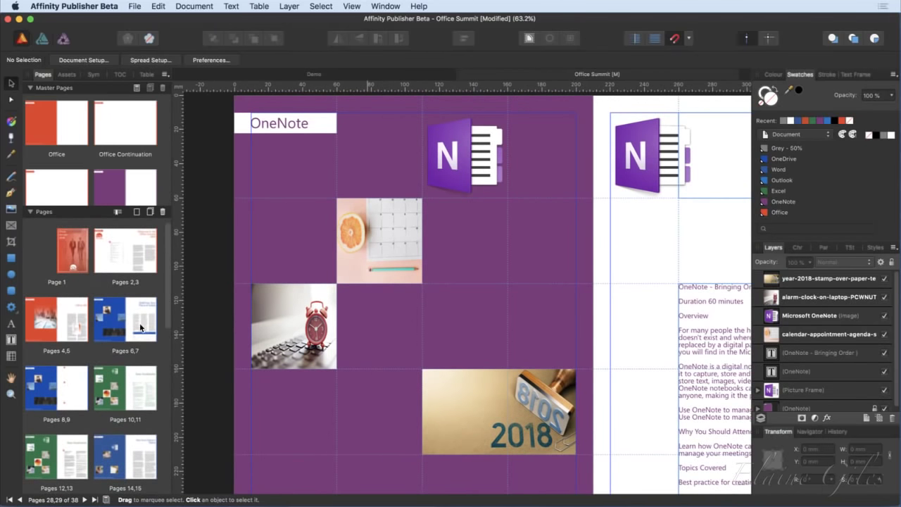
{"action": "left_click", "coordinate": [140, 328]}
{"action": "scroll", "coordinate": [474, 371], "scroll_direction": "left", "scroll_amount": 4}
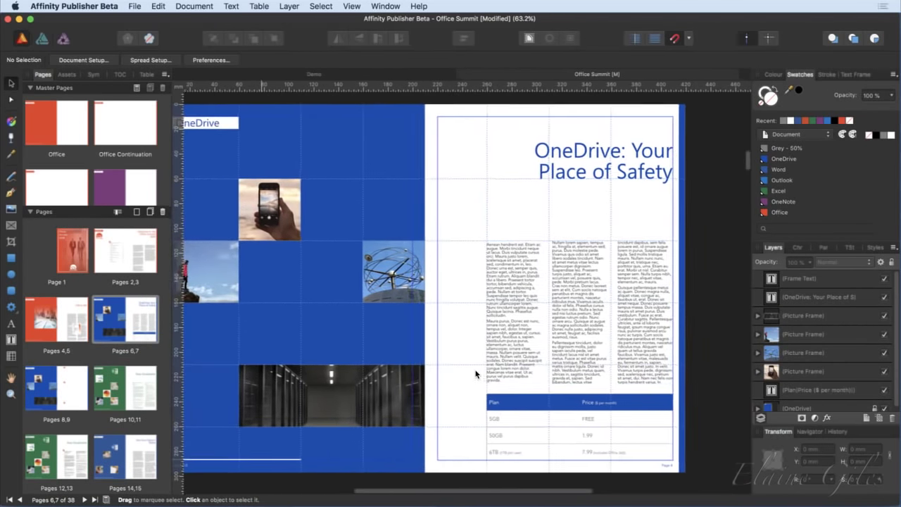
{"action": "scroll", "coordinate": [475, 374], "scroll_direction": "left", "scroll_amount": 2}
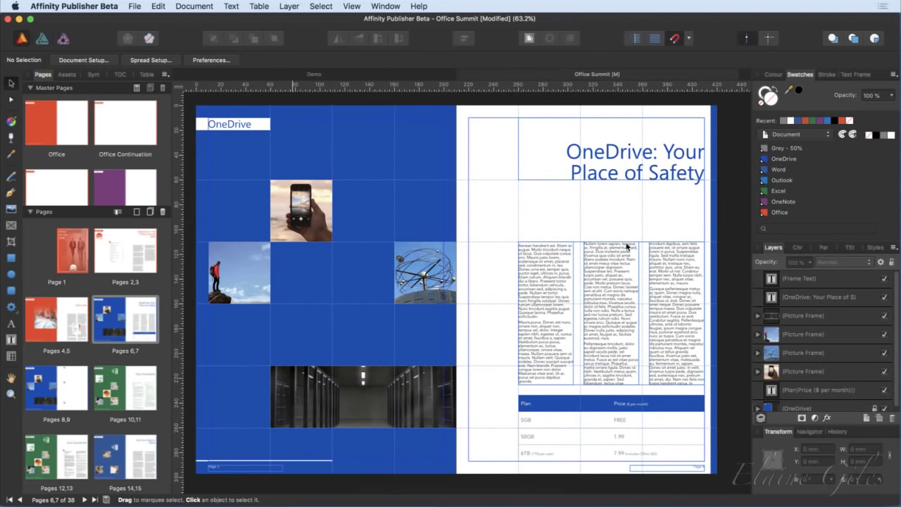
{"action": "left_click", "coordinate": [630, 175]}
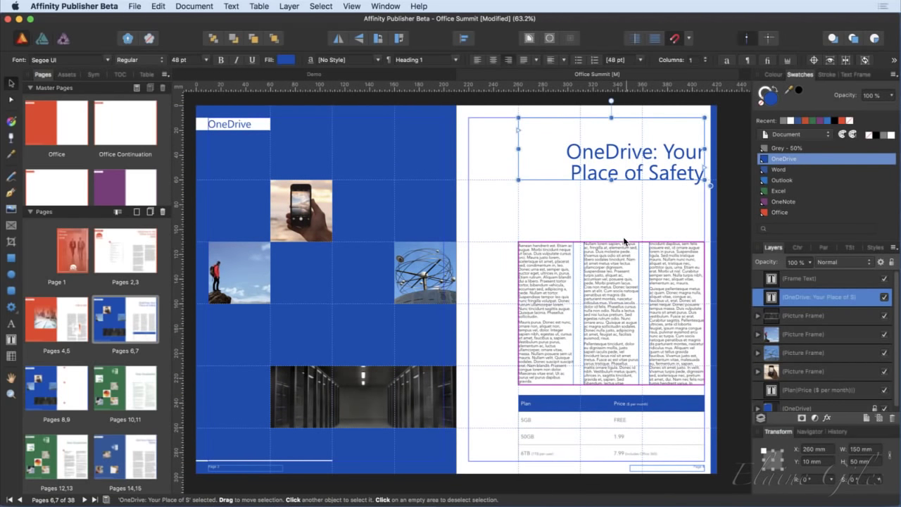
On pages 8,9, replace the uppermost red marker with a single-column text frame at X 260, Y 10 mm, sized 150 by 50 mm.
{"action": "left_click", "coordinate": [60, 377]}
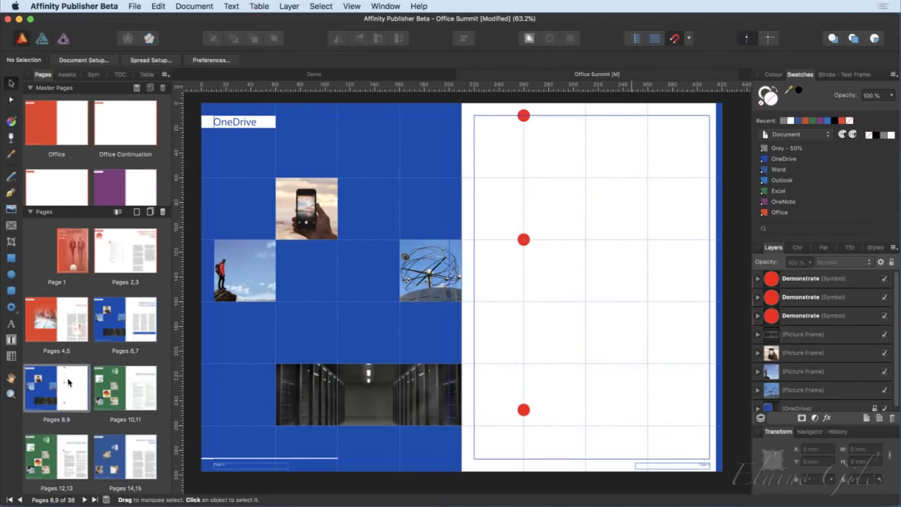
{"action": "left_click", "coordinate": [523, 116]}
{"action": "key", "text": "Delete"}
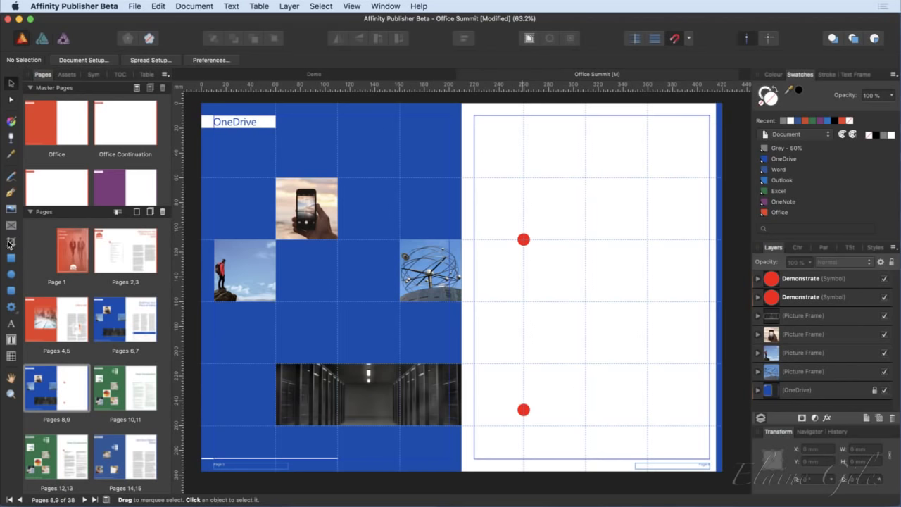
{"action": "left_click", "coordinate": [11, 340]}
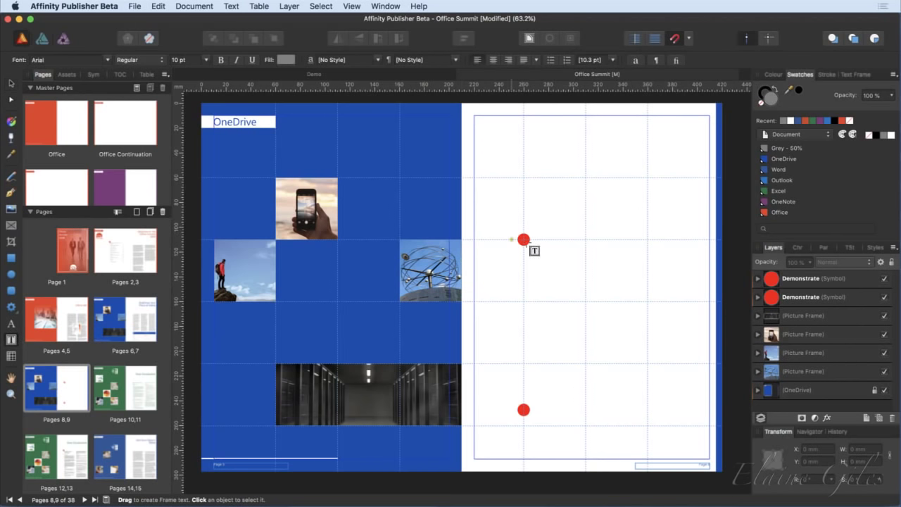
{"action": "left_click_drag", "start_coordinate": [523, 128], "coordinate": [710, 187]}
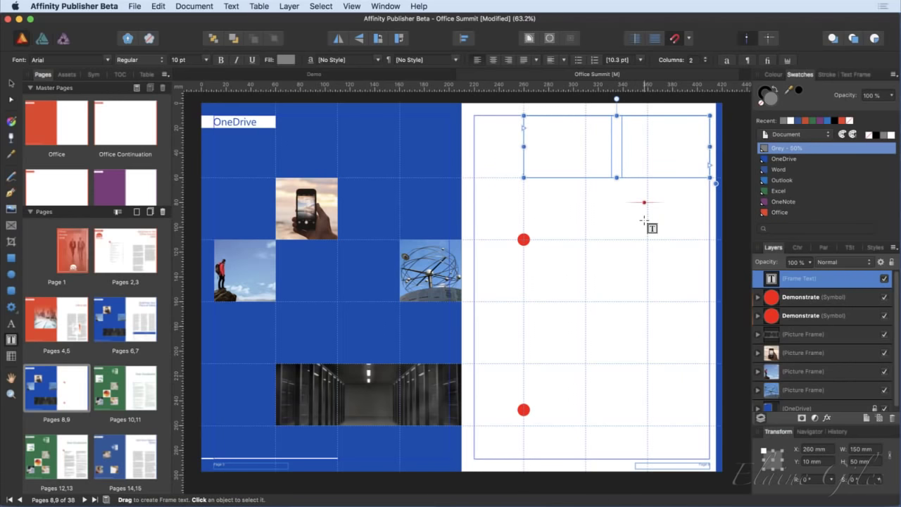
{"action": "left_click", "coordinate": [706, 62]}
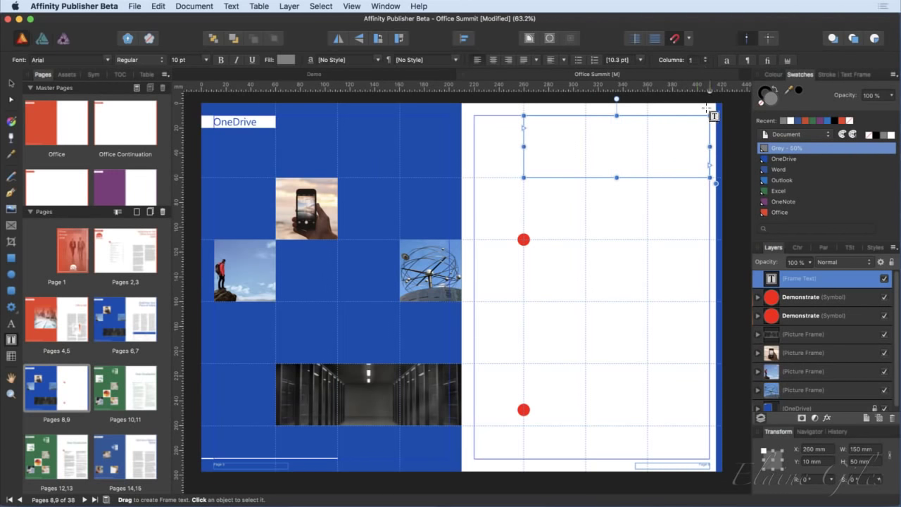
Try out higher column counts in the heading text frame and bring it back to one column.
{"action": "left_click", "coordinate": [706, 57]}
{"action": "left_click", "coordinate": [705, 57]}
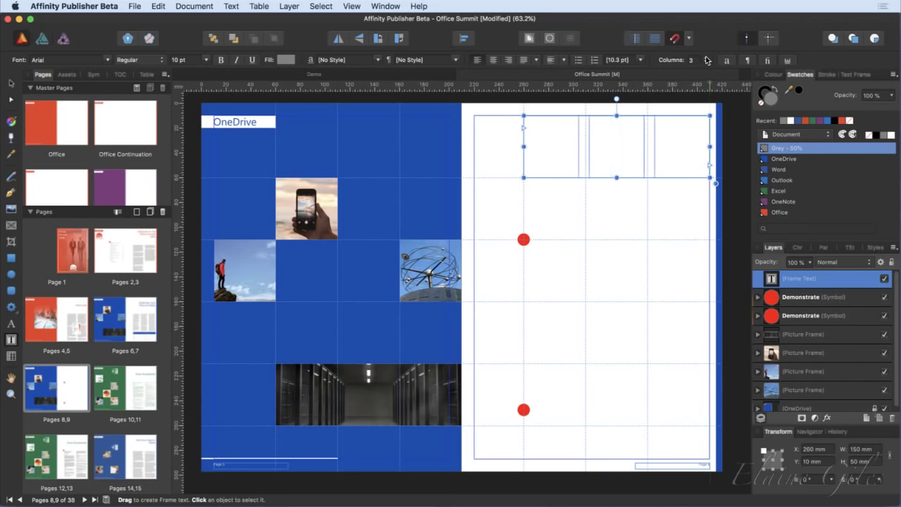
{"action": "left_click", "coordinate": [706, 57]}
{"action": "left_click", "coordinate": [705, 57]}
{"action": "left_click", "coordinate": [705, 57]}
{"action": "left_click", "coordinate": [705, 57]}
{"action": "left_click", "coordinate": [706, 62]}
{"action": "left_click", "coordinate": [706, 63]}
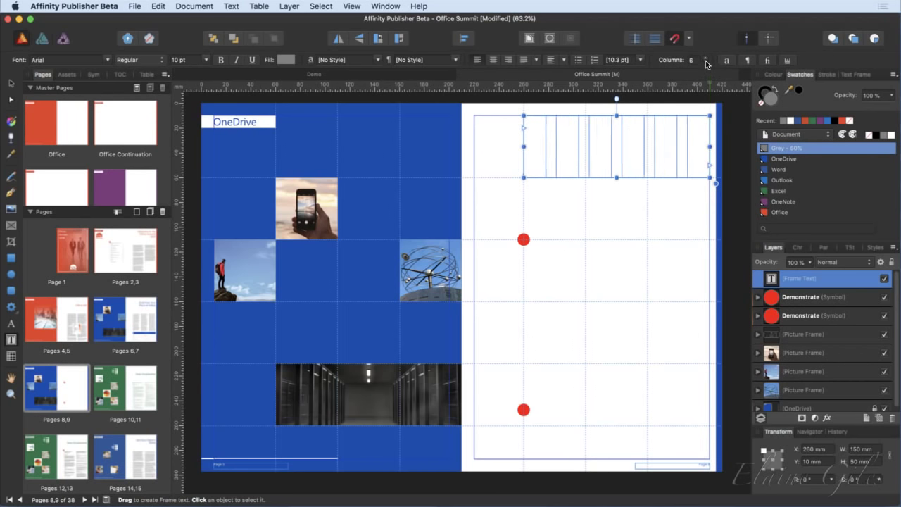
{"action": "left_click", "coordinate": [706, 62]}
{"action": "left_click", "coordinate": [705, 63]}
{"action": "left_click", "coordinate": [706, 63]}
{"action": "left_click", "coordinate": [706, 63]}
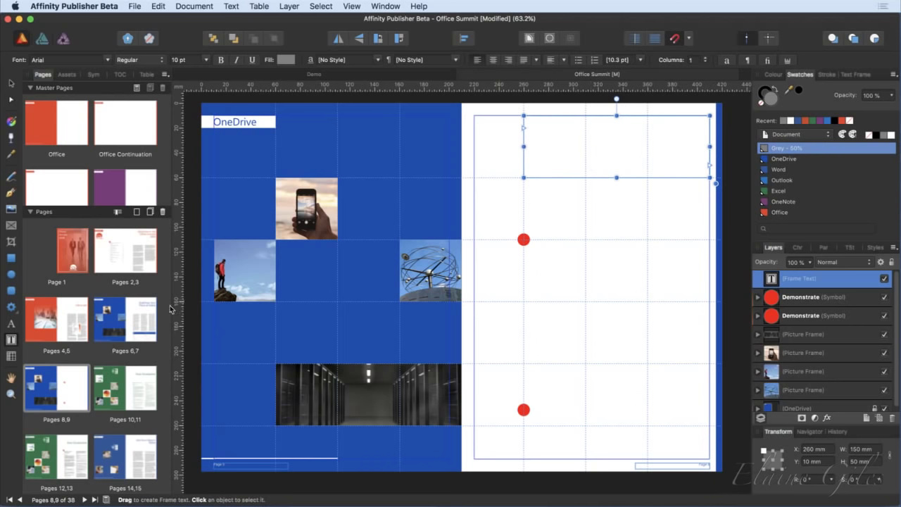
Check the heading wording on pages 6,7 and enter "OneDrive Your Place of Safety" in the empty heading frame on pages 8,9.
{"action": "left_click", "coordinate": [130, 315]}
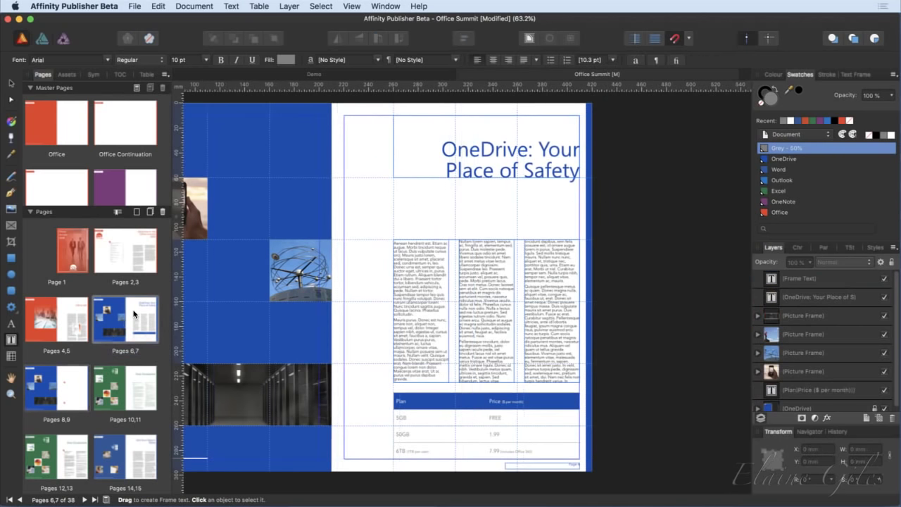
{"action": "left_click", "coordinate": [60, 375]}
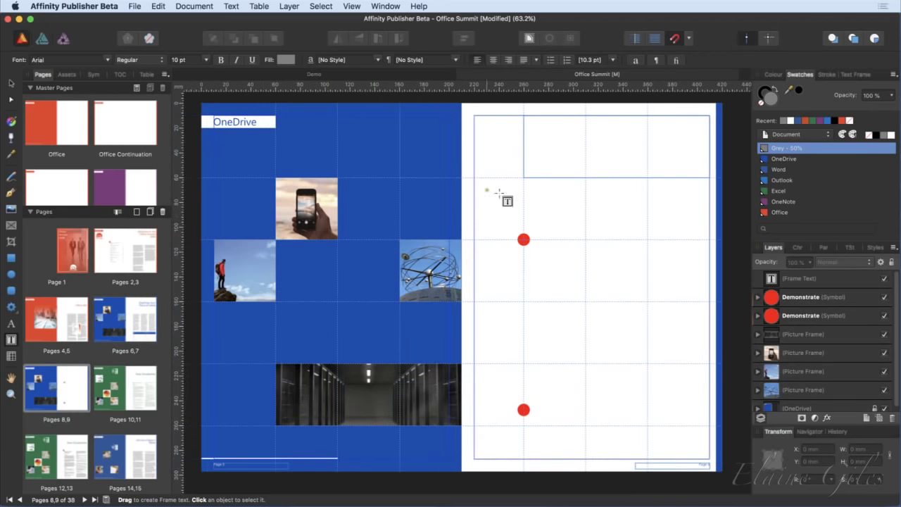
{"action": "left_click", "coordinate": [583, 144]}
{"action": "type", "text": "OneDrive Your Place of Safety"}
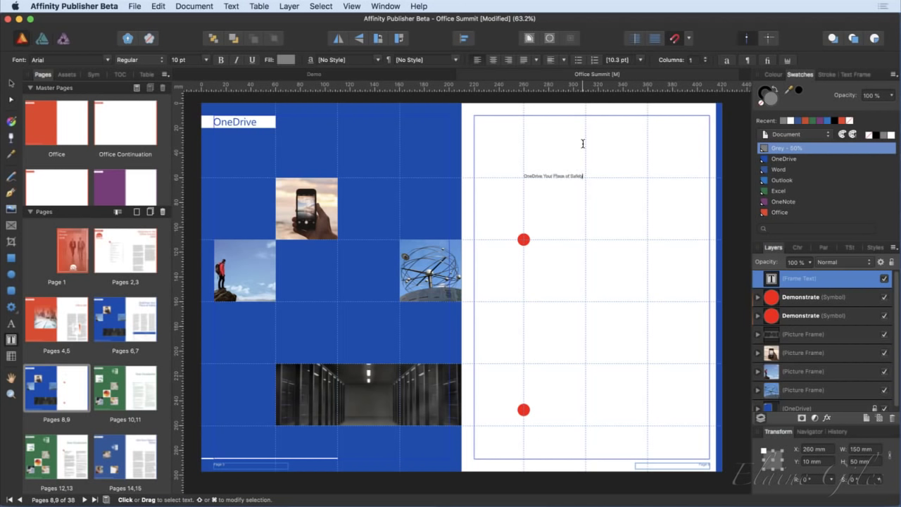
Set the whole heading in Segoe UI and colour it with the OneDrive document swatch.
{"action": "key", "text": "super+a"}
{"action": "key", "text": "Escape"}
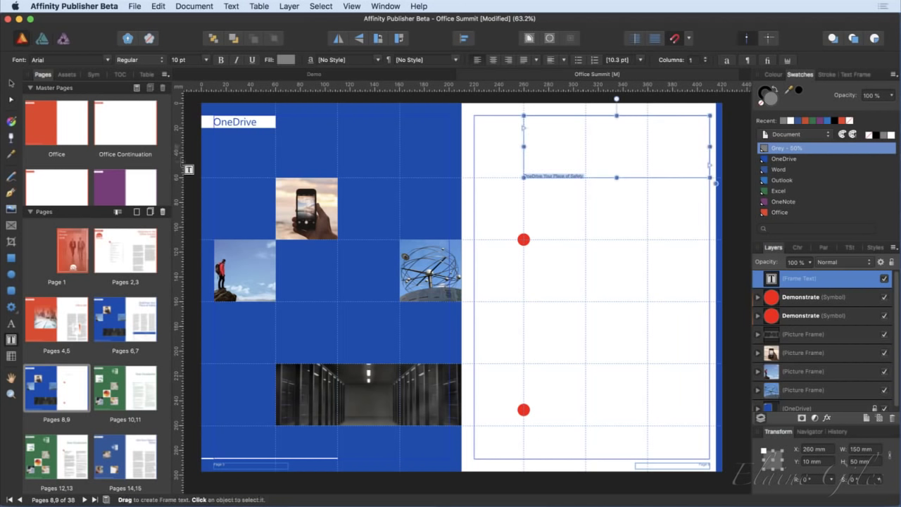
{"action": "left_click", "coordinate": [108, 60]}
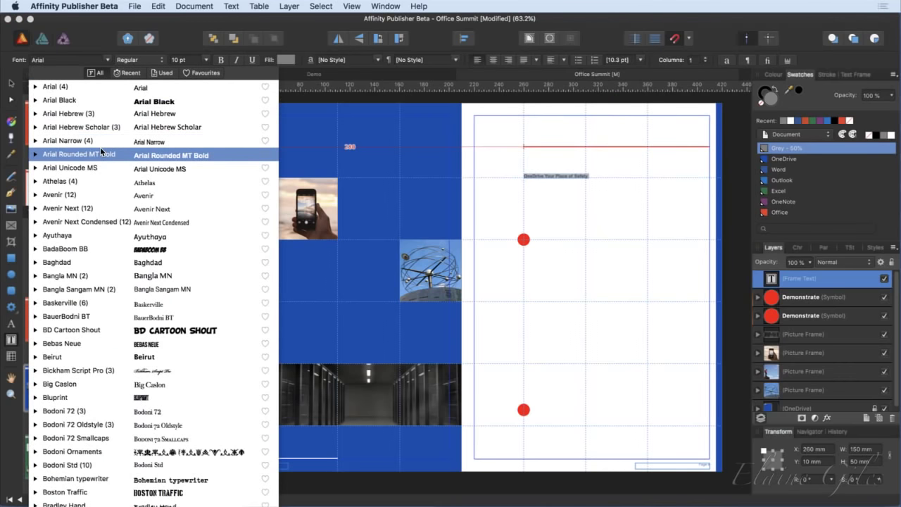
{"action": "type", "text": "seg"}
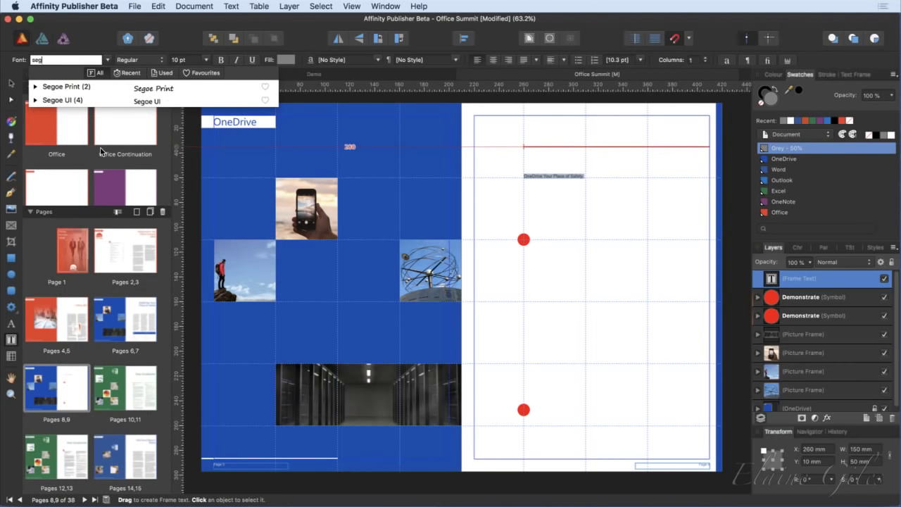
{"action": "key", "text": "Down"}
{"action": "key", "text": "Down"}
{"action": "key", "text": "Return"}
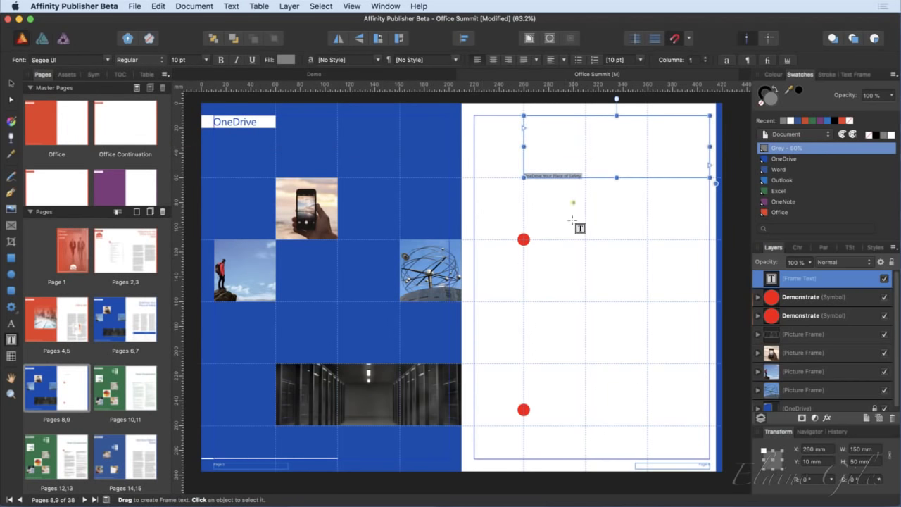
{"action": "left_click", "coordinate": [782, 160]}
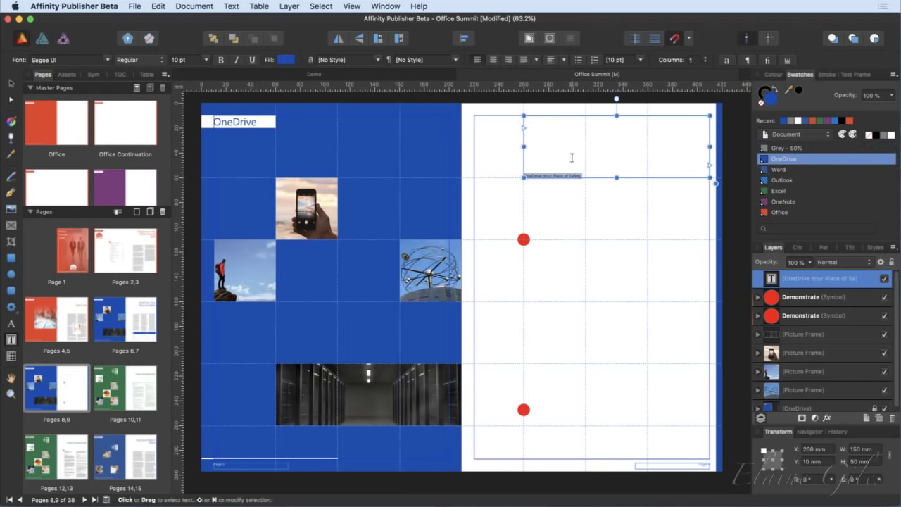
Enlarge the OneDrive heading to 48 pt and align it to the right.
{"action": "left_click", "coordinate": [207, 62]}
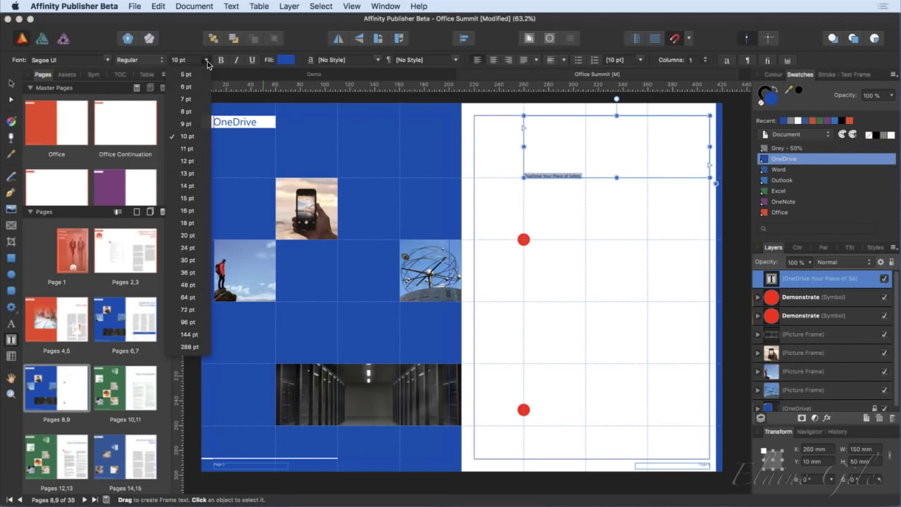
{"action": "left_click", "coordinate": [194, 289]}
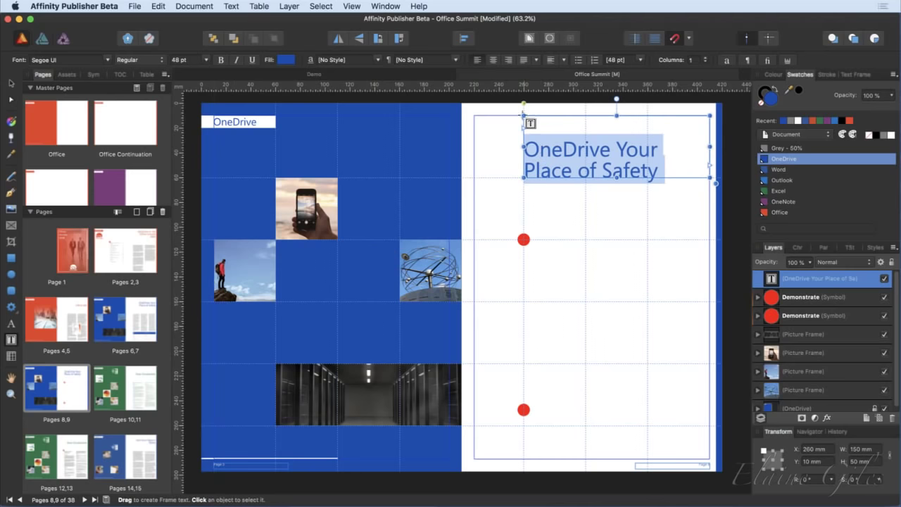
{"action": "left_click", "coordinate": [508, 60]}
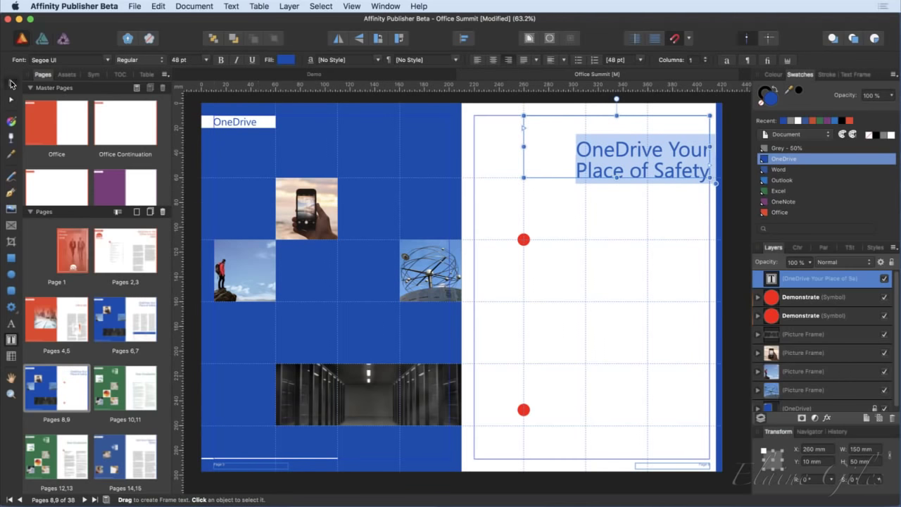
{"action": "left_click", "coordinate": [11, 83]}
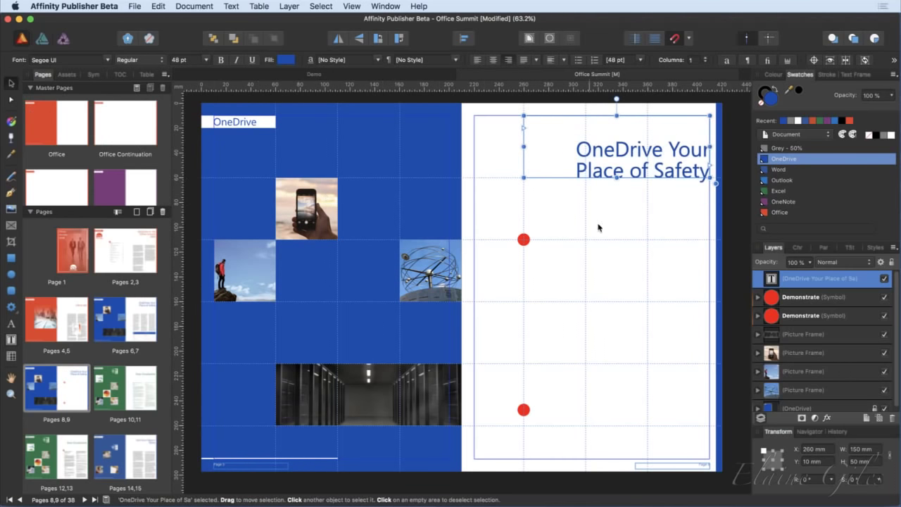
Replace the red marker below the heading with a body text frame at X 260, Y 110 mm, sized 150 by 120 mm.
{"action": "left_click", "coordinate": [525, 240]}
{"action": "key", "text": "Delete"}
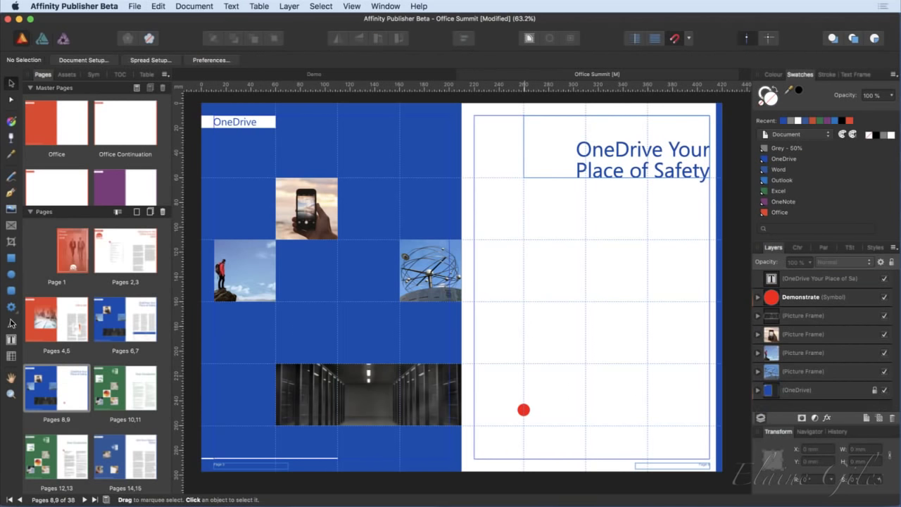
{"action": "left_click", "coordinate": [12, 339]}
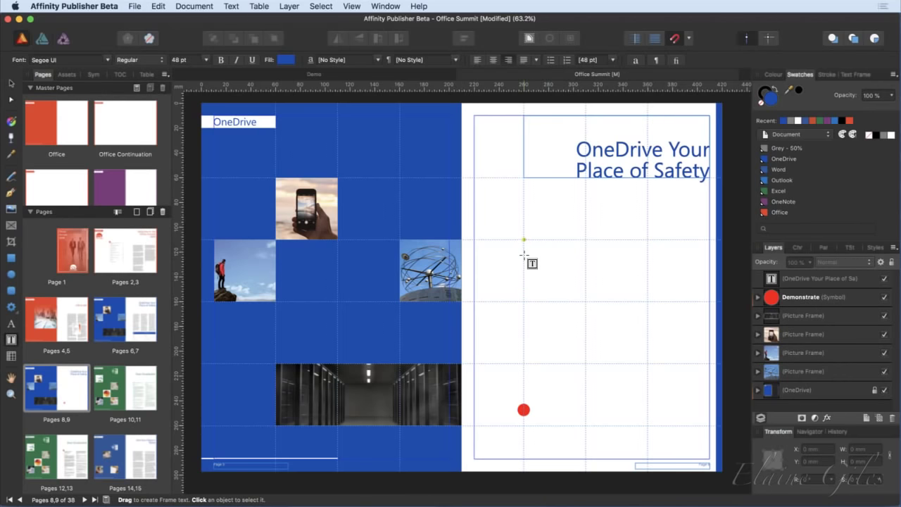
{"action": "left_click_drag", "start_coordinate": [533, 261], "coordinate": [708, 398]}
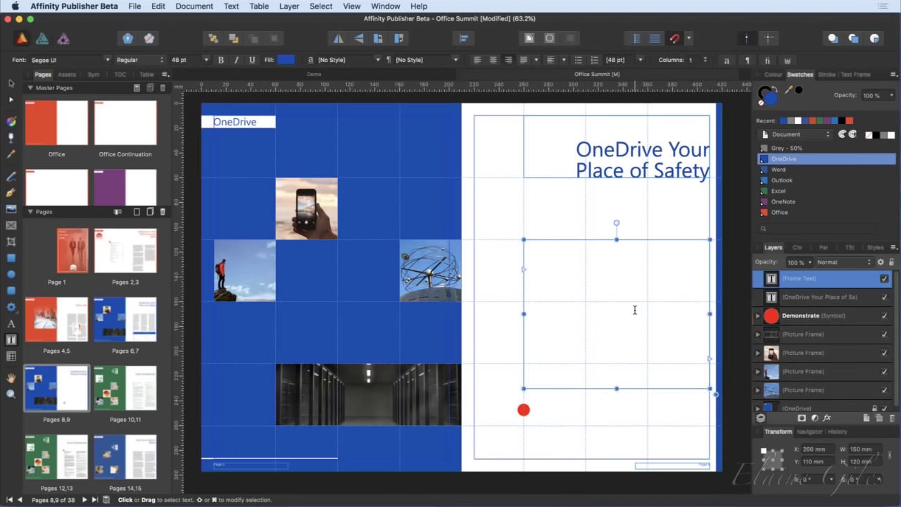
Check the body text layout on pages 6,7 and split the empty body text frame on pages 8,9 into three columns.
{"action": "left_click", "coordinate": [144, 323]}
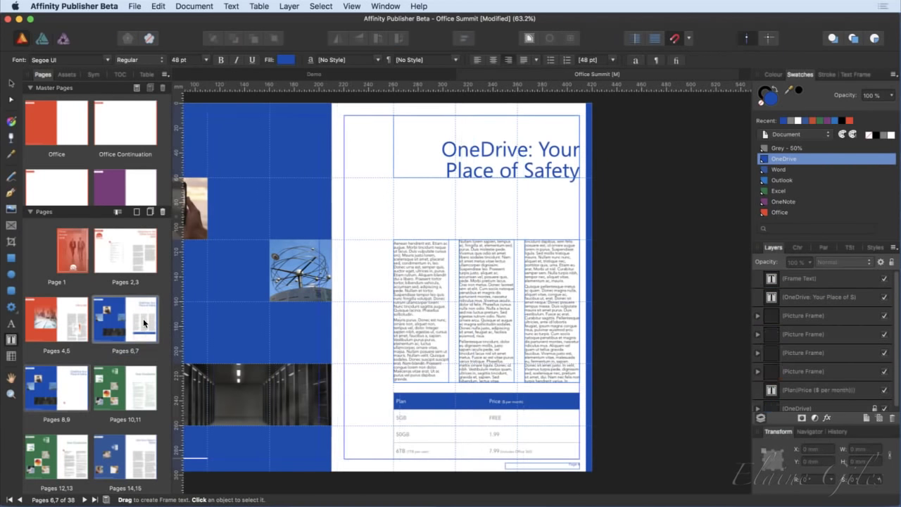
{"action": "left_click", "coordinate": [61, 393]}
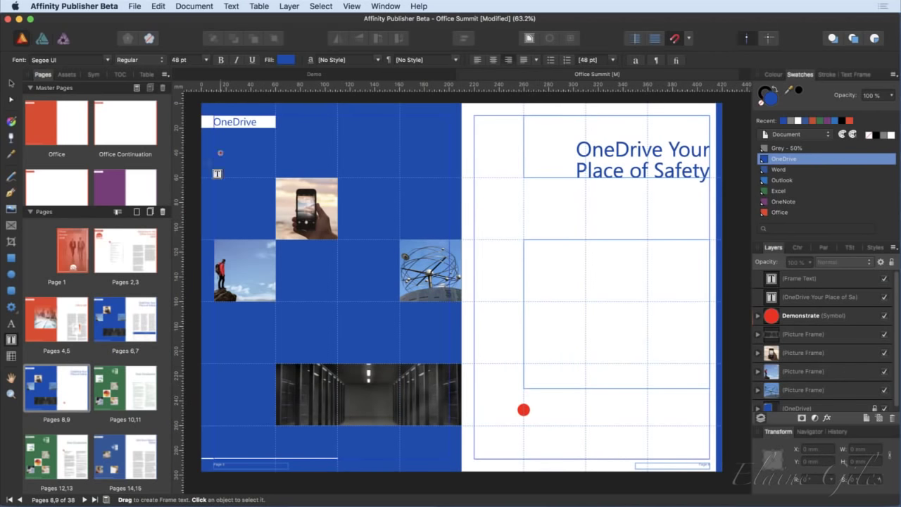
{"action": "left_click", "coordinate": [11, 83]}
{"action": "left_click", "coordinate": [588, 283]}
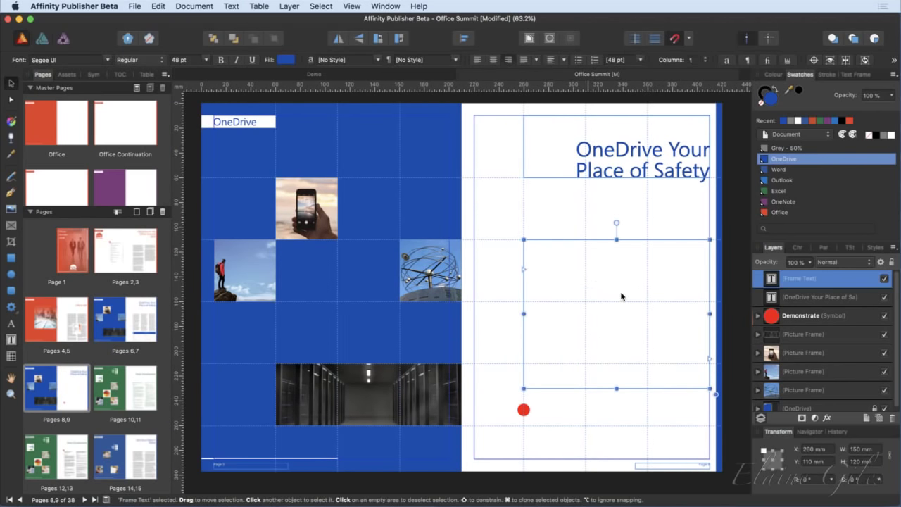
{"action": "left_click", "coordinate": [706, 59]}
{"action": "left_click", "coordinate": [707, 59]}
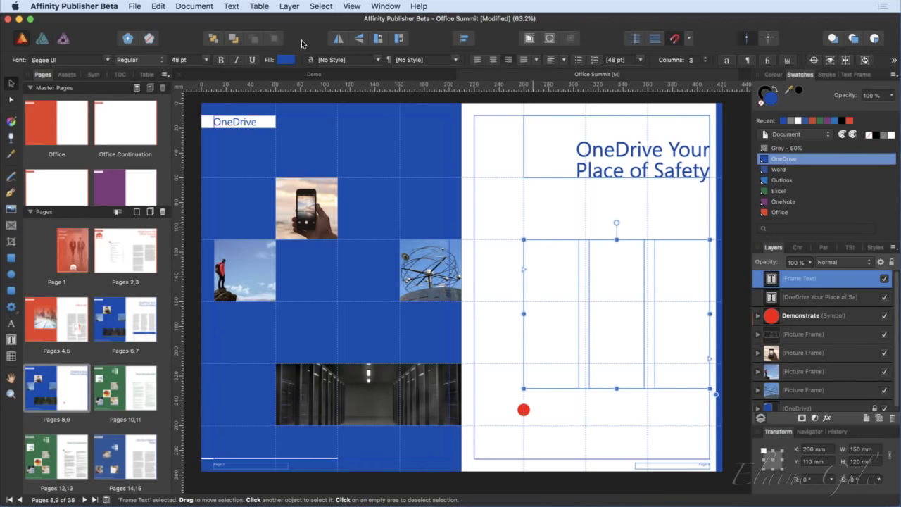
Fill the three-column frame with filler text and apply the Body paragraph style to it.
{"action": "left_click", "coordinate": [232, 6]}
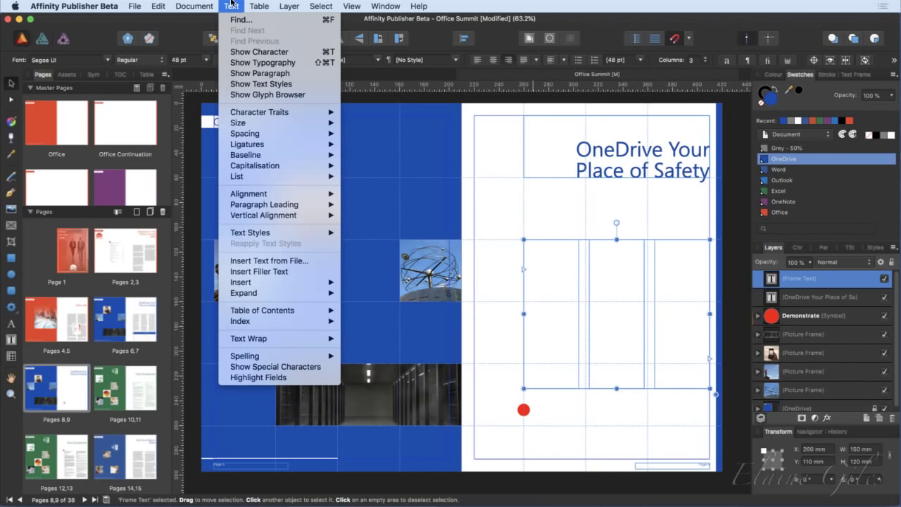
{"action": "left_click", "coordinate": [270, 271]}
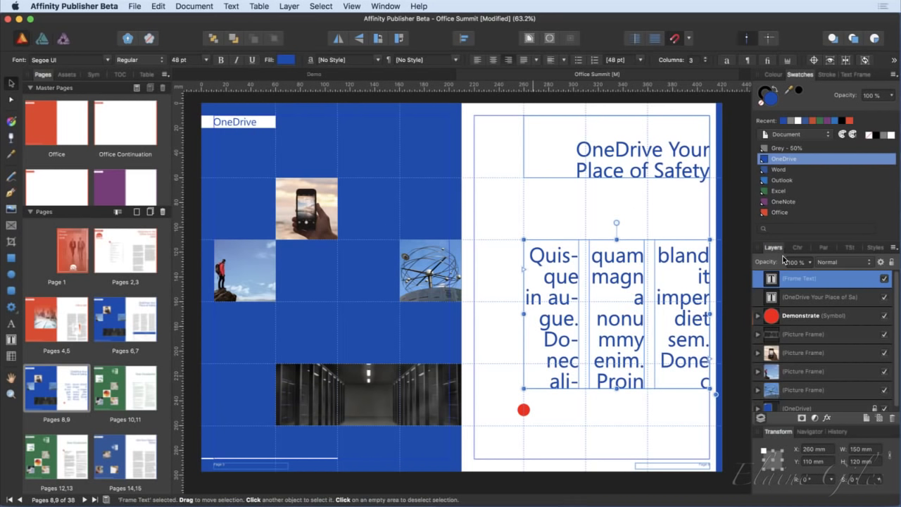
{"action": "left_click", "coordinate": [853, 248]}
{"action": "left_click", "coordinate": [787, 321]}
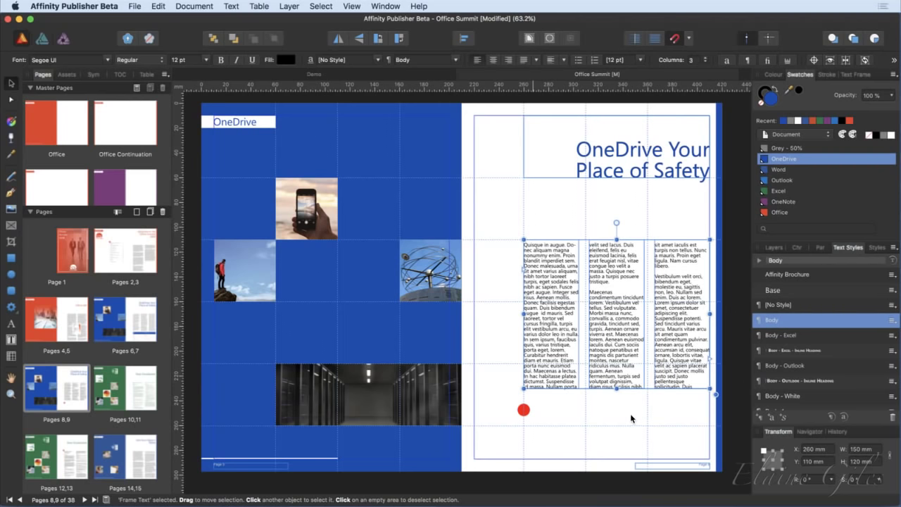
Check the table on pages 6,7 and draw a two-column, four-row table about 75 by 23 mm below the body text on pages 8,9.
{"action": "left_click", "coordinate": [131, 327]}
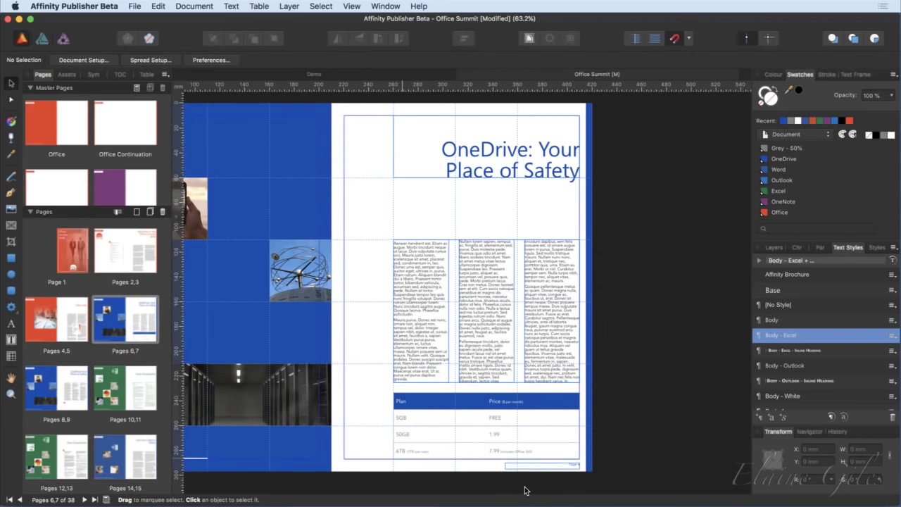
{"action": "scroll", "coordinate": [527, 489], "scroll_direction": "up", "scroll_amount": 5}
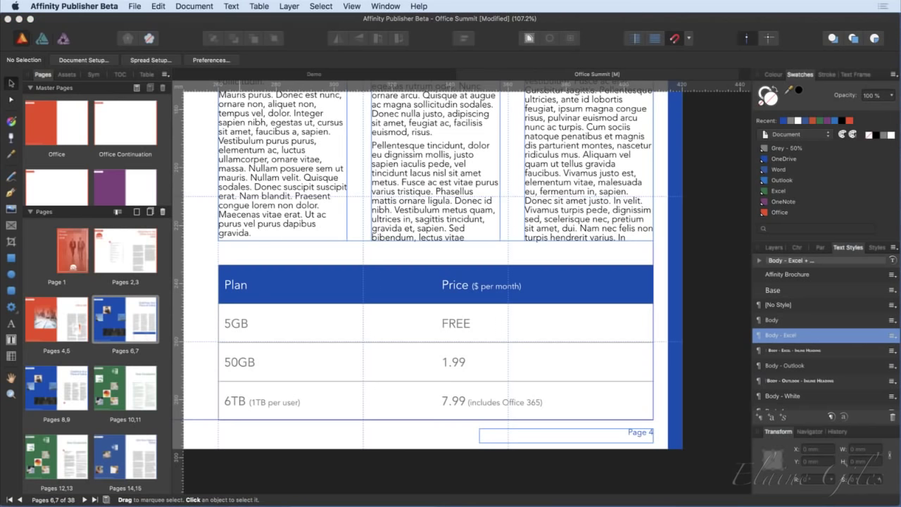
{"action": "left_click", "coordinate": [59, 403]}
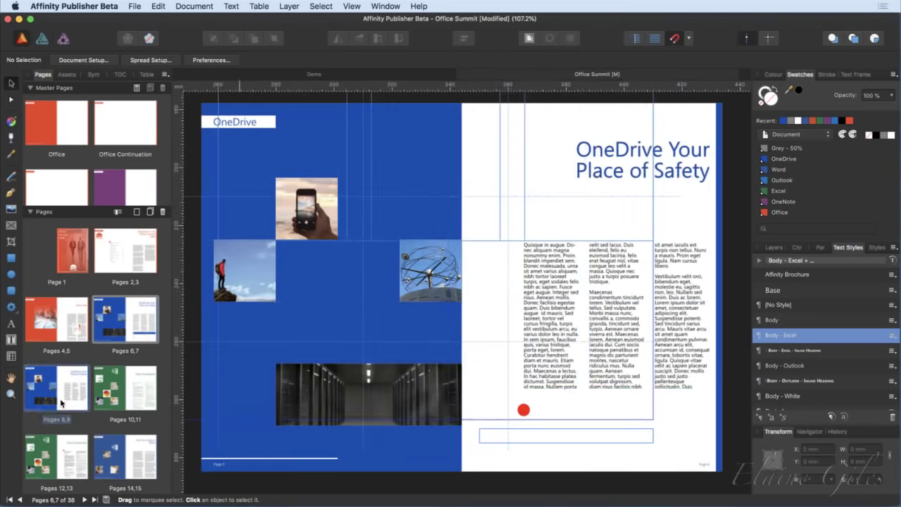
{"action": "scroll", "coordinate": [523, 409], "scroll_direction": "up", "scroll_amount": 5}
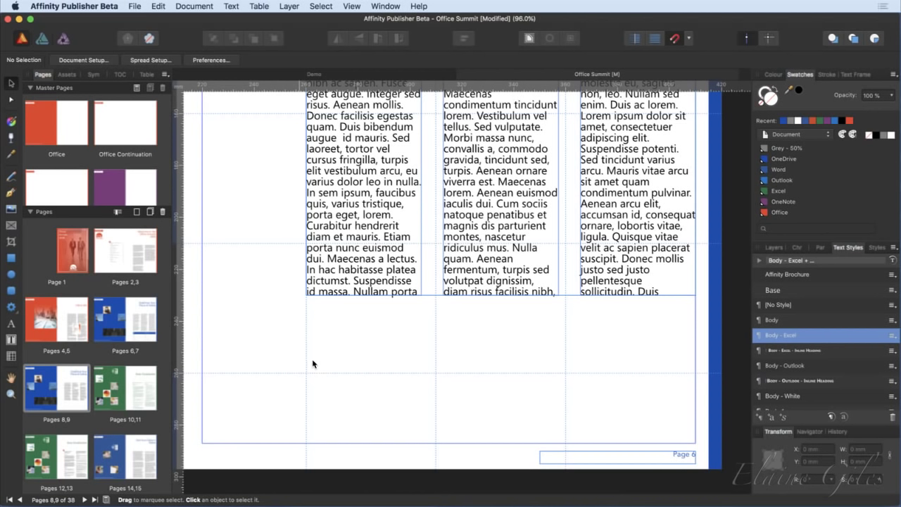
{"action": "left_click", "coordinate": [11, 356]}
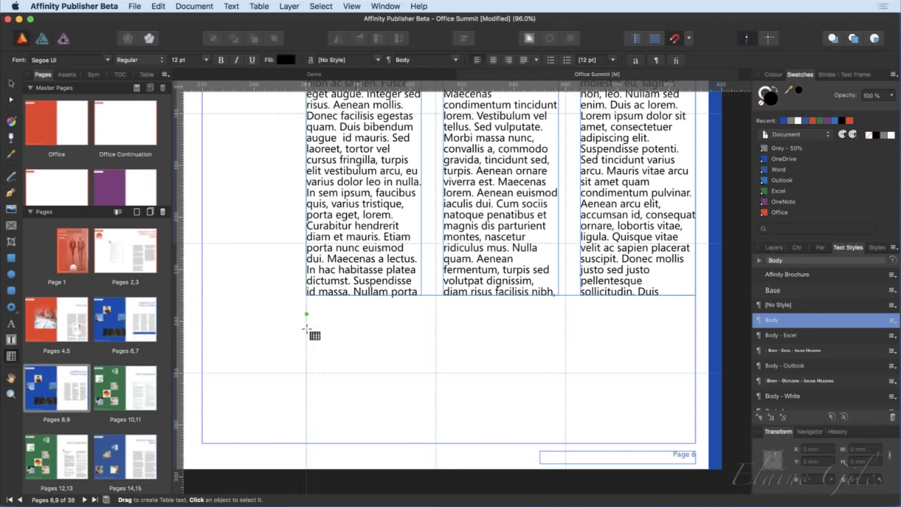
{"action": "left_click_drag", "start_coordinate": [306, 315], "coordinate": [501, 417]}
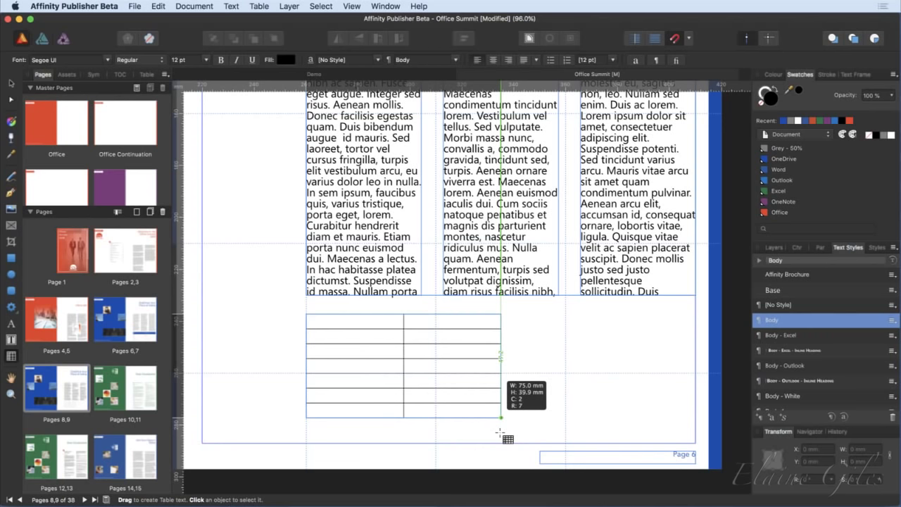
{"action": "left_click_drag", "start_coordinate": [499, 431], "coordinate": [501, 383]}
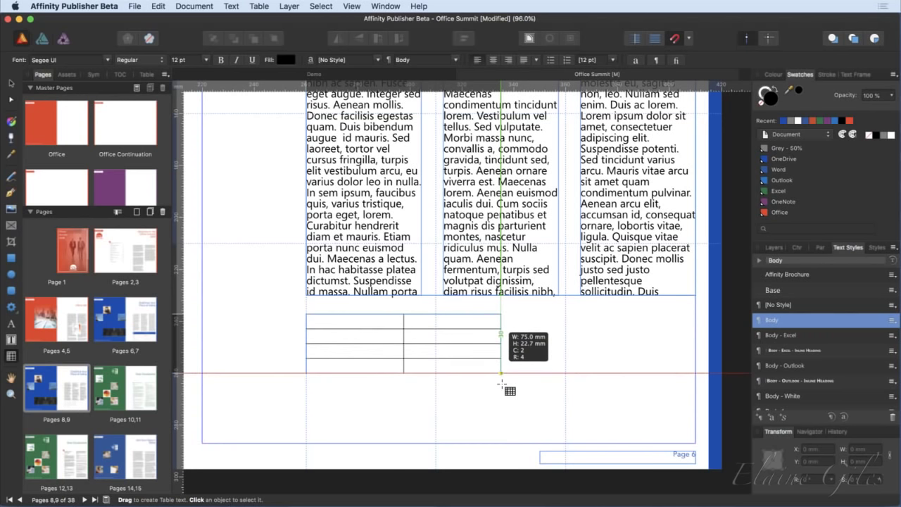
{"action": "left_click_drag", "start_coordinate": [501, 384], "coordinate": [500, 384]}
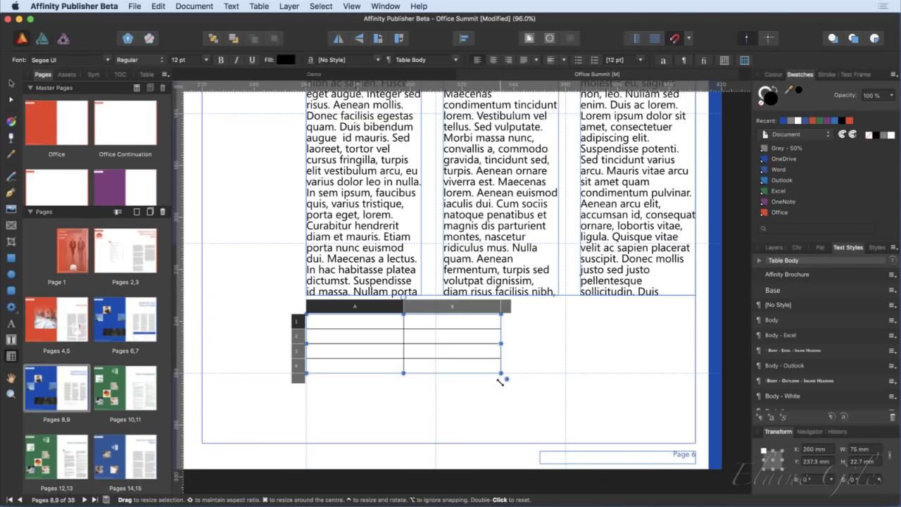
Enlarge the table to about 150 by 45.5 mm and move it down to the bottom margin at Y 241.5 mm.
{"action": "left_click_drag", "start_coordinate": [507, 384], "coordinate": [695, 466]}
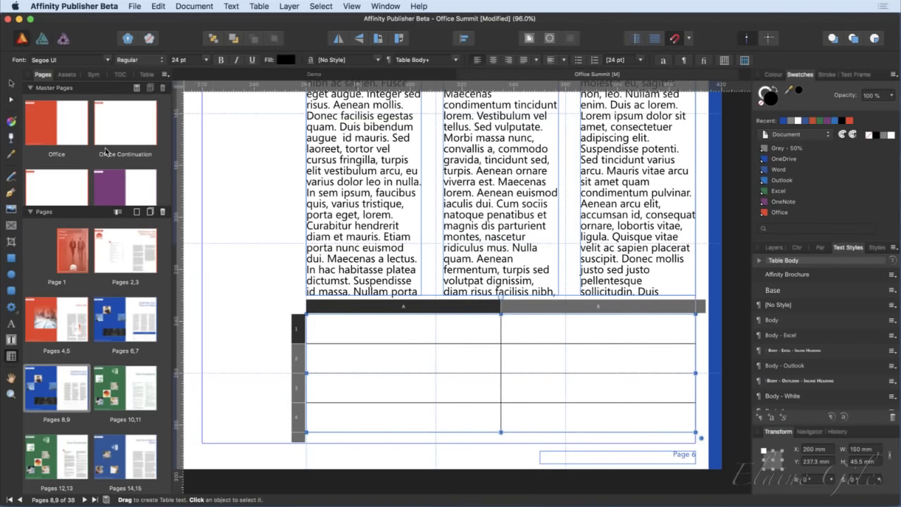
{"action": "left_click", "coordinate": [9, 81]}
{"action": "left_click", "coordinate": [449, 343]}
{"action": "left_click_drag", "start_coordinate": [446, 345], "coordinate": [447, 352]}
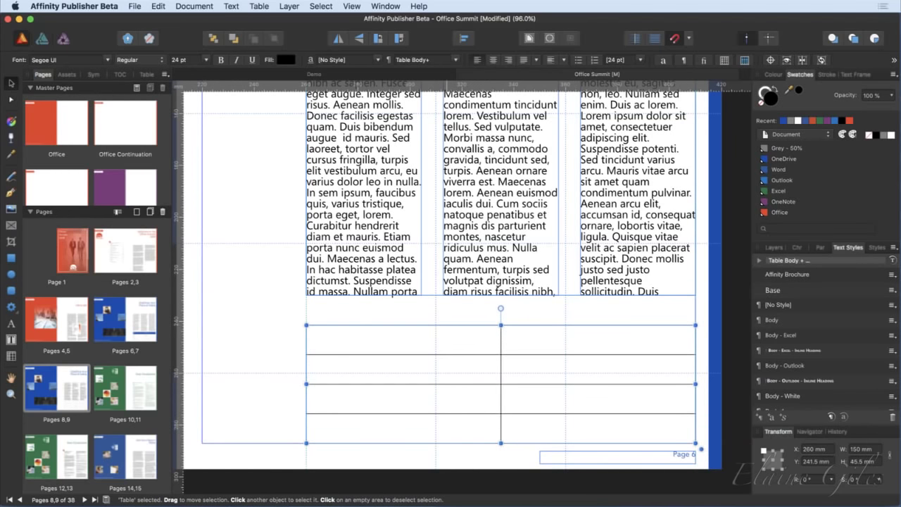
Enter the column headings "Plan" and "Price ($ per month)" in the table's first row.
{"action": "double_click", "coordinate": [421, 341]}
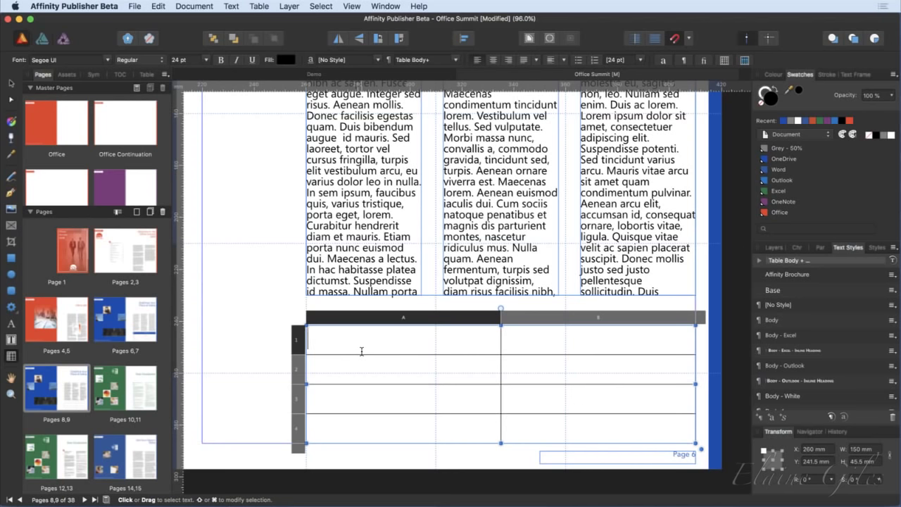
{"action": "type", "text": "Plan"}
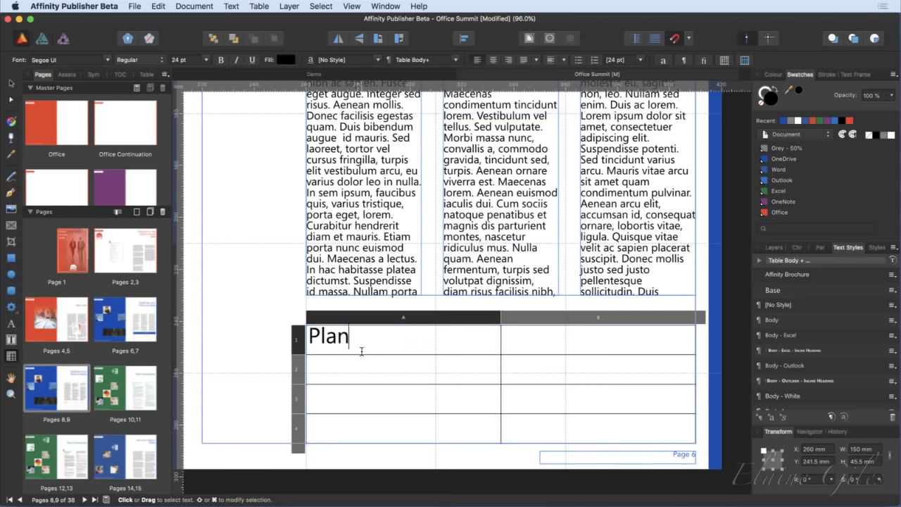
{"action": "key", "text": "Tab"}
{"action": "type", "text": "Price ("}
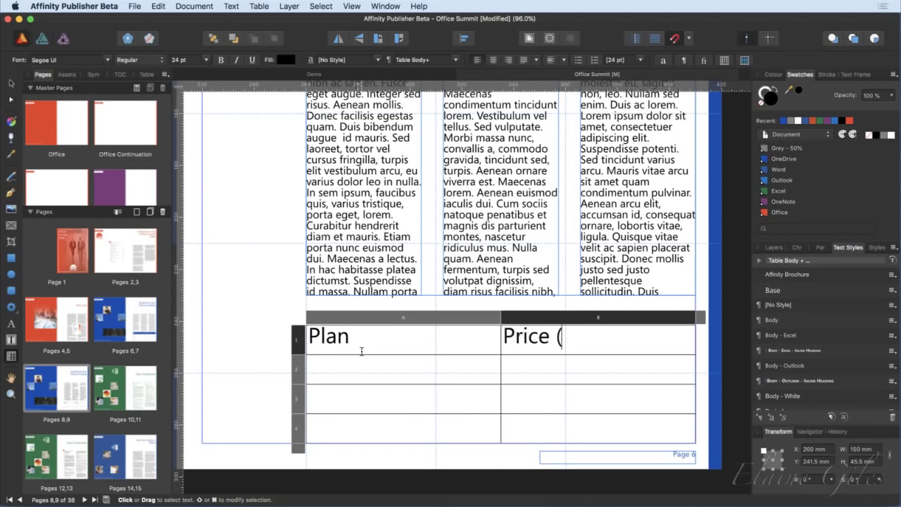
{"action": "type", "text": "$ per month"}
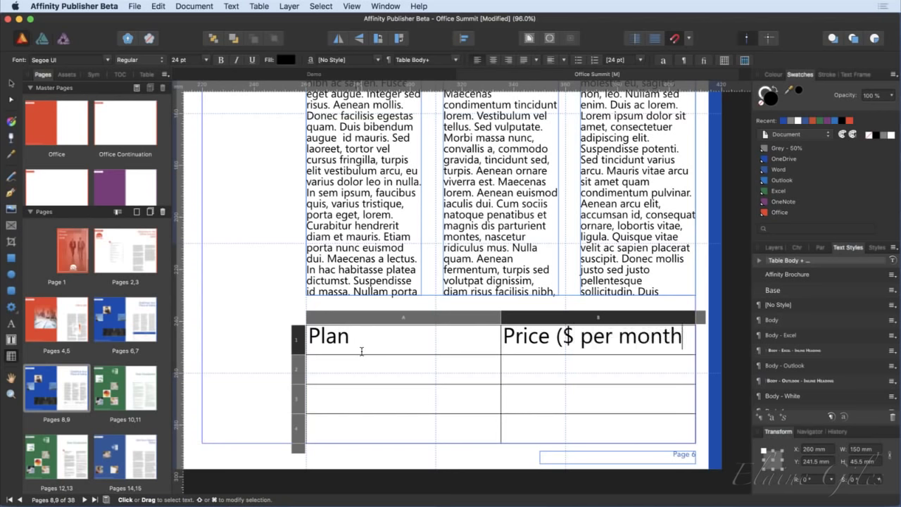
{"action": "type", "text": ")"}
{"action": "key", "text": "Tab"}
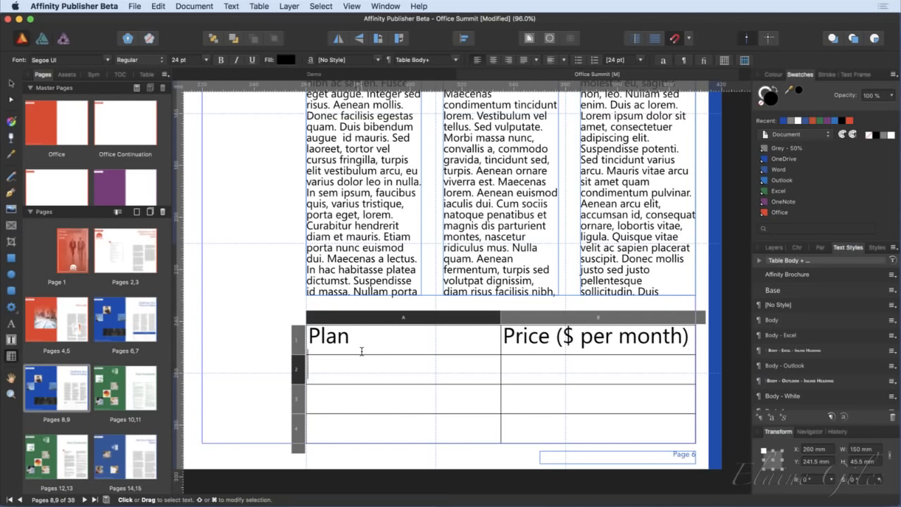
Fill the table's second row with "5GB" and "FREE".
{"action": "type", "text": "5Gb"}
{"action": "key", "text": "Tab"}
{"action": "key", "text": "shift+Tab"}
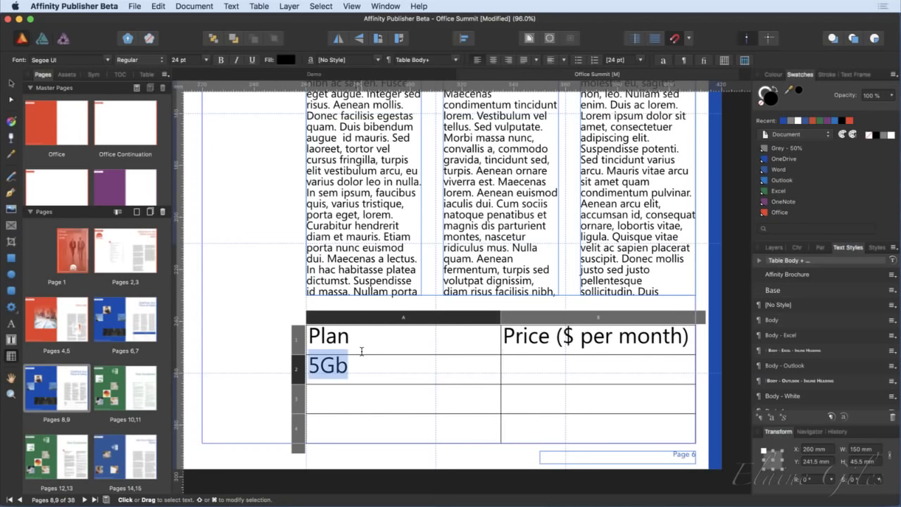
{"action": "key", "text": "Right"}
{"action": "key", "text": "BackSpace"}
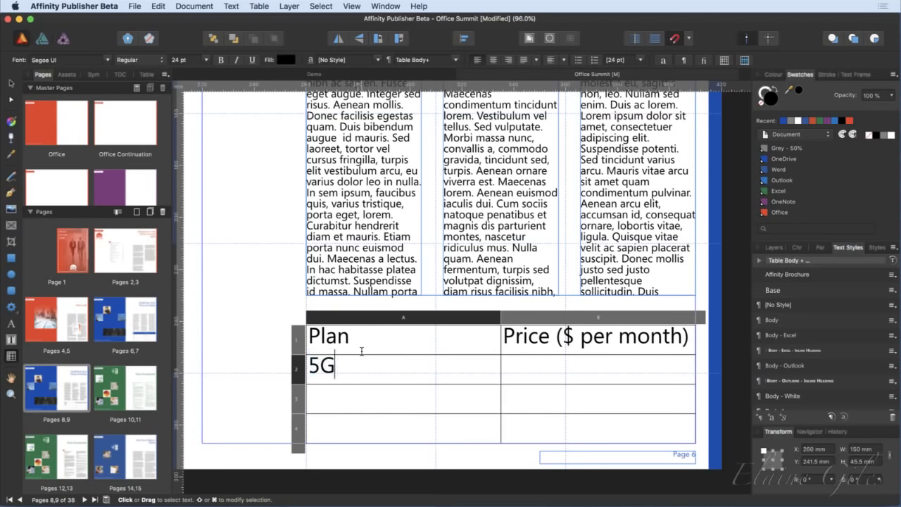
{"action": "type", "text": "B"}
{"action": "key", "text": "Tab"}
{"action": "type", "text": "FREE"}
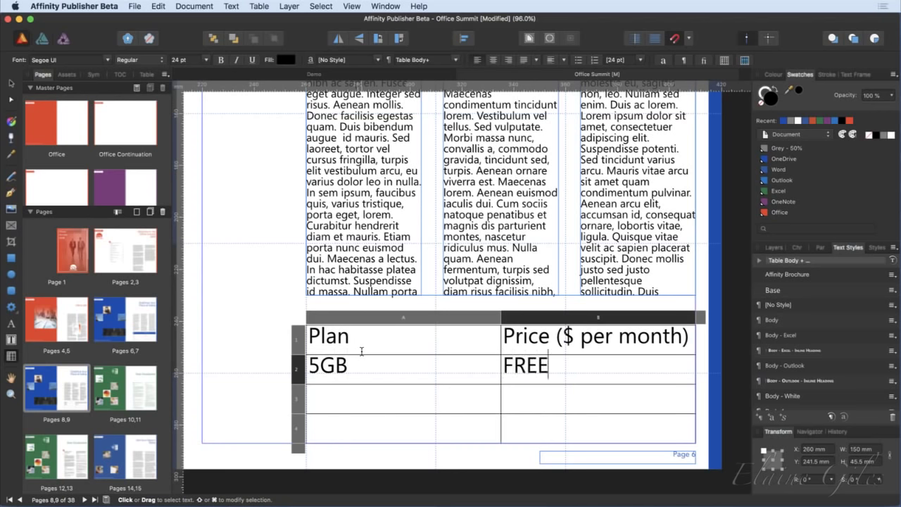
{"action": "key", "text": "Tab"}
Fill the table's third row with "50GB" and "1.99".
{"action": "type", "text": "50GB"}
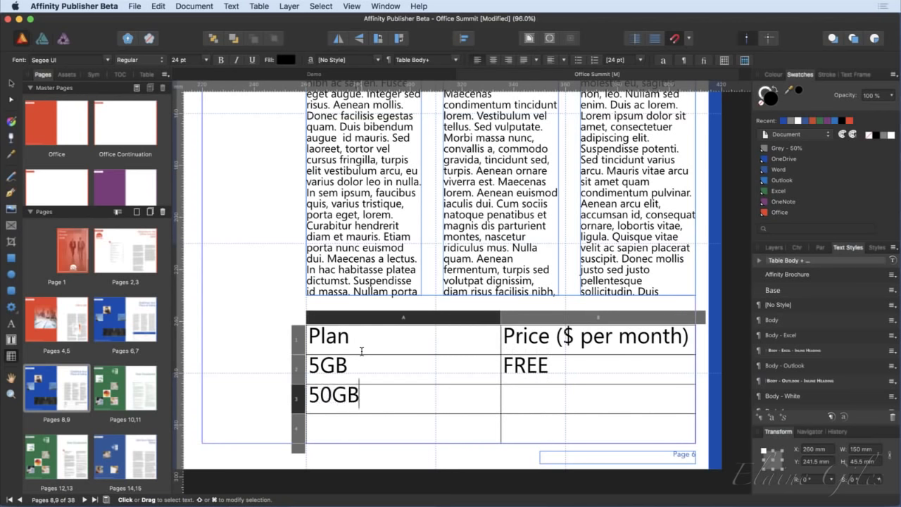
{"action": "key", "text": "Tab"}
{"action": "type", "text": "1.0"}
{"action": "key", "text": "BackSpace"}
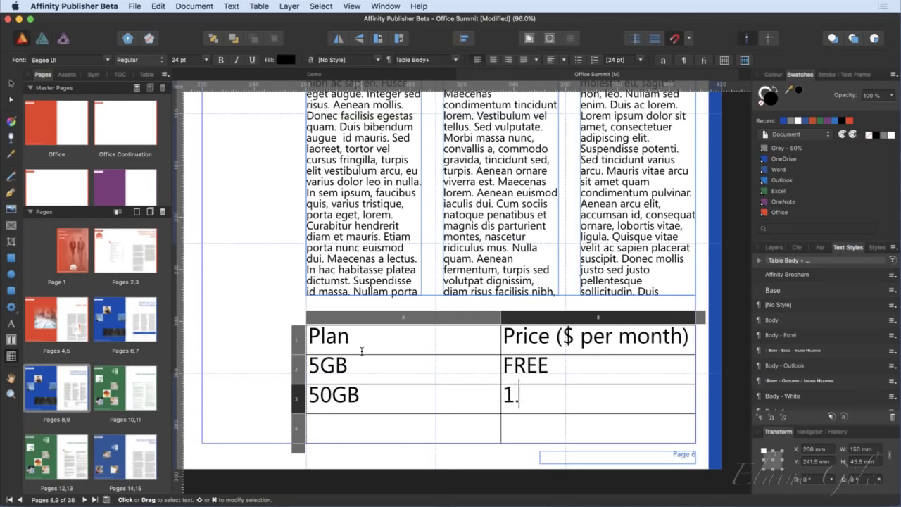
{"action": "type", "text": "99"}
{"action": "key", "text": "Tab"}
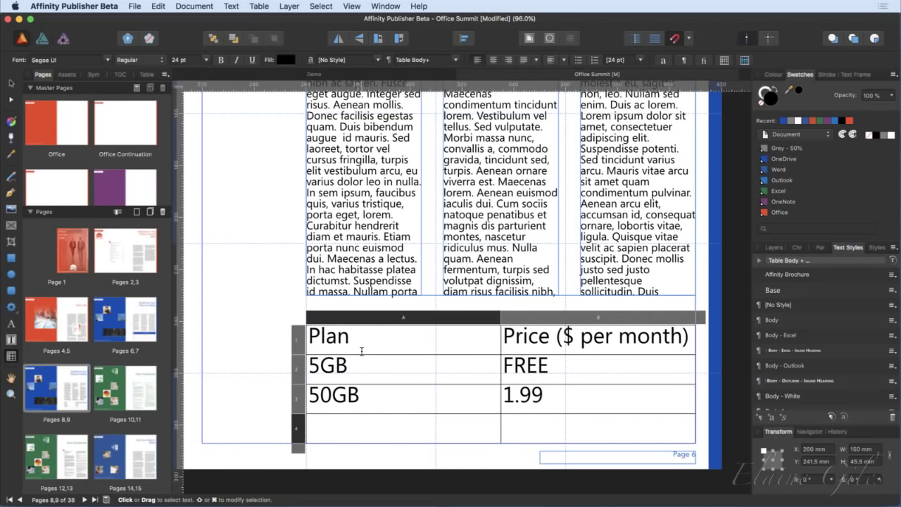
Fill the table's last row with "6TB" and "7.99 (includes Office 365".
{"action": "type", "text": "6TB"}
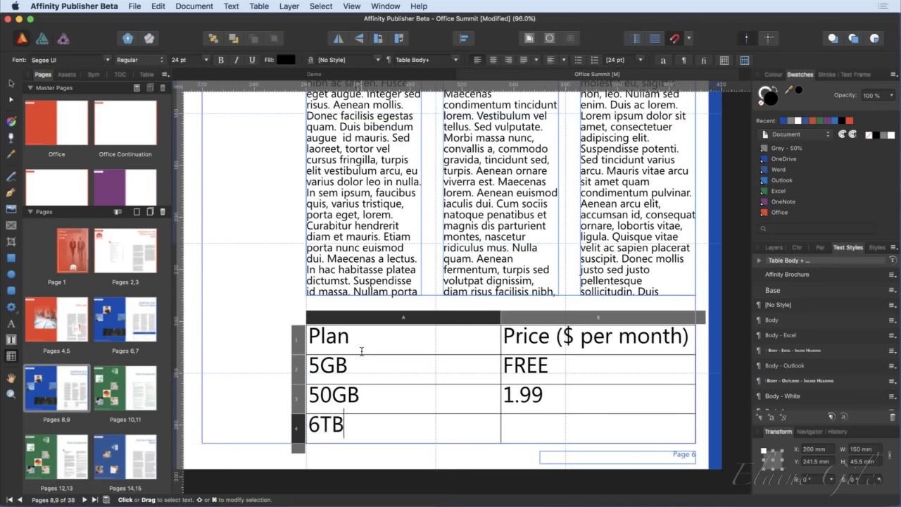
{"action": "key", "text": "Tab"}
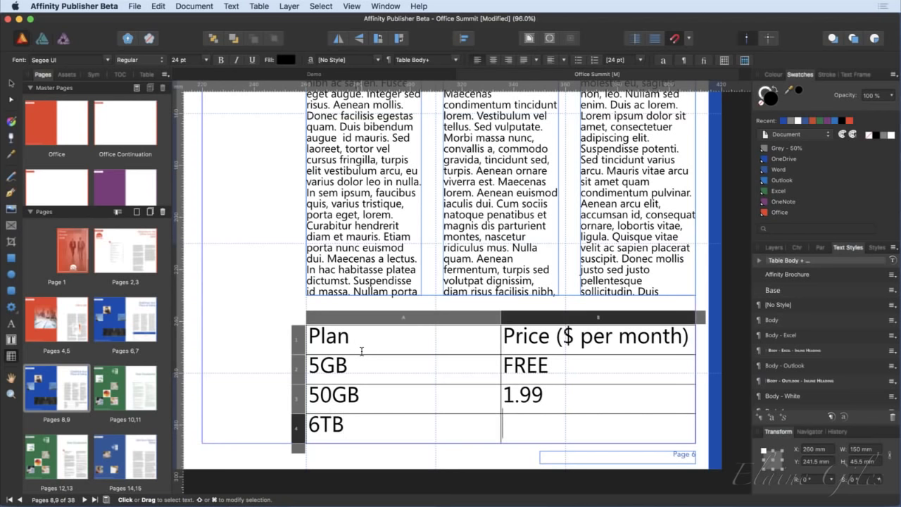
{"action": "type", "text": "7.99"}
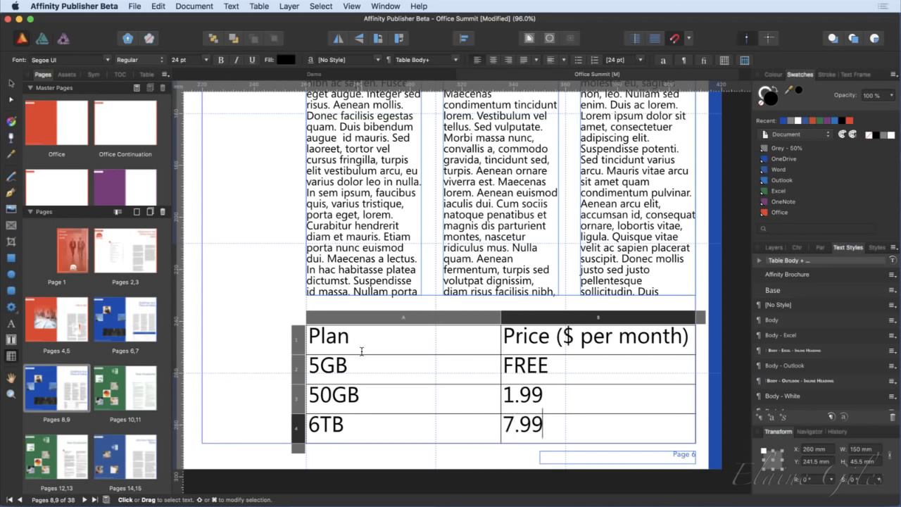
{"action": "type", "text": " (includes "}
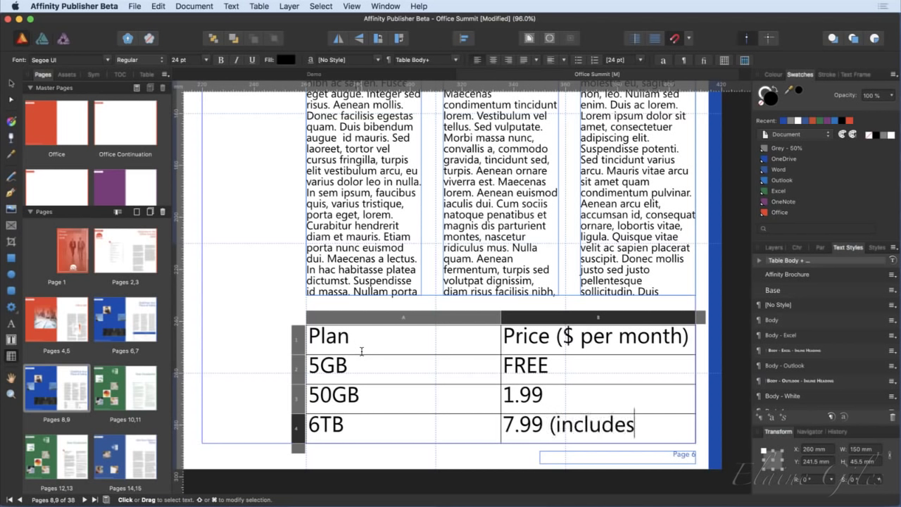
{"action": "type", "text": "Office 365"}
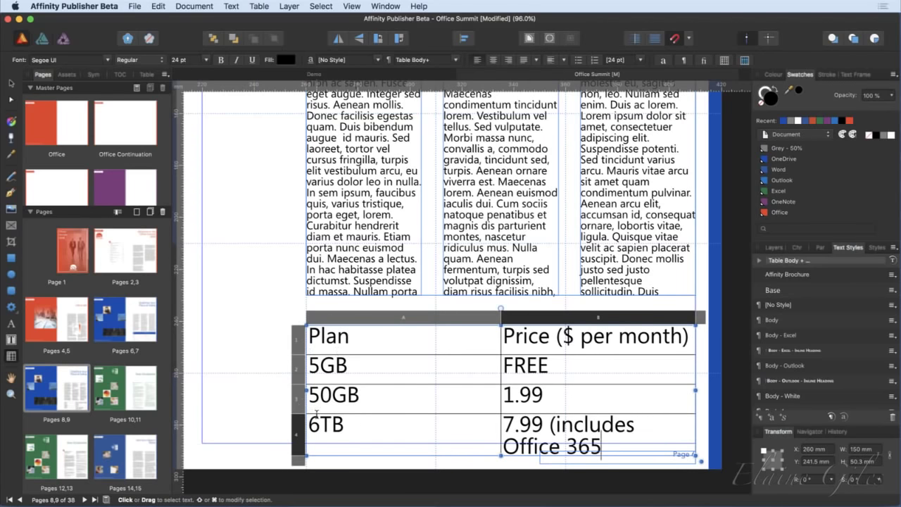
Add "(1TB per user)" after 6TB in the last row's plan cell.
{"action": "left_click", "coordinate": [355, 427]}
{"action": "type", "text": "("}
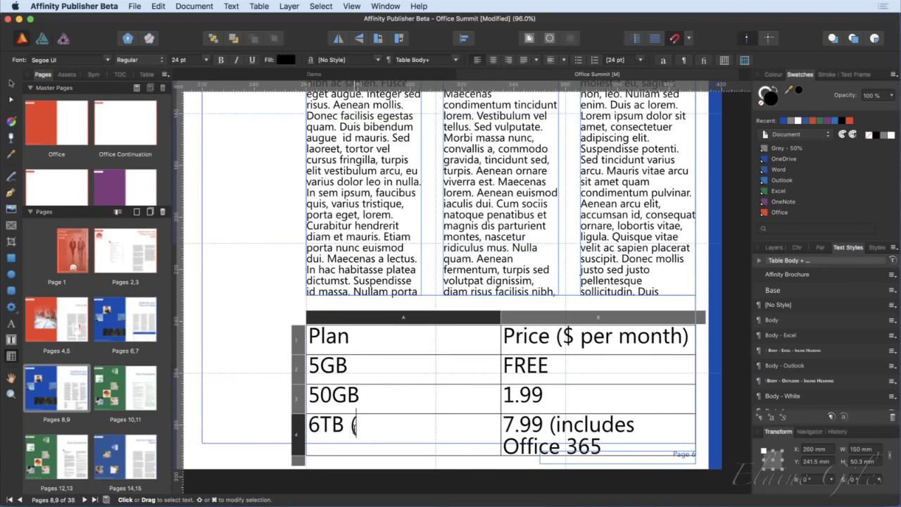
{"action": "type", "text": "1TB "}
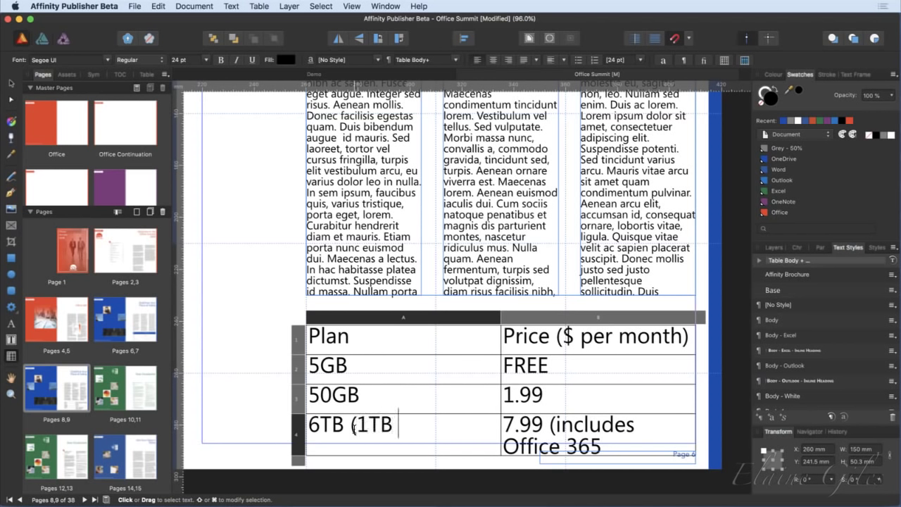
{"action": "type", "text": "per user)"}
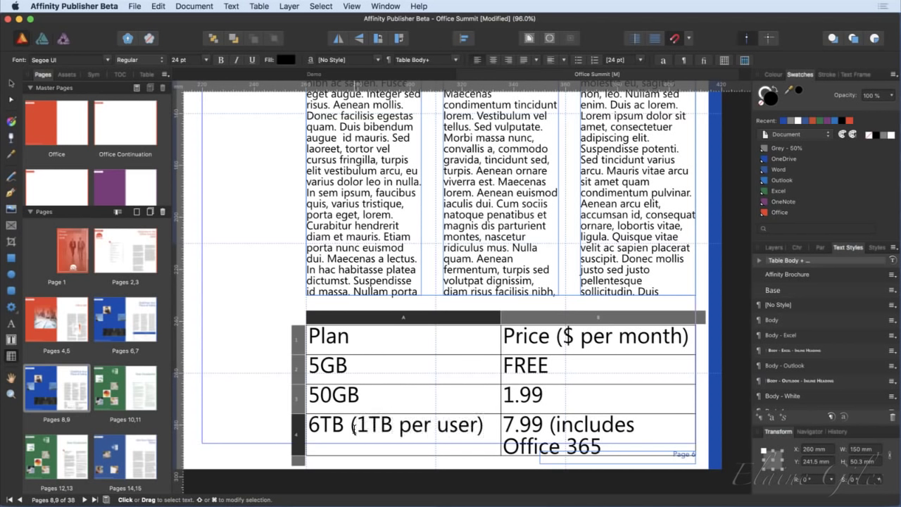
{"action": "key", "text": "Escape"}
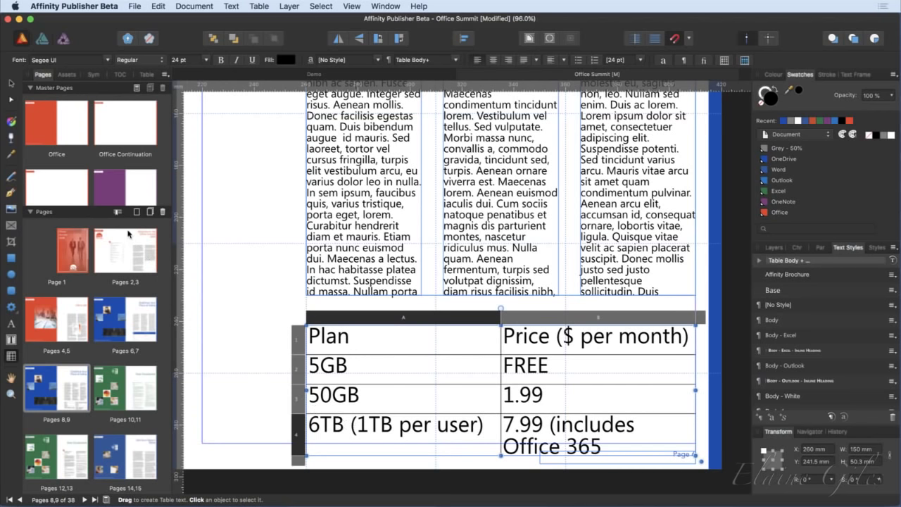
Set all the table's text to 14 pt and centre it vertically in the cells.
{"action": "left_click", "coordinate": [12, 85]}
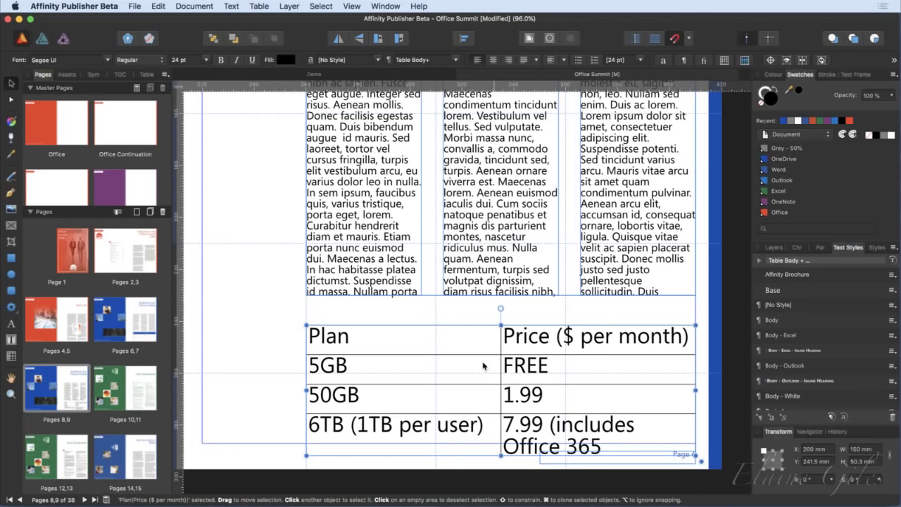
{"action": "left_click", "coordinate": [206, 62]}
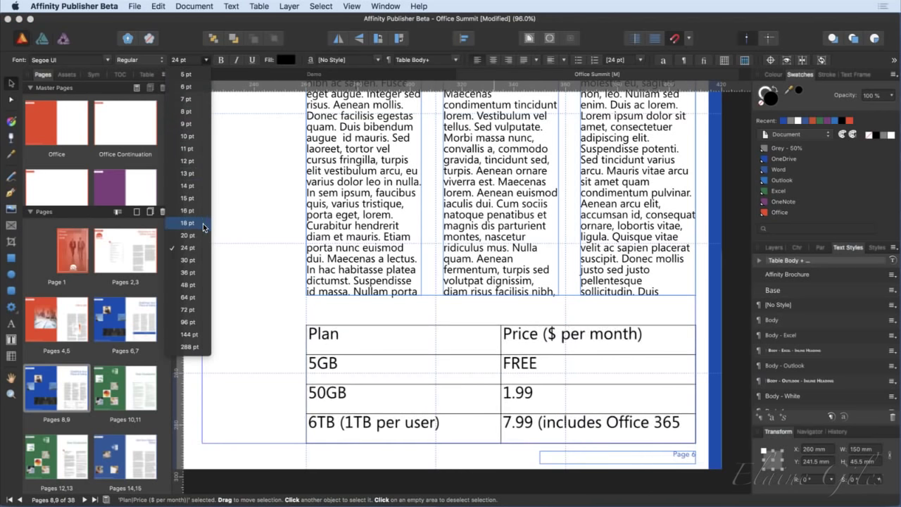
{"action": "left_click", "coordinate": [204, 186]}
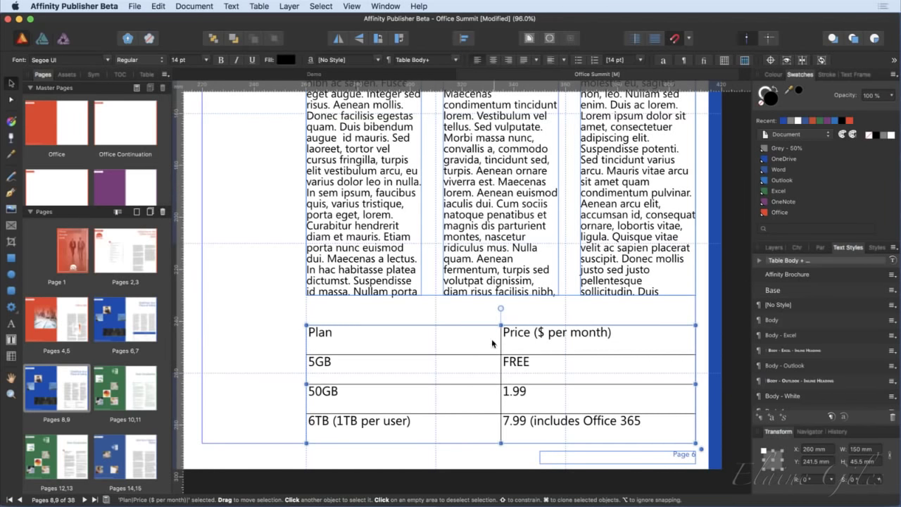
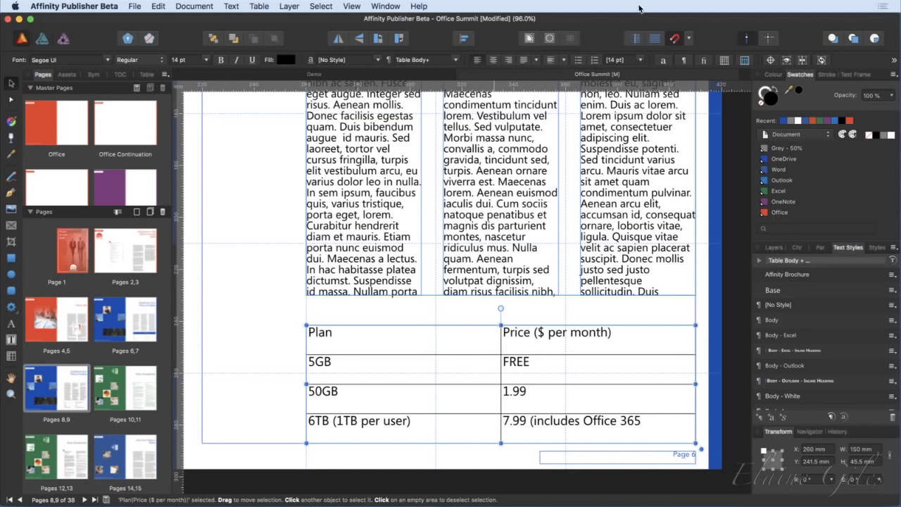
{"action": "left_click", "coordinate": [553, 61]}
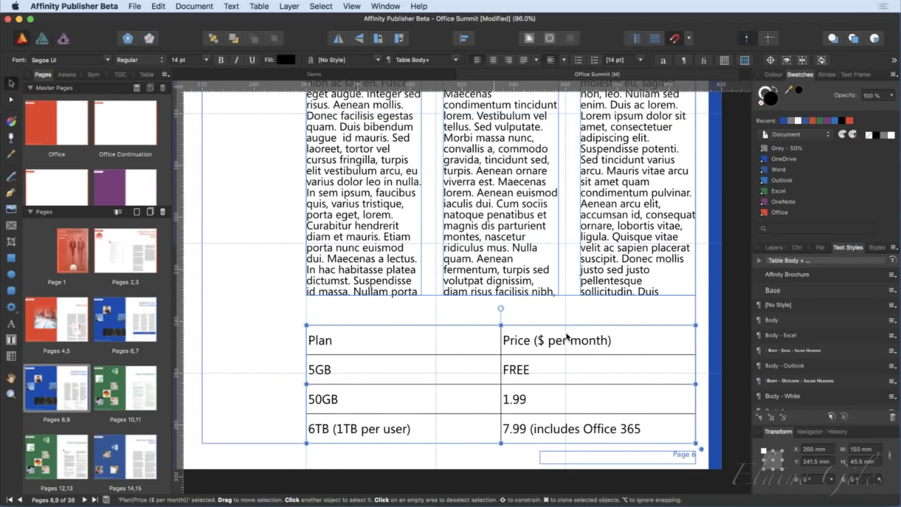
Select both cells of the table's header row and display the table formatting settings.
{"action": "double_click", "coordinate": [613, 341]}
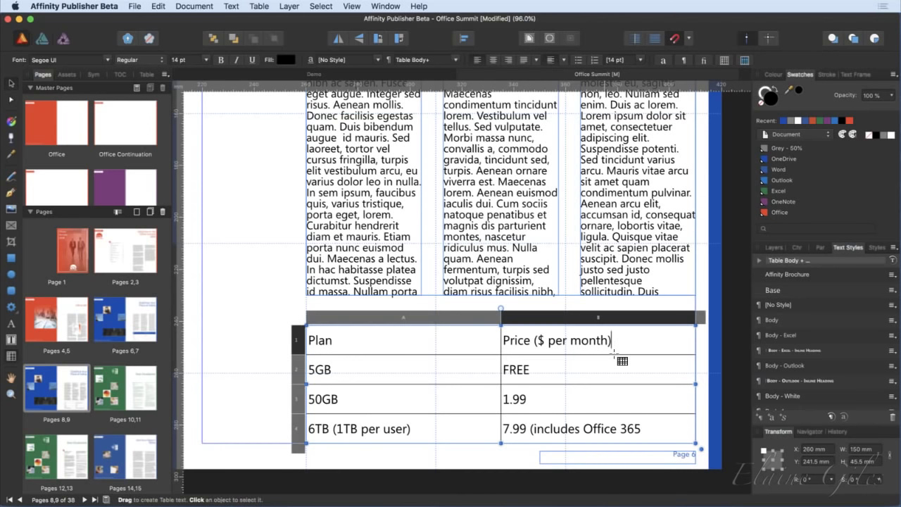
{"action": "left_click_drag", "start_coordinate": [600, 341], "coordinate": [476, 350]}
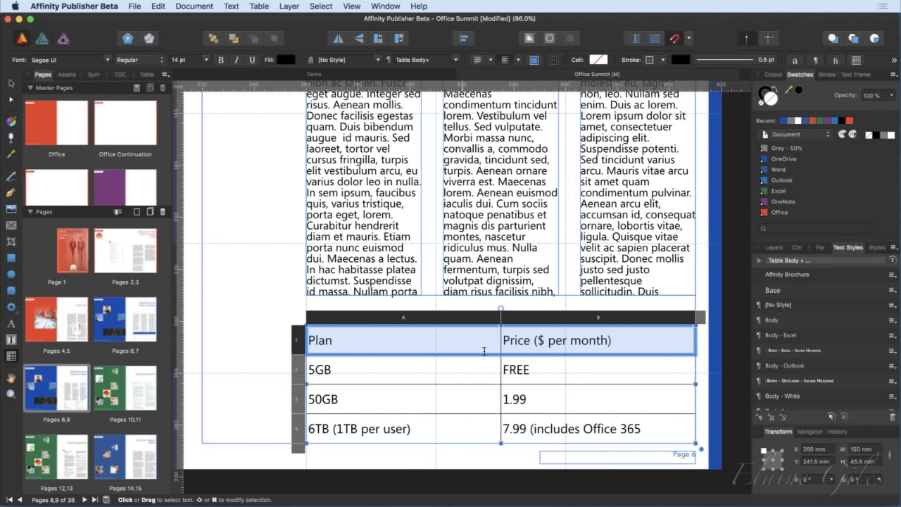
{"action": "left_click", "coordinate": [146, 74]}
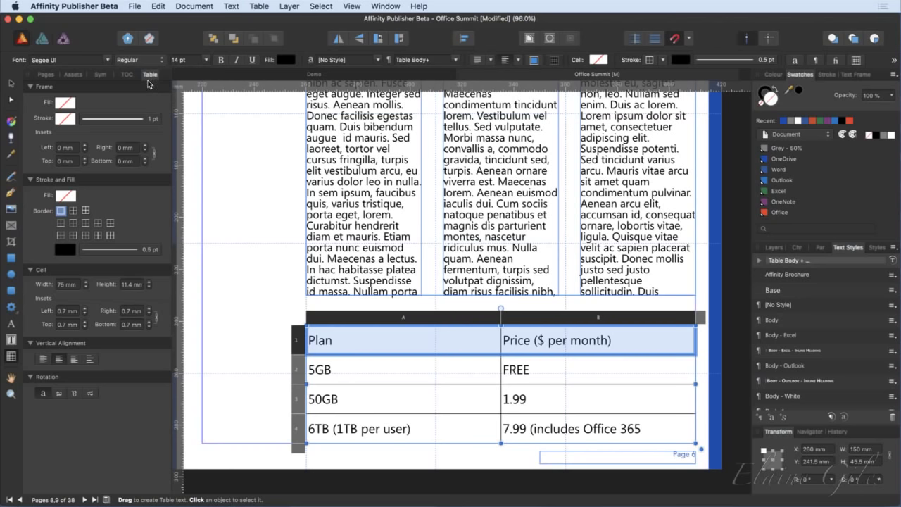
Detach the table formatting settings as a floating window, dock them back and display them again.
{"action": "left_click_drag", "start_coordinate": [149, 74], "coordinate": [278, 116]}
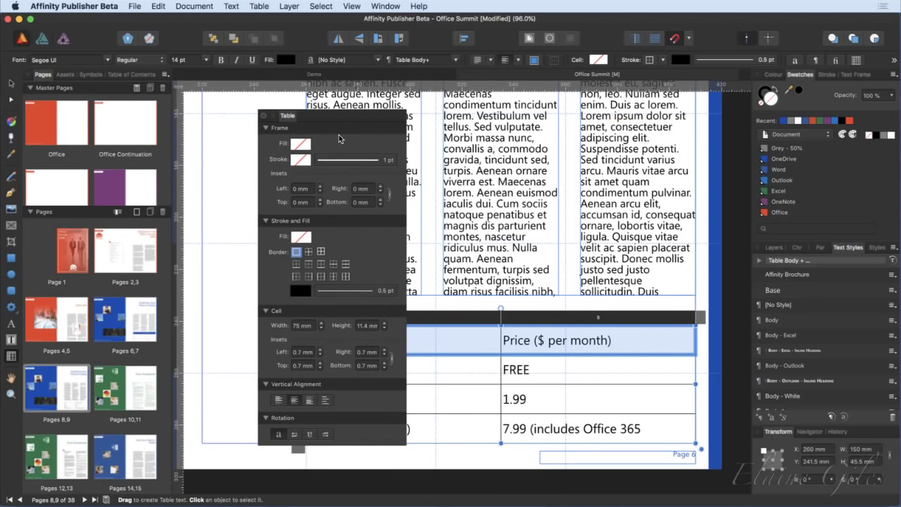
{"action": "left_click_drag", "start_coordinate": [287, 117], "coordinate": [166, 77]}
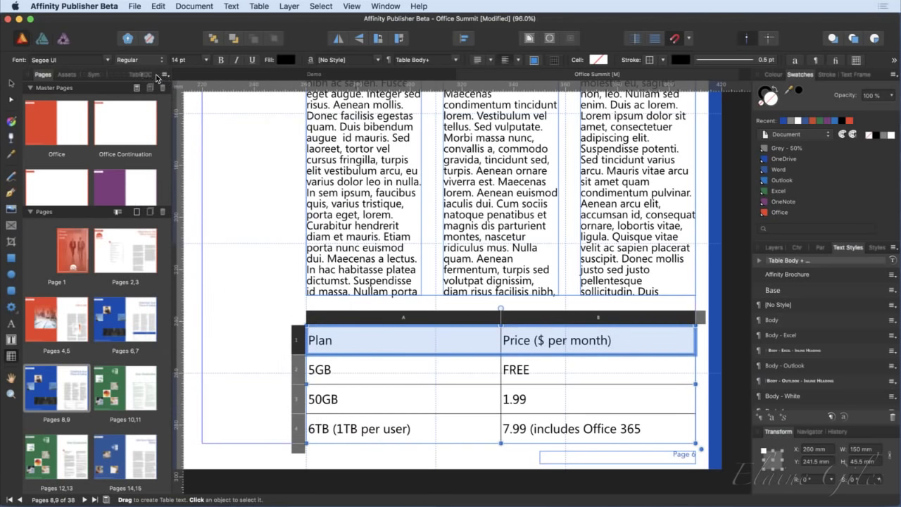
{"action": "left_click", "coordinate": [150, 75]}
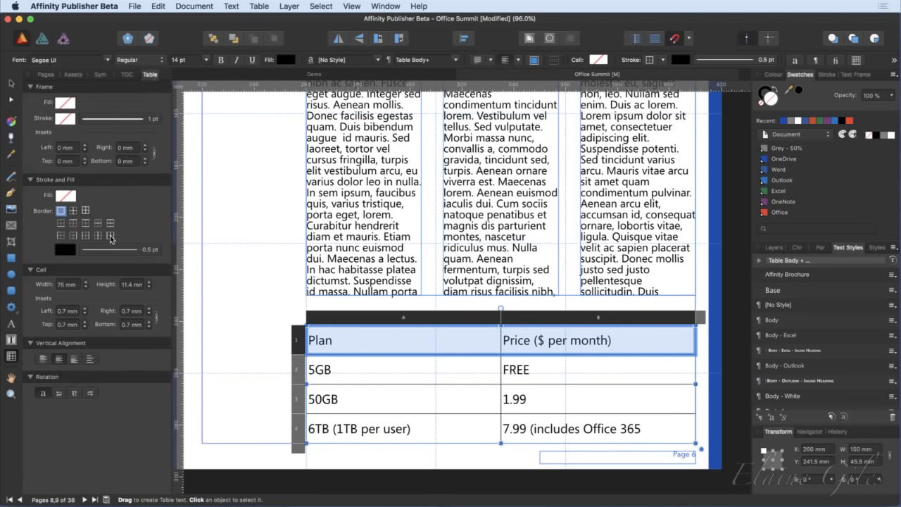
Try filling the whole table frame with the OneDrive swatch, and undo that fill.
{"action": "left_click", "coordinate": [66, 103]}
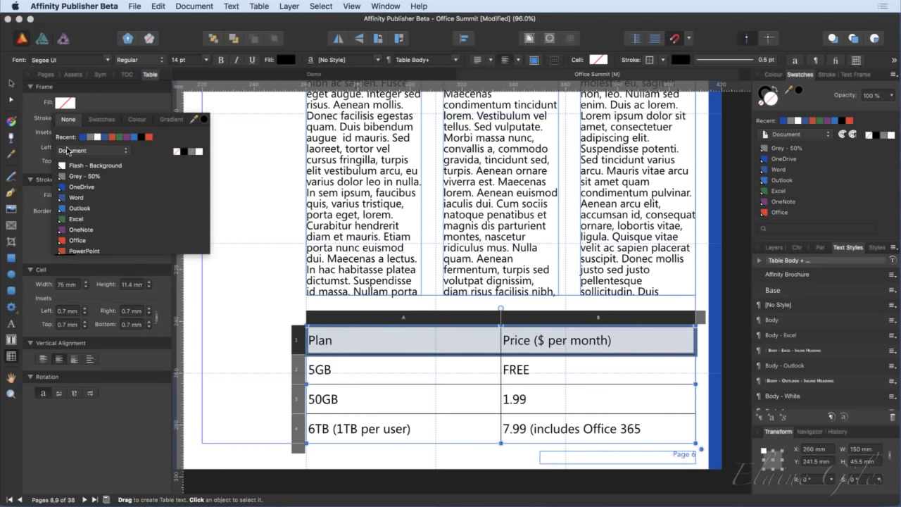
{"action": "left_click", "coordinate": [75, 188]}
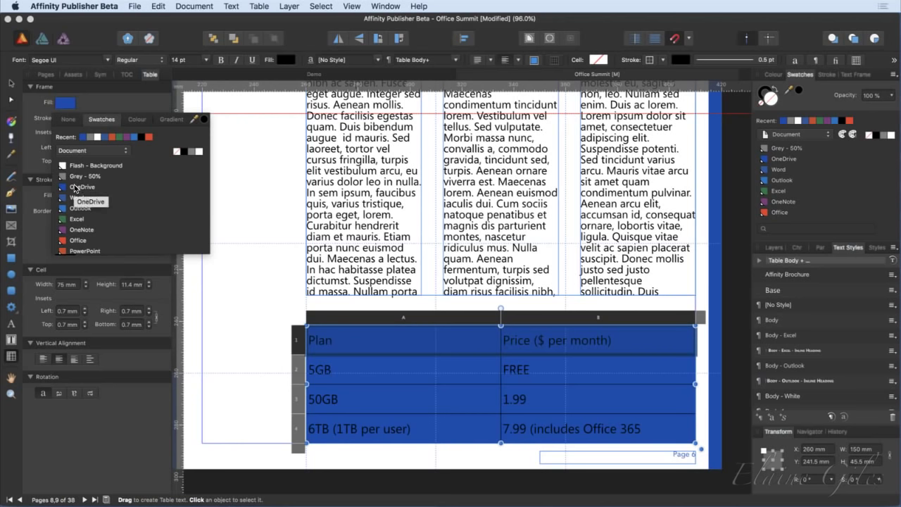
{"action": "key", "text": "ctrl+z"}
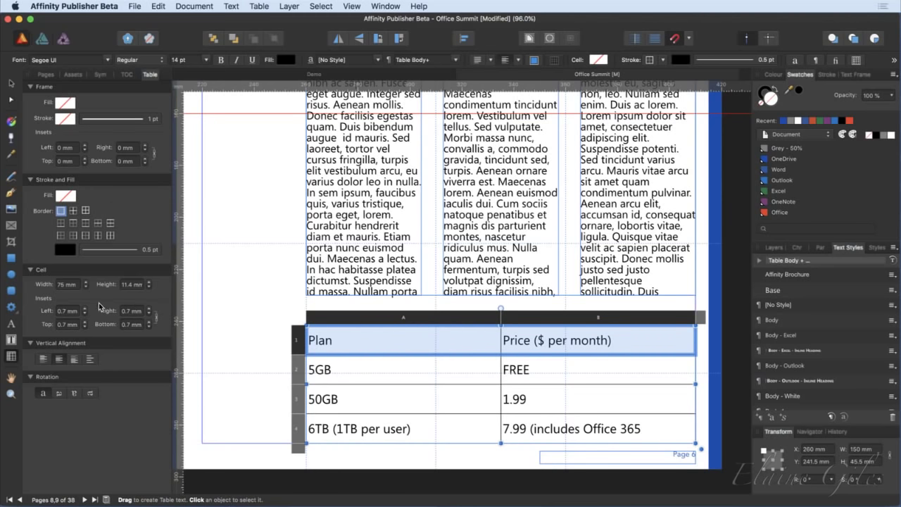
Set the header row's outer border colour to the OneDrive swatch.
{"action": "left_click", "coordinate": [405, 346]}
{"action": "left_click_drag", "start_coordinate": [405, 347], "coordinate": [503, 346]}
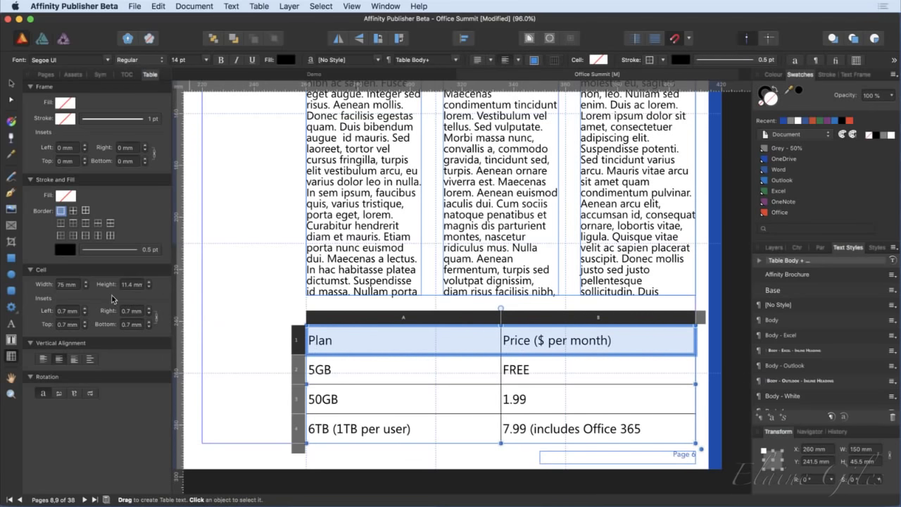
{"action": "left_click", "coordinate": [61, 254]}
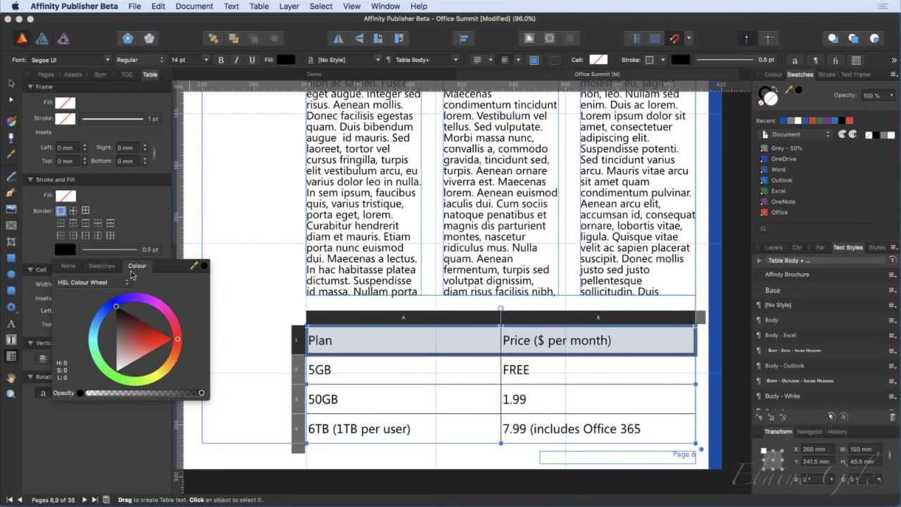
{"action": "left_click", "coordinate": [104, 266]}
{"action": "left_click", "coordinate": [65, 335]}
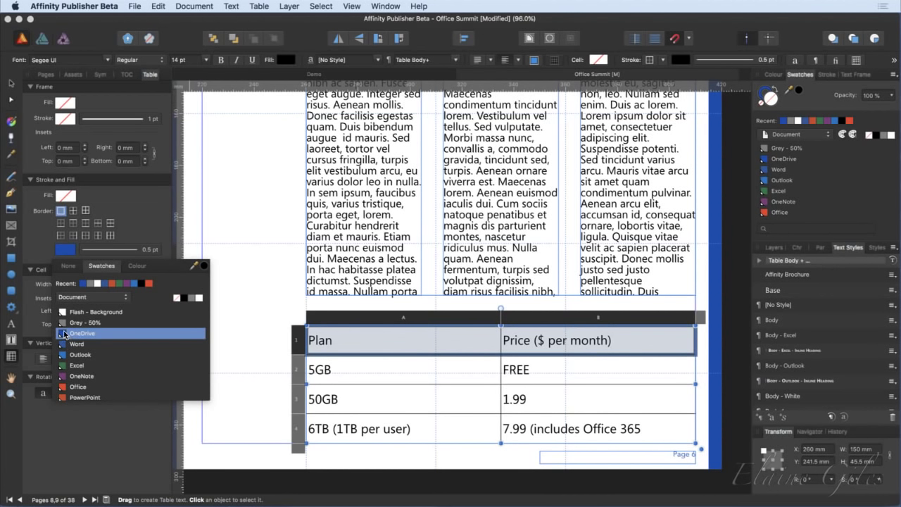
Fill the header row's cells with the OneDrive swatch.
{"action": "left_click", "coordinate": [65, 197]}
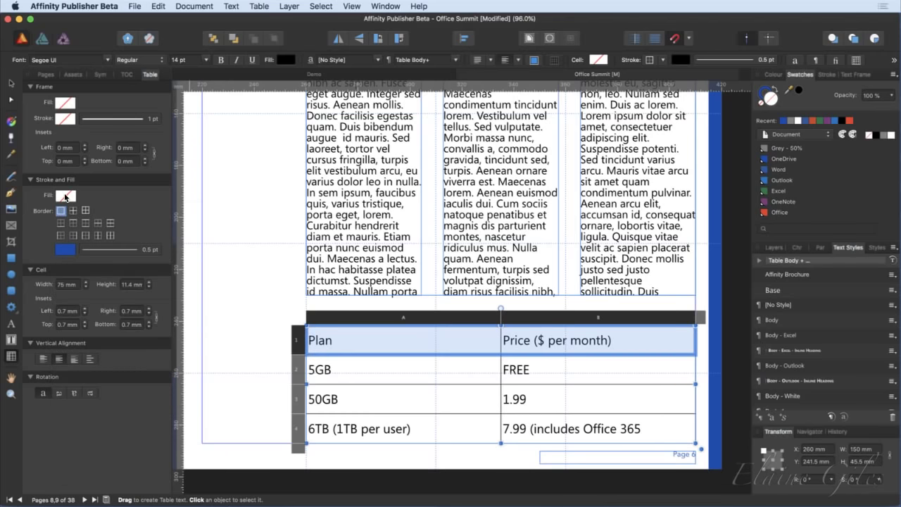
{"action": "left_click", "coordinate": [65, 197]}
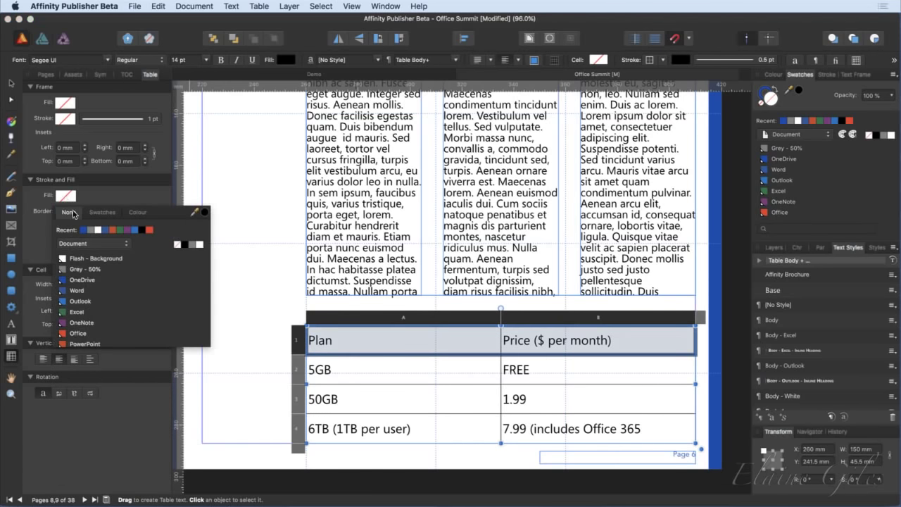
{"action": "left_click", "coordinate": [65, 281]}
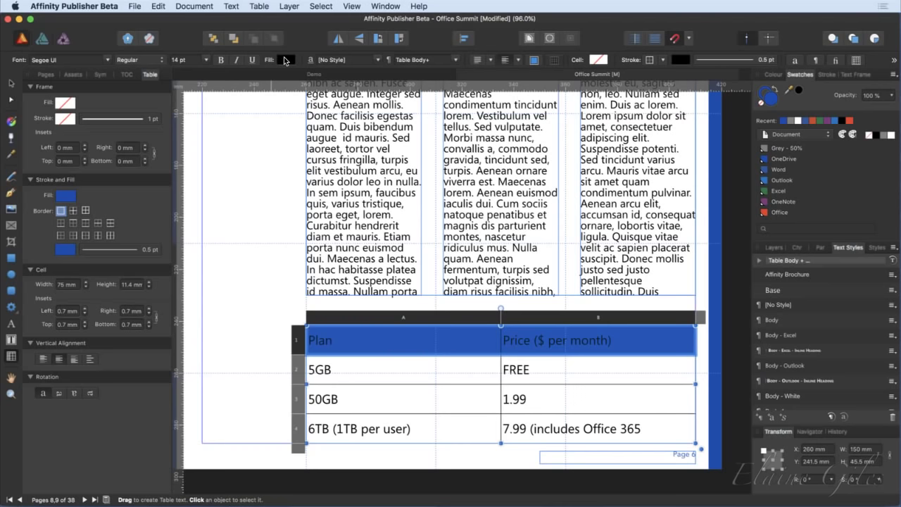
Change the header row's text colour to white.
{"action": "left_click", "coordinate": [285, 60]}
{"action": "left_click", "coordinate": [324, 73]}
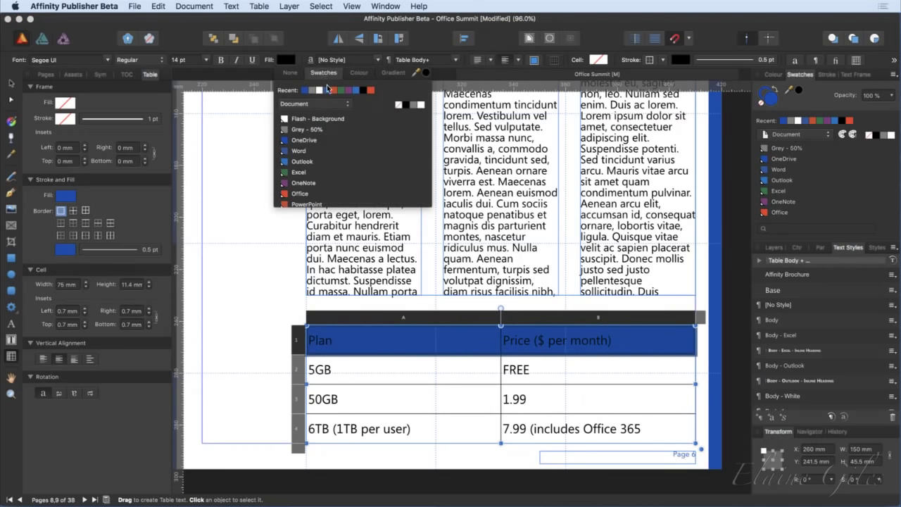
{"action": "left_click", "coordinate": [420, 106]}
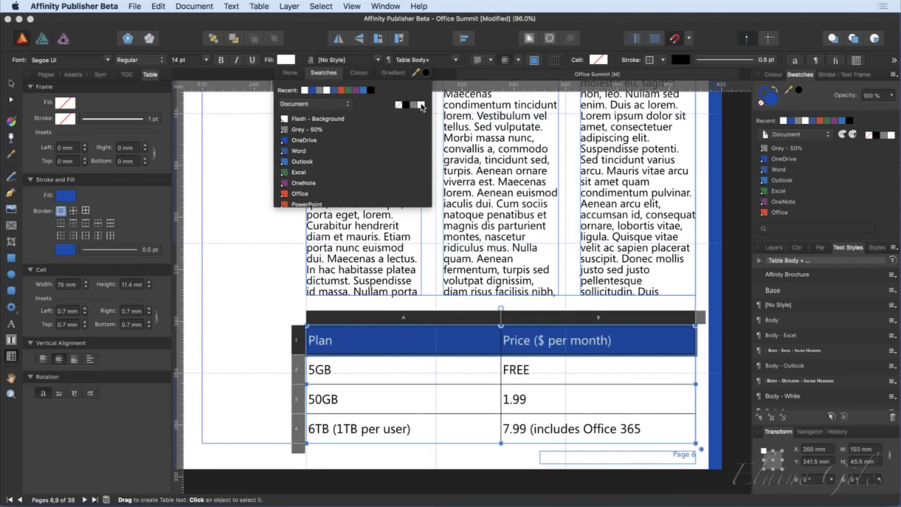
{"action": "left_click", "coordinate": [430, 373]}
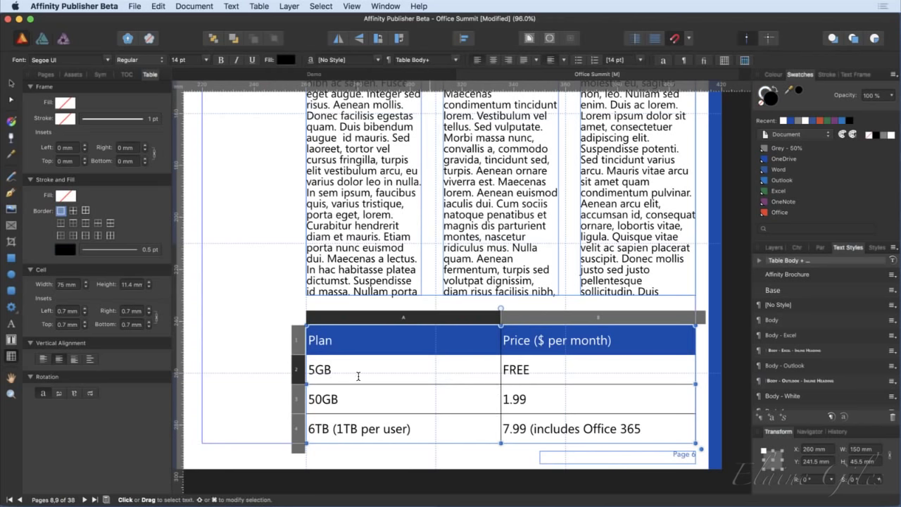
Change the text colour of the three rows below the header to mid grey.
{"action": "left_click_drag", "start_coordinate": [358, 376], "coordinate": [523, 418]}
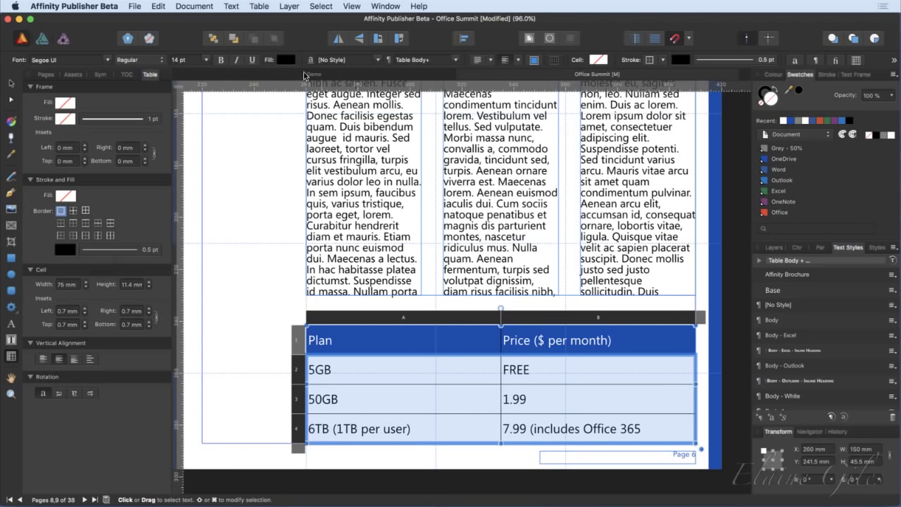
{"action": "left_click", "coordinate": [285, 60]}
{"action": "left_click", "coordinate": [325, 73]}
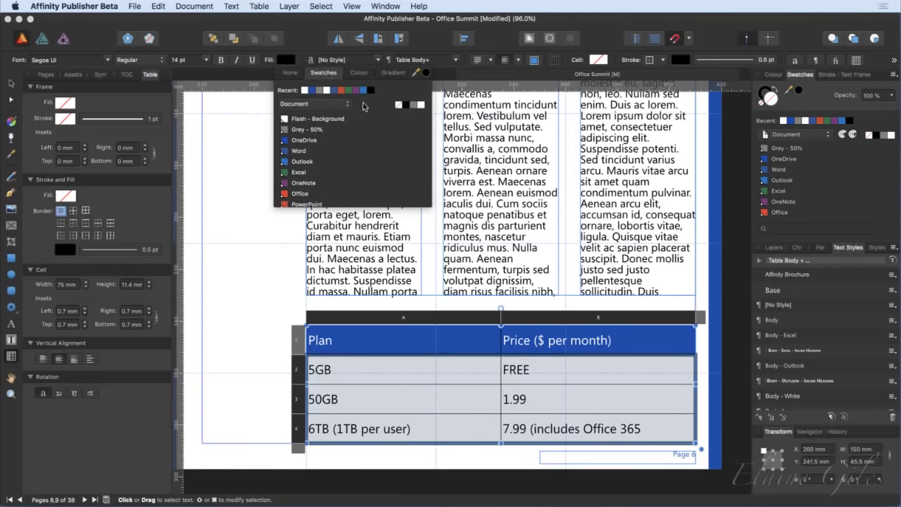
{"action": "left_click", "coordinate": [415, 105]}
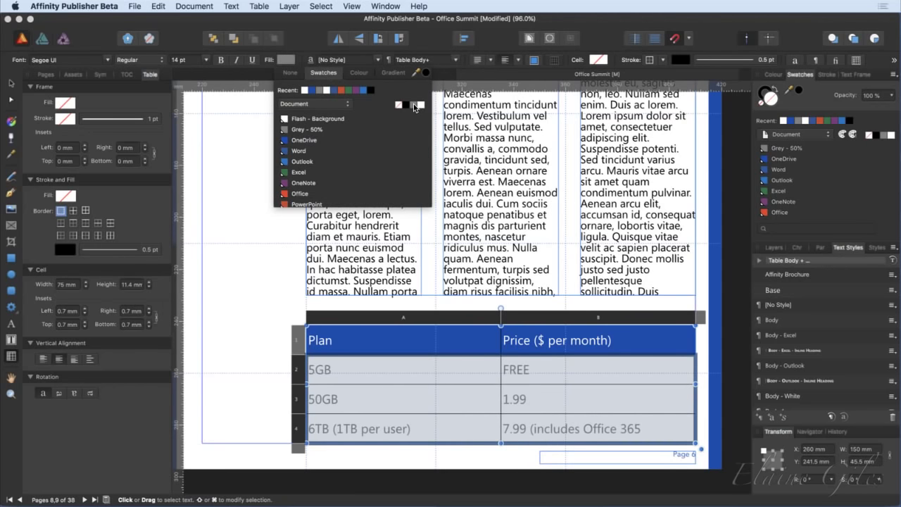
Reduce the "($ per month)" text in the table's Price header cell to 11 pt.
{"action": "left_click", "coordinate": [465, 399]}
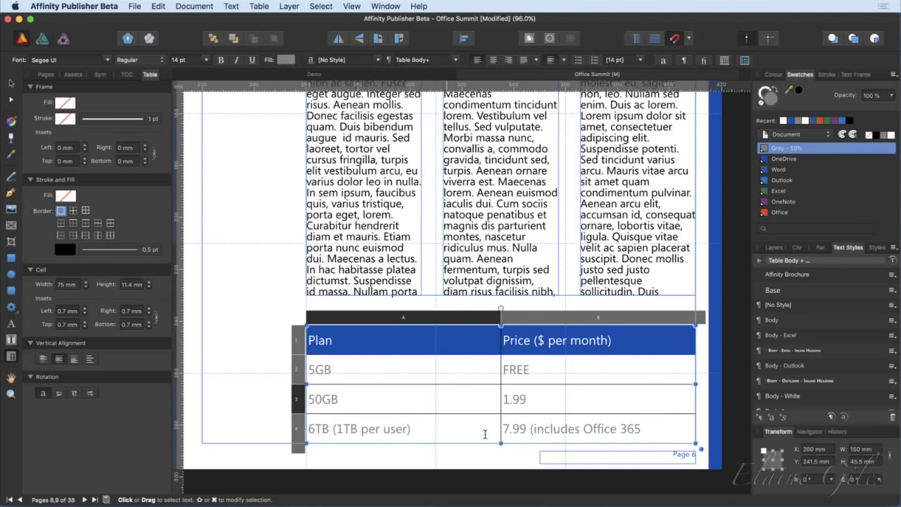
{"action": "left_click", "coordinate": [603, 340]}
{"action": "left_click_drag", "start_coordinate": [598, 340], "coordinate": [533, 341]}
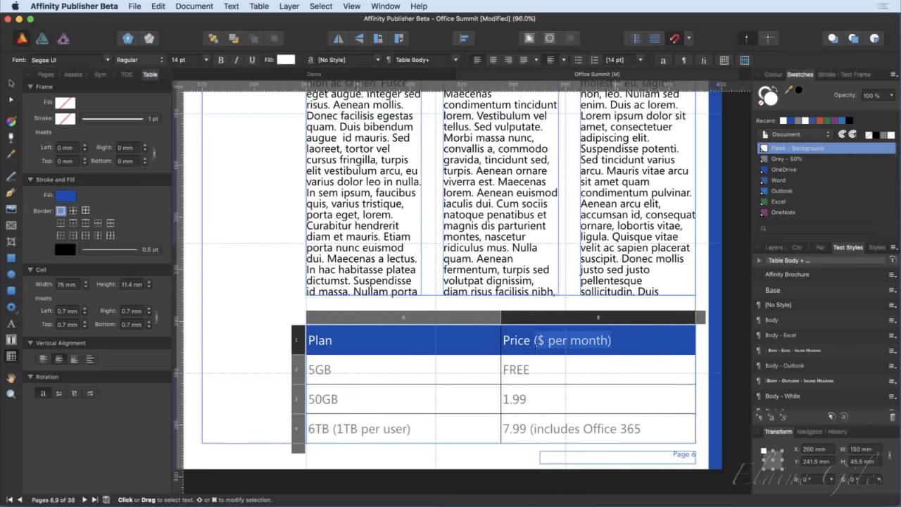
{"action": "left_click", "coordinate": [203, 60]}
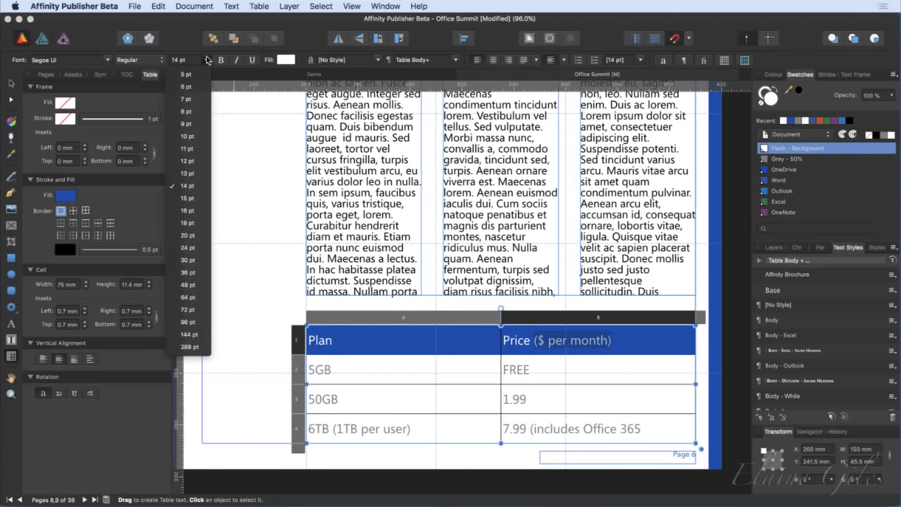
{"action": "left_click", "coordinate": [187, 149]}
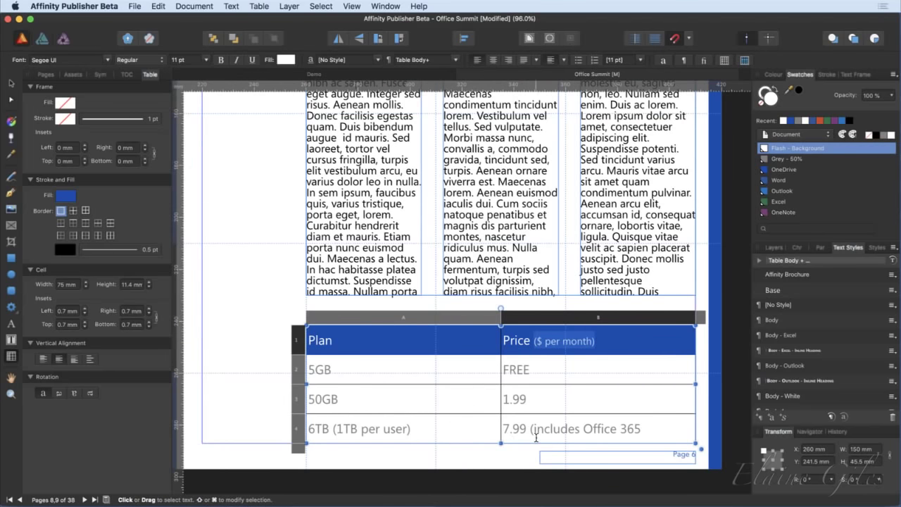
Add the missing closing bracket after "Office 365" in the last Price cell and set "(includes Office 365)" to 11 pt.
{"action": "left_click_drag", "start_coordinate": [530, 429], "coordinate": [643, 432]}
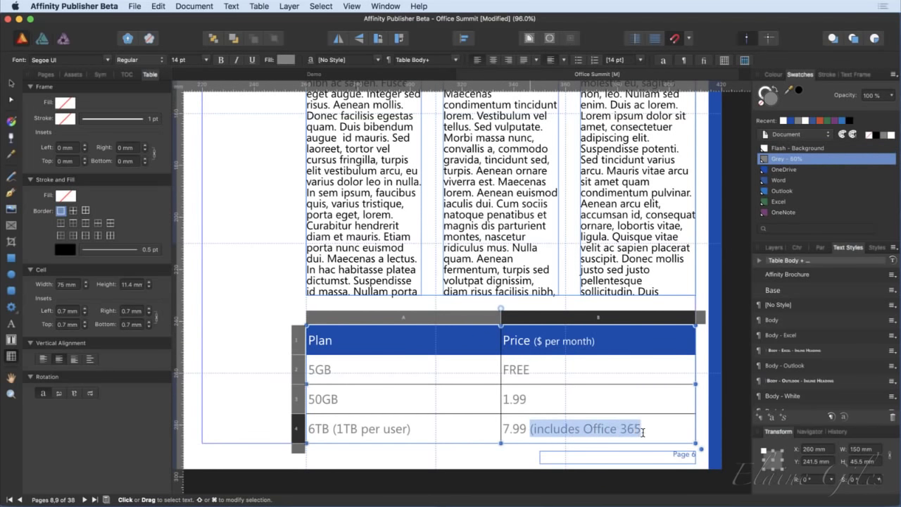
{"action": "left_click", "coordinate": [654, 435]}
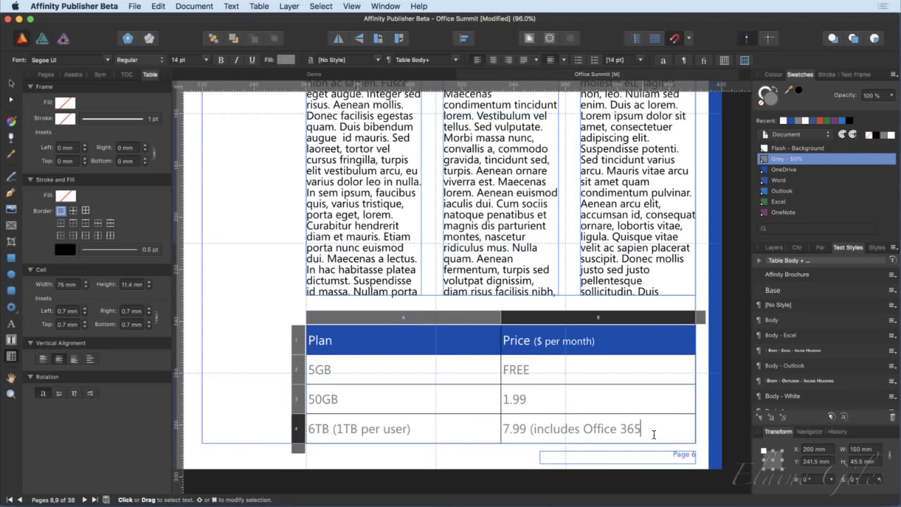
{"action": "left_click_drag", "start_coordinate": [654, 435], "coordinate": [530, 431]}
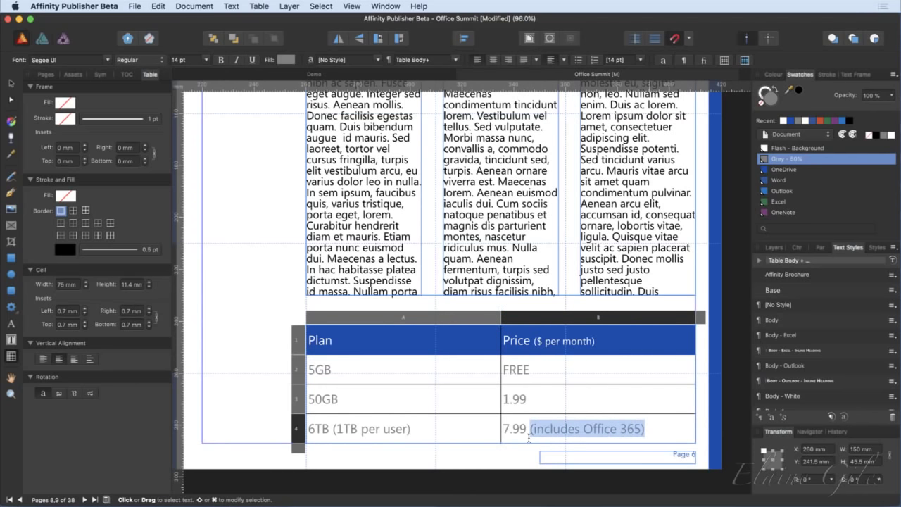
{"action": "left_click", "coordinate": [206, 60]}
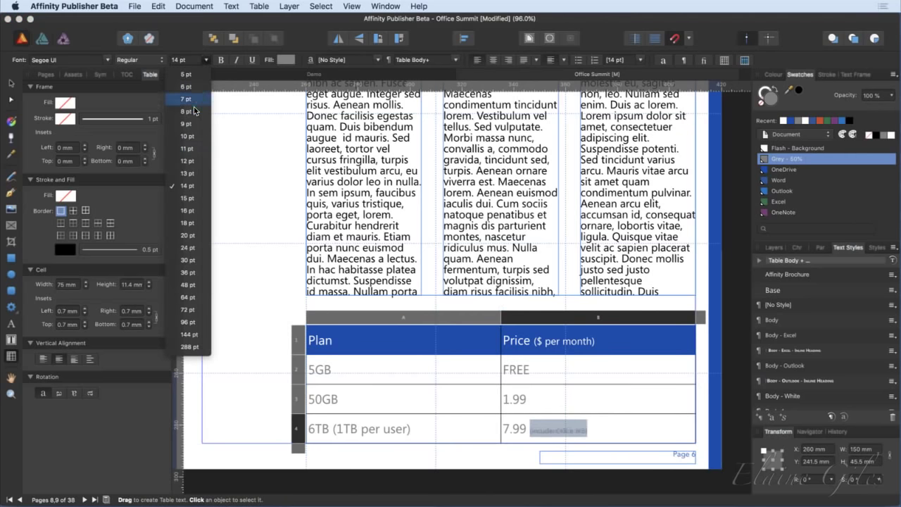
{"action": "left_click", "coordinate": [196, 150]}
Set the "(1TB per user)" text in the last Plan cell to 11 pt.
{"action": "left_click_drag", "start_coordinate": [412, 430], "coordinate": [333, 432]}
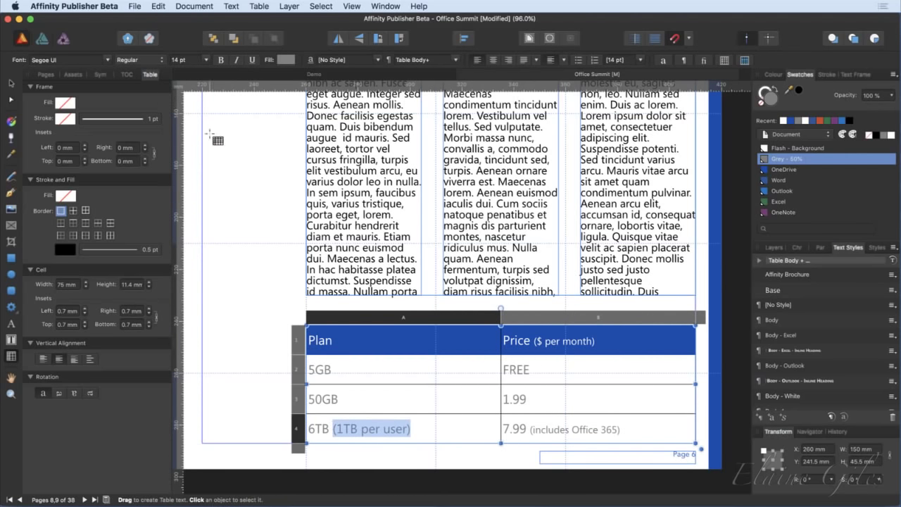
{"action": "left_click", "coordinate": [207, 61]}
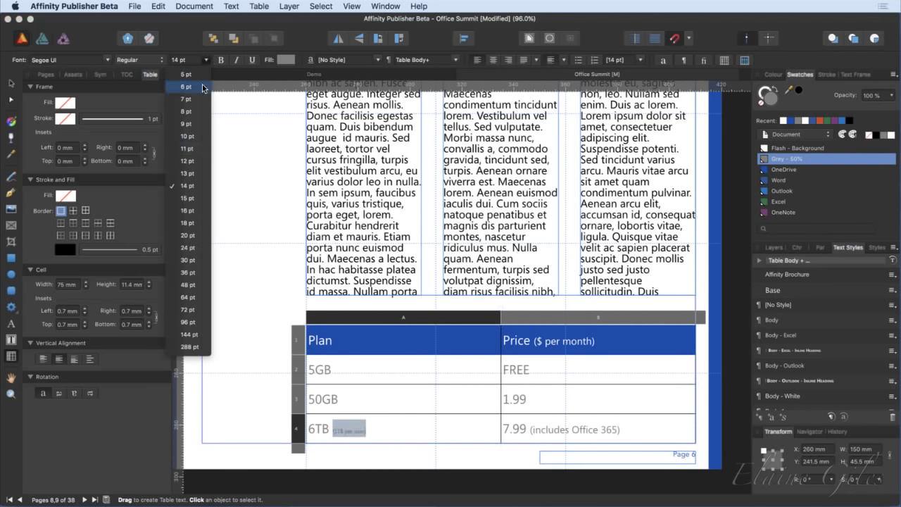
{"action": "left_click", "coordinate": [196, 150]}
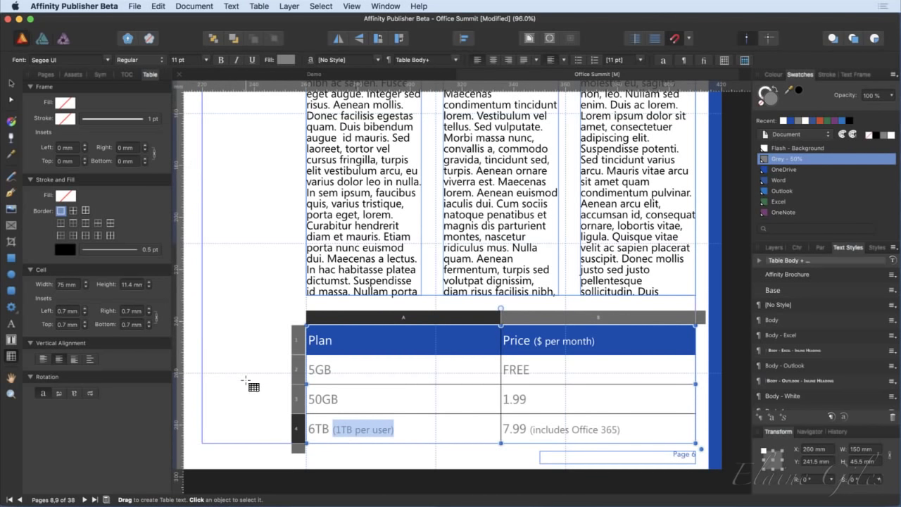
{"action": "left_click", "coordinate": [415, 374]}
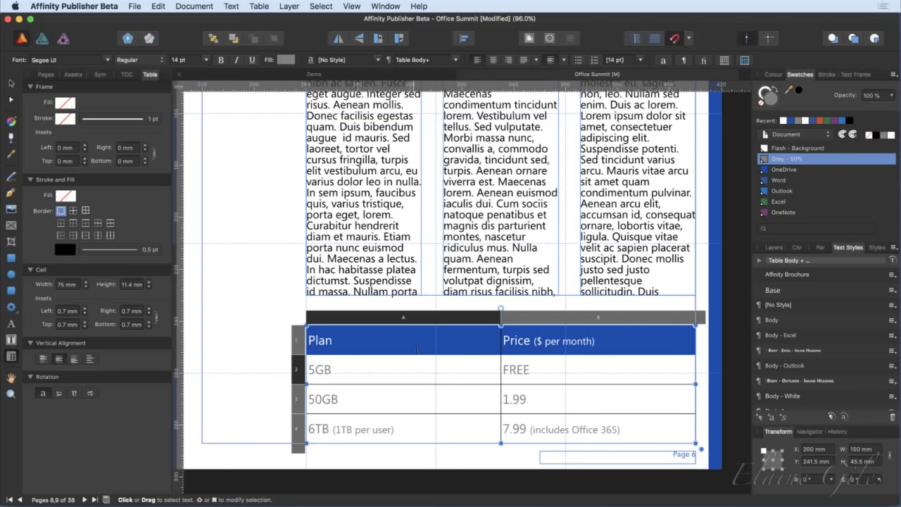
Remove the stroke from all outer and inner borders of the whole pricing table.
{"action": "left_click_drag", "start_coordinate": [419, 350], "coordinate": [554, 429]}
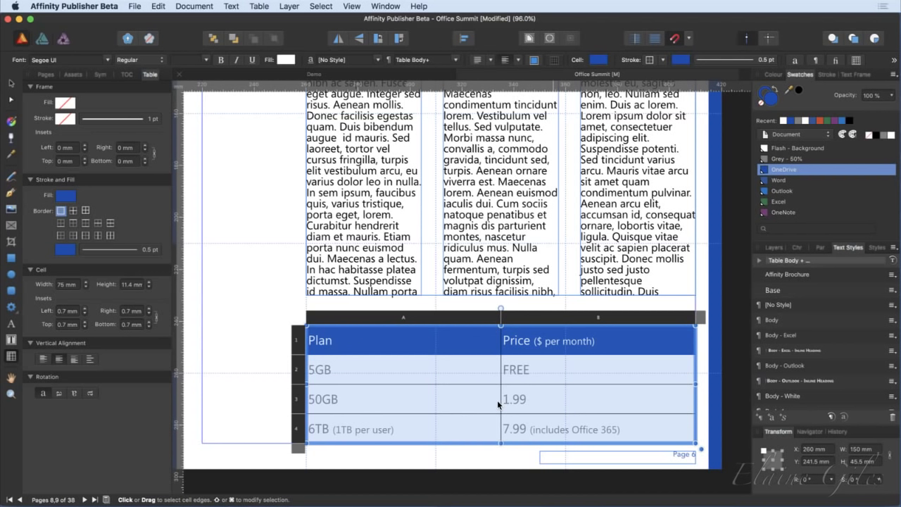
{"action": "left_click", "coordinate": [61, 211]}
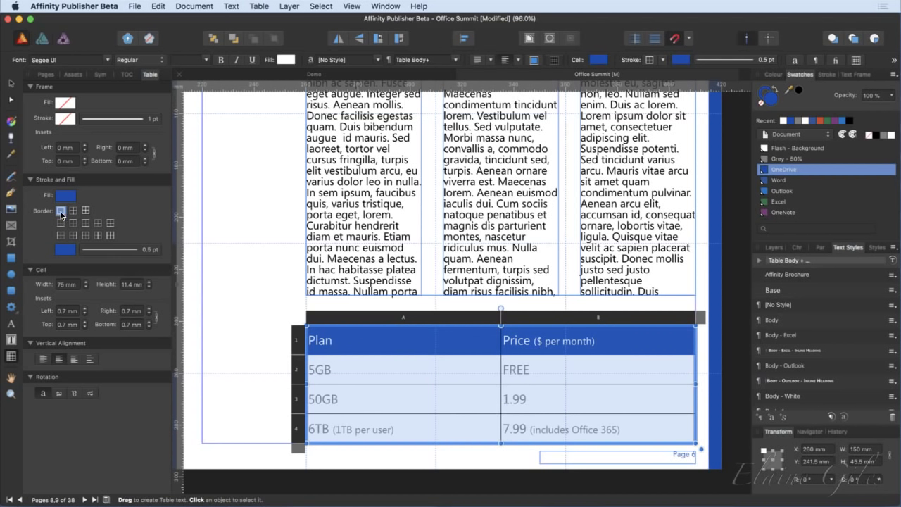
{"action": "left_click", "coordinate": [92, 253]}
{"action": "left_click", "coordinate": [85, 211]}
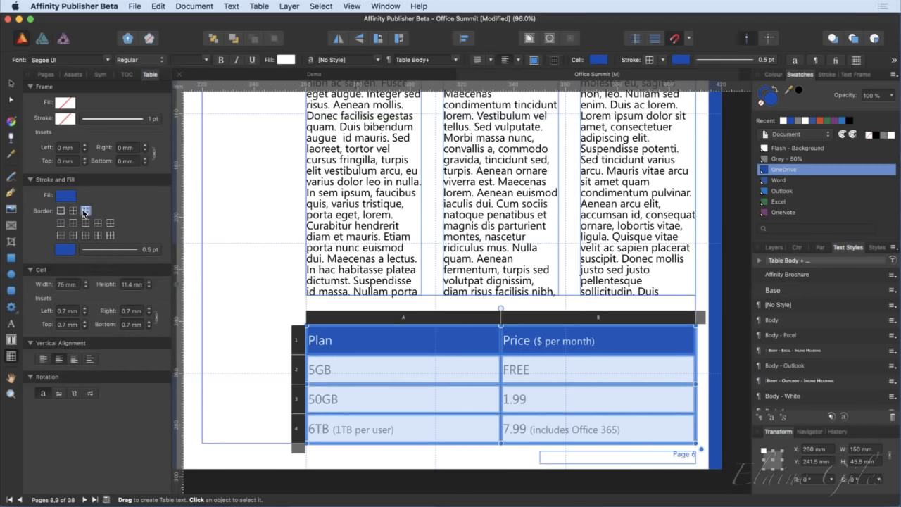
{"action": "left_click", "coordinate": [108, 249]}
{"action": "left_click", "coordinate": [84, 271]}
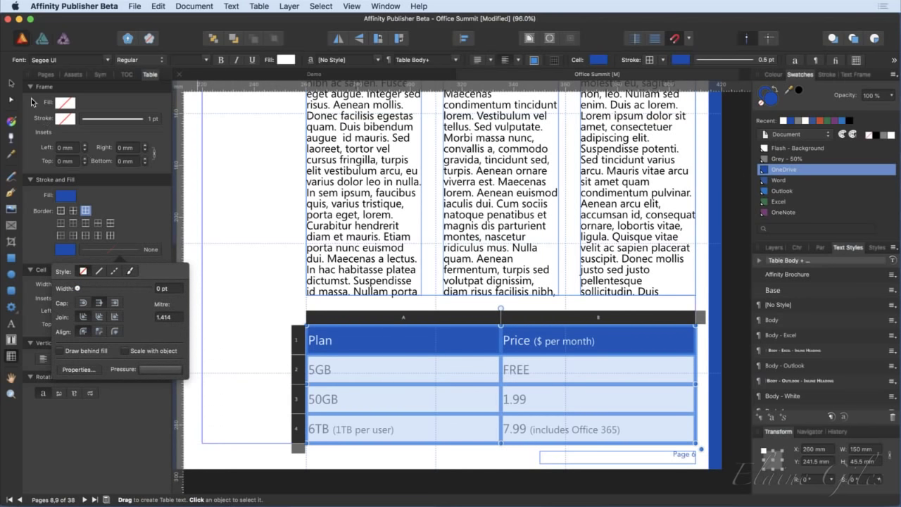
{"action": "left_click", "coordinate": [201, 302]}
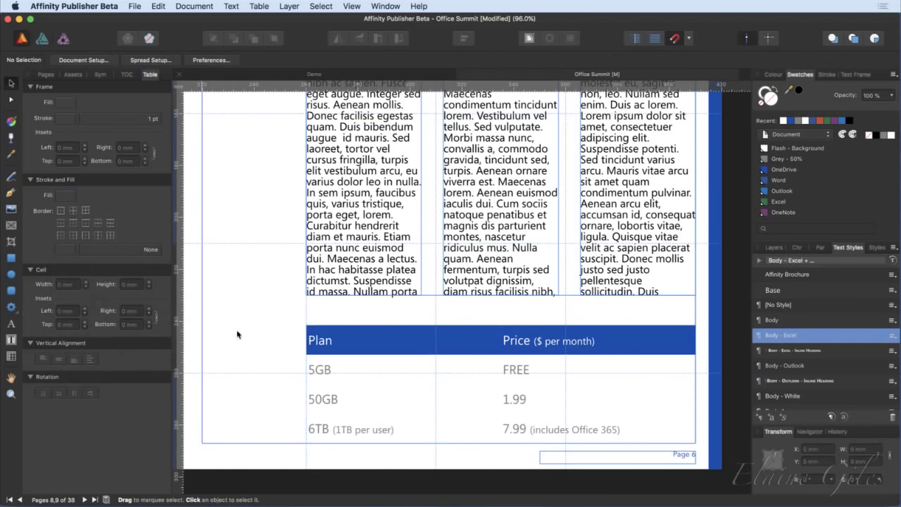
Give the three rows below the header 0.5 pt mid-grey horizontal borders only.
{"action": "left_click", "coordinate": [402, 370]}
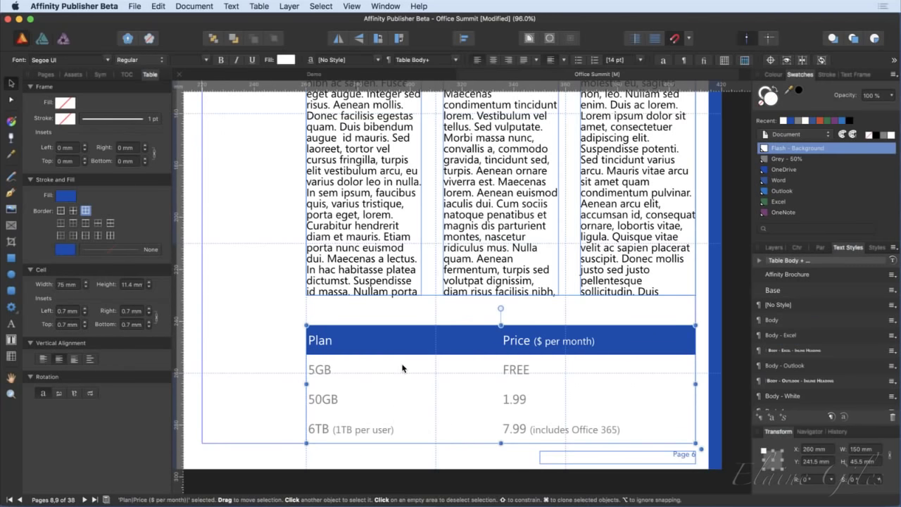
{"action": "left_click", "coordinate": [402, 381]}
{"action": "left_click_drag", "start_coordinate": [370, 370], "coordinate": [521, 431]}
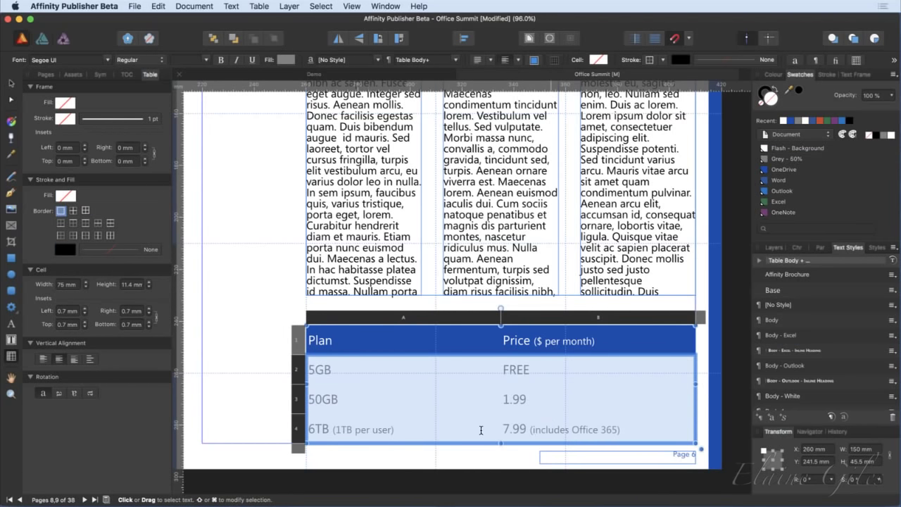
{"action": "left_click", "coordinate": [110, 225]}
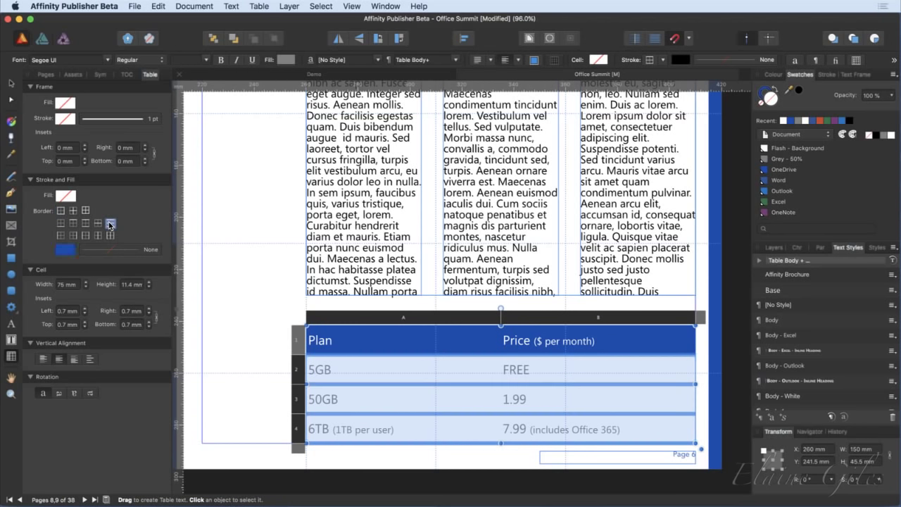
{"action": "left_click", "coordinate": [67, 250]}
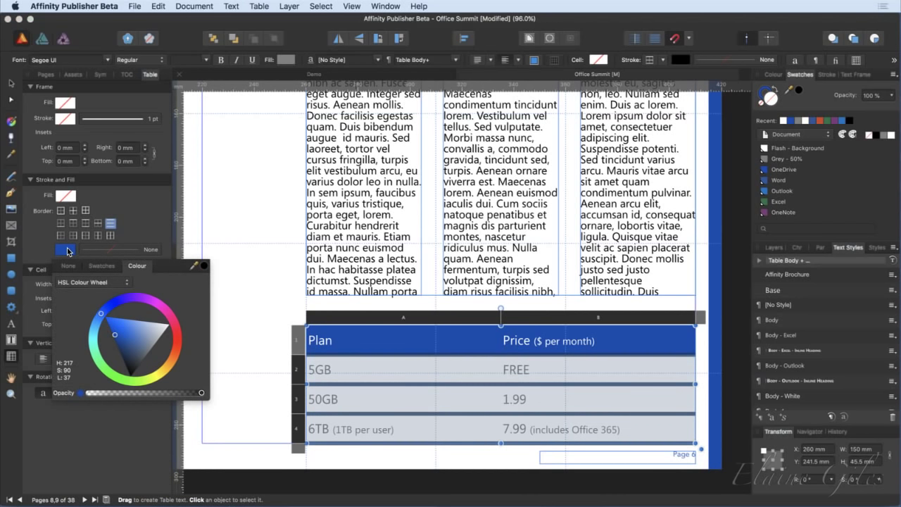
{"action": "left_click", "coordinate": [101, 266]}
{"action": "left_click", "coordinate": [193, 298]}
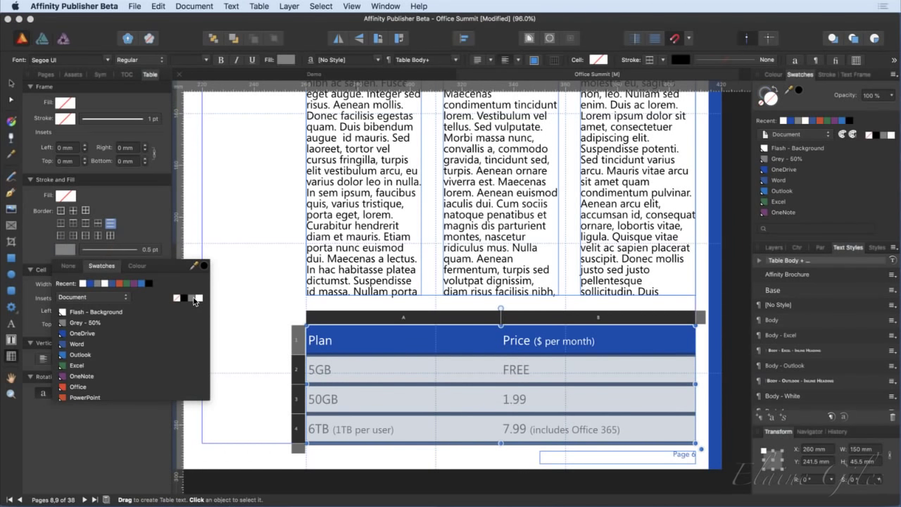
{"action": "left_click", "coordinate": [134, 256]}
{"action": "left_click", "coordinate": [131, 255]}
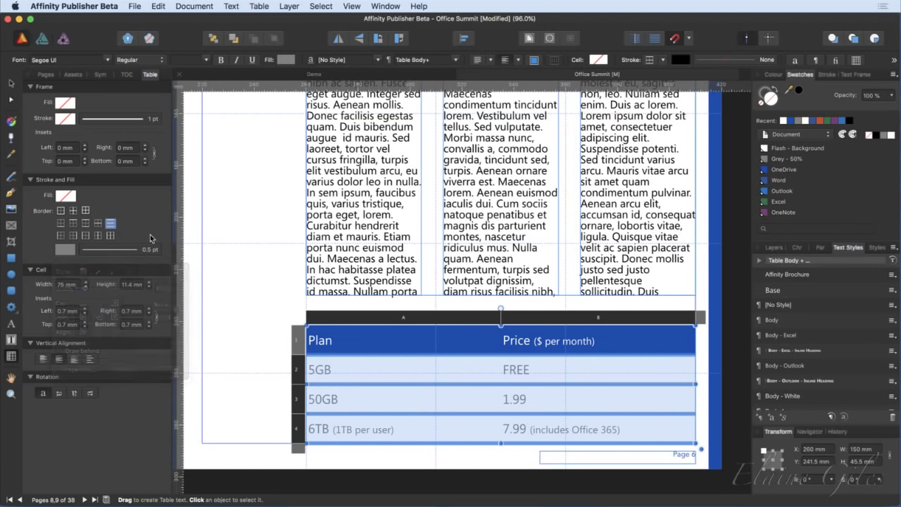
{"action": "key", "text": "v"}
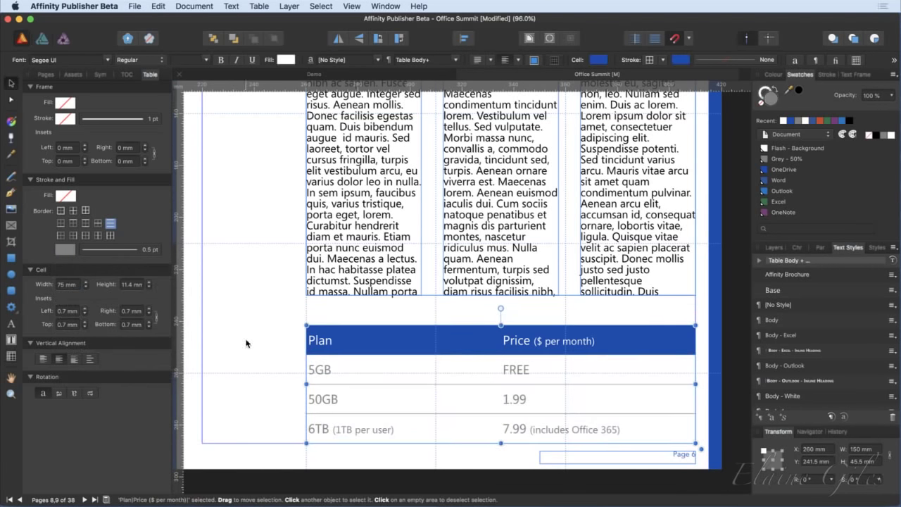
{"action": "left_click", "coordinate": [265, 381]}
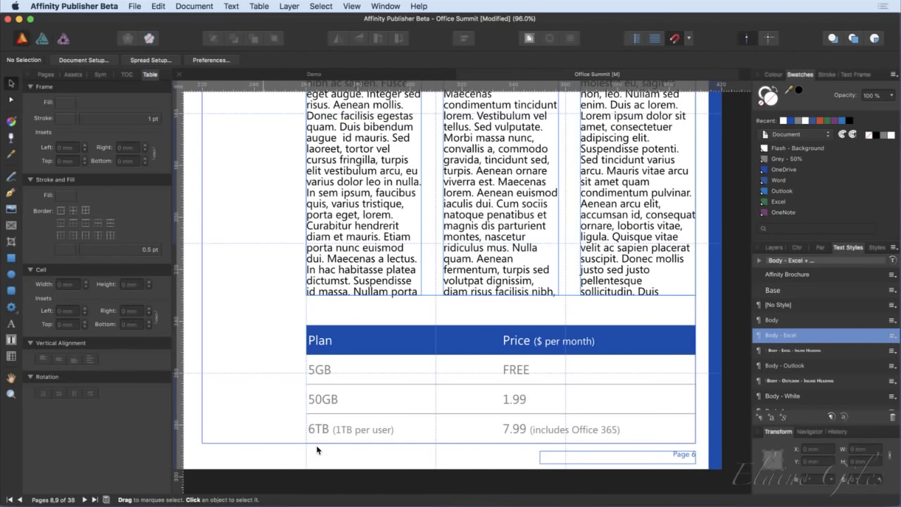
Add a 0.5 pt, 50% grey border along the left edge of the three Price cells below the header.
{"action": "left_click", "coordinate": [535, 373]}
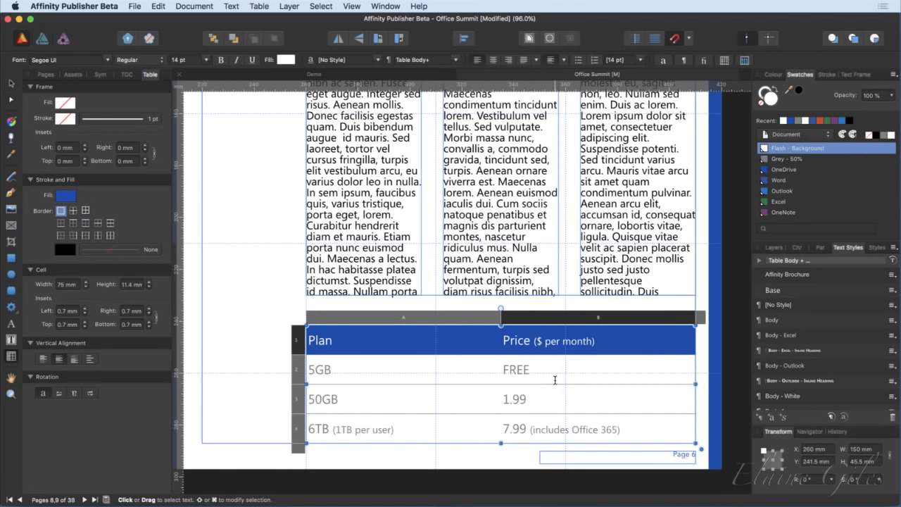
{"action": "left_click_drag", "start_coordinate": [555, 376], "coordinate": [558, 428]}
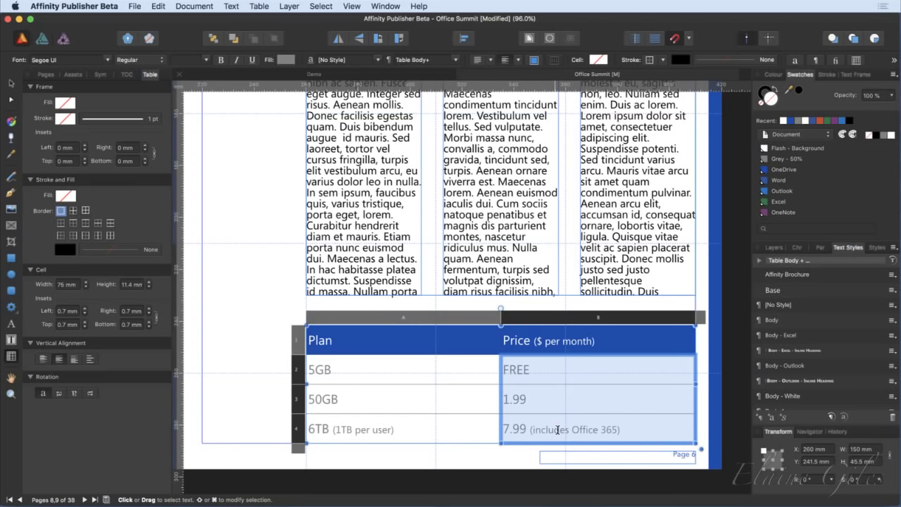
{"action": "left_click", "coordinate": [62, 235]}
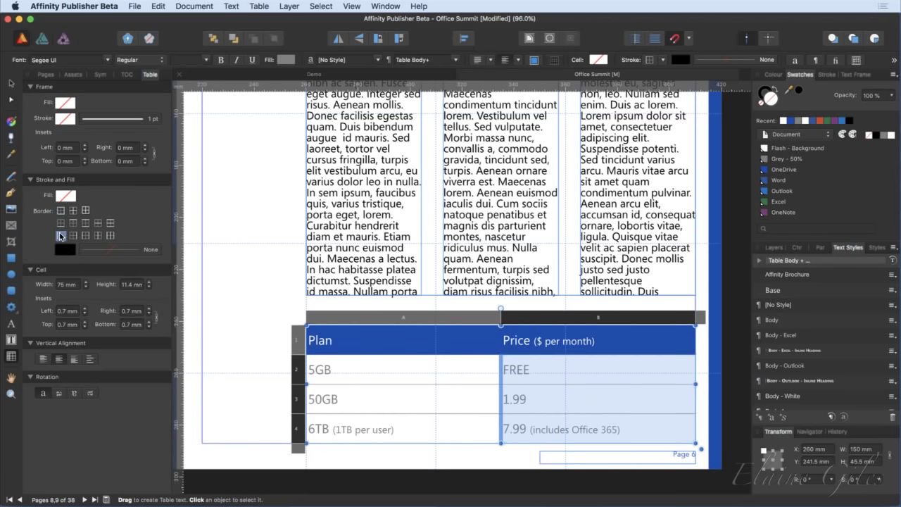
{"action": "left_click", "coordinate": [99, 248]}
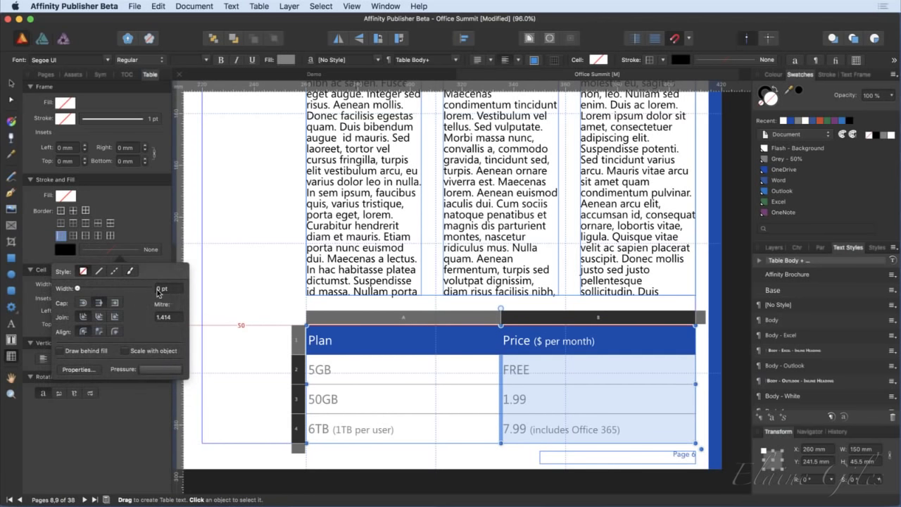
{"action": "left_click_drag", "start_coordinate": [79, 288], "coordinate": [86, 289]}
{"action": "left_click_drag", "start_coordinate": [84, 288], "coordinate": [86, 289]}
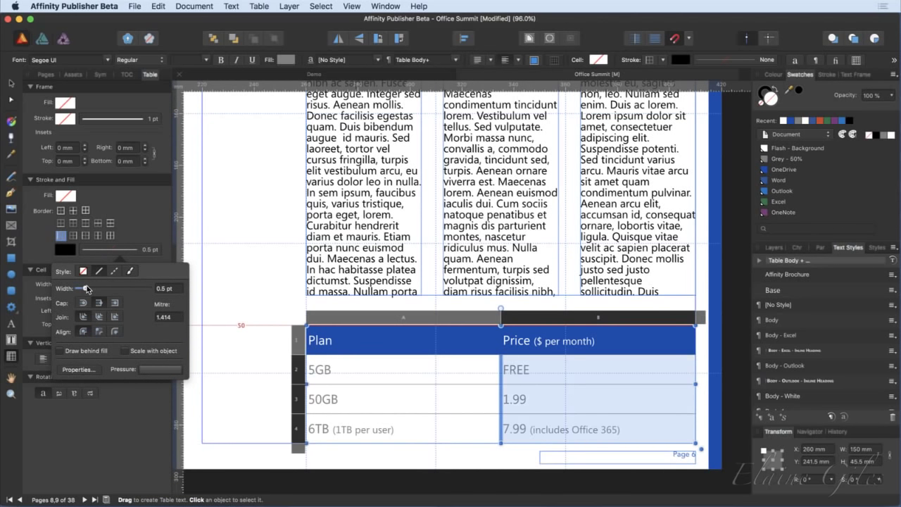
{"action": "left_click", "coordinate": [66, 249]}
{"action": "left_click", "coordinate": [100, 266]}
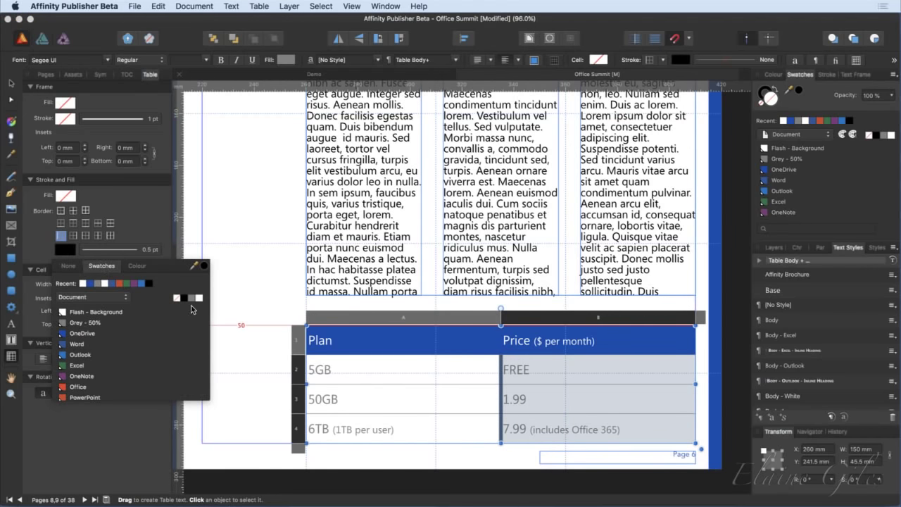
{"action": "left_click", "coordinate": [83, 323]}
{"action": "left_click", "coordinate": [255, 405]}
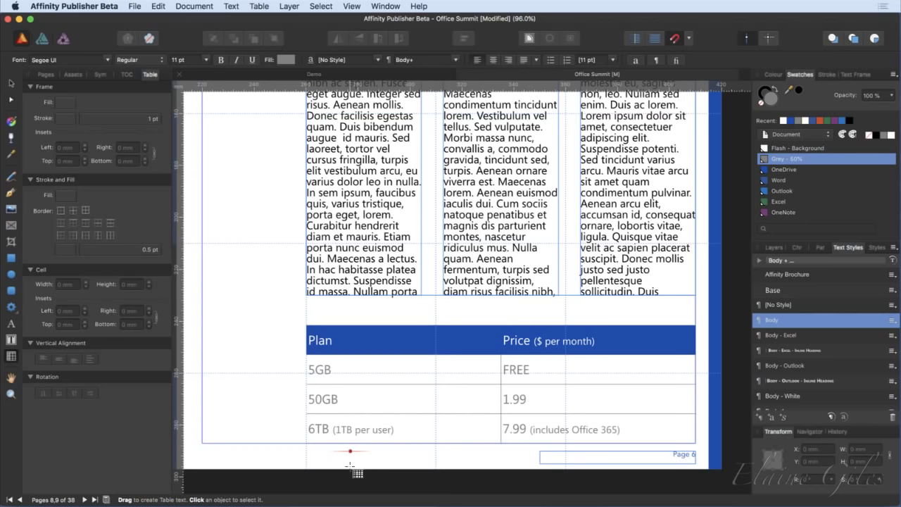
Preview the finished table and page without guides and frame outlines.
{"action": "key", "text": "w"}
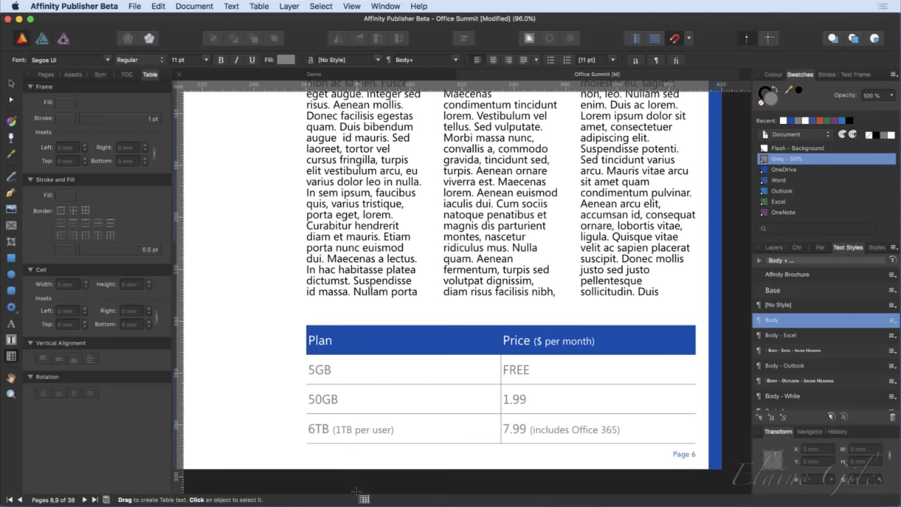
{"action": "key", "text": "w"}
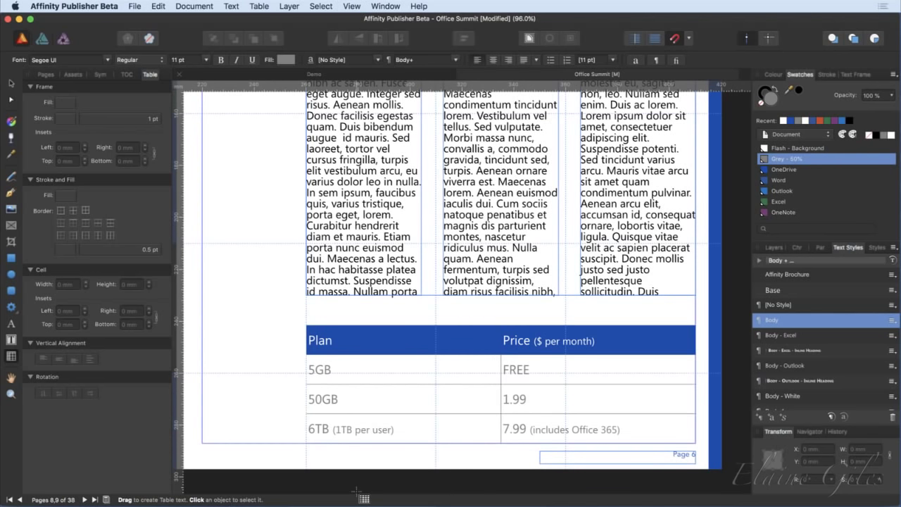
{"action": "key", "text": "w"}
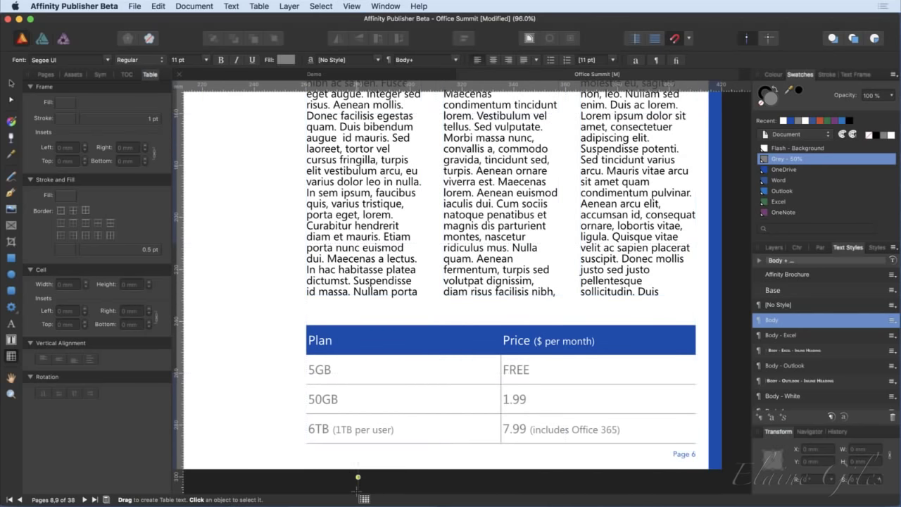
Check the whole OneDrive spread on pages 8,9 with and without guides, and with the interface panels hidden.
{"action": "key", "text": "w"}
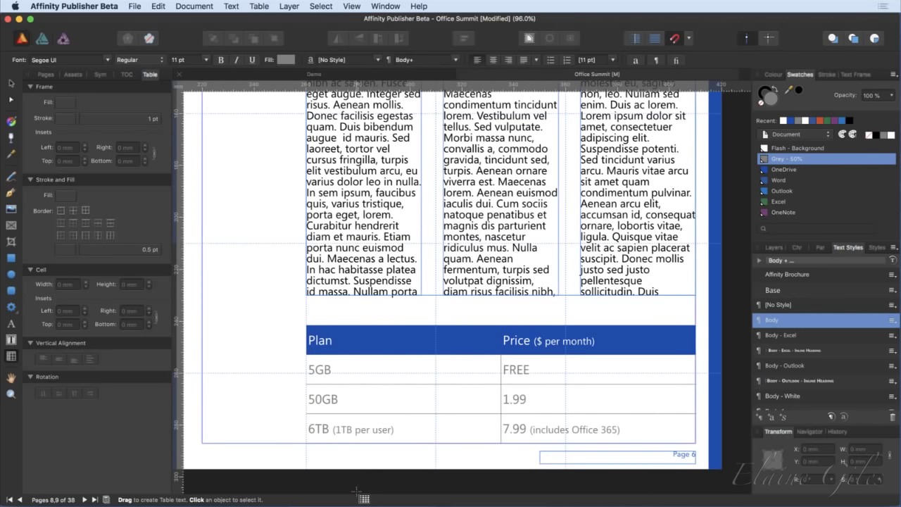
{"action": "key", "text": "super+0"}
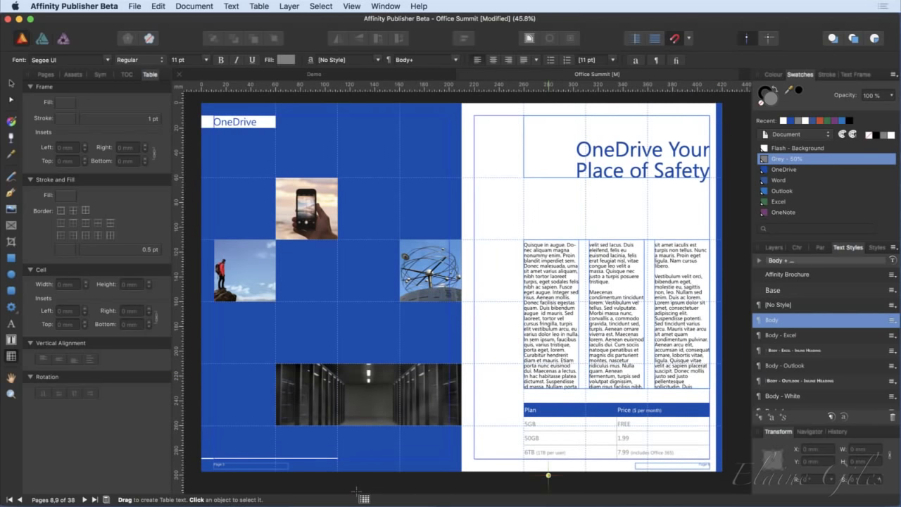
{"action": "key", "text": "w"}
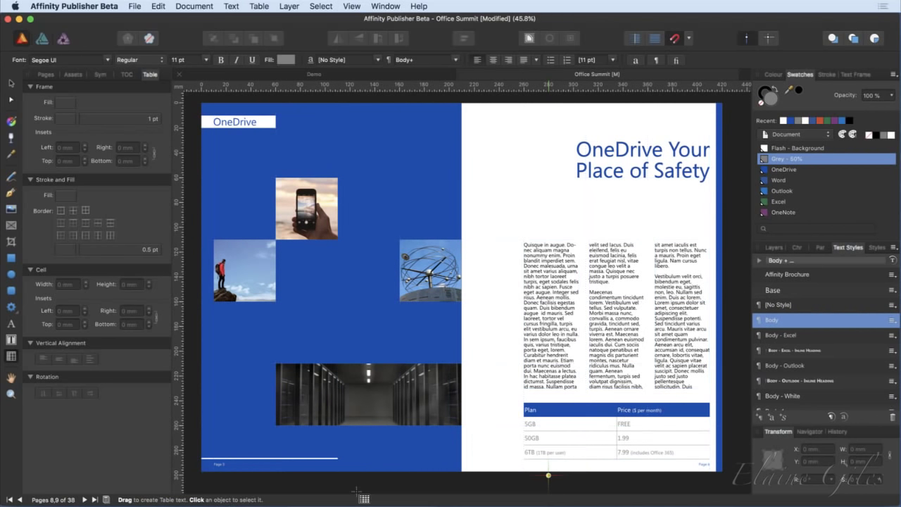
{"action": "key", "text": "w"}
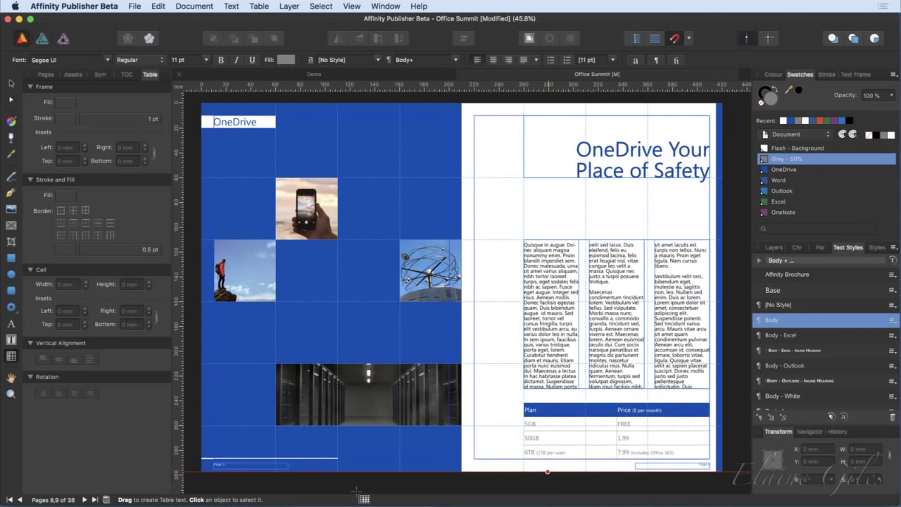
{"action": "key", "text": "w"}
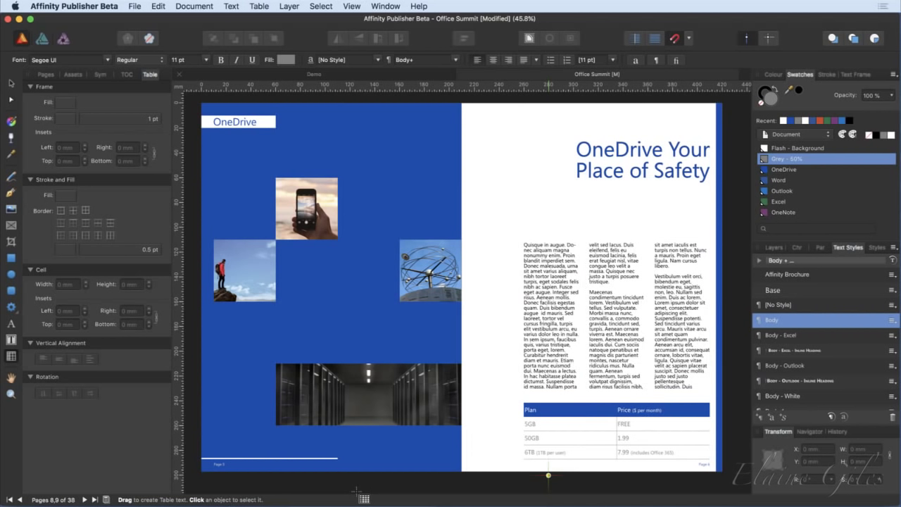
{"action": "key", "text": "Tab"}
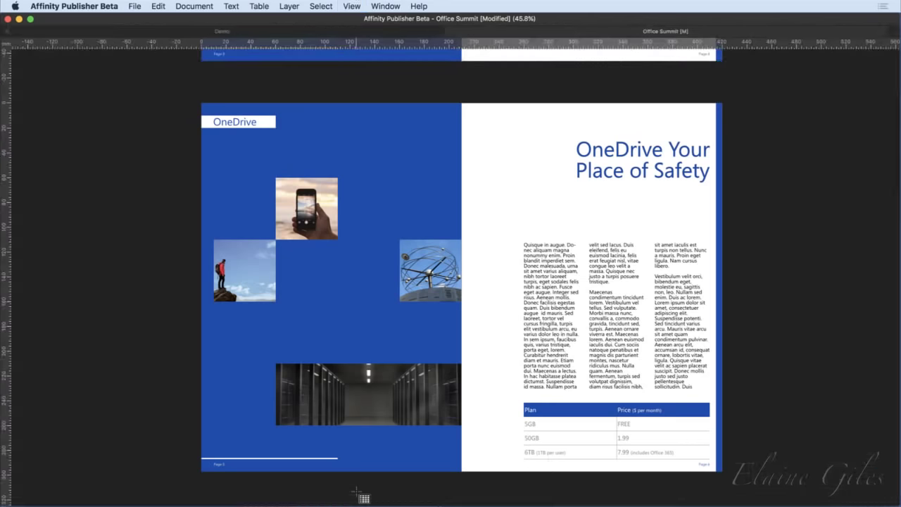
{"action": "key", "text": "super+0"}
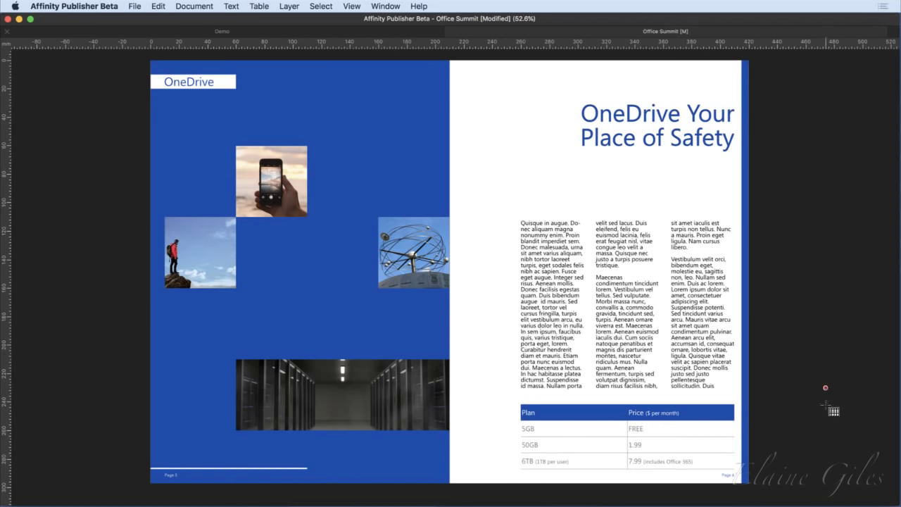
Compare the rebuilt spread with the original OneDrive spread before it, and restore the interface panels and guides.
{"action": "scroll", "coordinate": [834, 412], "scroll_direction": "up", "scroll_amount": 10}
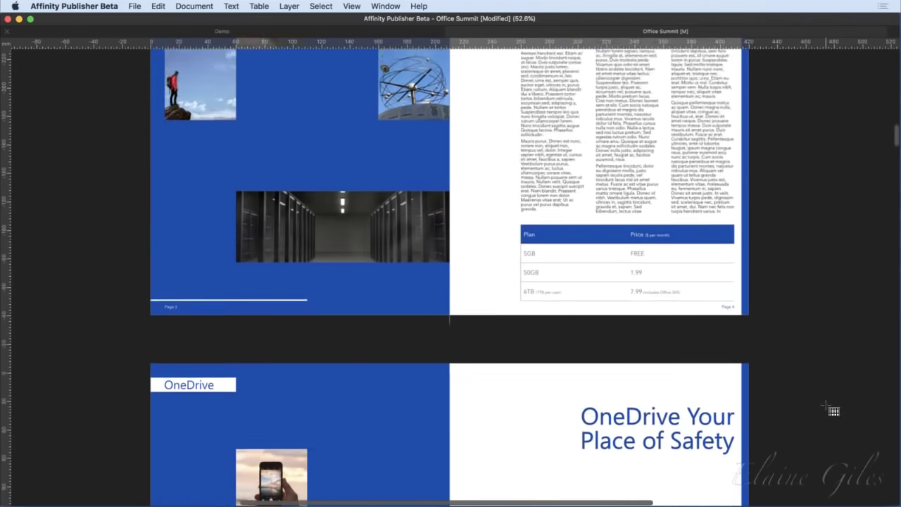
{"action": "scroll", "coordinate": [834, 411], "scroll_direction": "up", "scroll_amount": 2}
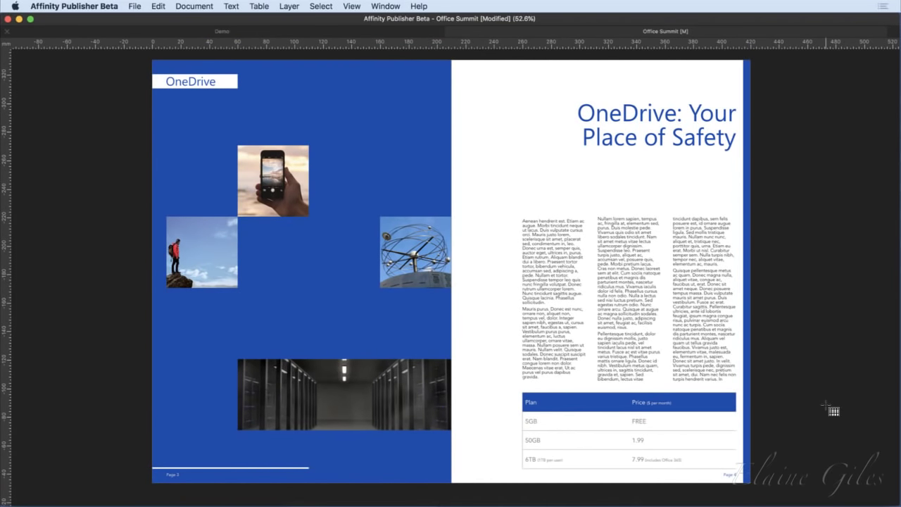
{"action": "scroll", "coordinate": [834, 412], "scroll_direction": "down", "scroll_amount": 10}
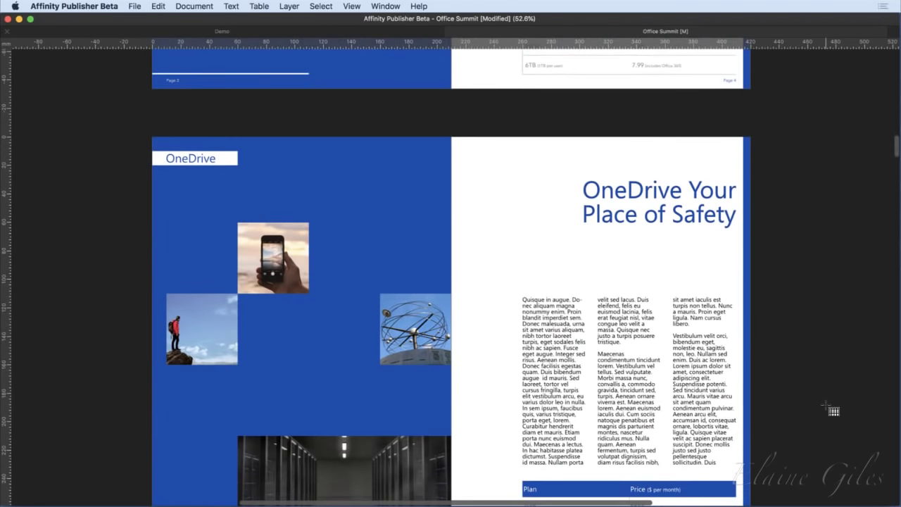
{"action": "scroll", "coordinate": [834, 412], "scroll_direction": "down", "scroll_amount": 2}
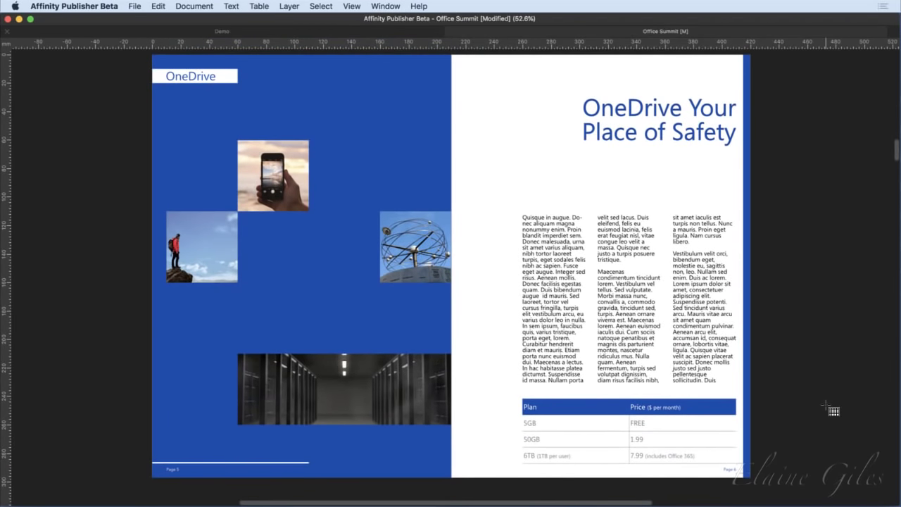
{"action": "key", "text": "Tab"}
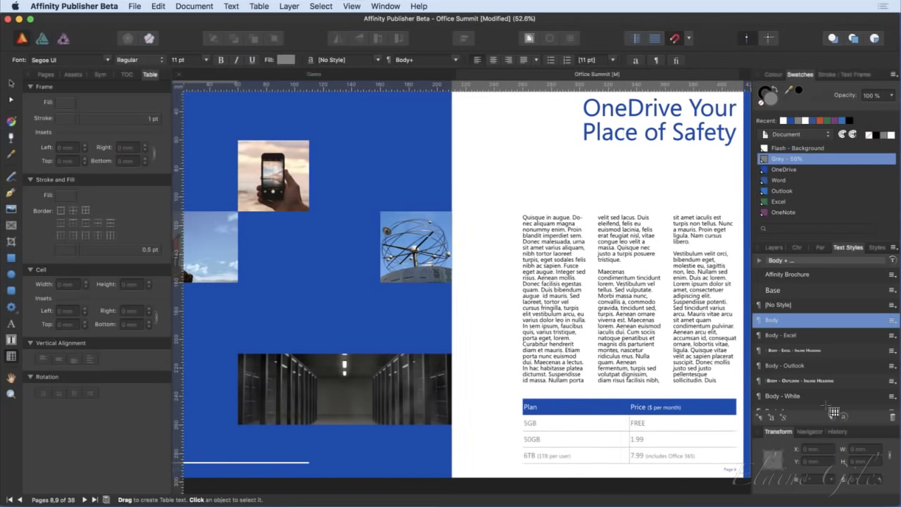
{"action": "key", "text": "w"}
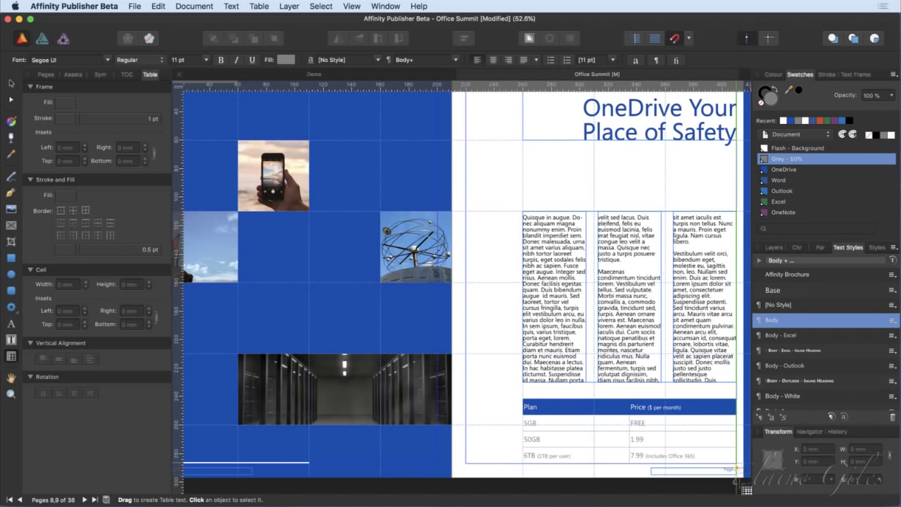
Go to pages 30,31 and examine the word search grid's table structure by selecting individual cells.
{"action": "left_click", "coordinate": [42, 74]}
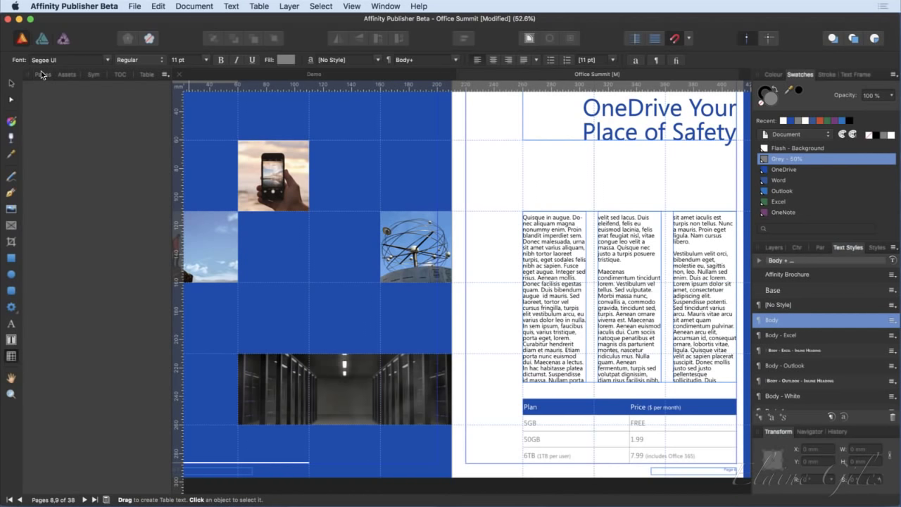
{"action": "scroll", "coordinate": [114, 406], "scroll_direction": "down", "scroll_amount": 10}
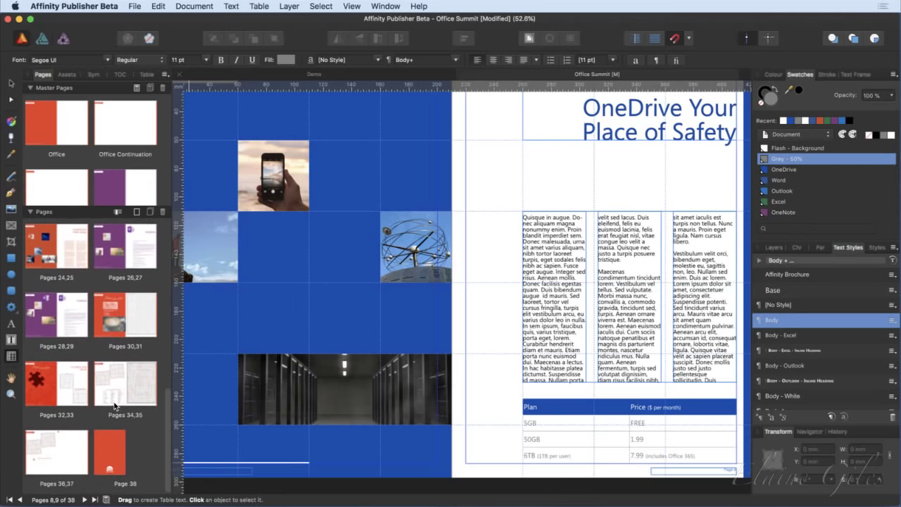
{"action": "left_click", "coordinate": [136, 334]}
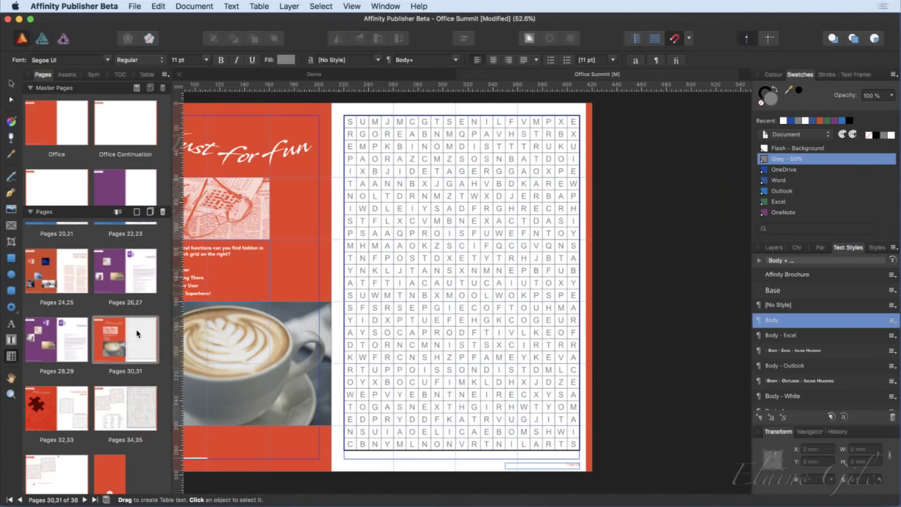
{"action": "left_click", "coordinate": [435, 210]}
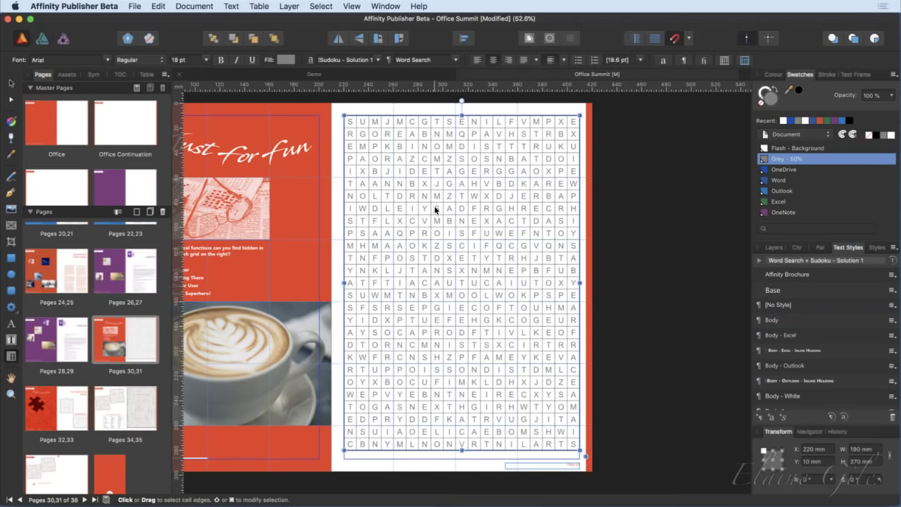
{"action": "left_click", "coordinate": [437, 208]}
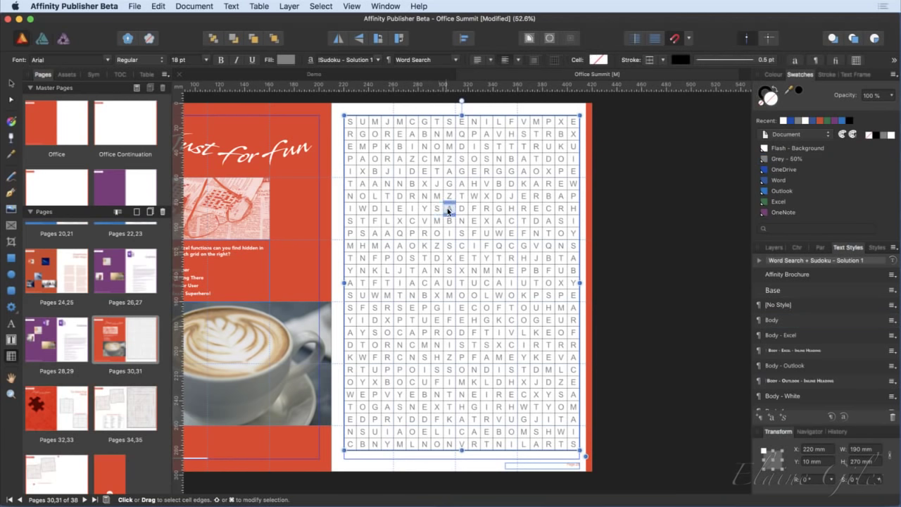
{"action": "left_click", "coordinate": [665, 206]}
{"action": "left_click", "coordinate": [428, 185]}
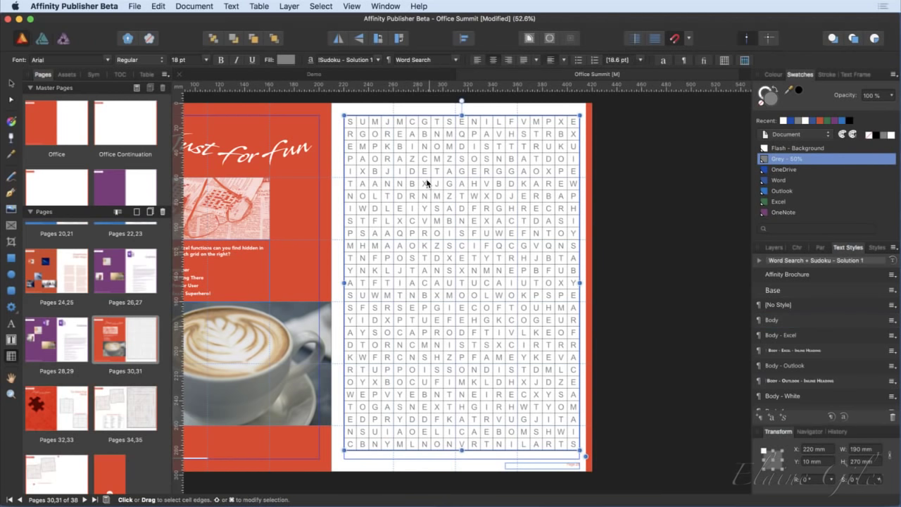
{"action": "left_click", "coordinate": [427, 183]}
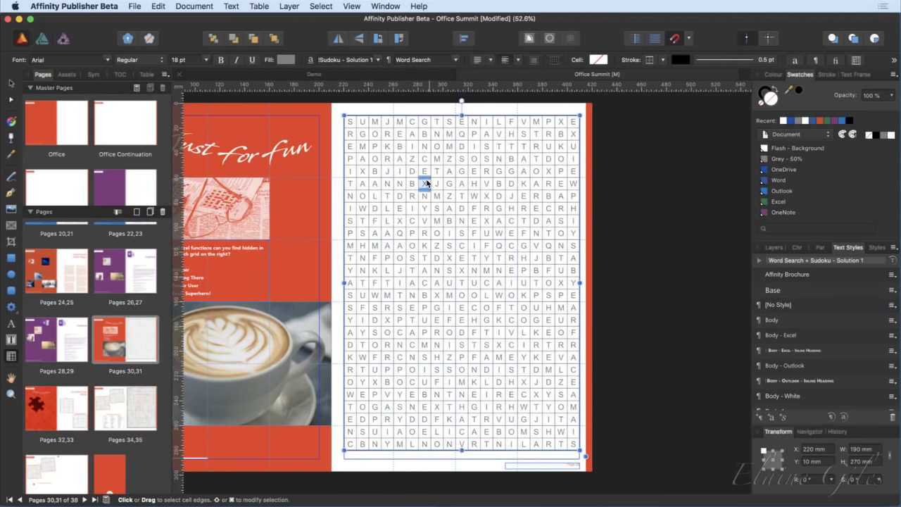
{"action": "left_click", "coordinate": [353, 121]}
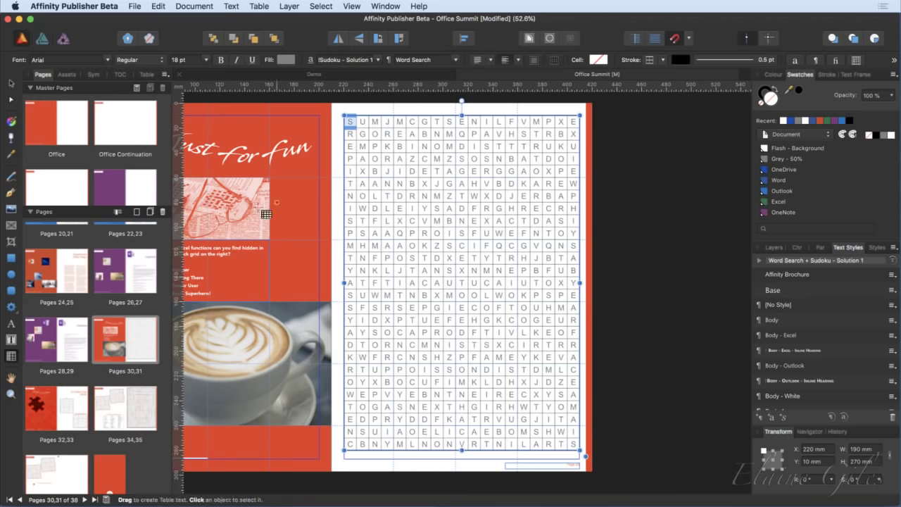
Inspect the word search table's cells up close and review the whole spread with the Move tool active.
{"action": "scroll", "coordinate": [372, 138], "scroll_direction": "up", "scroll_amount": 5}
{"action": "left_click", "coordinate": [374, 135]}
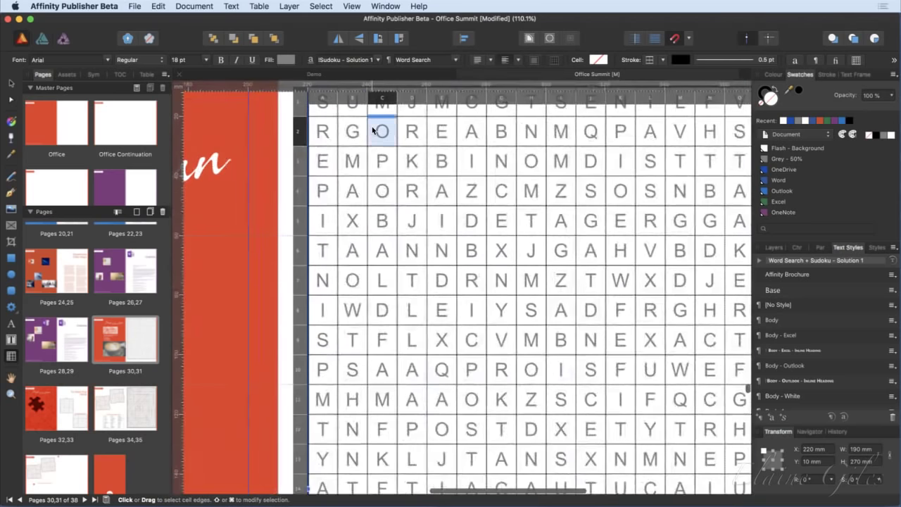
{"action": "scroll", "coordinate": [415, 146], "scroll_direction": "up", "scroll_amount": 1}
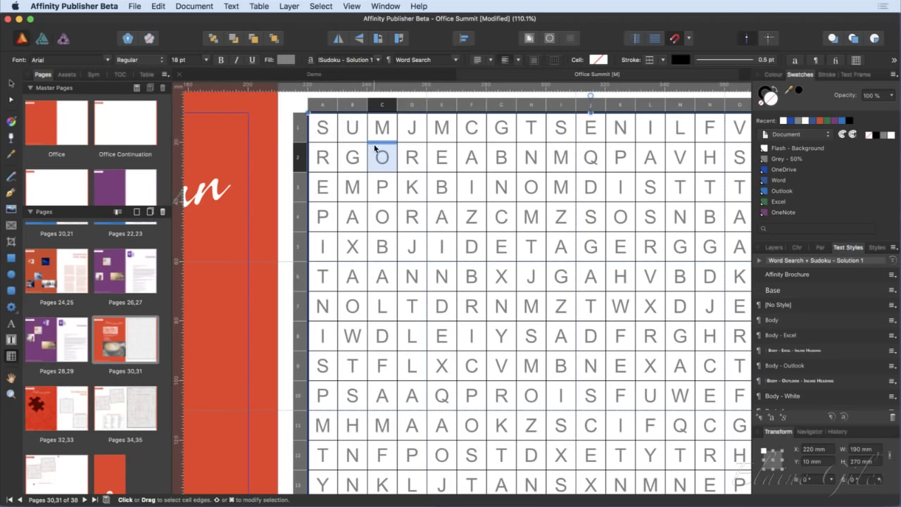
{"action": "key", "text": "super+0"}
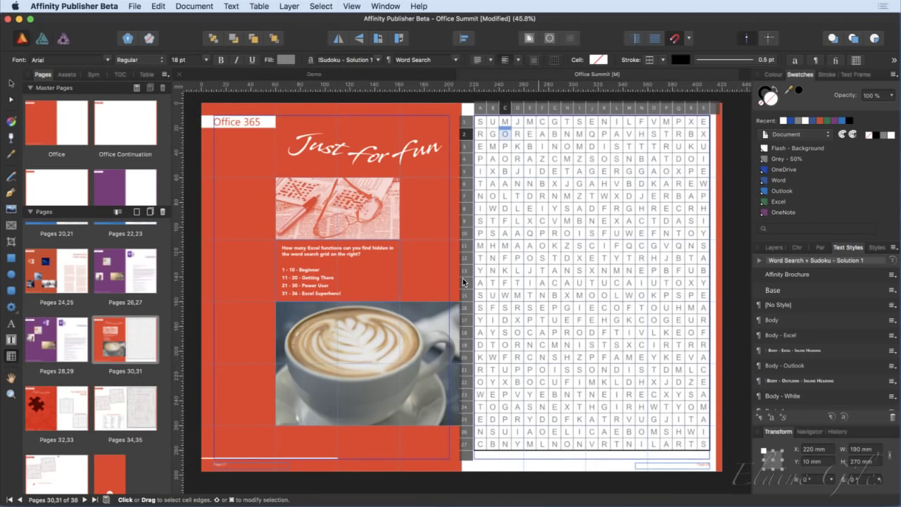
{"action": "key", "text": "v"}
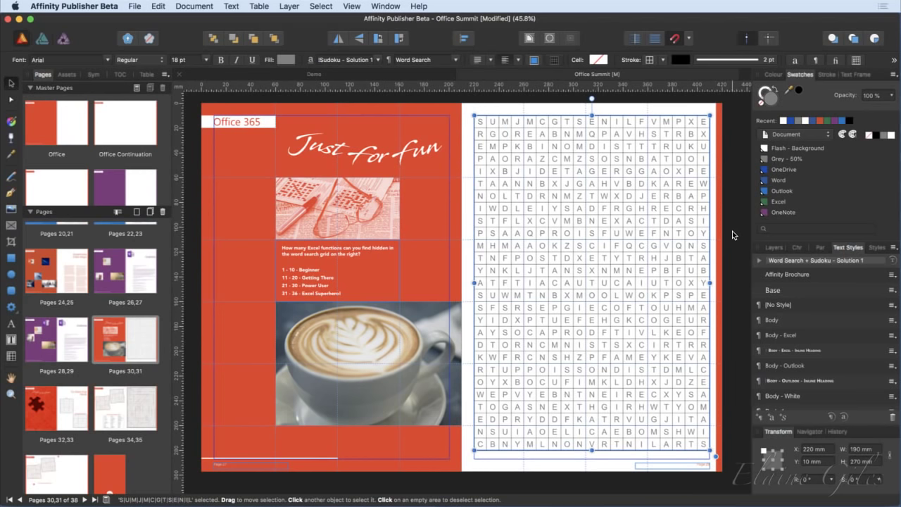
{"action": "scroll", "coordinate": [732, 234], "scroll_direction": "right", "scroll_amount": 2}
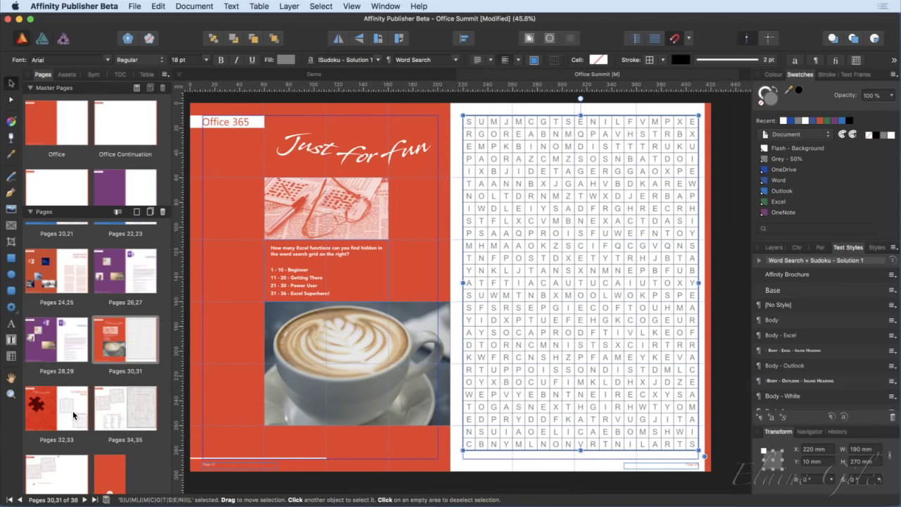
Examine the two Sudoku tables on pages 32,33 and the puzzle solutions on pages 34,35 with guides and frame outlines hidden.
{"action": "left_click", "coordinate": [74, 416]}
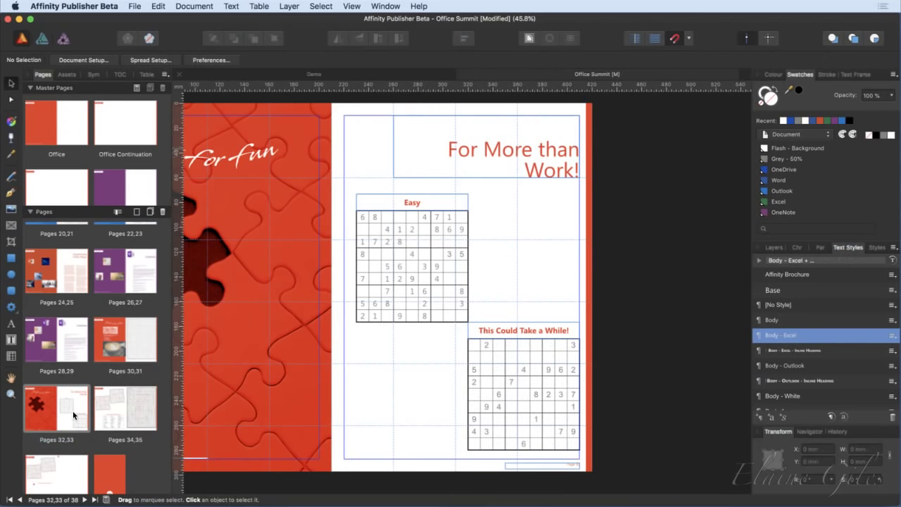
{"action": "key", "text": "super+shift+w"}
{"action": "left_click", "coordinate": [421, 288]}
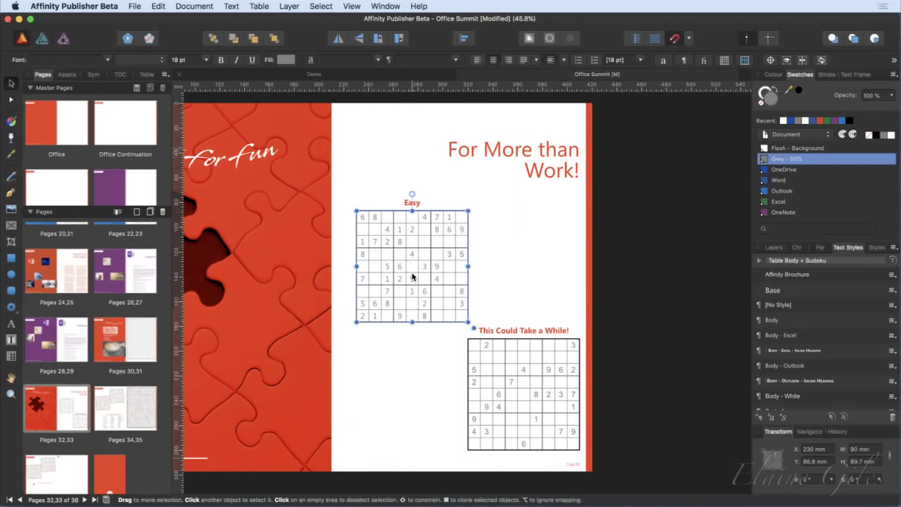
{"action": "left_click", "coordinate": [490, 359]}
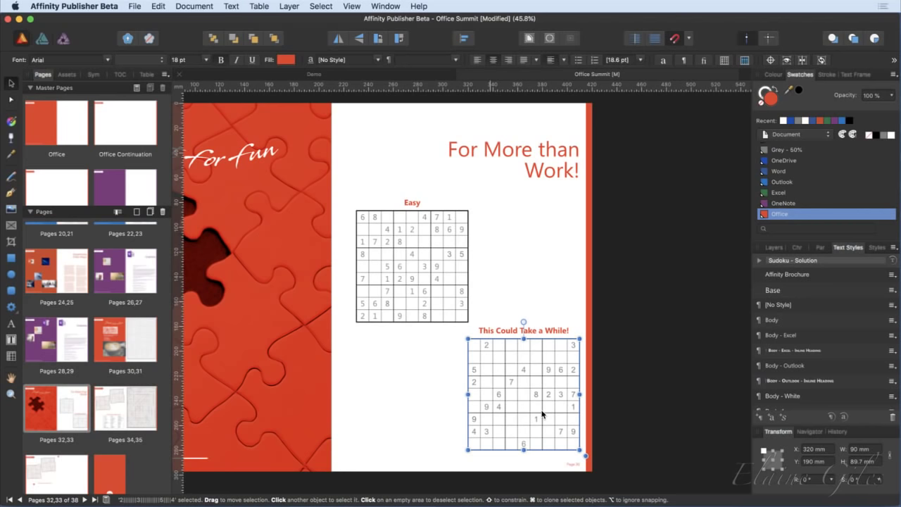
{"action": "left_click", "coordinate": [117, 418]}
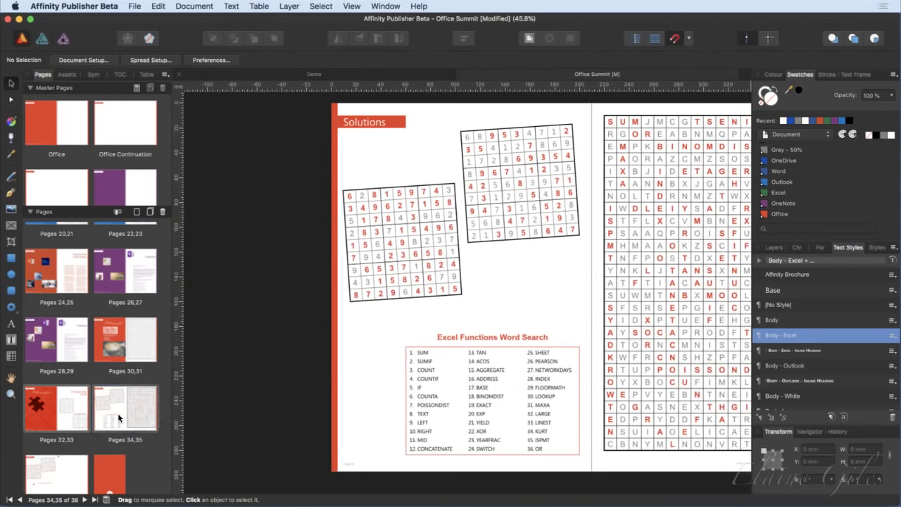
{"action": "scroll", "coordinate": [403, 403], "scroll_direction": "right", "scroll_amount": 5}
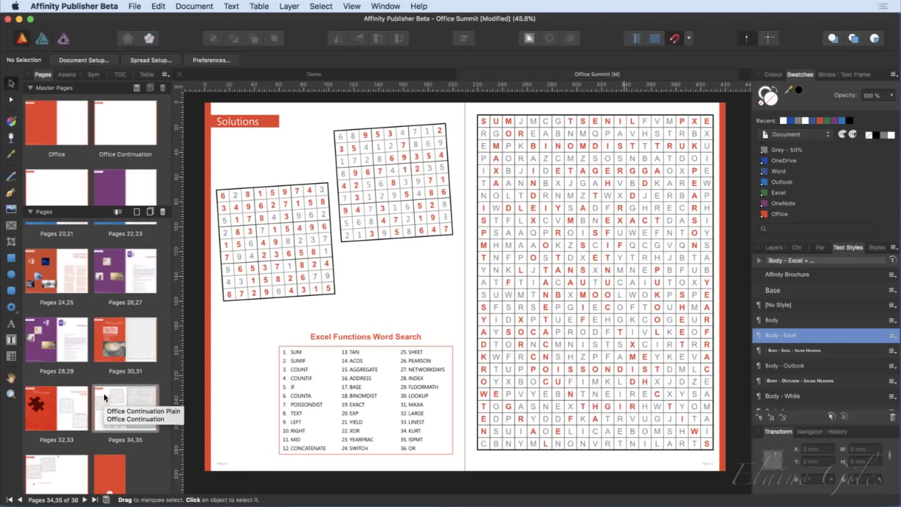
Return to pages 8,9 and select the "OneDrive Your Place of Safety" title frame.
{"action": "scroll", "coordinate": [103, 298], "scroll_direction": "up", "scroll_amount": 5}
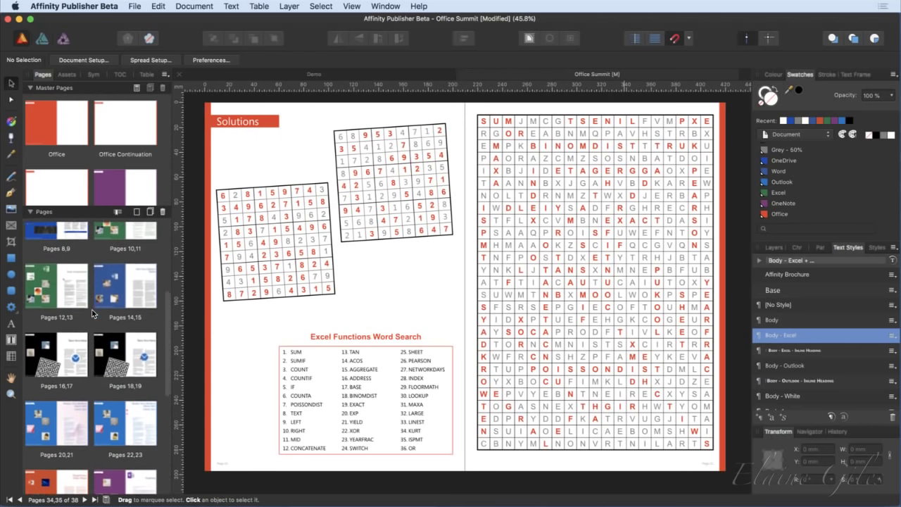
{"action": "scroll", "coordinate": [103, 299], "scroll_direction": "up", "scroll_amount": 2}
{"action": "left_click", "coordinate": [67, 329]}
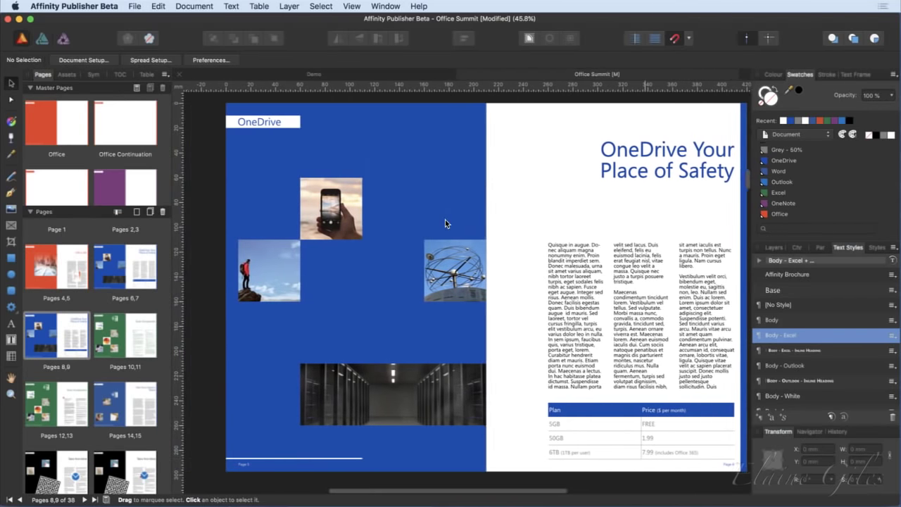
{"action": "left_click", "coordinate": [658, 168]}
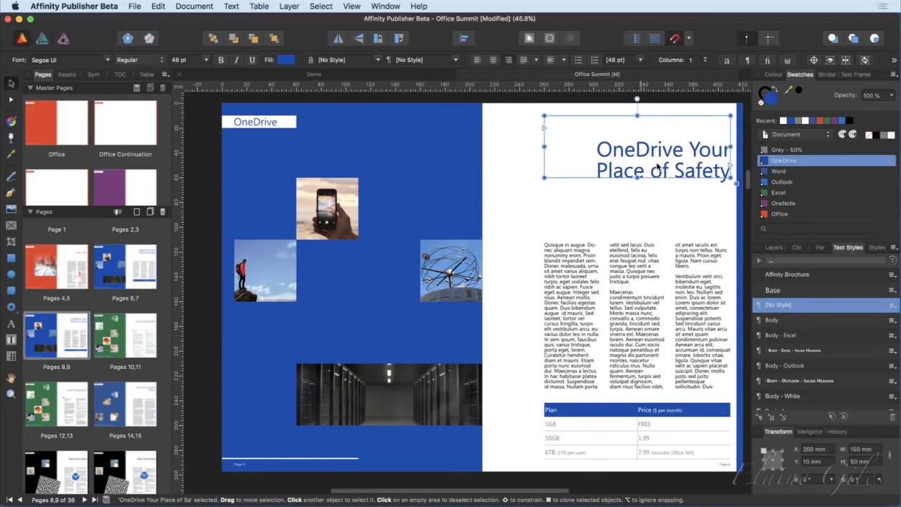
Examine the styled headings, body text and bullets of the Data Visualization article on pages 10,11 for comparison.
{"action": "left_click", "coordinate": [600, 314]}
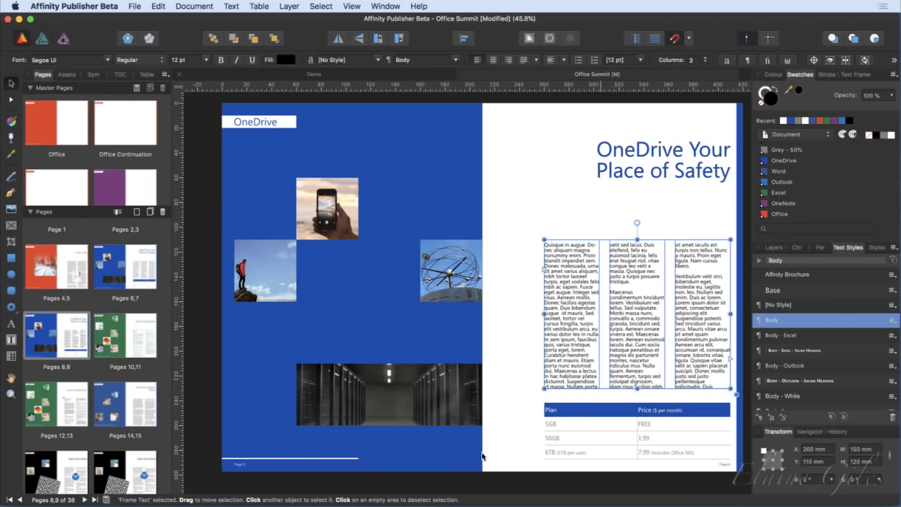
{"action": "left_click", "coordinate": [71, 405]}
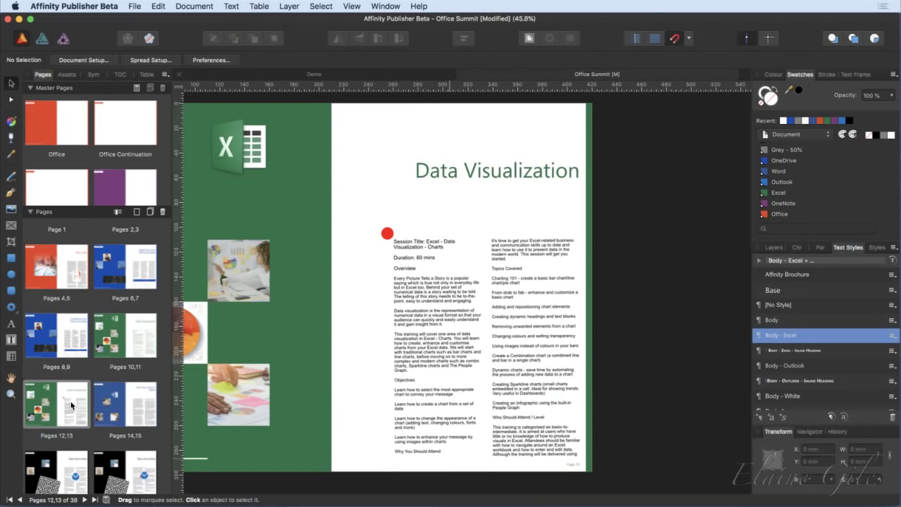
{"action": "left_click", "coordinate": [141, 349]}
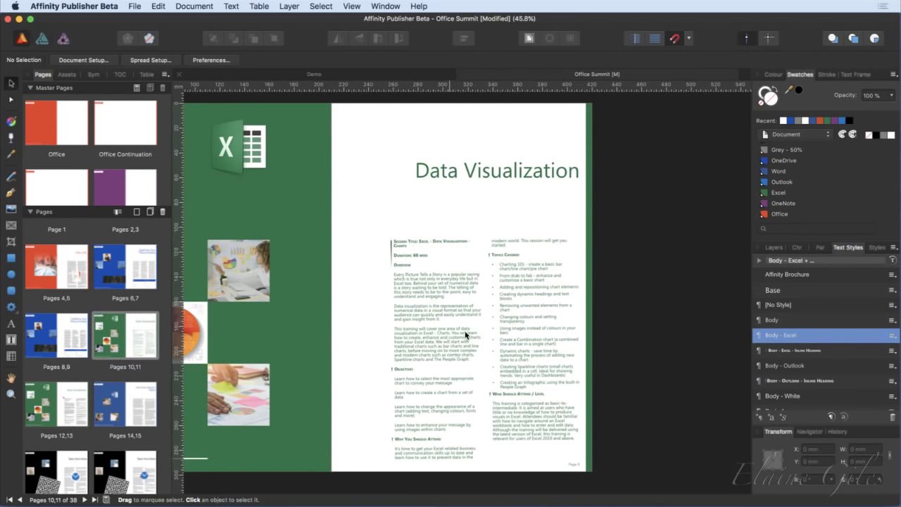
{"action": "scroll", "coordinate": [459, 289], "scroll_direction": "up", "scroll_amount": 5}
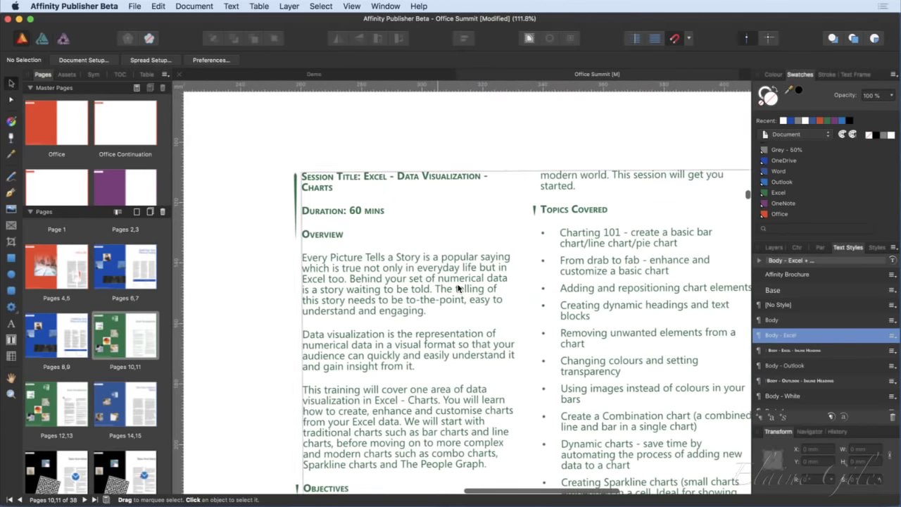
{"action": "scroll", "coordinate": [477, 278], "scroll_direction": "up", "scroll_amount": 1}
{"action": "scroll", "coordinate": [524, 260], "scroll_direction": "up", "scroll_amount": 3}
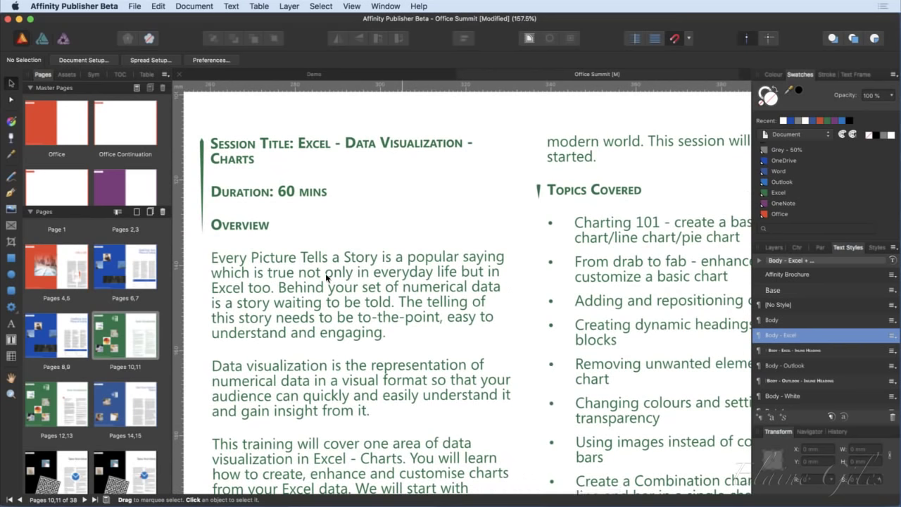
{"action": "left_click", "coordinate": [561, 191]}
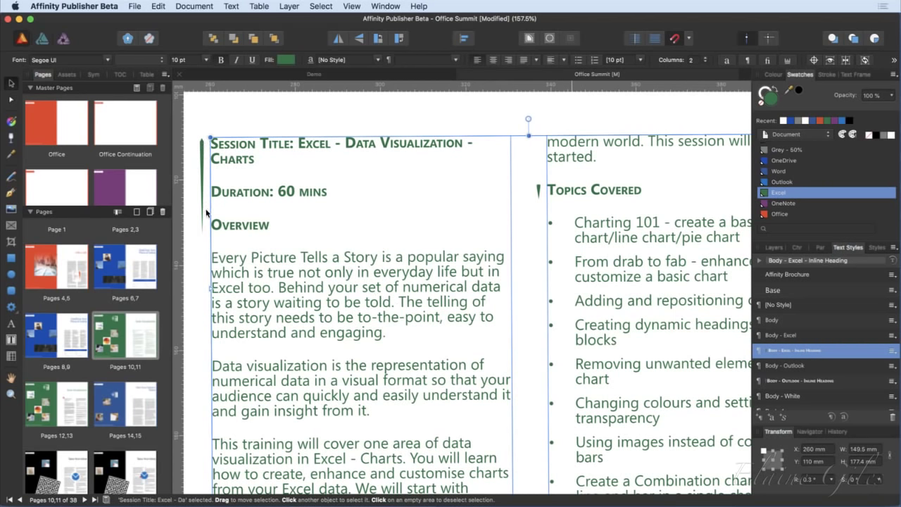
{"action": "scroll", "coordinate": [379, 303], "scroll_direction": "down", "scroll_amount": 8}
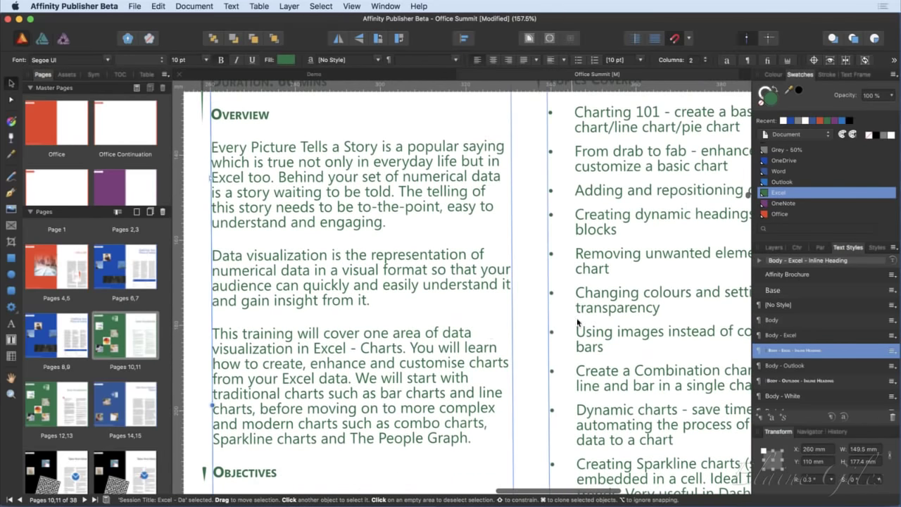
{"action": "scroll", "coordinate": [488, 333], "scroll_direction": "down", "scroll_amount": 4}
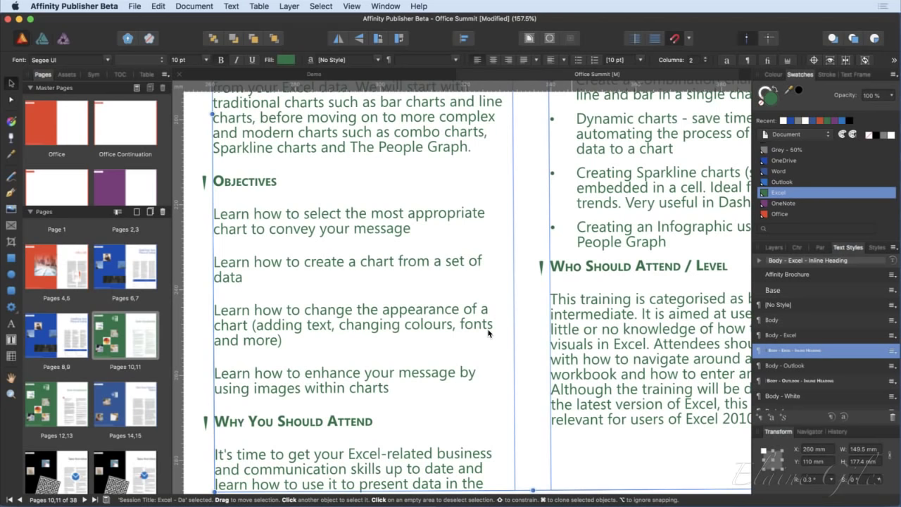
Remove the red circle beside the session title on pages 12,13.
{"action": "left_click", "coordinate": [56, 404]}
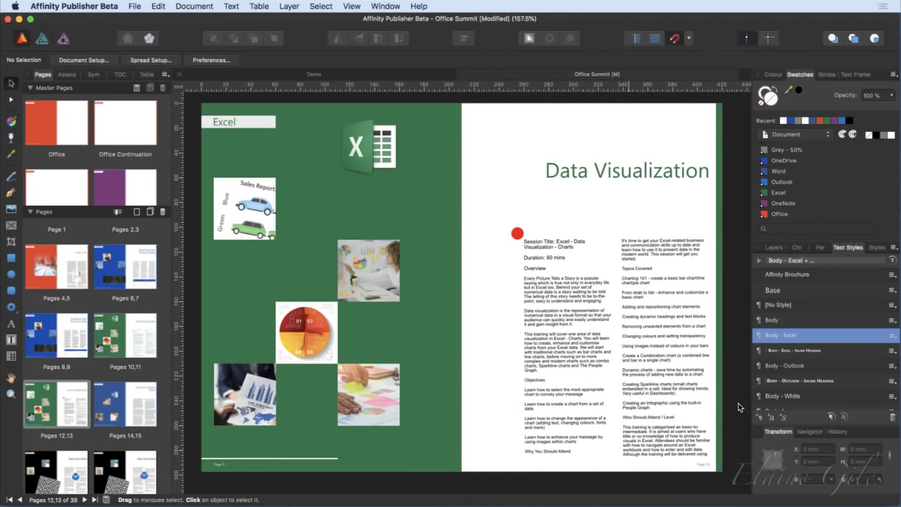
{"action": "scroll", "coordinate": [739, 407], "scroll_direction": "up", "scroll_amount": 5}
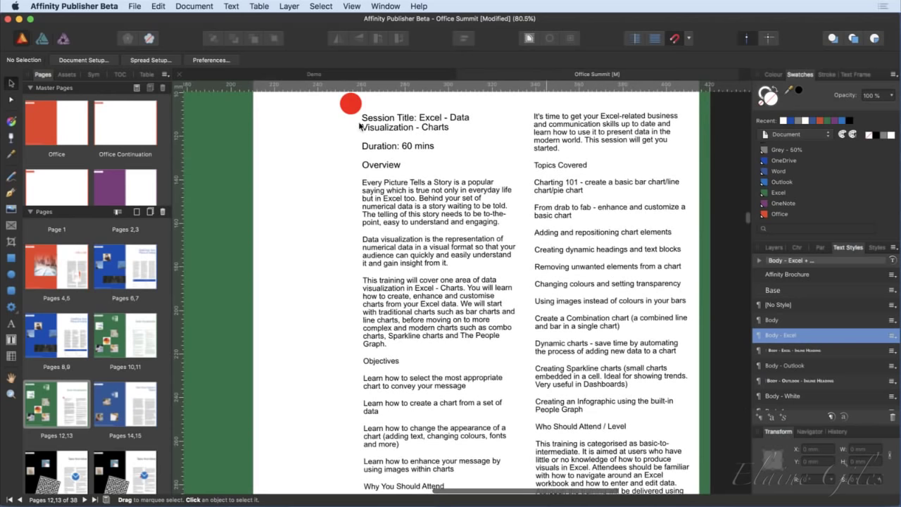
{"action": "left_click", "coordinate": [350, 103]}
{"action": "key", "text": "super+z"}
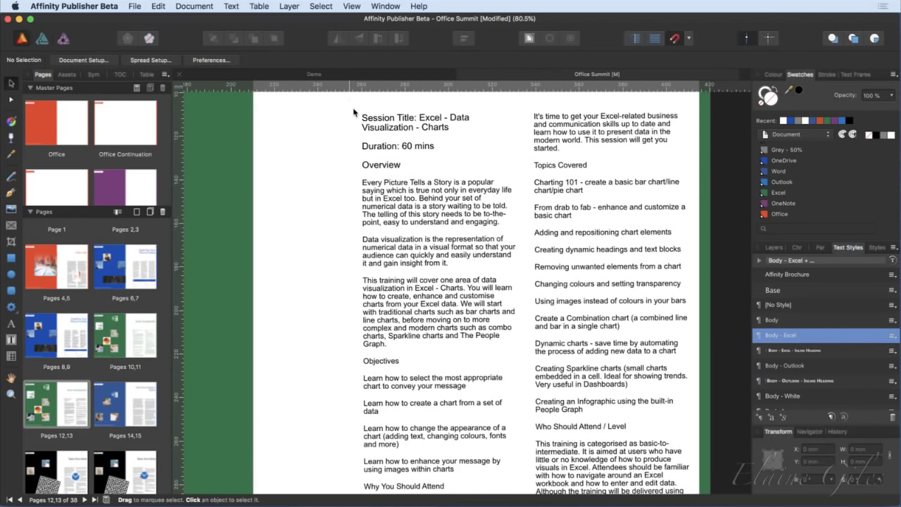
Try the Excel and Office swatches as the fill of the two-column text frame and undo both fills.
{"action": "left_click", "coordinate": [449, 209]}
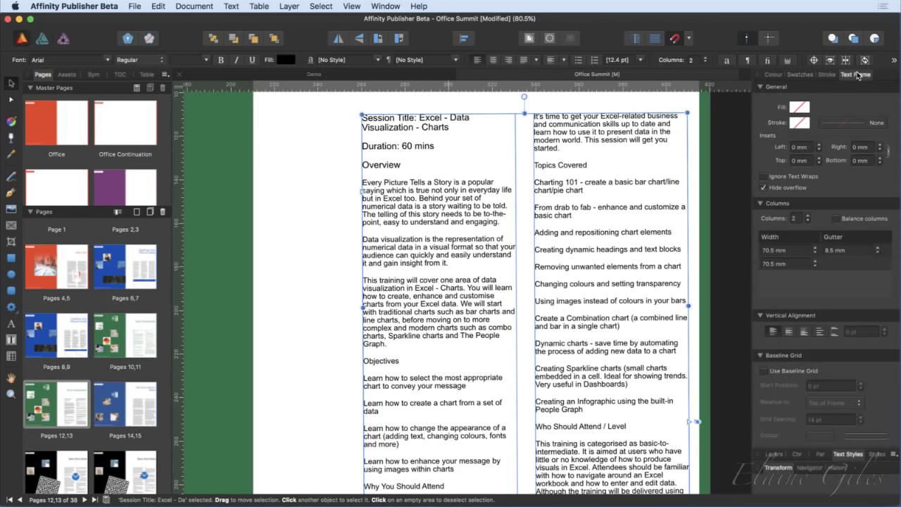
{"action": "left_click", "coordinate": [801, 111]}
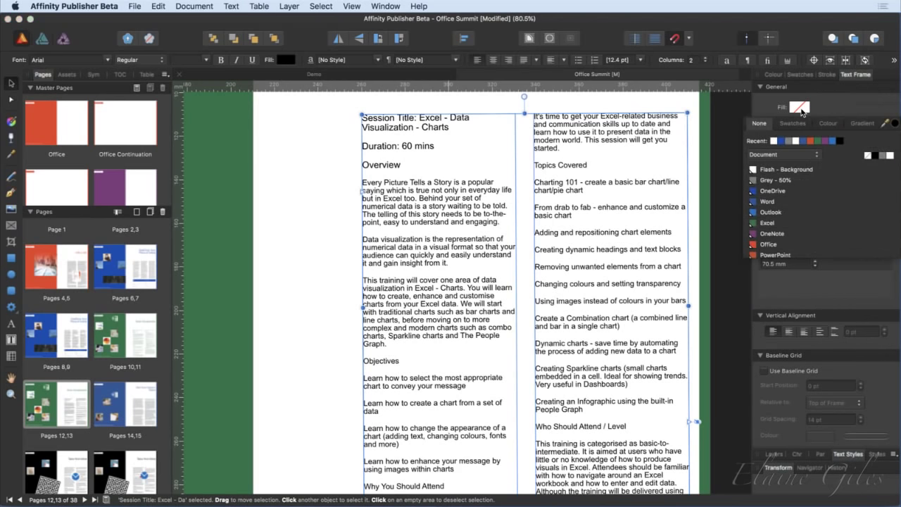
{"action": "left_click", "coordinate": [756, 224]}
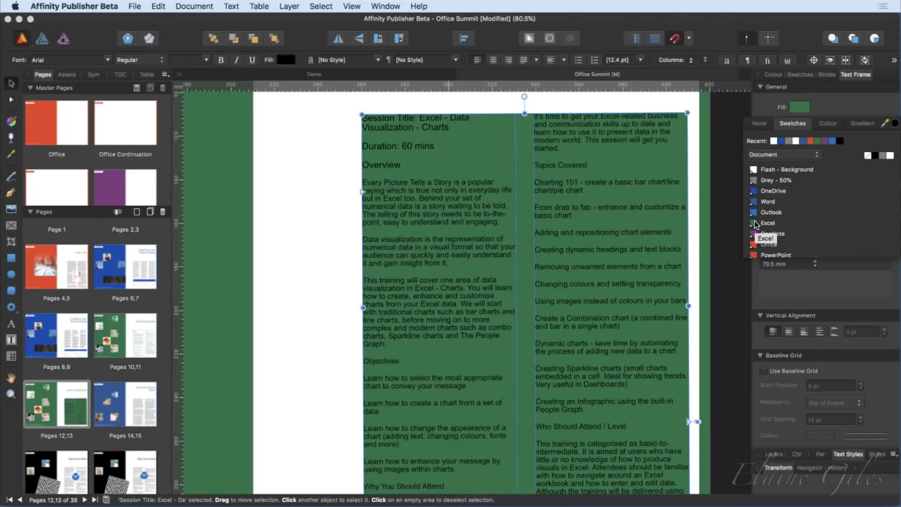
{"action": "left_click", "coordinate": [757, 245]}
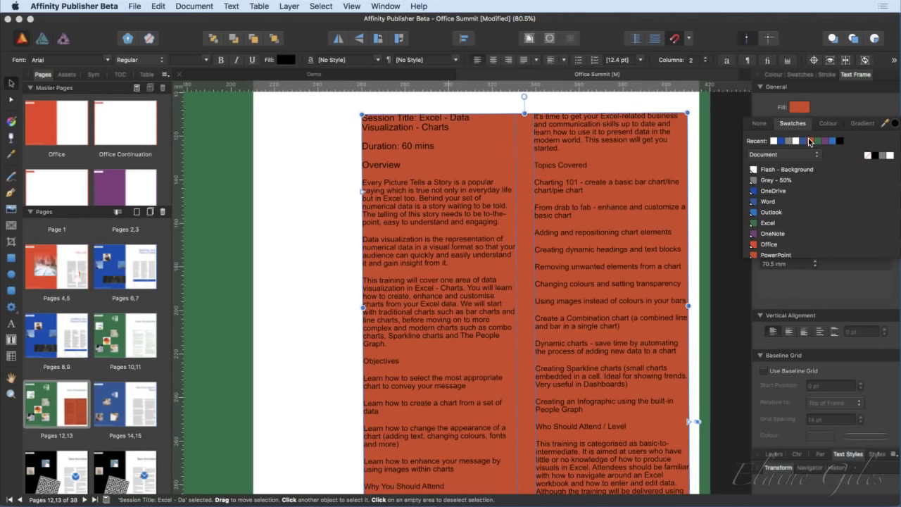
{"action": "key", "text": "super+z"}
{"action": "key", "text": "super+z"}
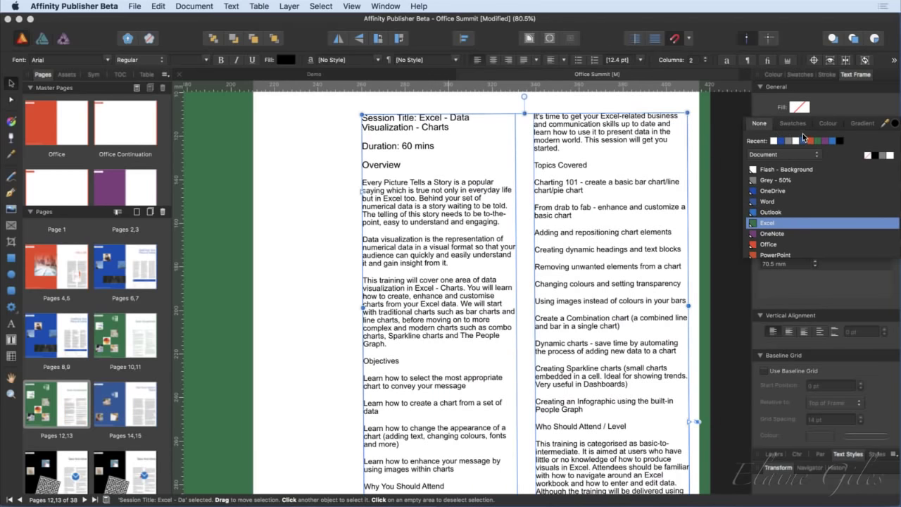
Give the two-column text frame an Excel green stroke with a width of 9 pt.
{"action": "left_click", "coordinate": [800, 123]}
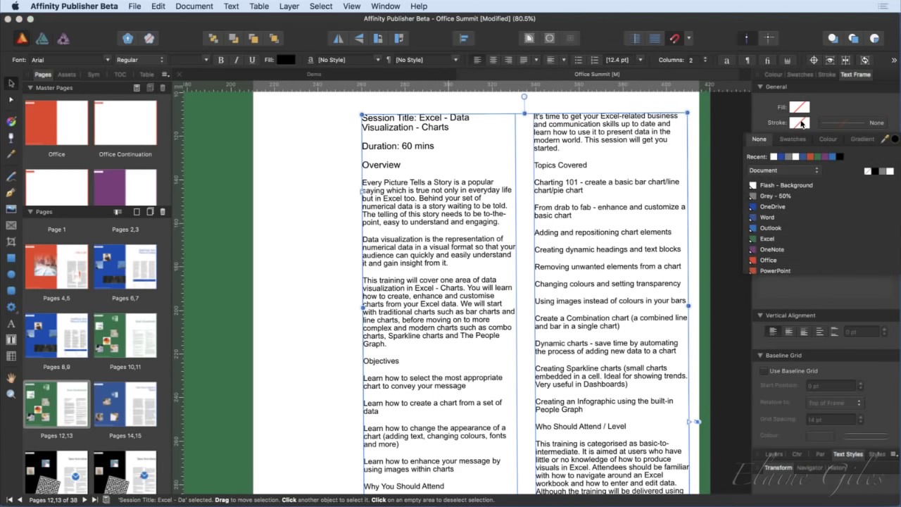
{"action": "left_click", "coordinate": [819, 157]}
{"action": "left_click", "coordinate": [884, 125]}
{"action": "mouse_move", "coordinate": [821, 167]}
{"action": "left_mouse_down"}
{"action": "mouse_move", "coordinate": [794, 163]}
{"action": "mouse_move", "coordinate": [822, 163]}
{"action": "mouse_move", "coordinate": [814, 162]}
{"action": "left_mouse_up"}
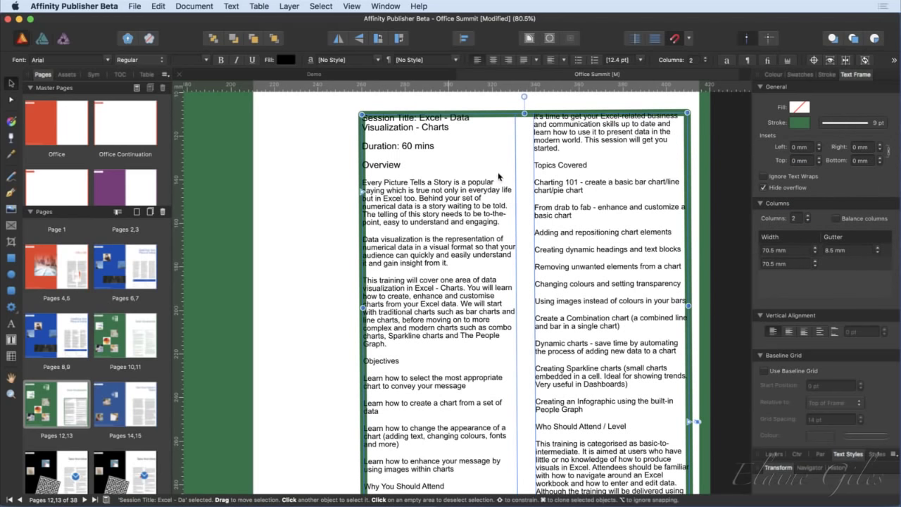
Inset the text 8 mm on all sides of the frame and raise only the top inset to 10 mm.
{"action": "scroll", "coordinate": [365, 138], "scroll_direction": "up", "scroll_amount": 10}
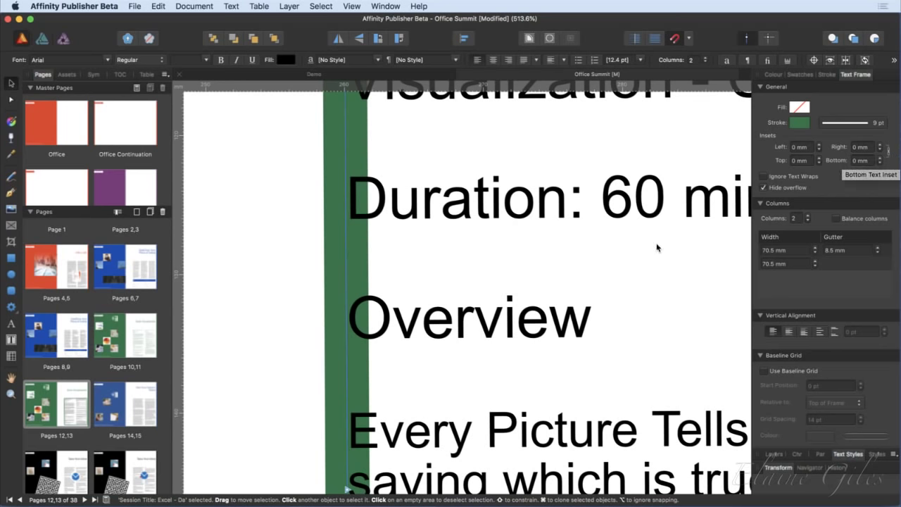
{"action": "key", "text": "super+0"}
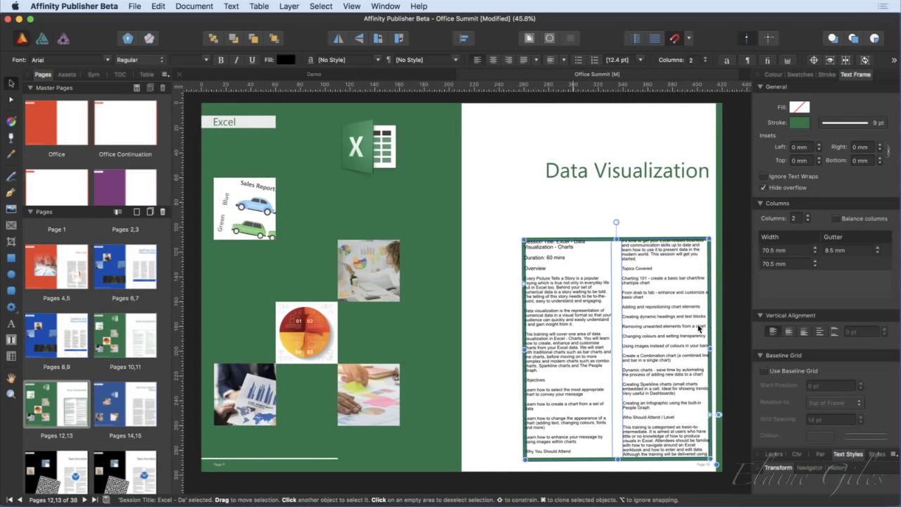
{"action": "left_click_drag", "start_coordinate": [878, 147], "coordinate": [880, 147]}
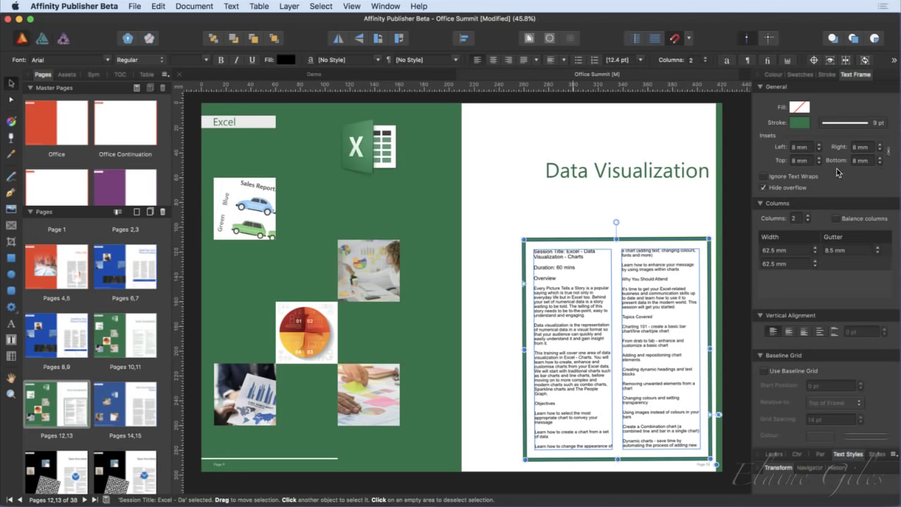
{"action": "left_click_drag", "start_coordinate": [820, 159], "coordinate": [821, 167]}
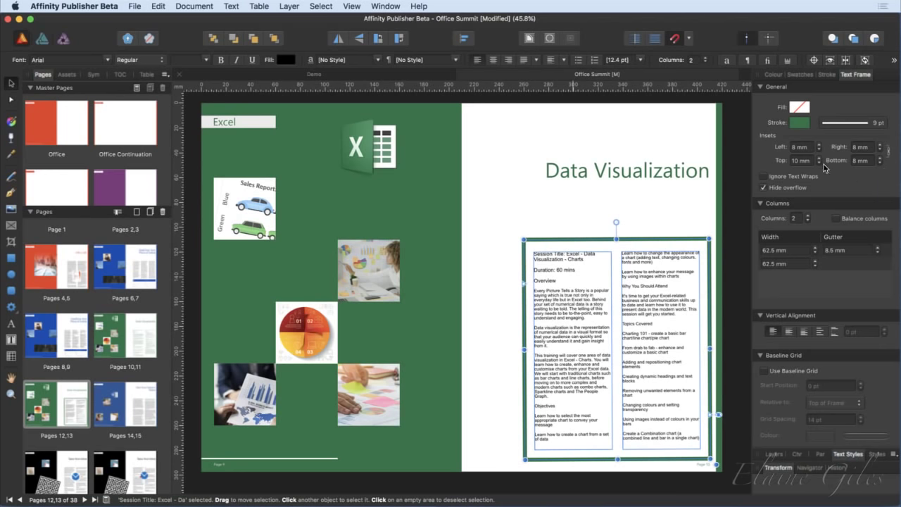
Link the frame's insets again and reduce all four to 1 mm.
{"action": "left_click", "coordinate": [819, 163]}
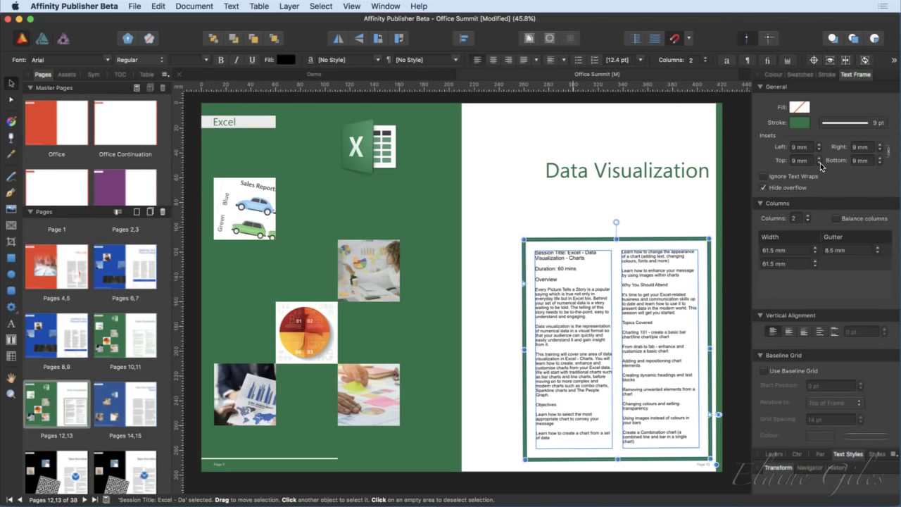
{"action": "left_click_drag", "start_coordinate": [822, 166], "coordinate": [821, 166]}
{"action": "left_click", "coordinate": [821, 166]}
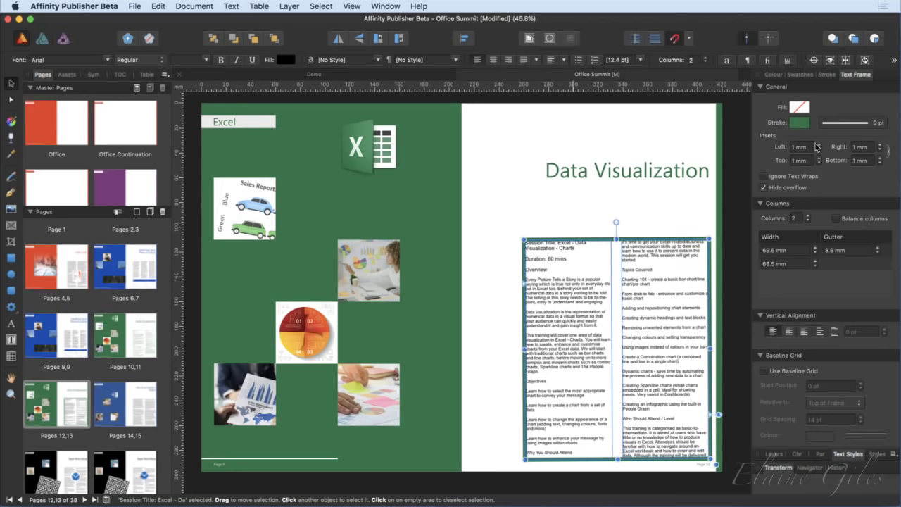
Set the text frame's stroke to None and deselect the frame.
{"action": "left_click", "coordinate": [800, 125]}
{"action": "left_click", "coordinate": [768, 139]}
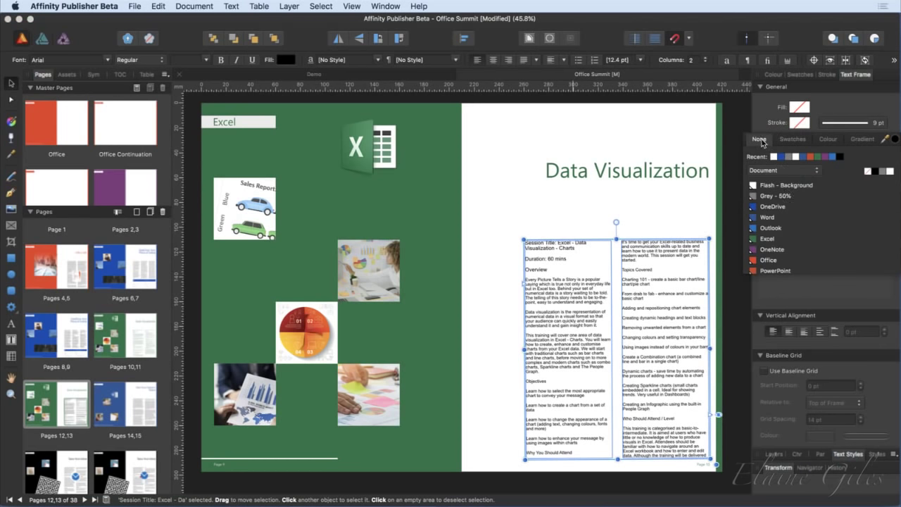
{"action": "left_click", "coordinate": [753, 165]}
{"action": "left_click", "coordinate": [598, 215]}
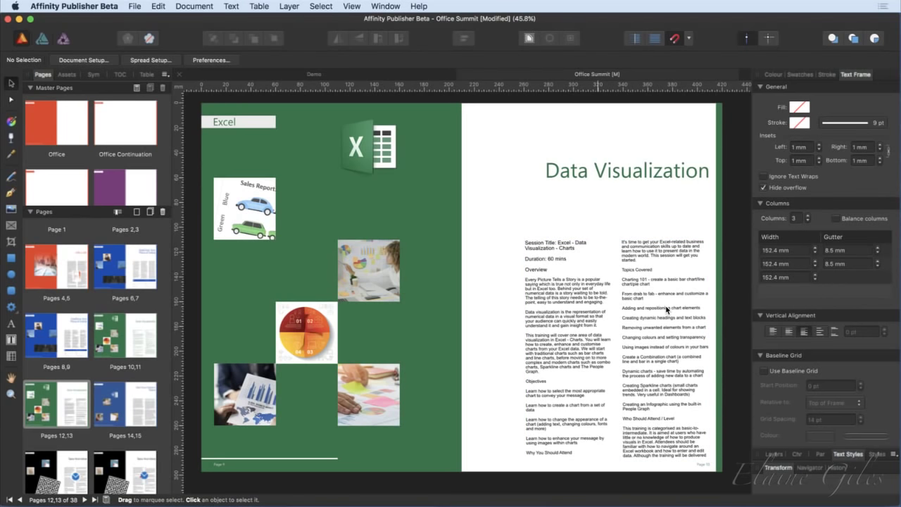
Colour all the text in the two-column Data Visualization frame with the Excel document swatch.
{"action": "scroll", "coordinate": [702, 298], "scroll_direction": "up", "scroll_amount": 5}
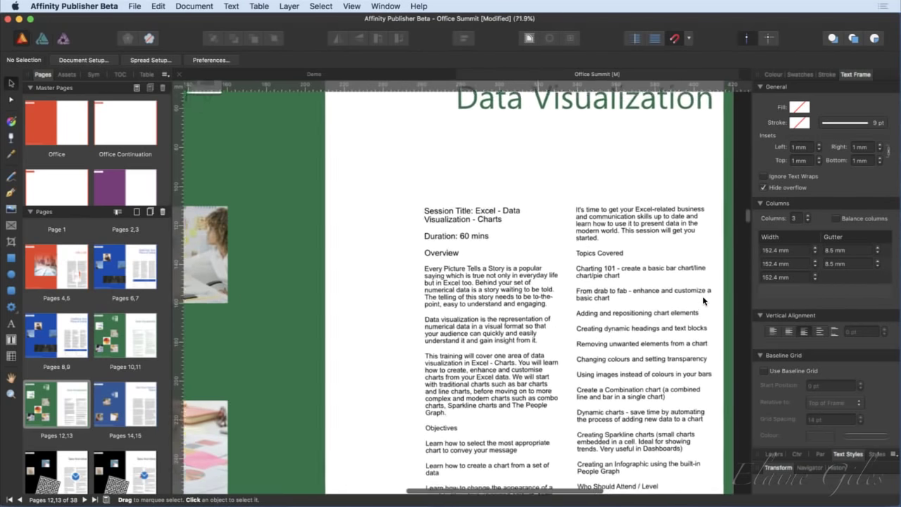
{"action": "left_click", "coordinate": [405, 298]}
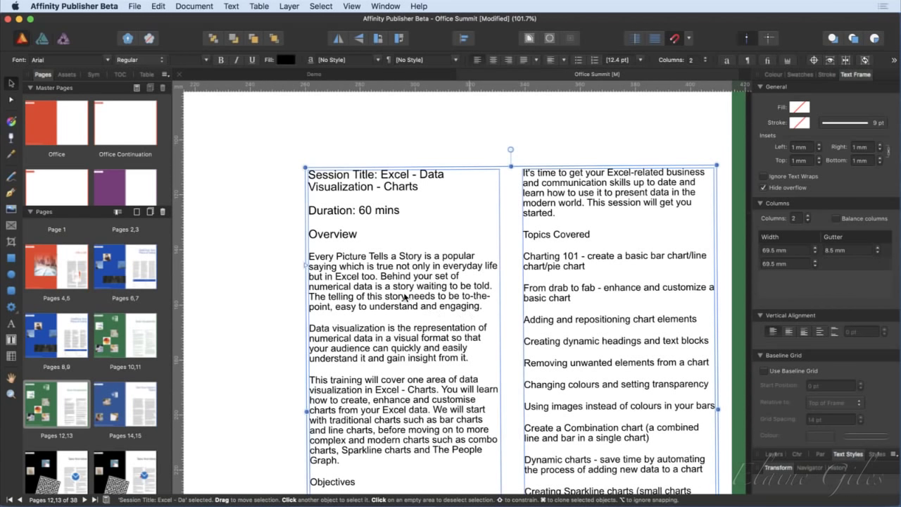
{"action": "double_click", "coordinate": [405, 298]}
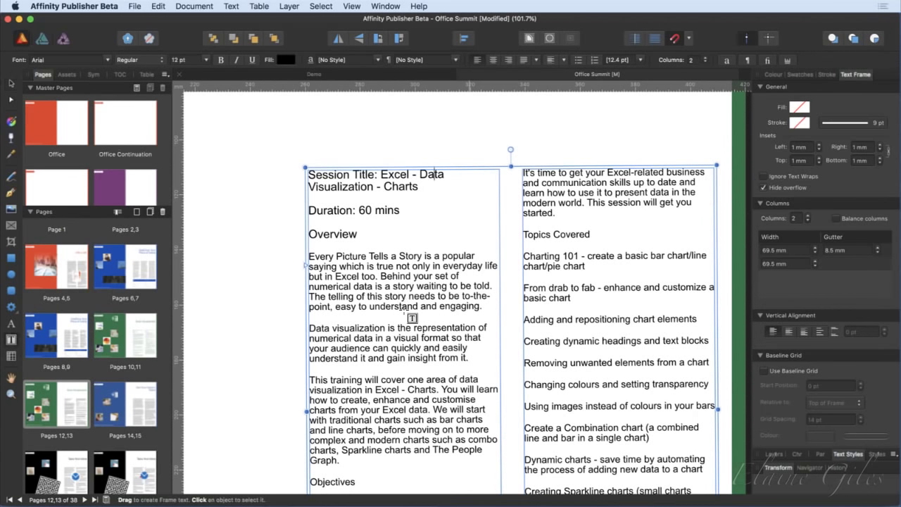
{"action": "key", "text": "super+a"}
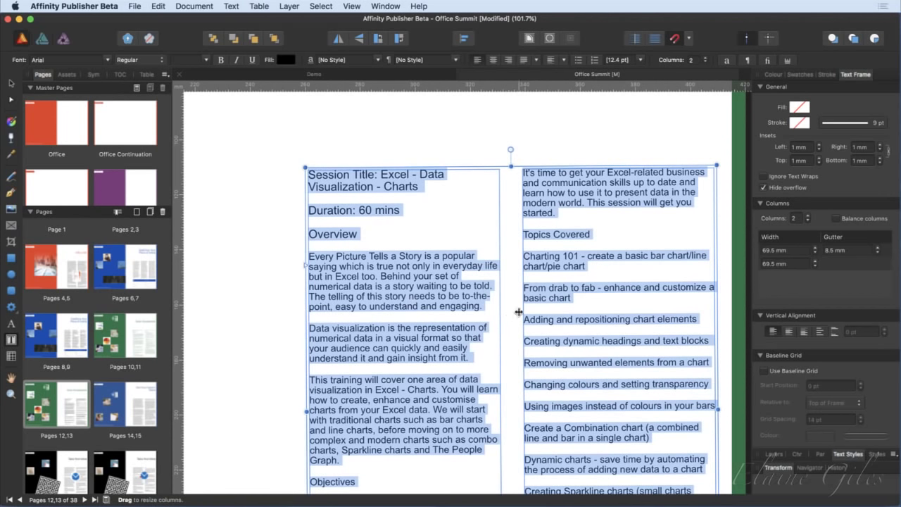
{"action": "left_click", "coordinate": [773, 74]}
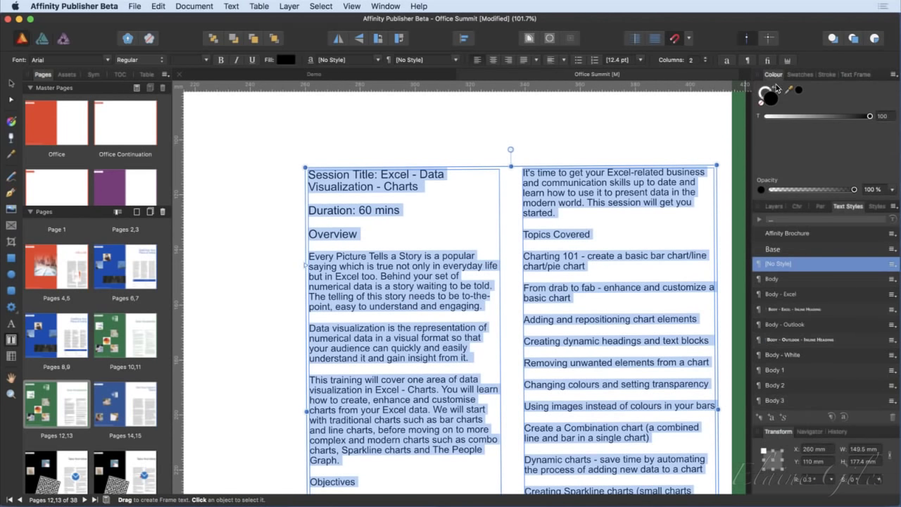
{"action": "left_click", "coordinate": [799, 74]}
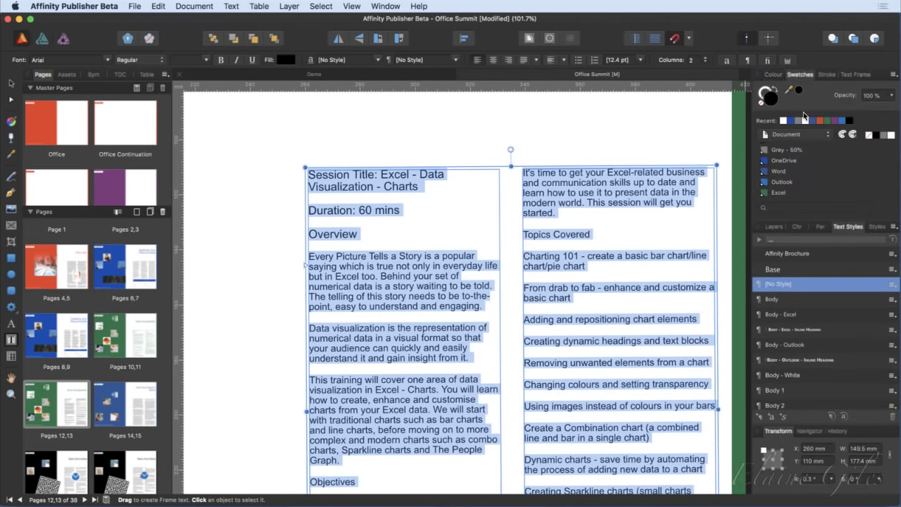
{"action": "left_click", "coordinate": [773, 193]}
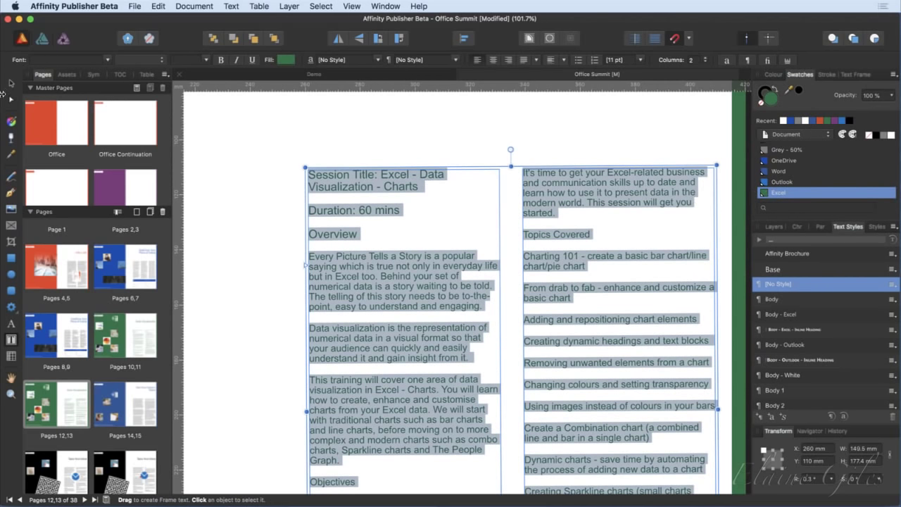
{"action": "scroll", "coordinate": [416, 372], "scroll_direction": "down", "scroll_amount": 5}
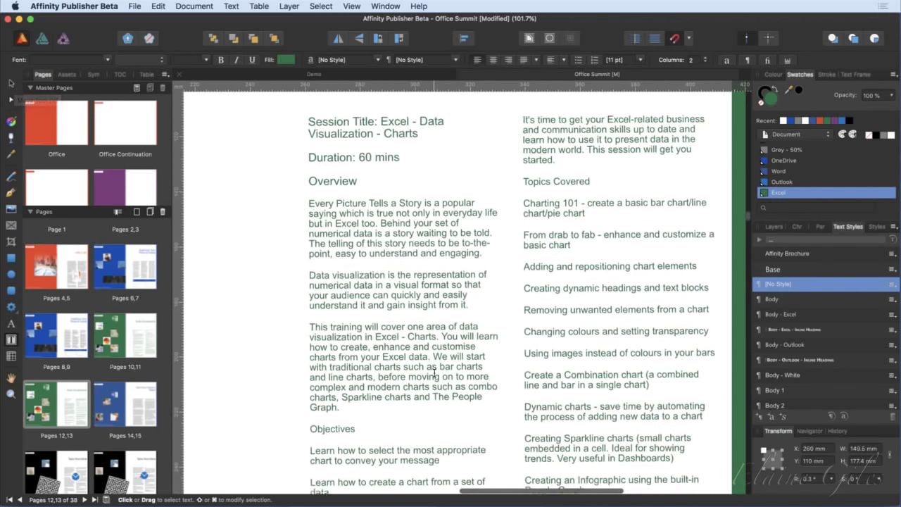
{"action": "scroll", "coordinate": [436, 371], "scroll_direction": "down", "scroll_amount": 3}
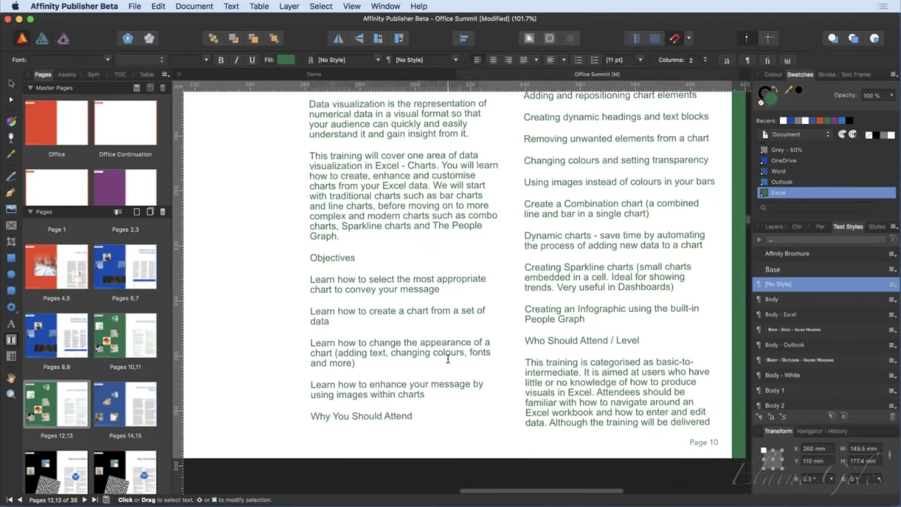
Show the overflow text of the two-column Data Visualization frame.
{"action": "scroll", "coordinate": [816, 333], "scroll_direction": "down", "scroll_amount": 1}
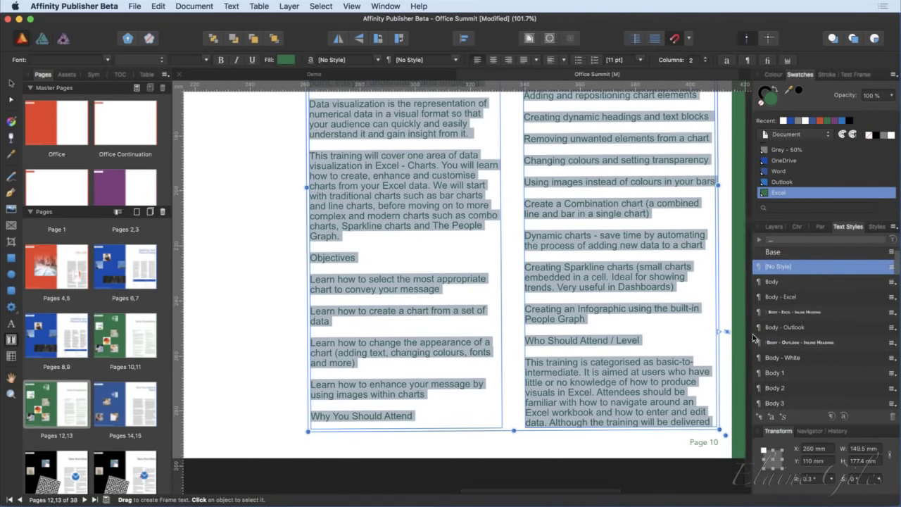
{"action": "key", "text": "super+minus"}
{"action": "scroll", "coordinate": [726, 347], "scroll_direction": "right", "scroll_amount": 6}
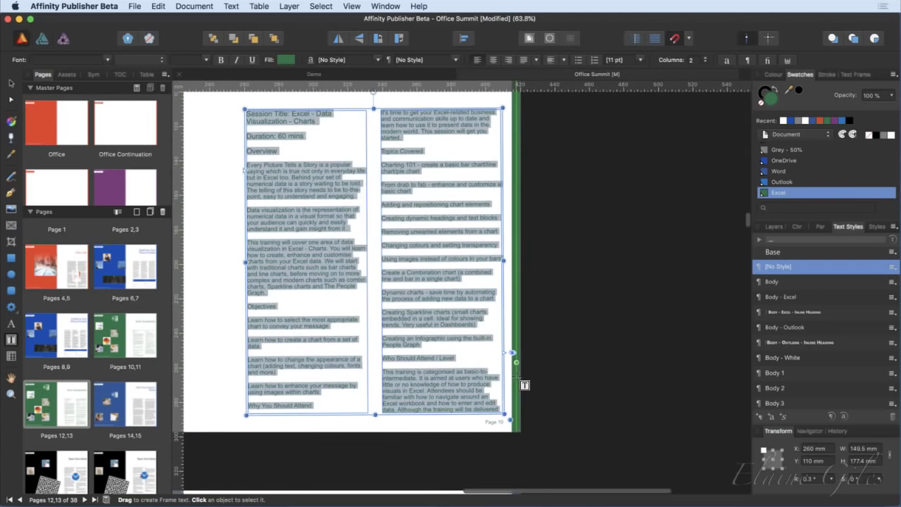
{"action": "scroll", "coordinate": [524, 385], "scroll_direction": "up", "scroll_amount": 5}
{"action": "scroll", "coordinate": [525, 386], "scroll_direction": "up", "scroll_amount": 6}
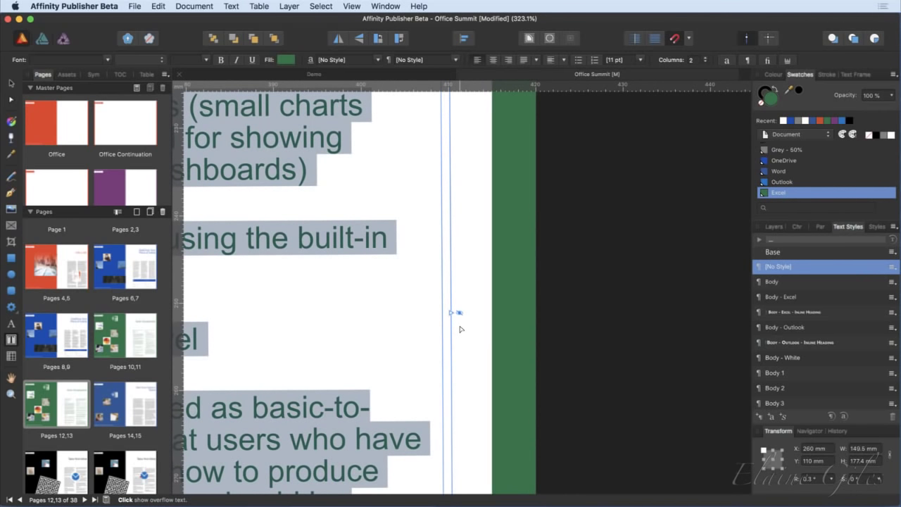
{"action": "scroll", "coordinate": [460, 329], "scroll_direction": "down", "scroll_amount": 6}
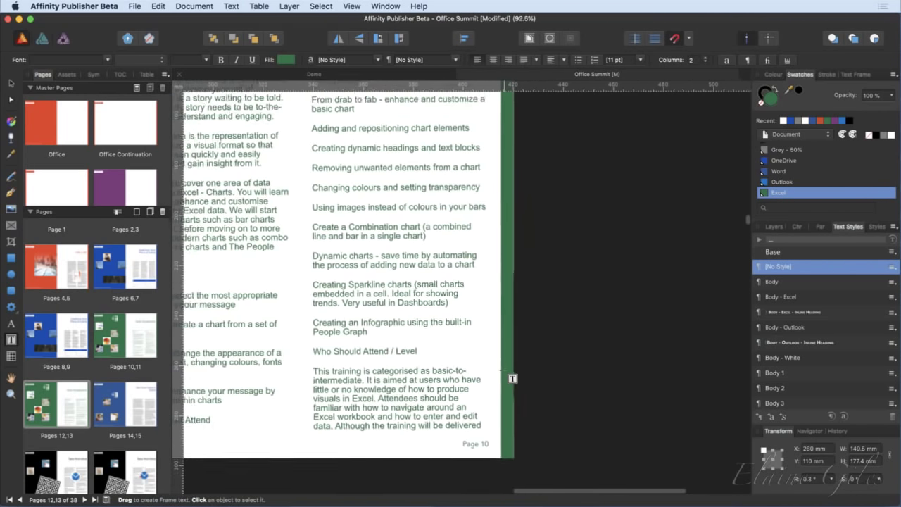
{"action": "left_click", "coordinate": [497, 360]}
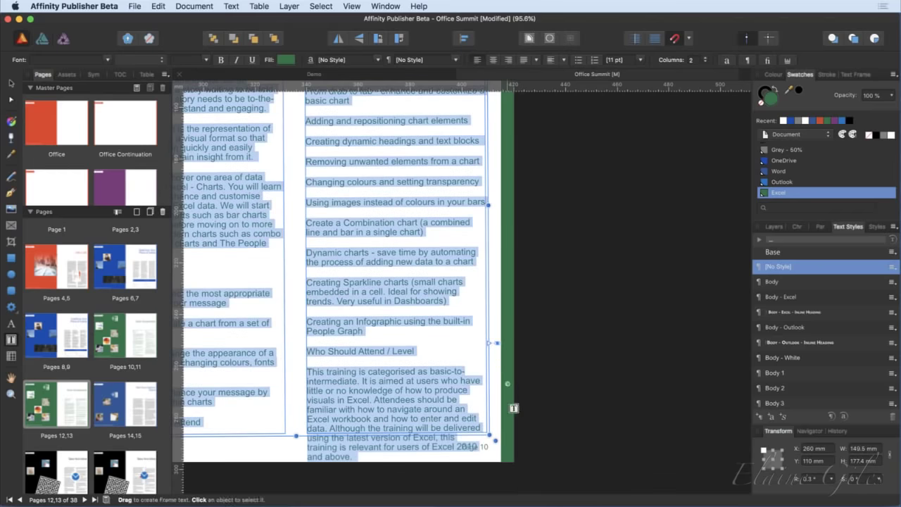
Examine the text overflowing the frame's lower edge, then hide the overflow and show it again.
{"action": "scroll", "coordinate": [422, 442], "scroll_direction": "down", "scroll_amount": 3}
{"action": "left_click", "coordinate": [356, 441]}
{"action": "scroll", "coordinate": [448, 344], "scroll_direction": "up", "scroll_amount": 15}
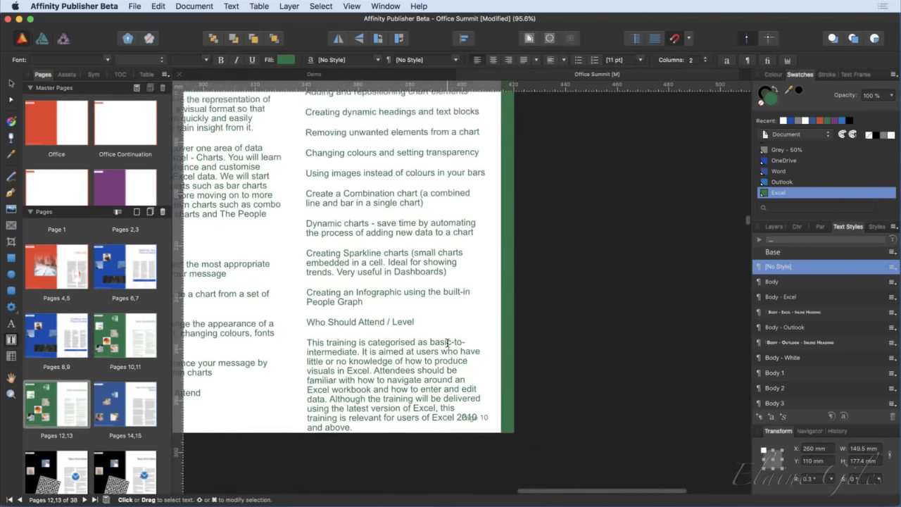
{"action": "scroll", "coordinate": [448, 344], "scroll_direction": "up", "scroll_amount": 2}
{"action": "key", "text": "super+a"}
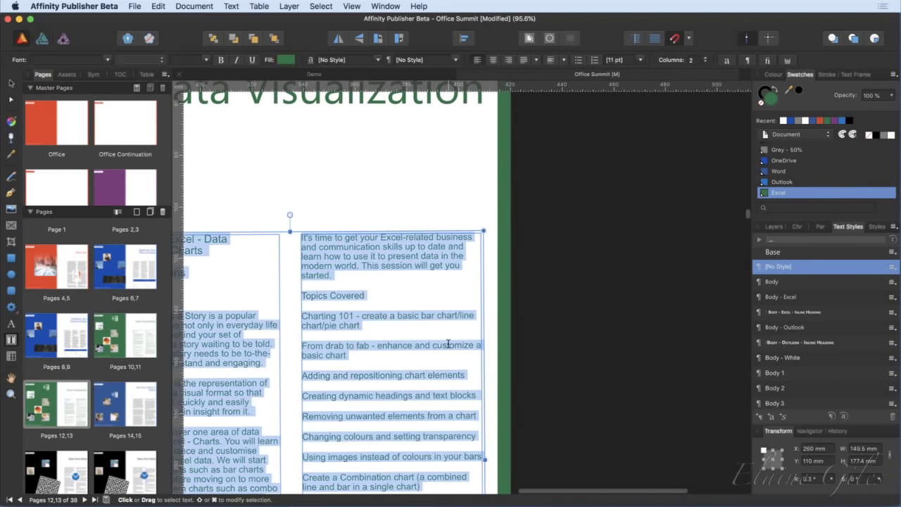
{"action": "scroll", "coordinate": [448, 344], "scroll_direction": "down", "scroll_amount": 15}
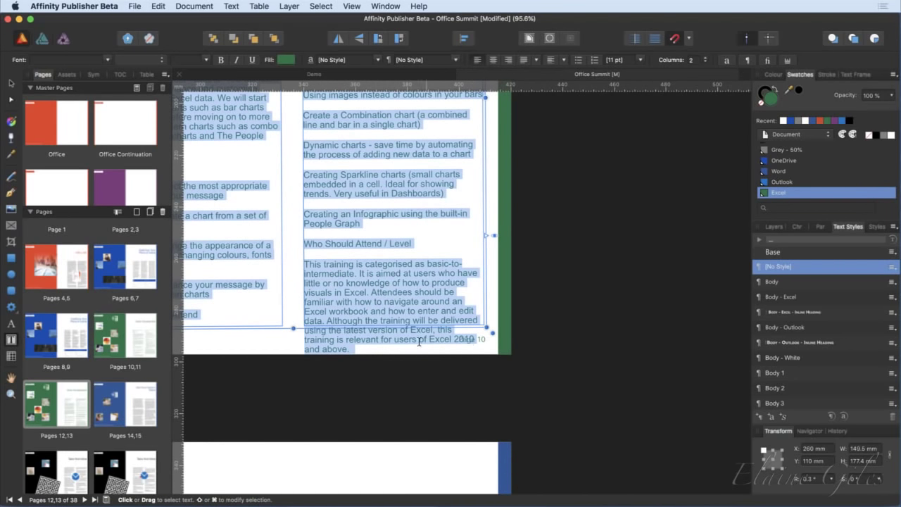
{"action": "left_click", "coordinate": [495, 251]}
{"action": "left_click", "coordinate": [495, 251]}
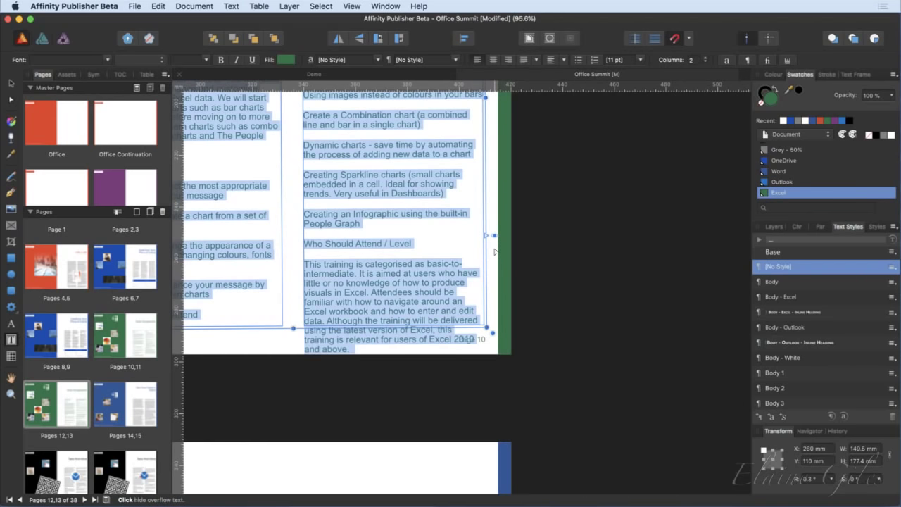
Flow the overflow text into a new linked frame about 75 x 73 mm on the pasteboard beside the page.
{"action": "scroll", "coordinate": [519, 305], "scroll_direction": "up", "scroll_amount": 2}
{"action": "scroll", "coordinate": [520, 305], "scroll_direction": "right", "scroll_amount": 2}
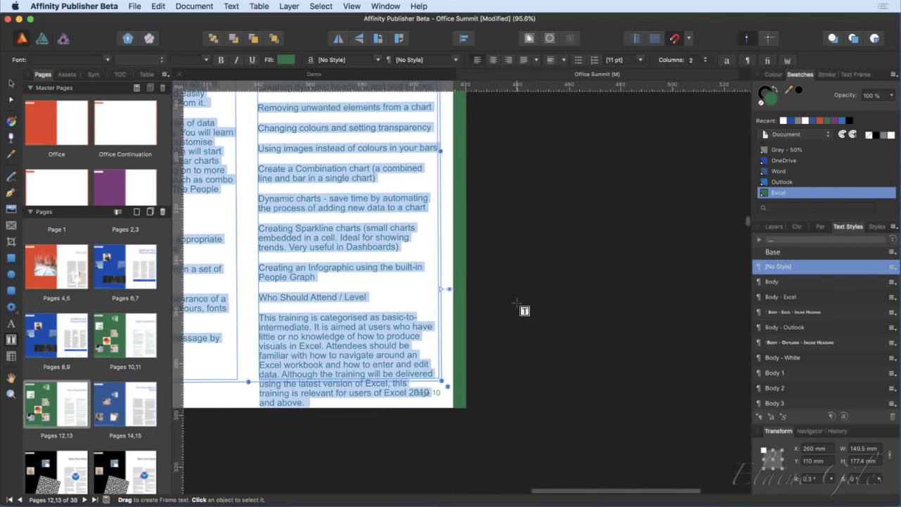
{"action": "left_click", "coordinate": [442, 305]}
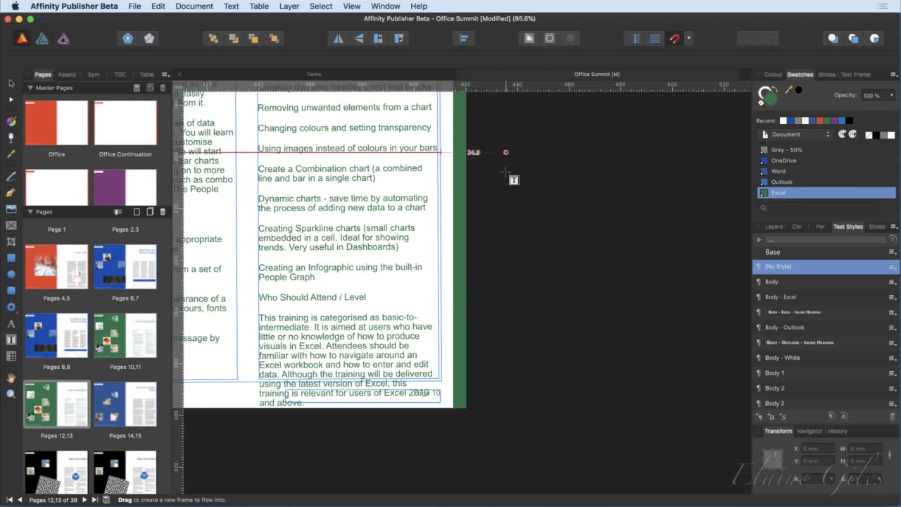
{"action": "left_click_drag", "start_coordinate": [506, 153], "coordinate": [698, 352]}
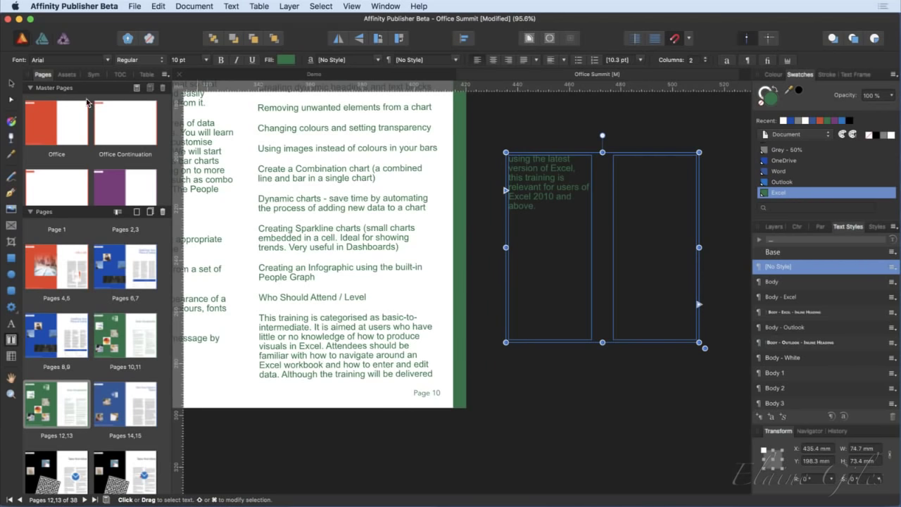
Extend the main two-column frame downwards to a height of 179 mm.
{"action": "left_click", "coordinate": [301, 324]}
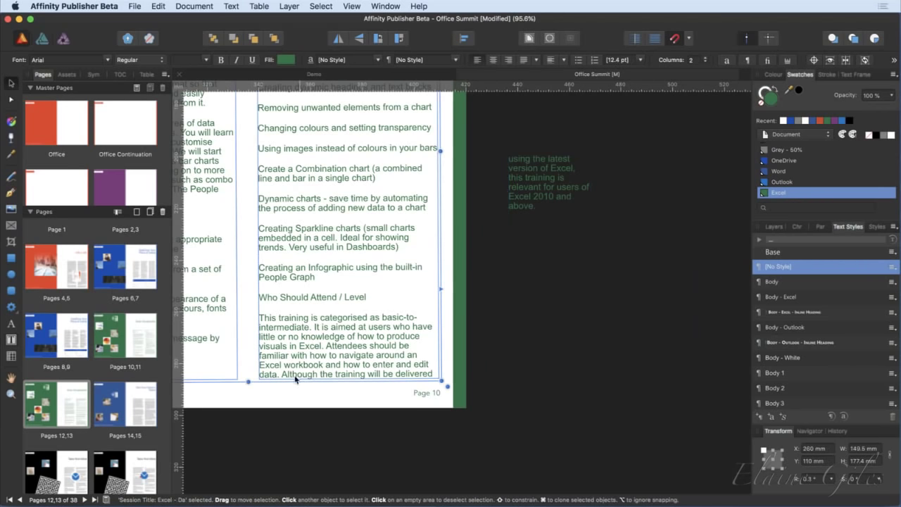
{"action": "mouse_move", "coordinate": [248, 387]}
{"action": "left_mouse_down"}
{"action": "mouse_move", "coordinate": [259, 278]}
{"action": "mouse_move", "coordinate": [255, 403]}
{"action": "mouse_move", "coordinate": [257, 394]}
{"action": "left_mouse_up"}
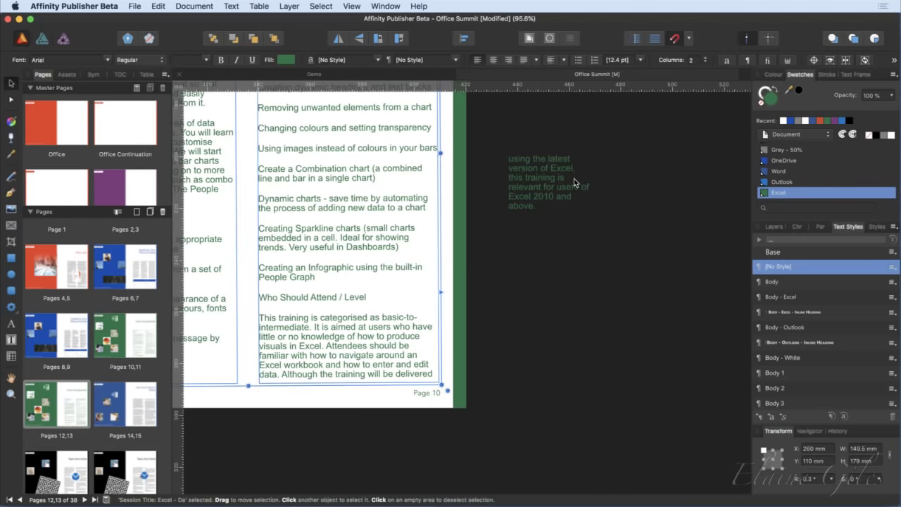
Delete the linked frame on the pasteboard and select the main frame with its overflow text hidden.
{"action": "left_click", "coordinate": [538, 179]}
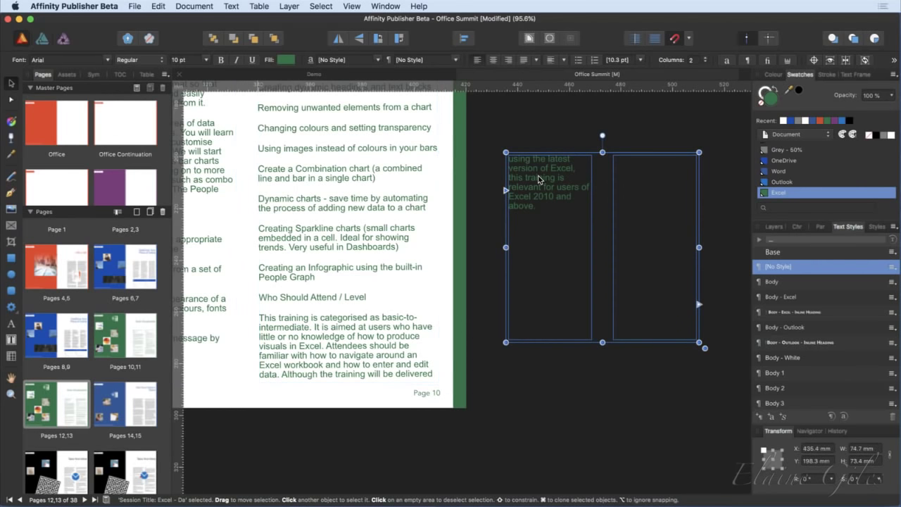
{"action": "key", "text": "Delete"}
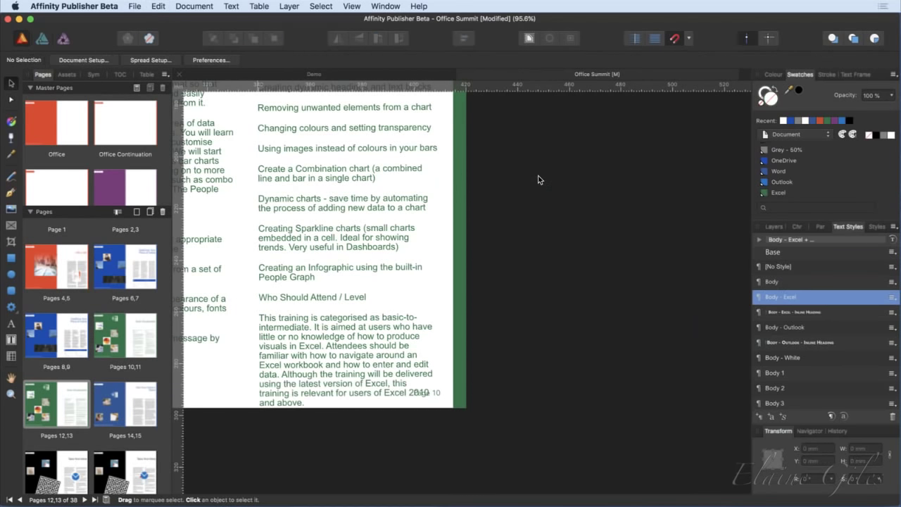
{"action": "left_click", "coordinate": [365, 351]}
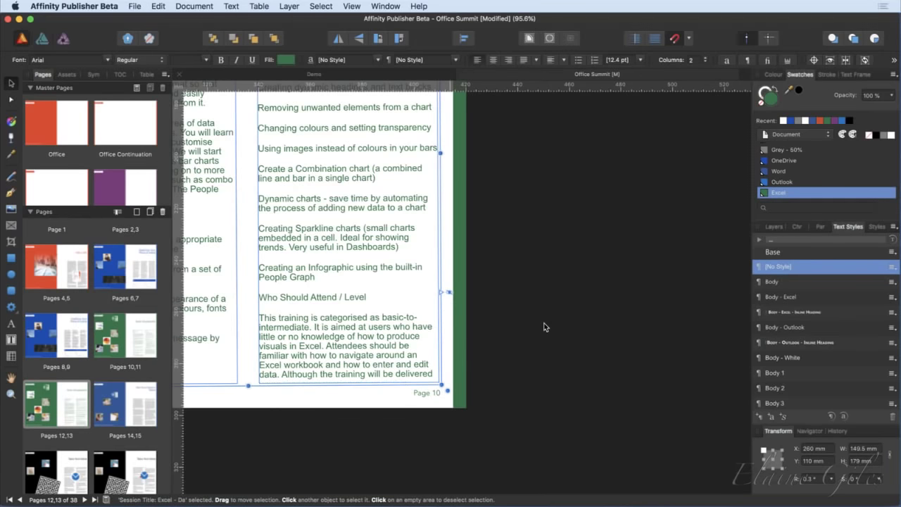
Turn the Topics Covered paragraphs, from Charting 101 to the People Graph line, into a bulleted list.
{"action": "scroll", "coordinate": [550, 322], "scroll_direction": "left", "scroll_amount": 6}
{"action": "scroll", "coordinate": [550, 322], "scroll_direction": "up", "scroll_amount": 2}
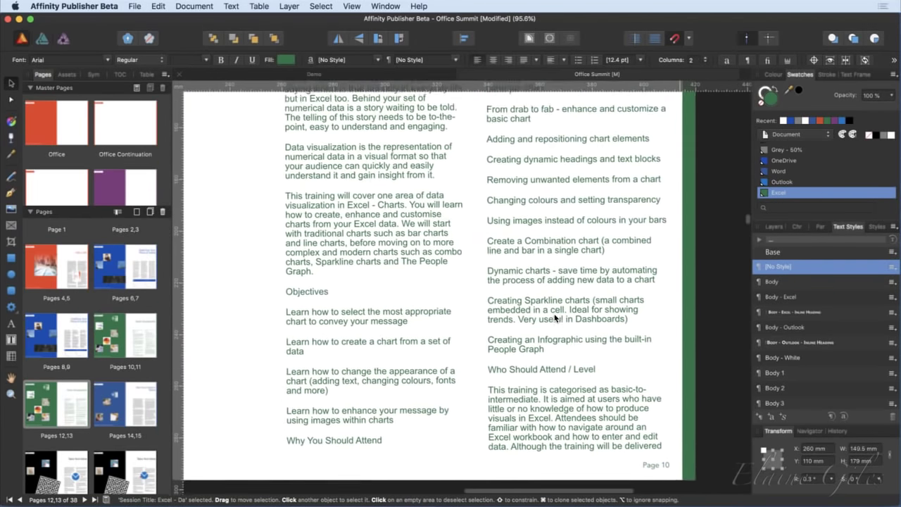
{"action": "scroll", "coordinate": [555, 318], "scroll_direction": "up", "scroll_amount": 5}
{"action": "scroll", "coordinate": [555, 318], "scroll_direction": "right", "scroll_amount": 1}
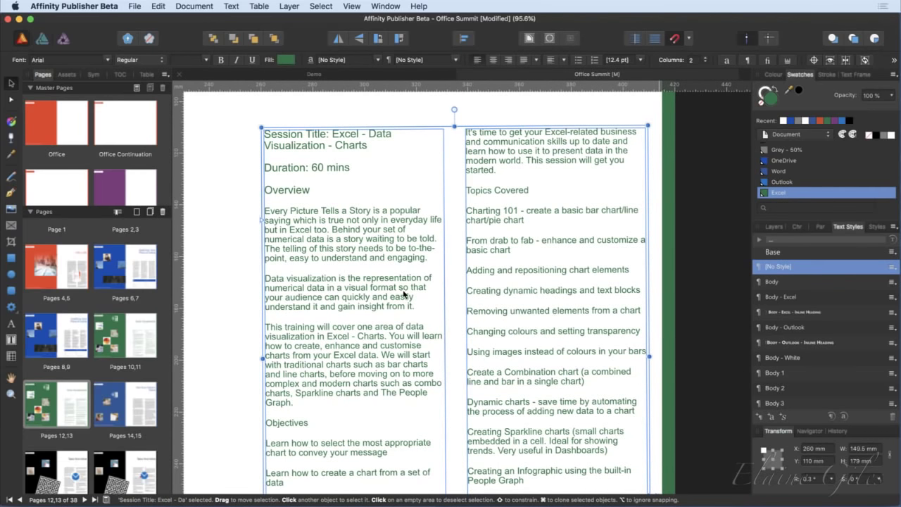
{"action": "scroll", "coordinate": [405, 294], "scroll_direction": "left", "scroll_amount": 1}
{"action": "scroll", "coordinate": [405, 295], "scroll_direction": "down", "scroll_amount": 2}
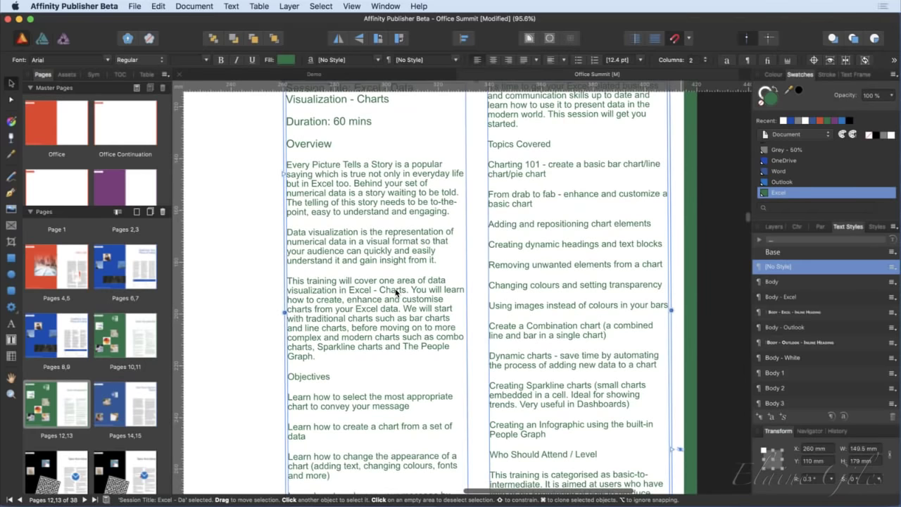
{"action": "scroll", "coordinate": [396, 292], "scroll_direction": "right", "scroll_amount": 1}
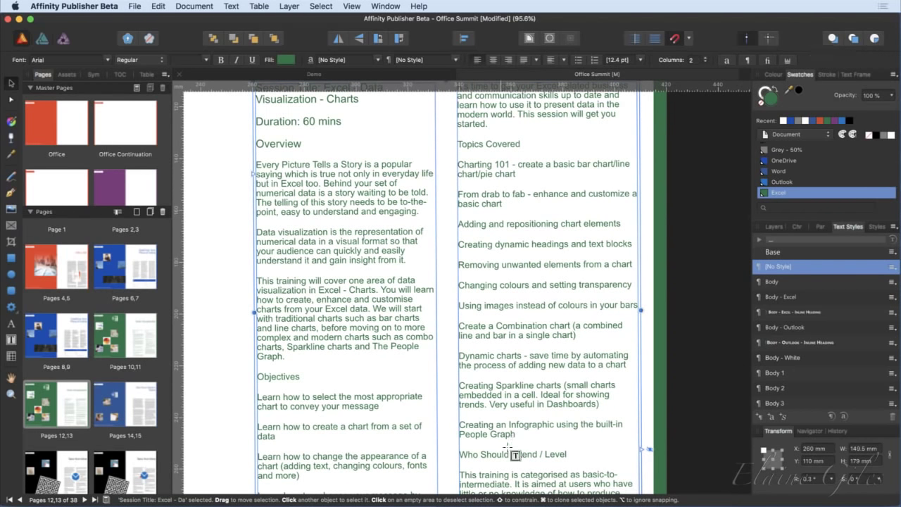
{"action": "left_click_drag", "start_coordinate": [516, 434], "coordinate": [458, 173]}
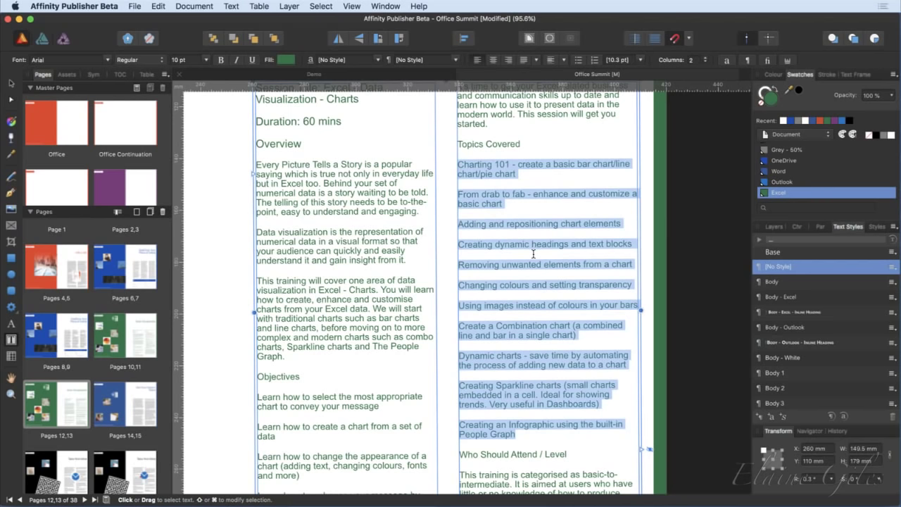
{"action": "left_click", "coordinate": [579, 61]}
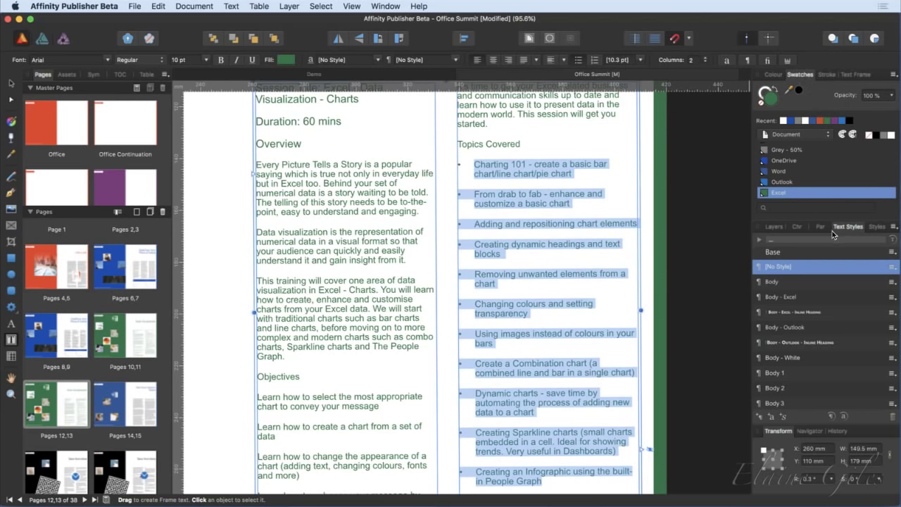
Reduce the space after the bulleted paragraphs to 4 pt and check the fit at the frame's lower edge.
{"action": "left_click", "coordinate": [799, 227]}
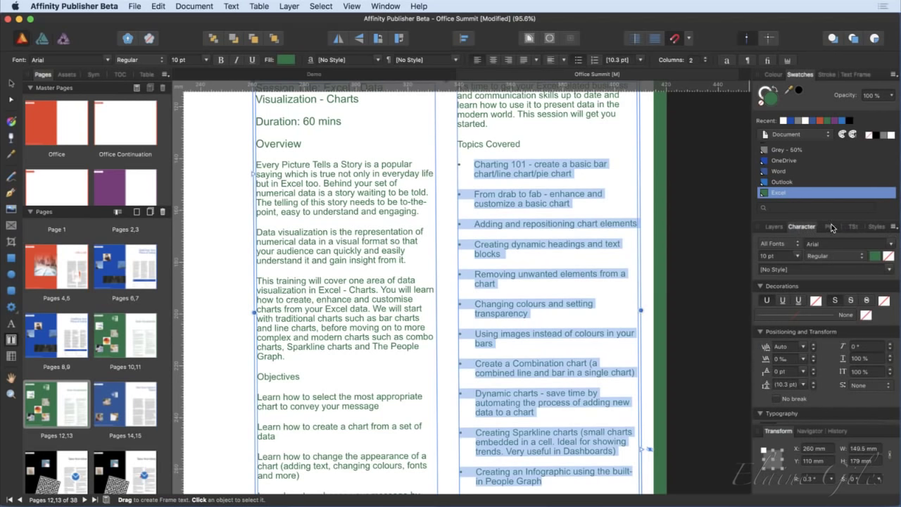
{"action": "left_click", "coordinate": [822, 227]}
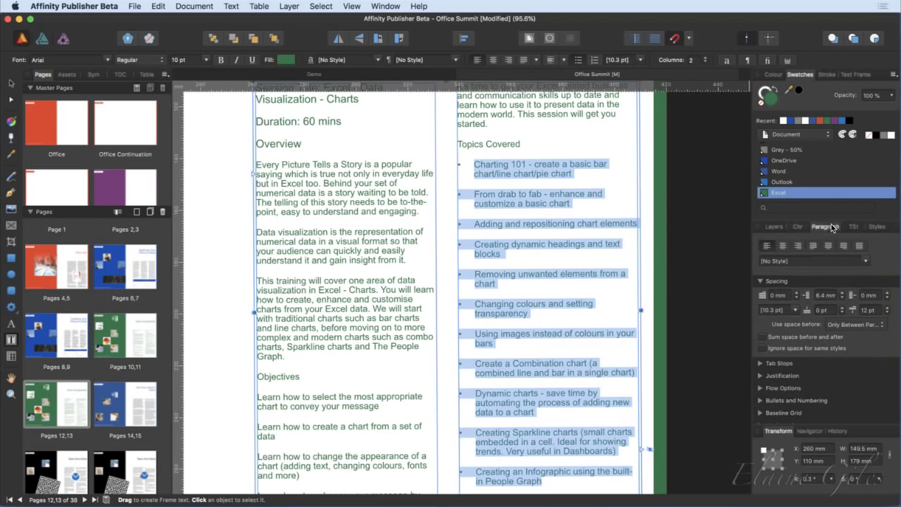
{"action": "left_click", "coordinate": [888, 313]}
{"action": "left_click", "coordinate": [888, 314]}
{"action": "left_click", "coordinate": [888, 313]}
{"action": "left_click", "coordinate": [889, 314]}
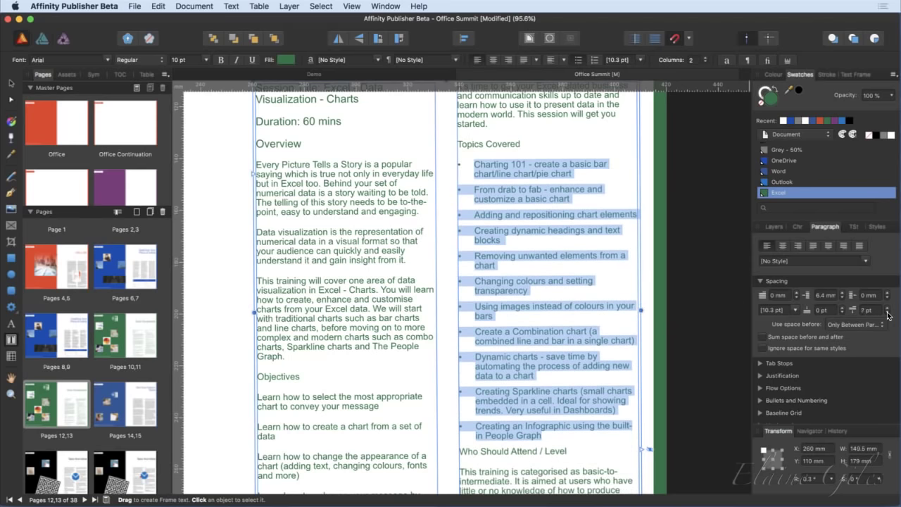
{"action": "left_click", "coordinate": [888, 313]}
{"action": "left_click", "coordinate": [888, 313]}
{"action": "left_click", "coordinate": [888, 314]}
{"action": "left_click", "coordinate": [888, 314]}
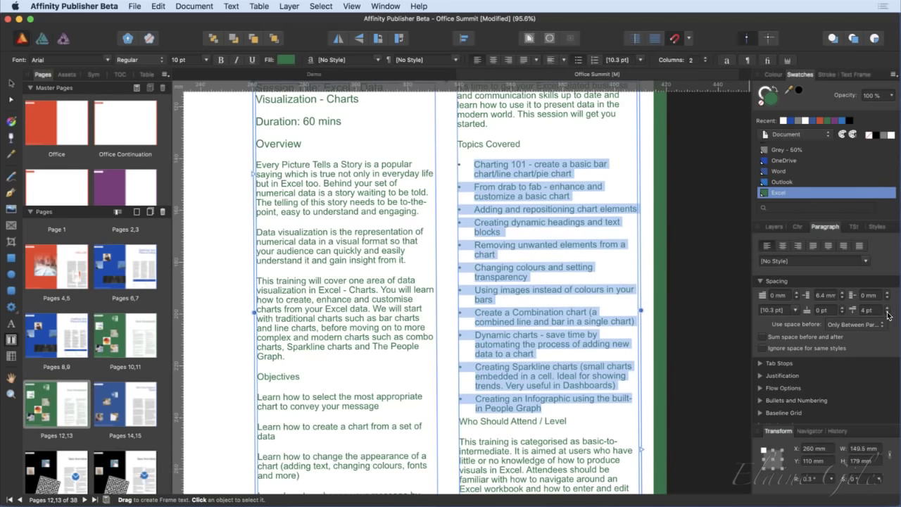
{"action": "left_click", "coordinate": [669, 422]}
{"action": "scroll", "coordinate": [669, 423], "scroll_direction": "down", "scroll_amount": 3}
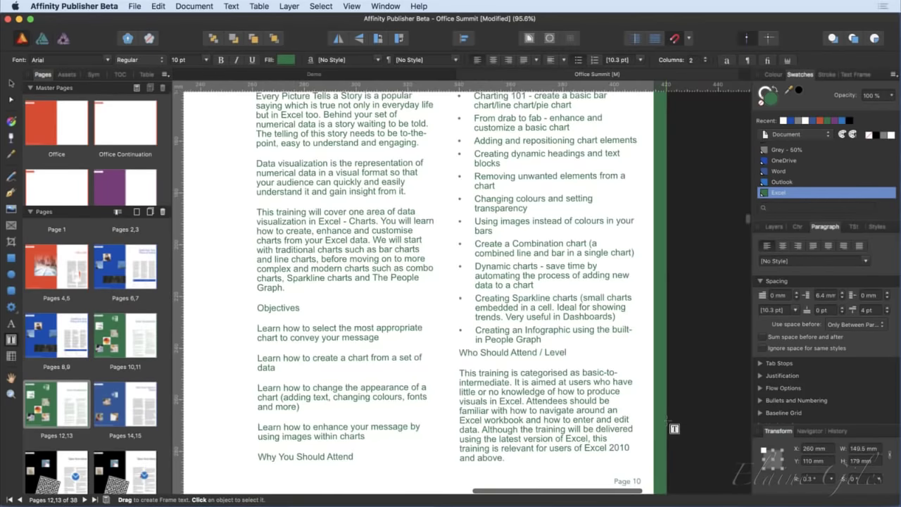
{"action": "scroll", "coordinate": [673, 428], "scroll_direction": "down", "scroll_amount": 1}
{"action": "left_click", "coordinate": [525, 440]}
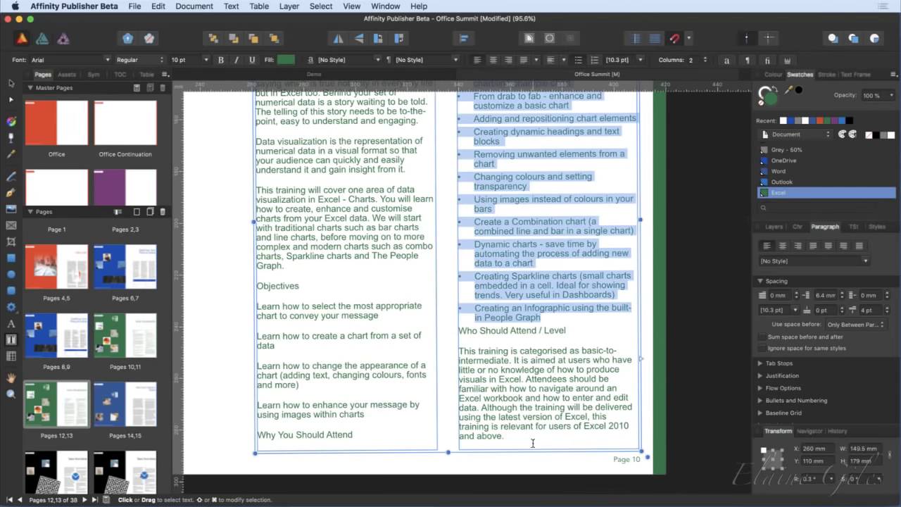
Highlight the Topics Covered, Objectives and Who Should Attend / Level headings one after another to compare their formatting.
{"action": "scroll", "coordinate": [707, 391], "scroll_direction": "up", "scroll_amount": 5}
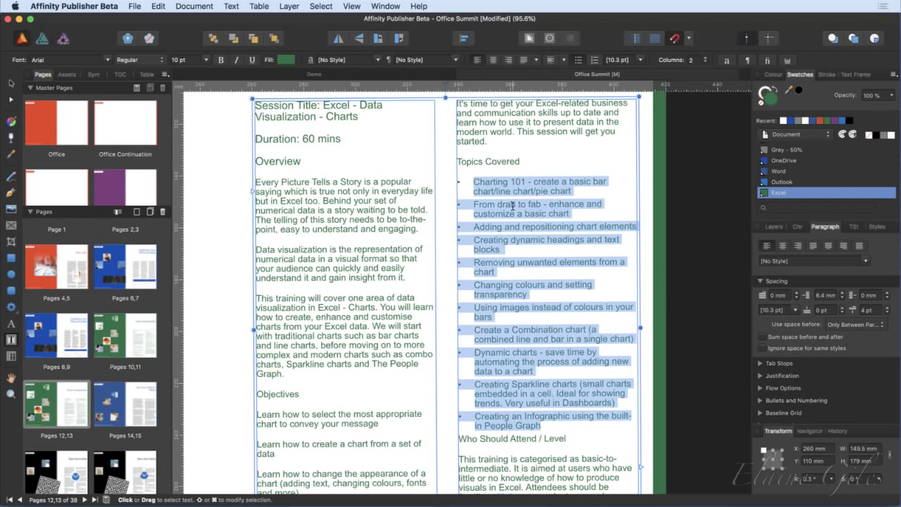
{"action": "left_click", "coordinate": [507, 168]}
{"action": "left_click_drag", "start_coordinate": [523, 167], "coordinate": [458, 167]}
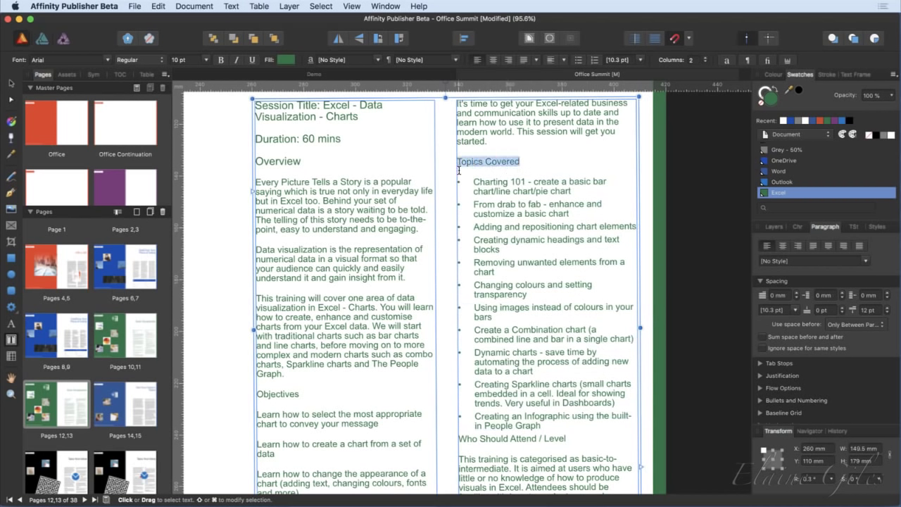
{"action": "left_click", "coordinate": [281, 396]}
{"action": "double_click", "coordinate": [281, 396]}
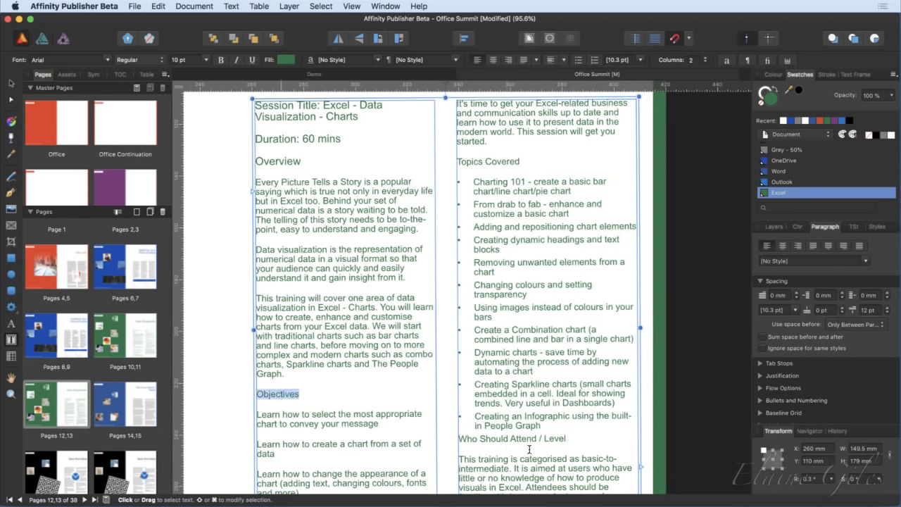
{"action": "left_click", "coordinate": [565, 442]}
{"action": "left_click_drag", "start_coordinate": [567, 442], "coordinate": [456, 442]}
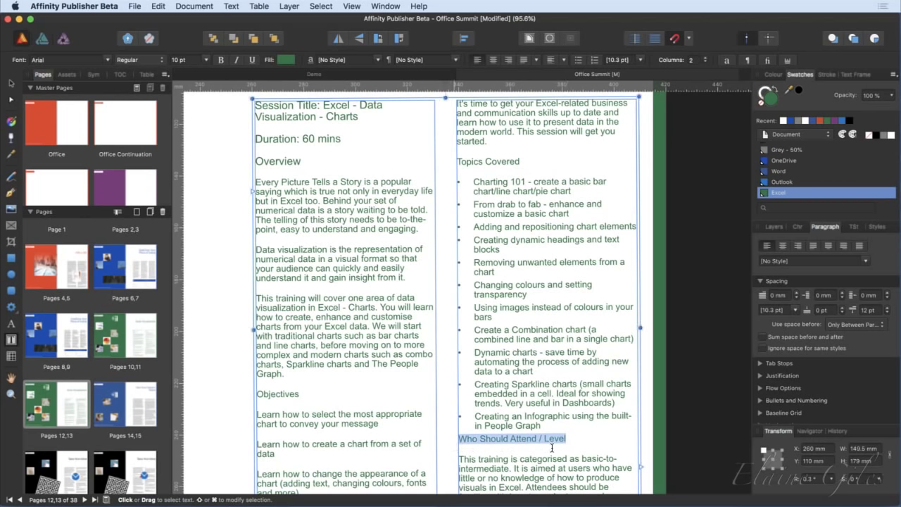
Apply small caps to the Overview heading in the first column.
{"action": "scroll", "coordinate": [552, 448], "scroll_direction": "up", "scroll_amount": 1}
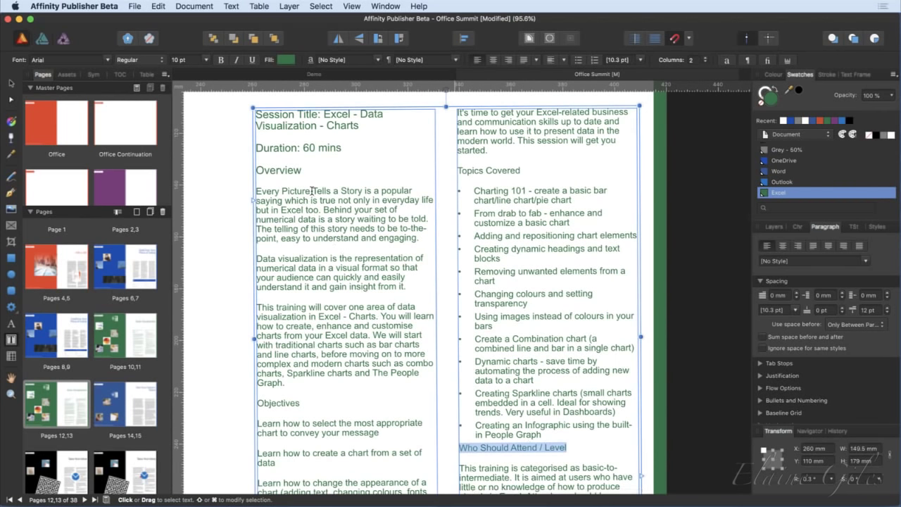
{"action": "double_click", "coordinate": [280, 172]}
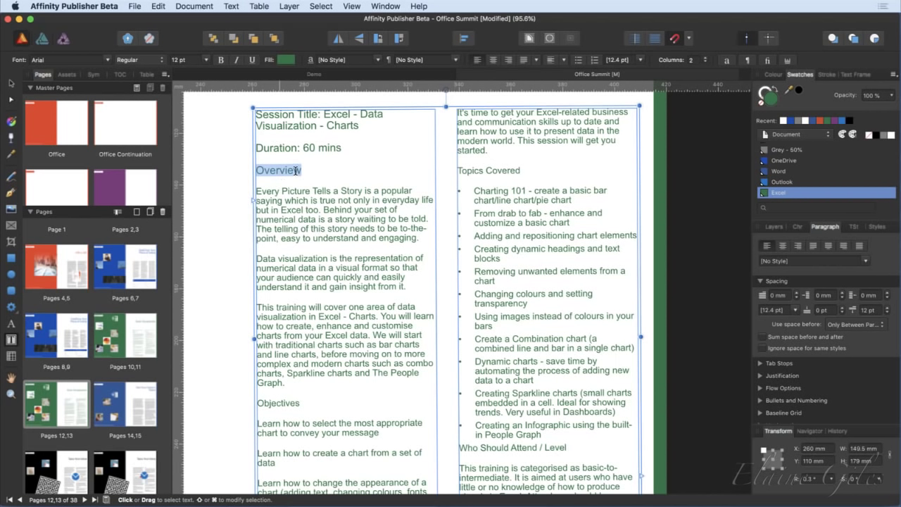
{"action": "left_click", "coordinate": [798, 227]}
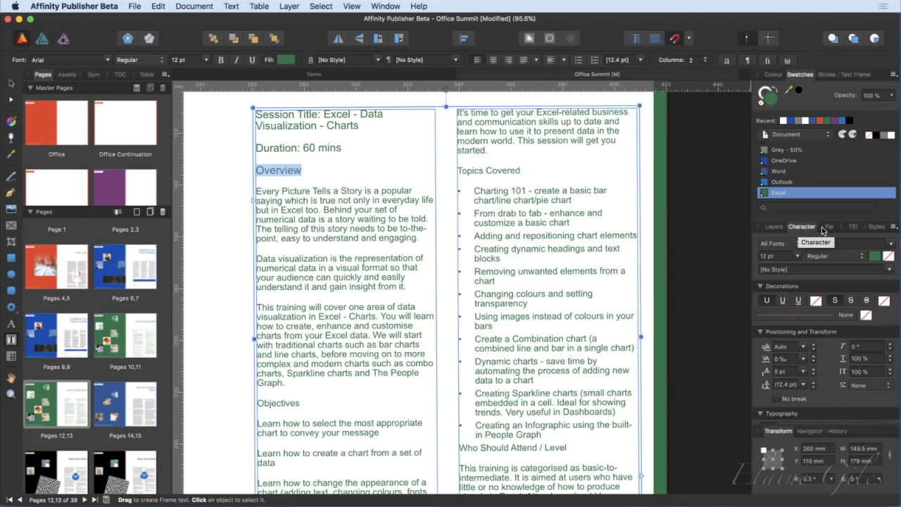
{"action": "left_click", "coordinate": [829, 227]}
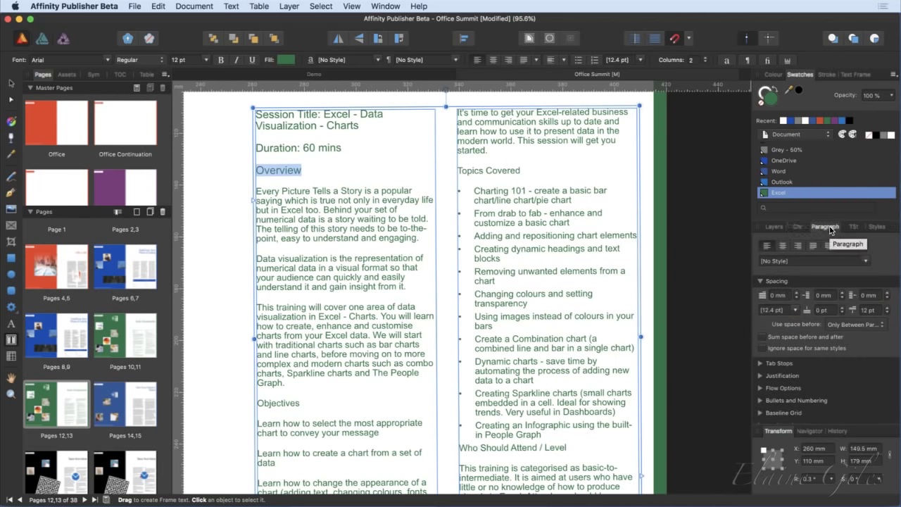
{"action": "left_click", "coordinate": [797, 224]}
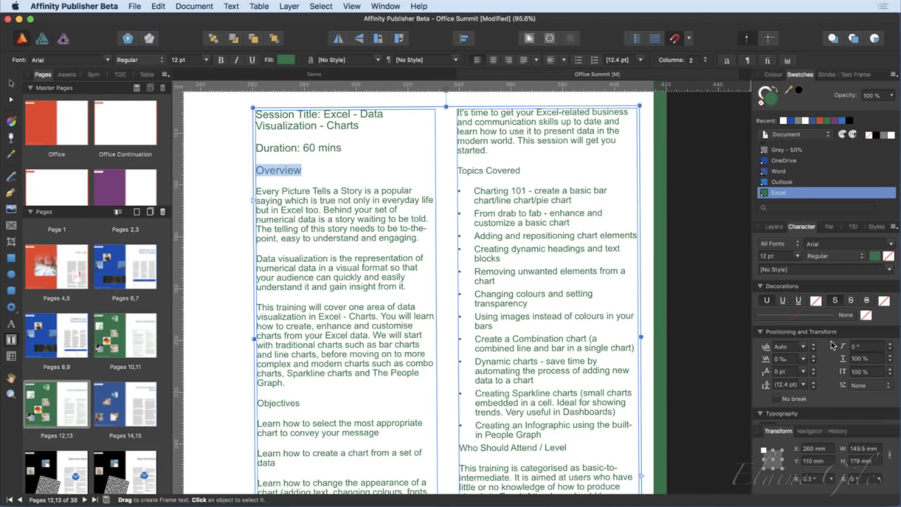
{"action": "scroll", "coordinate": [826, 333], "scroll_direction": "down", "scroll_amount": 2}
{"action": "scroll", "coordinate": [826, 333], "scroll_direction": "up", "scroll_amount": 2}
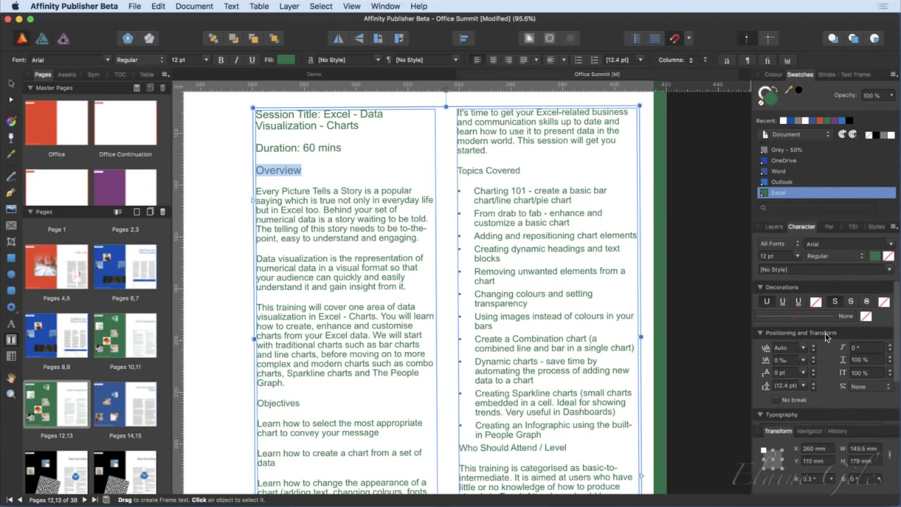
{"action": "scroll", "coordinate": [815, 315], "scroll_direction": "down", "scroll_amount": 2}
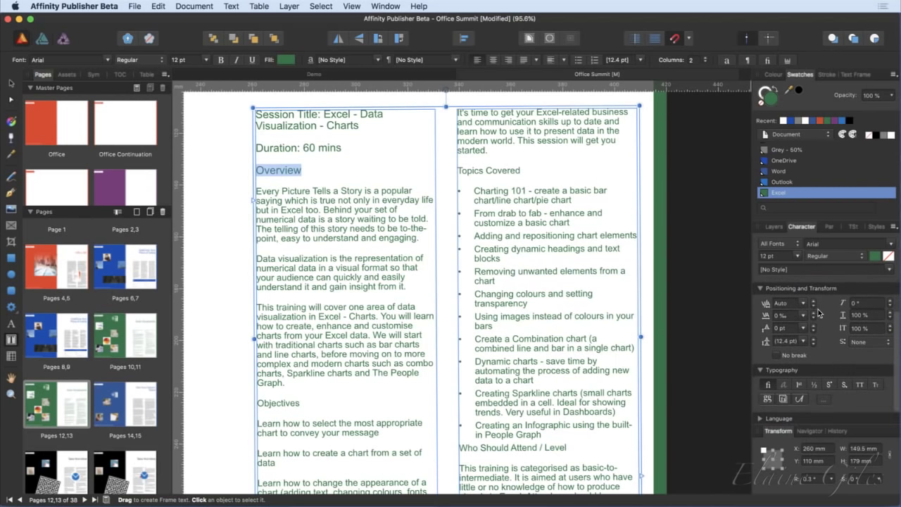
{"action": "scroll", "coordinate": [820, 310], "scroll_direction": "down", "scroll_amount": 2}
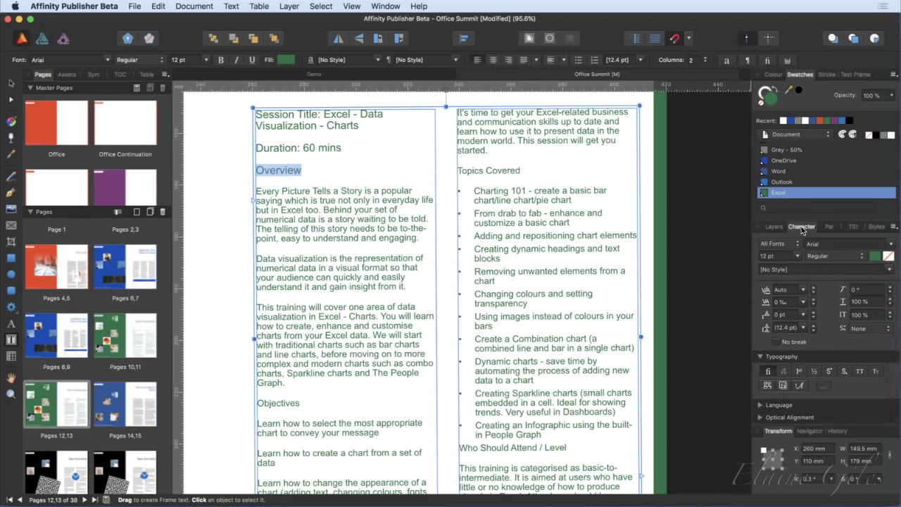
{"action": "left_click", "coordinate": [876, 373]}
Reduce the space after the Overview heading paragraph to 6 pt.
{"action": "left_click", "coordinate": [830, 227]}
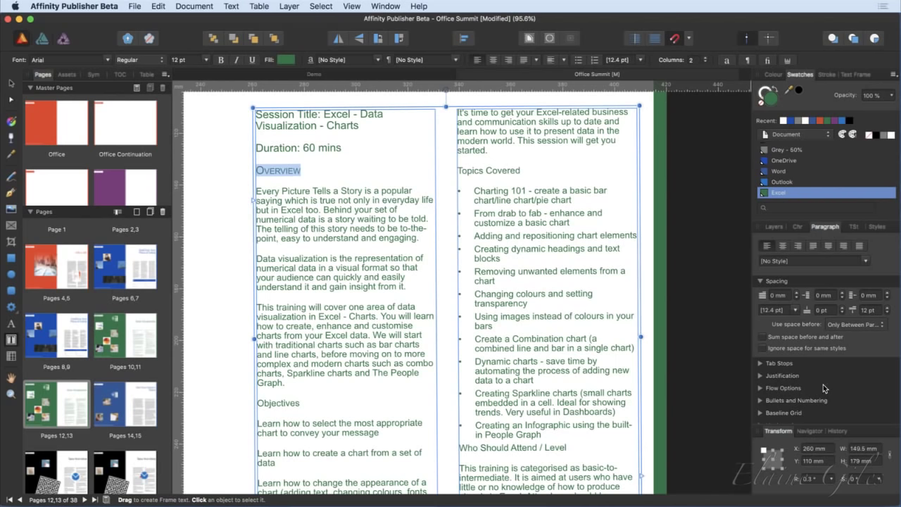
{"action": "left_click", "coordinate": [888, 312]}
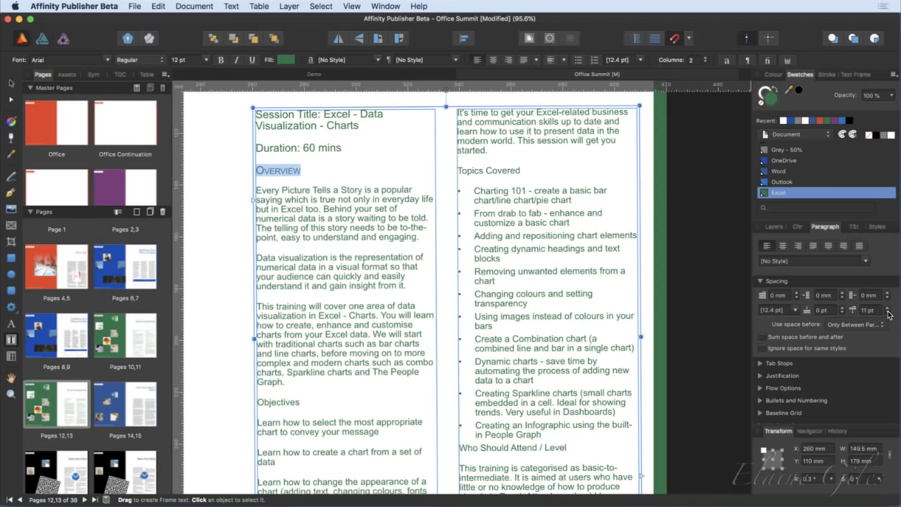
{"action": "left_click", "coordinate": [888, 312]}
{"action": "left_click", "coordinate": [888, 313]}
{"action": "left_click", "coordinate": [888, 313]}
{"action": "left_click", "coordinate": [888, 314]}
{"action": "left_click", "coordinate": [888, 314]}
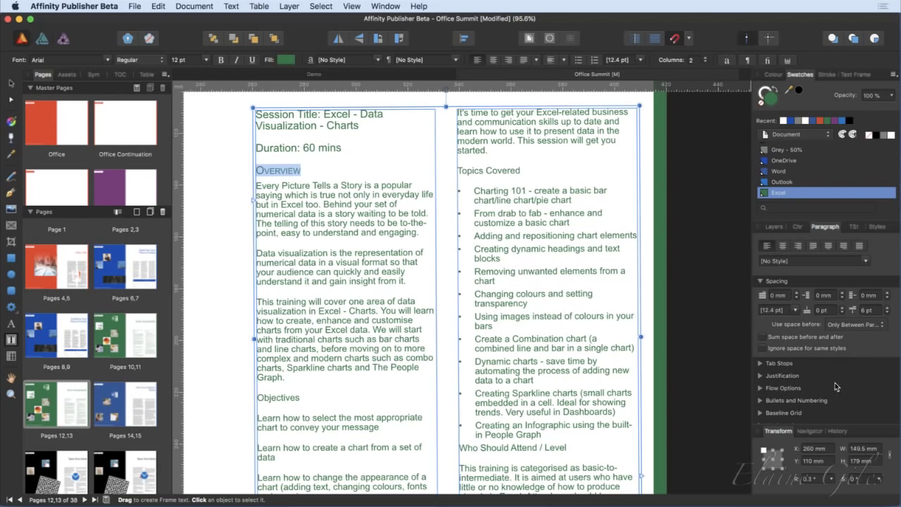
Add a paragraph decoration line along the left side of the Overview heading and inspect it up close.
{"action": "scroll", "coordinate": [790, 370], "scroll_direction": "down", "scroll_amount": 3}
{"action": "scroll", "coordinate": [789, 368], "scroll_direction": "down", "scroll_amount": 2}
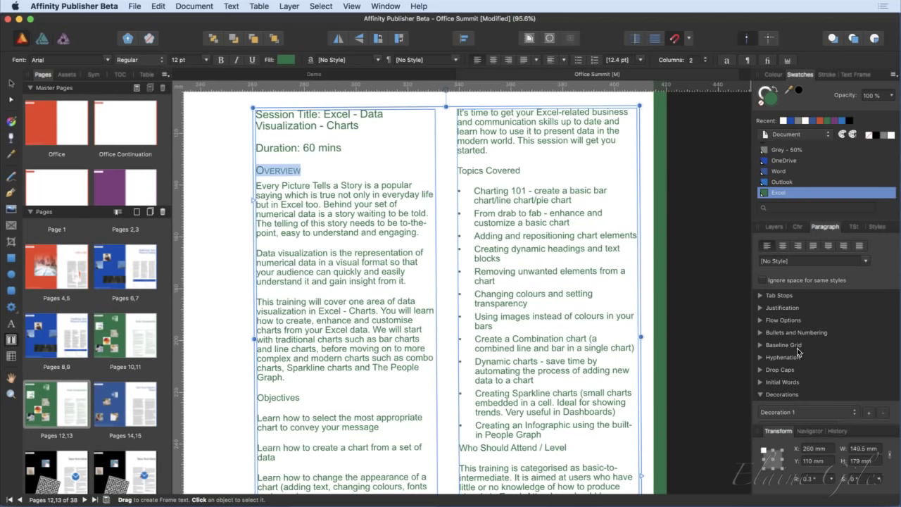
{"action": "scroll", "coordinate": [800, 353], "scroll_direction": "down", "scroll_amount": 3}
{"action": "scroll", "coordinate": [800, 353], "scroll_direction": "down", "scroll_amount": 2}
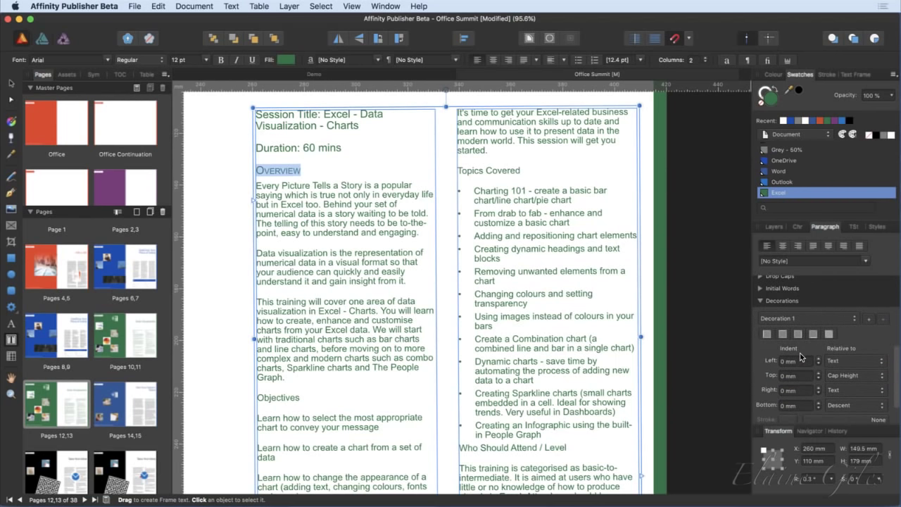
{"action": "left_click", "coordinate": [768, 335]}
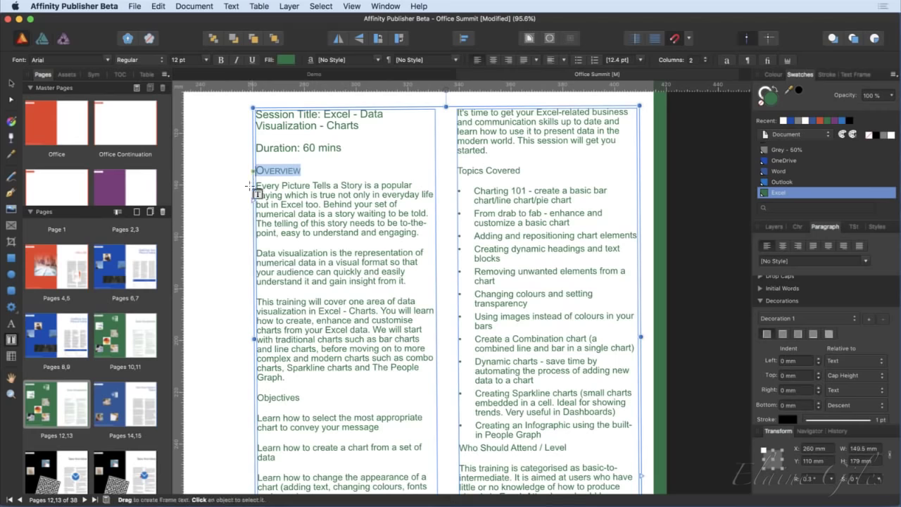
{"action": "scroll", "coordinate": [250, 186], "scroll_direction": "up", "scroll_amount": 2}
{"action": "scroll", "coordinate": [250, 186], "scroll_direction": "up", "scroll_amount": 8}
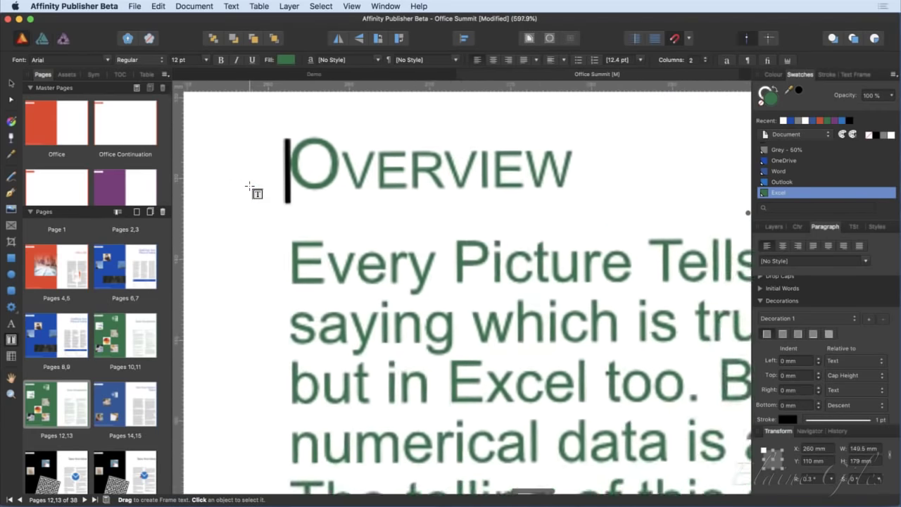
{"action": "scroll", "coordinate": [250, 186], "scroll_direction": "up", "scroll_amount": 3}
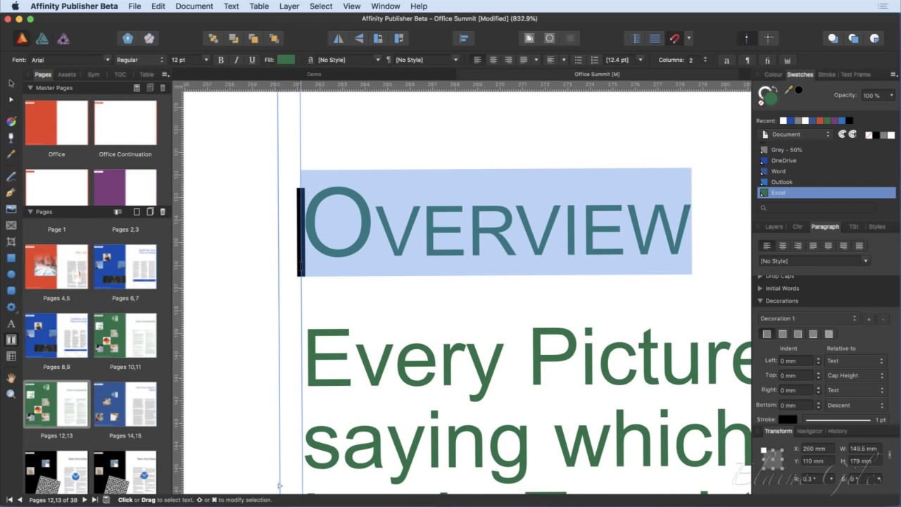
Offset the Overview heading's decoration line from the text with a left indent of -1 mm.
{"action": "left_click", "coordinate": [819, 357]}
{"action": "left_click", "coordinate": [819, 356]}
{"action": "left_click", "coordinate": [819, 356]}
{"action": "left_click", "coordinate": [819, 356]}
{"action": "left_click", "coordinate": [819, 356]}
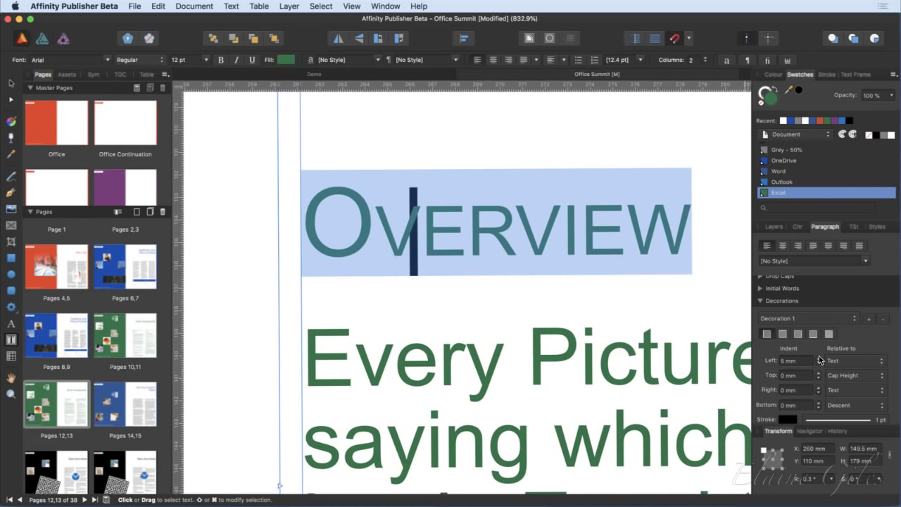
{"action": "left_click", "coordinate": [819, 364]}
{"action": "left_click", "coordinate": [819, 365]}
{"action": "left_click", "coordinate": [819, 365]}
{"action": "left_click", "coordinate": [819, 364]}
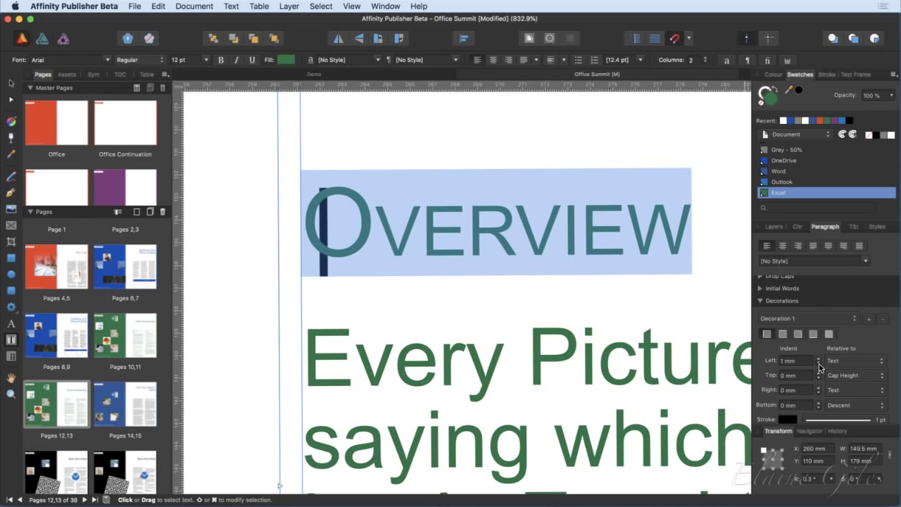
{"action": "left_click", "coordinate": [819, 364]}
{"action": "left_click", "coordinate": [819, 364]}
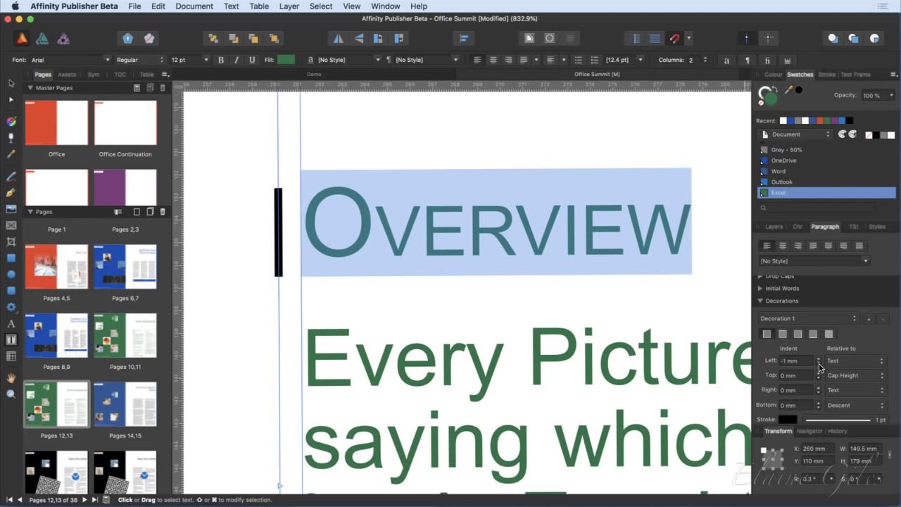
Colour the decoration line's stroke with the document's Excel green swatch.
{"action": "left_click", "coordinate": [789, 419]}
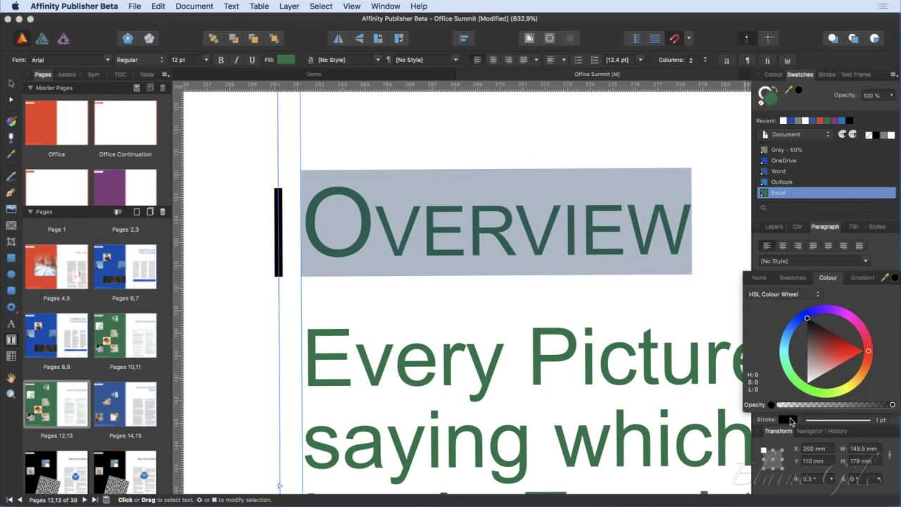
{"action": "left_click", "coordinate": [792, 278]}
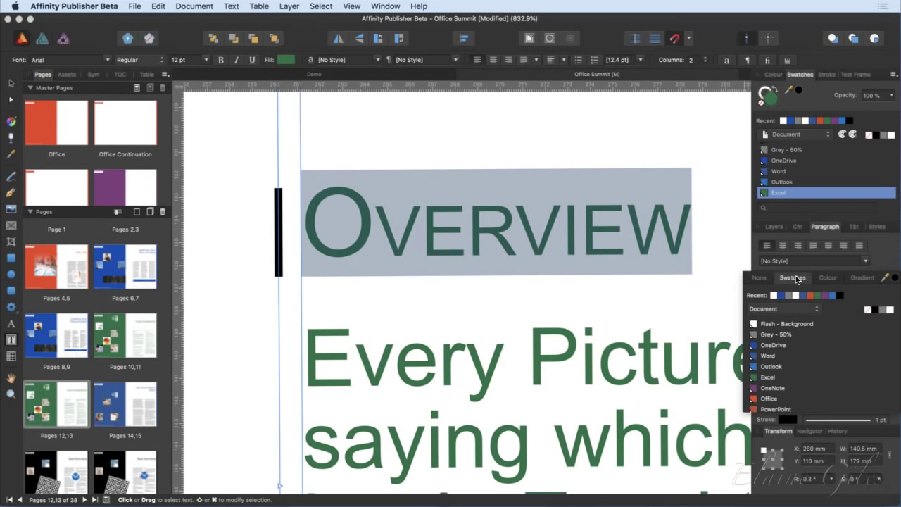
{"action": "left_click", "coordinate": [760, 379]}
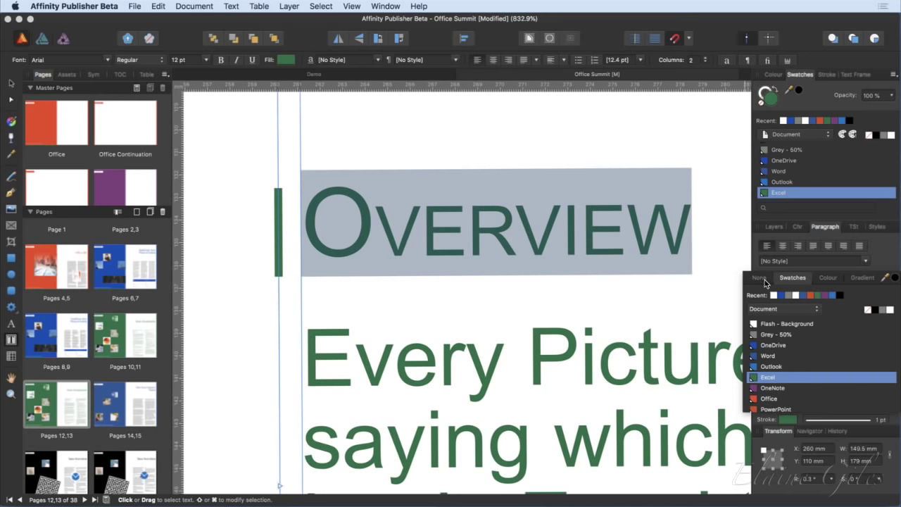
Set the decoration line's width to 2 pt, compare the cap styles and give it a square cap.
{"action": "scroll", "coordinate": [829, 383], "scroll_direction": "down", "scroll_amount": 2}
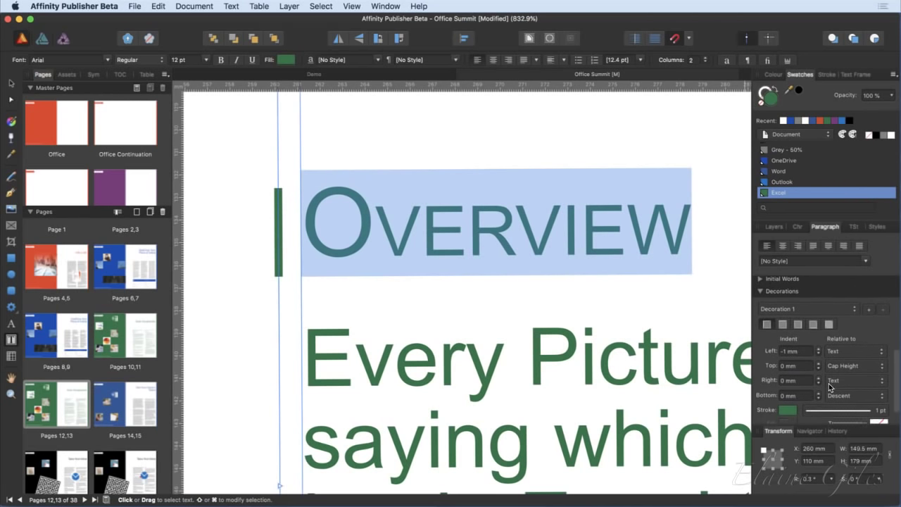
{"action": "scroll", "coordinate": [829, 383], "scroll_direction": "down", "scroll_amount": 2}
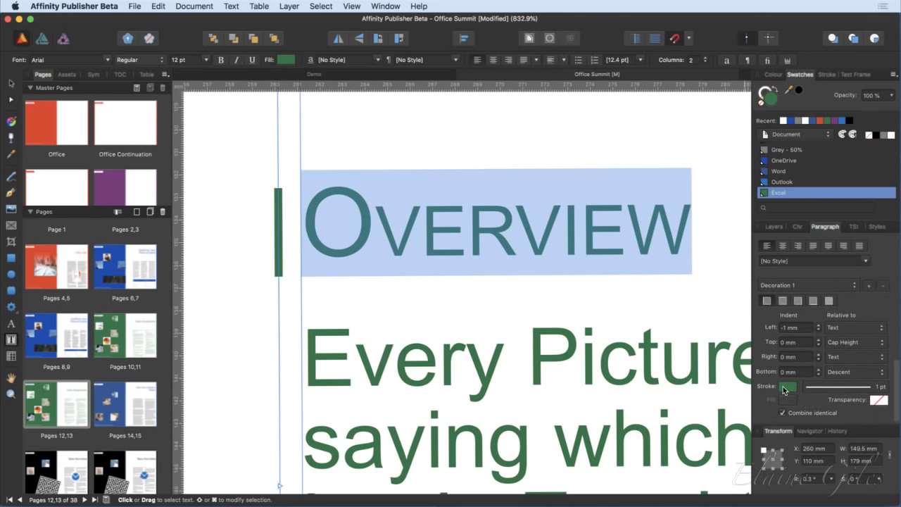
{"action": "left_click", "coordinate": [829, 388]}
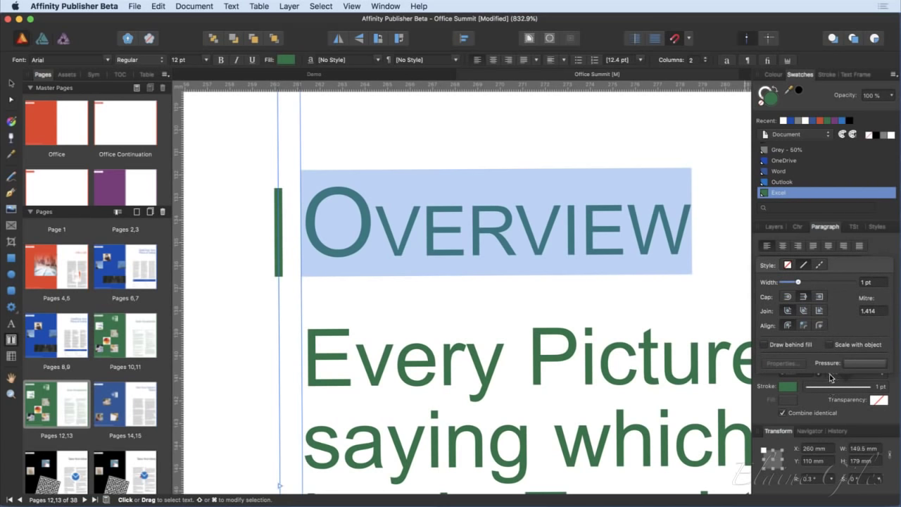
{"action": "mouse_move", "coordinate": [801, 282]}
{"action": "left_mouse_down"}
{"action": "mouse_move", "coordinate": [820, 282]}
{"action": "mouse_move", "coordinate": [801, 283]}
{"action": "left_mouse_up"}
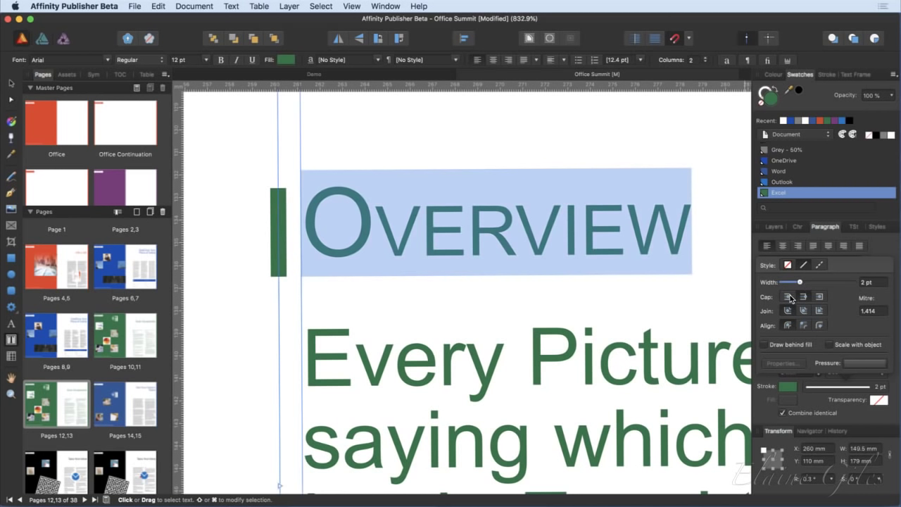
{"action": "left_click", "coordinate": [789, 296]}
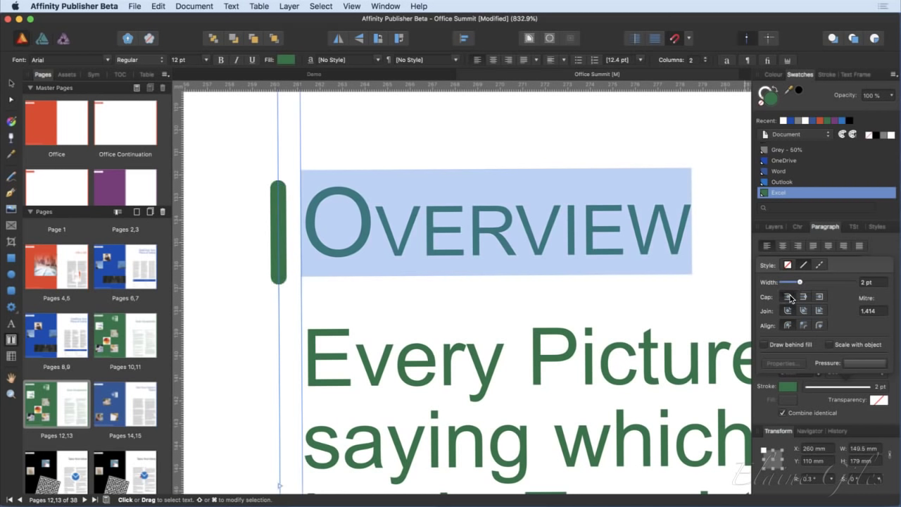
{"action": "left_click", "coordinate": [803, 296]}
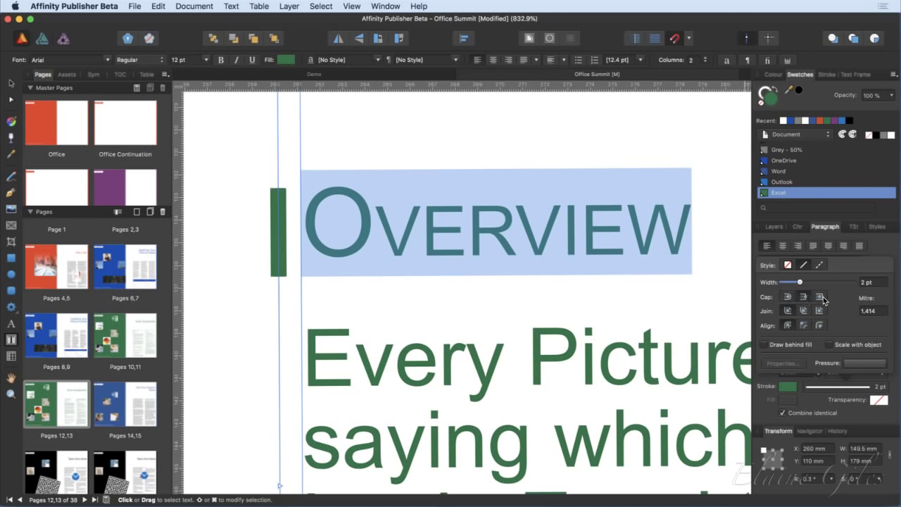
{"action": "left_click", "coordinate": [820, 297]}
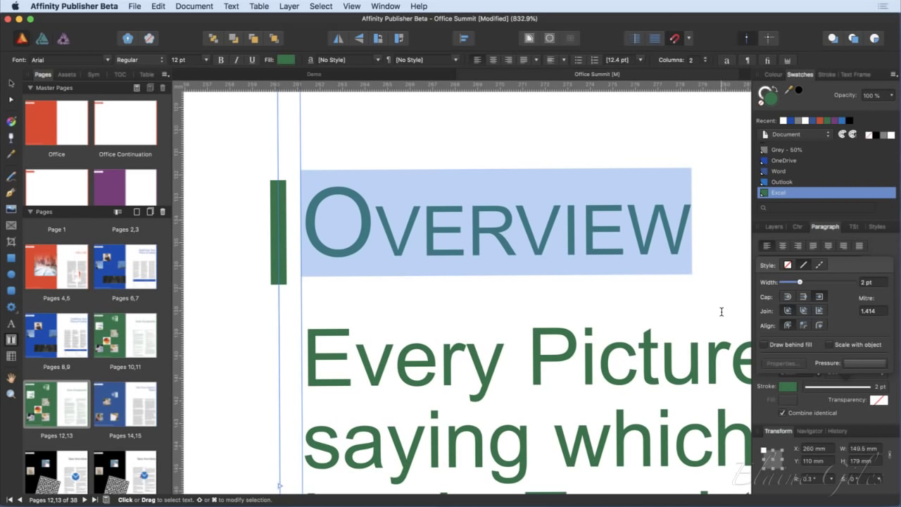
Try out a tapered pressure profile on the decoration line by adding a midpoint and lowering the ends of the curve.
{"action": "left_click", "coordinate": [851, 365]}
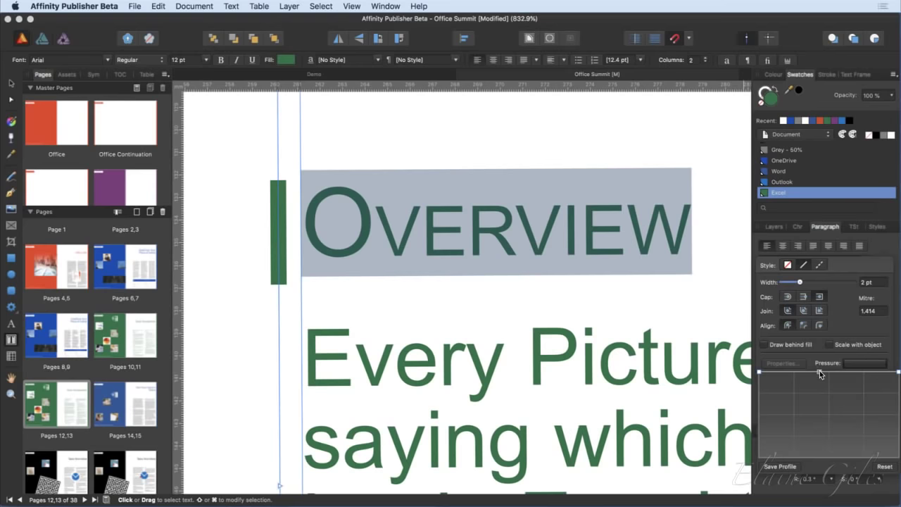
{"action": "left_click", "coordinate": [820, 371]}
{"action": "left_click", "coordinate": [761, 371]}
{"action": "left_click", "coordinate": [821, 371]}
{"action": "left_click", "coordinate": [898, 371]}
{"action": "mouse_move", "coordinate": [898, 372]}
{"action": "left_mouse_down"}
{"action": "mouse_move", "coordinate": [898, 395]}
{"action": "mouse_move", "coordinate": [896, 373]}
{"action": "left_mouse_up"}
{"action": "mouse_move", "coordinate": [821, 373]}
{"action": "left_mouse_down"}
{"action": "mouse_move", "coordinate": [837, 374]}
{"action": "mouse_move", "coordinate": [799, 383]}
{"action": "mouse_move", "coordinate": [832, 373]}
{"action": "mouse_move", "coordinate": [884, 391]}
{"action": "mouse_move", "coordinate": [823, 367]}
{"action": "left_mouse_up"}
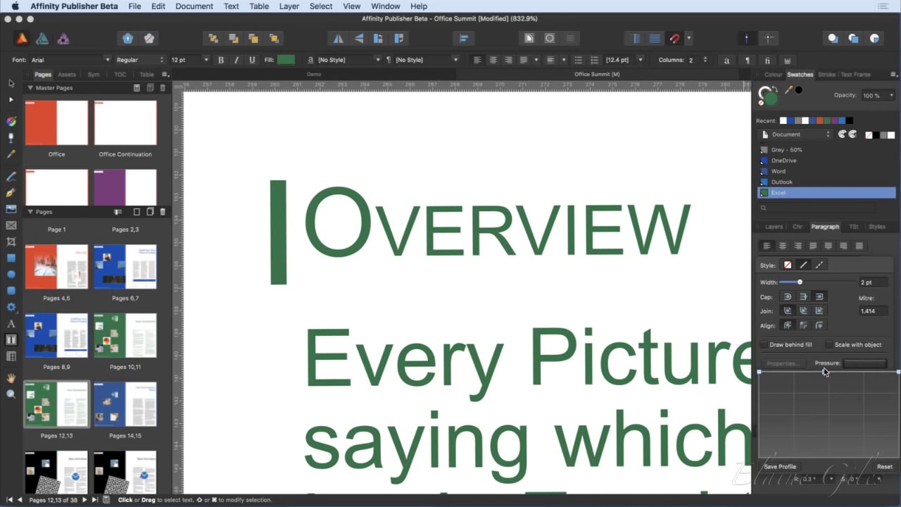
{"action": "left_click_drag", "start_coordinate": [760, 373], "coordinate": [759, 468]}
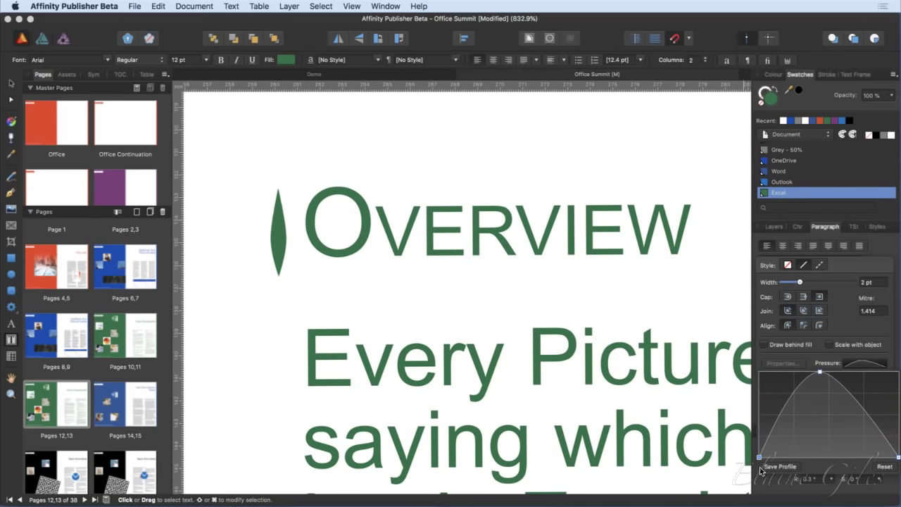
{"action": "left_click_drag", "start_coordinate": [897, 458], "coordinate": [899, 418]}
Undo the decoration line's two-ended pressure taper so the line narrows towards its lower end only.
{"action": "key", "text": "super+z"}
{"action": "key", "text": "super+z"}
{"action": "key", "text": "super+z"}
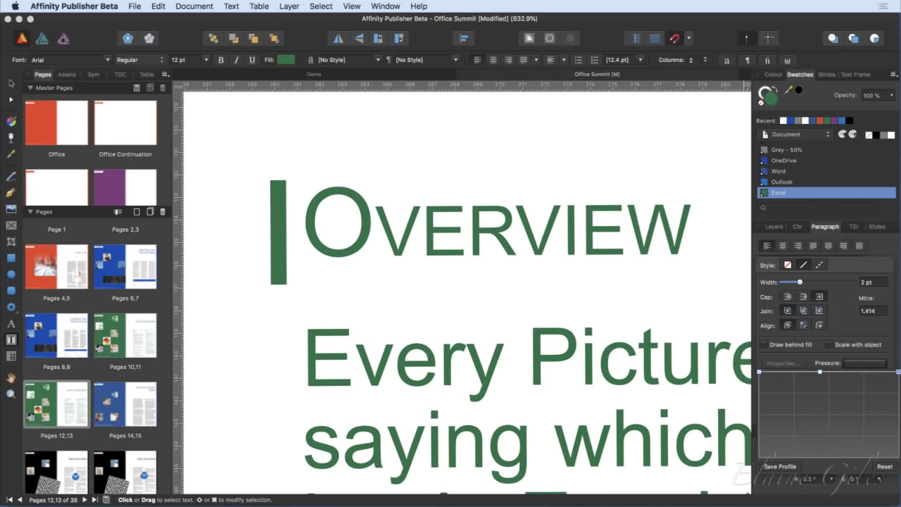
{"action": "key", "text": "super+z"}
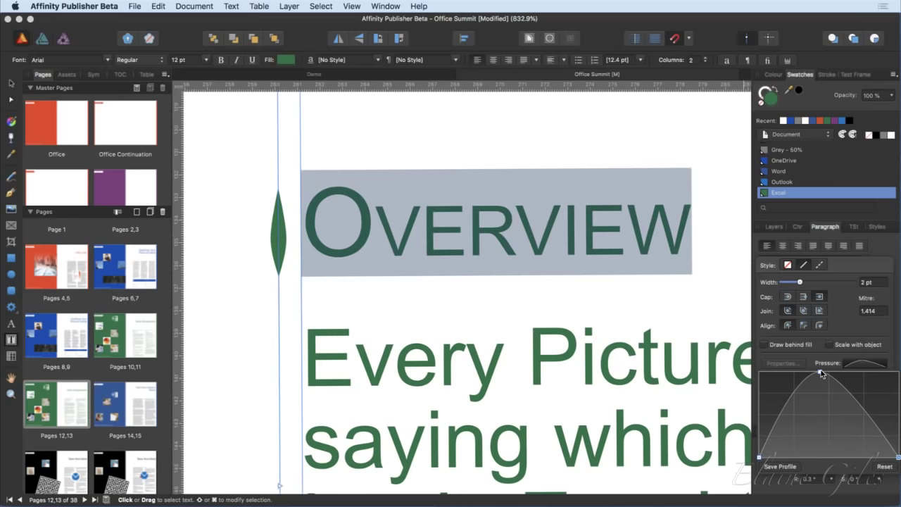
{"action": "key", "text": "super+z"}
{"action": "key", "text": "super+z"}
{"action": "key", "text": "super+z"}
{"action": "key", "text": "super+z"}
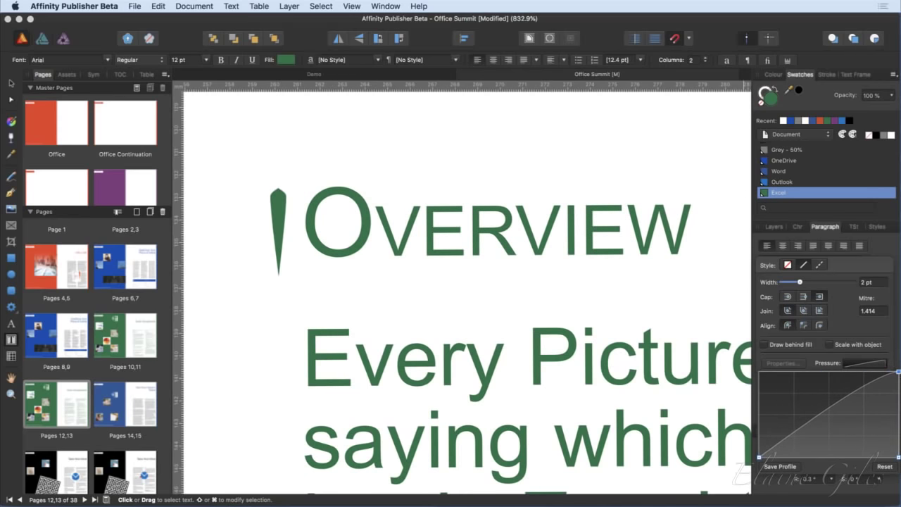
Try moving the full-width end point of the decoration line's pressure curve inward, and undo that change.
{"action": "left_click_drag", "start_coordinate": [898, 371], "coordinate": [880, 375]}
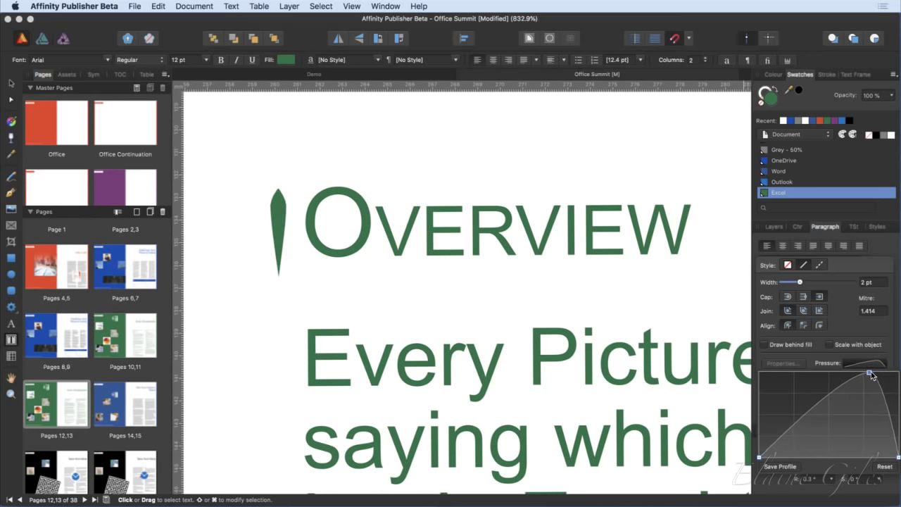
{"action": "key", "text": "super+z"}
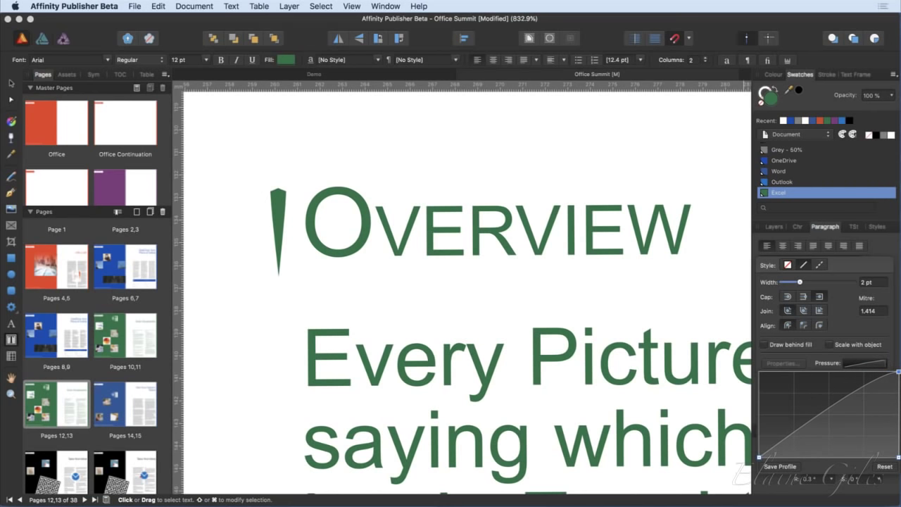
{"action": "key", "text": "super+z"}
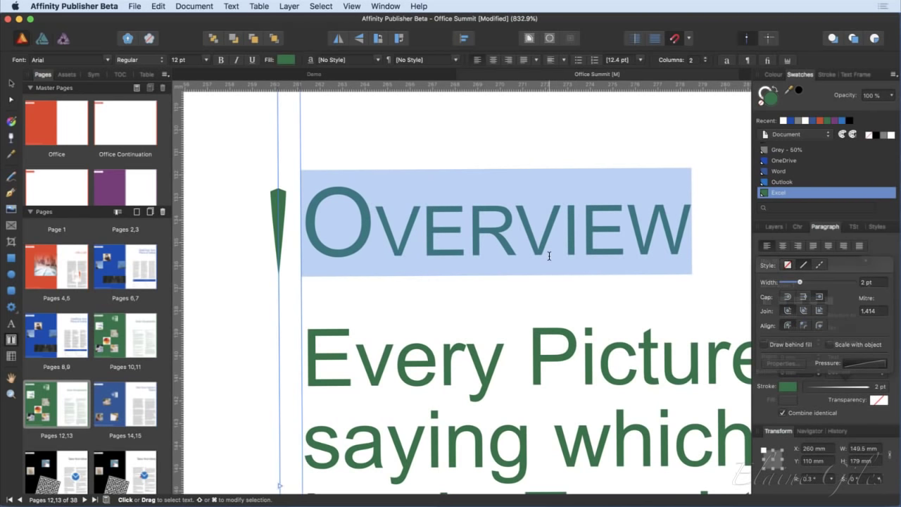
Make the Overview heading bold.
{"action": "left_click", "coordinate": [554, 260]}
{"action": "scroll", "coordinate": [638, 271], "scroll_direction": "down", "scroll_amount": 5}
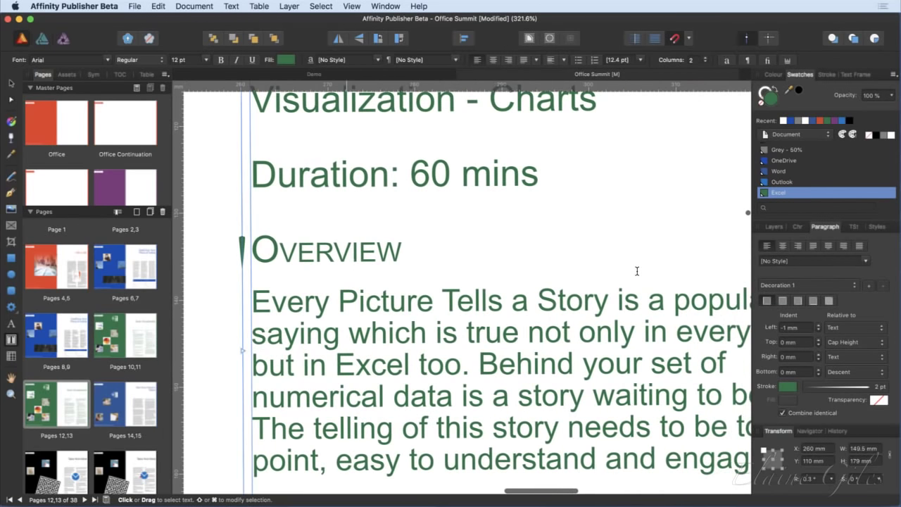
{"action": "scroll", "coordinate": [636, 269], "scroll_direction": "down", "scroll_amount": 3}
{"action": "double_click", "coordinate": [452, 262]}
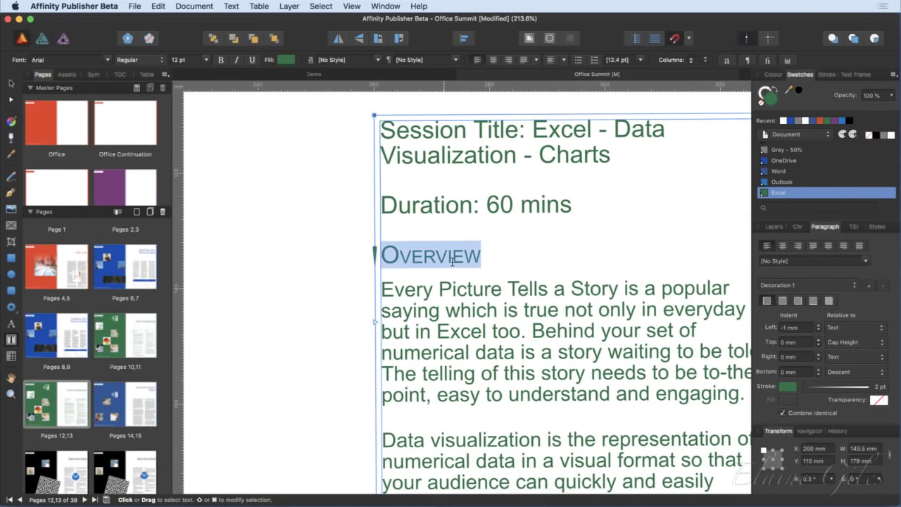
{"action": "key", "text": "super+b"}
{"action": "left_click", "coordinate": [487, 257]}
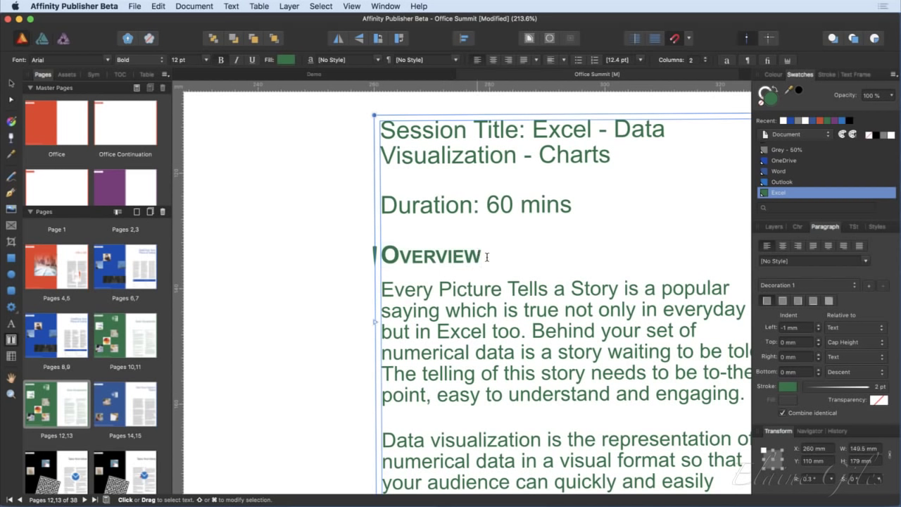
Create a paragraph style named "Excel - Inline Heading" from the formatted Overview heading.
{"action": "left_click_drag", "start_coordinate": [493, 256], "coordinate": [378, 256]}
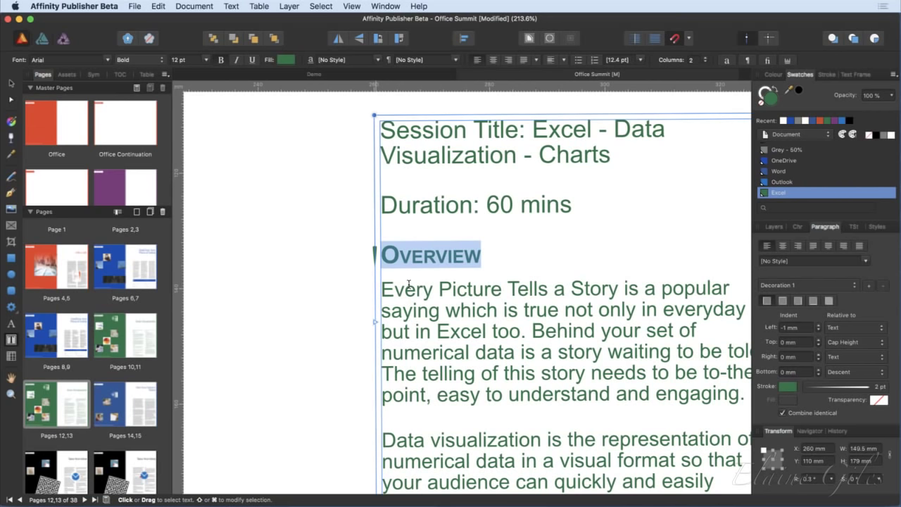
{"action": "left_click", "coordinate": [854, 226]}
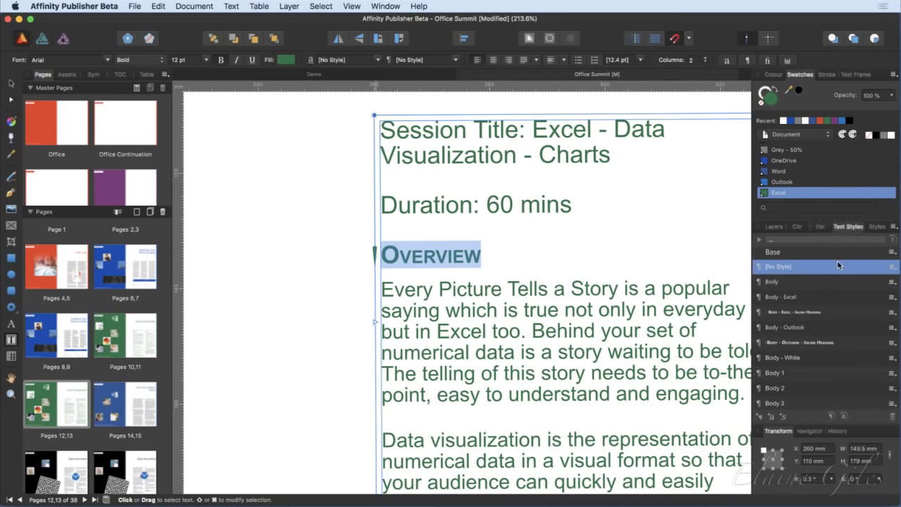
{"action": "left_click", "coordinate": [760, 418]}
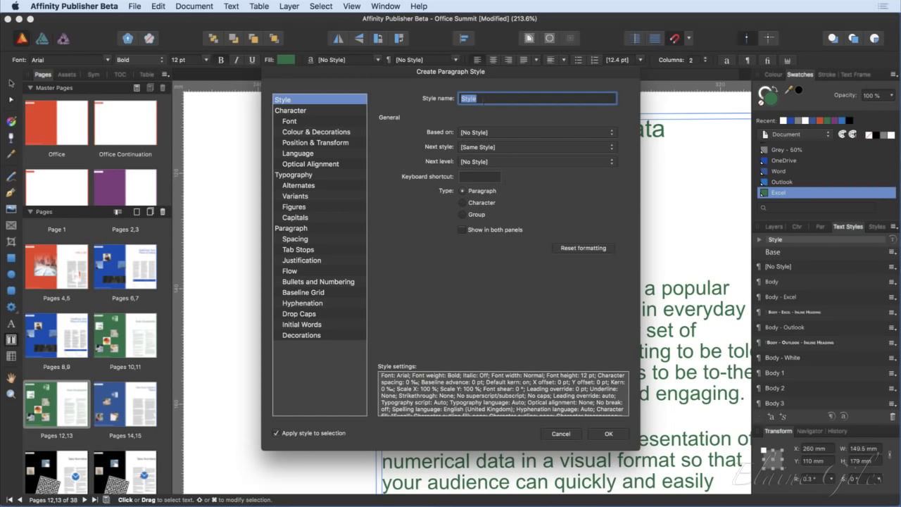
{"action": "type", "text": "Excel - Ini"}
{"action": "type", "text": "ine Heading"}
{"action": "key", "text": "Return"}
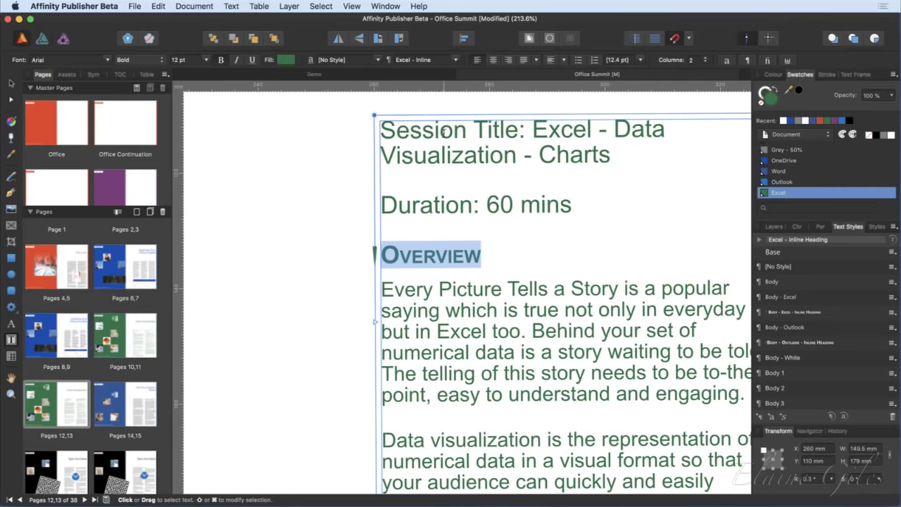
Apply the Excel - Inline Heading paragraph style to the Topics Covered heading in the second column.
{"action": "scroll", "coordinate": [523, 252], "scroll_direction": "right", "scroll_amount": 5}
{"action": "scroll", "coordinate": [522, 251], "scroll_direction": "right", "scroll_amount": 10}
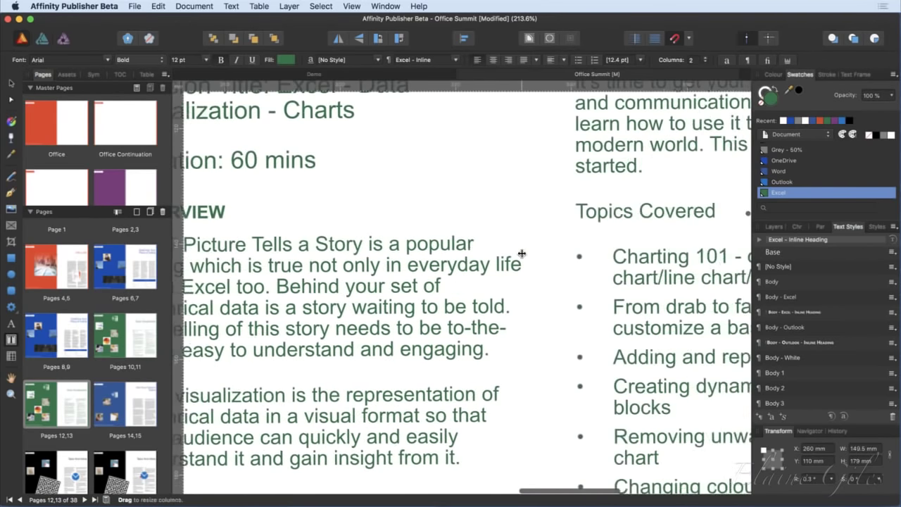
{"action": "left_click", "coordinate": [504, 213]}
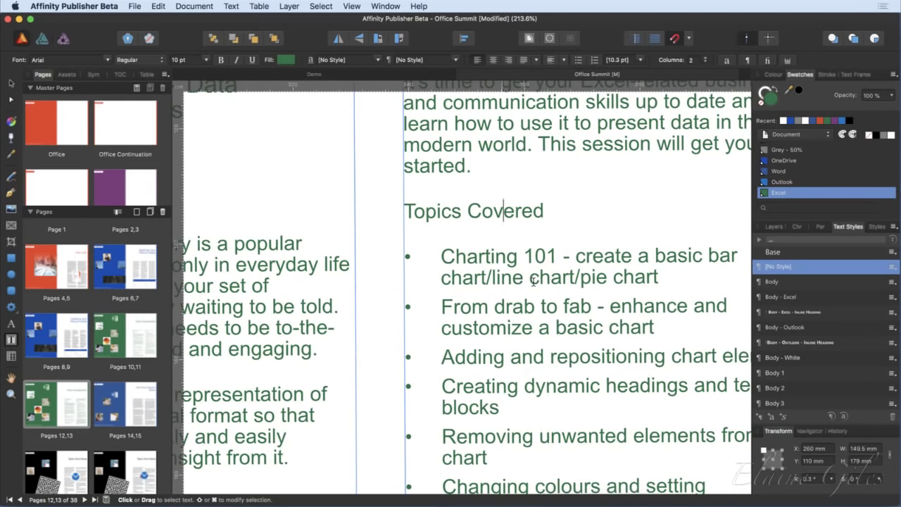
{"action": "scroll", "coordinate": [821, 367], "scroll_direction": "down", "scroll_amount": 4}
{"action": "scroll", "coordinate": [821, 366], "scroll_direction": "down", "scroll_amount": 5}
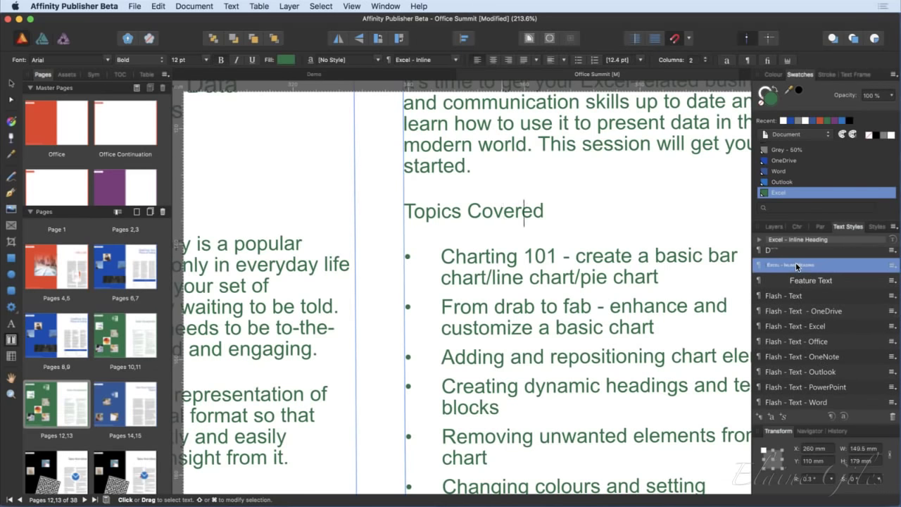
{"action": "left_click", "coordinate": [798, 266]}
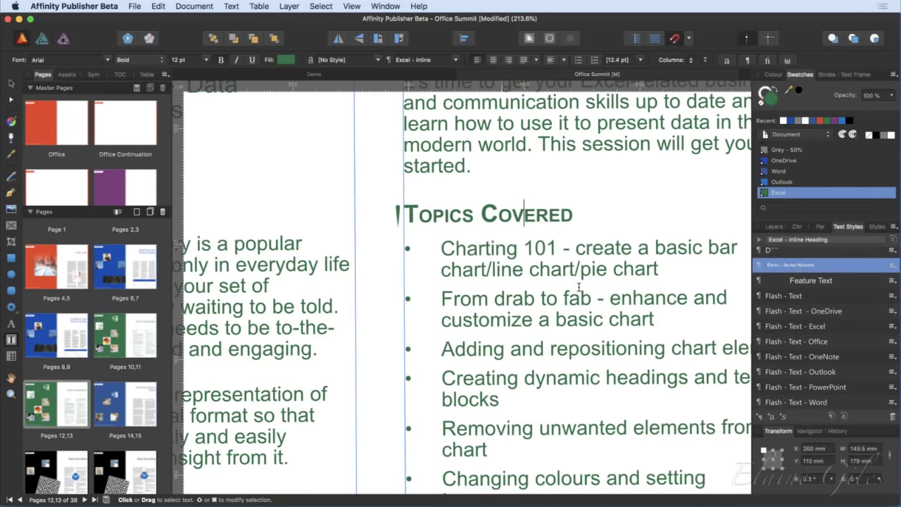
Apply the Excel - Inline Heading paragraph style to the Objectives and Who Should Attend / Level headings.
{"action": "scroll", "coordinate": [595, 290], "scroll_direction": "down", "scroll_amount": 5}
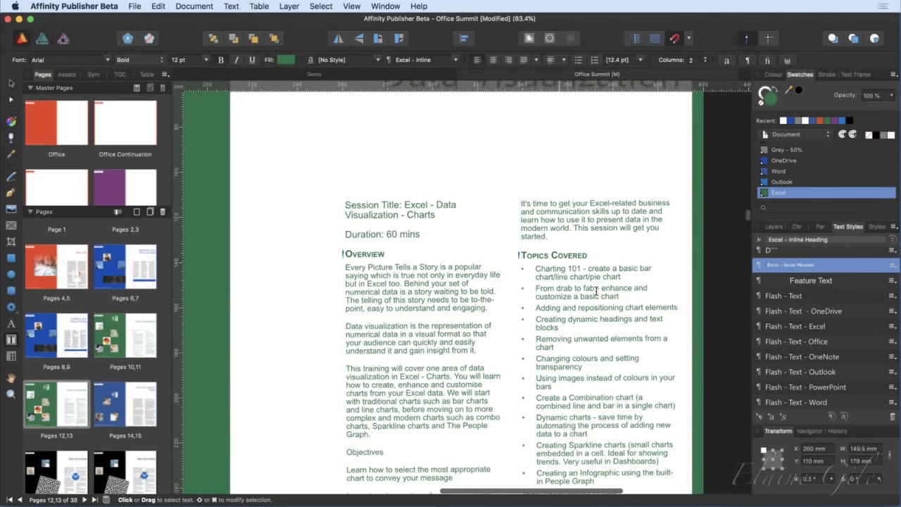
{"action": "scroll", "coordinate": [597, 290], "scroll_direction": "down", "scroll_amount": 3}
{"action": "left_click", "coordinate": [355, 345]}
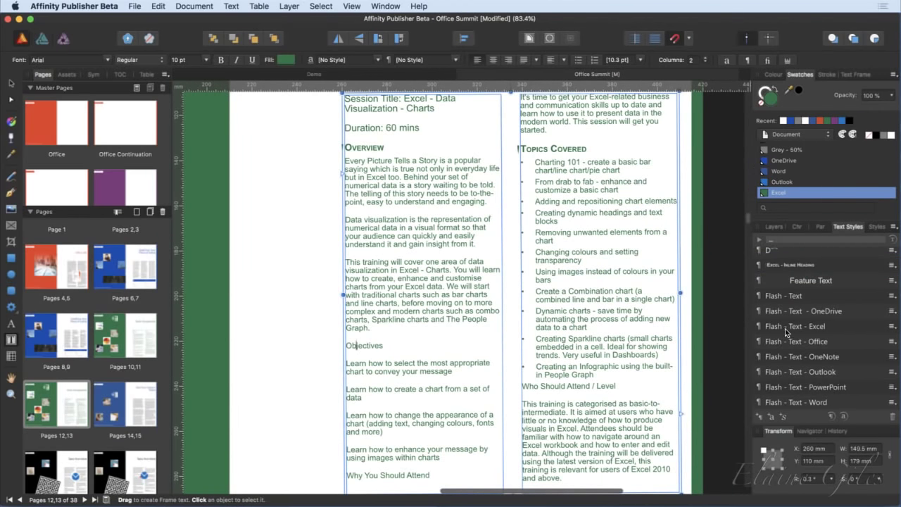
{"action": "left_click", "coordinate": [803, 266]}
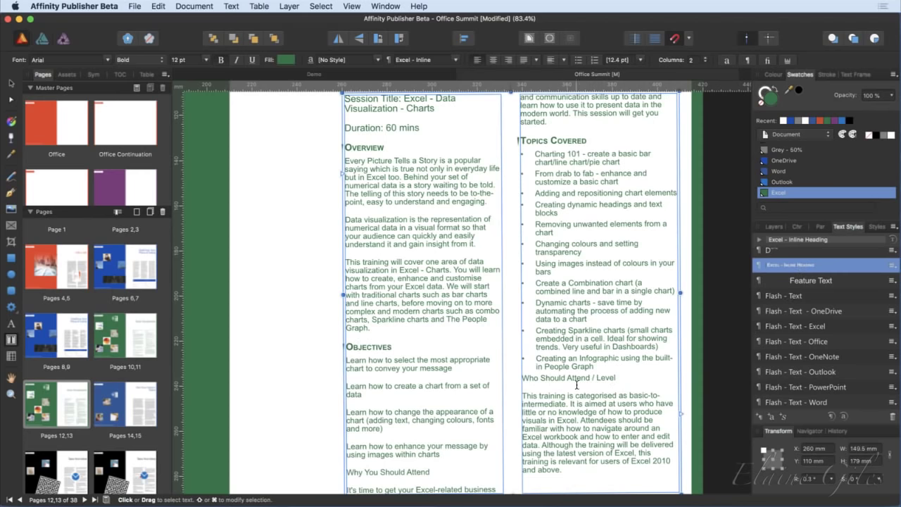
{"action": "key", "text": "Escape"}
{"action": "left_click", "coordinate": [801, 265]}
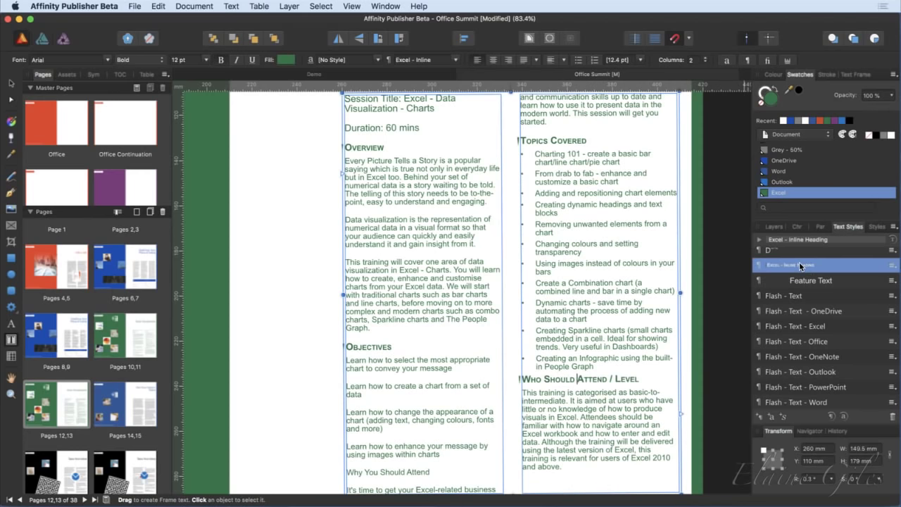
Apply the Excel - Inline Heading paragraph style to the Session Title paragraph and deselect the text frame.
{"action": "scroll", "coordinate": [606, 399], "scroll_direction": "down", "scroll_amount": 2}
{"action": "scroll", "coordinate": [606, 399], "scroll_direction": "up", "scroll_amount": 4}
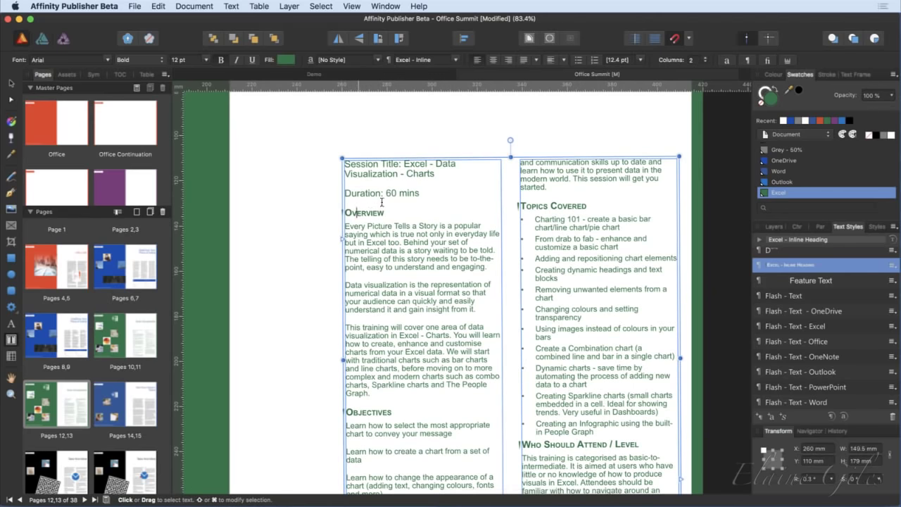
{"action": "left_click", "coordinate": [416, 196]}
{"action": "left_click", "coordinate": [385, 165]}
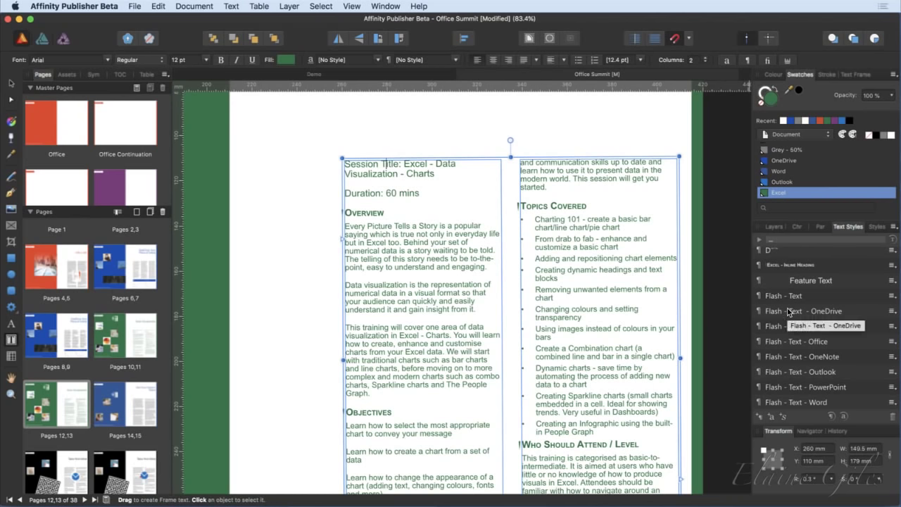
{"action": "left_click", "coordinate": [785, 266]}
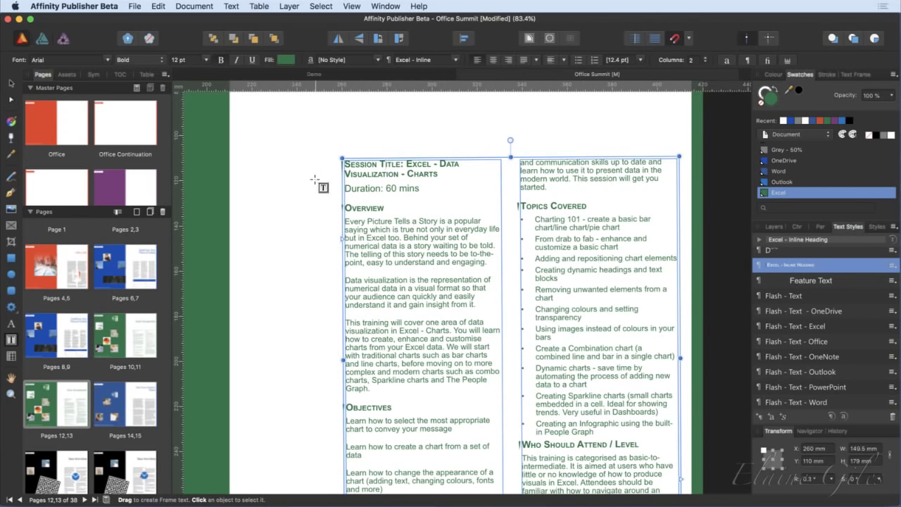
{"action": "left_click", "coordinate": [11, 83]}
{"action": "left_click", "coordinate": [278, 195]}
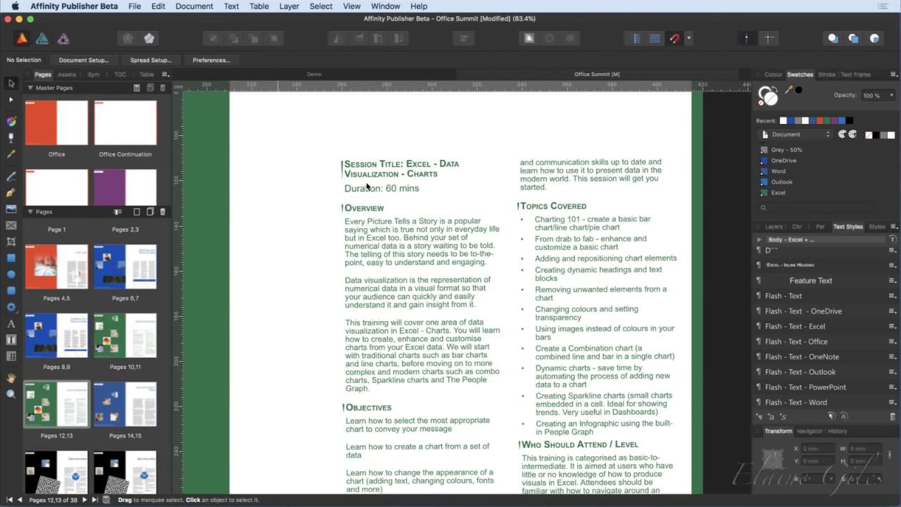
Apply the Excel - Inline Heading paragraph style to the Duration: 60 mins line and deselect the text frame.
{"action": "scroll", "coordinate": [350, 186], "scroll_direction": "up", "scroll_amount": 5}
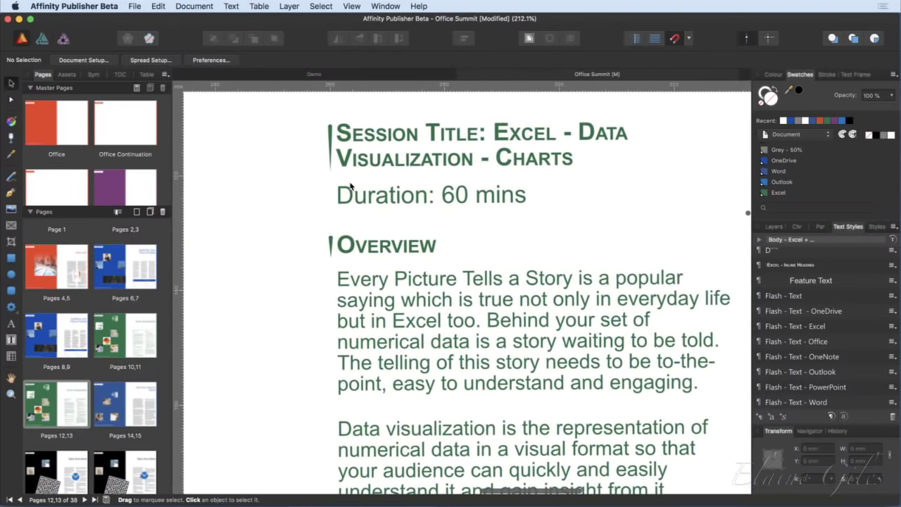
{"action": "left_click", "coordinate": [412, 197]}
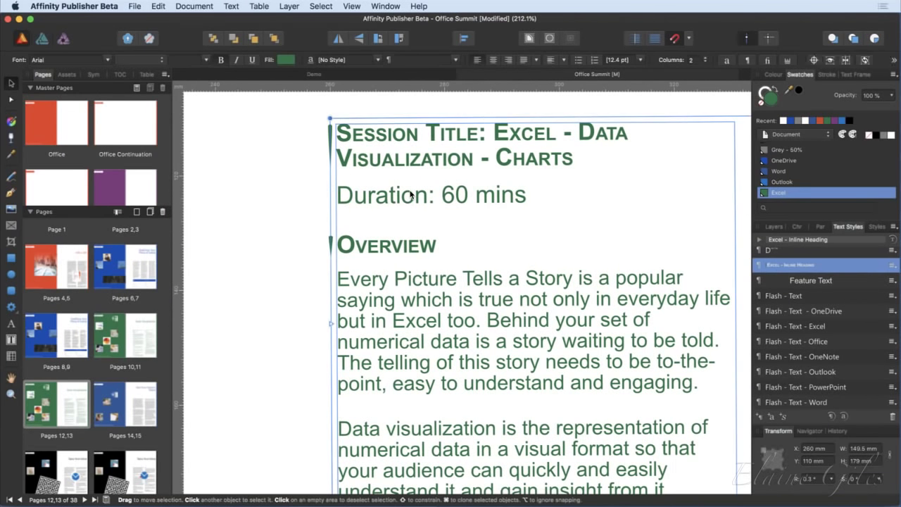
{"action": "left_click", "coordinate": [473, 204]}
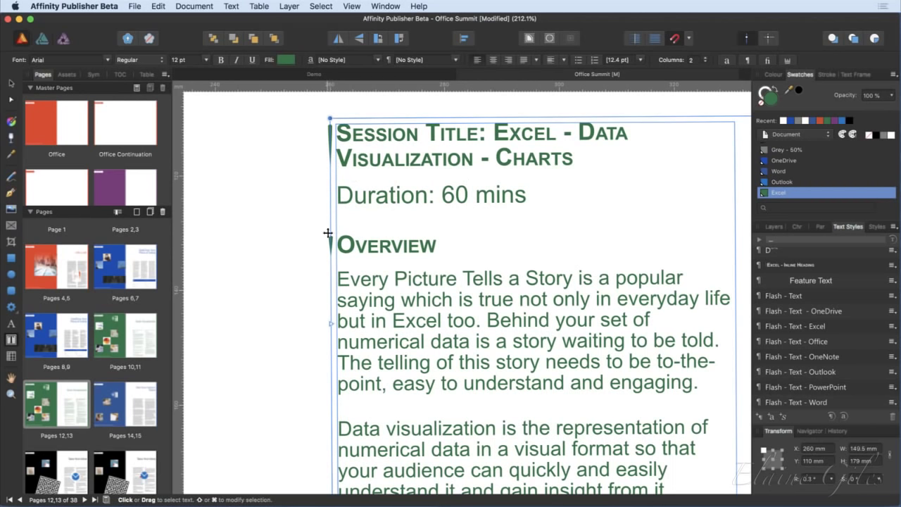
{"action": "left_click", "coordinate": [778, 264]}
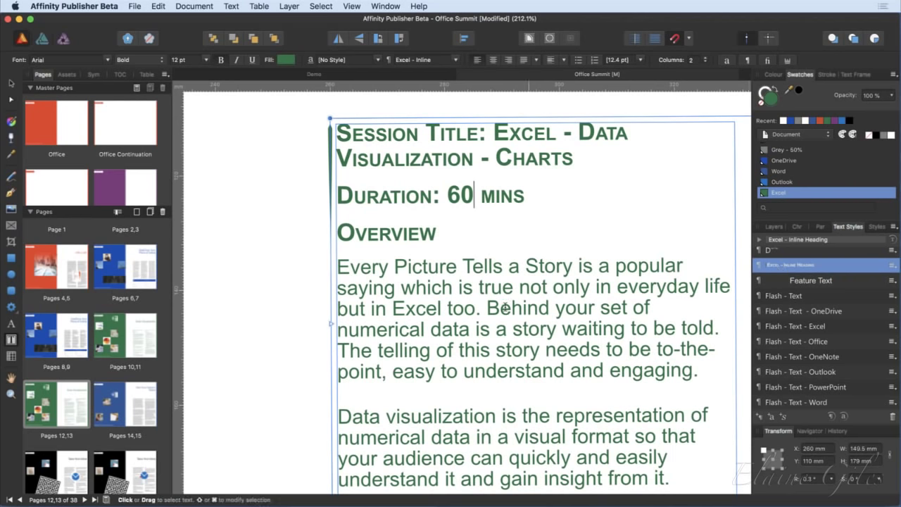
{"action": "left_click", "coordinate": [11, 83]}
{"action": "left_click", "coordinate": [243, 198]}
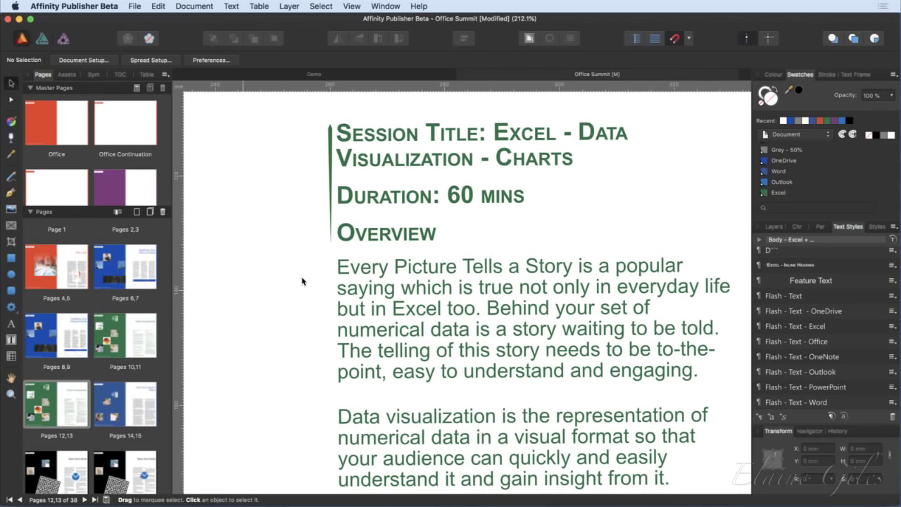
Review the restyled inline headings across both columns of the Data Visualization page on pages 12,13.
{"action": "scroll", "coordinate": [403, 331], "scroll_direction": "down", "scroll_amount": 5}
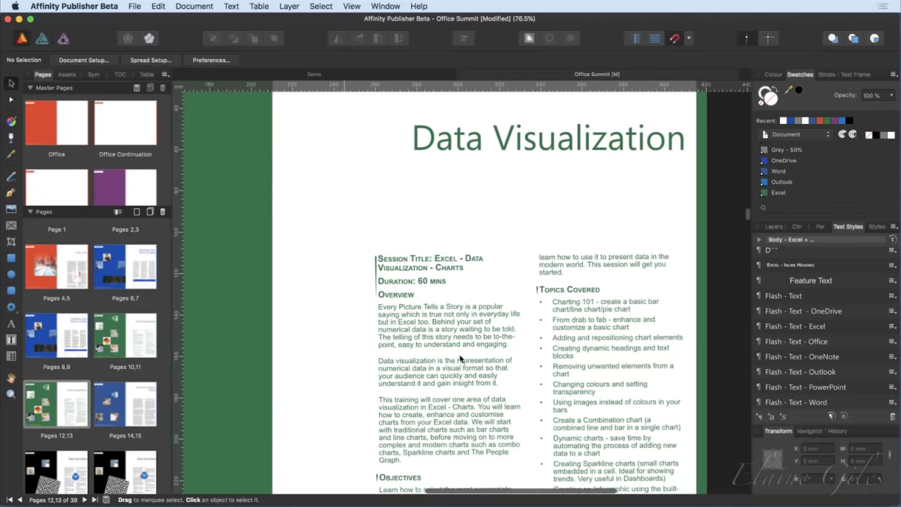
{"action": "scroll", "coordinate": [460, 359], "scroll_direction": "down", "scroll_amount": 5}
{"action": "scroll", "coordinate": [460, 359], "scroll_direction": "right", "scroll_amount": 2}
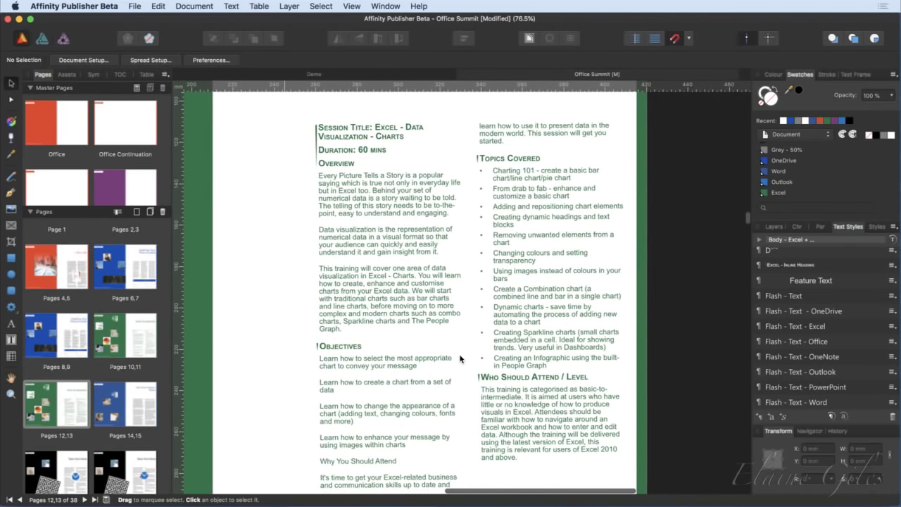
{"action": "scroll", "coordinate": [460, 358], "scroll_direction": "down", "scroll_amount": 3}
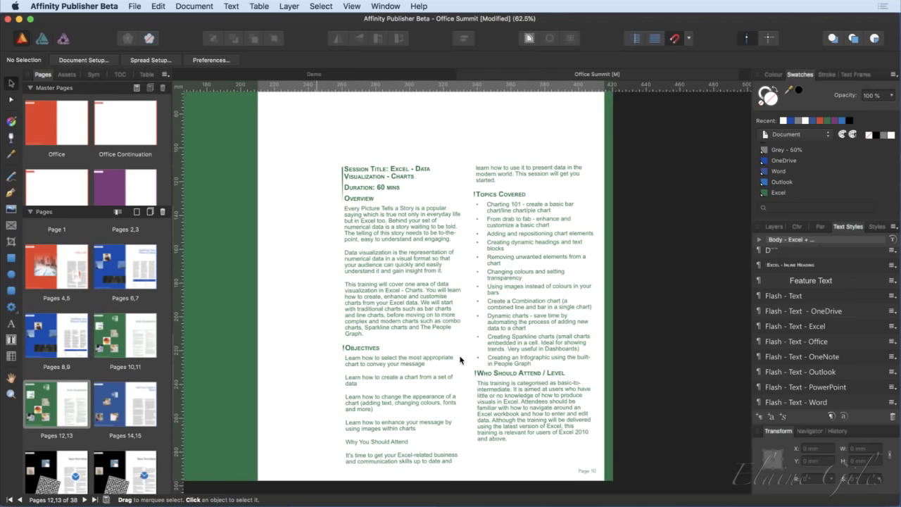
{"action": "scroll", "coordinate": [460, 359], "scroll_direction": "up", "scroll_amount": 5}
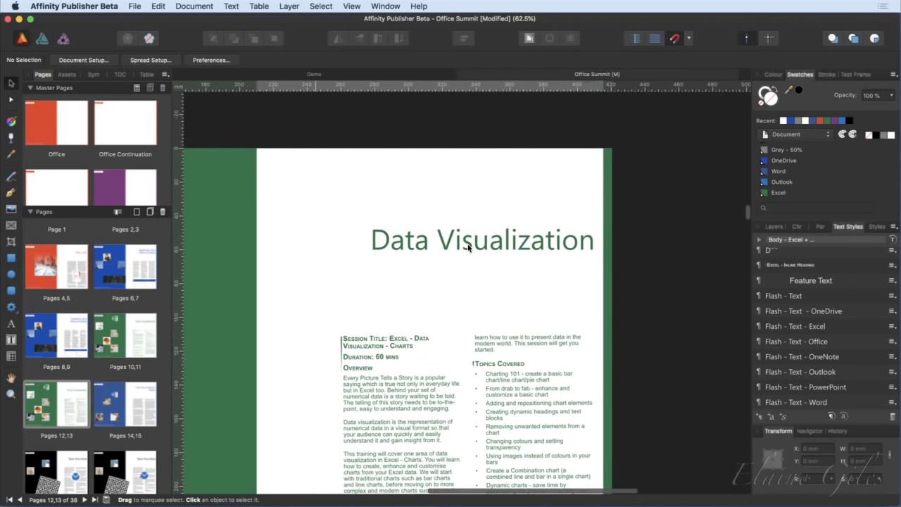
Inspect the style of the Data Visualization title and check the table of contents frame on pages 2,3.
{"action": "left_click", "coordinate": [468, 248]}
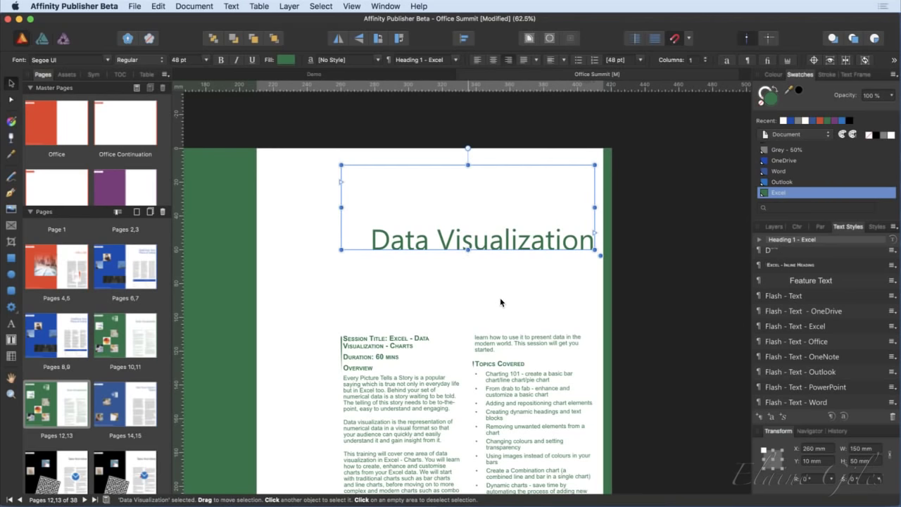
{"action": "scroll", "coordinate": [123, 269], "scroll_direction": "up", "scroll_amount": 3}
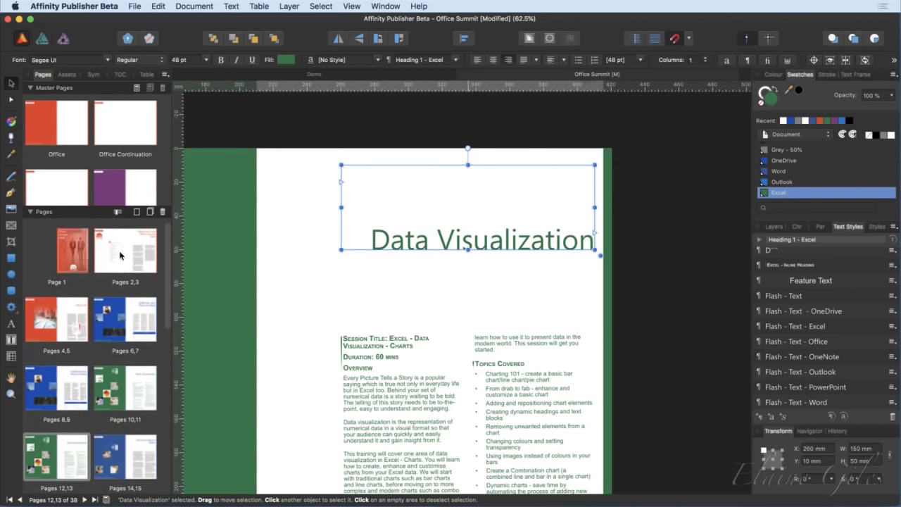
{"action": "left_click", "coordinate": [124, 269]}
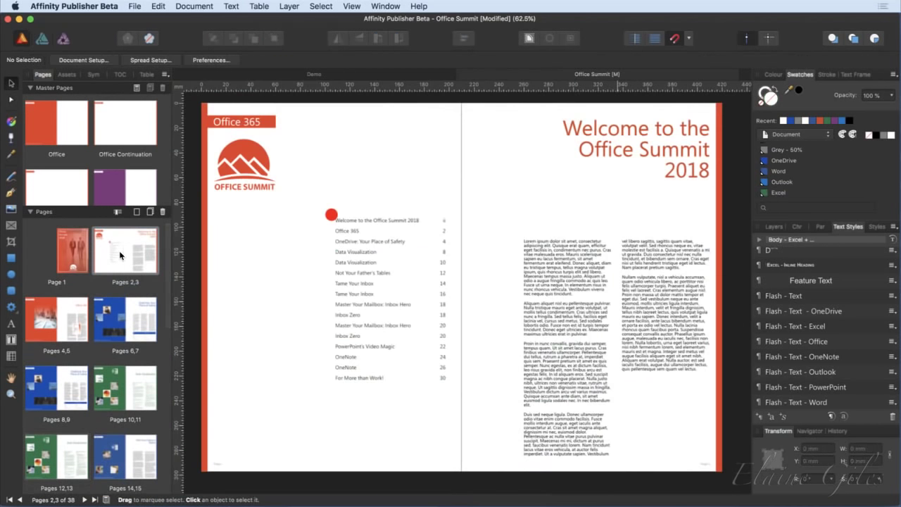
{"action": "left_click", "coordinate": [359, 254]}
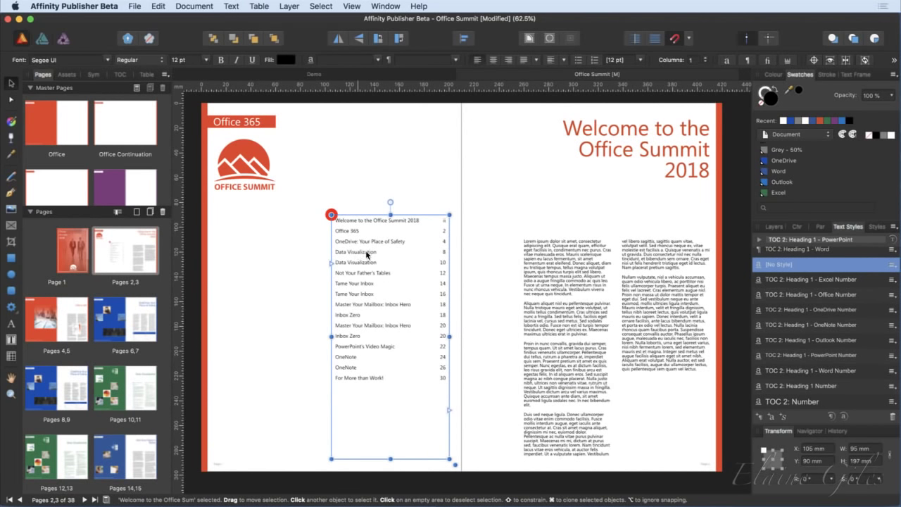
Check which paragraph style the title on pages 10,11 uses and look through the Heading 1 style variants.
{"action": "left_click", "coordinate": [124, 378]}
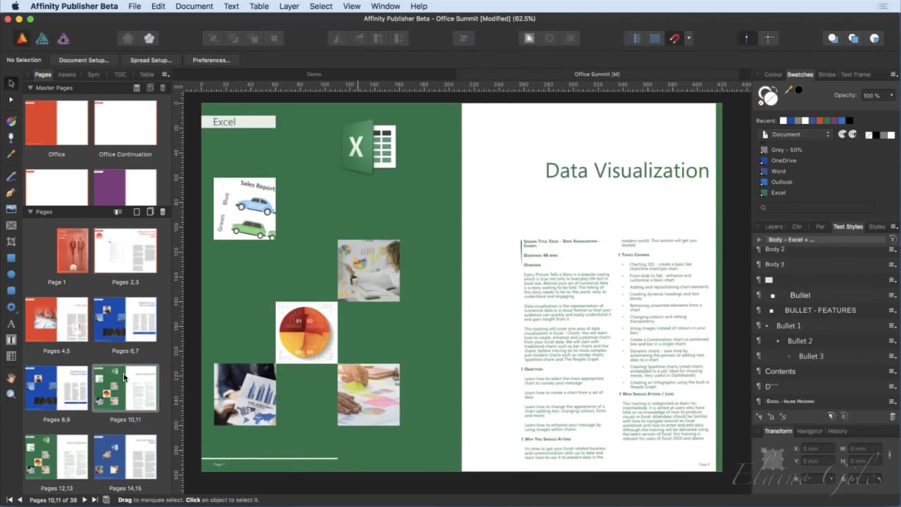
{"action": "left_click", "coordinate": [626, 173]}
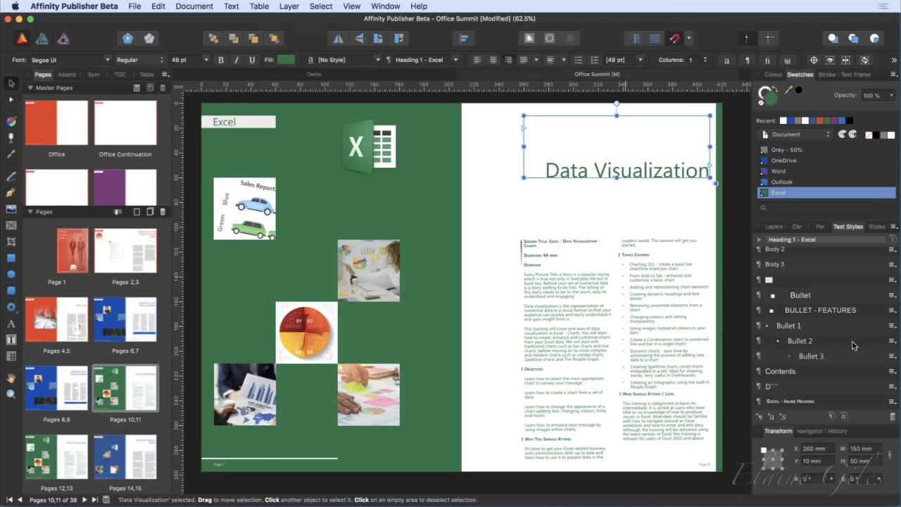
{"action": "scroll", "coordinate": [853, 345], "scroll_direction": "down", "scroll_amount": 10}
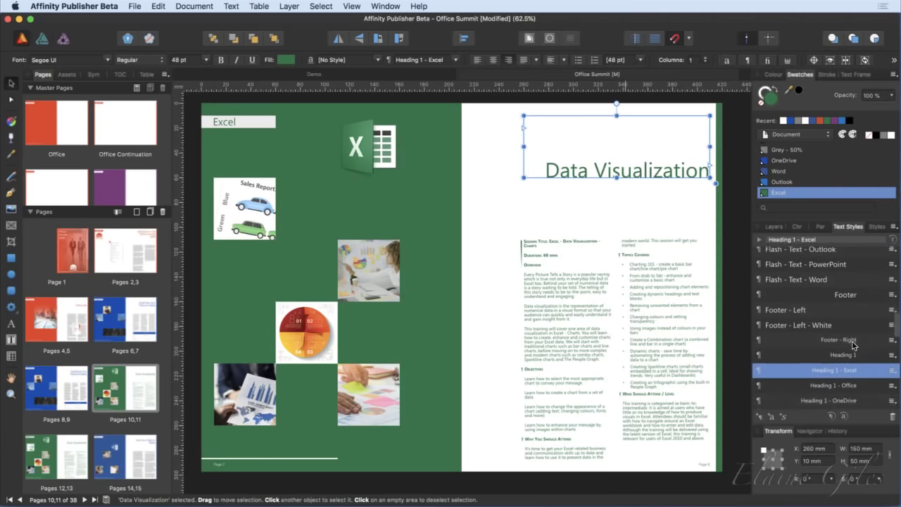
{"action": "scroll", "coordinate": [853, 345], "scroll_direction": "down", "scroll_amount": 5}
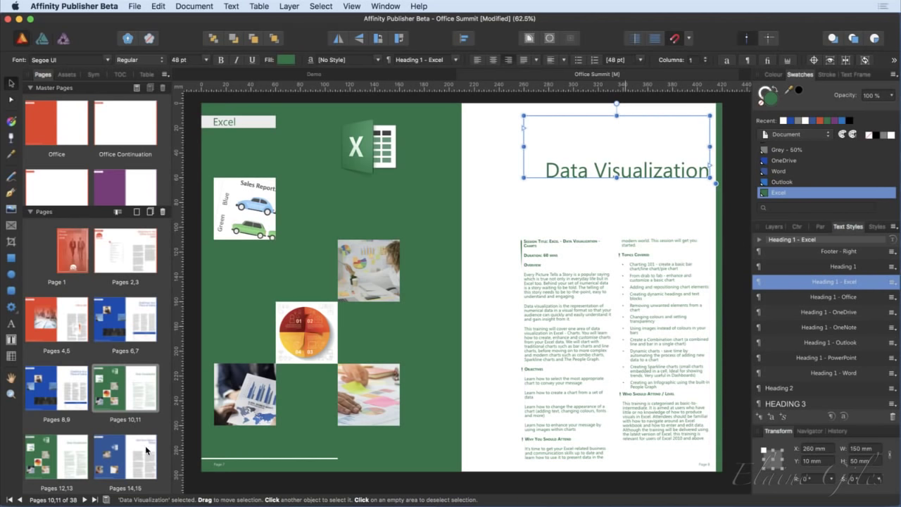
Examine how the Tame Your Inbox text wraps around the blue circular logo on pages 16,17.
{"action": "scroll", "coordinate": [115, 440], "scroll_direction": "down", "scroll_amount": 4}
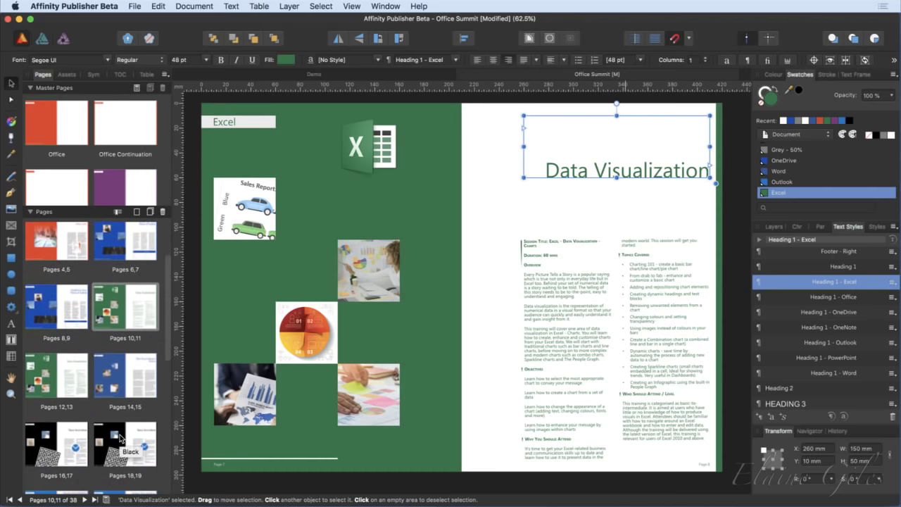
{"action": "left_click", "coordinate": [70, 450]}
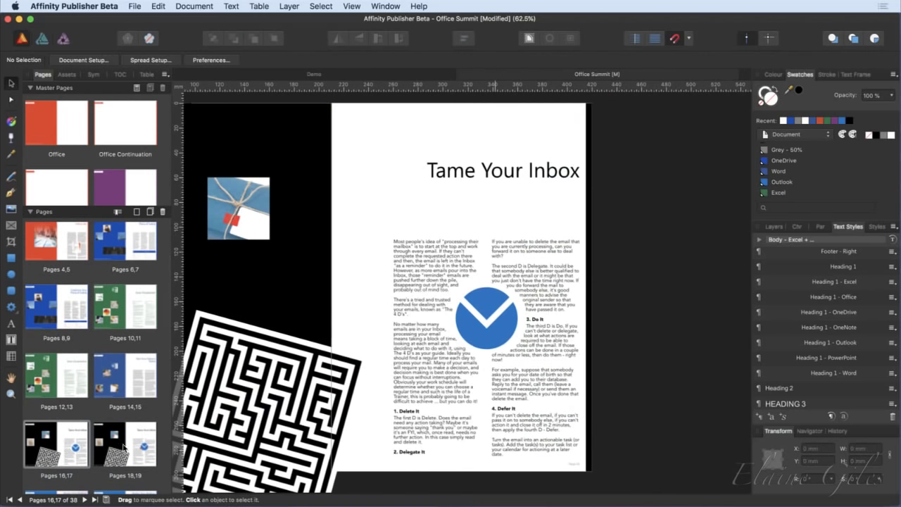
{"action": "left_click", "coordinate": [501, 318]}
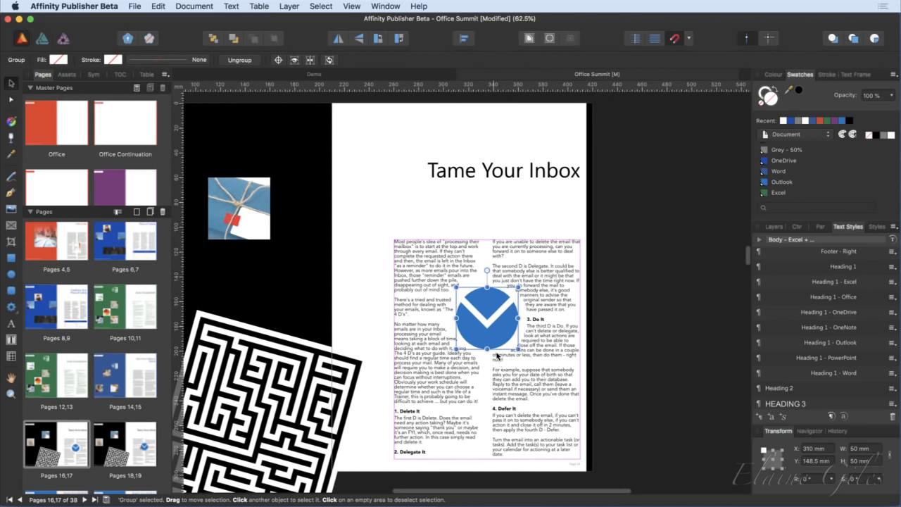
{"action": "scroll", "coordinate": [499, 360], "scroll_direction": "up", "scroll_amount": 5}
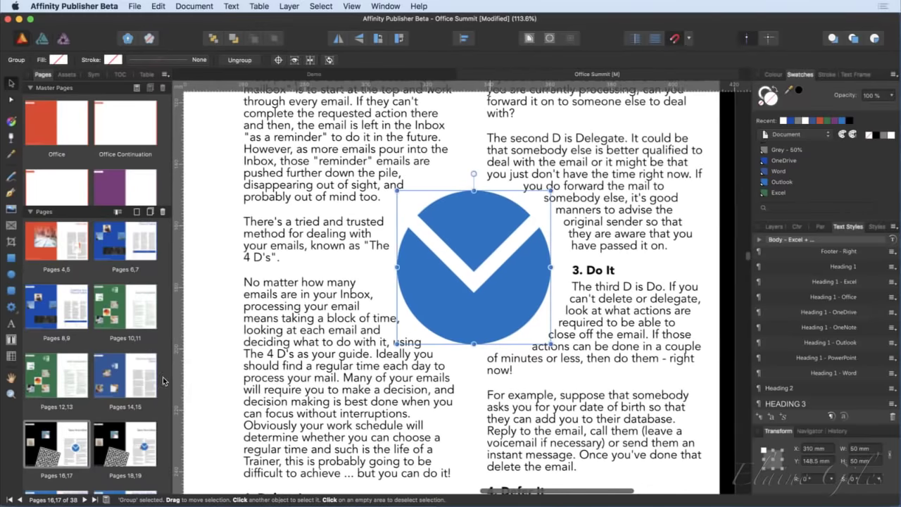
{"action": "scroll", "coordinate": [111, 388], "scroll_direction": "down", "scroll_amount": 4}
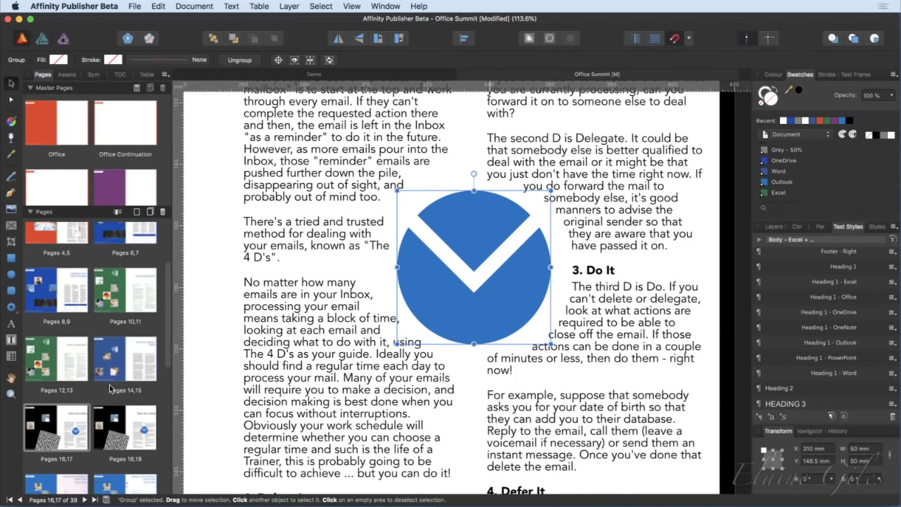
{"action": "scroll", "coordinate": [110, 388], "scroll_direction": "down", "scroll_amount": 2}
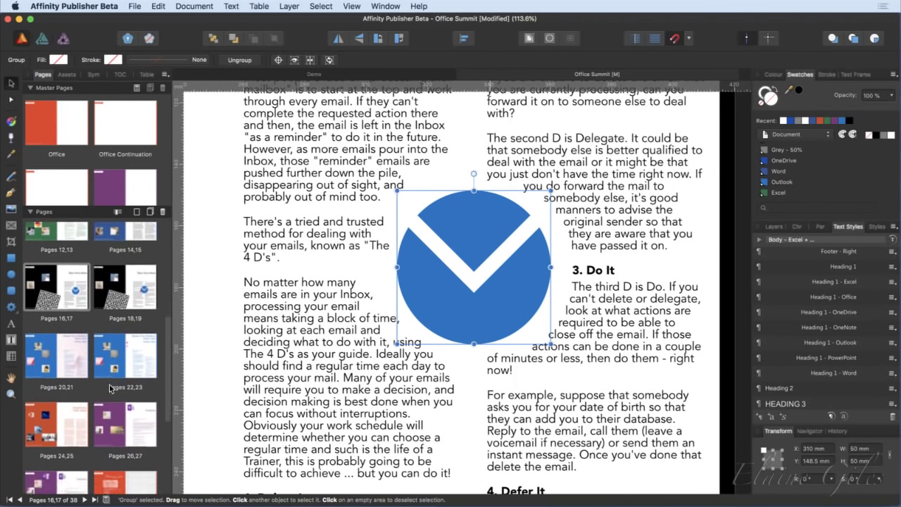
Delete the red Demonstrate symbol beside the blue logo on pages 18,19.
{"action": "left_click", "coordinate": [127, 299]}
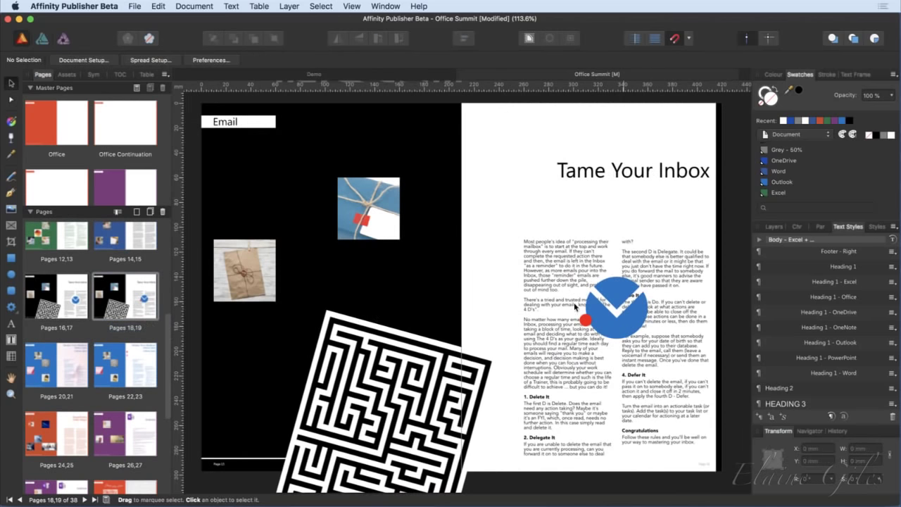
{"action": "left_click", "coordinate": [585, 320]}
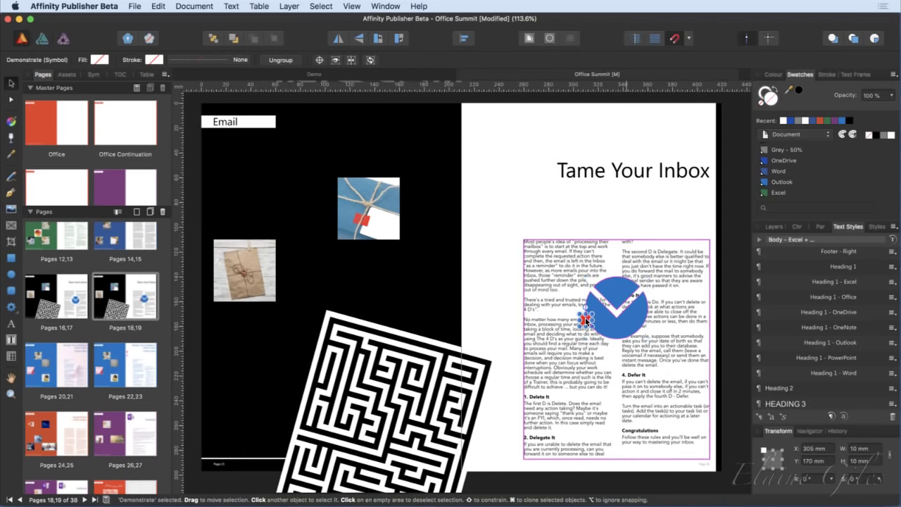
{"action": "key", "text": "Escape"}
Open the text wrap settings for the blue circular logo on pages 18,19 and keep the dialog clear of the main controls.
{"action": "scroll", "coordinate": [683, 310], "scroll_direction": "up", "scroll_amount": 3}
{"action": "scroll", "coordinate": [683, 311], "scroll_direction": "up", "scroll_amount": 4}
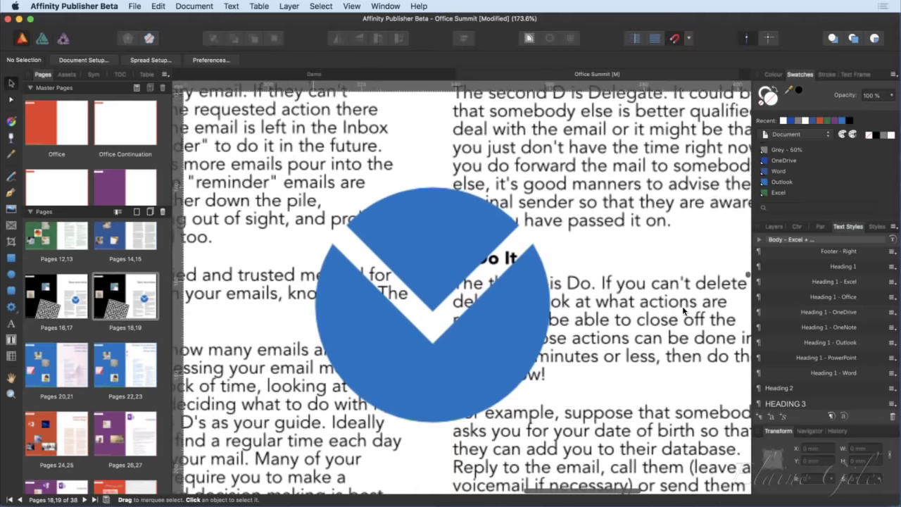
{"action": "left_click", "coordinate": [437, 371]}
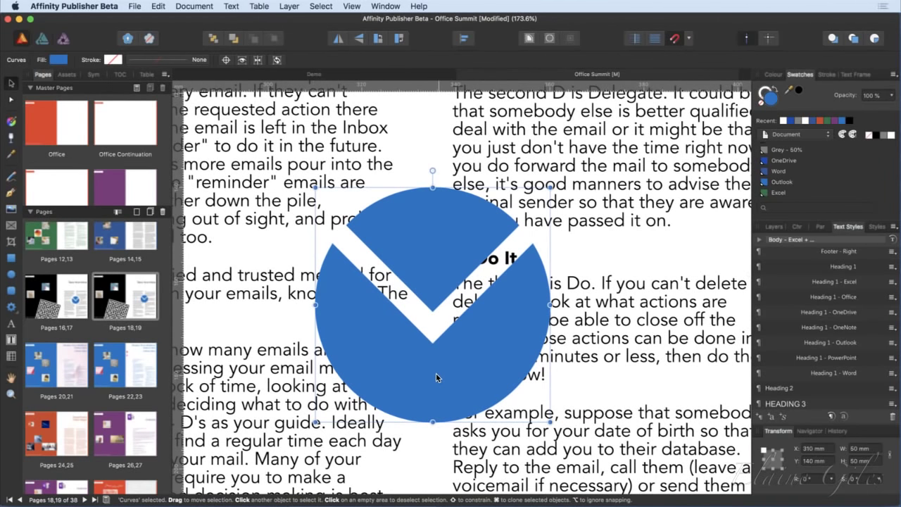
{"action": "left_click", "coordinate": [529, 39]}
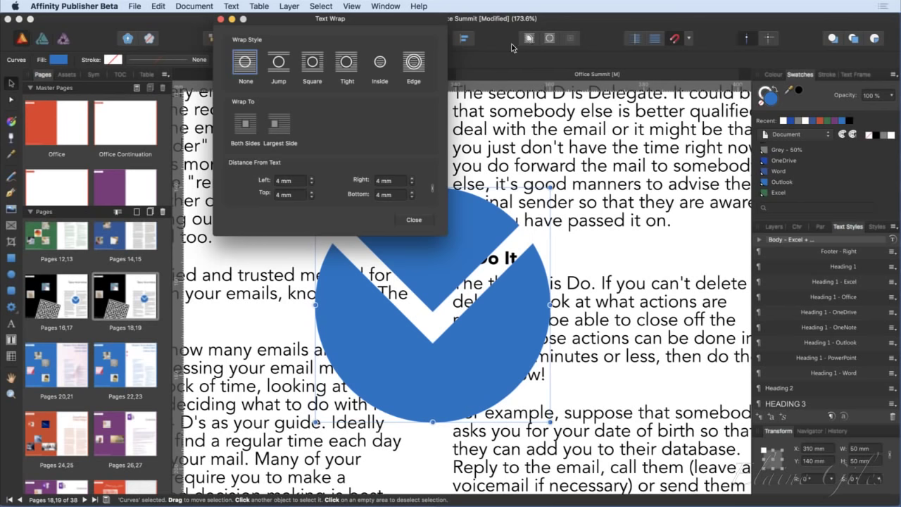
{"action": "left_click_drag", "start_coordinate": [379, 23], "coordinate": [365, 70]}
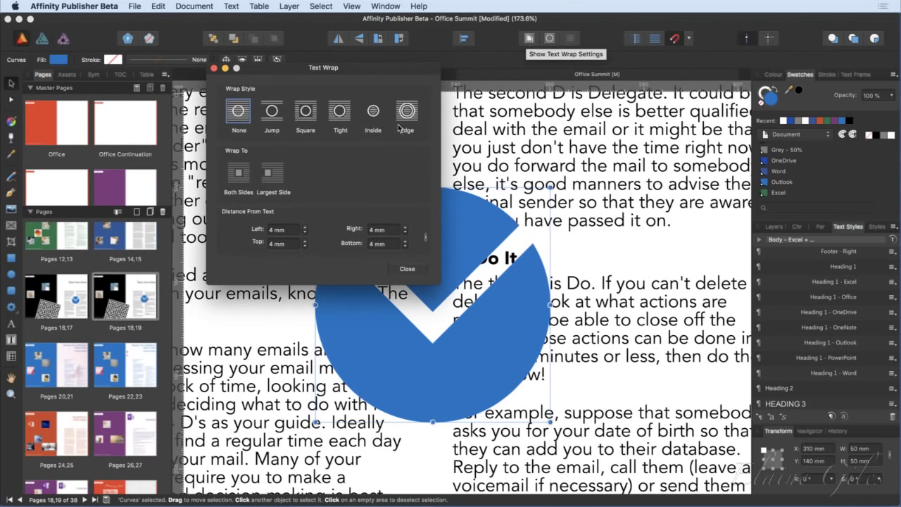
Try the Jump, Square, Tight, Inside and Edge wrap styles on the blue logo.
{"action": "left_click", "coordinate": [270, 117]}
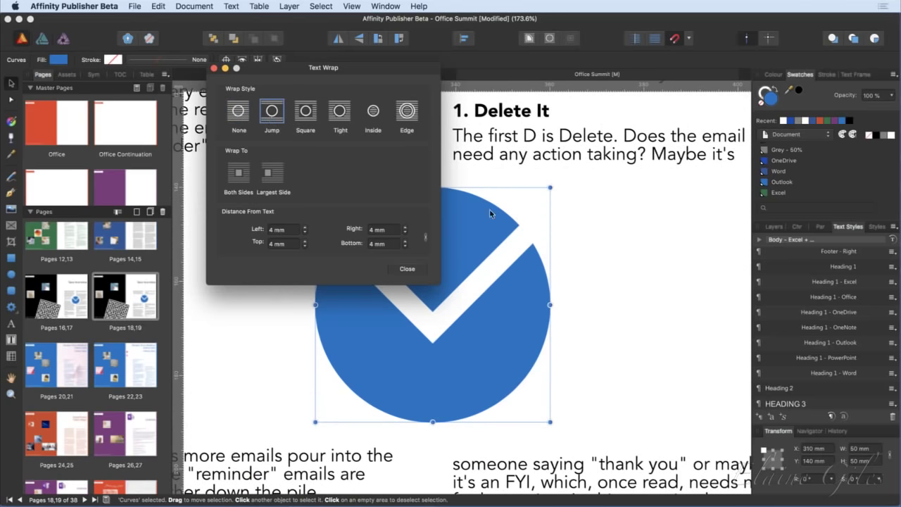
{"action": "scroll", "coordinate": [487, 202], "scroll_direction": "down", "scroll_amount": 3}
{"action": "scroll", "coordinate": [487, 203], "scroll_direction": "down", "scroll_amount": 2}
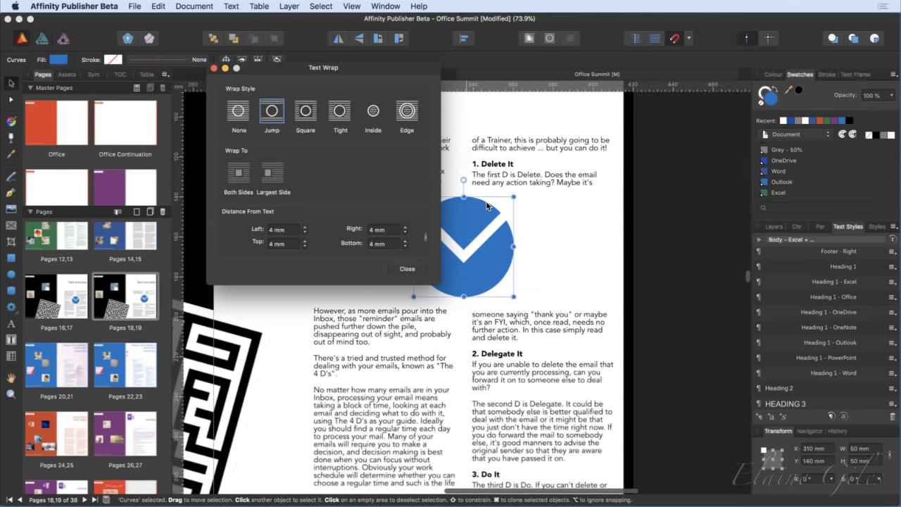
{"action": "left_click_drag", "start_coordinate": [364, 73], "coordinate": [217, 100]}
{"action": "left_click", "coordinate": [159, 142]}
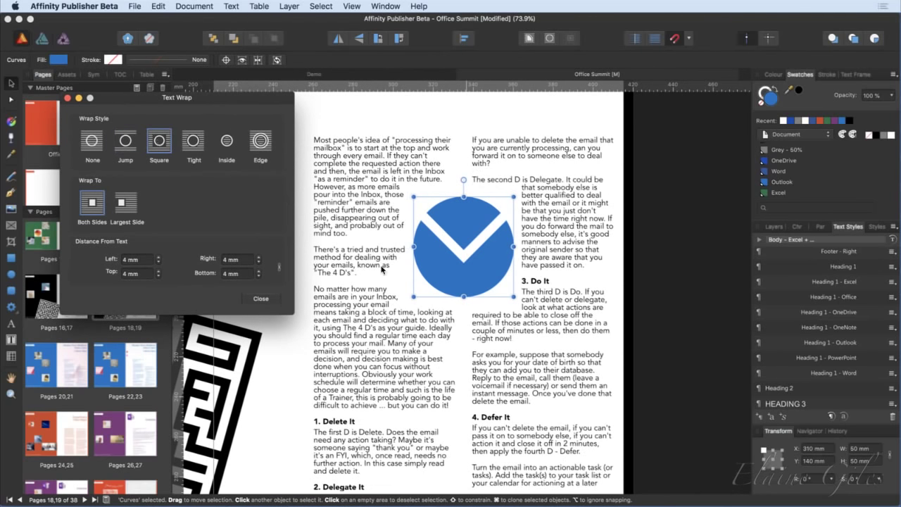
{"action": "left_click", "coordinate": [194, 143]}
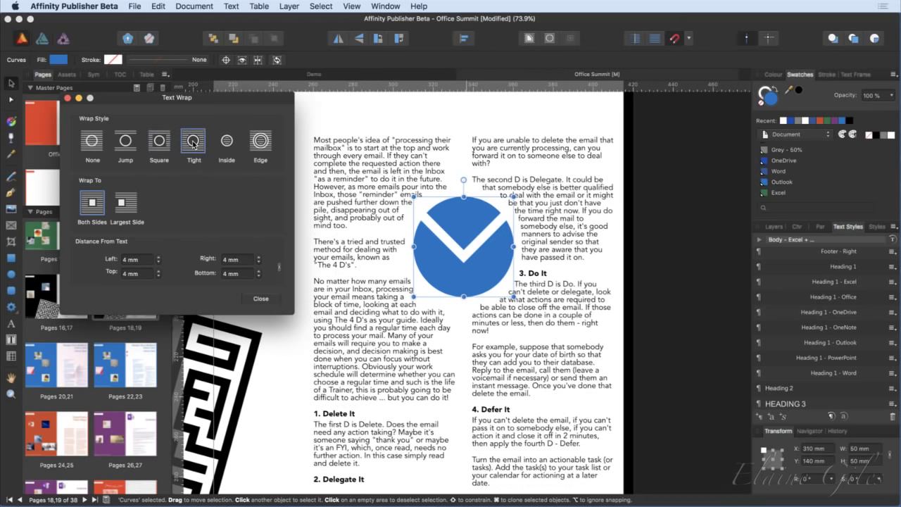
{"action": "left_click", "coordinate": [228, 143]}
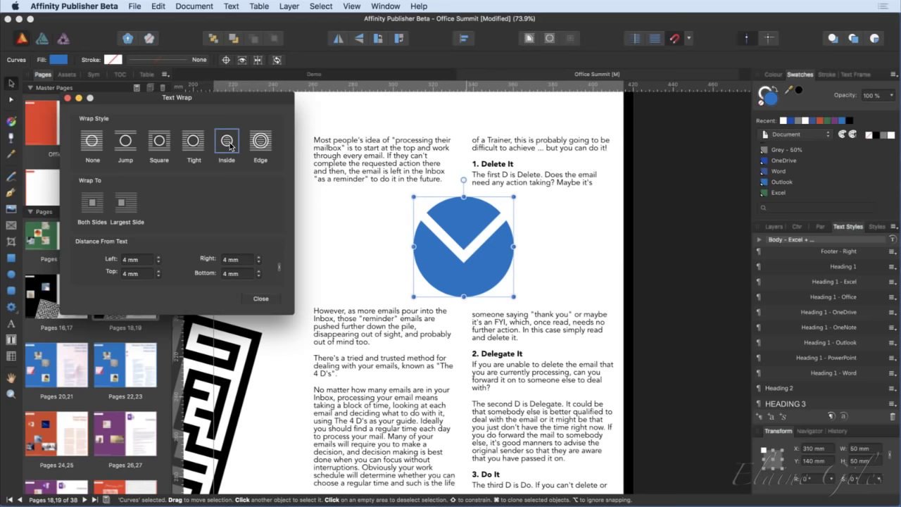
{"action": "left_click", "coordinate": [255, 143]}
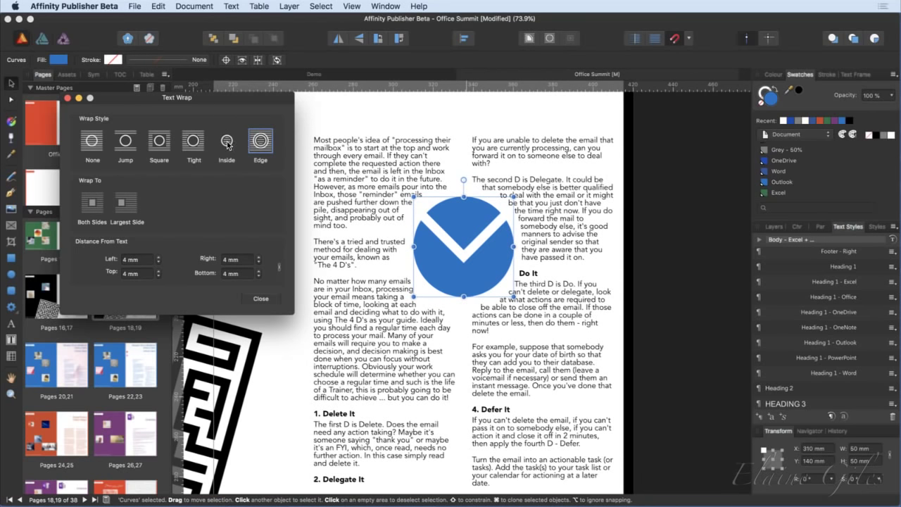
Set the logo's wrap style to Tight, move it up slightly to Y 139.3 mm and deselect it.
{"action": "left_click", "coordinate": [195, 144]}
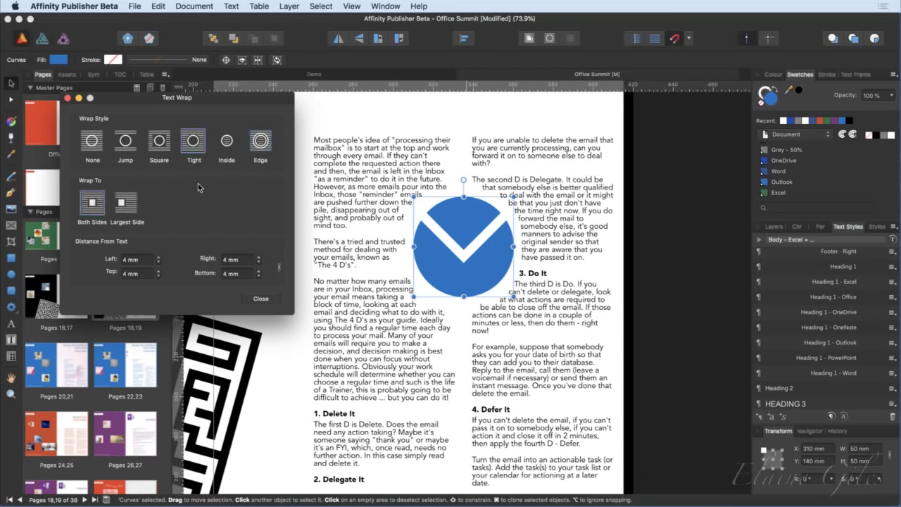
{"action": "mouse_move", "coordinate": [477, 255]}
{"action": "left_mouse_down"}
{"action": "mouse_move", "coordinate": [500, 257]}
{"action": "mouse_move", "coordinate": [518, 293]}
{"action": "mouse_move", "coordinate": [520, 284]}
{"action": "mouse_move", "coordinate": [475, 257]}
{"action": "left_mouse_up"}
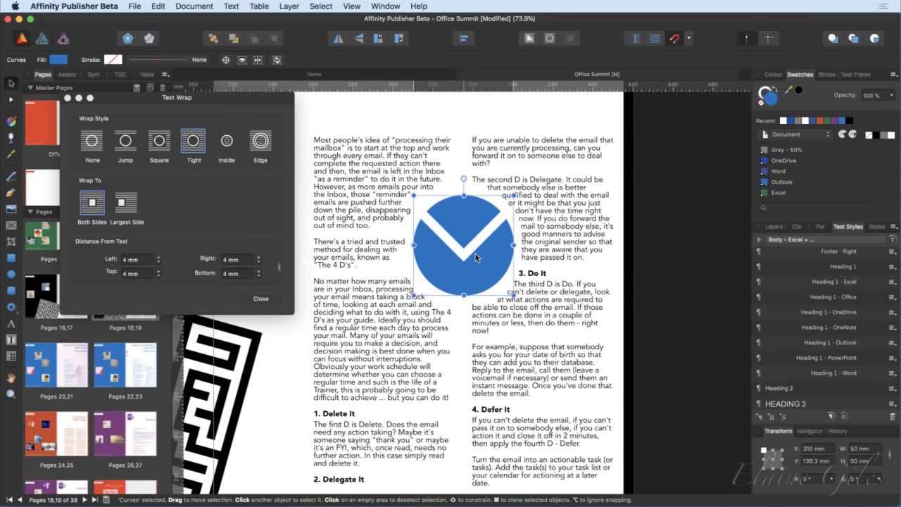
{"action": "left_click", "coordinate": [651, 261]}
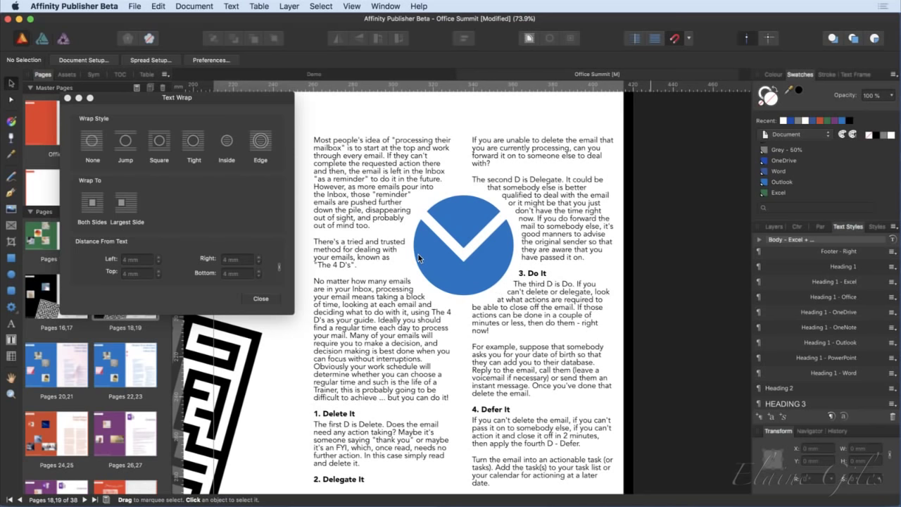
Set the blue logo's distance from text to 1 mm on all four sides.
{"action": "left_click", "coordinate": [442, 253]}
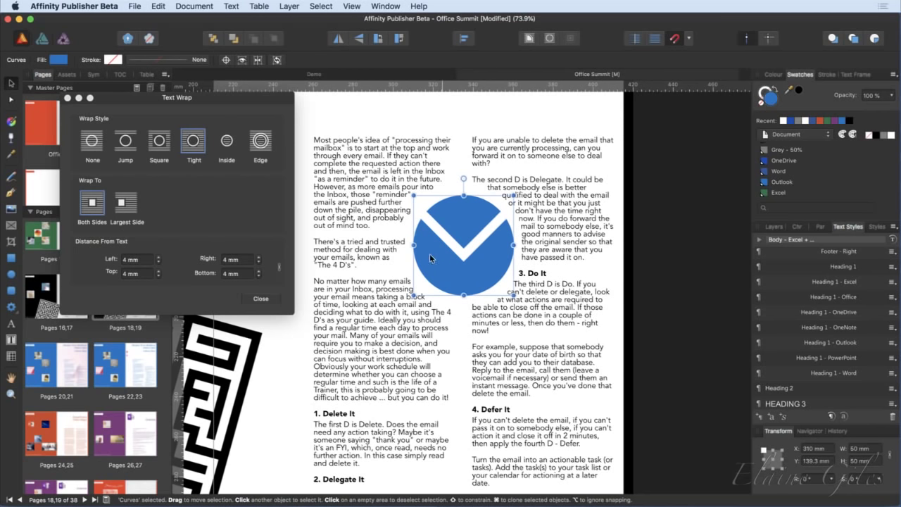
{"action": "left_click", "coordinate": [258, 277]}
{"action": "left_click", "coordinate": [259, 276]}
{"action": "left_click", "coordinate": [259, 276]}
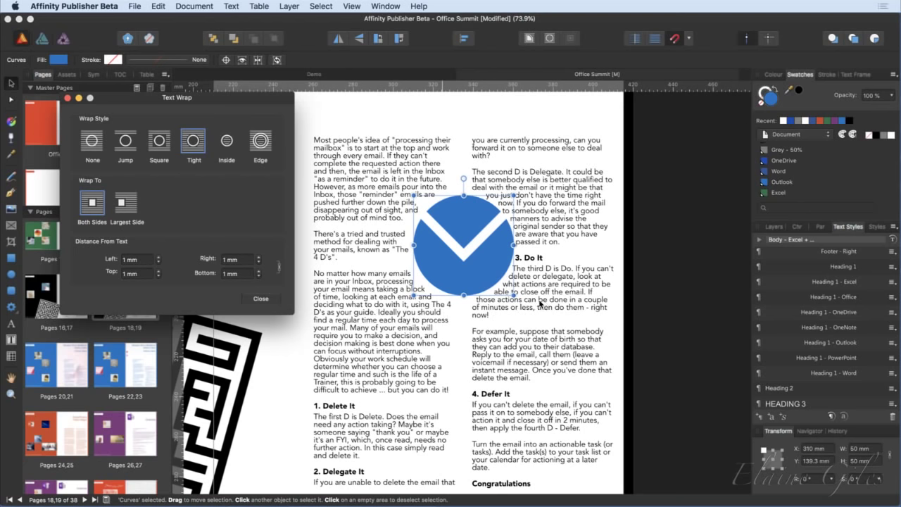
{"action": "left_click", "coordinate": [471, 325]}
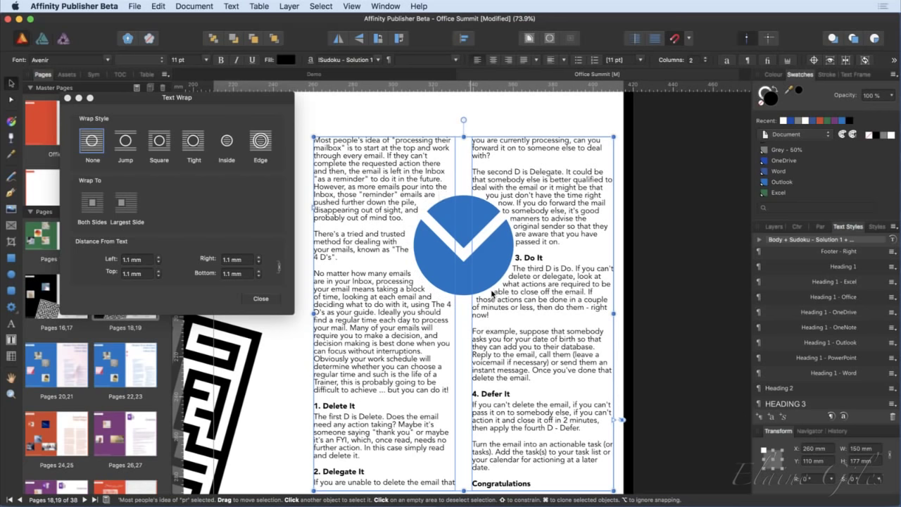
{"action": "left_click", "coordinate": [280, 272]}
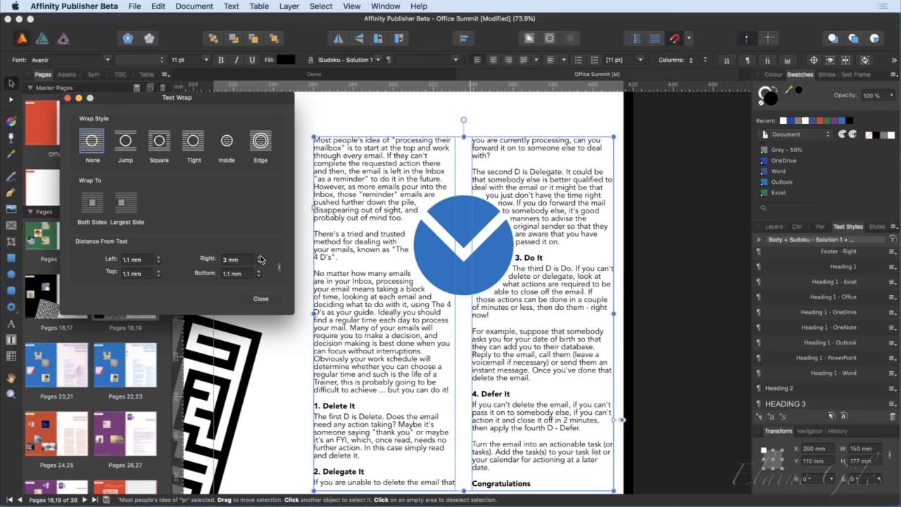
{"action": "key", "text": "super+z"}
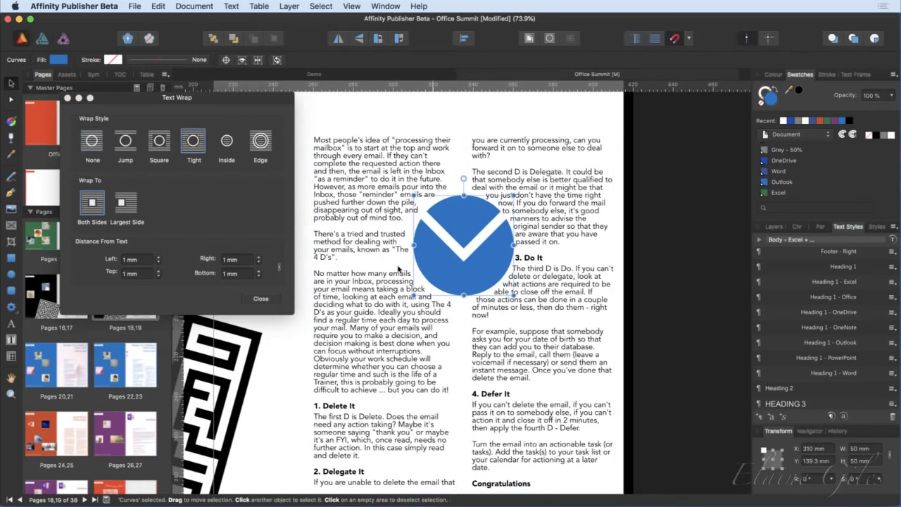
Set the blue logo's right-hand distance from text to 5 mm and deselect the logo.
{"action": "left_click", "coordinate": [259, 259]}
{"action": "left_click", "coordinate": [259, 259]}
{"action": "left_click", "coordinate": [259, 258]}
{"action": "left_click", "coordinate": [259, 258]}
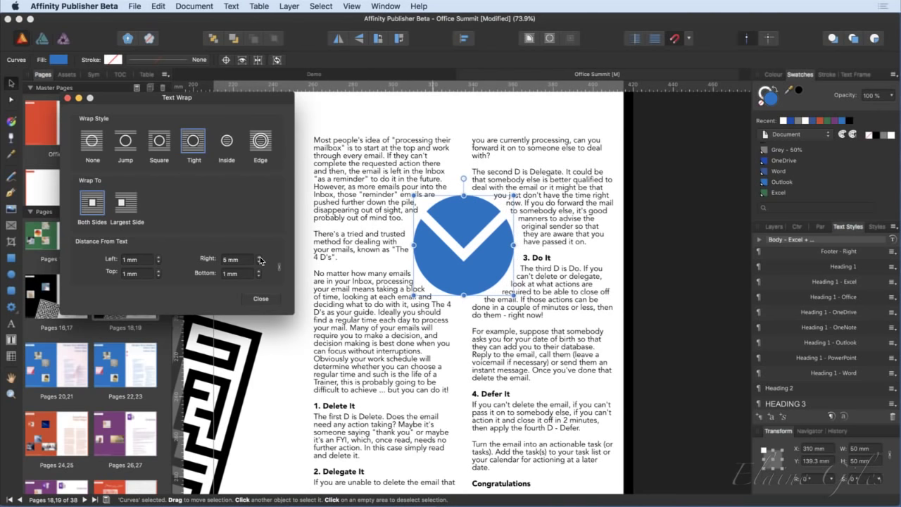
{"action": "left_click", "coordinate": [645, 302]}
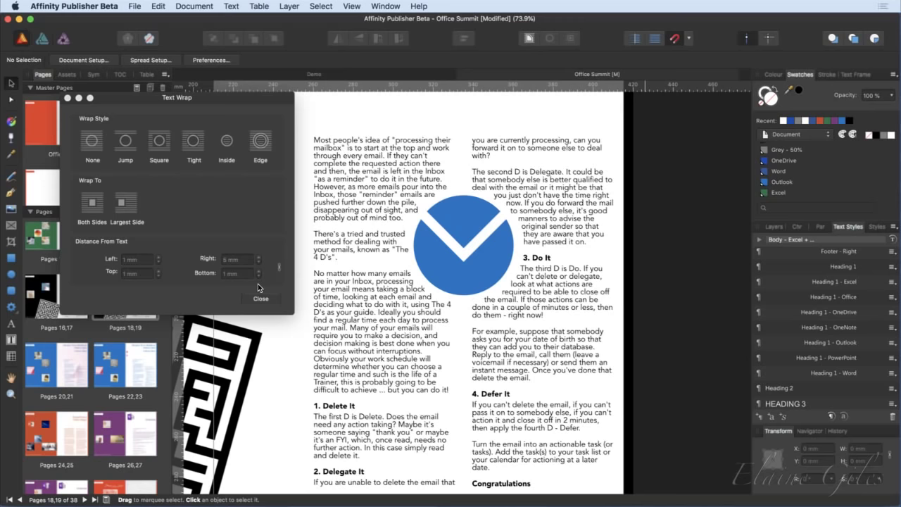
Move the maze image over the first text column on pages 18,19, to about X 108.2 mm, Y 352.5 mm.
{"action": "scroll", "coordinate": [324, 324], "scroll_direction": "left", "scroll_amount": 5}
{"action": "scroll", "coordinate": [324, 324], "scroll_direction": "down", "scroll_amount": 1}
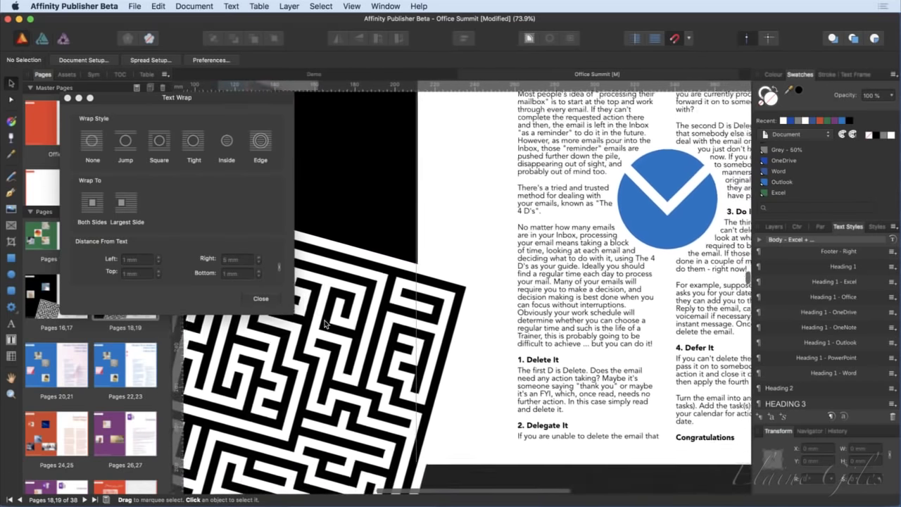
{"action": "scroll", "coordinate": [325, 323], "scroll_direction": "down", "scroll_amount": 1}
{"action": "left_click_drag", "start_coordinate": [353, 331], "coordinate": [484, 363]}
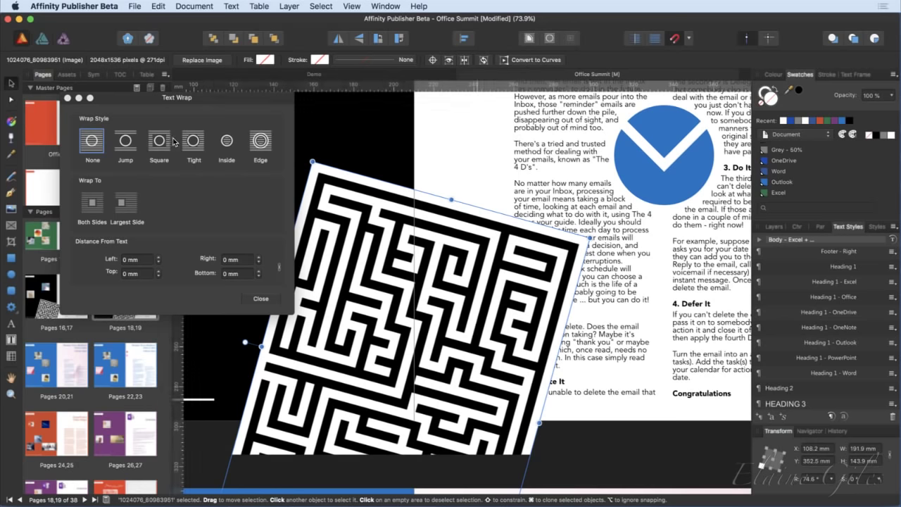
Give the maze image a Tight wrap with 5 mm distance on all sides, shift it to about X 105 mm, Y 360.4 mm, and close the wrap settings.
{"action": "left_click", "coordinate": [196, 142]}
{"action": "left_click_drag", "start_coordinate": [431, 300], "coordinate": [421, 320]}
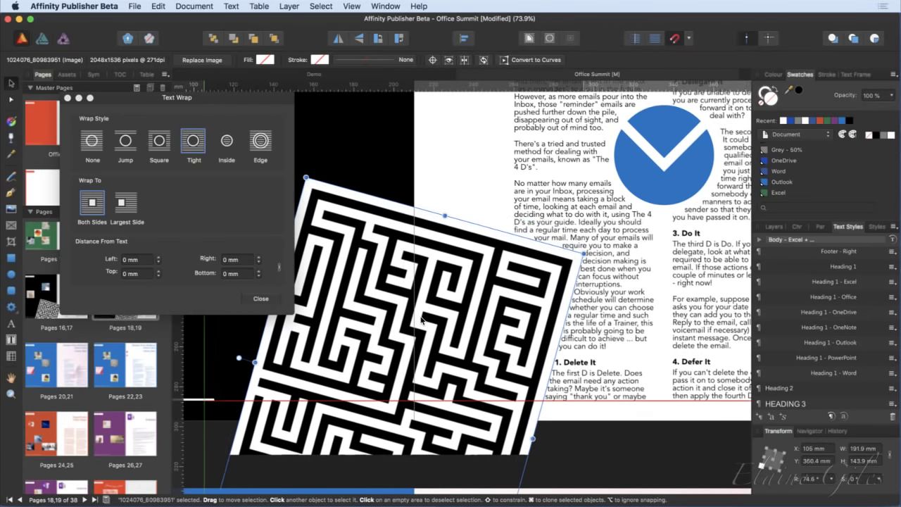
{"action": "left_click", "coordinate": [258, 256]}
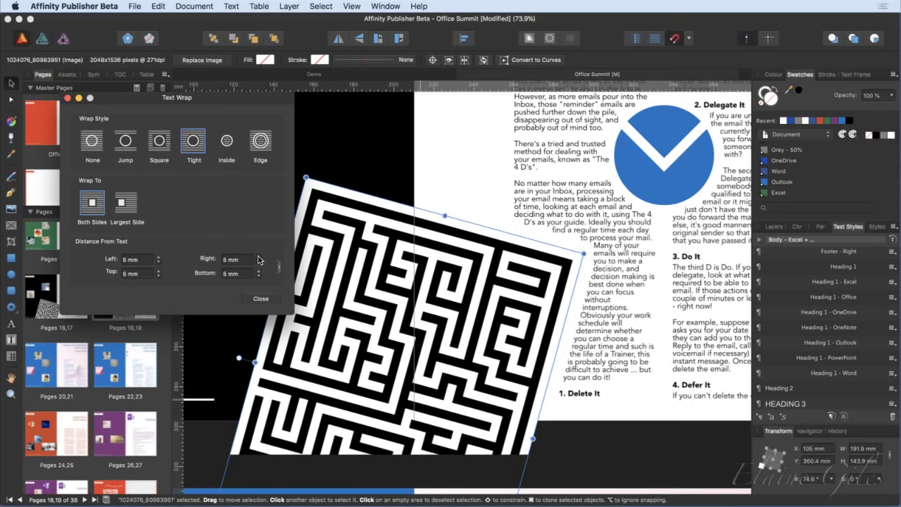
{"action": "left_click", "coordinate": [574, 433]}
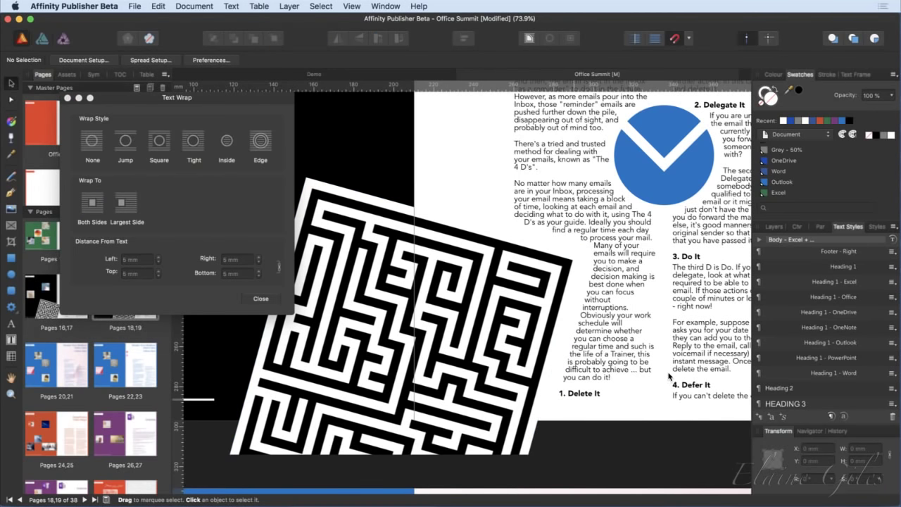
{"action": "scroll", "coordinate": [669, 377], "scroll_direction": "right", "scroll_amount": 3}
{"action": "scroll", "coordinate": [669, 376], "scroll_direction": "down", "scroll_amount": 2}
{"action": "scroll", "coordinate": [669, 376], "scroll_direction": "down", "scroll_amount": 3}
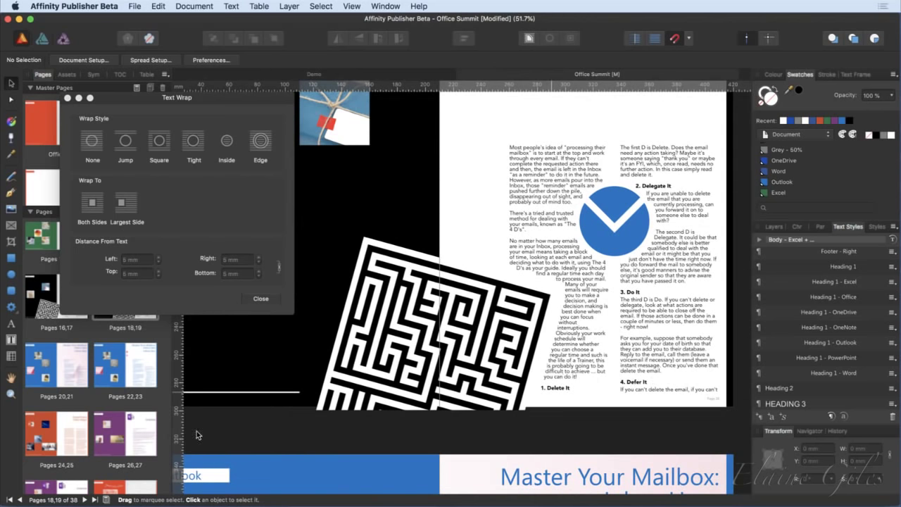
{"action": "left_click", "coordinate": [271, 299]}
Go to pages 32,33 and examine the existing curved "Just for fun" title and the puzzle pages.
{"action": "scroll", "coordinate": [146, 420], "scroll_direction": "down", "scroll_amount": 2}
{"action": "scroll", "coordinate": [146, 420], "scroll_direction": "down", "scroll_amount": 2}
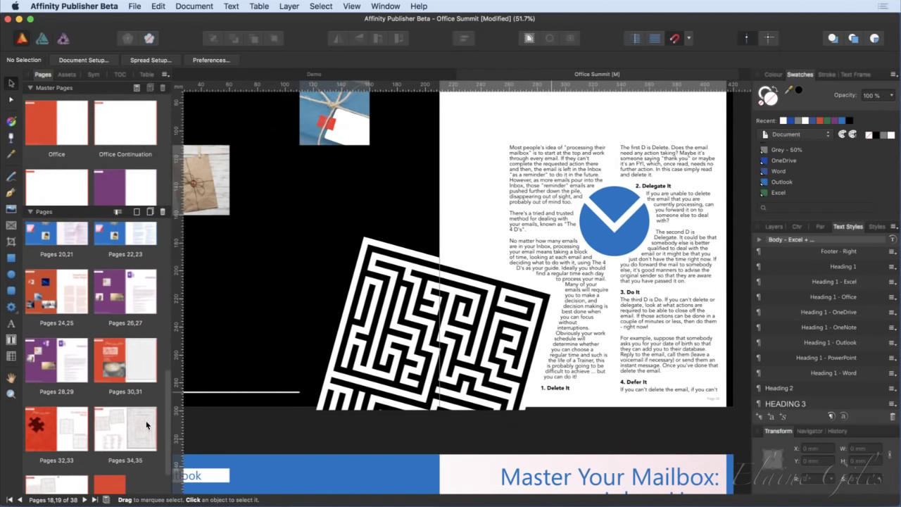
{"action": "left_click", "coordinate": [44, 423]}
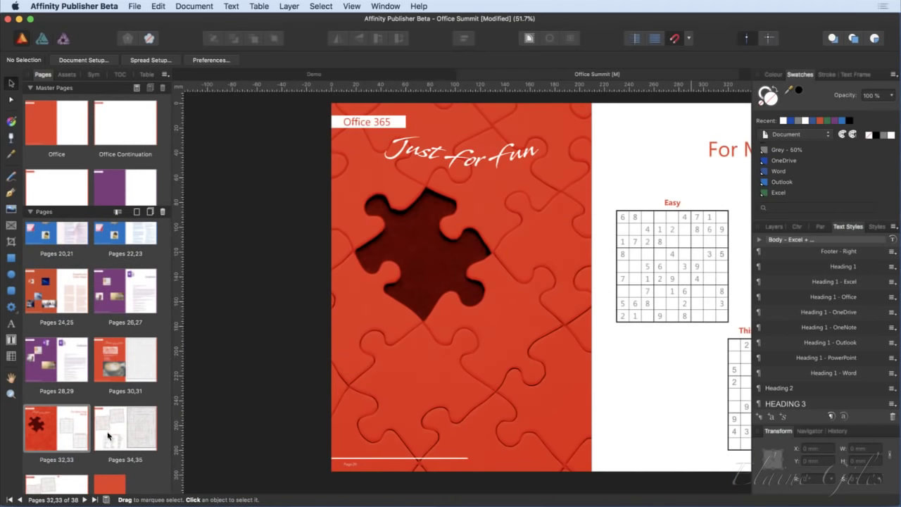
{"action": "left_click", "coordinate": [475, 164]}
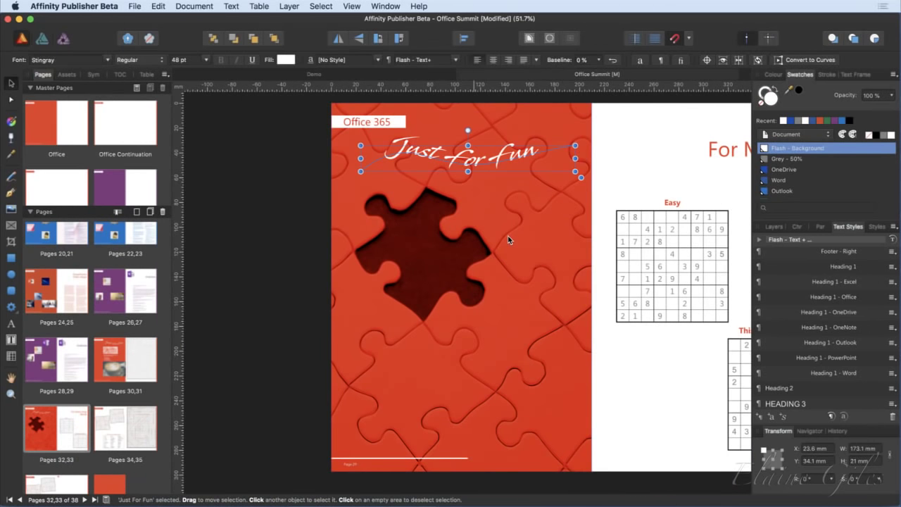
{"action": "scroll", "coordinate": [509, 239], "scroll_direction": "right", "scroll_amount": 5}
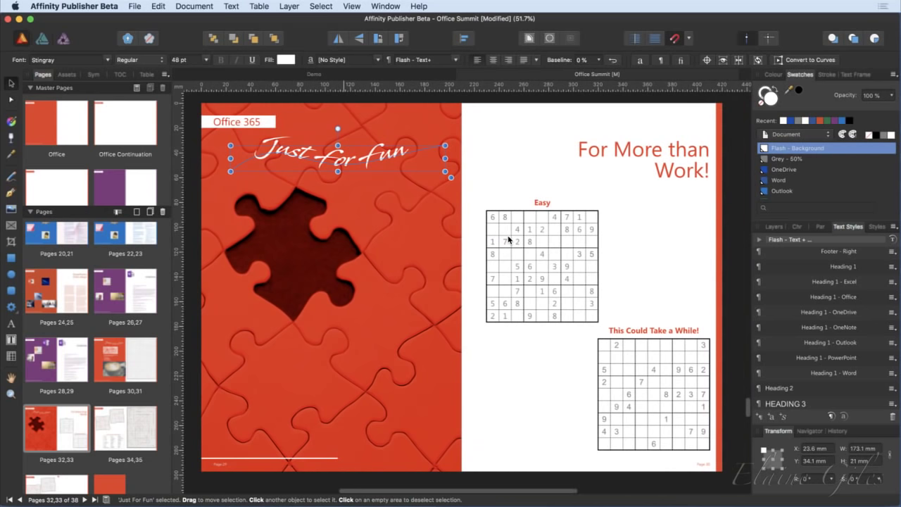
{"action": "left_click", "coordinate": [493, 355]}
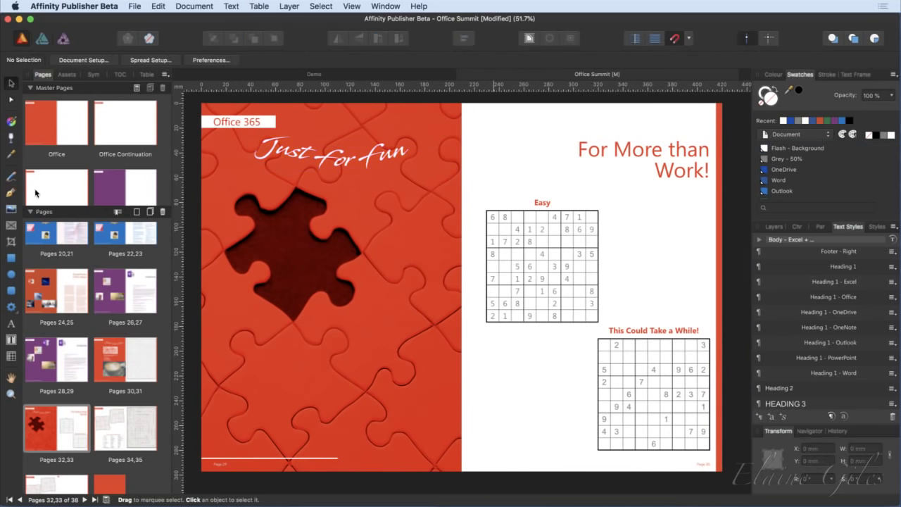
Draw an open wavy curve with the Pen tool below the puzzle hole on the red page, about 146 mm wide and 35 mm high.
{"action": "left_click", "coordinate": [11, 192]}
{"action": "left_click", "coordinate": [254, 388]}
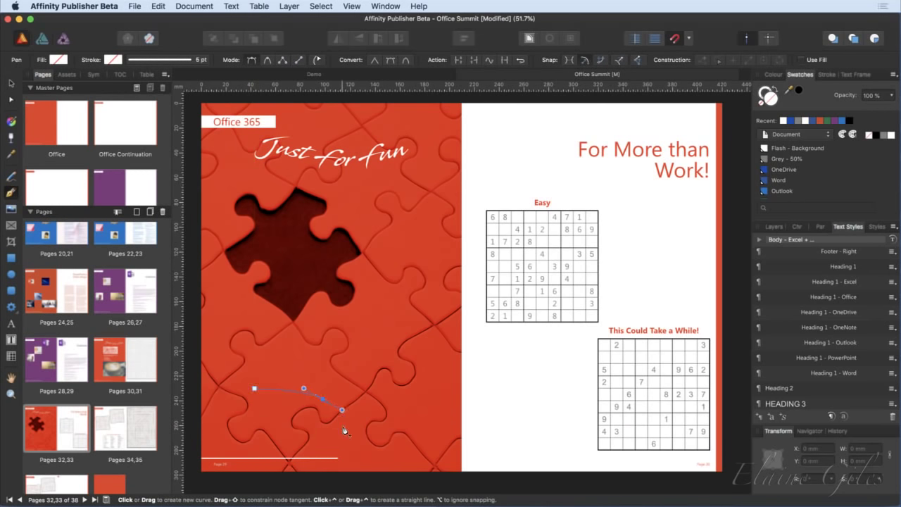
{"action": "left_click_drag", "start_coordinate": [360, 389], "coordinate": [361, 410]}
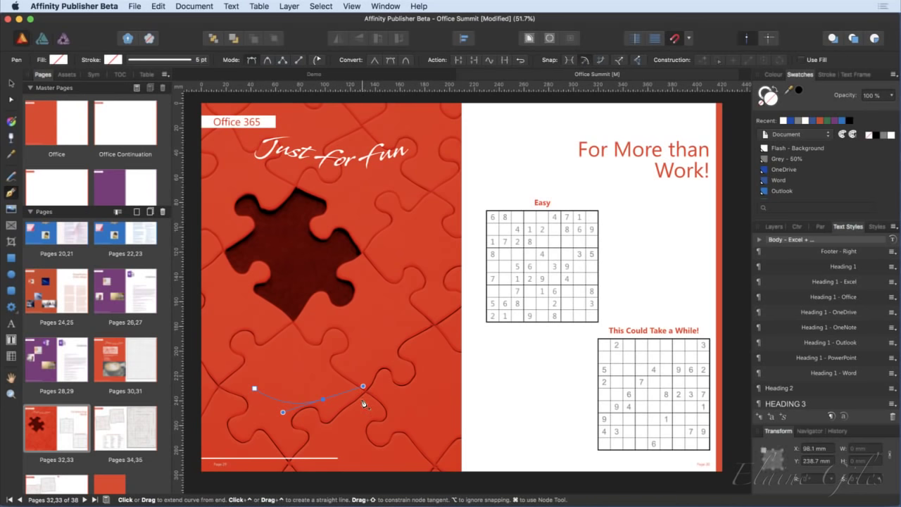
{"action": "left_click", "coordinate": [363, 386]}
{"action": "left_click_drag", "start_coordinate": [435, 402], "coordinate": [451, 431]}
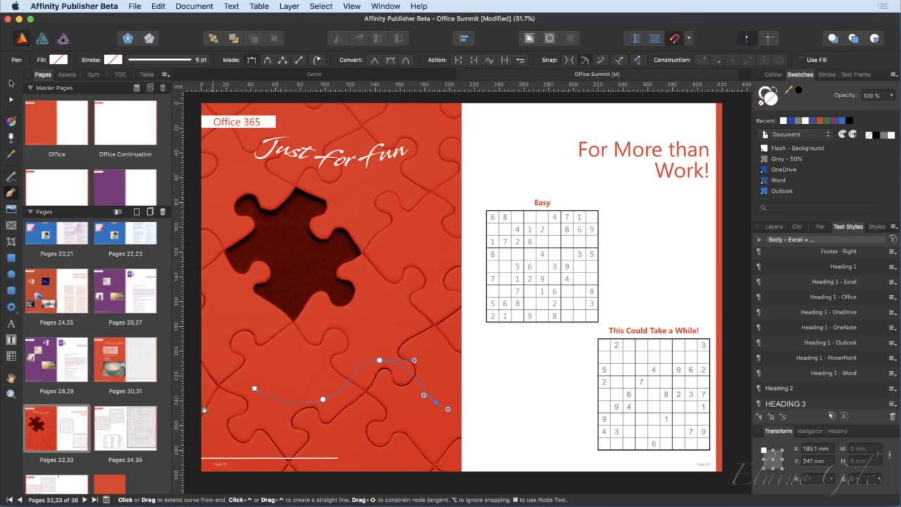
Convert the wavy curve to a text path reading "Just for Fun" and set its text size to 64 pt.
{"action": "left_click", "coordinate": [11, 325]}
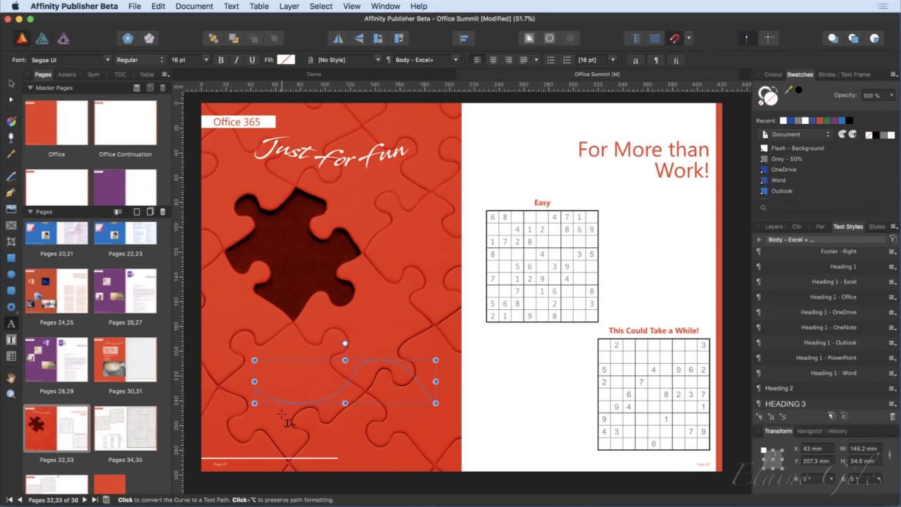
{"action": "left_click", "coordinate": [282, 415]}
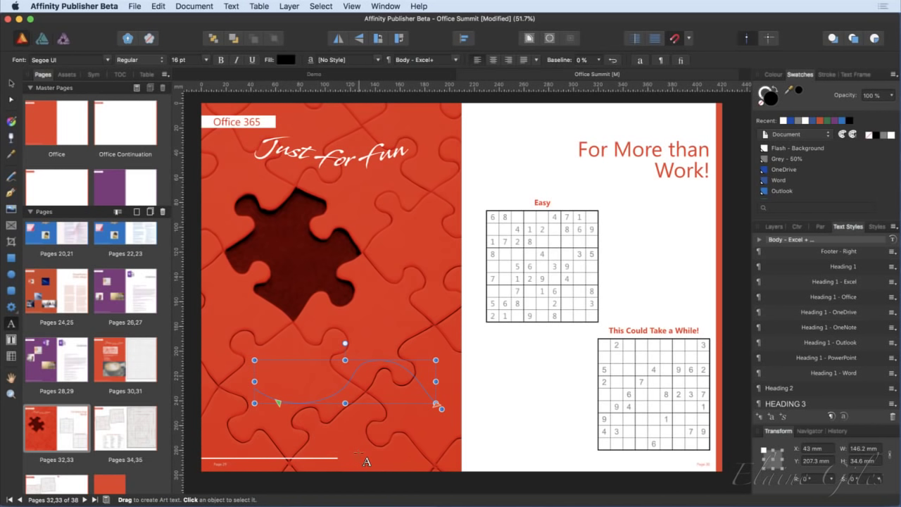
{"action": "type", "text": "hu"}
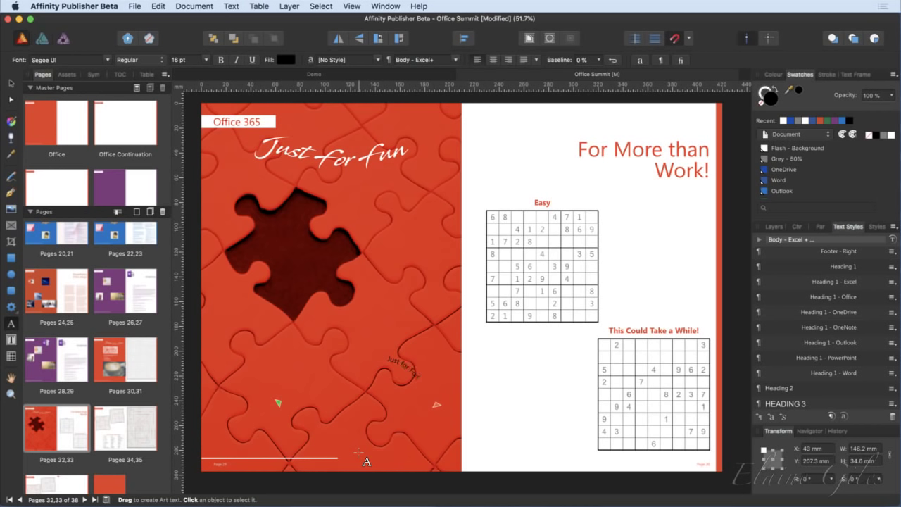
{"action": "key", "text": "super+a"}
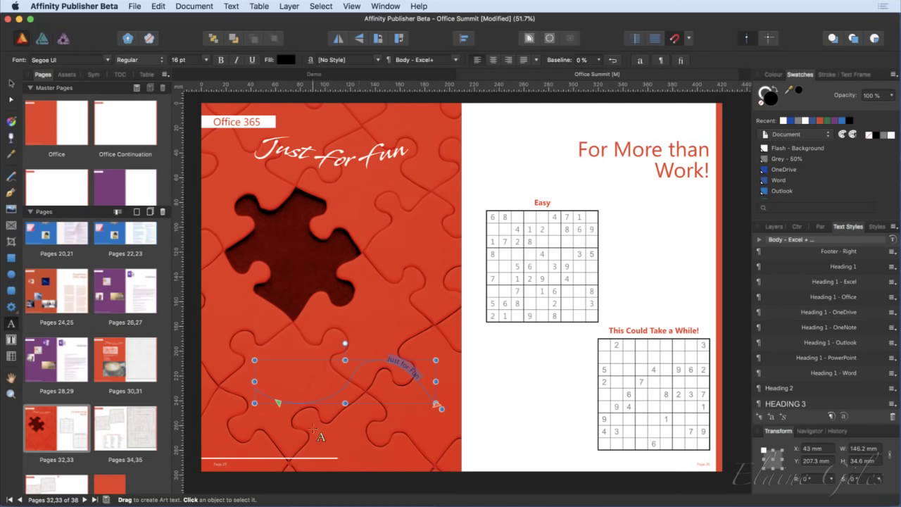
{"action": "left_click", "coordinate": [208, 60]}
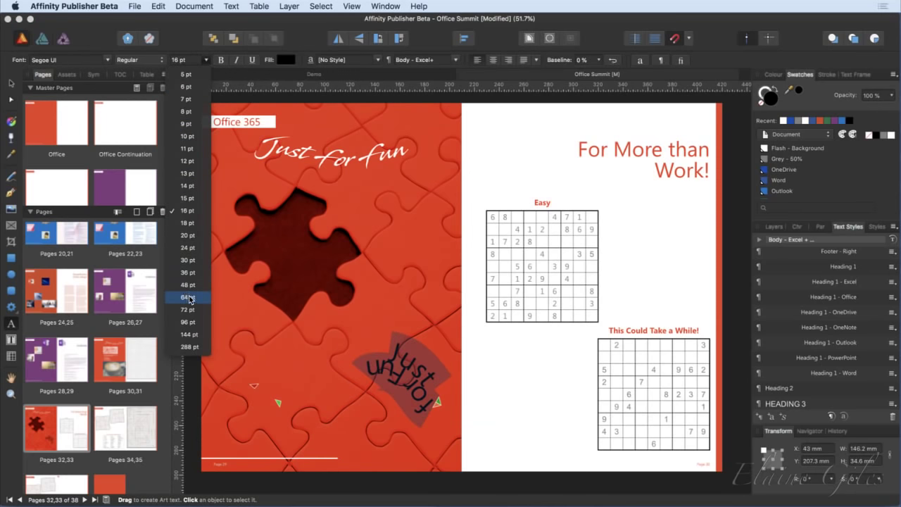
{"action": "left_click", "coordinate": [186, 297]}
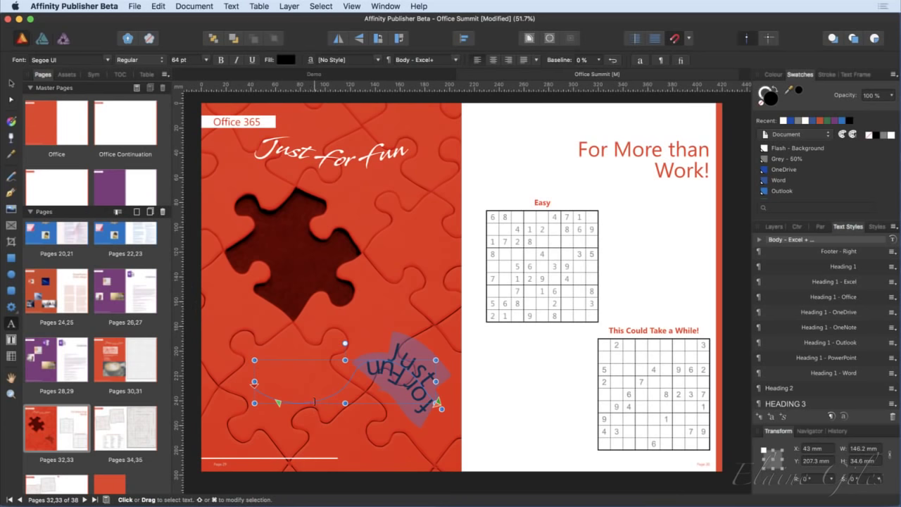
Reposition the text path's green start and end markers, one at the crest and the other at the curve's far-left end.
{"action": "mouse_move", "coordinate": [282, 405]}
{"action": "left_mouse_down"}
{"action": "mouse_move", "coordinate": [305, 406]}
{"action": "mouse_move", "coordinate": [254, 387]}
{"action": "mouse_move", "coordinate": [291, 399]}
{"action": "mouse_move", "coordinate": [288, 405]}
{"action": "left_mouse_up"}
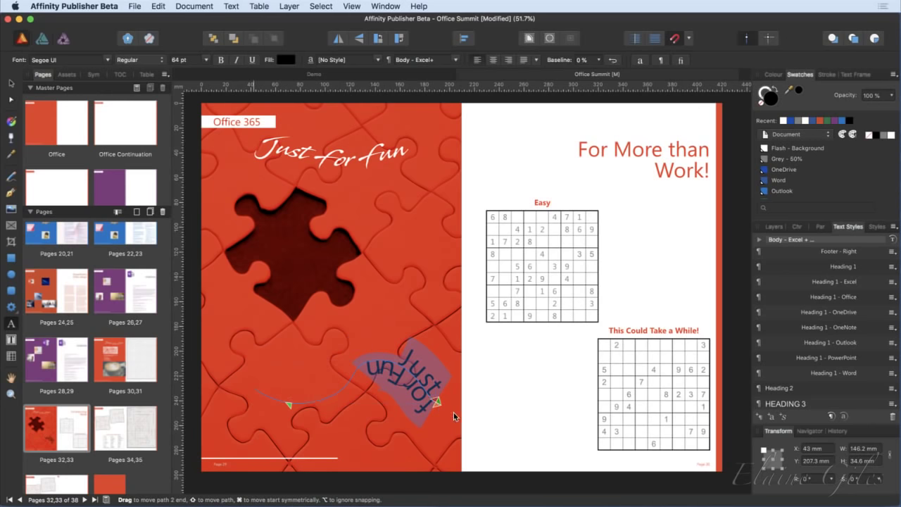
{"action": "left_click", "coordinate": [312, 384]}
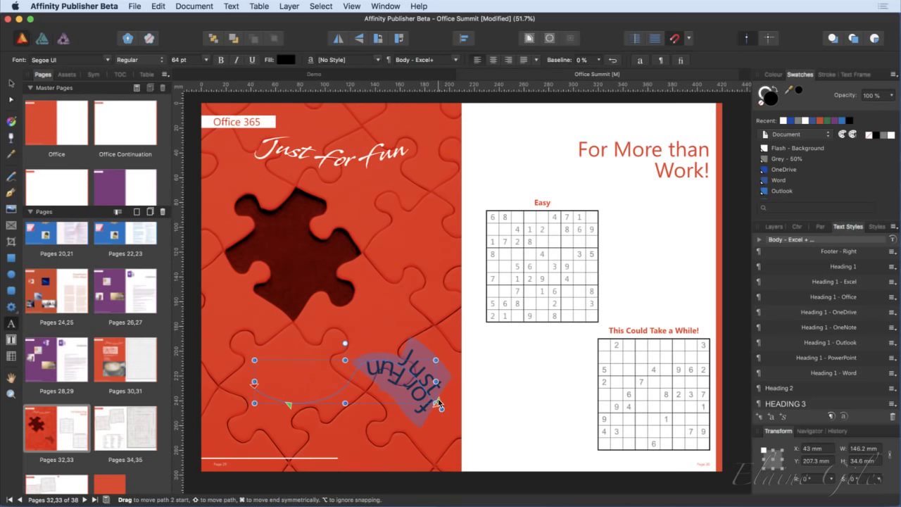
{"action": "left_click_drag", "start_coordinate": [438, 398], "coordinate": [395, 360]}
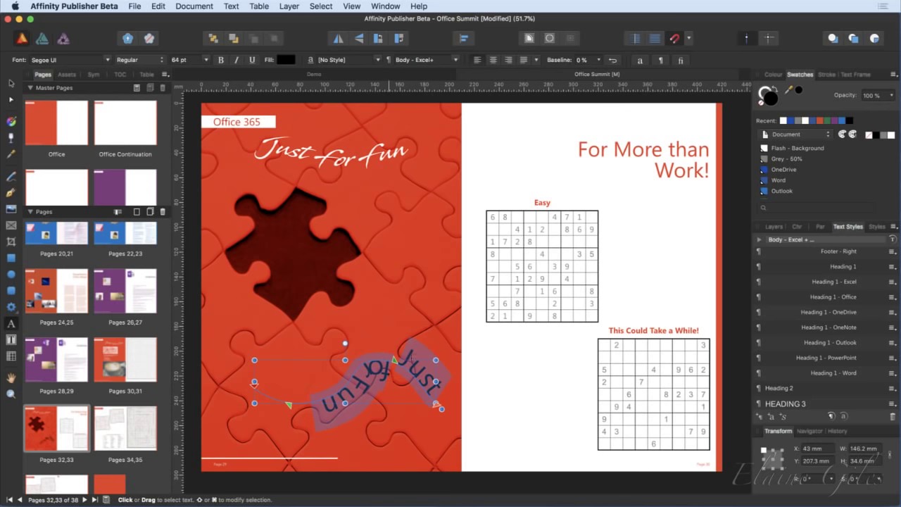
{"action": "left_click_drag", "start_coordinate": [288, 405], "coordinate": [252, 388]}
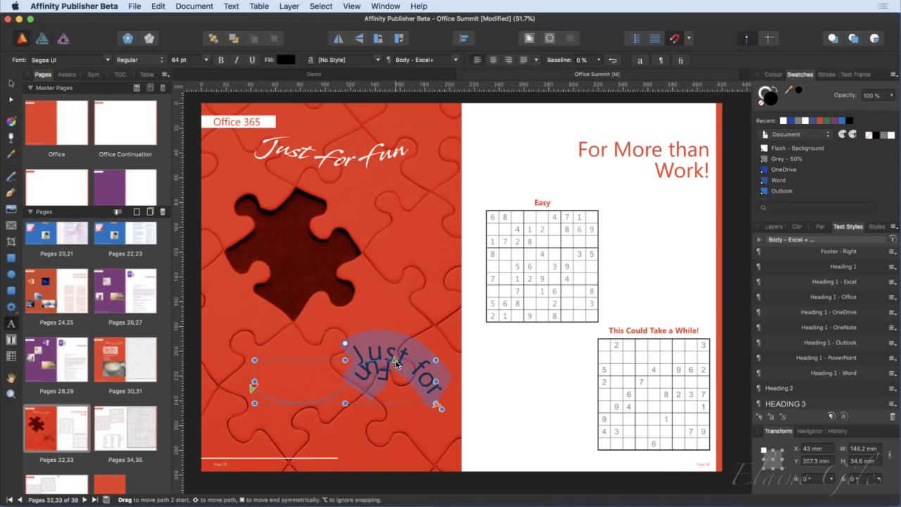
Reshape the text path by pulling both end nodes beyond the red page and raising the crest node, making it about 245 mm by 42 mm.
{"action": "left_click", "coordinate": [11, 101]}
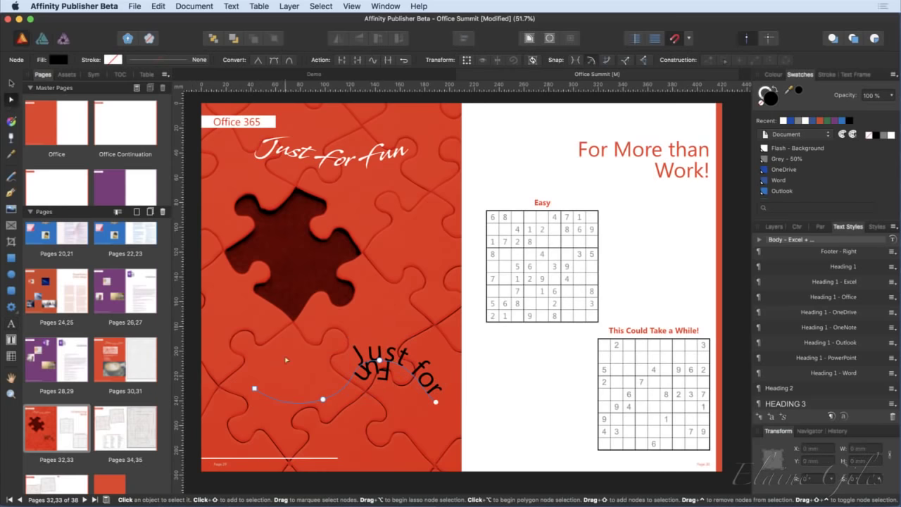
{"action": "left_click_drag", "start_coordinate": [380, 376], "coordinate": [185, 384]}
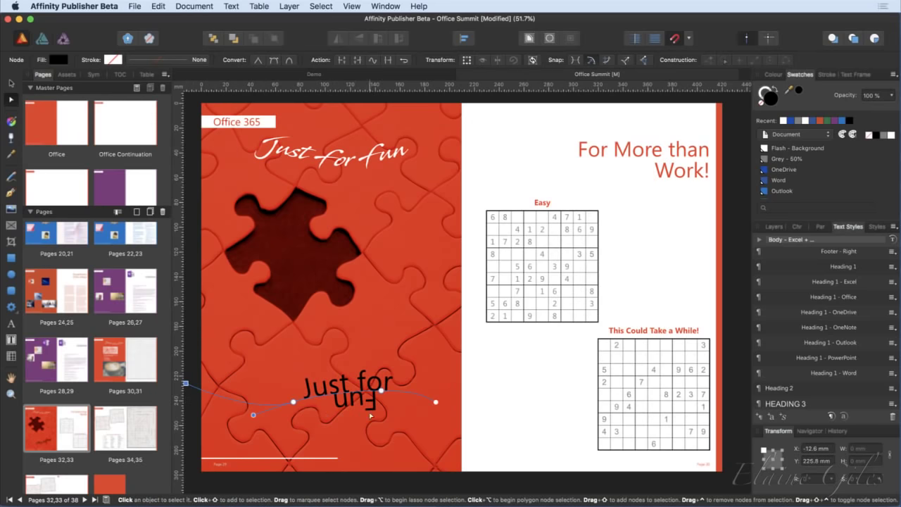
{"action": "left_click_drag", "start_coordinate": [436, 402], "coordinate": [509, 341]}
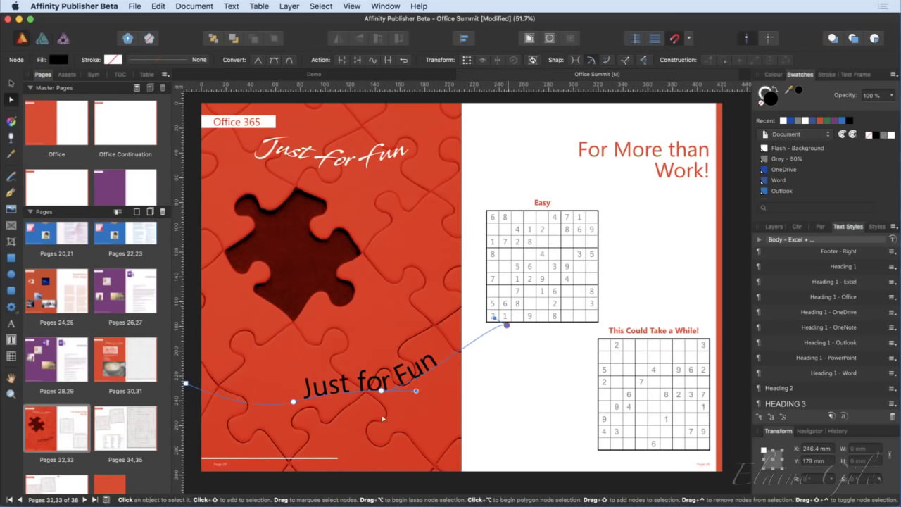
{"action": "left_click_drag", "start_coordinate": [381, 406], "coordinate": [361, 367]}
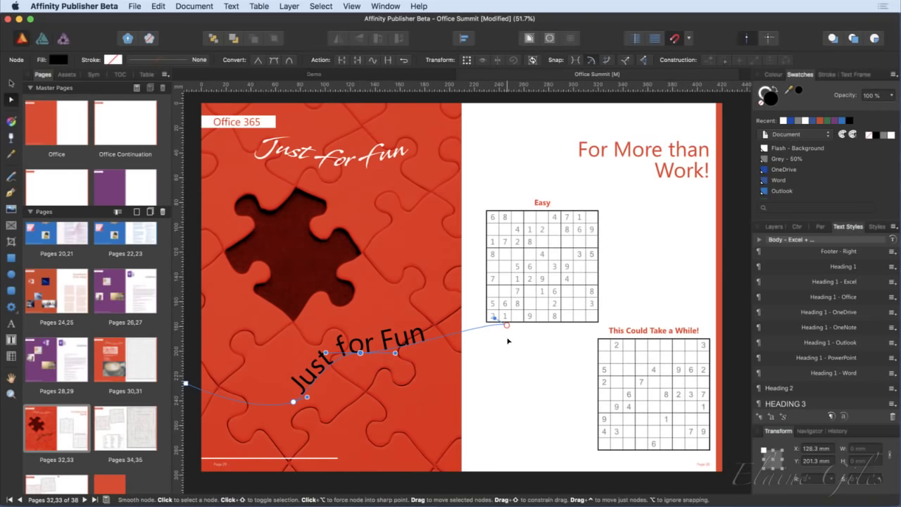
{"action": "left_click_drag", "start_coordinate": [507, 341], "coordinate": [490, 375]}
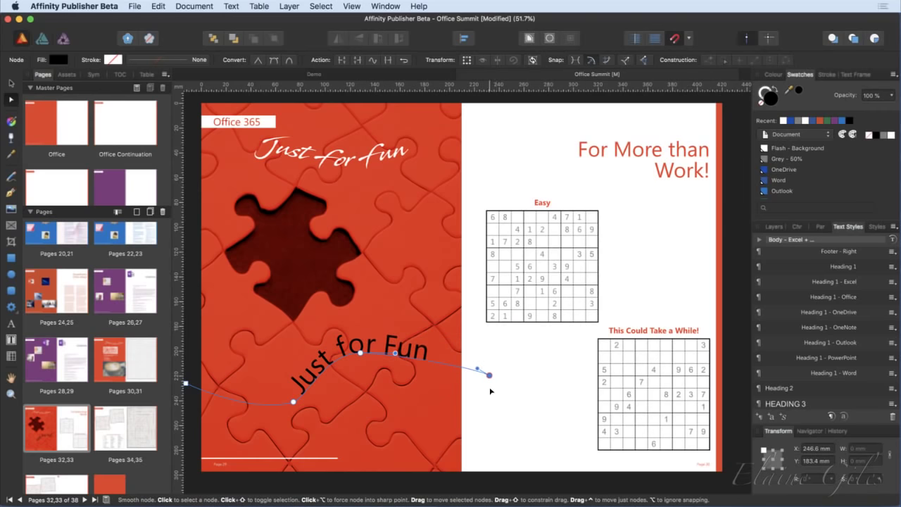
{"action": "key", "text": "v"}
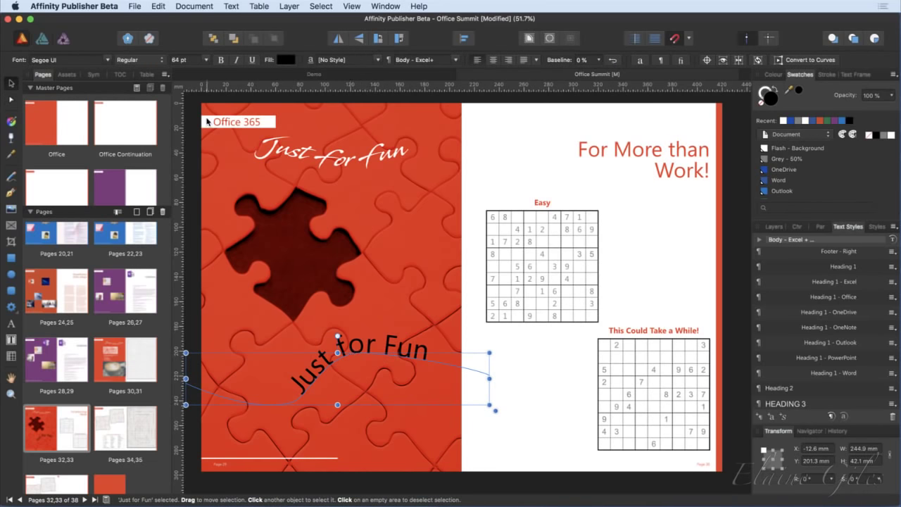
Set the curved "Just for Fun" text path in the Stingray font and fill its text with white.
{"action": "left_click", "coordinate": [109, 60]}
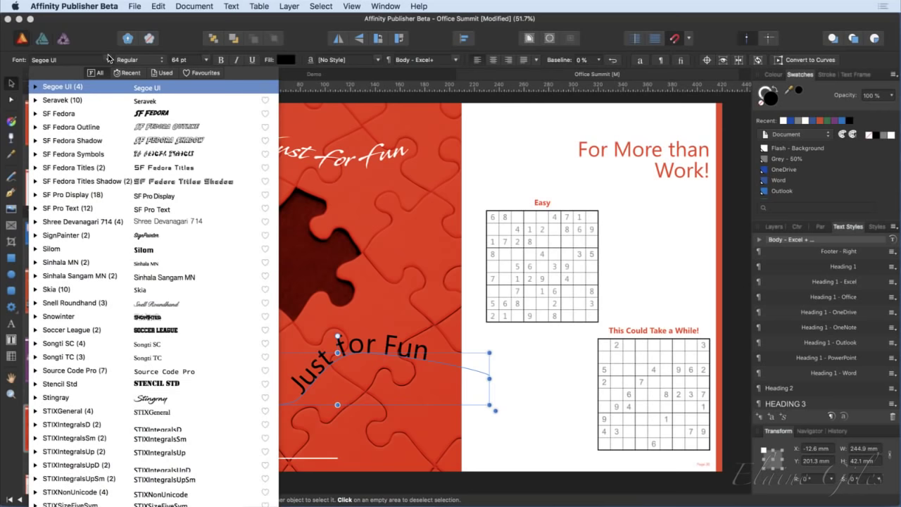
{"action": "type", "text": "stingr"}
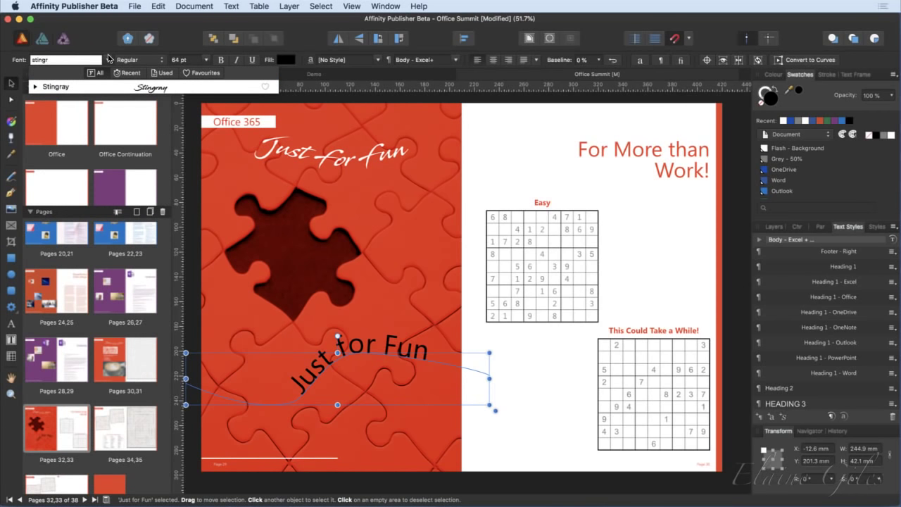
{"action": "key", "text": "Return"}
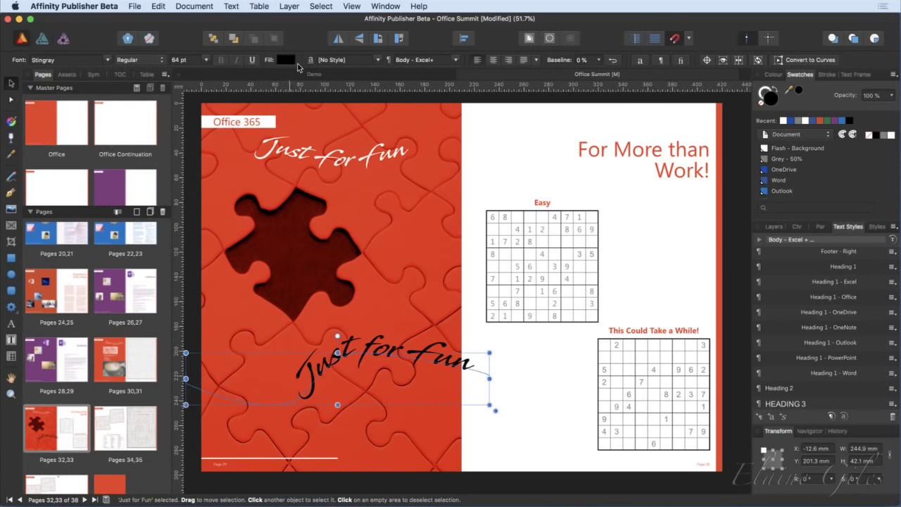
{"action": "left_click", "coordinate": [286, 60]}
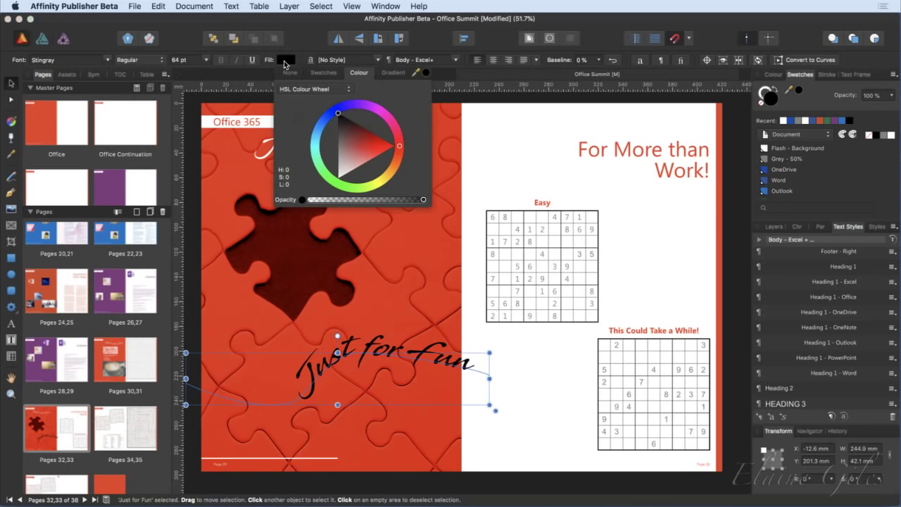
{"action": "left_click", "coordinate": [322, 73]}
{"action": "left_click", "coordinate": [423, 104]}
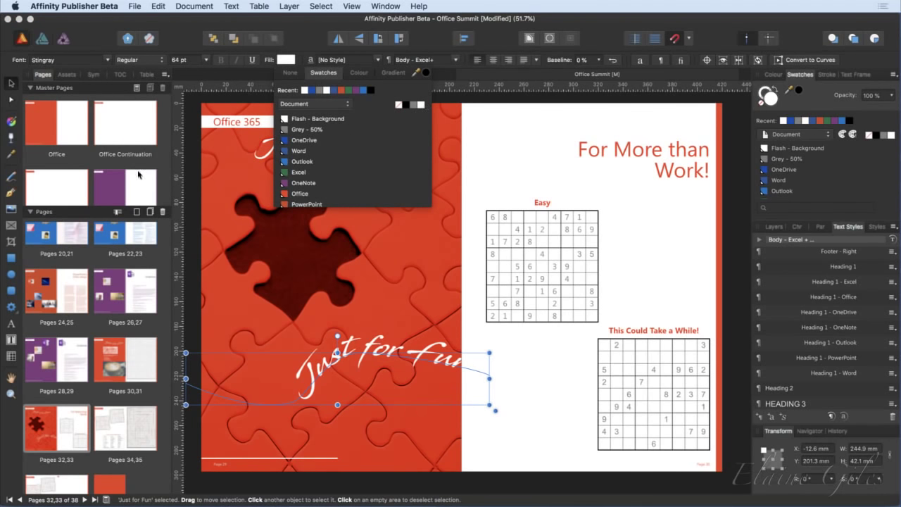
Move the white "Just for Fun" text path about 43 mm left and 4 mm up so its lettering fits on the red page.
{"action": "left_click", "coordinate": [348, 250]}
{"action": "left_click", "coordinate": [376, 245]}
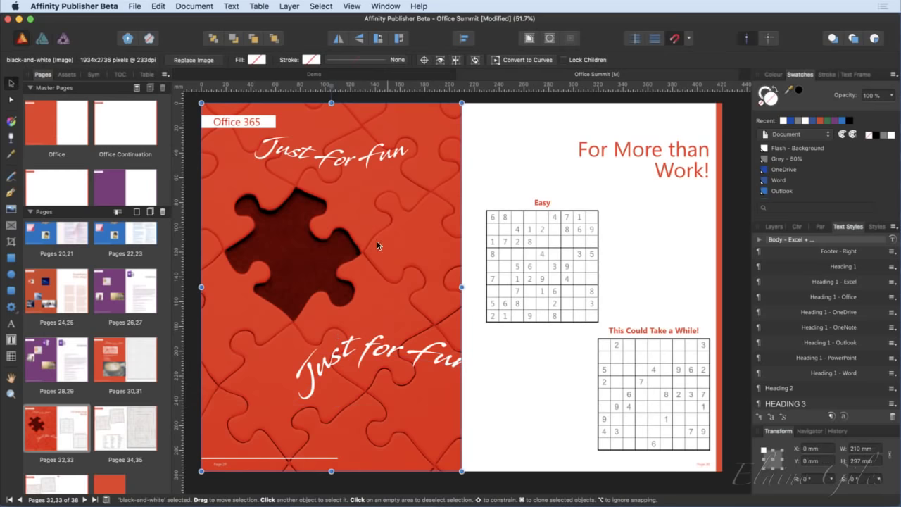
{"action": "left_click", "coordinate": [368, 350]}
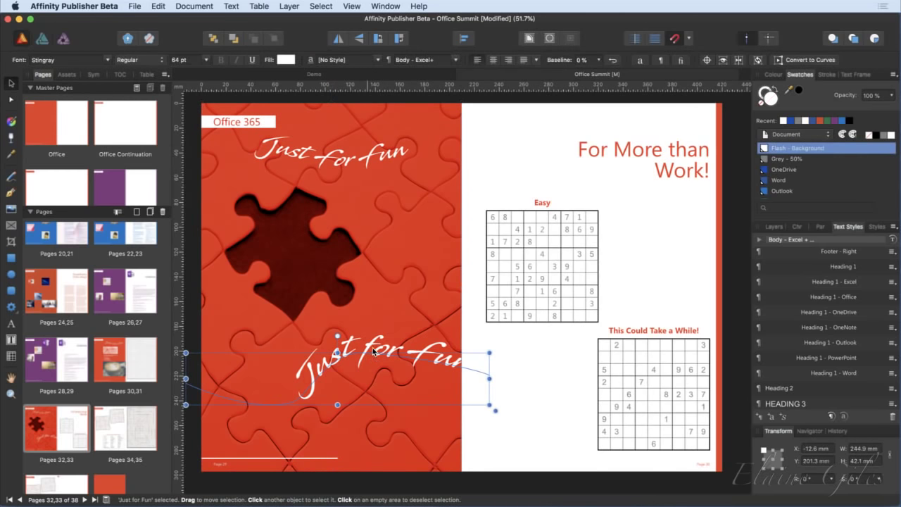
{"action": "left_click_drag", "start_coordinate": [367, 350], "coordinate": [285, 356]}
{"action": "key", "text": "Escape"}
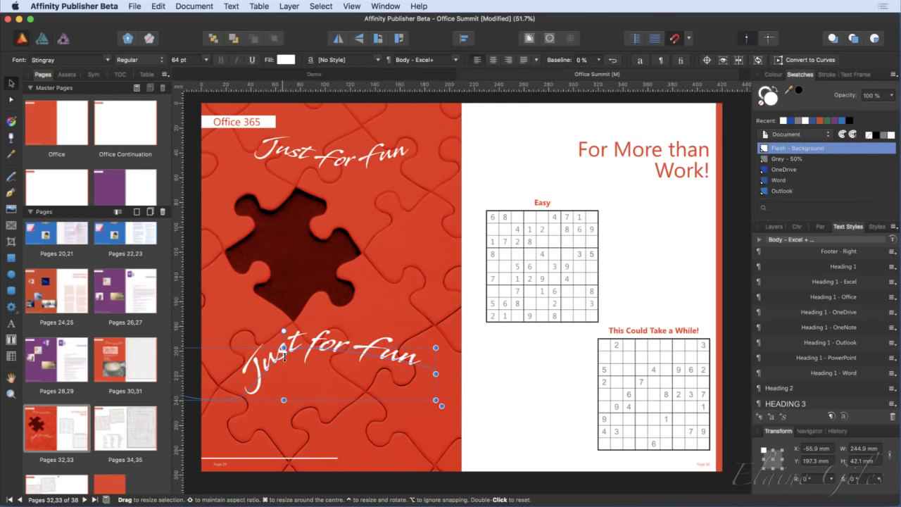
{"action": "left_click", "coordinate": [487, 414]}
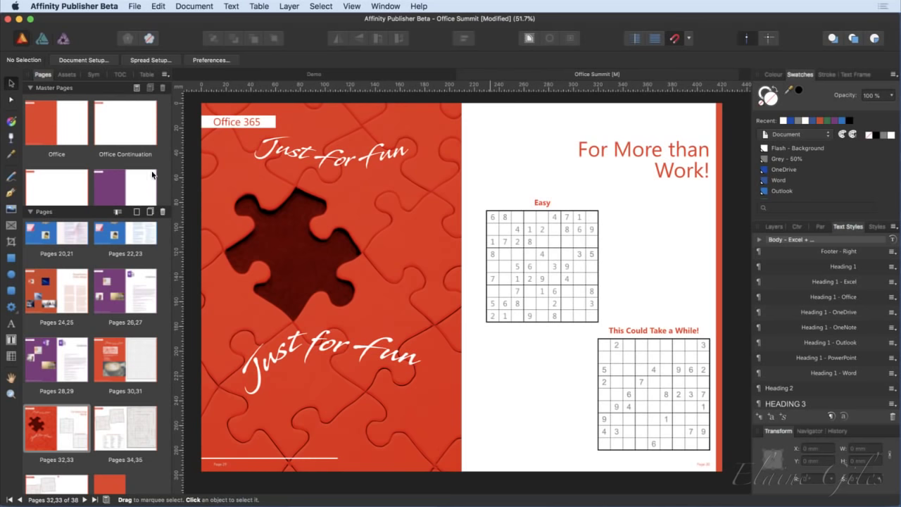
Go to pages 2,3 and delete the existing contents text frame and the red circle at its upper-left corner.
{"action": "scroll", "coordinate": [144, 144], "scroll_direction": "up", "scroll_amount": 1}
{"action": "scroll", "coordinate": [127, 300], "scroll_direction": "up", "scroll_amount": 10}
{"action": "left_click", "coordinate": [122, 242]}
{"action": "double_click", "coordinate": [118, 249]}
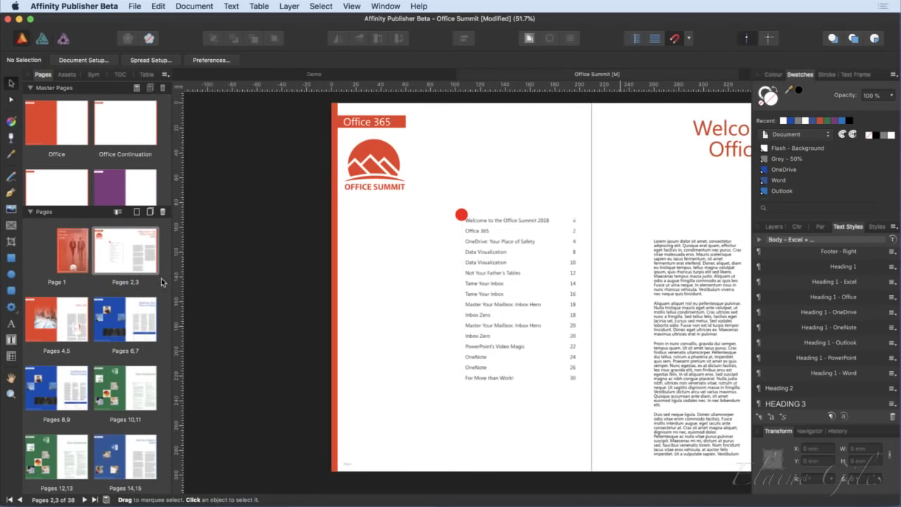
{"action": "left_click", "coordinate": [518, 310]}
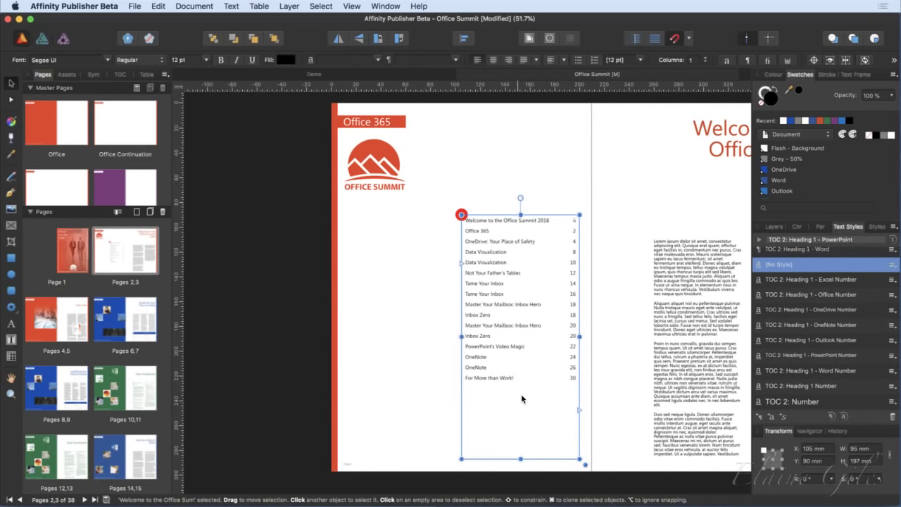
{"action": "key", "text": "Delete"}
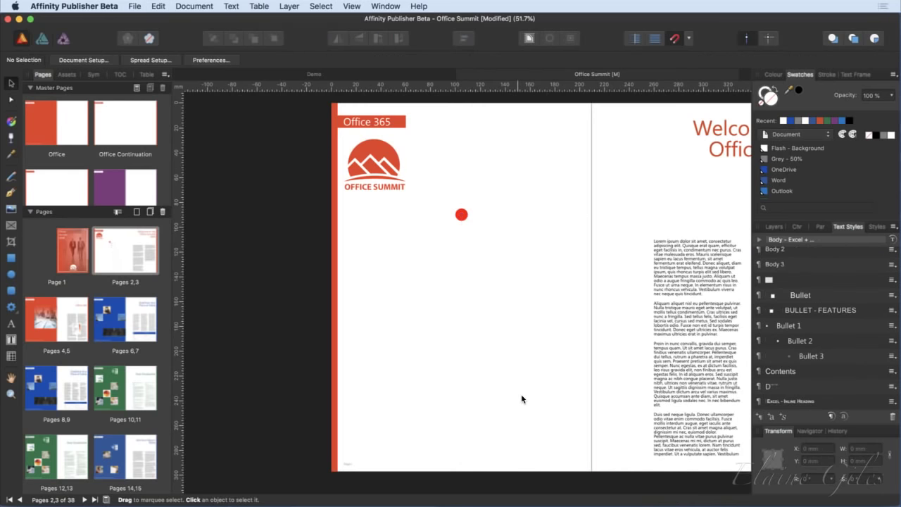
{"action": "left_click", "coordinate": [458, 214]}
{"action": "key", "text": "Delete"}
Draw a single-column text frame about 115 mm wide and 189 mm high on the page with the Office Summit logo.
{"action": "left_click", "coordinate": [11, 339]}
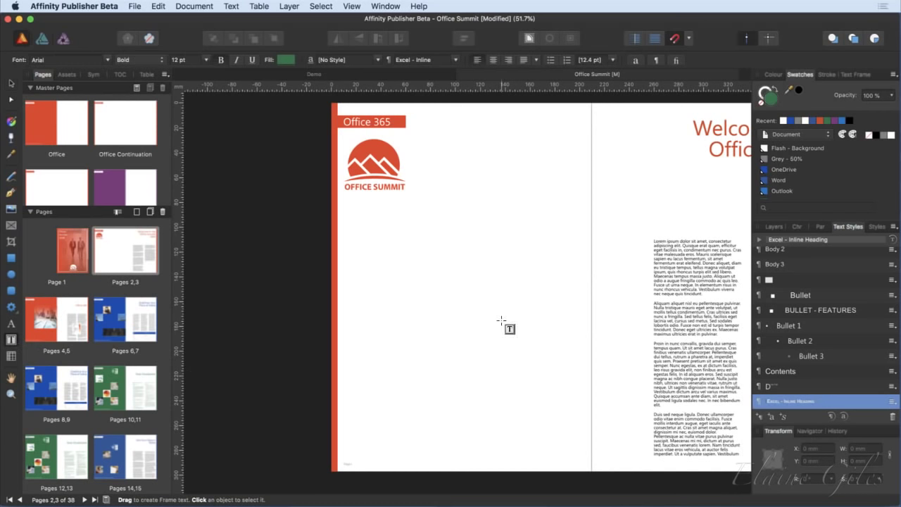
{"action": "left_click_drag", "start_coordinate": [449, 218], "coordinate": [592, 466]}
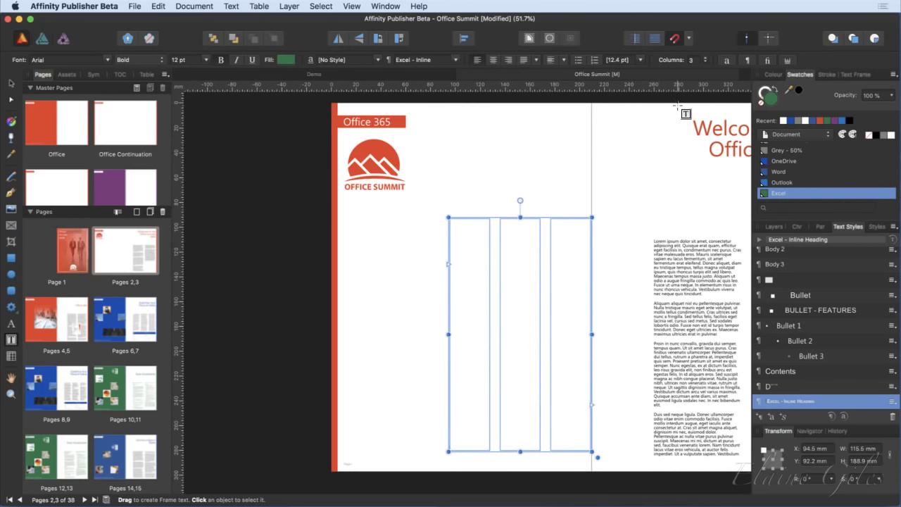
{"action": "left_click", "coordinate": [705, 63]}
{"action": "left_click", "coordinate": [706, 63]}
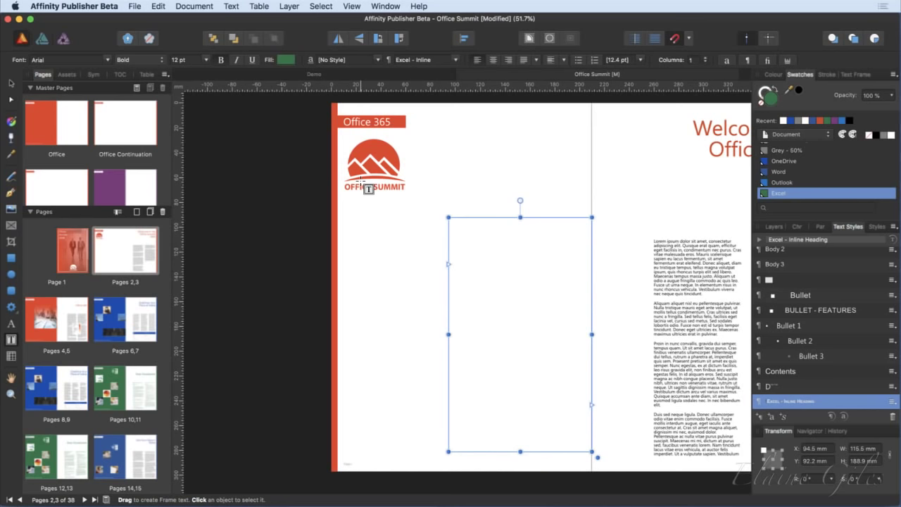
Enter "Table Contents" in the new frame in the Body style and align the text vertically to the frame's top.
{"action": "left_click", "coordinate": [465, 232]}
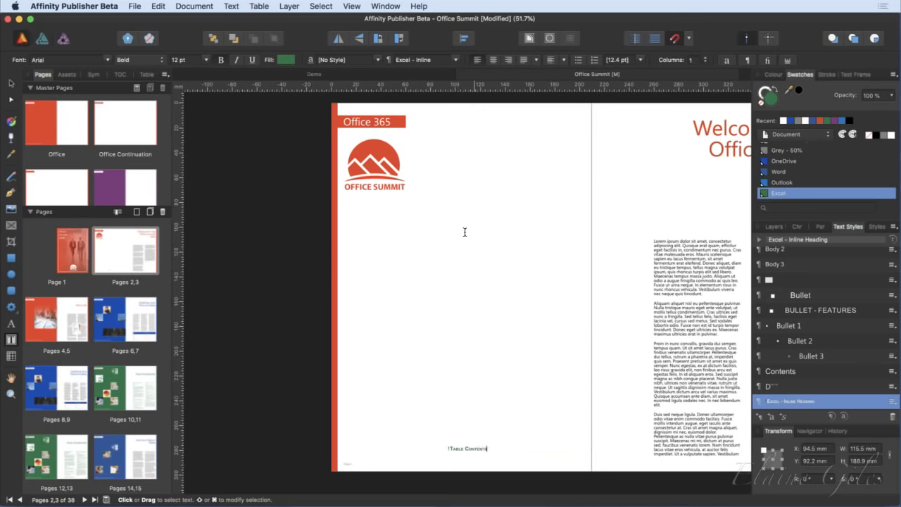
{"action": "key", "text": "super+a"}
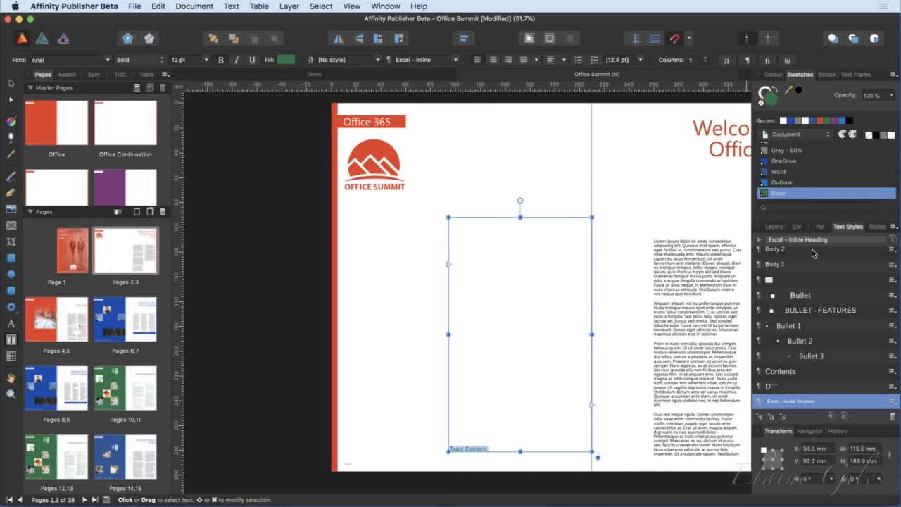
{"action": "scroll", "coordinate": [796, 296], "scroll_direction": "up", "scroll_amount": 5}
{"action": "left_click", "coordinate": [791, 299]}
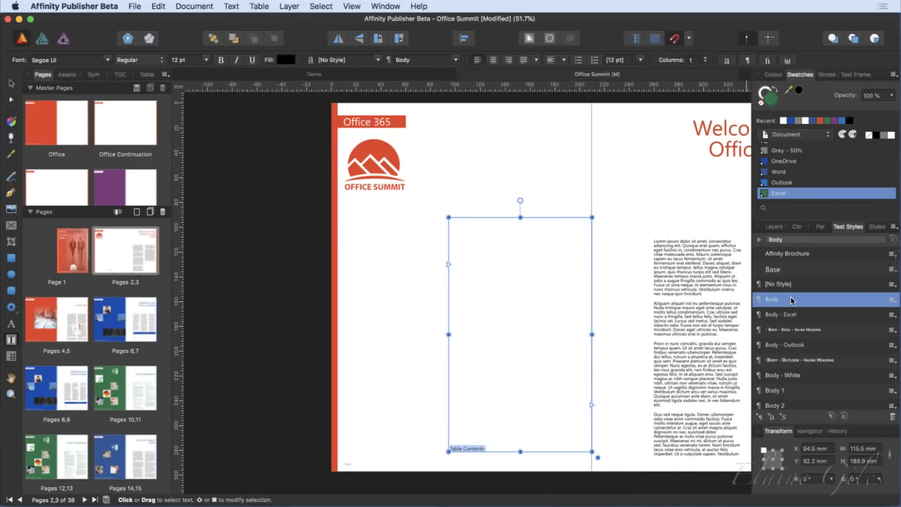
{"action": "left_click", "coordinate": [562, 62]}
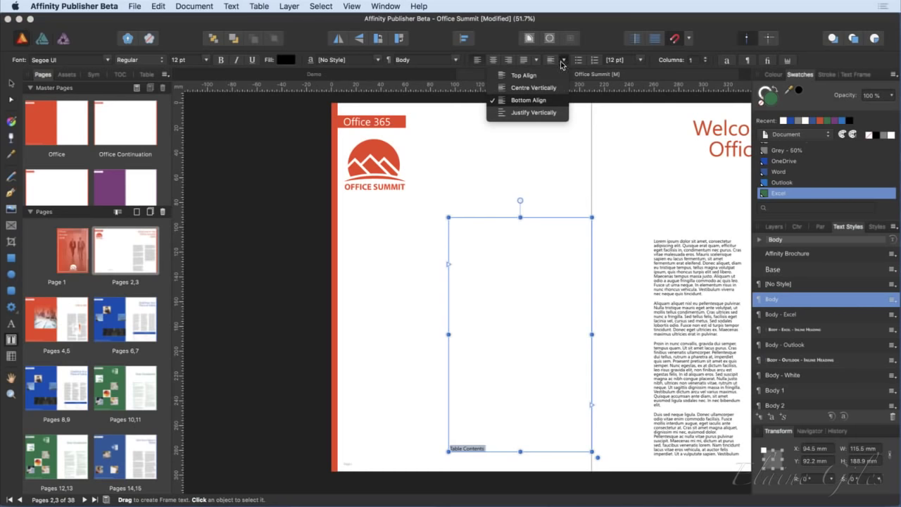
{"action": "left_click", "coordinate": [539, 75]}
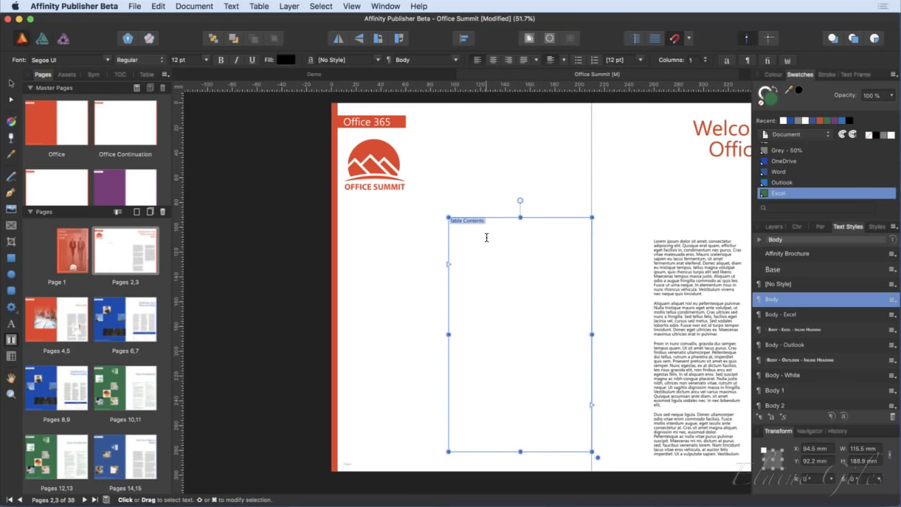
Make the "Table Contents" heading bold and start an empty line beneath it.
{"action": "key", "text": "Escape"}
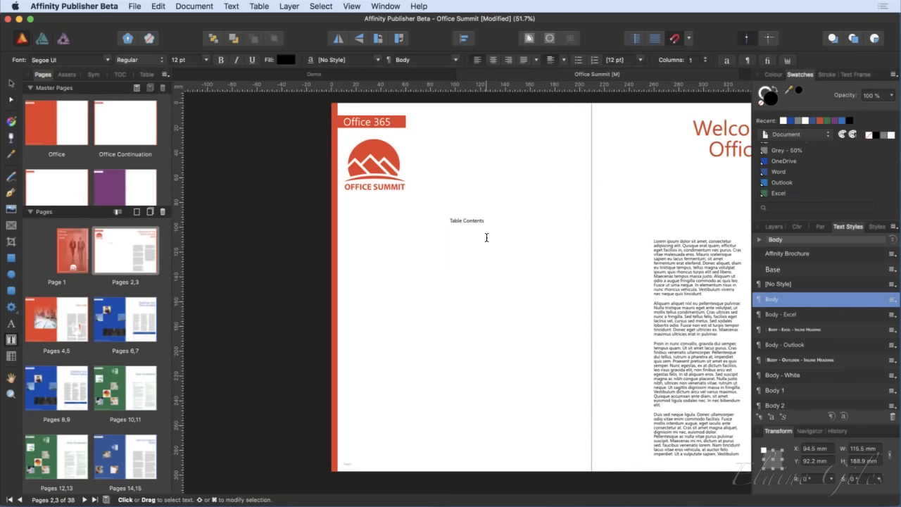
{"action": "key", "text": "shift+alt+Right"}
{"action": "key", "text": "shift+alt+Right"}
{"action": "key", "text": "super+b"}
{"action": "left_click", "coordinate": [483, 237]}
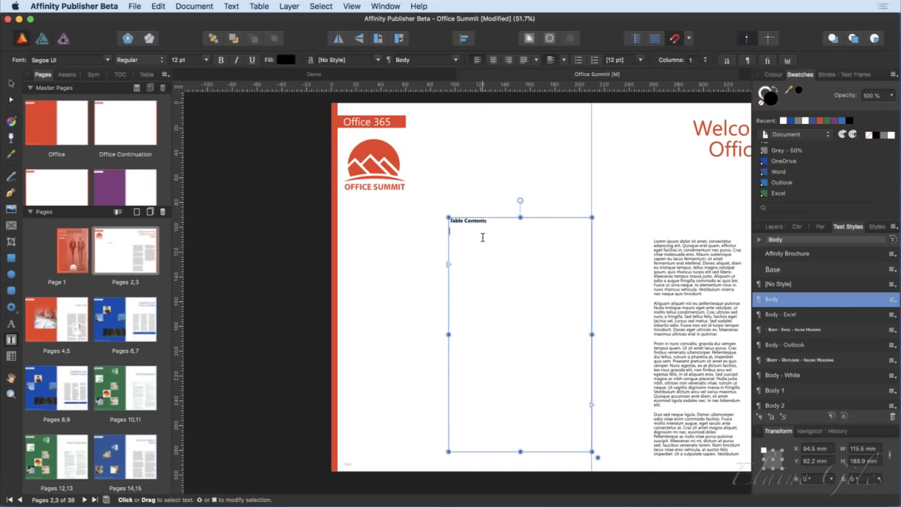
Show the table of contents settings and insert a table of contents under the "Table Contents" heading.
{"action": "scroll", "coordinate": [588, 297], "scroll_direction": "right", "scroll_amount": 6}
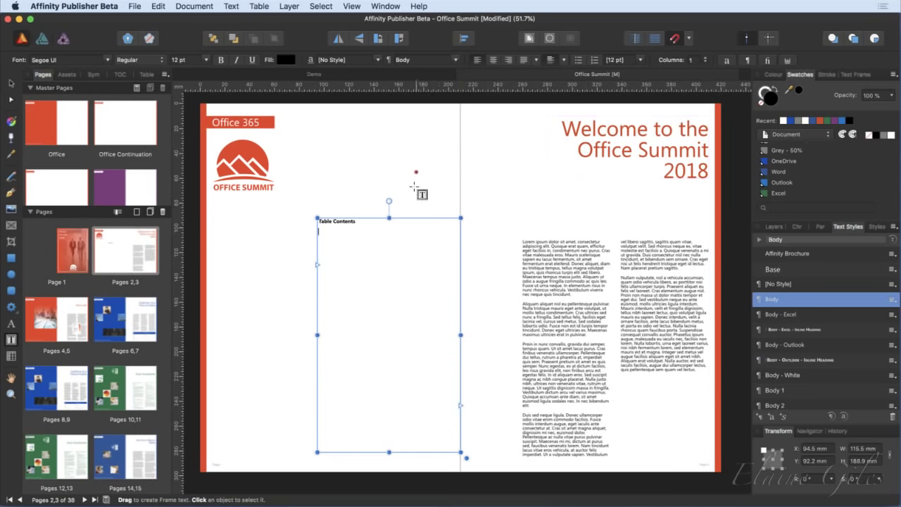
{"action": "left_click", "coordinate": [120, 74]}
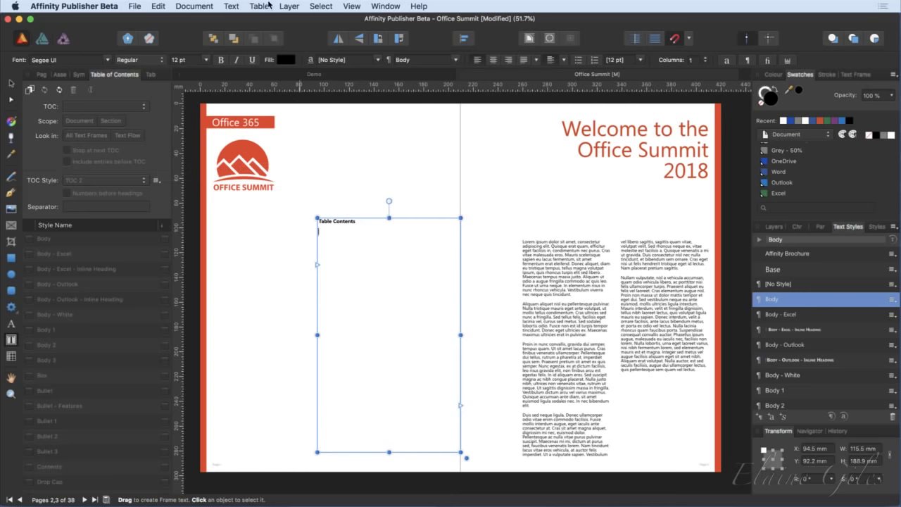
{"action": "left_click", "coordinate": [233, 6]}
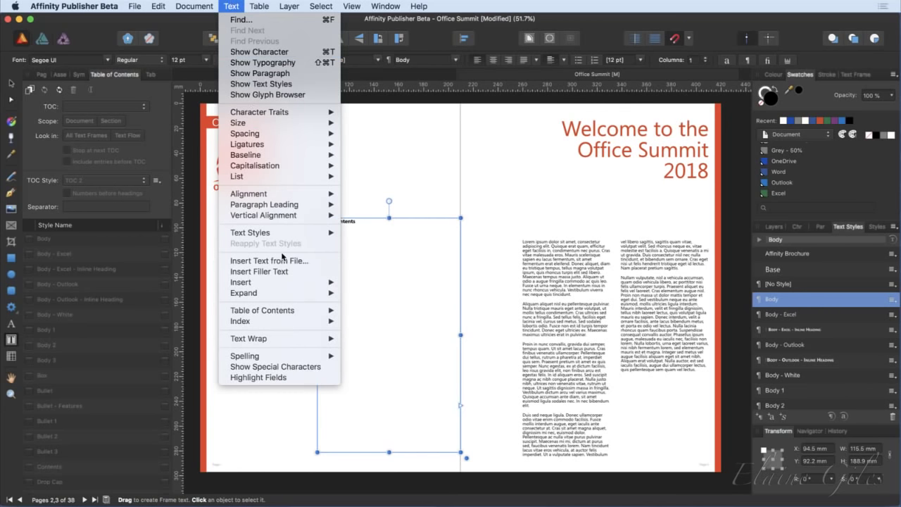
{"action": "mouse_move", "coordinate": [280, 310]}
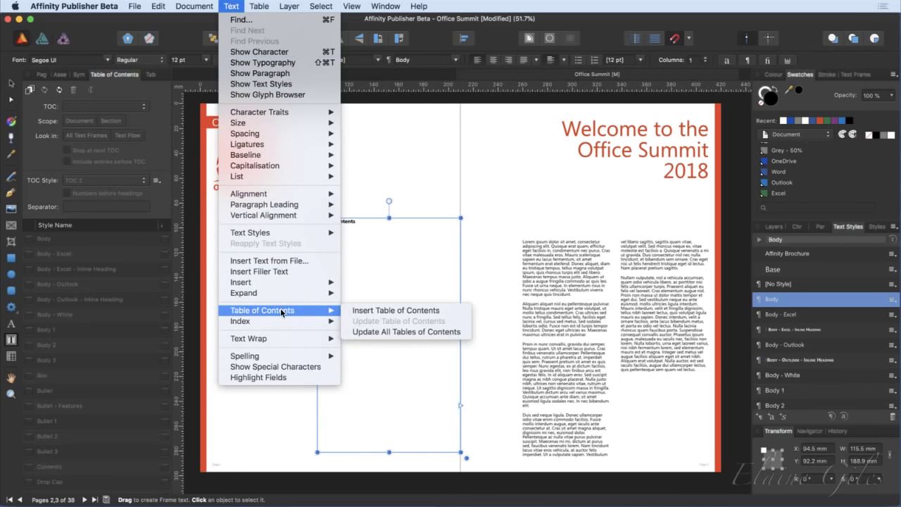
{"action": "left_click", "coordinate": [397, 316]}
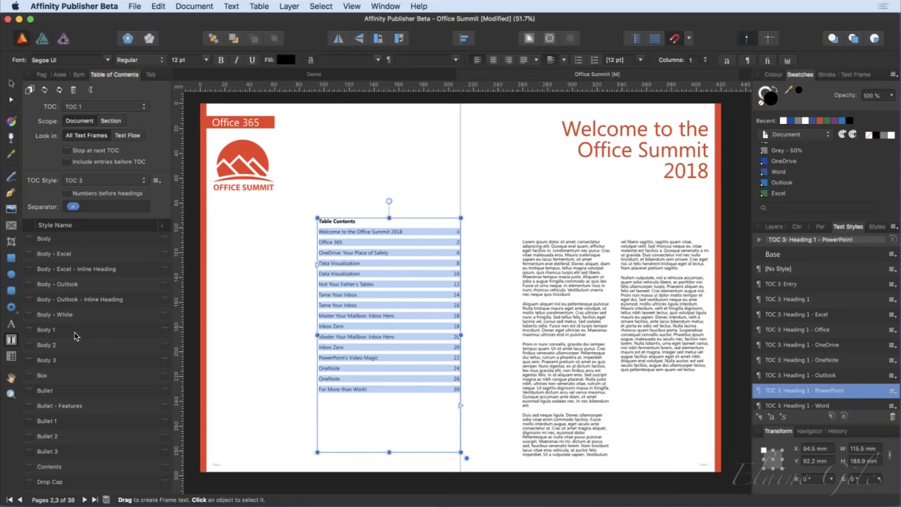
Examine which paragraph styles are included in the new table of contents and which of them have page numbers.
{"action": "scroll", "coordinate": [78, 333], "scroll_direction": "down", "scroll_amount": 3}
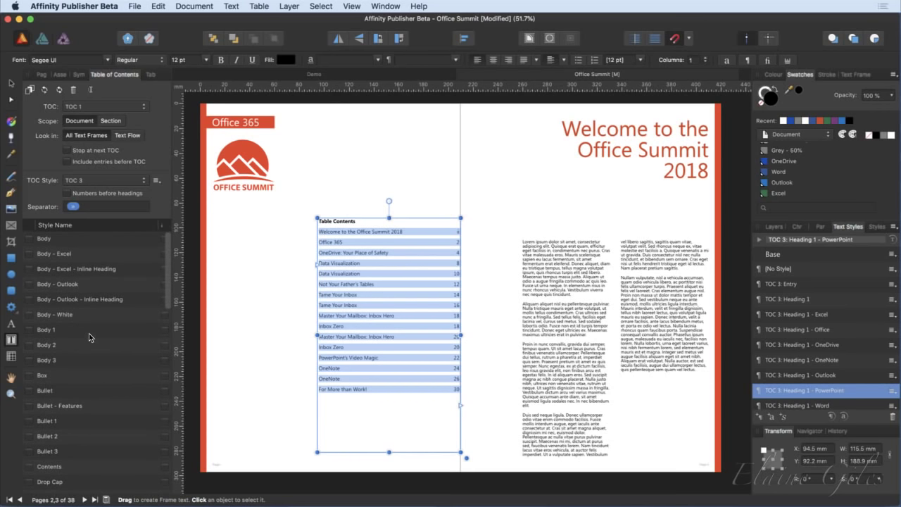
{"action": "scroll", "coordinate": [89, 333], "scroll_direction": "down", "scroll_amount": 12}
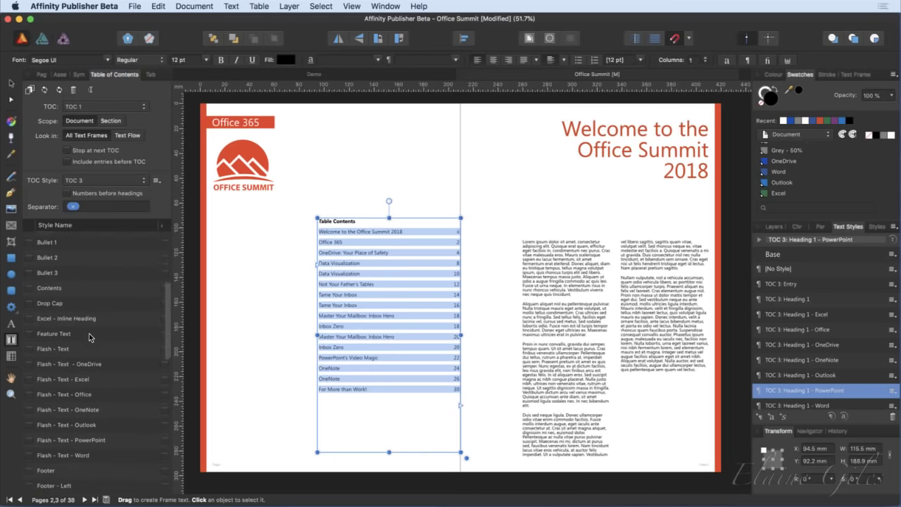
{"action": "scroll", "coordinate": [88, 333], "scroll_direction": "down", "scroll_amount": 10}
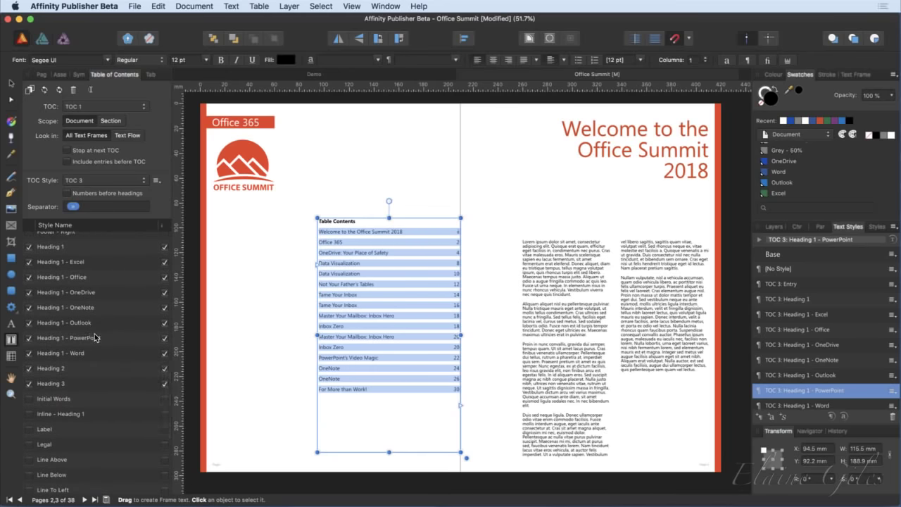
{"action": "scroll", "coordinate": [96, 338], "scroll_direction": "down", "scroll_amount": 6}
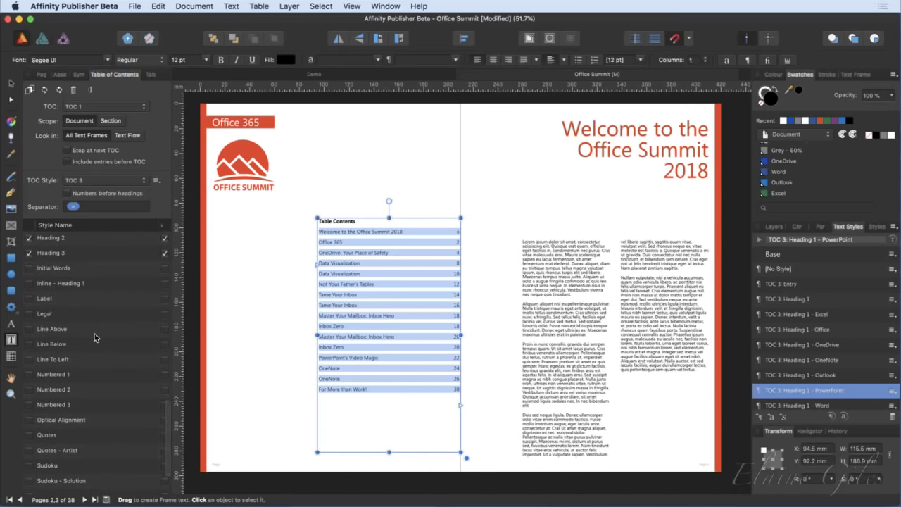
{"action": "scroll", "coordinate": [97, 338], "scroll_direction": "up", "scroll_amount": 15}
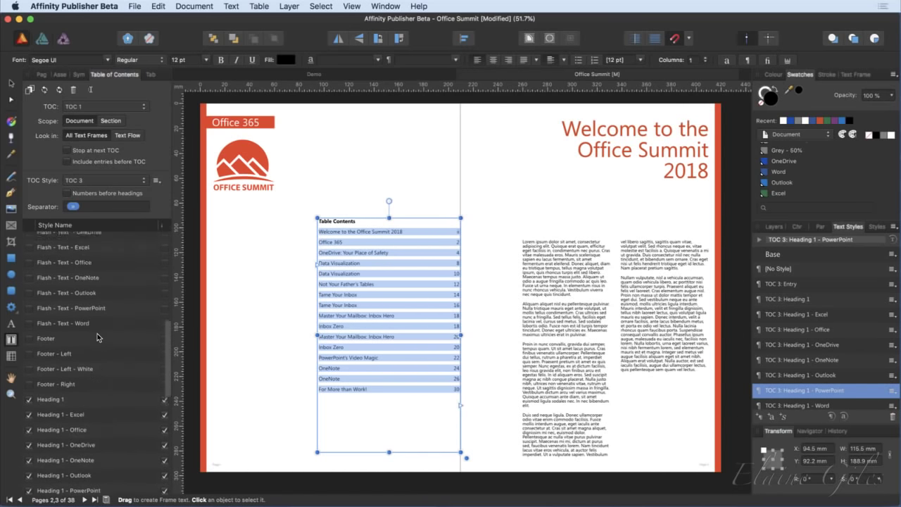
{"action": "scroll", "coordinate": [96, 338], "scroll_direction": "up", "scroll_amount": 3}
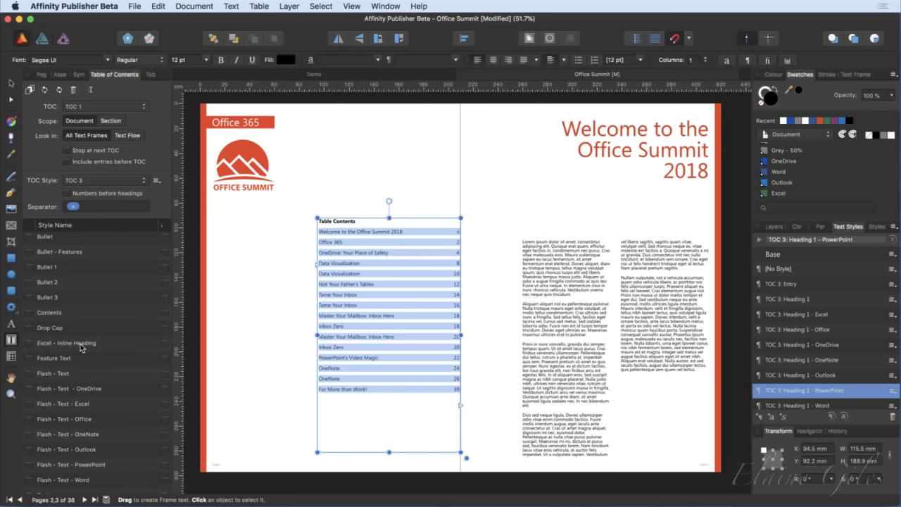
{"action": "scroll", "coordinate": [115, 346], "scroll_direction": "down", "scroll_amount": 10}
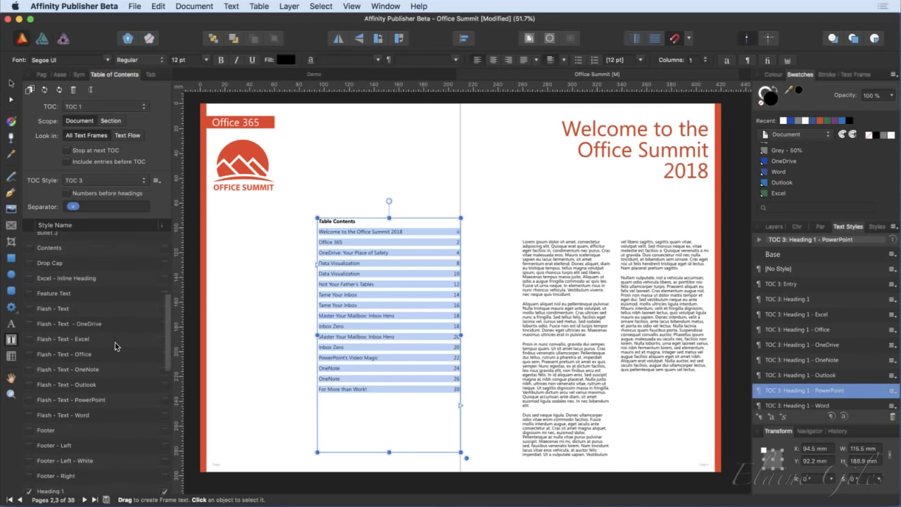
{"action": "scroll", "coordinate": [115, 346], "scroll_direction": "up", "scroll_amount": 9}
{"action": "scroll", "coordinate": [115, 346], "scroll_direction": "up", "scroll_amount": 1}
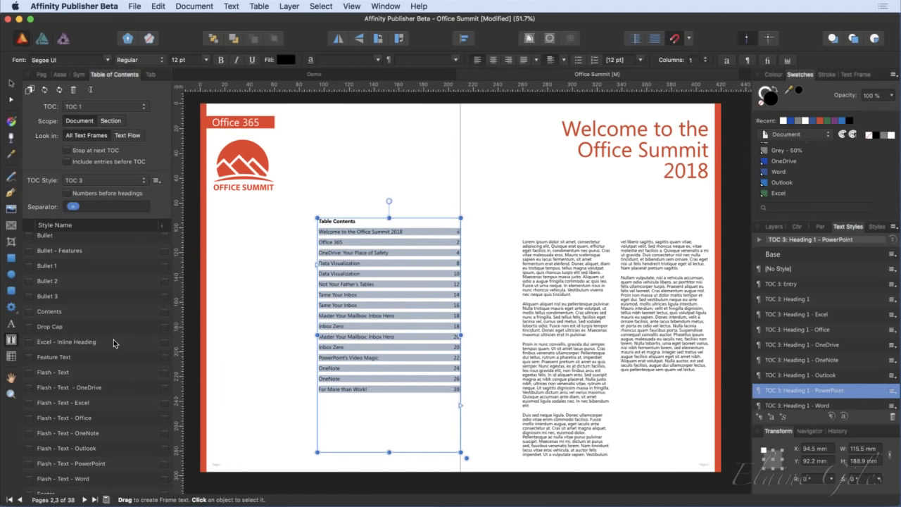
Include the Excel - Inline Heading style with page numbers in the table of contents and deselect the frame.
{"action": "left_click", "coordinate": [162, 342]}
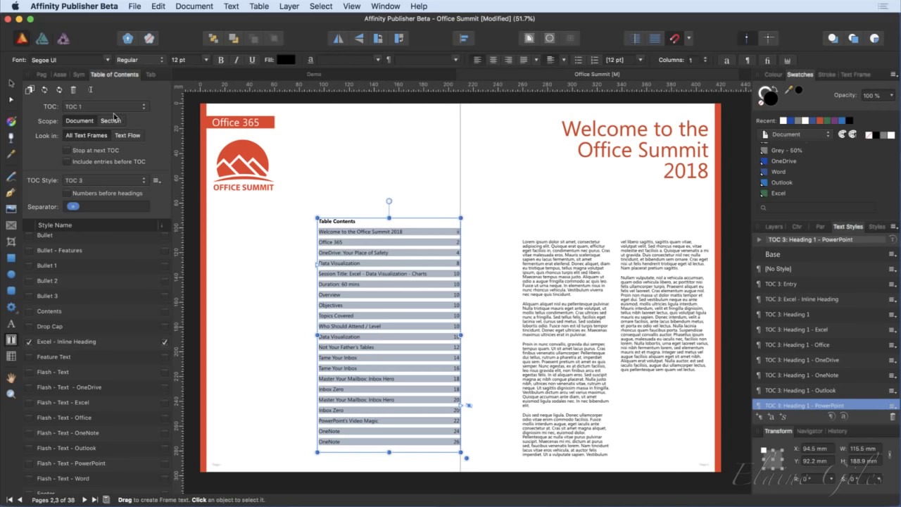
{"action": "left_click", "coordinate": [10, 85]}
{"action": "left_click", "coordinate": [279, 372]}
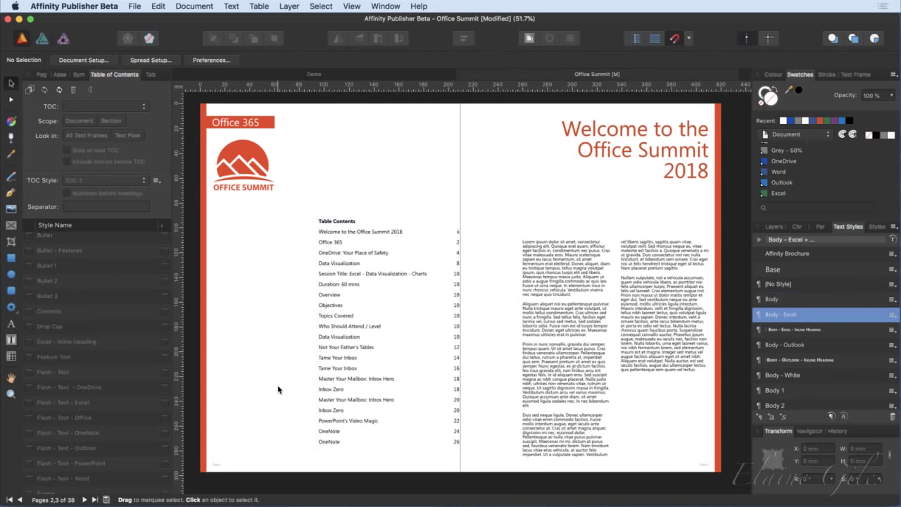
Move the table of contents frame to about X 86 mm, extend it upward to about 198 mm high, and save the document.
{"action": "mouse_move", "coordinate": [382, 369]}
{"action": "left_mouse_down"}
{"action": "mouse_move", "coordinate": [364, 368]}
{"action": "mouse_move", "coordinate": [372, 366]}
{"action": "left_mouse_up"}
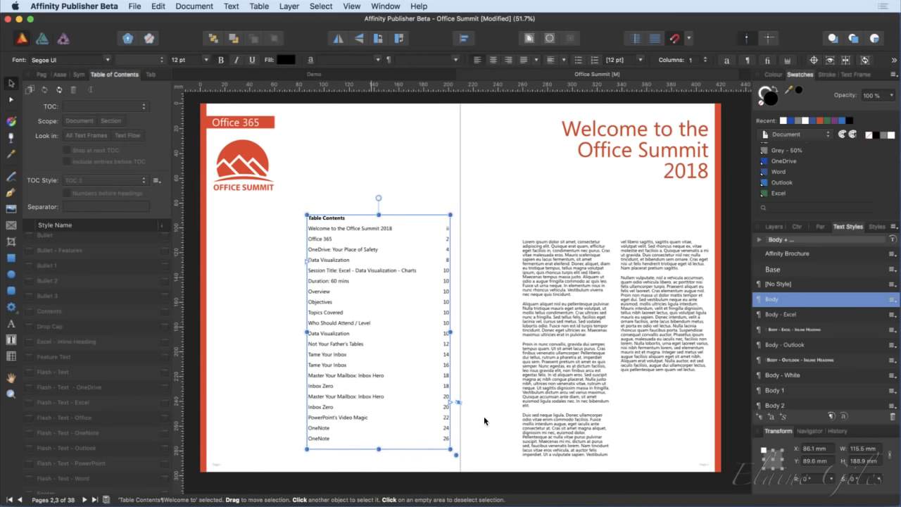
{"action": "mouse_move", "coordinate": [378, 217]}
{"action": "left_mouse_down"}
{"action": "mouse_move", "coordinate": [380, 154]}
{"action": "mouse_move", "coordinate": [380, 203]}
{"action": "left_mouse_up"}
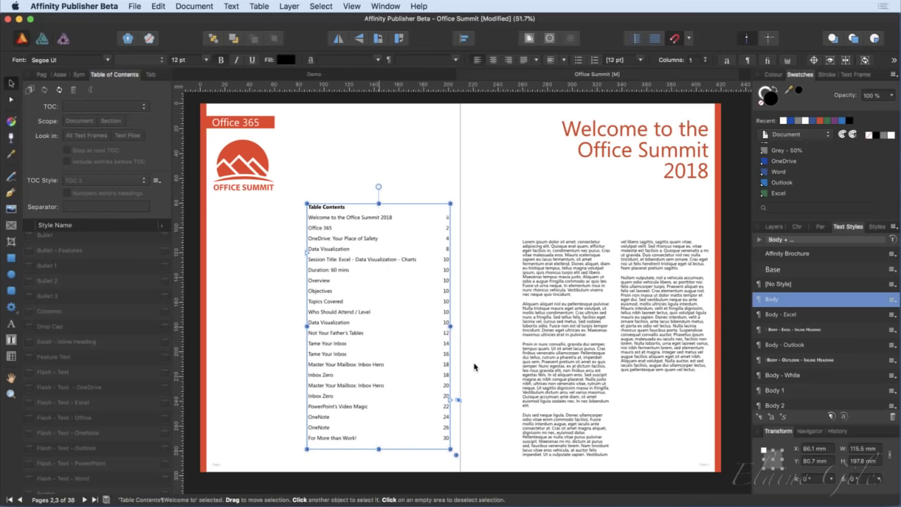
{"action": "left_click", "coordinate": [483, 443]}
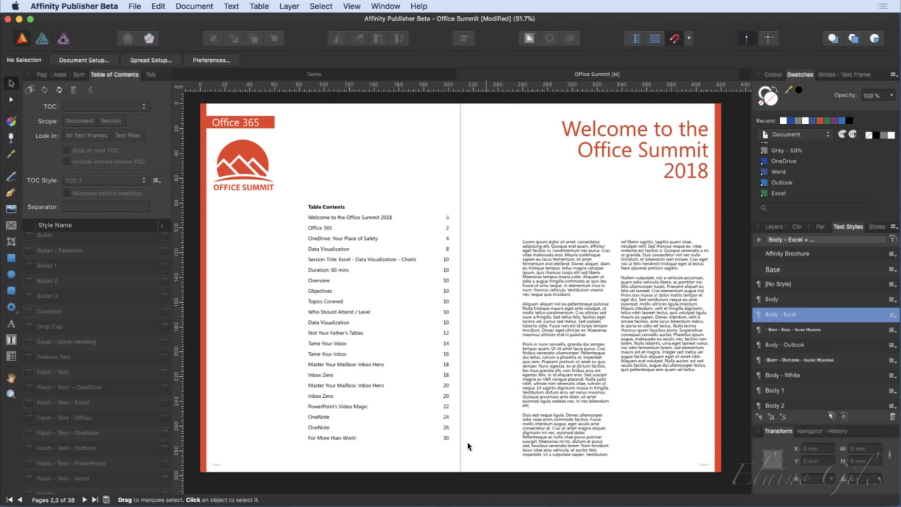
{"action": "key", "text": "super+s"}
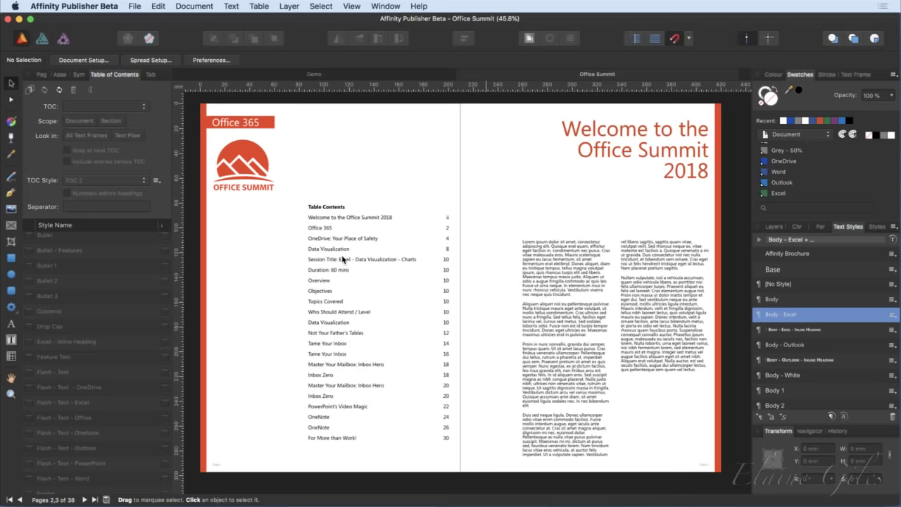
Go to the first Excel Data Visualization spread on pages 10,11 and select the Excel logo image.
{"action": "scroll", "coordinate": [506, 258], "scroll_direction": "down", "scroll_amount": 20}
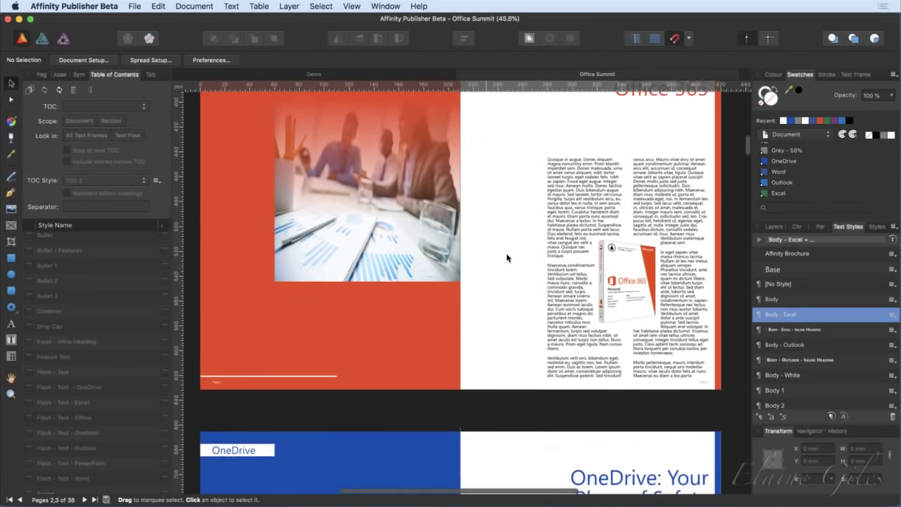
{"action": "scroll", "coordinate": [506, 257], "scroll_direction": "down", "scroll_amount": 15}
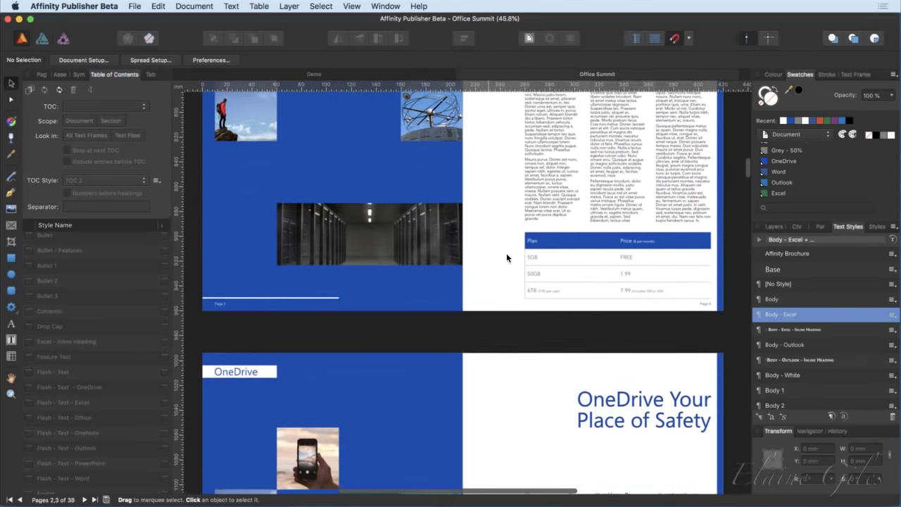
{"action": "scroll", "coordinate": [506, 258], "scroll_direction": "down", "scroll_amount": 6}
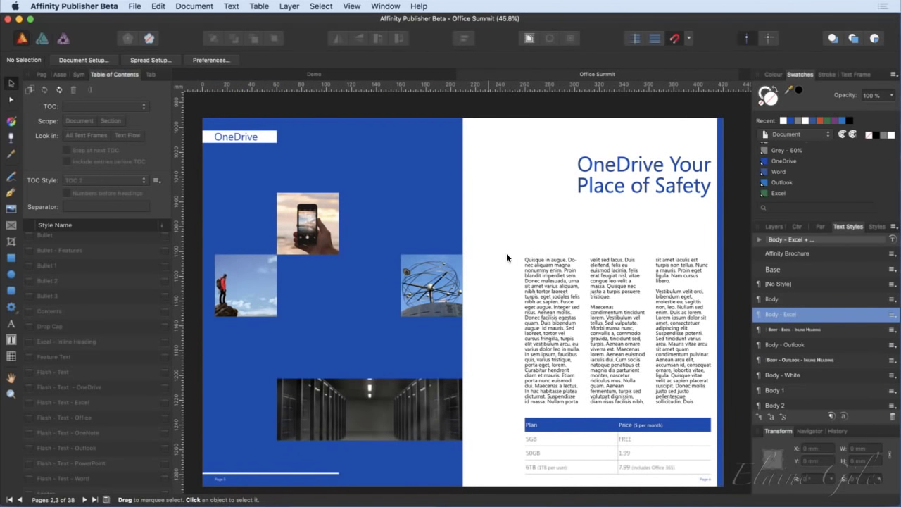
{"action": "scroll", "coordinate": [506, 258], "scroll_direction": "down", "scroll_amount": 10}
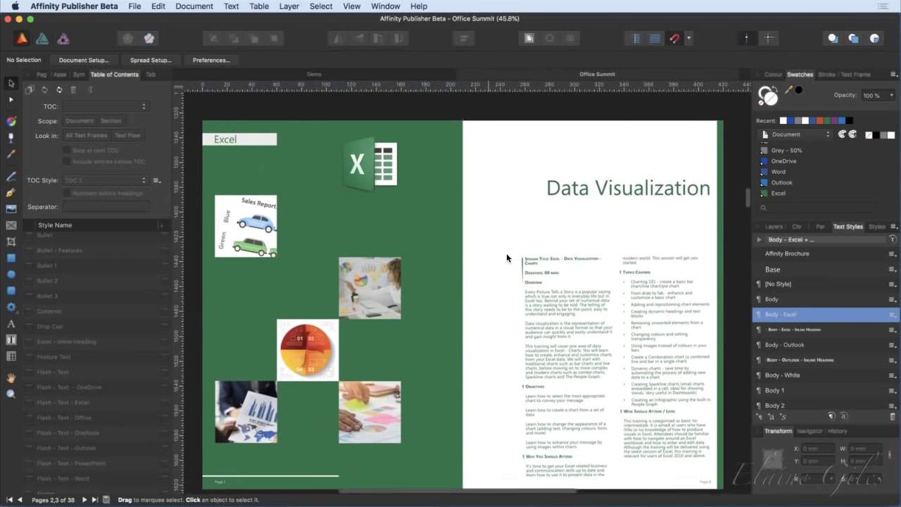
{"action": "scroll", "coordinate": [506, 258], "scroll_direction": "down", "scroll_amount": 1}
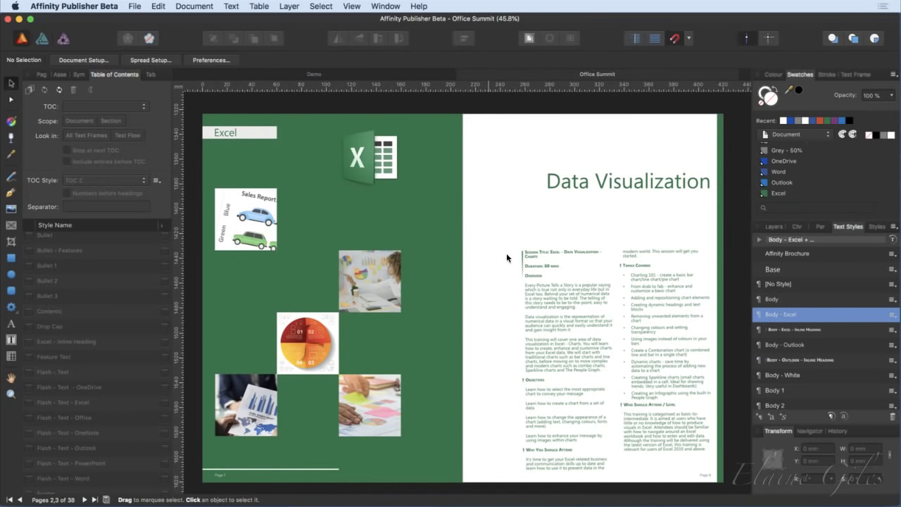
{"action": "left_click", "coordinate": [353, 153]}
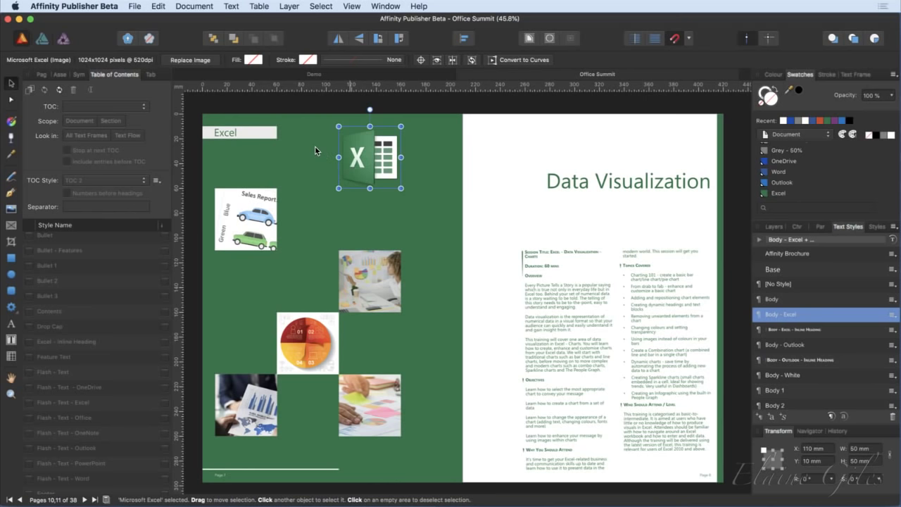
Open the Resource Manager and review the status, page, placement and size of the document's images.
{"action": "left_click", "coordinate": [209, 5]}
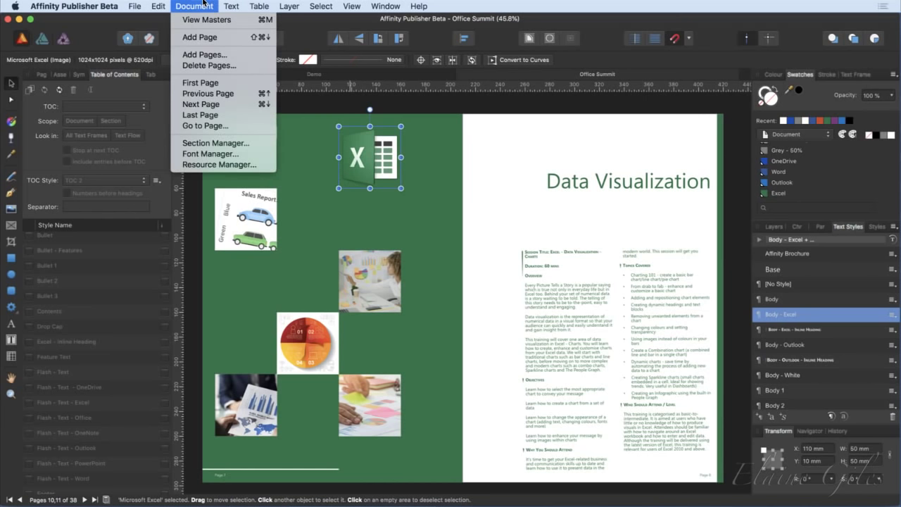
{"action": "left_click", "coordinate": [234, 166]}
{"action": "left_click_drag", "start_coordinate": [725, 79], "coordinate": [171, 56]}
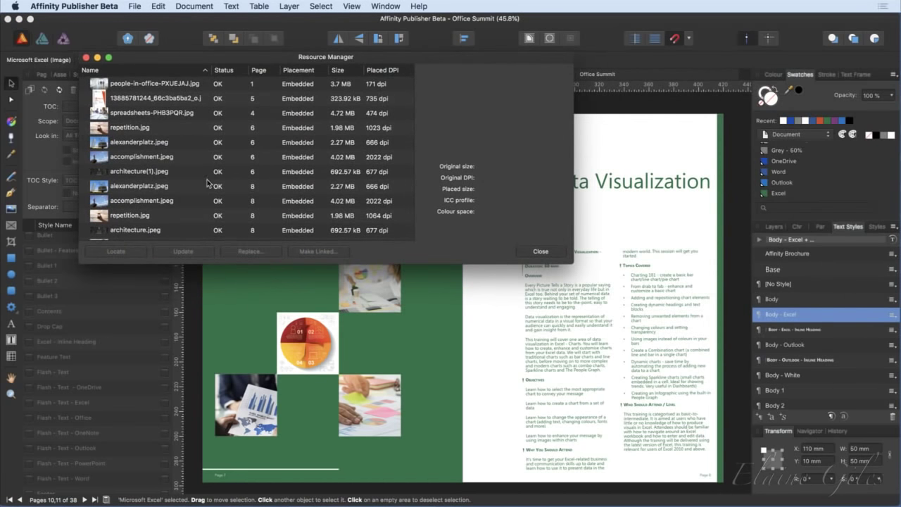
{"action": "scroll", "coordinate": [291, 168], "scroll_direction": "up", "scroll_amount": 1}
{"action": "scroll", "coordinate": [190, 181], "scroll_direction": "down", "scroll_amount": 10}
{"action": "scroll", "coordinate": [190, 179], "scroll_direction": "down", "scroll_amount": 15}
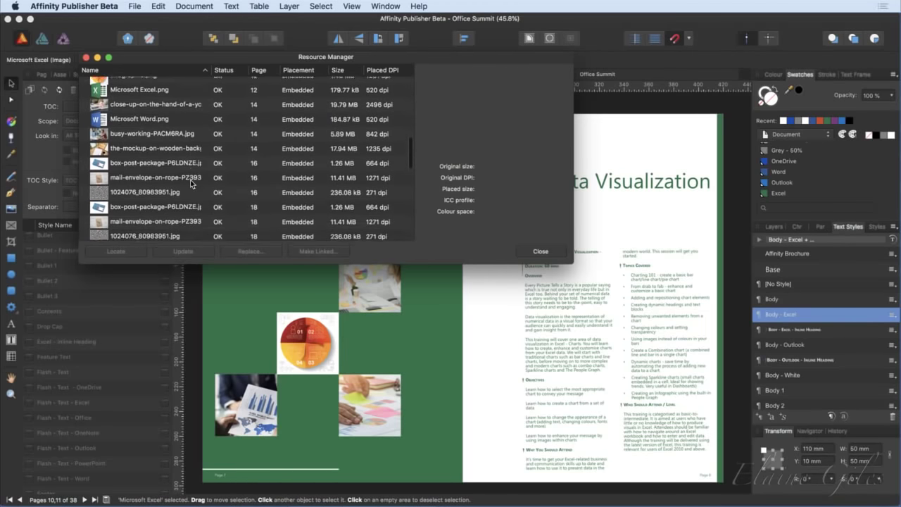
{"action": "scroll", "coordinate": [190, 180], "scroll_direction": "up", "scroll_amount": 20}
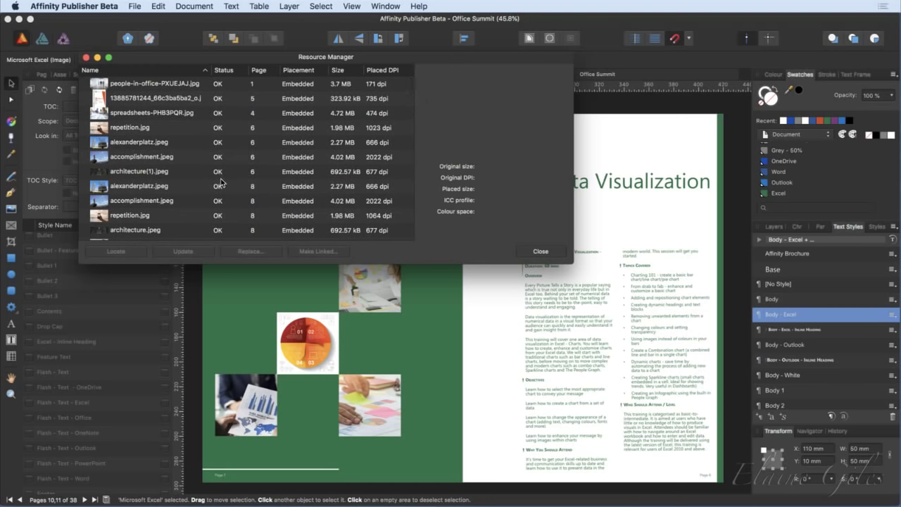
{"action": "scroll", "coordinate": [221, 182], "scroll_direction": "down", "scroll_amount": 10}
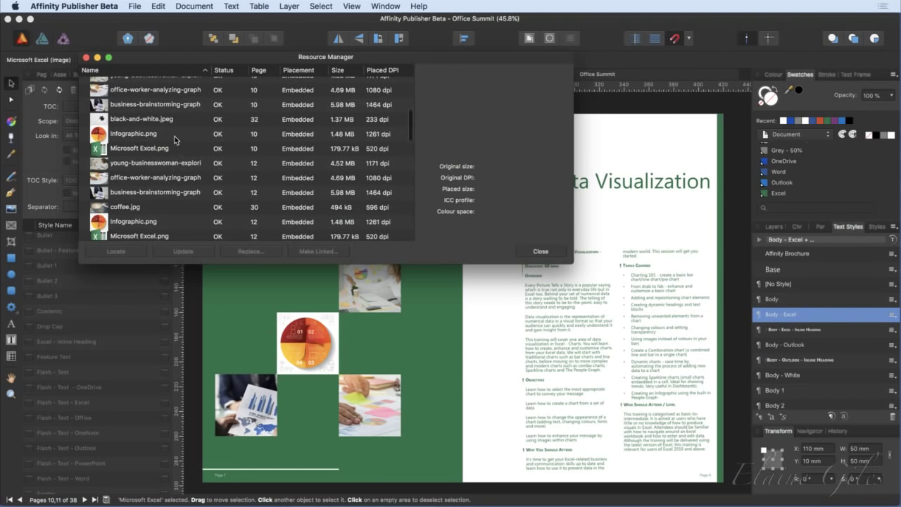
Make the page 10 Microsoft Excel.png a linked resource, saving it in the Images > Excel folder over the existing file, and close the Resource Manager.
{"action": "left_click", "coordinate": [171, 148]}
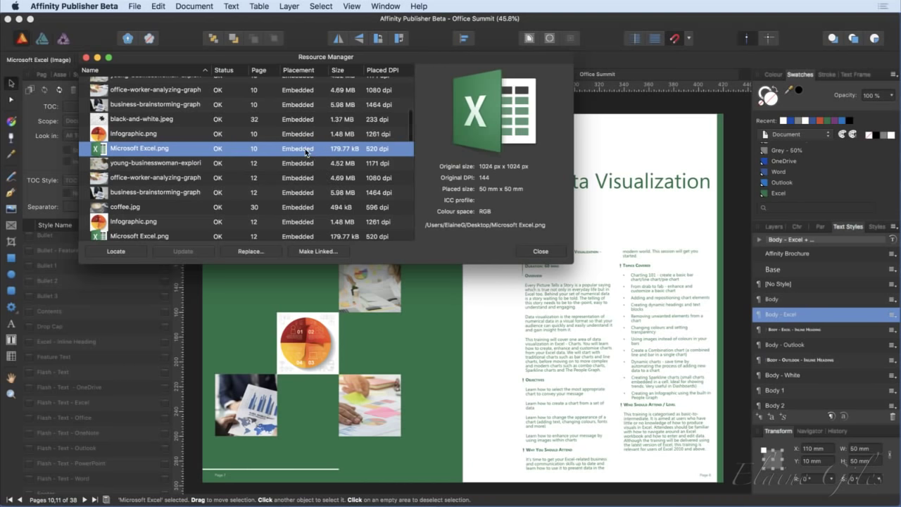
{"action": "left_click", "coordinate": [317, 252]}
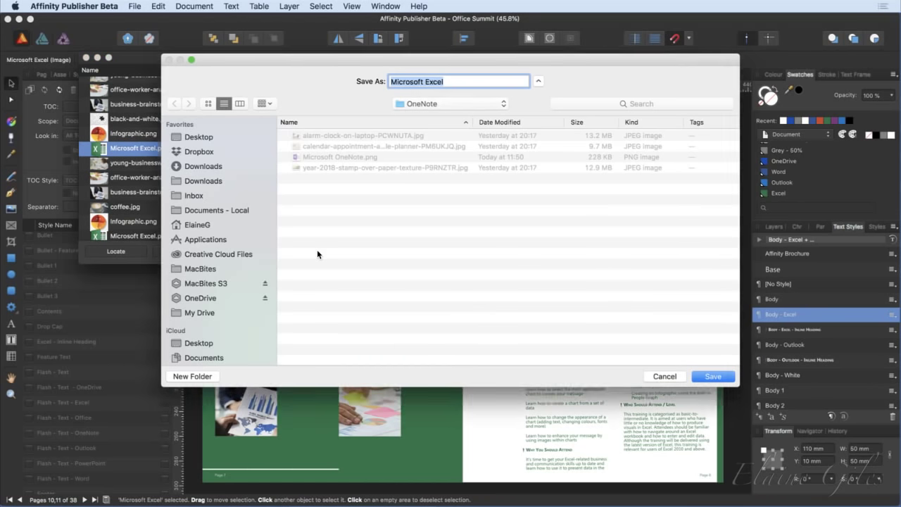
{"action": "left_click", "coordinate": [446, 105]}
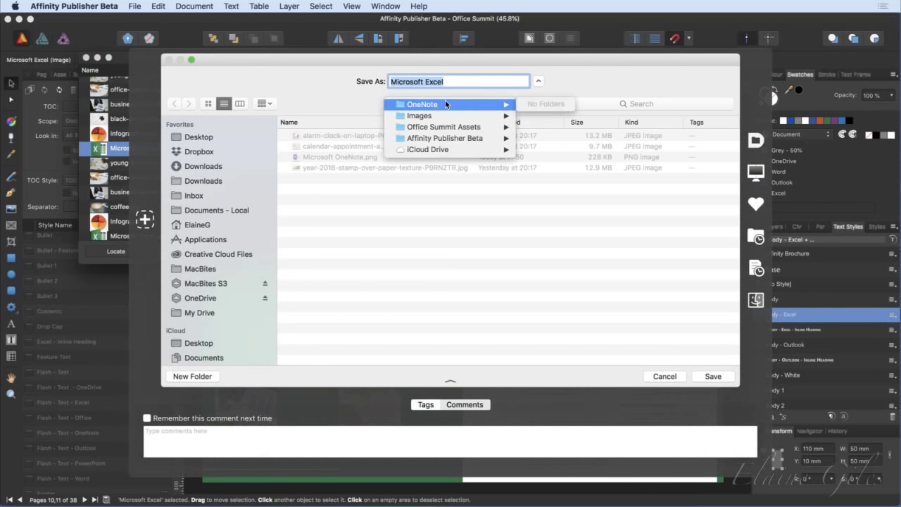
{"action": "mouse_move", "coordinate": [423, 116]}
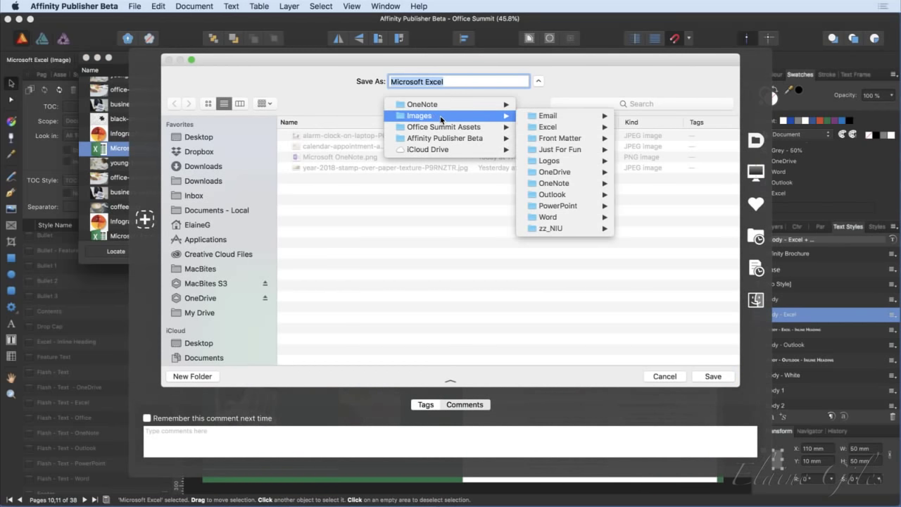
{"action": "left_click", "coordinate": [561, 124]}
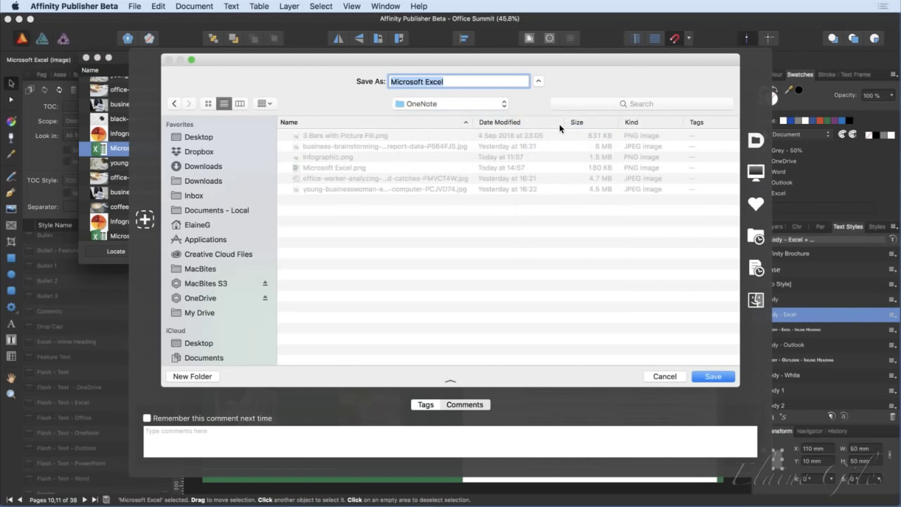
{"action": "left_click", "coordinate": [713, 376]}
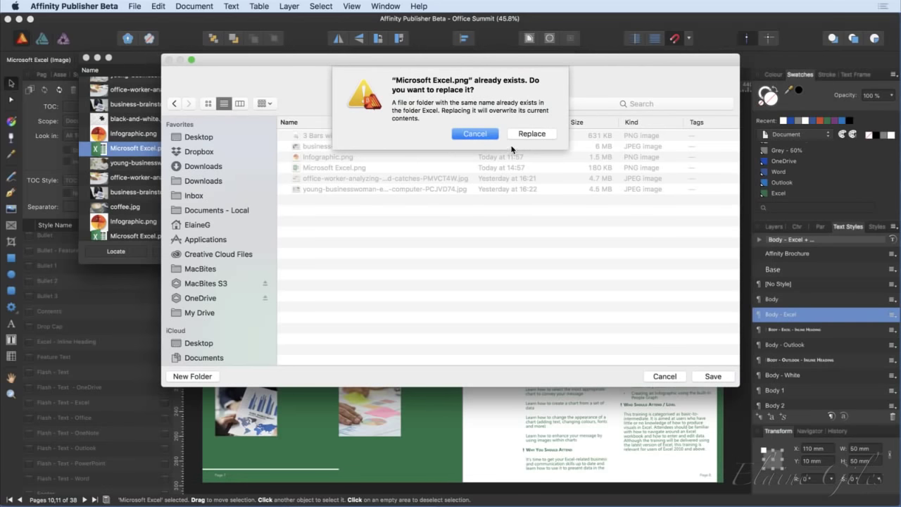
{"action": "left_click", "coordinate": [524, 134]}
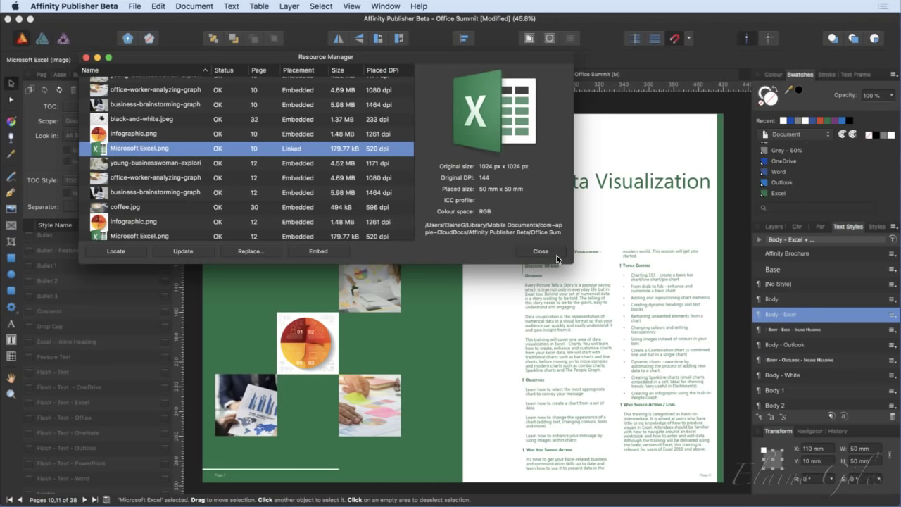
{"action": "left_click", "coordinate": [548, 253]}
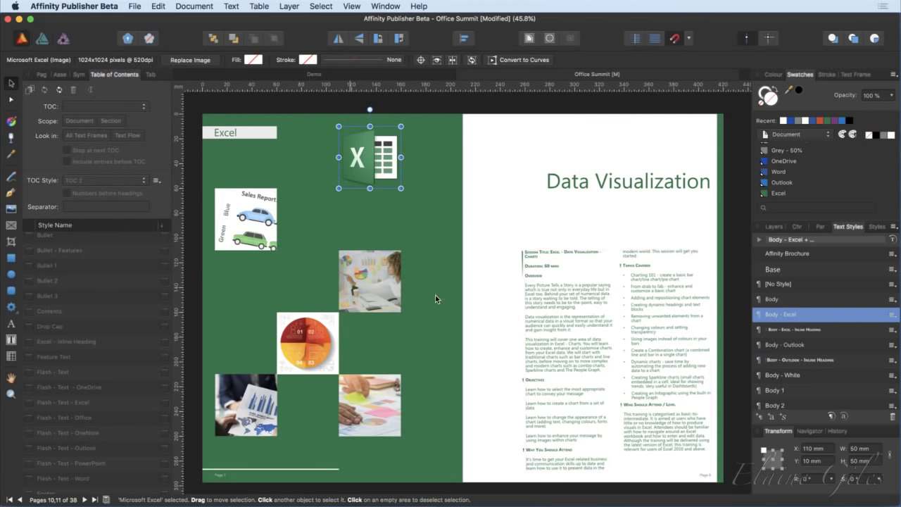
Open the Outlook spread on pages 20,21 and select the pink envelope background image behind the Master Your Mailbox text.
{"action": "left_click", "coordinate": [41, 71]}
{"action": "scroll", "coordinate": [145, 337], "scroll_direction": "down", "scroll_amount": 1}
{"action": "scroll", "coordinate": [145, 337], "scroll_direction": "down", "scroll_amount": 10}
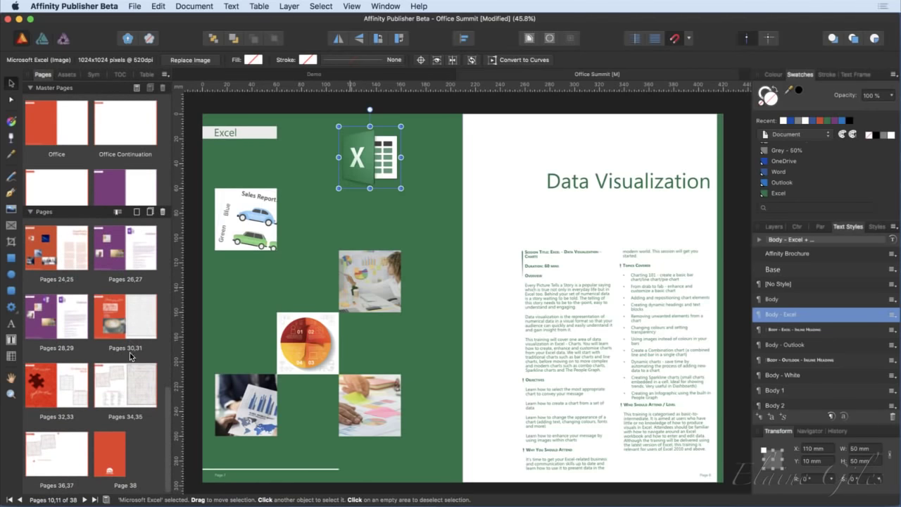
{"action": "scroll", "coordinate": [130, 324], "scroll_direction": "up", "scroll_amount": 3}
{"action": "scroll", "coordinate": [130, 324], "scroll_direction": "up", "scroll_amount": 3}
{"action": "double_click", "coordinate": [77, 405]}
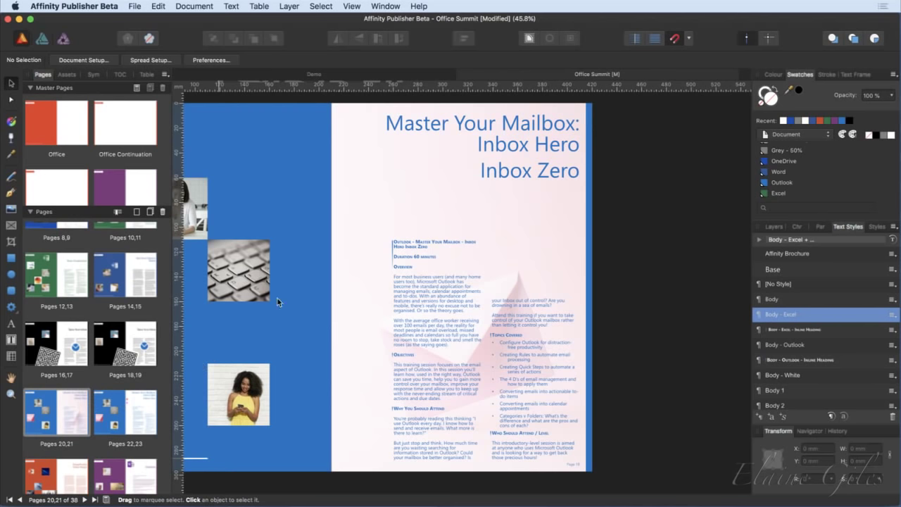
{"action": "left_click", "coordinate": [350, 169]}
{"action": "left_click", "coordinate": [345, 210]}
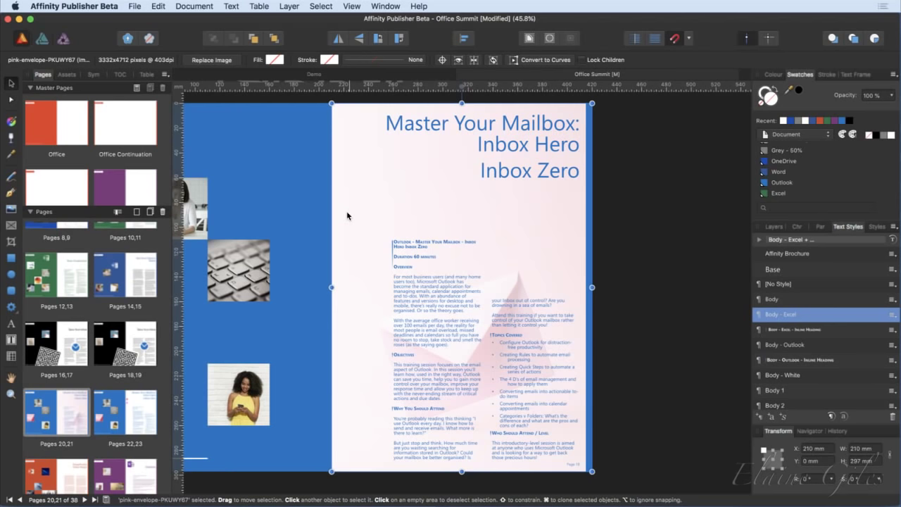
Open the Outlook master page and inspect its blue edge rectangle and the page number footer on the right page.
{"action": "scroll", "coordinate": [83, 170], "scroll_direction": "down", "scroll_amount": 5}
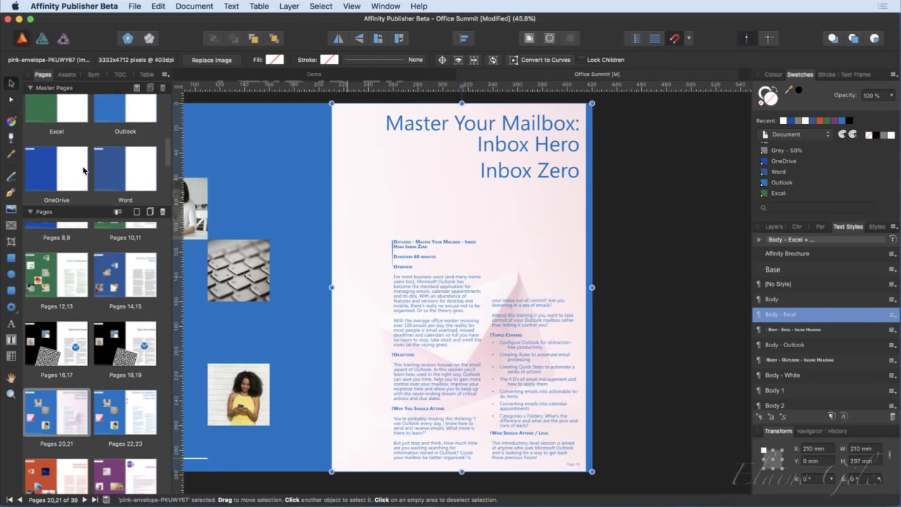
{"action": "scroll", "coordinate": [106, 141], "scroll_direction": "up", "scroll_amount": 5}
{"action": "double_click", "coordinate": [128, 108]}
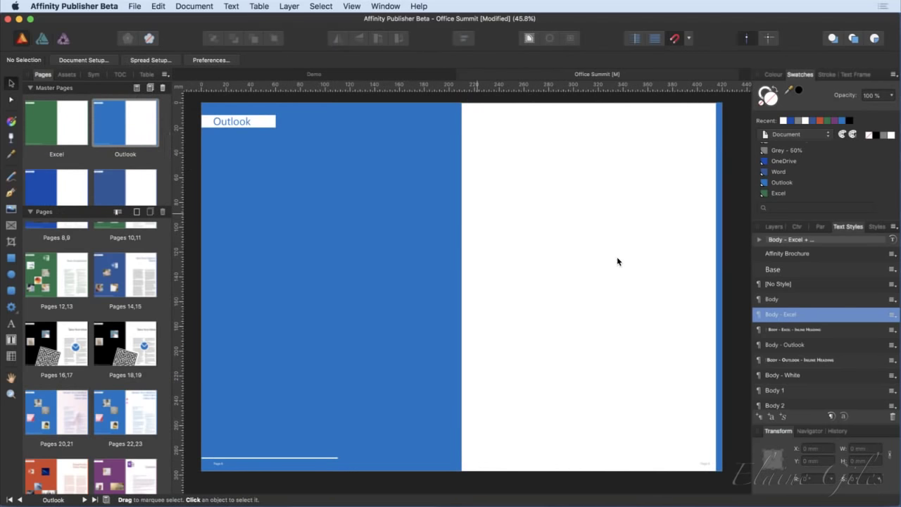
{"action": "left_click", "coordinate": [717, 213]}
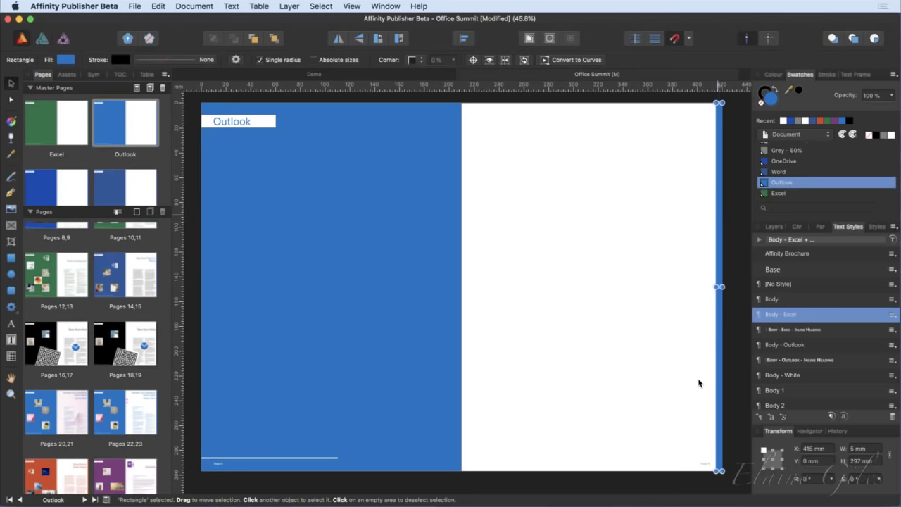
{"action": "left_click", "coordinate": [702, 466]}
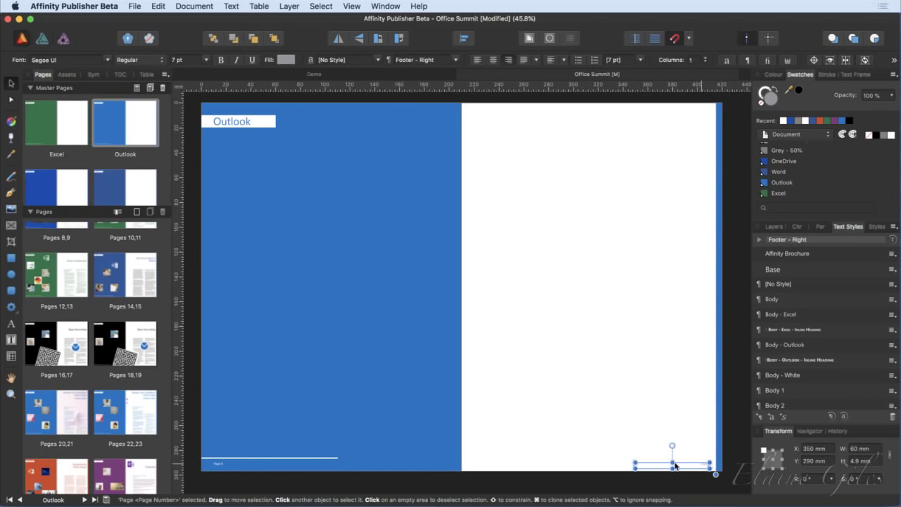
View the Outlook spread on pages 20,21 again and open pages 22,23 for comparison.
{"action": "double_click", "coordinate": [77, 412]}
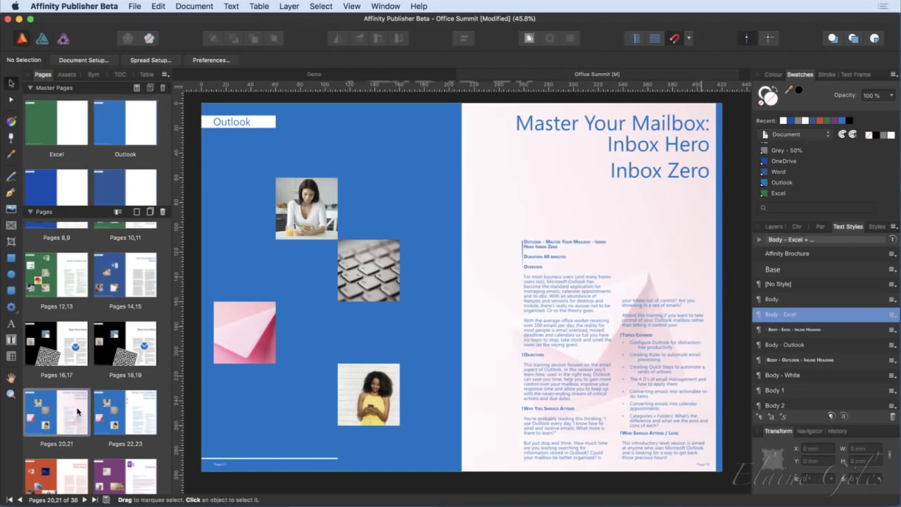
{"action": "scroll", "coordinate": [517, 322], "scroll_direction": "down", "scroll_amount": 2}
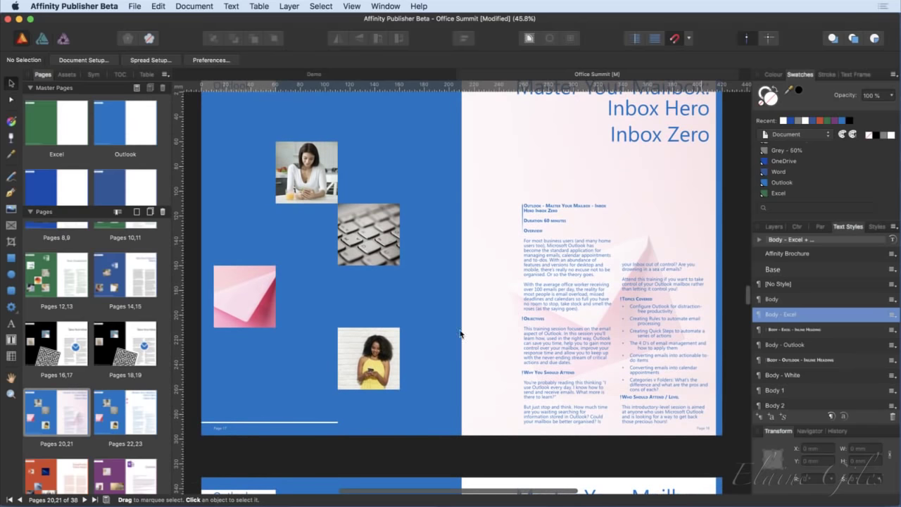
{"action": "double_click", "coordinate": [134, 402]}
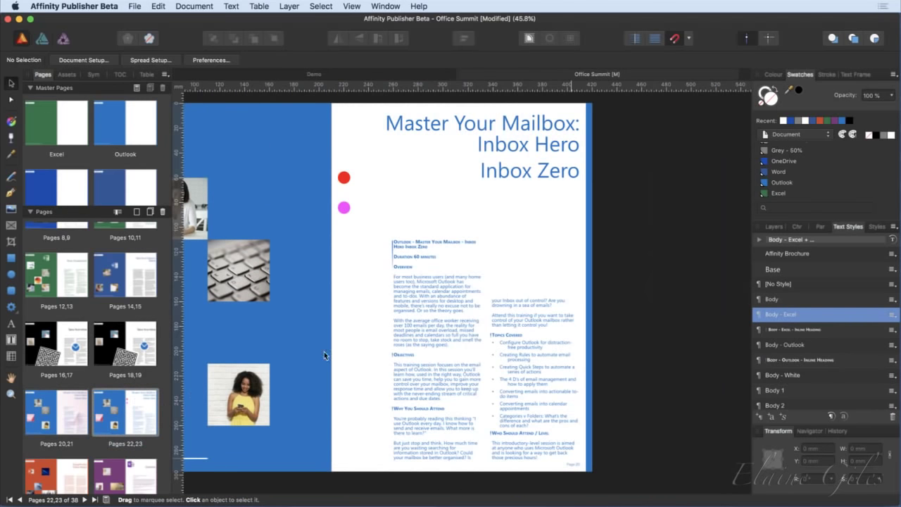
Delete the red circle and the magenta circle beside the inner edge of the Master Your Mailbox page.
{"action": "left_click", "coordinate": [344, 177]}
{"action": "key", "text": "Delete"}
{"action": "left_click", "coordinate": [345, 208]}
{"action": "key", "text": "Delete"}
Place pink-envelope-PKUWY67.jpg from the Images > Outlook folder over the whole Master Your Mailbox page, about 210 × 304.7 mm.
{"action": "key", "text": "super+shift+p"}
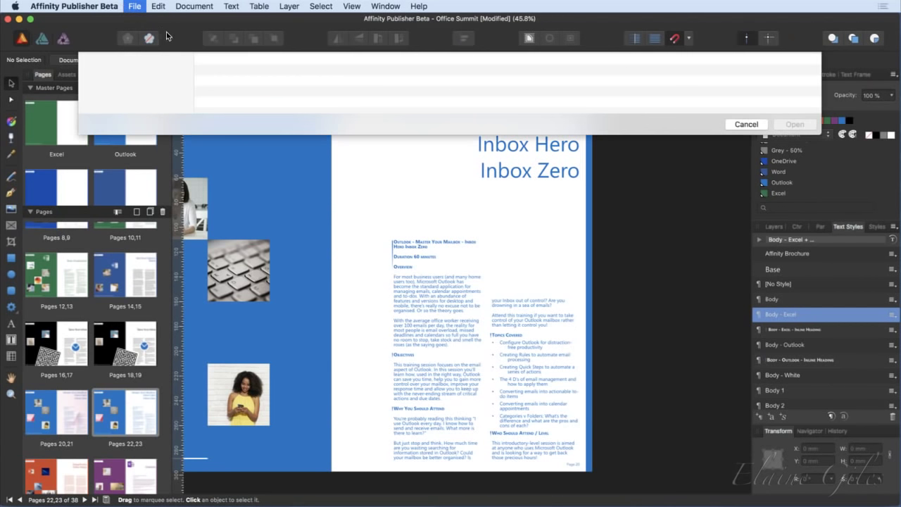
{"action": "left_click", "coordinate": [422, 62]}
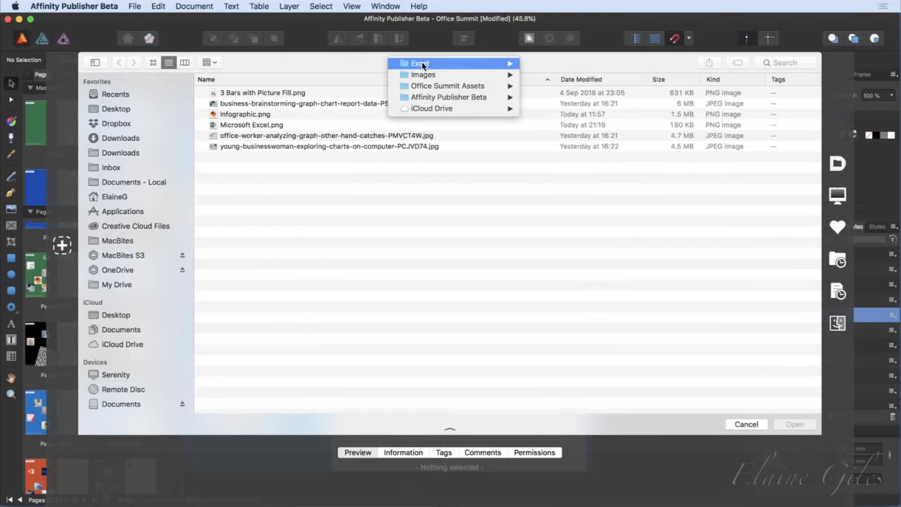
{"action": "mouse_move", "coordinate": [424, 75]}
{"action": "mouse_move", "coordinate": [555, 77]}
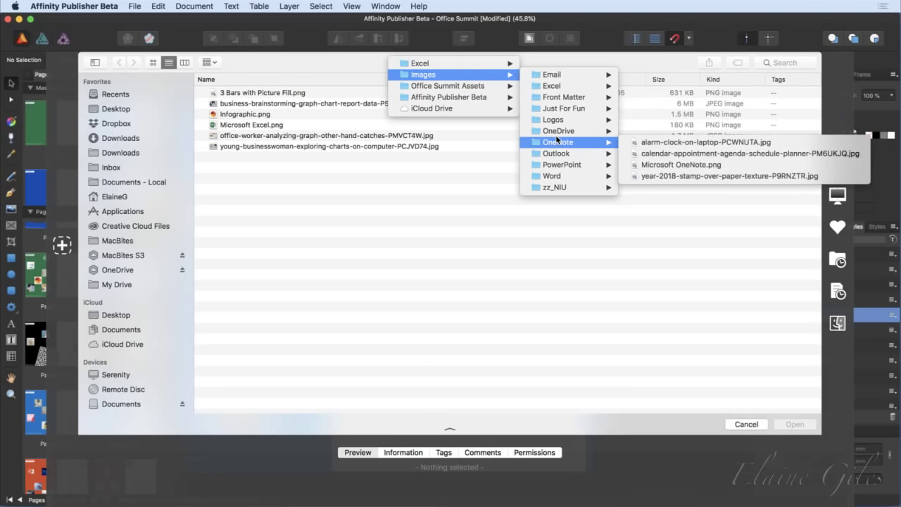
{"action": "left_click", "coordinate": [554, 155]}
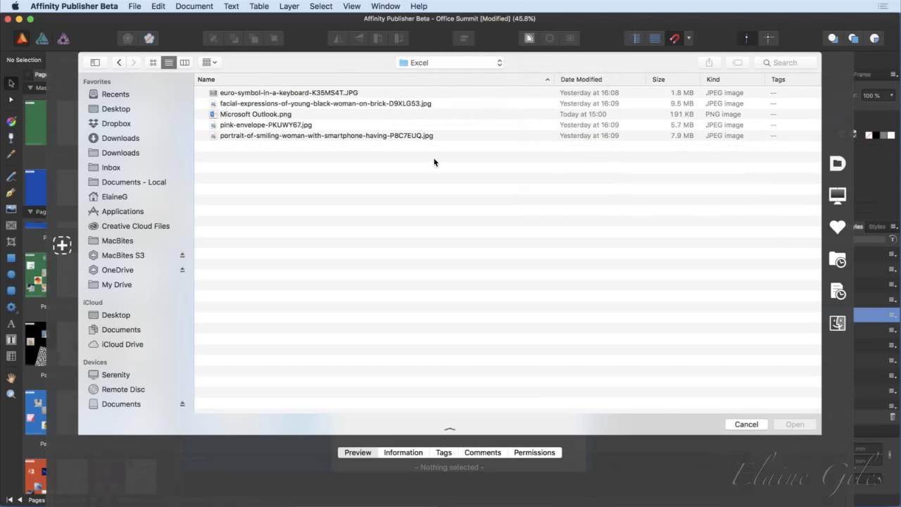
{"action": "left_click", "coordinate": [265, 125]}
{"action": "left_click", "coordinate": [795, 424]}
{"action": "left_click_drag", "start_coordinate": [331, 105], "coordinate": [583, 484]}
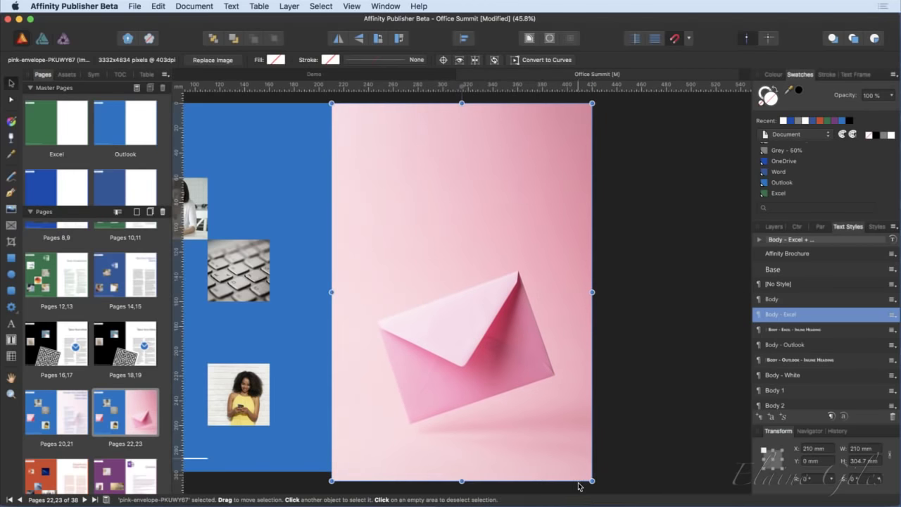
Crop the lower edge of the envelope image to the page bottom, making it 297 mm high.
{"action": "left_click", "coordinate": [10, 240]}
{"action": "left_click_drag", "start_coordinate": [462, 482], "coordinate": [461, 479]}
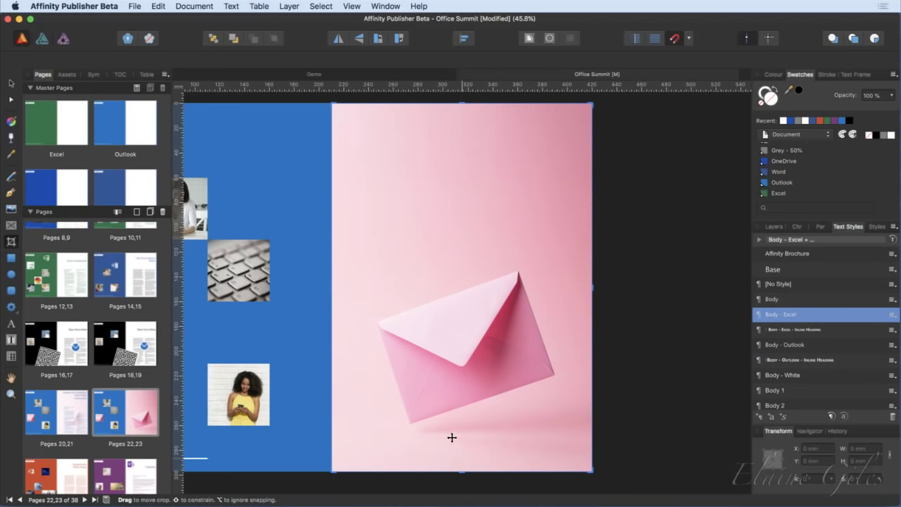
{"action": "left_click", "coordinate": [11, 84]}
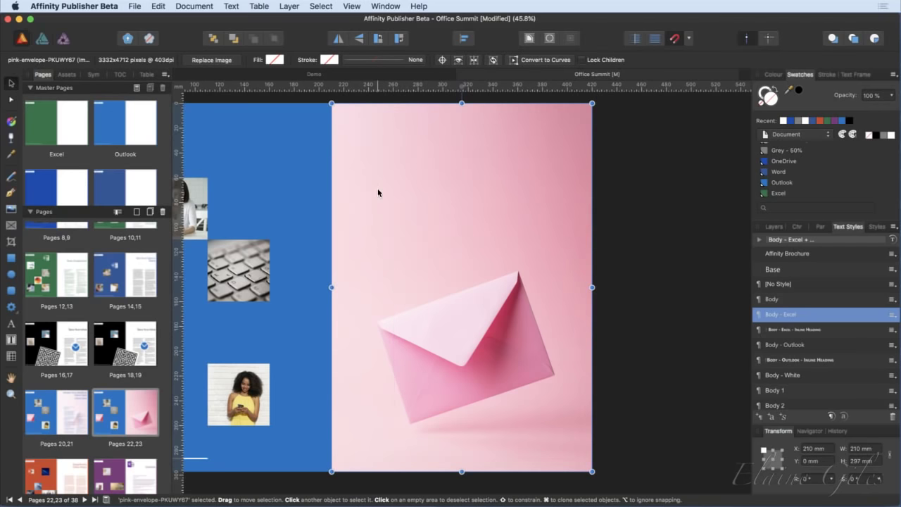
Try to fade the envelope image by lowering its swatch opacity to 29%.
{"action": "left_click", "coordinate": [892, 98]}
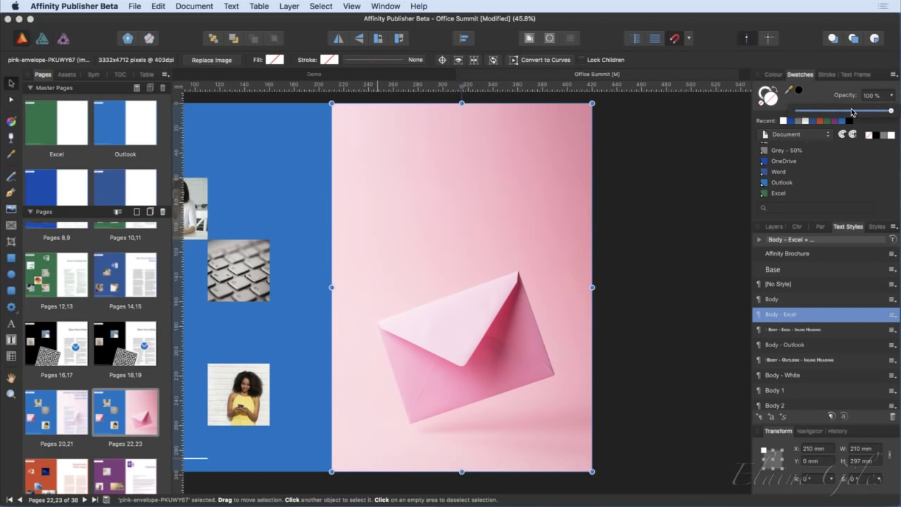
{"action": "left_click_drag", "start_coordinate": [855, 112], "coordinate": [826, 114]}
{"action": "left_click", "coordinate": [641, 151]}
{"action": "left_click", "coordinate": [506, 146]}
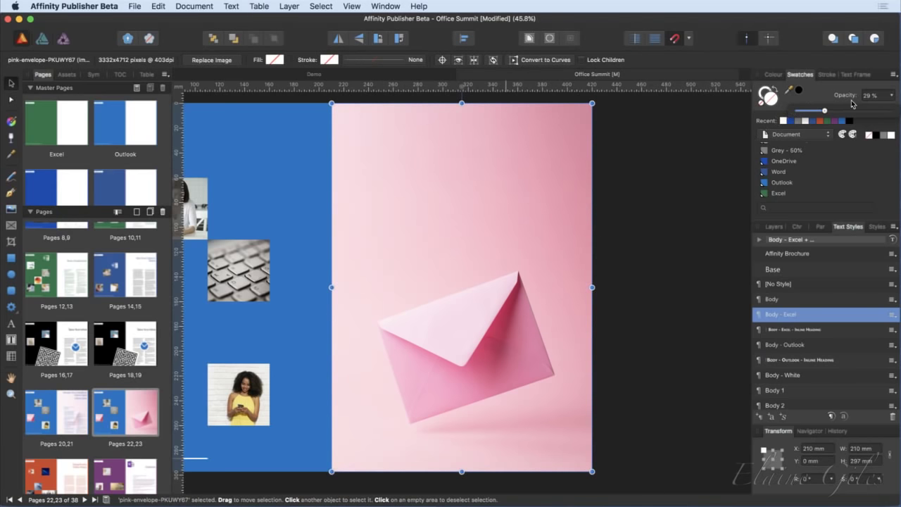
Set the layer opacity of the pink-envelope-PKUWY67 image to 89%.
{"action": "left_click", "coordinate": [774, 226]}
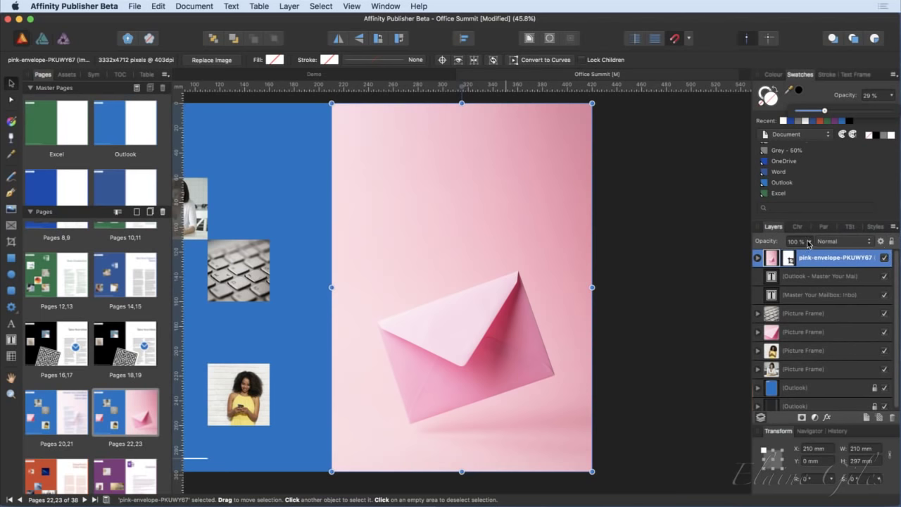
{"action": "left_click", "coordinate": [810, 245]}
{"action": "mouse_move", "coordinate": [810, 252]}
{"action": "left_mouse_down"}
{"action": "mouse_move", "coordinate": [751, 256]}
{"action": "mouse_move", "coordinate": [809, 257]}
{"action": "mouse_move", "coordinate": [800, 257]}
{"action": "left_mouse_up"}
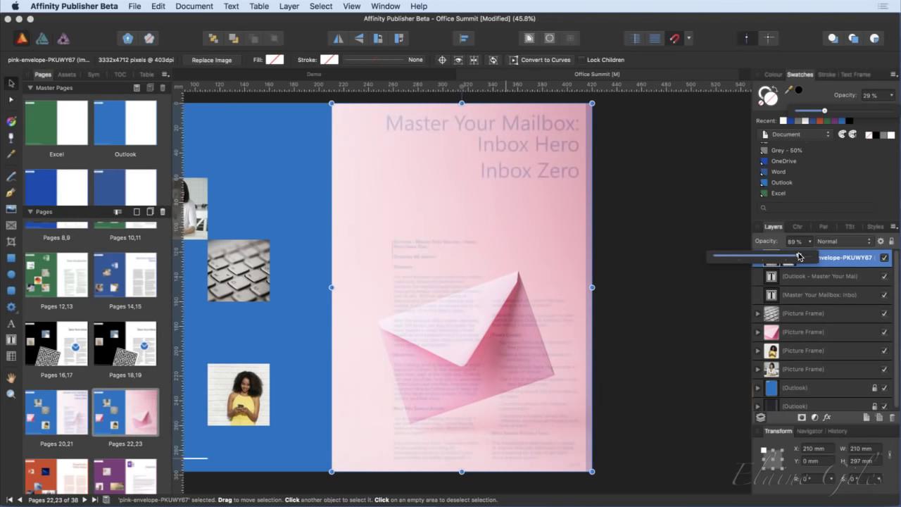
{"action": "left_click", "coordinate": [672, 306]}
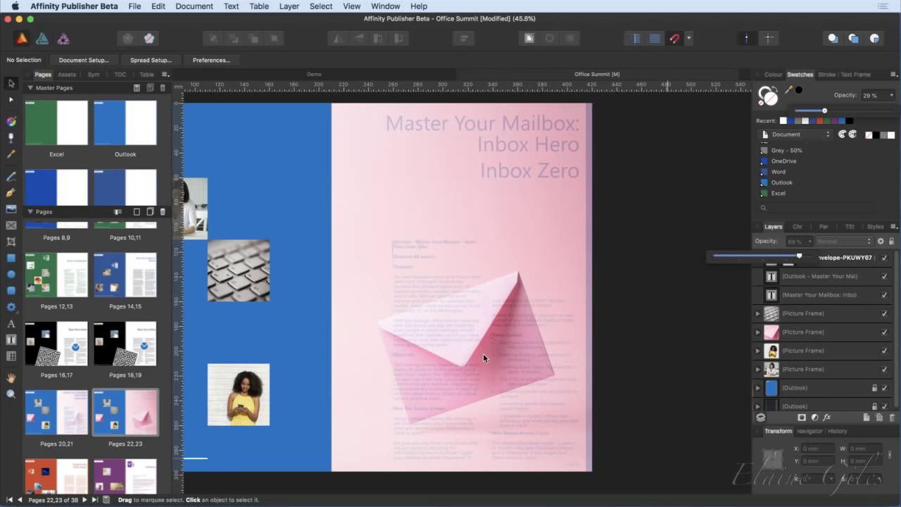
Move the pink-envelope-PKUWY67 layer directly beneath the Master Your Mailbox title and body text layers.
{"action": "left_click", "coordinate": [800, 331]}
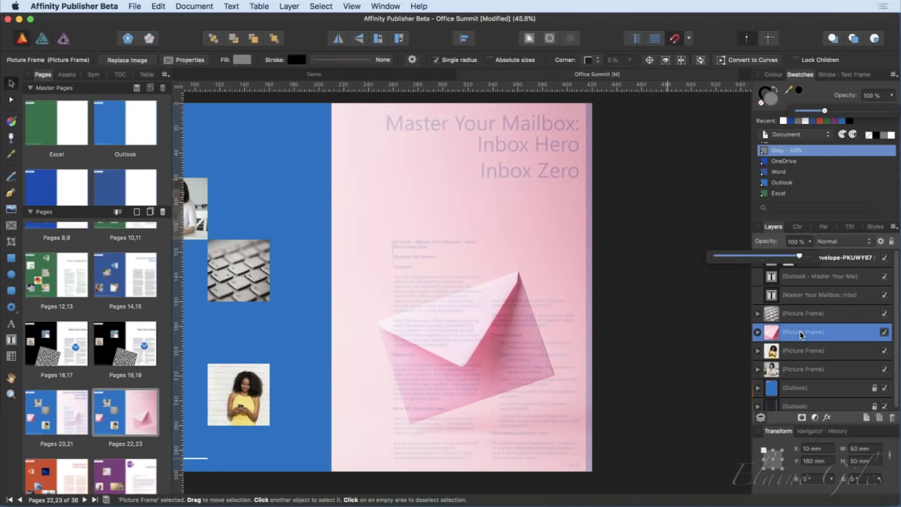
{"action": "left_click", "coordinate": [854, 258]}
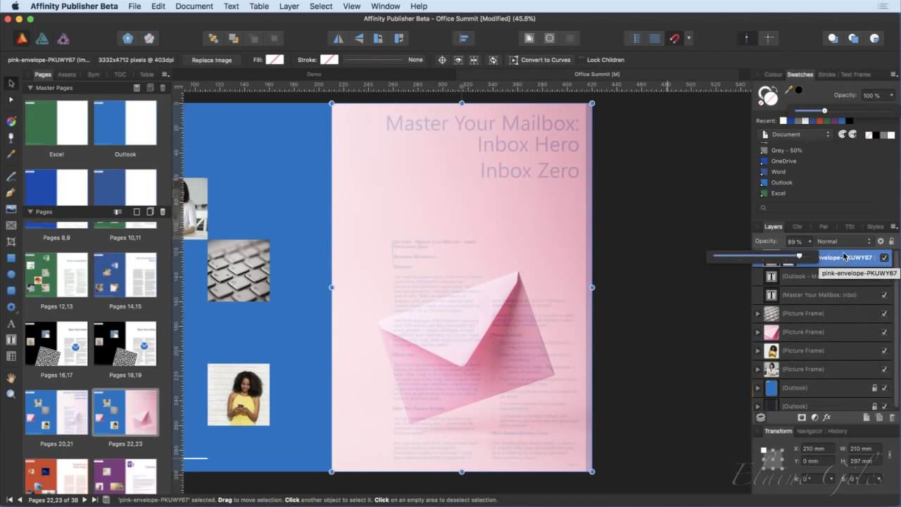
{"action": "left_click_drag", "start_coordinate": [845, 257], "coordinate": [777, 308]}
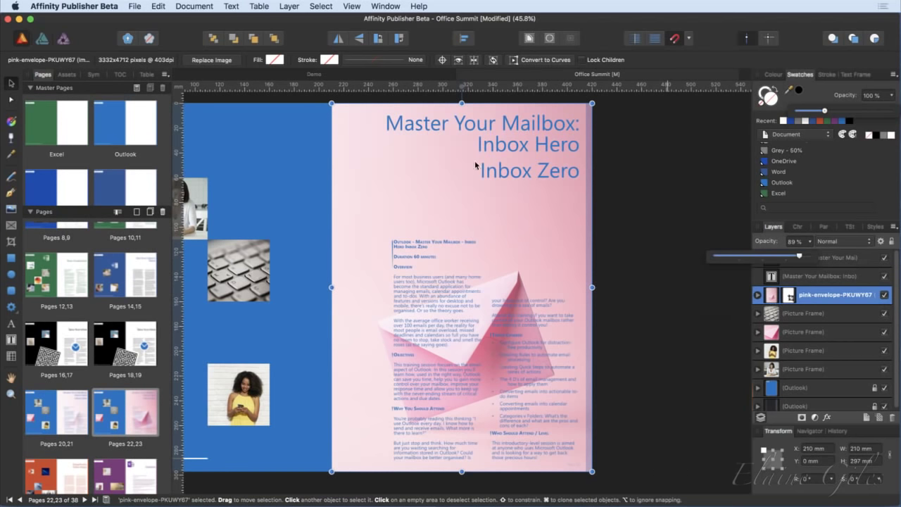
Examine the title and body text frames, the outer edge strip and the page number where they overlap the envelope image.
{"action": "left_click", "coordinate": [489, 145]}
{"action": "left_click", "coordinate": [459, 301]}
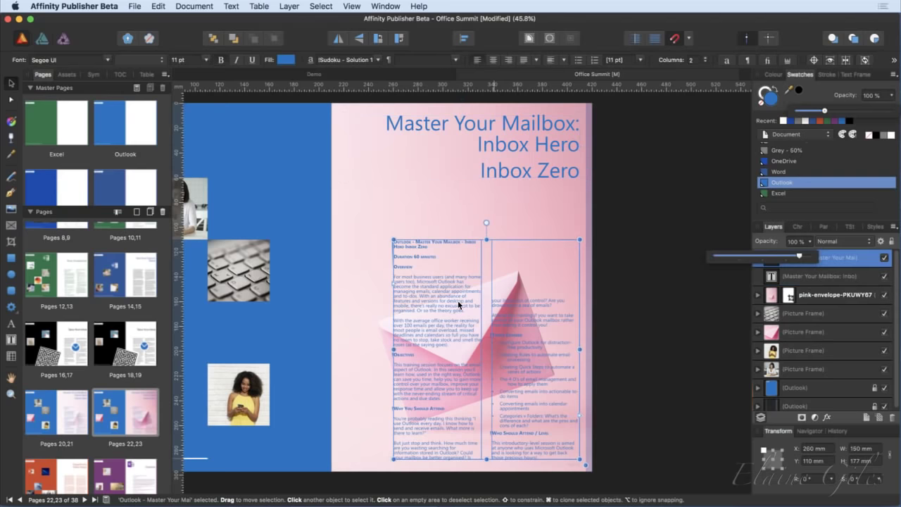
{"action": "left_click", "coordinate": [629, 295]}
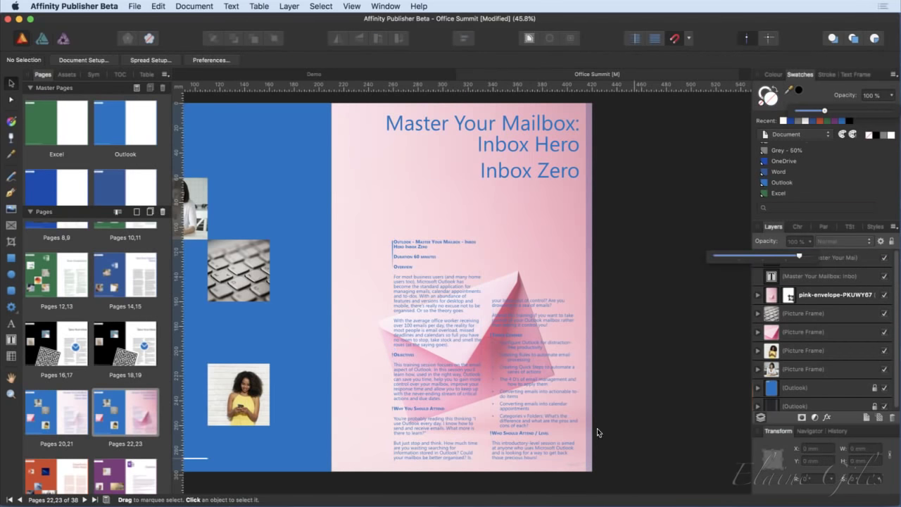
{"action": "scroll", "coordinate": [596, 423], "scroll_direction": "up", "scroll_amount": 8}
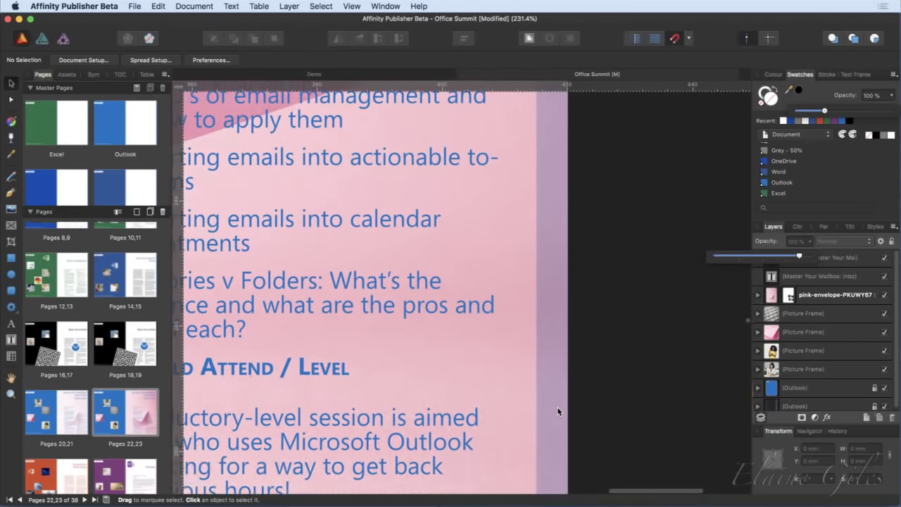
{"action": "scroll", "coordinate": [558, 409], "scroll_direction": "down", "scroll_amount": 5}
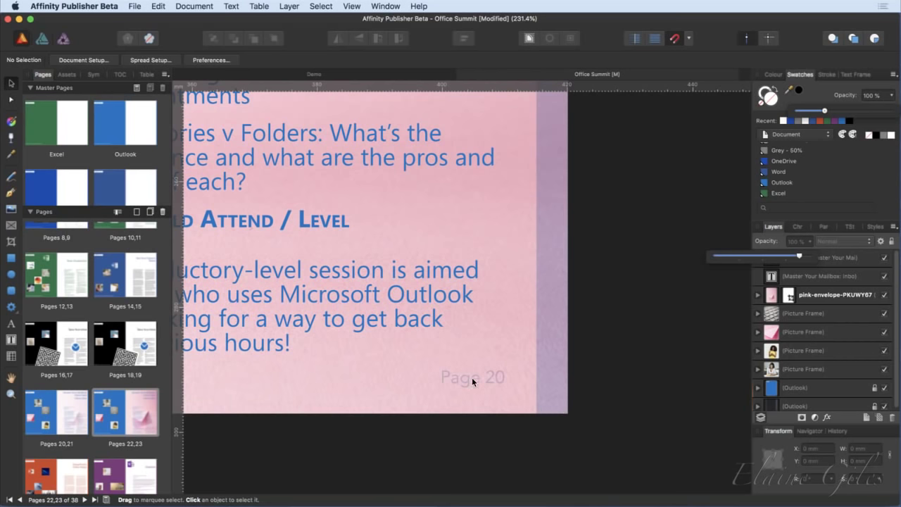
{"action": "scroll", "coordinate": [471, 377], "scroll_direction": "left", "scroll_amount": 5}
{"action": "scroll", "coordinate": [472, 377], "scroll_direction": "up", "scroll_amount": 2}
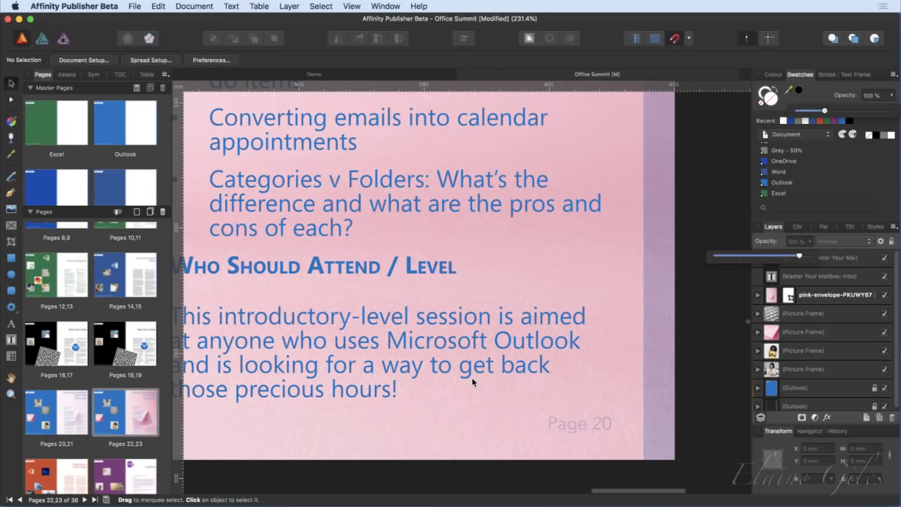
{"action": "scroll", "coordinate": [472, 382], "scroll_direction": "down", "scroll_amount": 8}
{"action": "scroll", "coordinate": [475, 382], "scroll_direction": "down", "scroll_amount": 3}
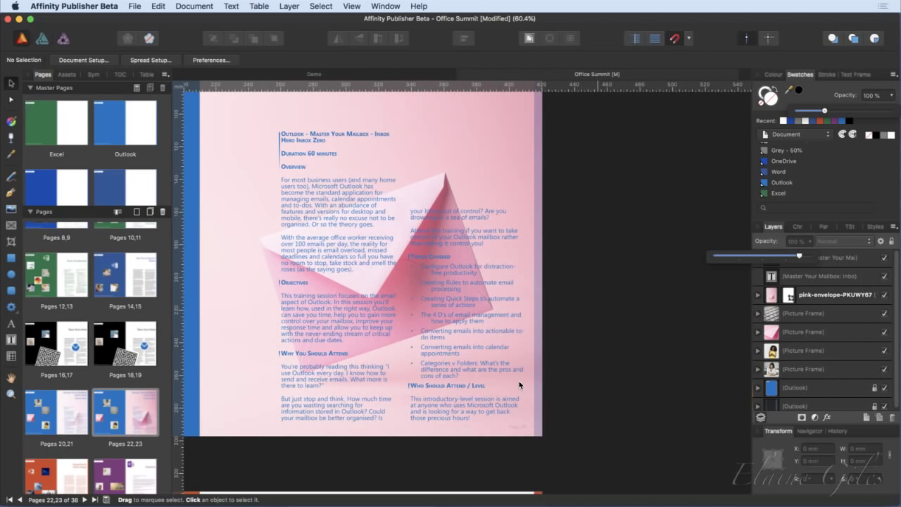
Move the pink-envelope-PKUWY67 layer beneath both locked Outlook master page layers in the stacking order.
{"action": "scroll", "coordinate": [819, 383], "scroll_direction": "down", "scroll_amount": 1}
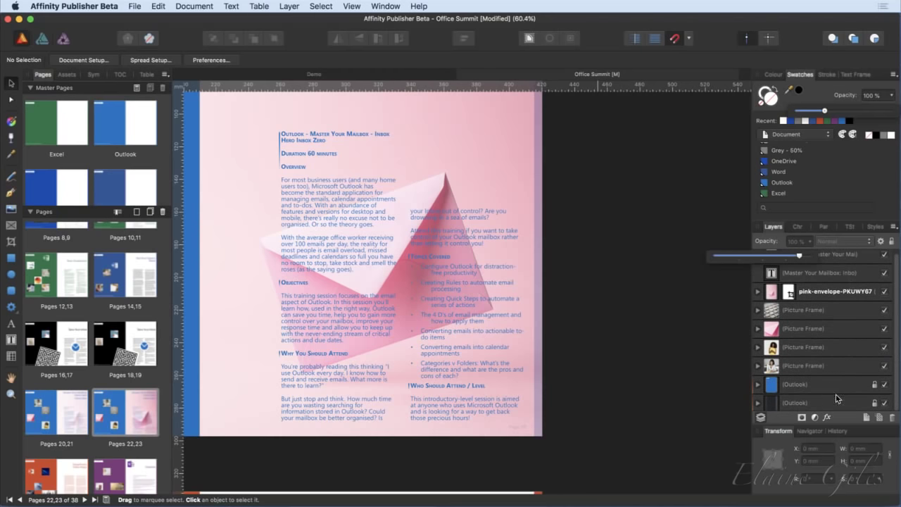
{"action": "left_click", "coordinate": [832, 383]}
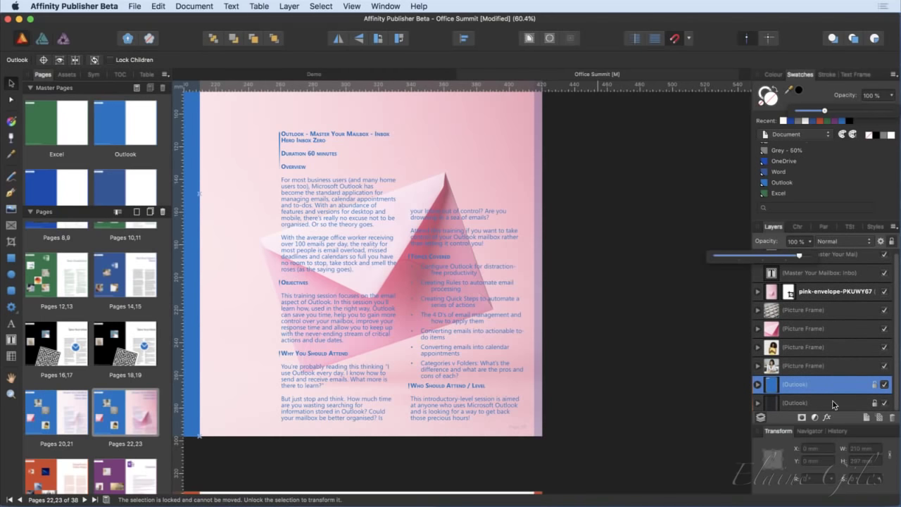
{"action": "left_click", "coordinate": [833, 403]}
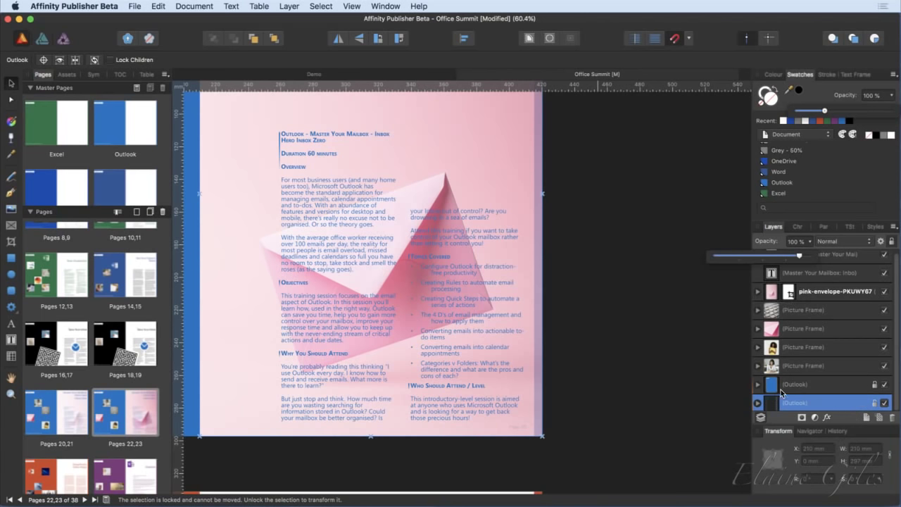
{"action": "left_click", "coordinate": [794, 328]}
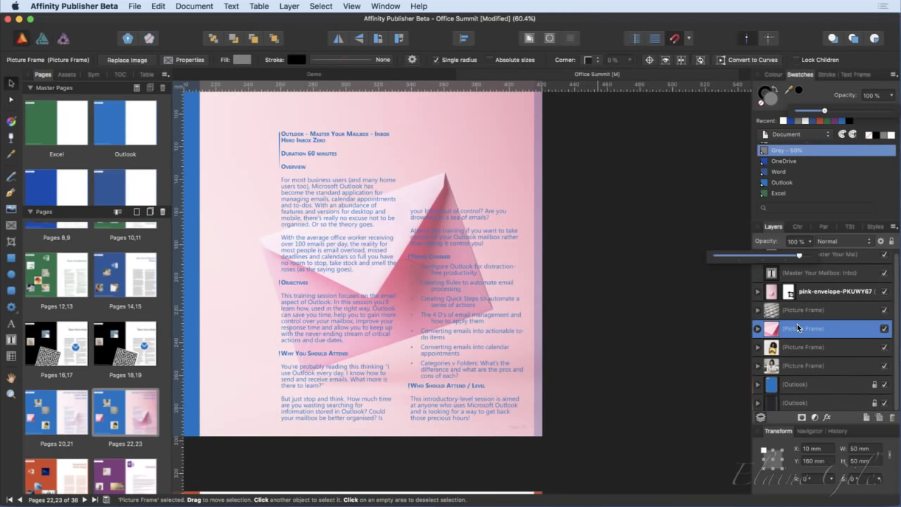
{"action": "left_click", "coordinate": [822, 291]}
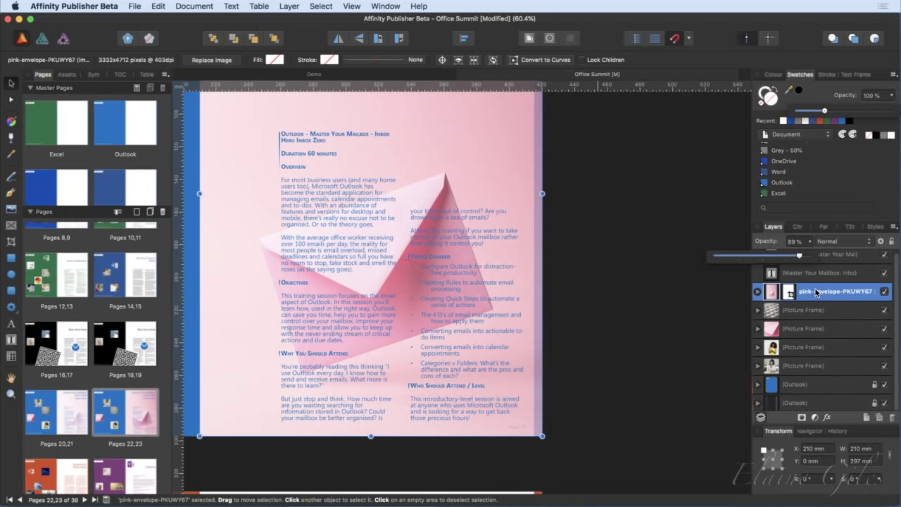
{"action": "left_click_drag", "start_coordinate": [817, 292], "coordinate": [787, 397]}
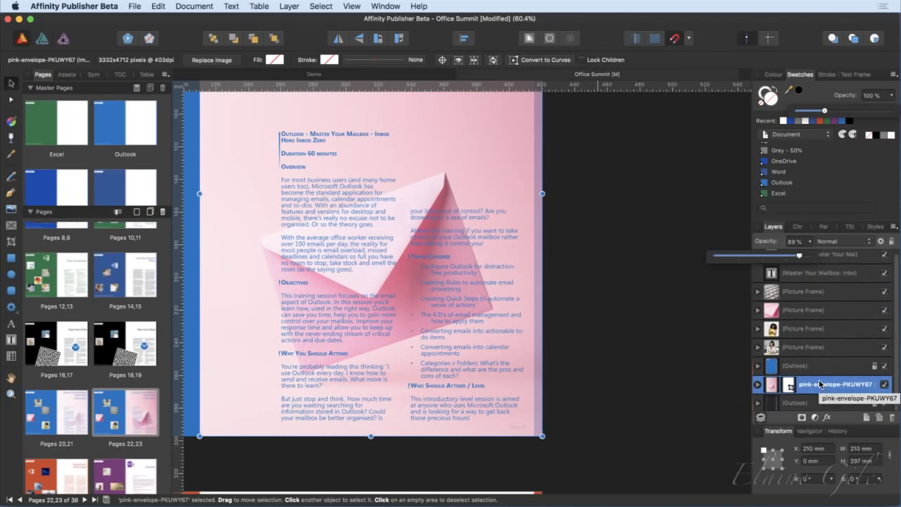
{"action": "left_click_drag", "start_coordinate": [818, 385], "coordinate": [777, 411]}
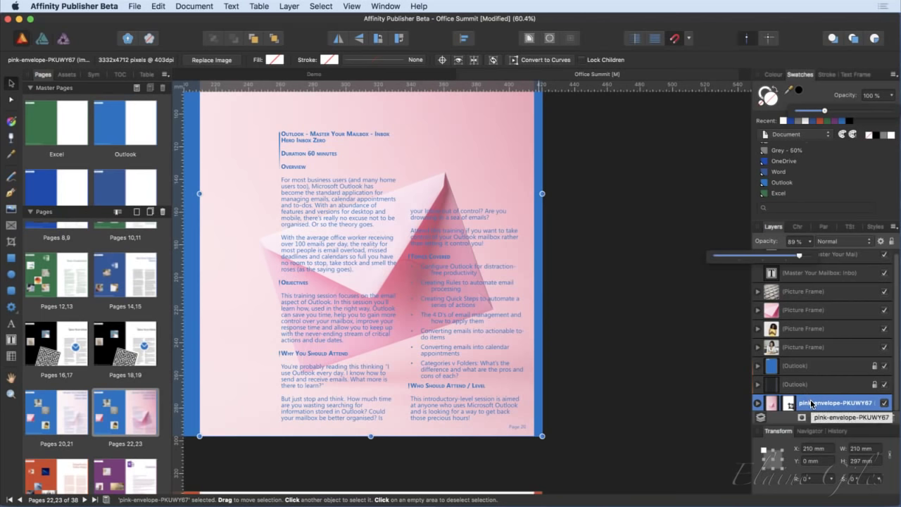
Check the whole spread on pages 22,23, save the brochure, and hide the application to reach the desktop.
{"action": "key", "text": "super+0"}
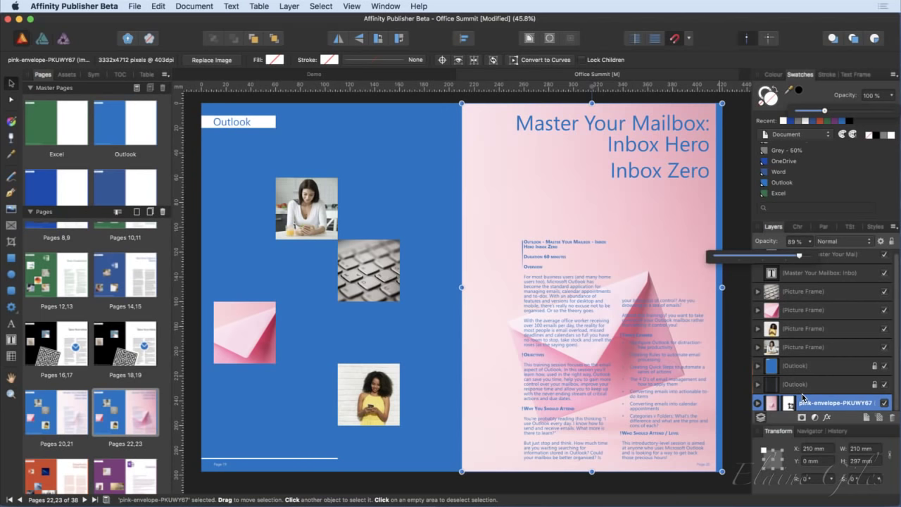
{"action": "left_click", "coordinate": [746, 394]}
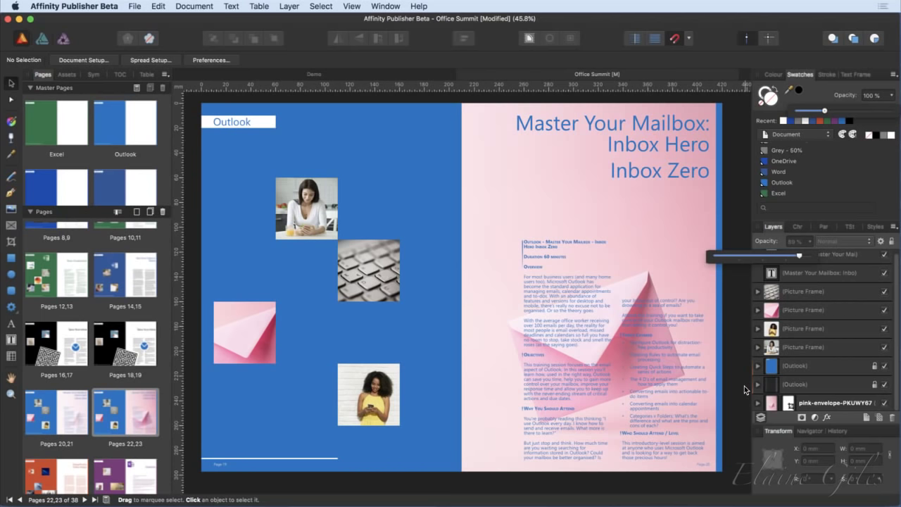
{"action": "key", "text": "super+s"}
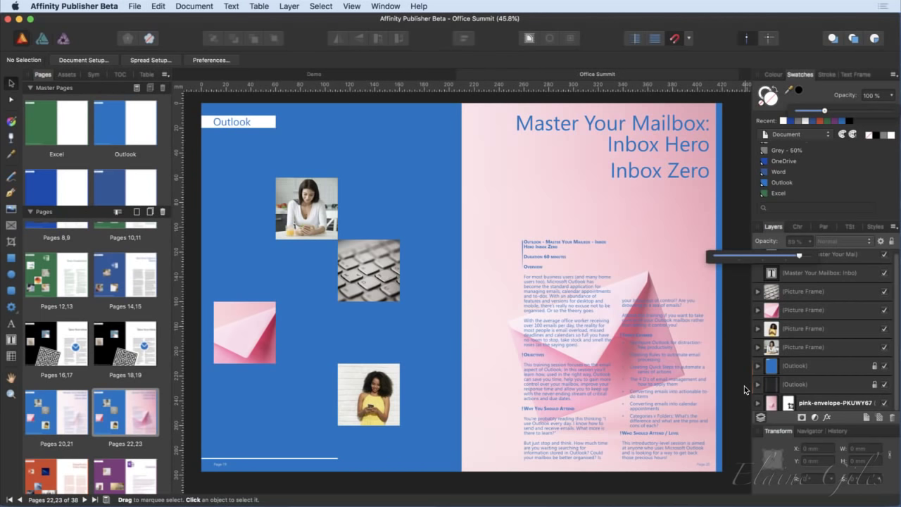
{"action": "key", "text": "super+h"}
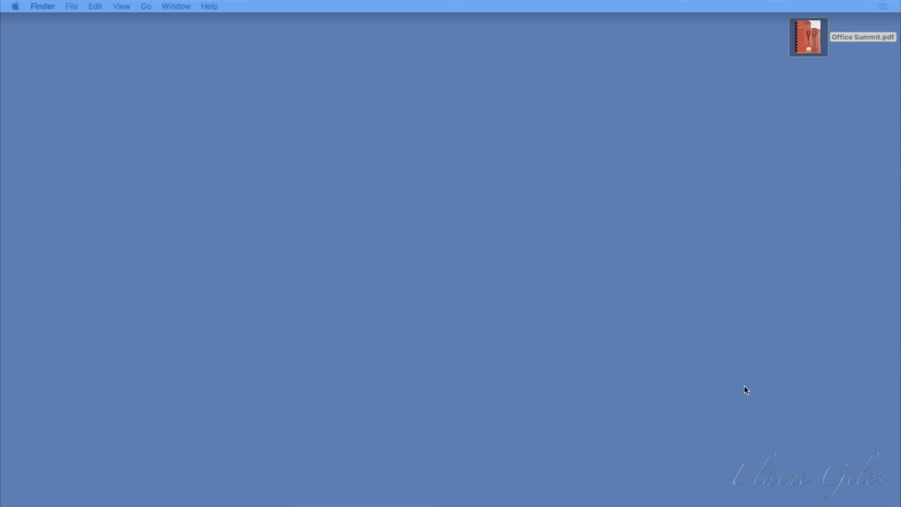